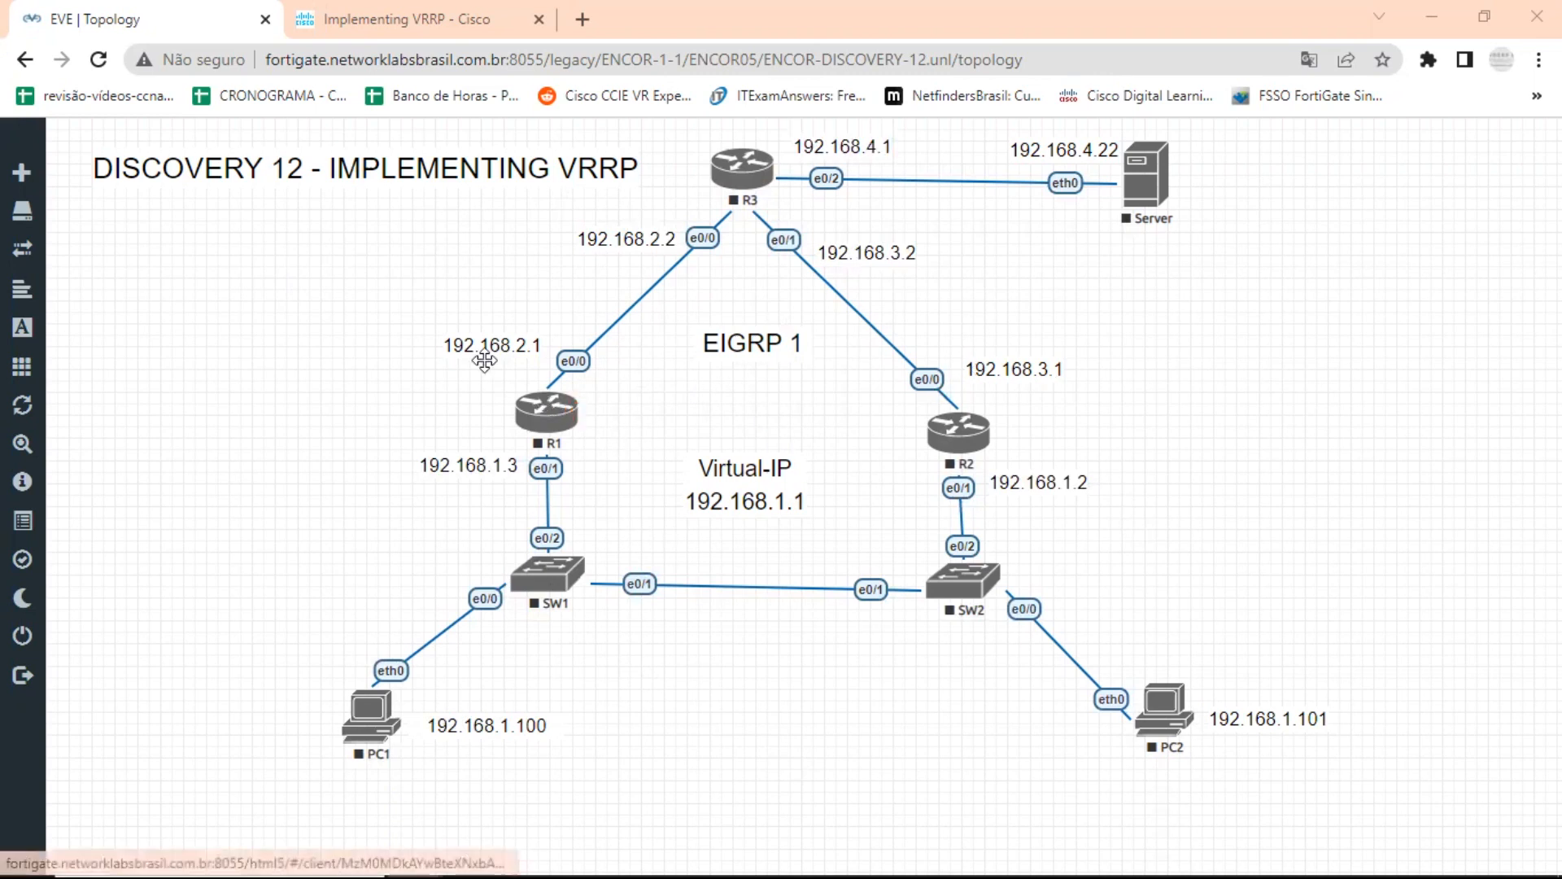
Start all nodes in the DISCOVERY 12 - IMPLEMENTING VRRP topology.
{"action": "mouse_move", "coordinate": [24, 374]}
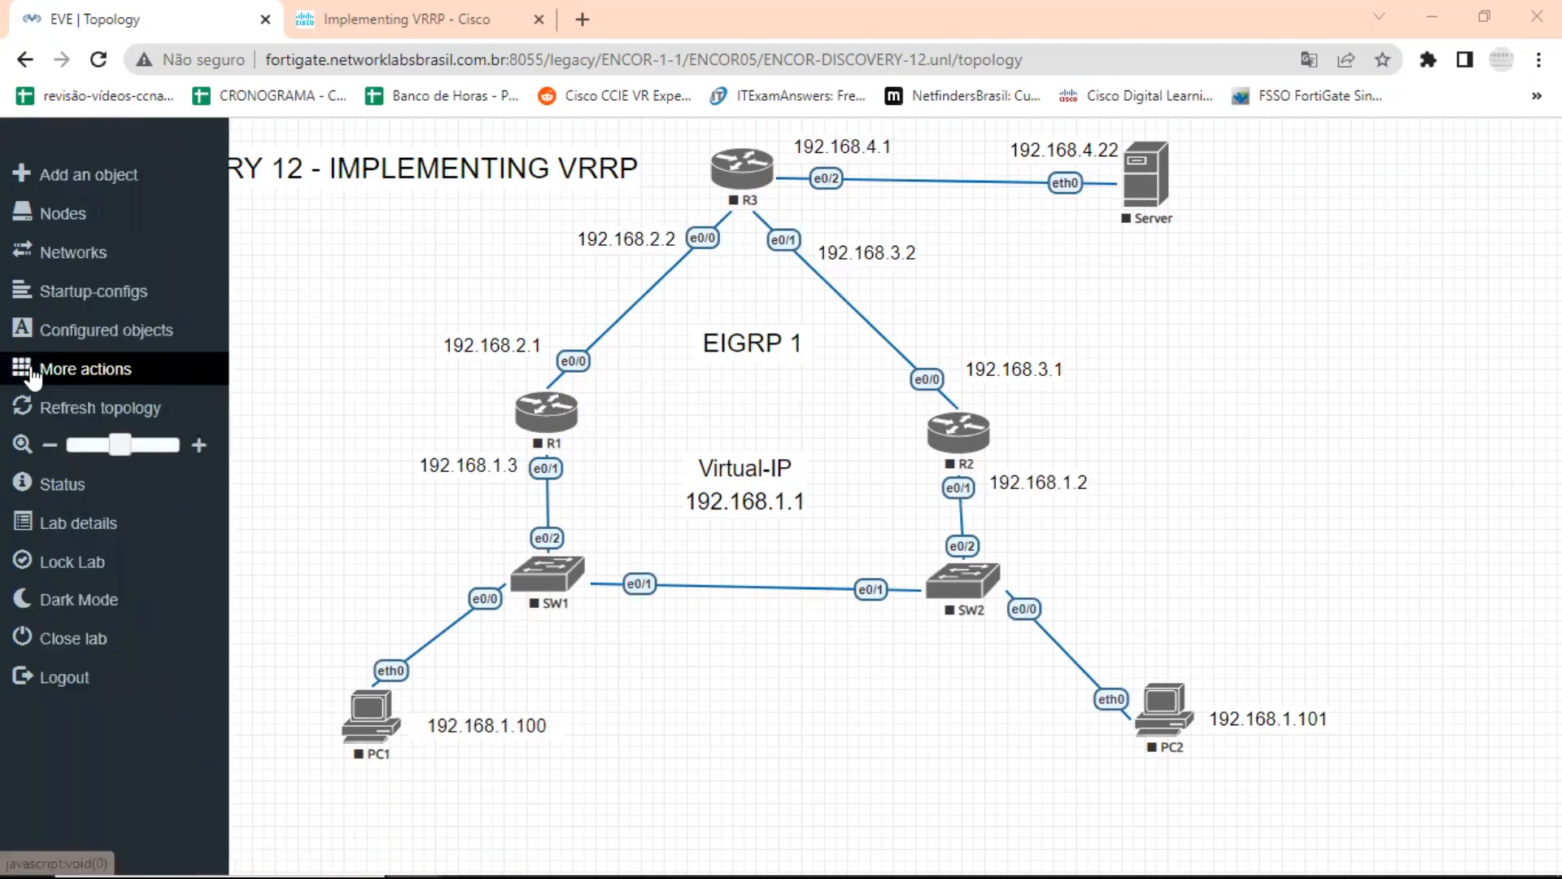
{"action": "left_click", "coordinate": [69, 376]}
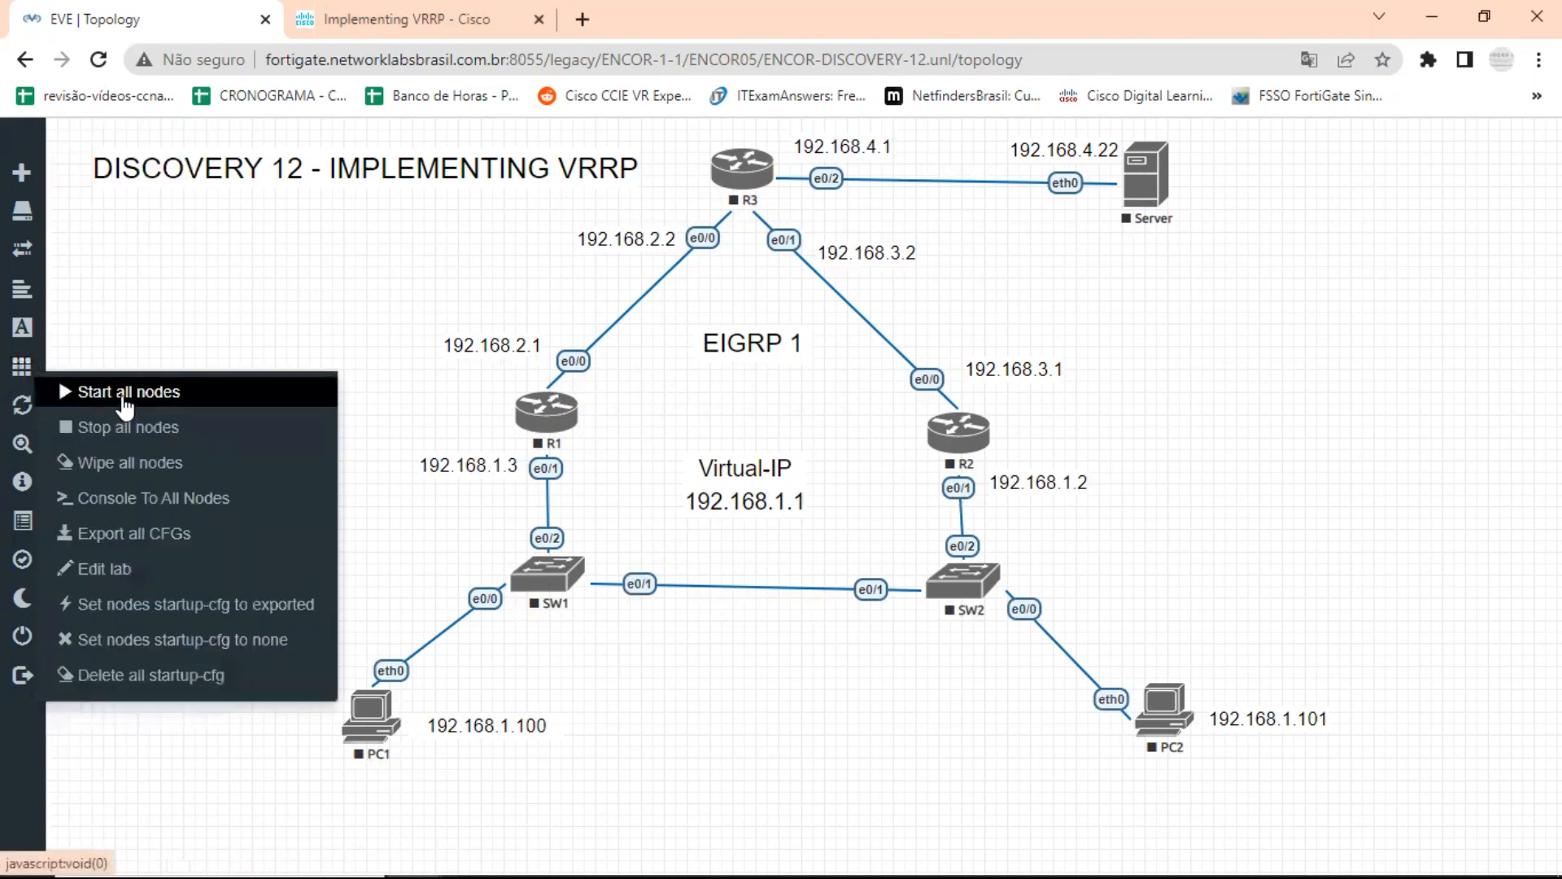
{"action": "left_click", "coordinate": [101, 394]}
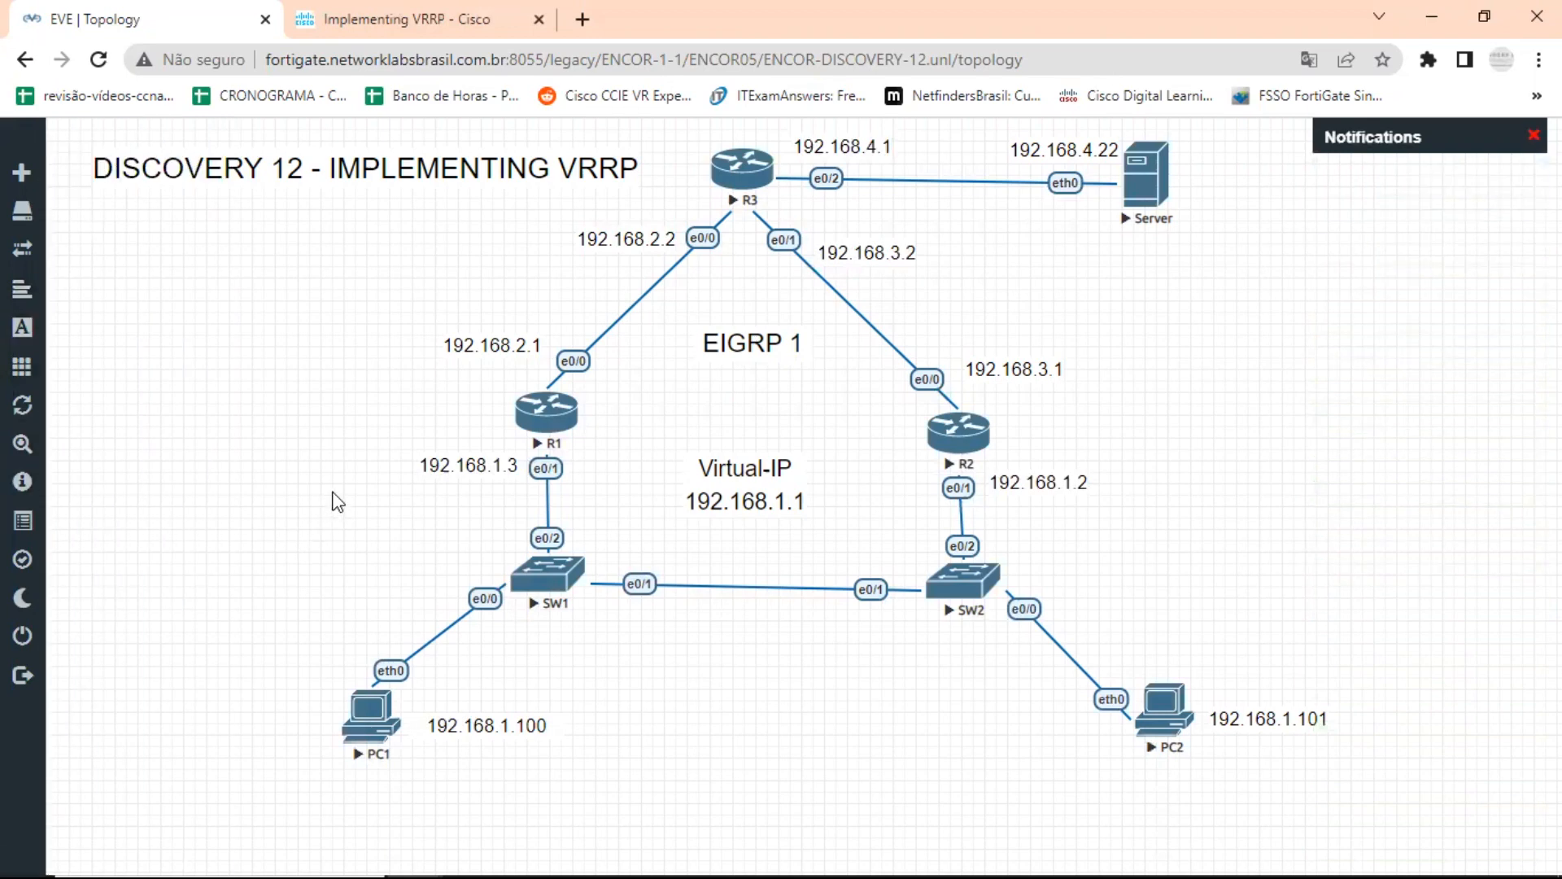
Switch to Notepad, copy the R1 configuration block from ena through wr in Config Discovery 12 VRRP.txt, and return to the topology.
{"action": "key", "text": "alt+Tab"}
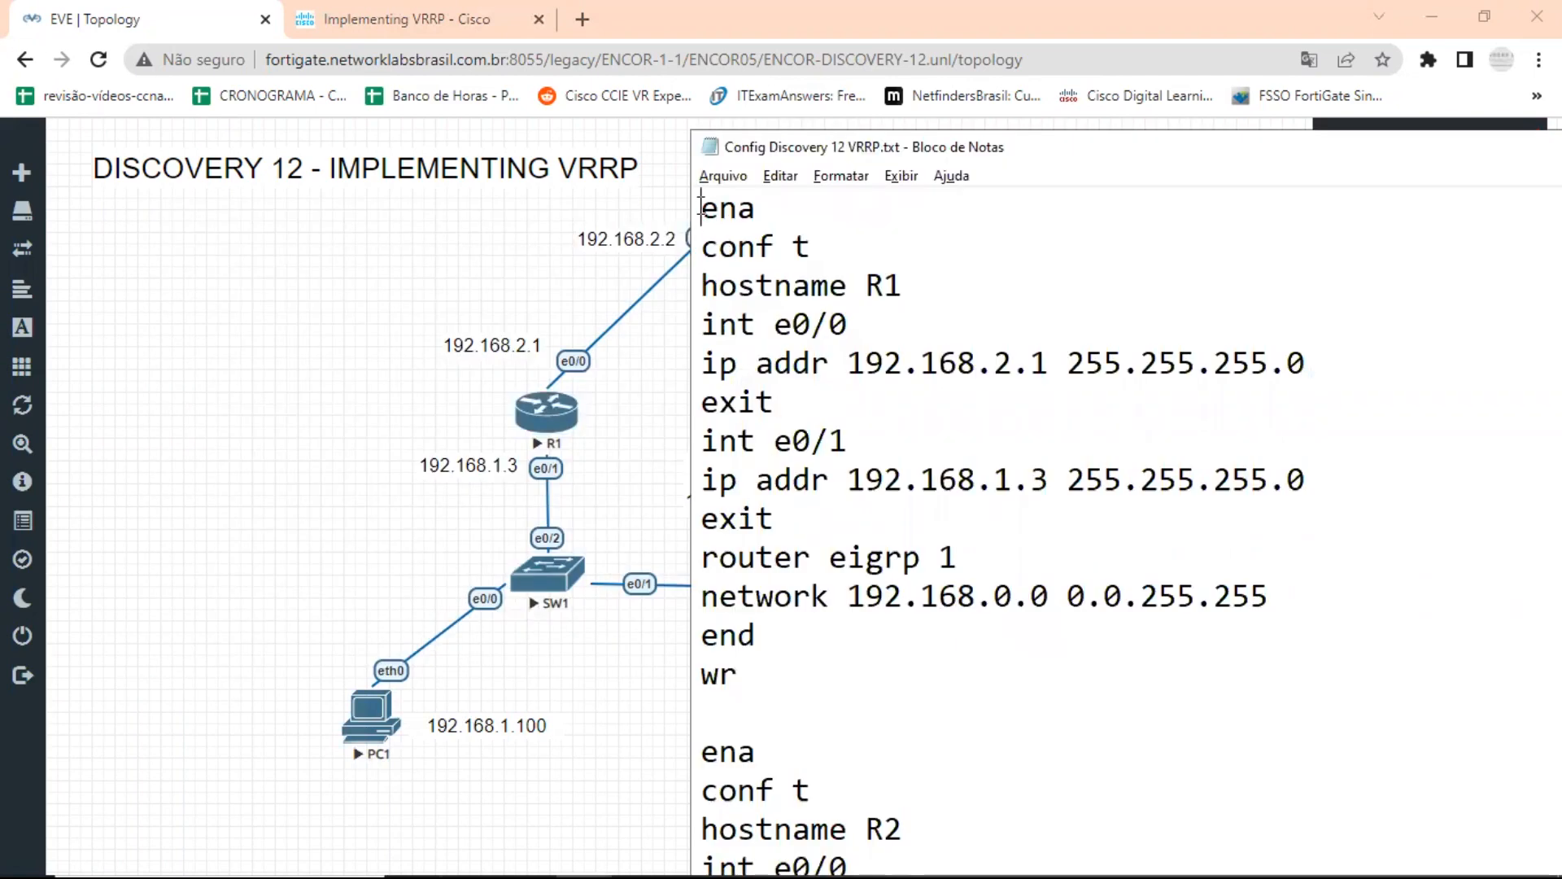
{"action": "left_click_drag", "start_coordinate": [701, 207], "coordinate": [833, 677]}
{"action": "key", "text": "ctrl+c"}
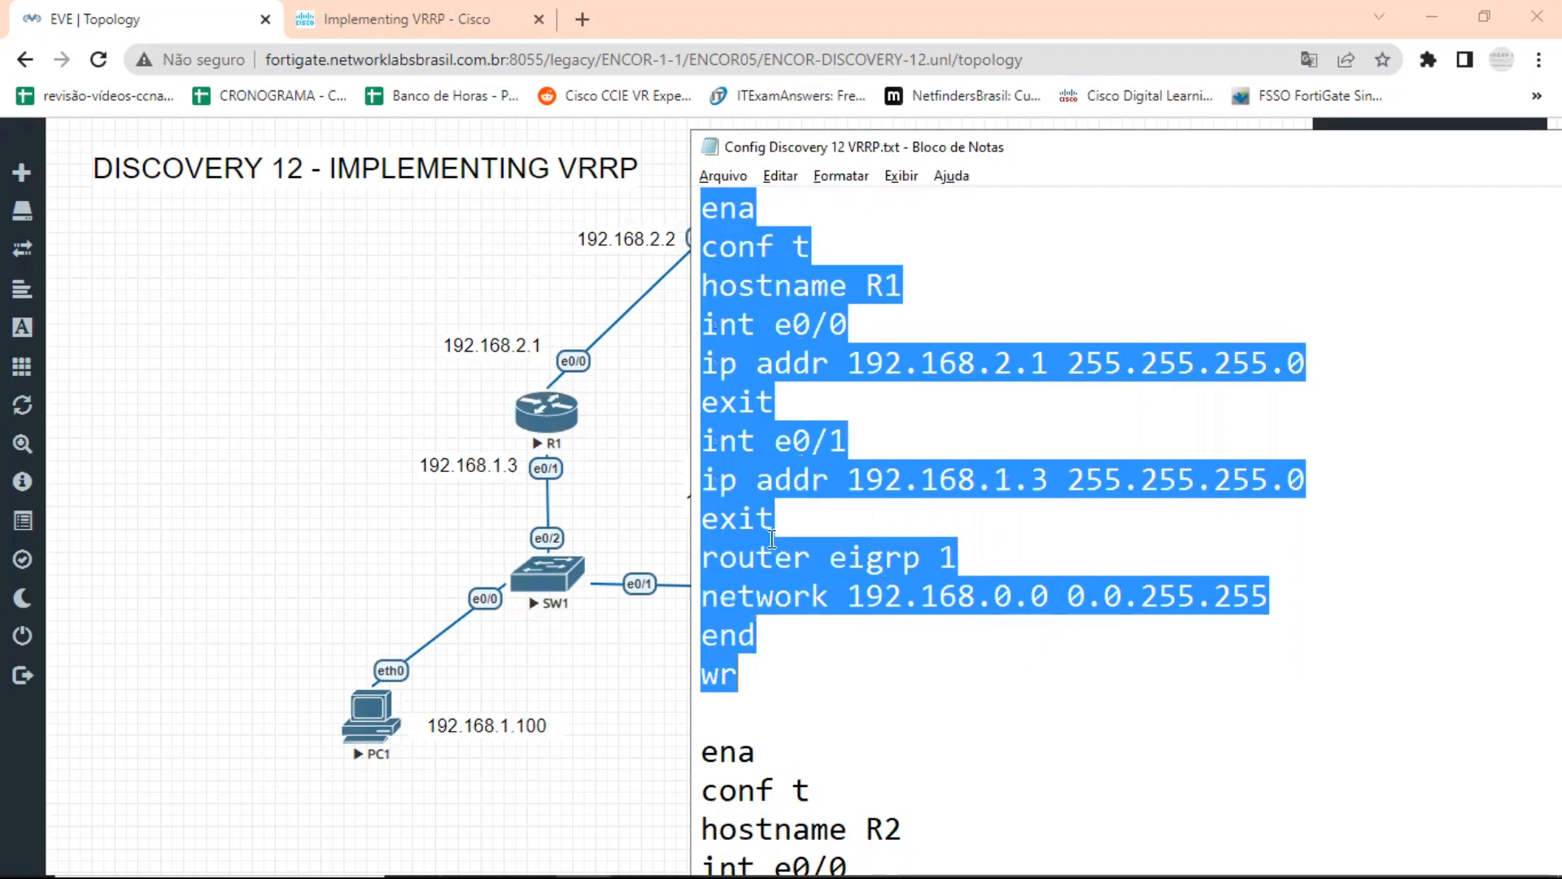
{"action": "right_click", "coordinate": [758, 417]}
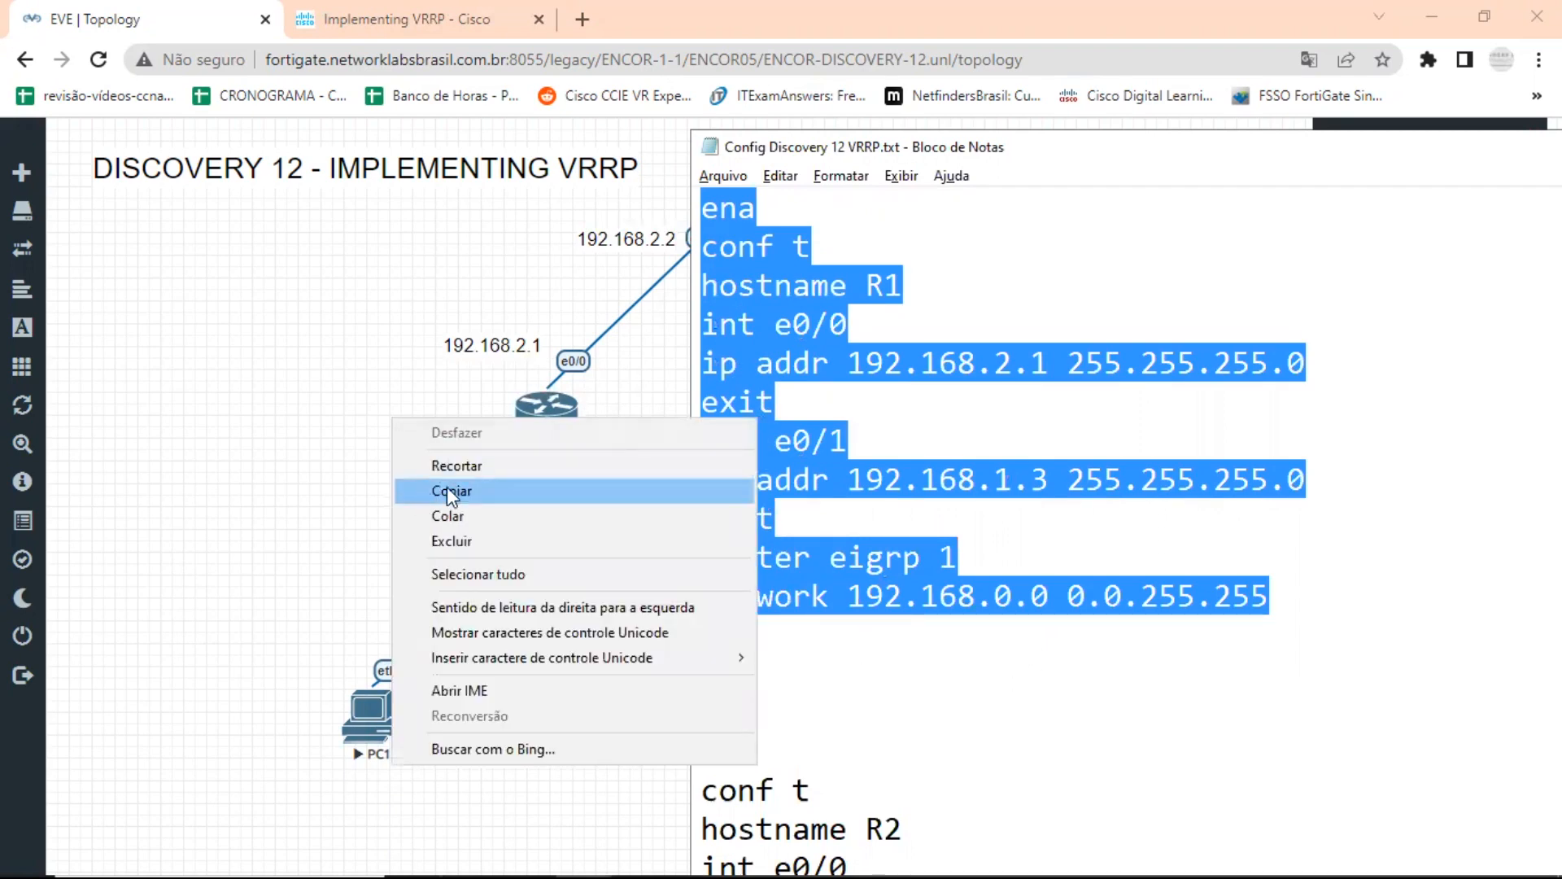
{"action": "left_click", "coordinate": [447, 491]}
{"action": "left_click", "coordinate": [288, 464]}
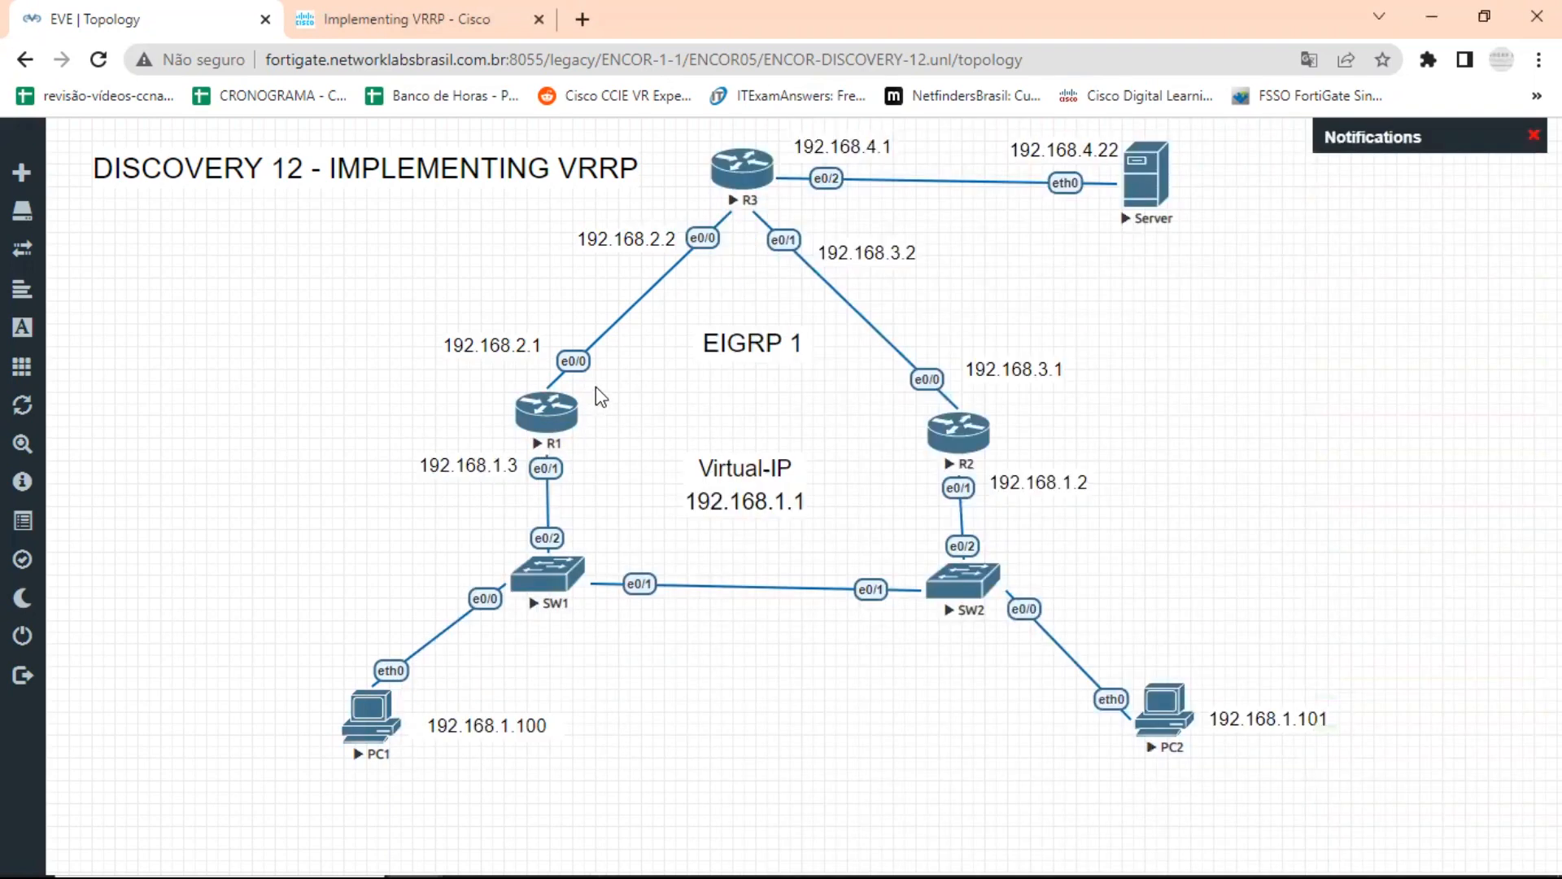
Open the consoles of routers R1, R2 and R3 from the topology.
{"action": "left_click", "coordinate": [537, 421]}
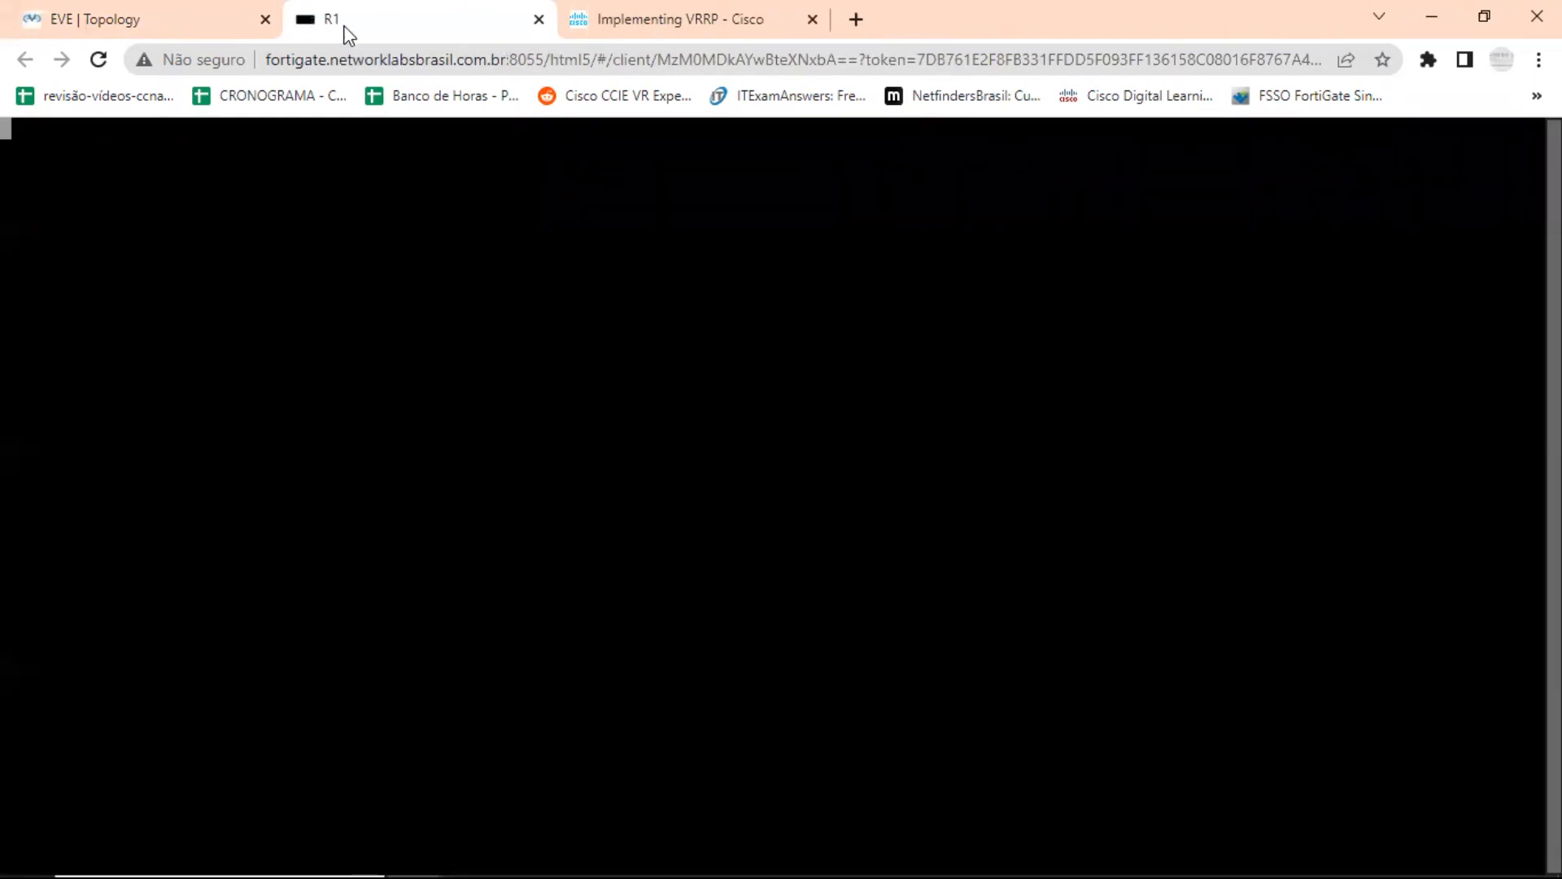
{"action": "left_click", "coordinate": [146, 16]}
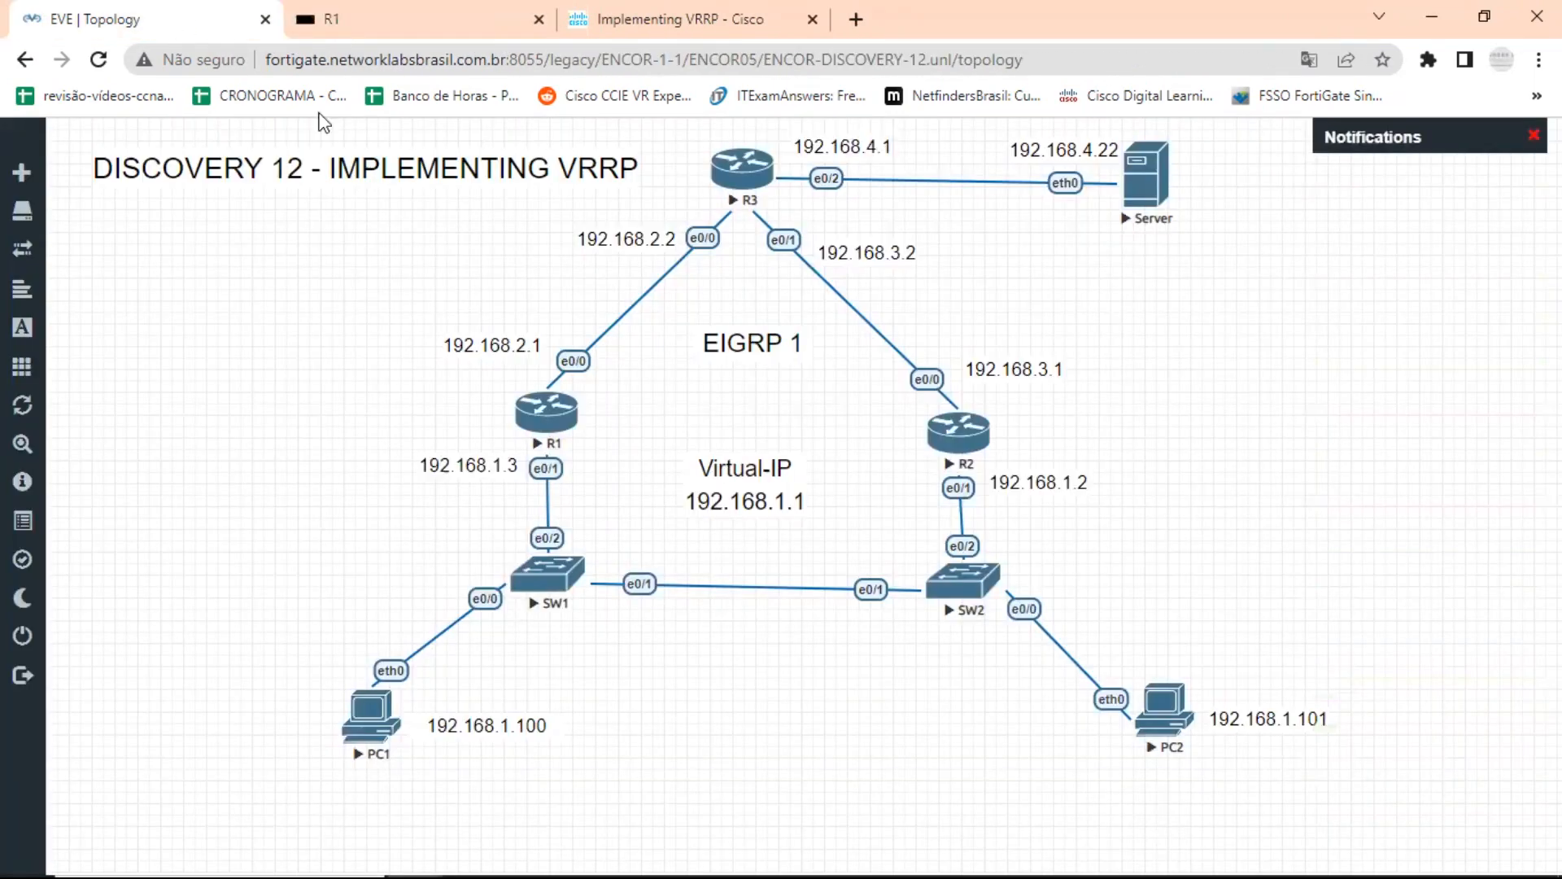
{"action": "left_click", "coordinate": [957, 443]}
{"action": "left_click", "coordinate": [189, 25]}
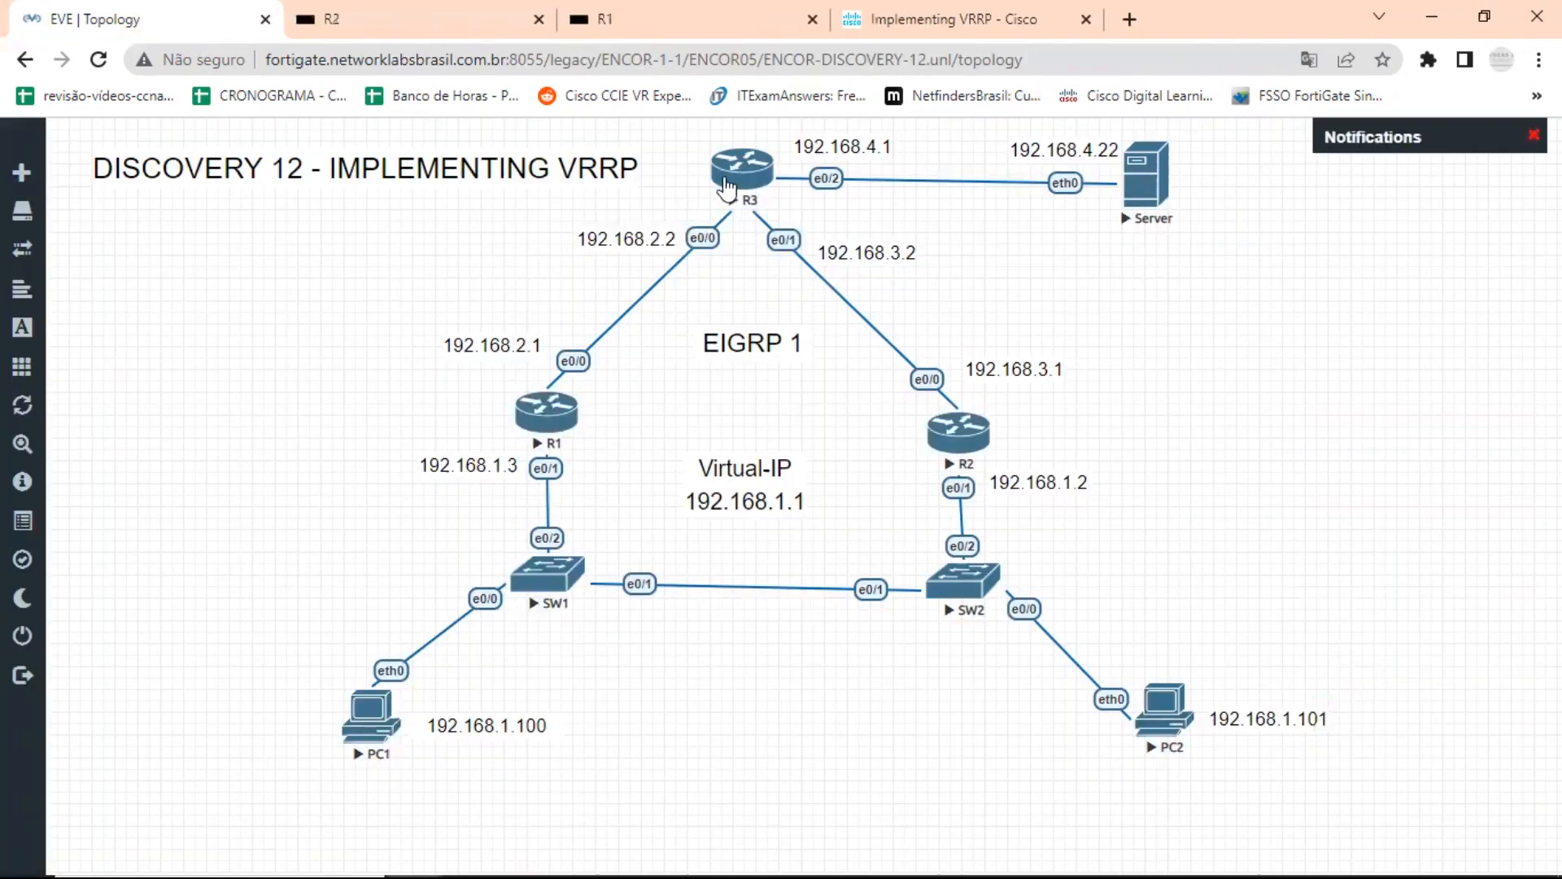
{"action": "left_click", "coordinate": [732, 166]}
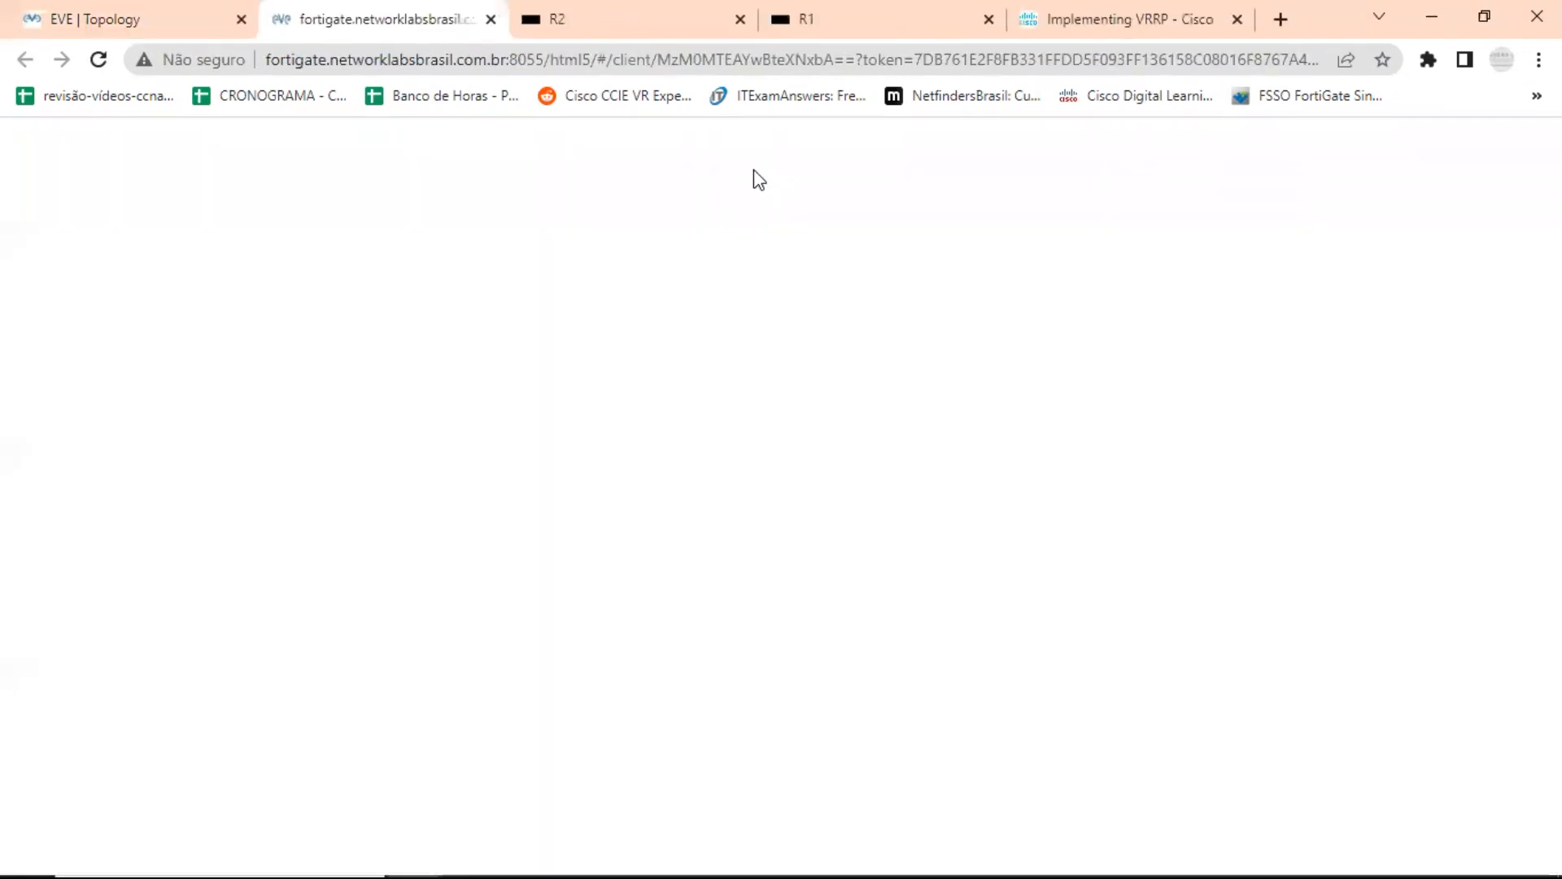
Paste the copied R1 configuration into the remote clipboard of R1's console and return to its terminal.
{"action": "left_click", "coordinate": [838, 21]}
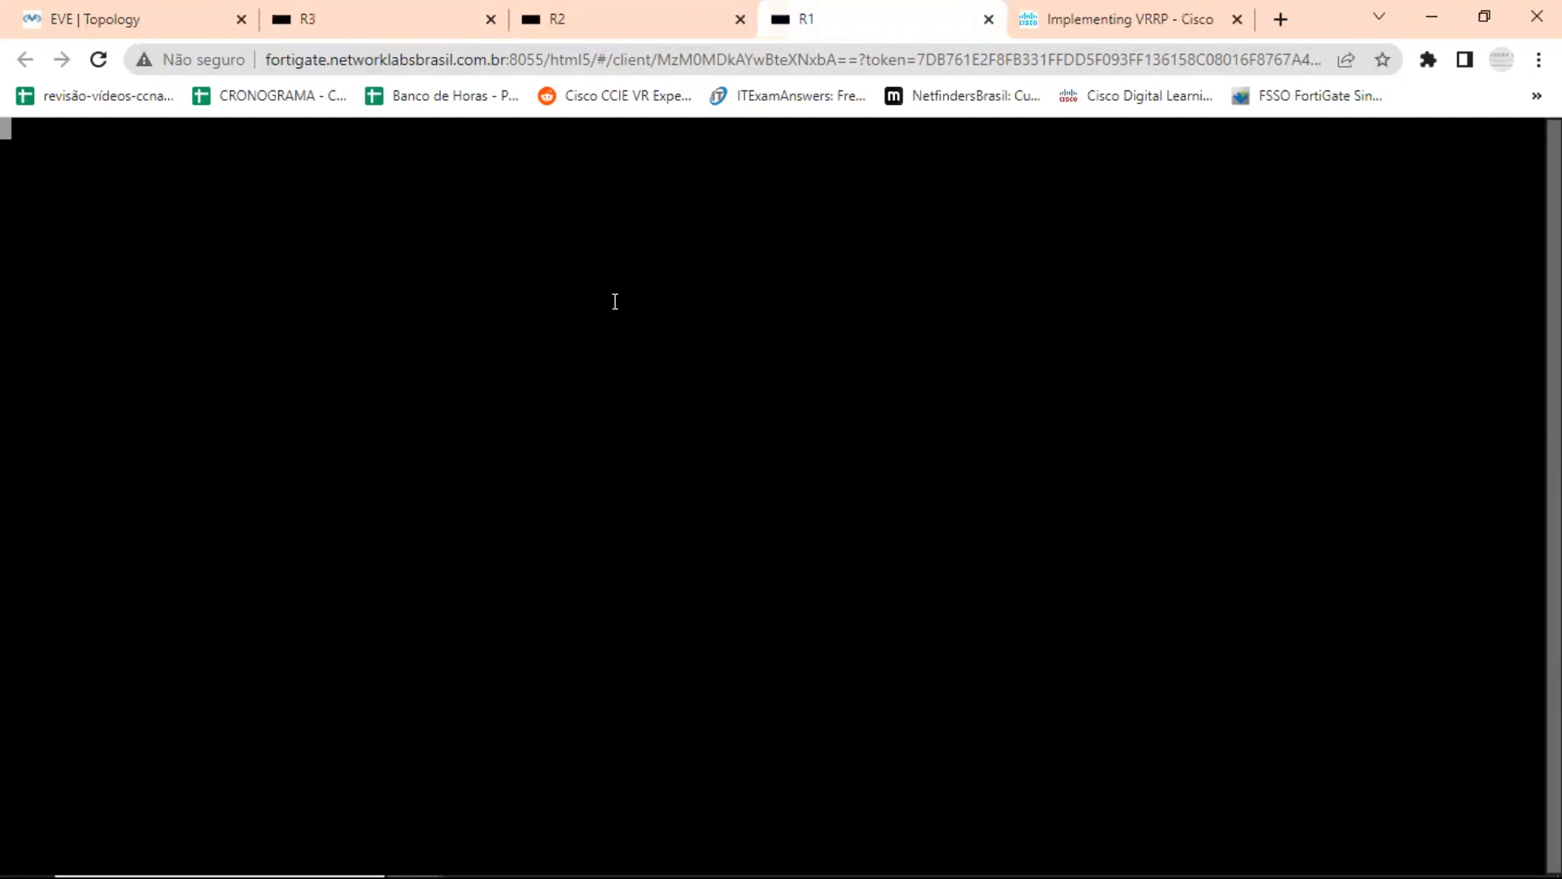
{"action": "key", "text": "ctrl+alt+shift"}
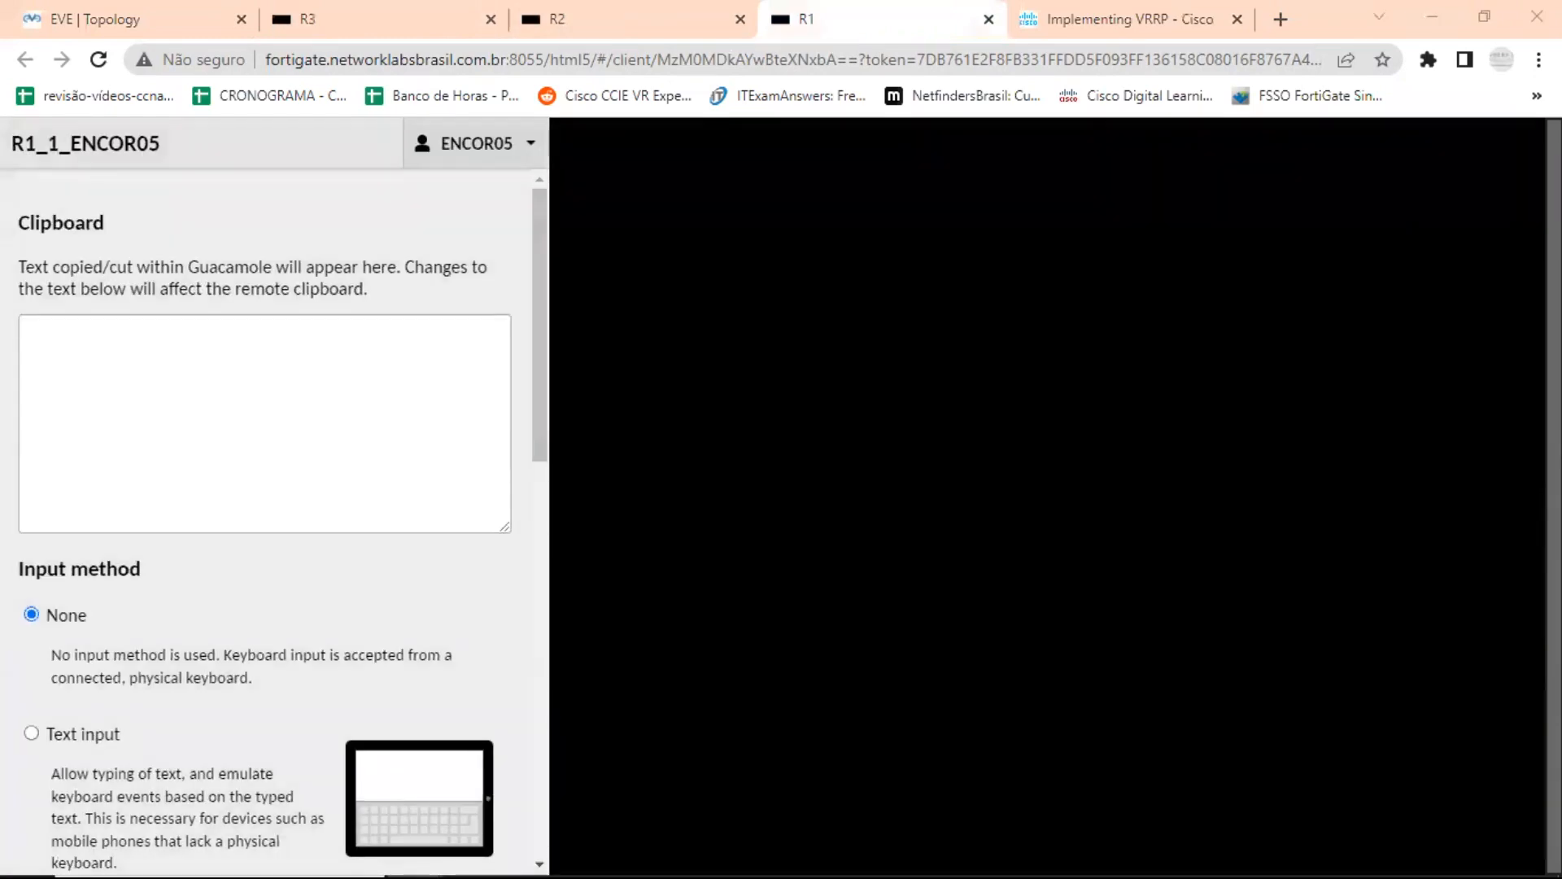
{"action": "left_click", "coordinate": [219, 377]}
{"action": "right_click", "coordinate": [219, 376]}
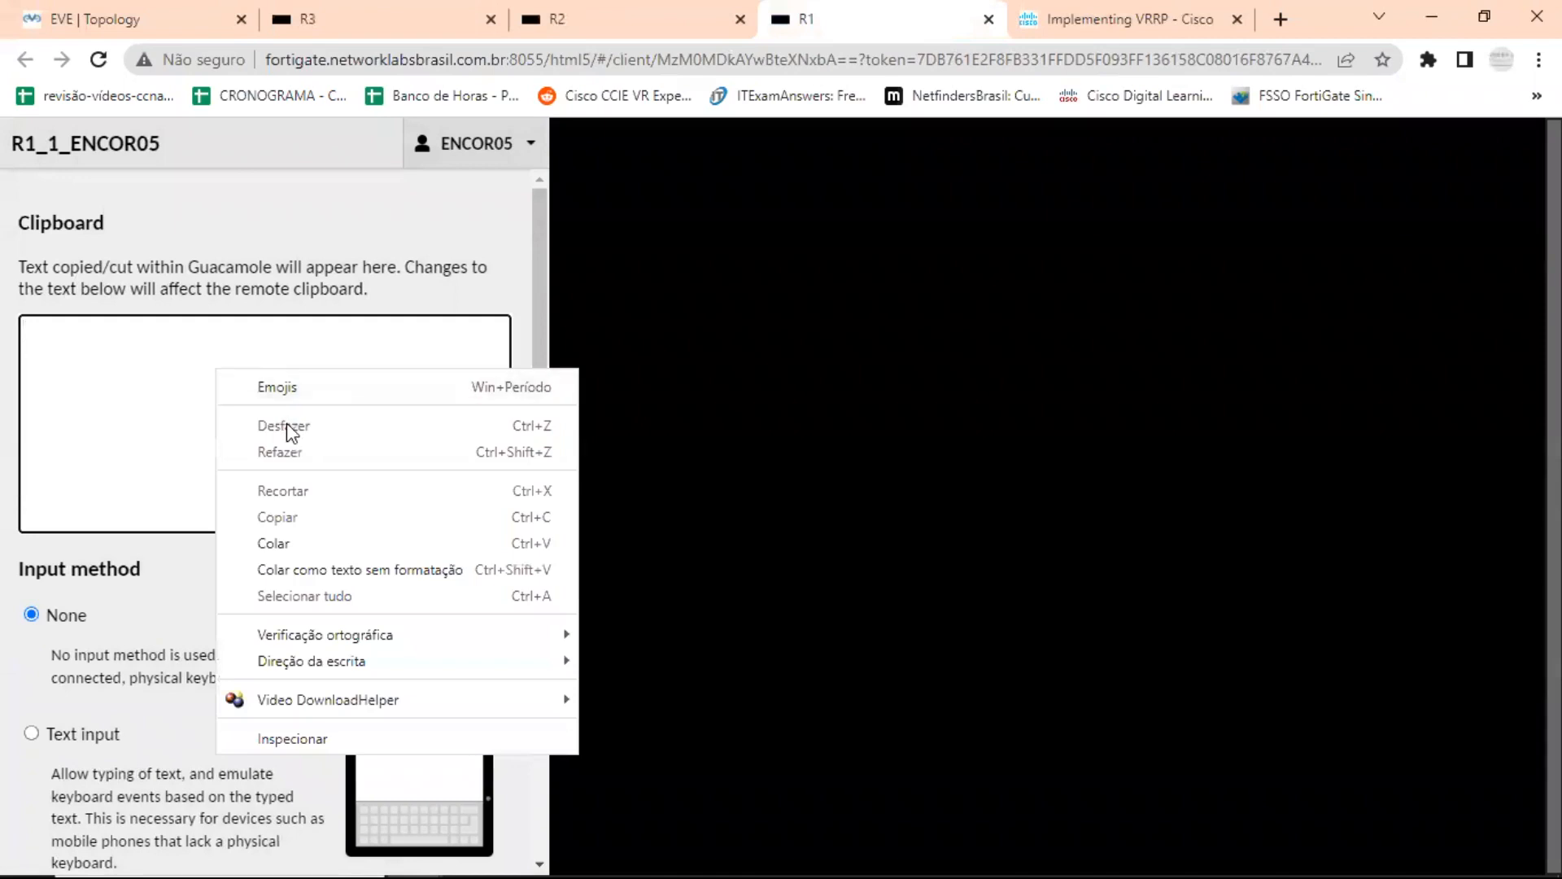
{"action": "left_click", "coordinate": [296, 546]}
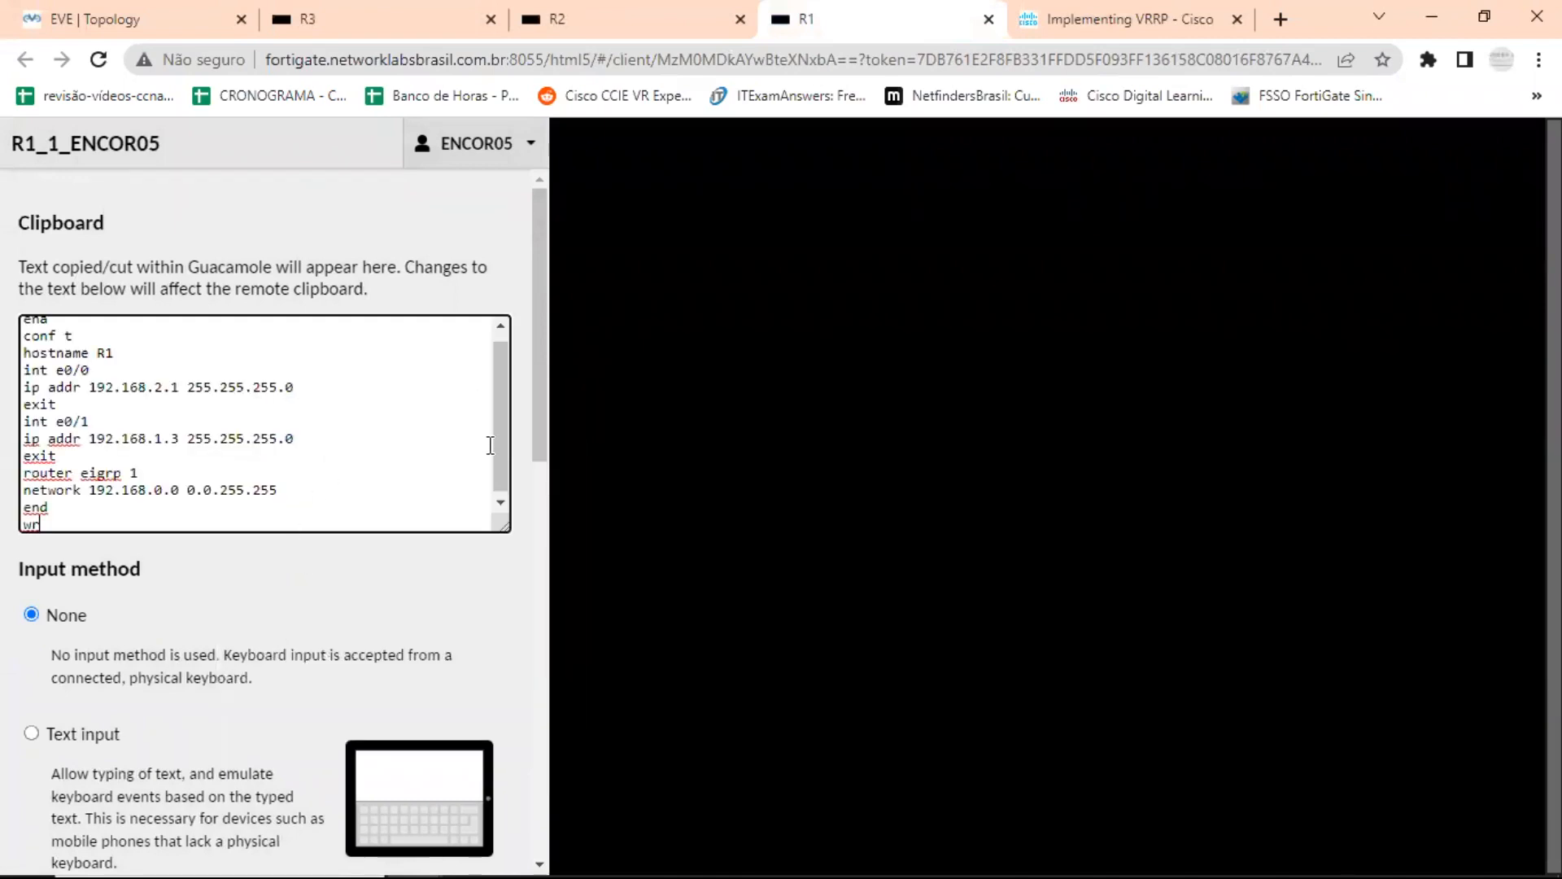
{"action": "mouse_move", "coordinate": [497, 443]}
{"action": "left_mouse_down"}
{"action": "mouse_move", "coordinate": [499, 402]}
{"action": "mouse_move", "coordinate": [492, 438]}
{"action": "left_mouse_up"}
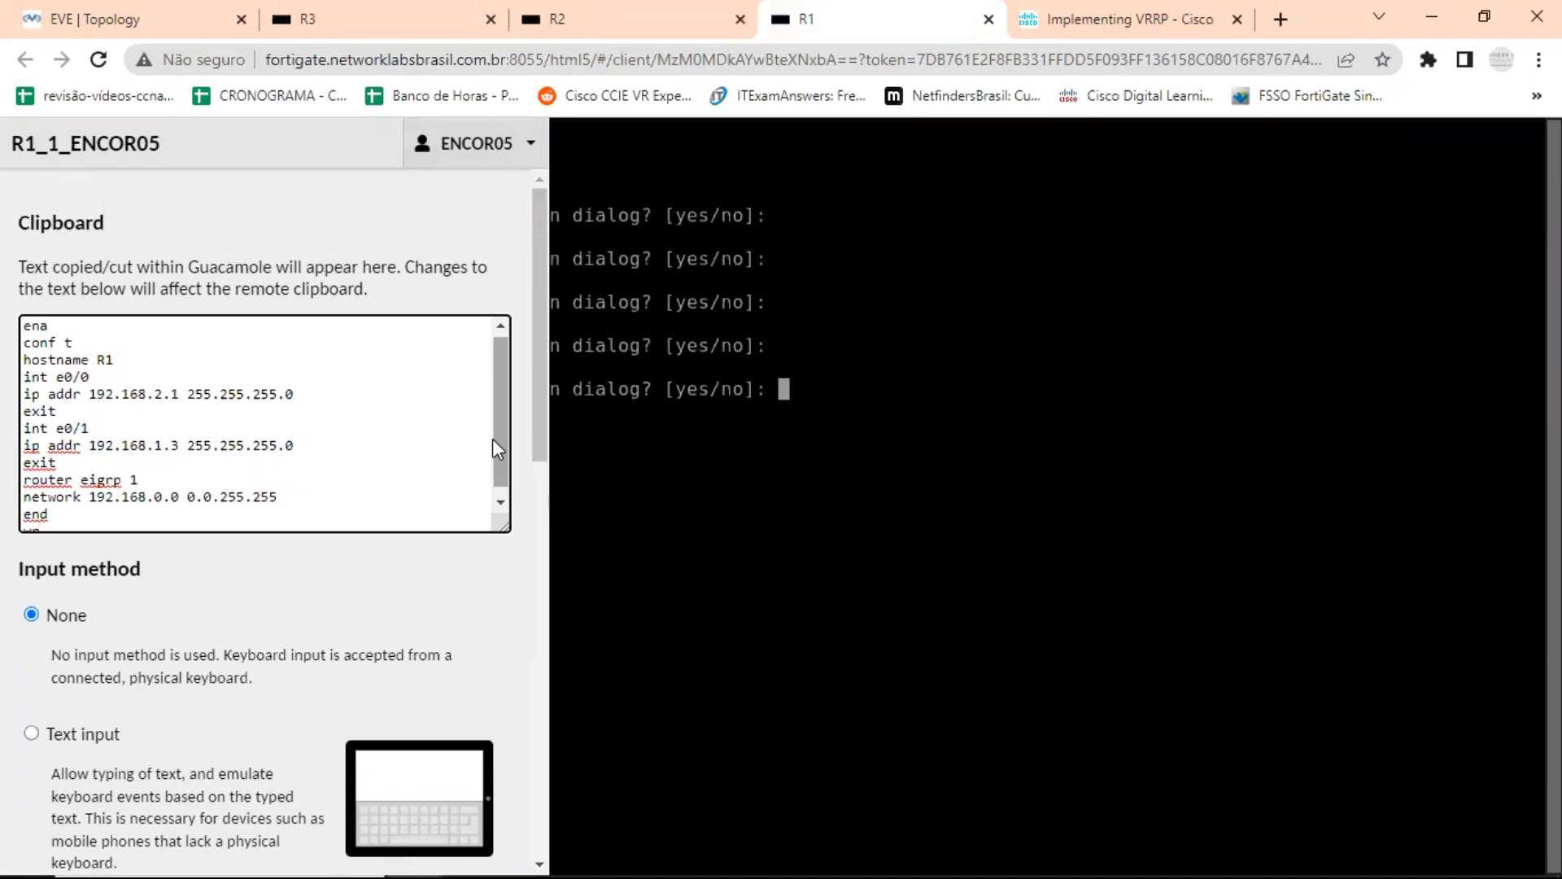
{"action": "key", "text": "ctrl+alt+shift"}
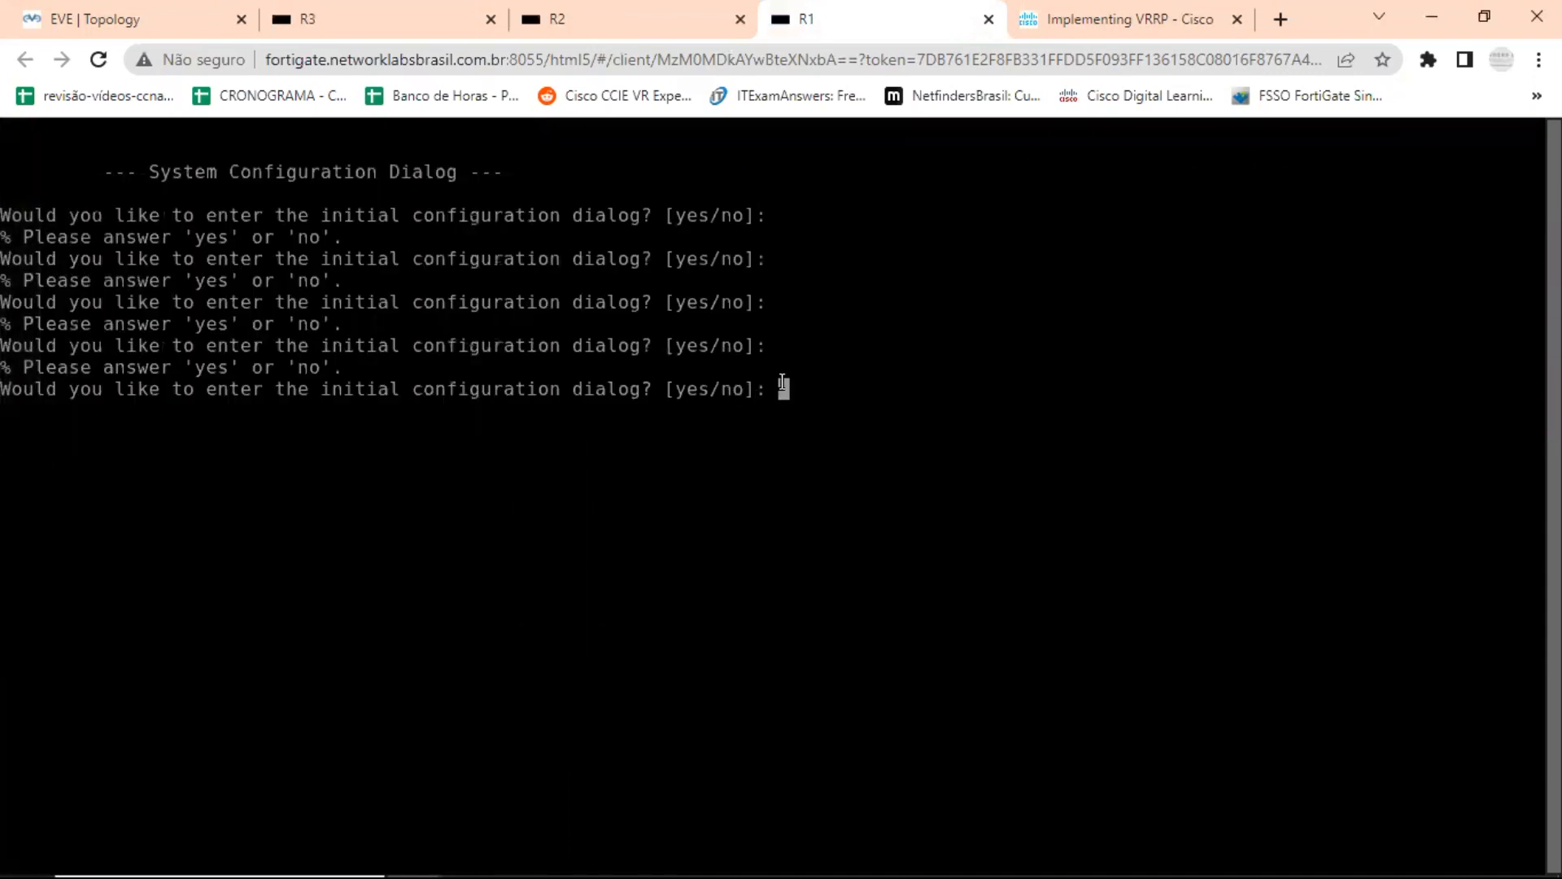
Answer no to R1's initial configuration dialog, then paste the R1 configuration into the terminal and save it with wr.
{"action": "type", "text": "no"}
{"action": "key", "text": "Return"}
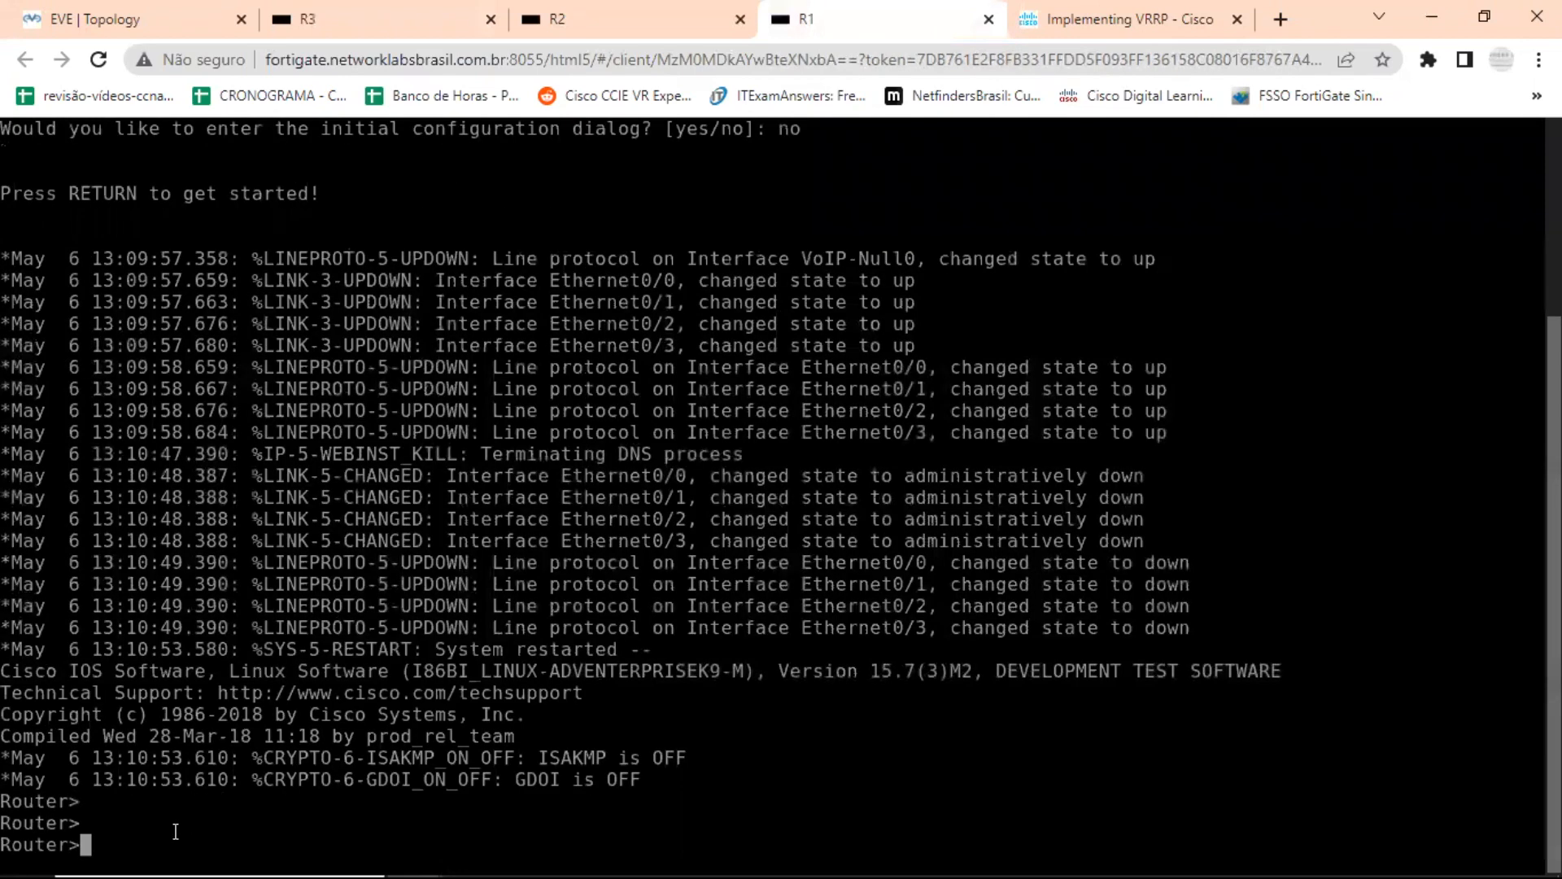
{"action": "right_click", "coordinate": [174, 827]}
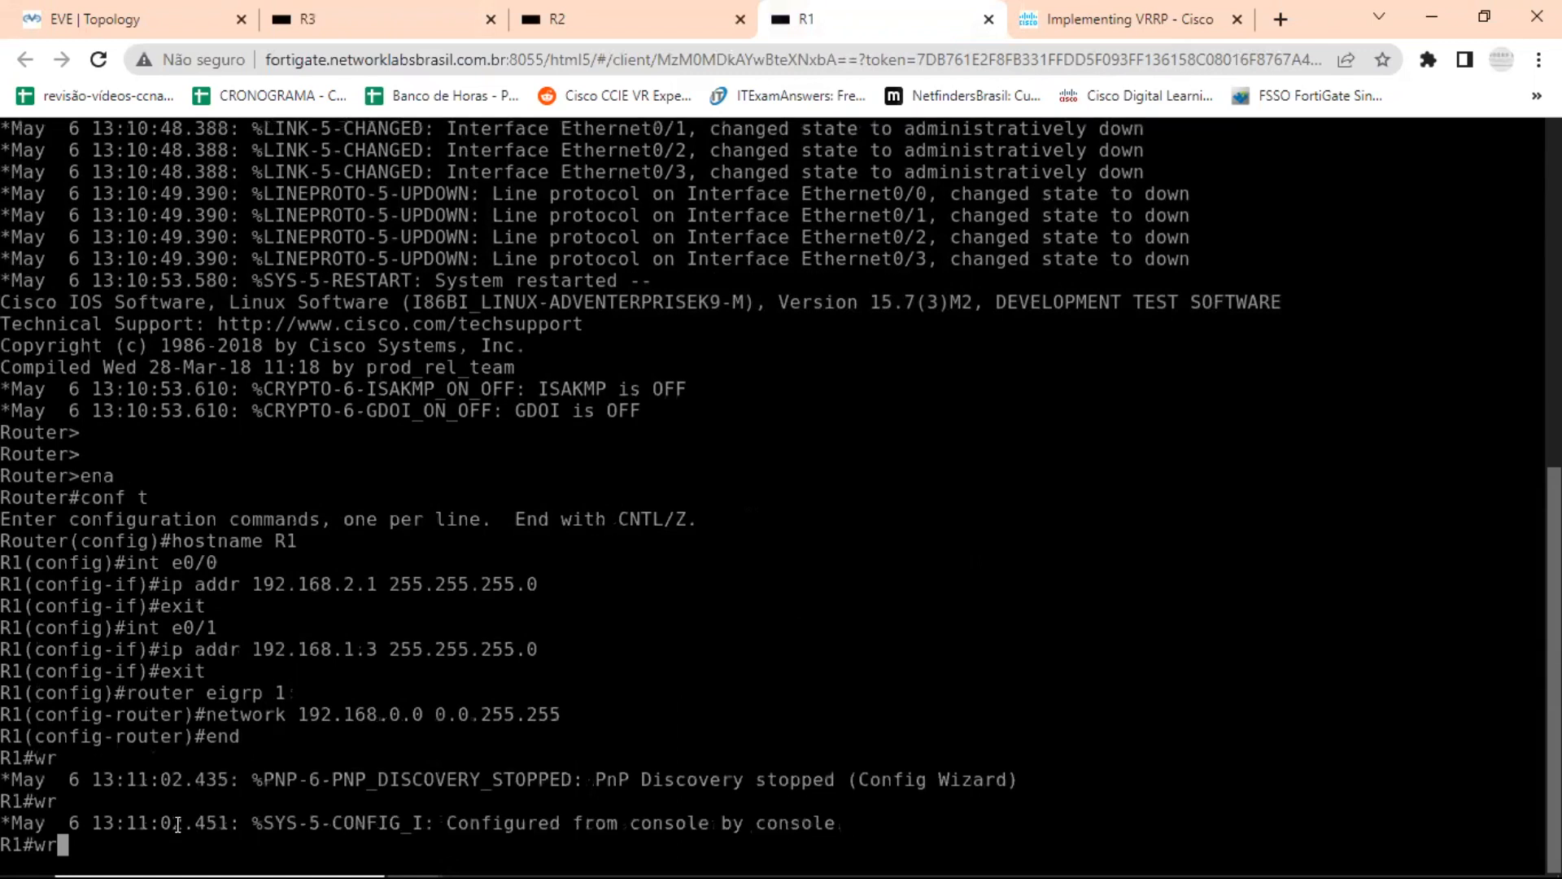
{"action": "key", "text": "Return"}
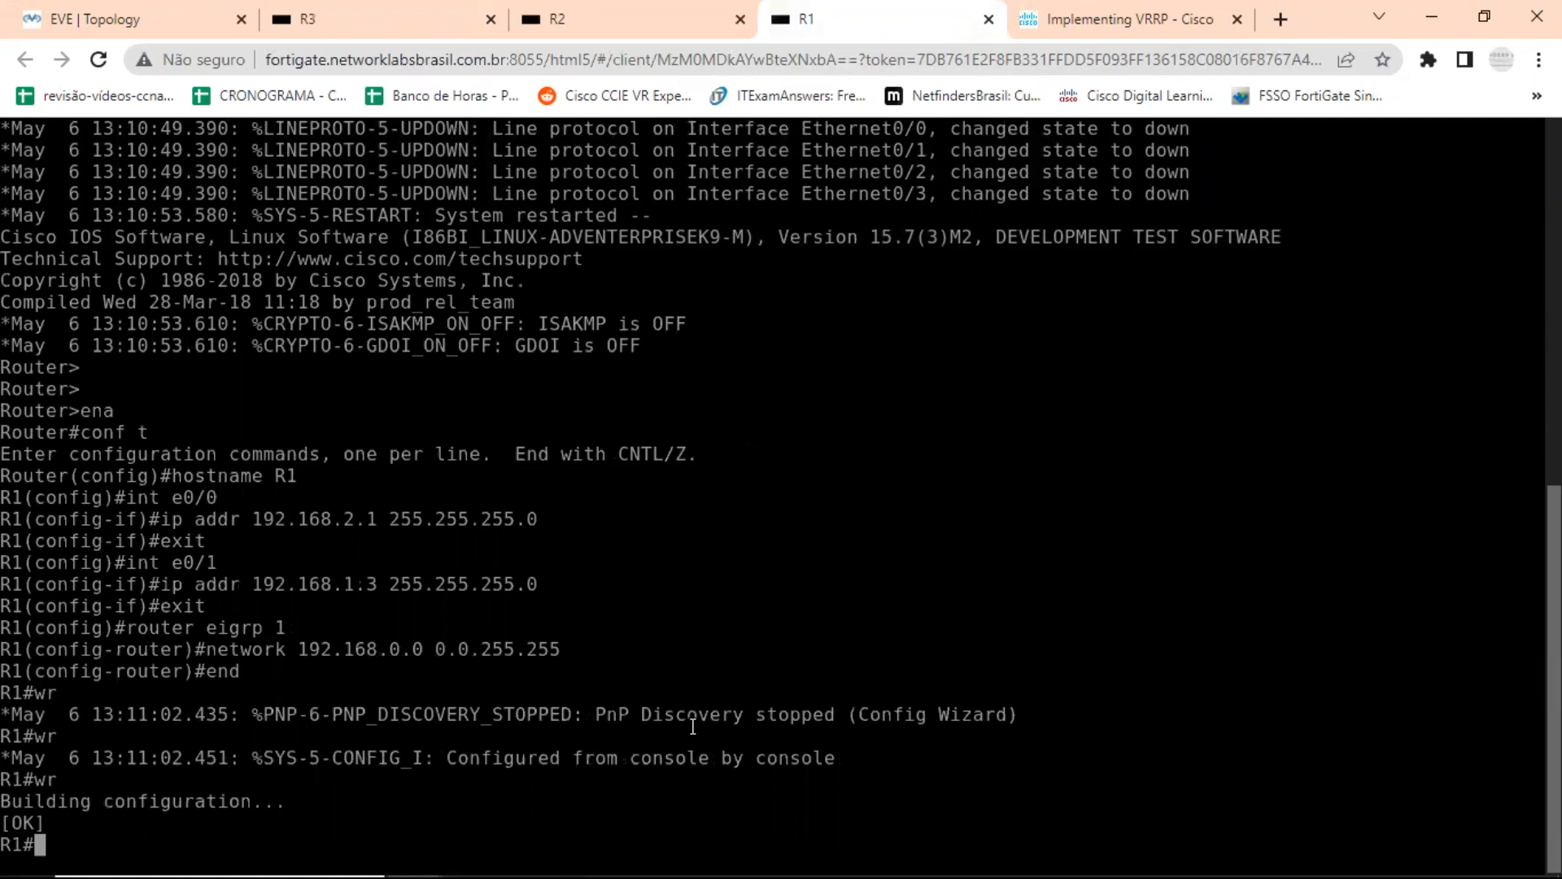
Switch to Notepad and copy the R2 configuration block from ena through wr in Config Discovery 12 VRRP.txt.
{"action": "key", "text": "alt+Tab"}
{"action": "left_click", "coordinate": [887, 500]}
{"action": "scroll", "coordinate": [887, 500], "scroll_direction": "down", "scroll_amount": 10}
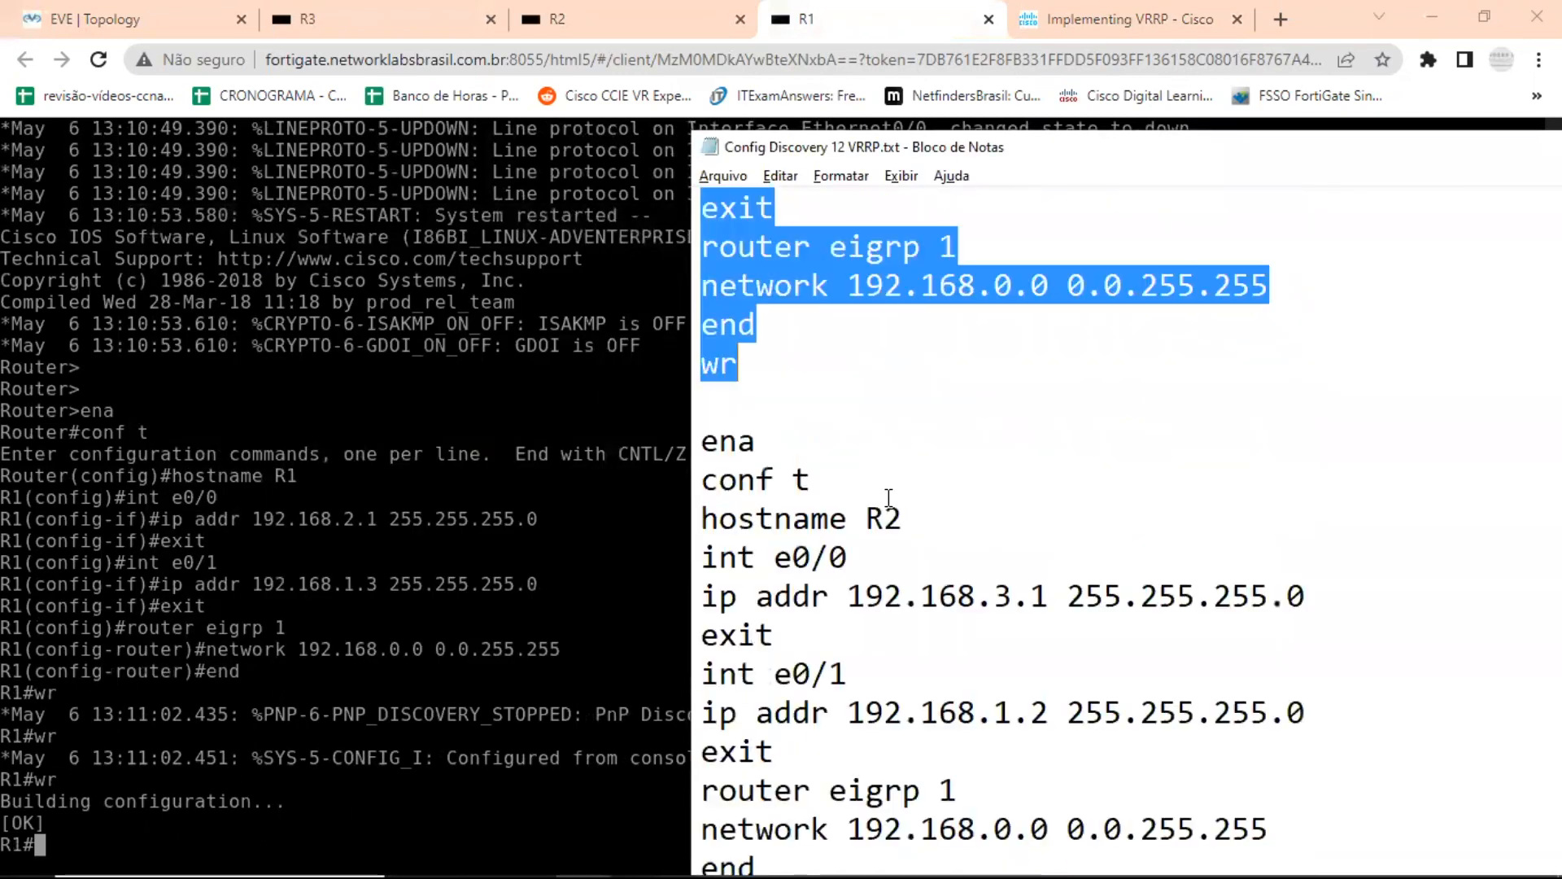
{"action": "left_click", "coordinate": [887, 500]}
{"action": "scroll", "coordinate": [887, 499], "scroll_direction": "down", "scroll_amount": 5}
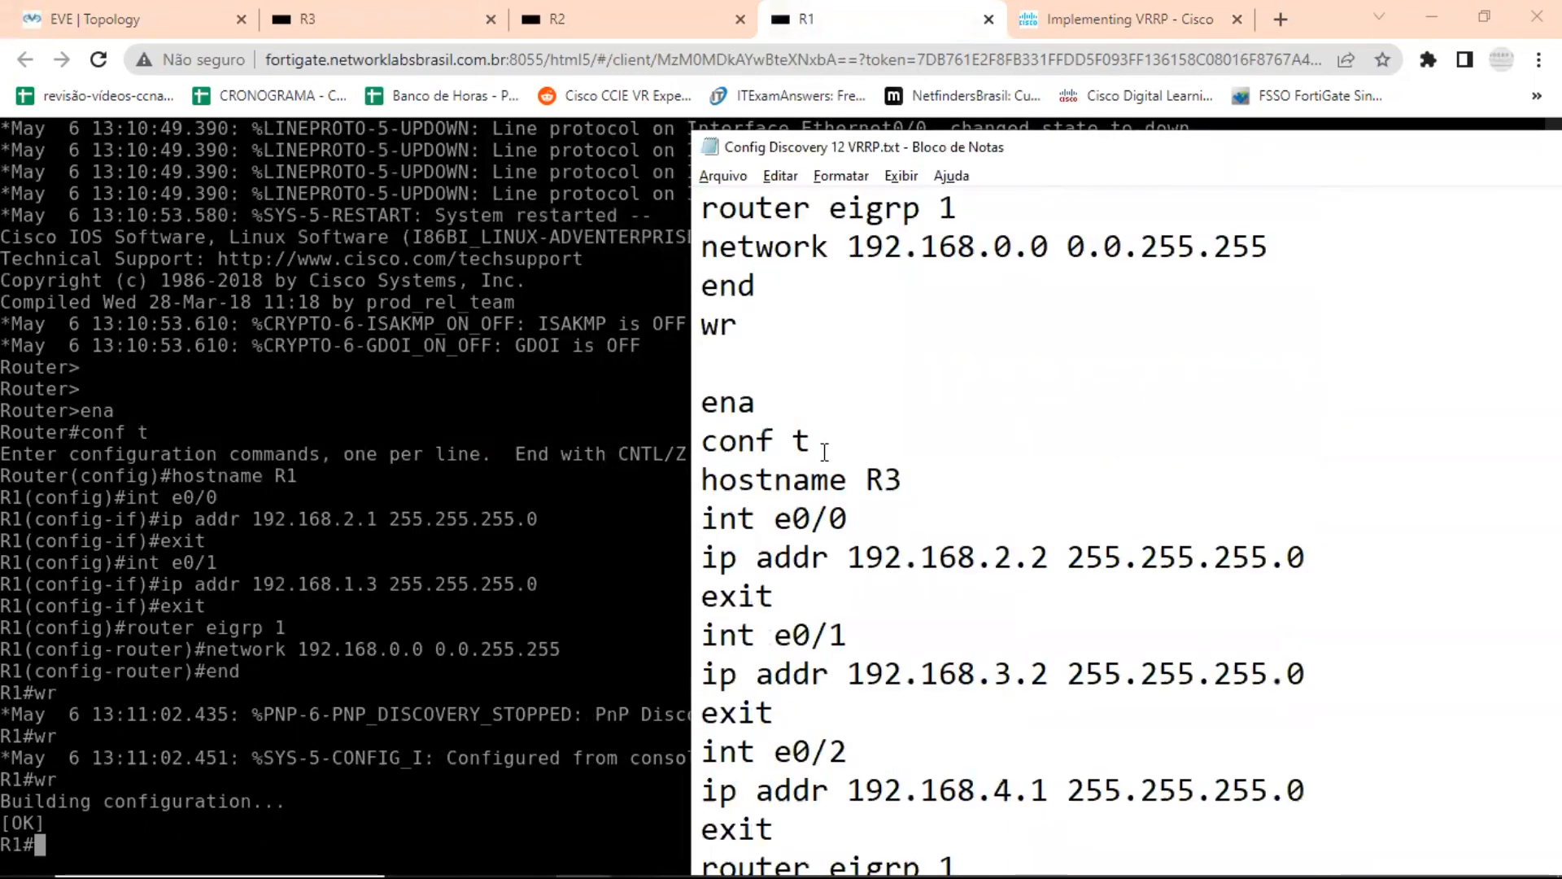
{"action": "scroll", "coordinate": [825, 452], "scroll_direction": "up", "scroll_amount": 8}
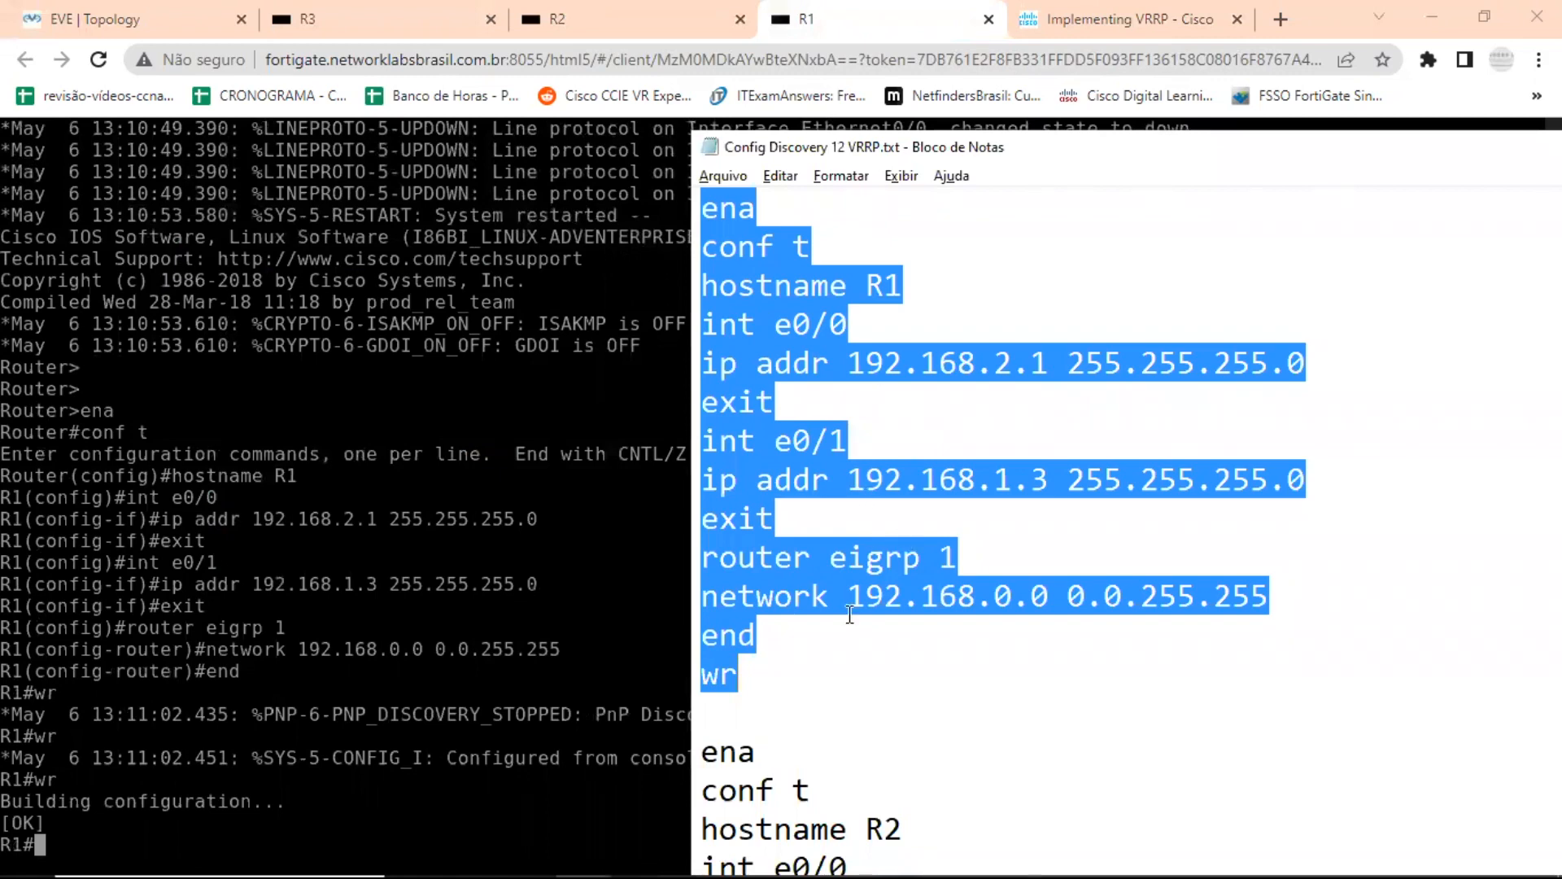
{"action": "left_click", "coordinate": [911, 444]}
{"action": "scroll", "coordinate": [909, 445], "scroll_direction": "down", "scroll_amount": 1}
{"action": "scroll", "coordinate": [909, 446], "scroll_direction": "down", "scroll_amount": 3}
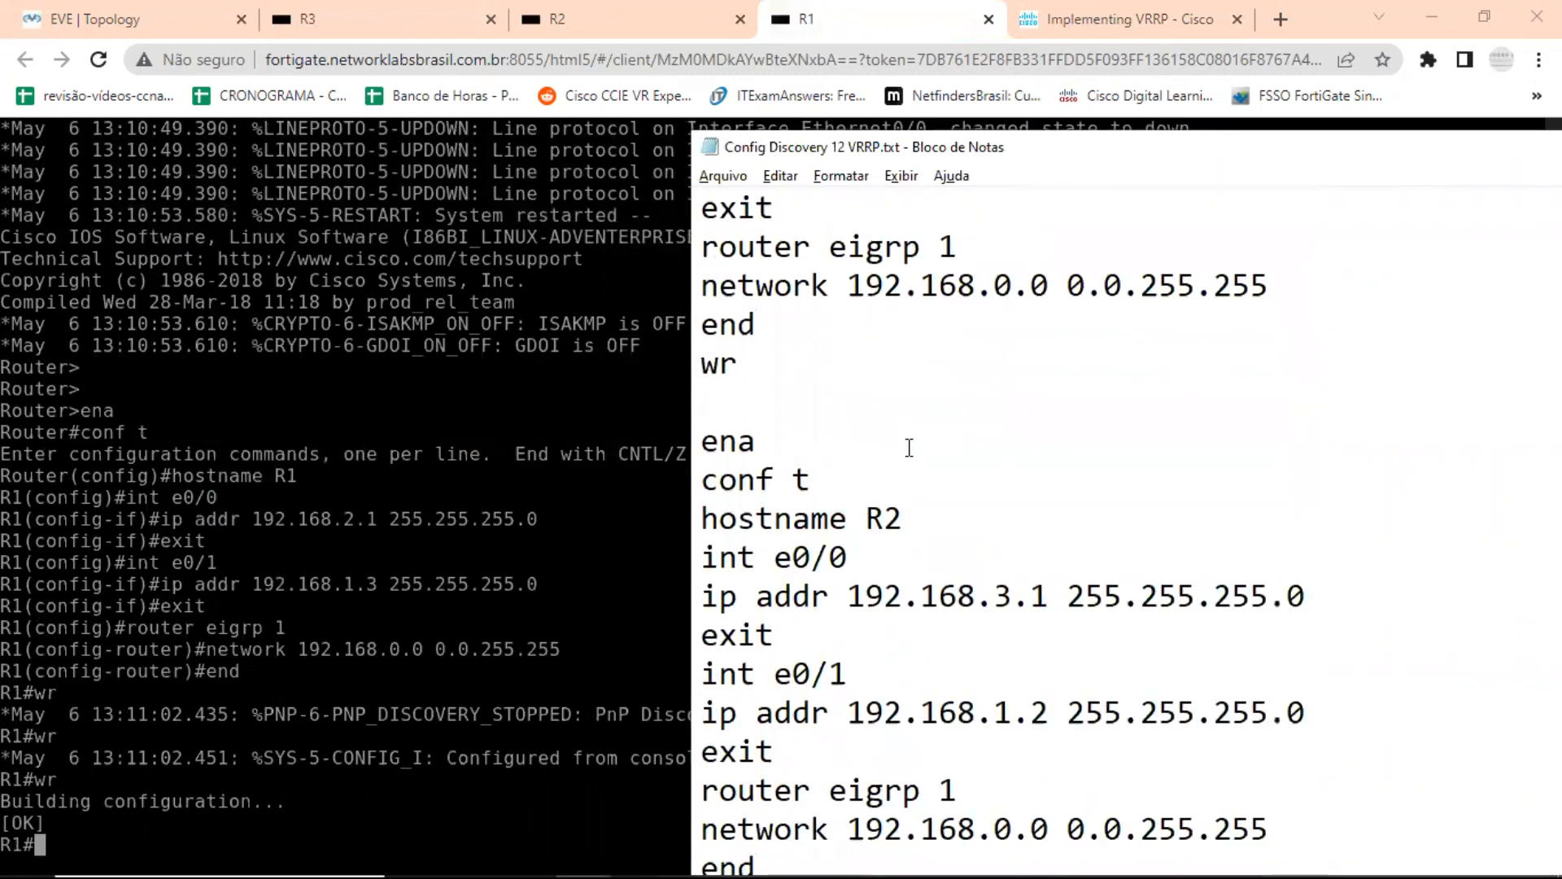
{"action": "left_click_drag", "start_coordinate": [705, 280], "coordinate": [740, 755]}
{"action": "key", "text": "ctrl+c"}
{"action": "right_click", "coordinate": [761, 600]}
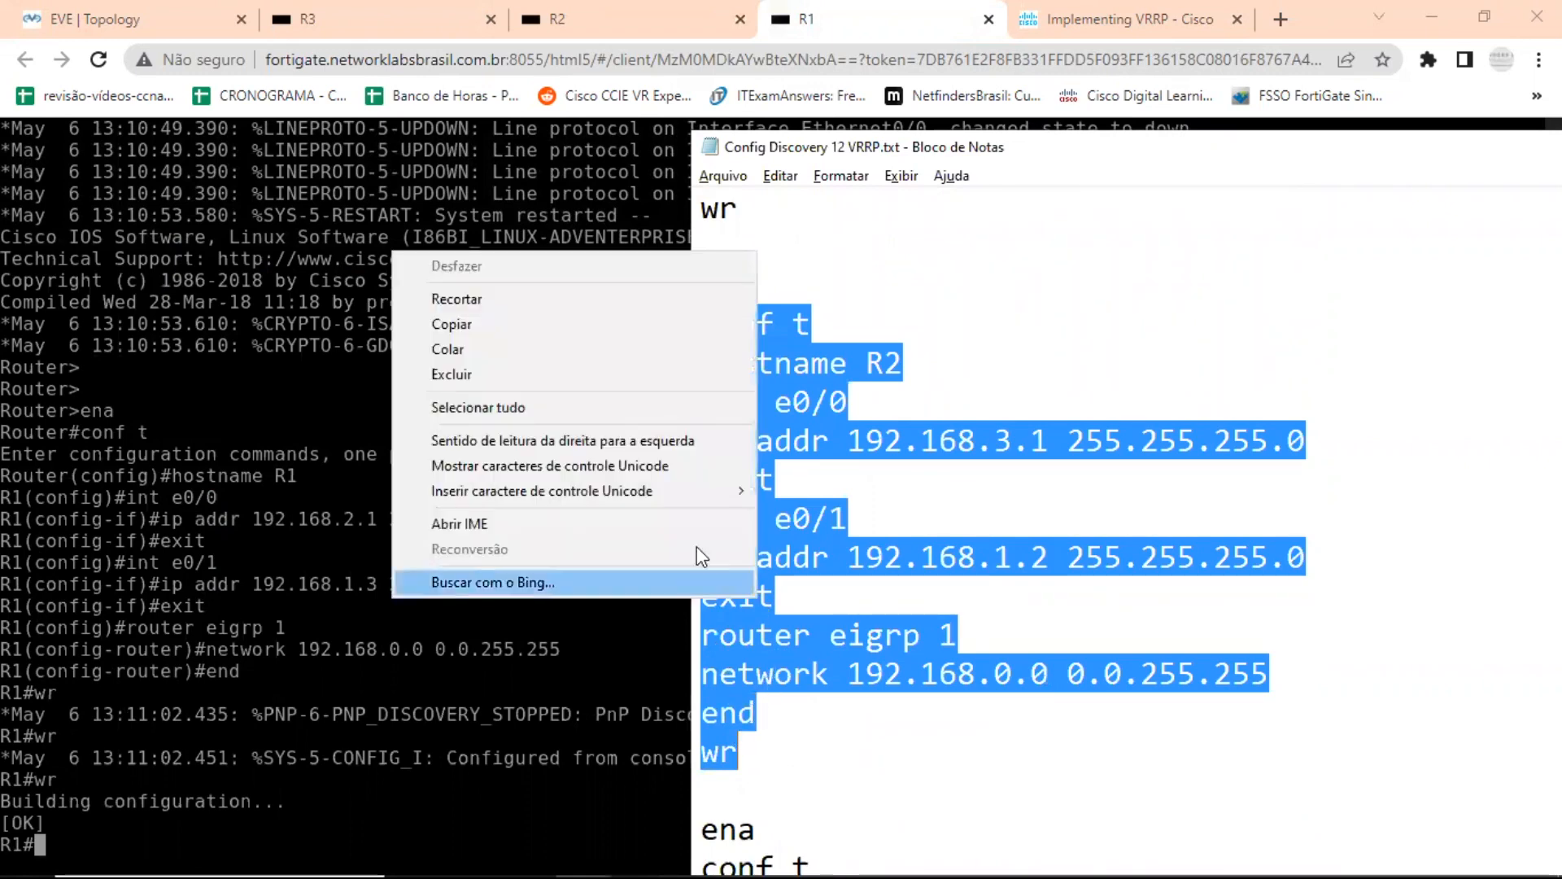
{"action": "left_click", "coordinate": [482, 323]}
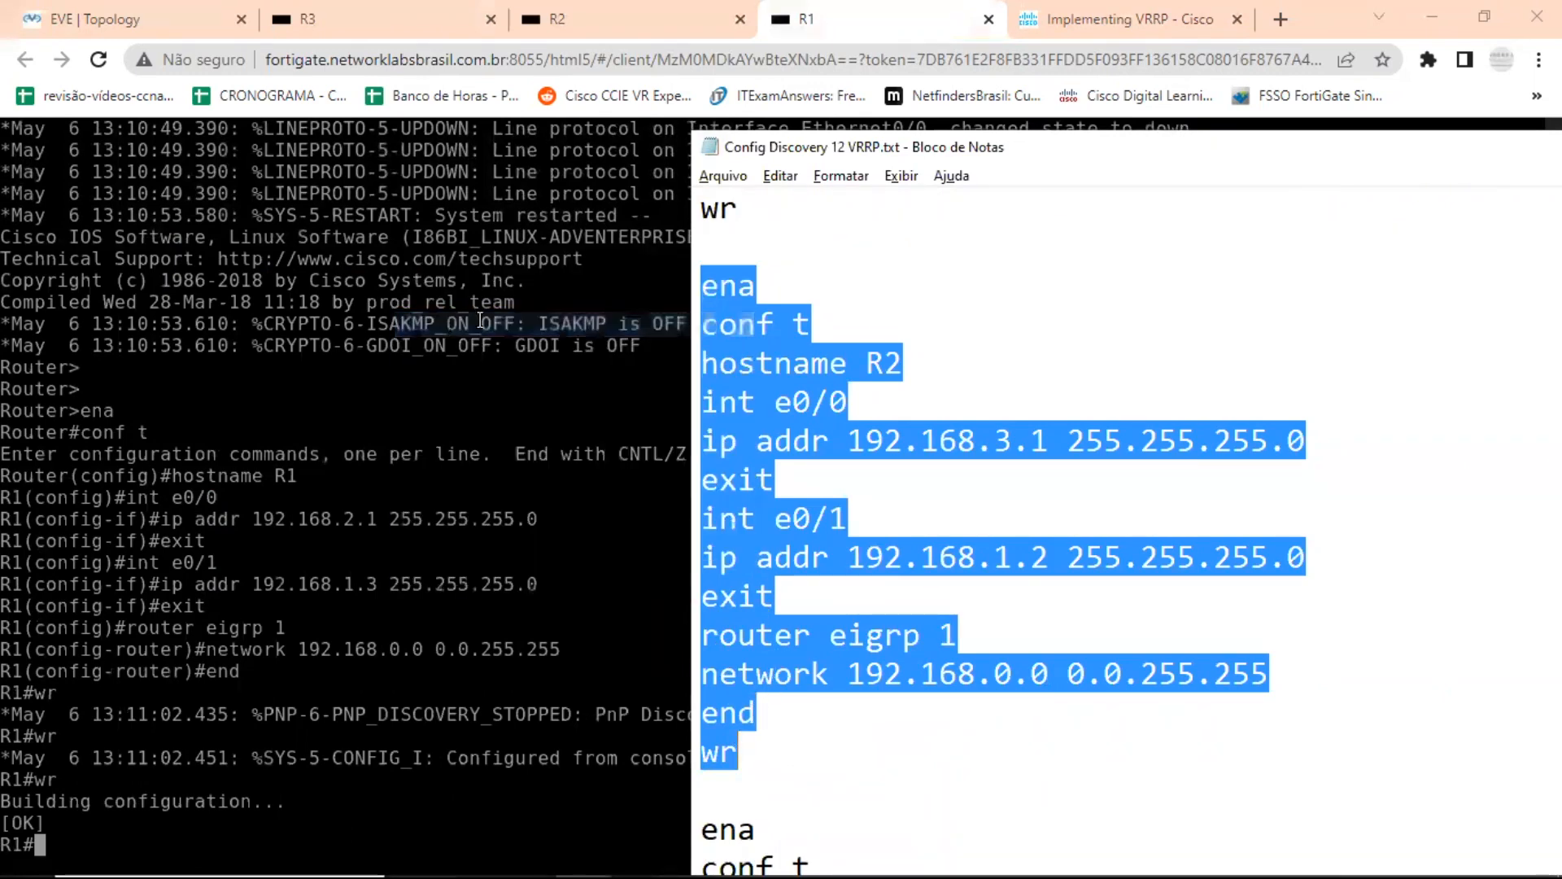
Switch to R2's console in the browser and answer no to the initial configuration dialog.
{"action": "left_click", "coordinate": [599, 17]}
{"action": "type", "text": "no"}
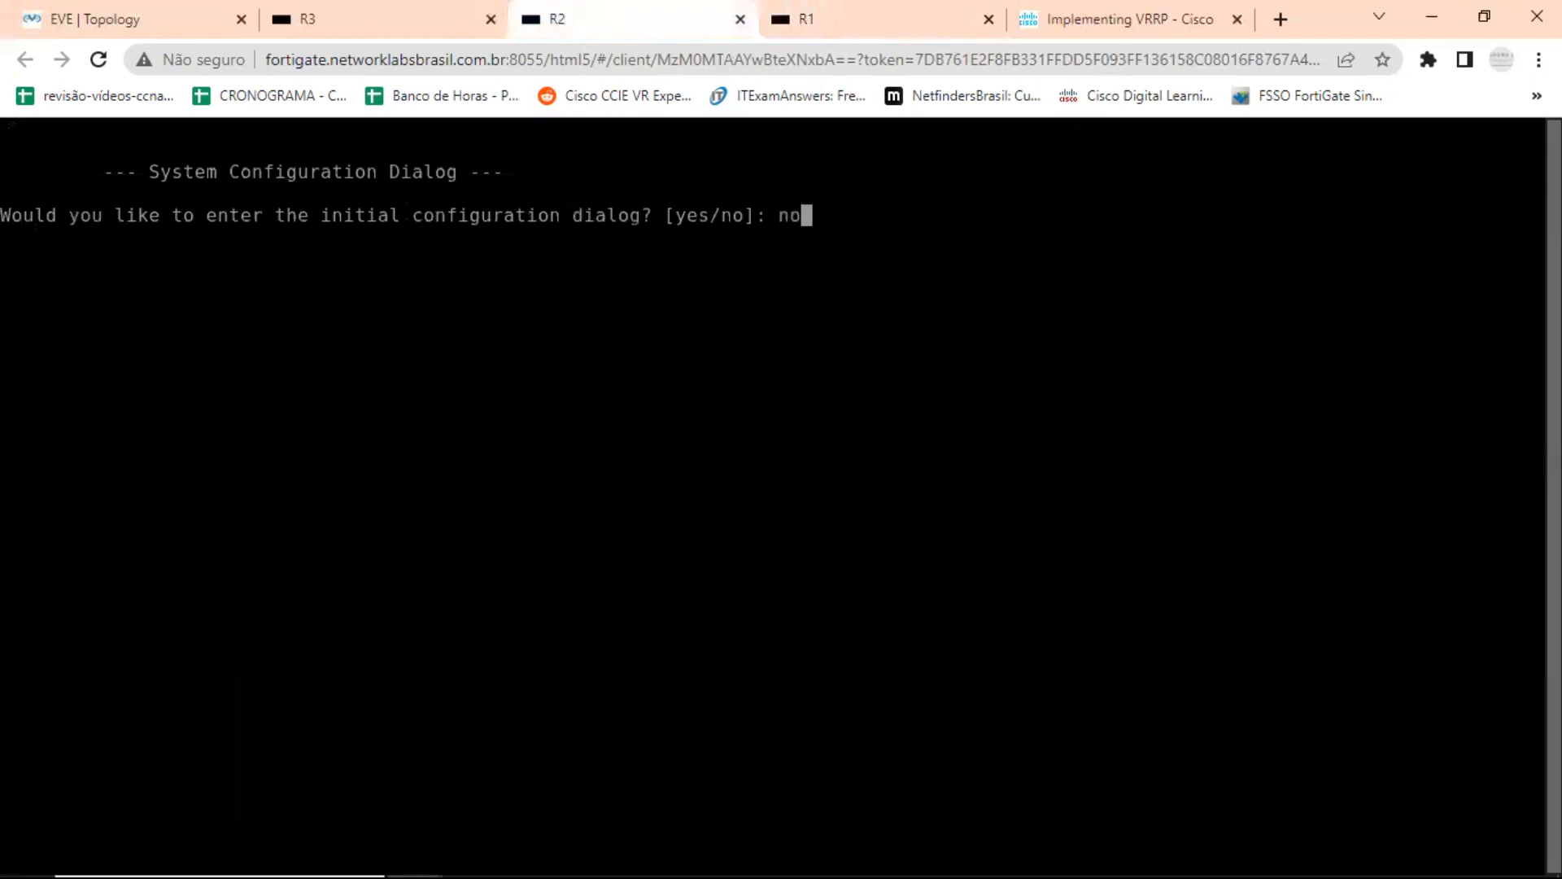
{"action": "key", "text": "Return"}
Load the copied R2 configuration into the console's remote clipboard and paste it at R2's router prompt to apply and save it.
{"action": "key", "text": "ctrl+alt+shift"}
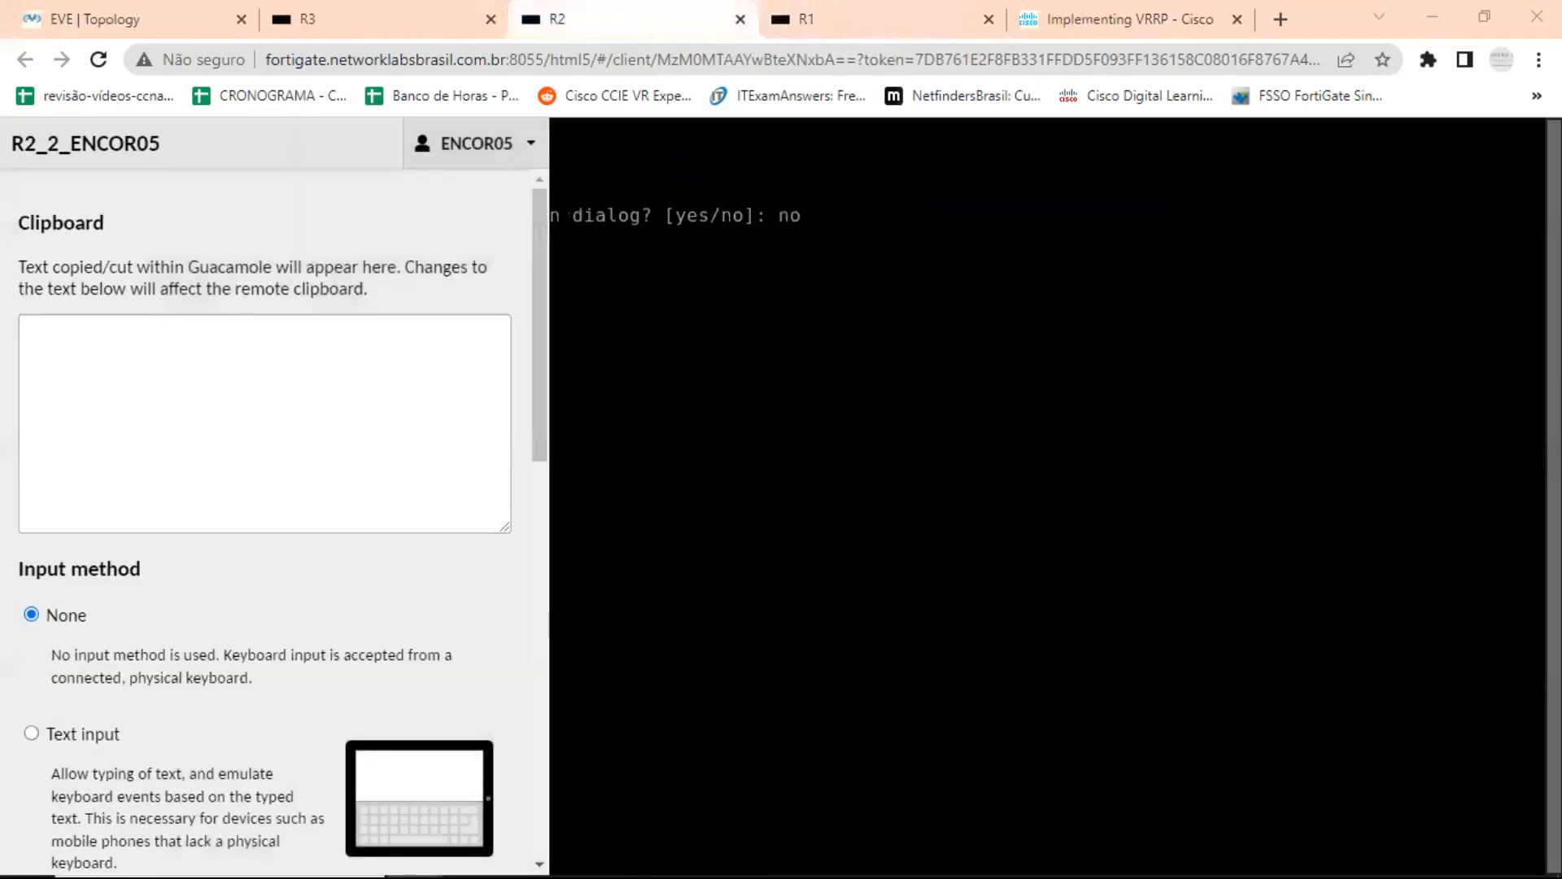
{"action": "left_click", "coordinate": [222, 377]}
{"action": "right_click", "coordinate": [222, 377]}
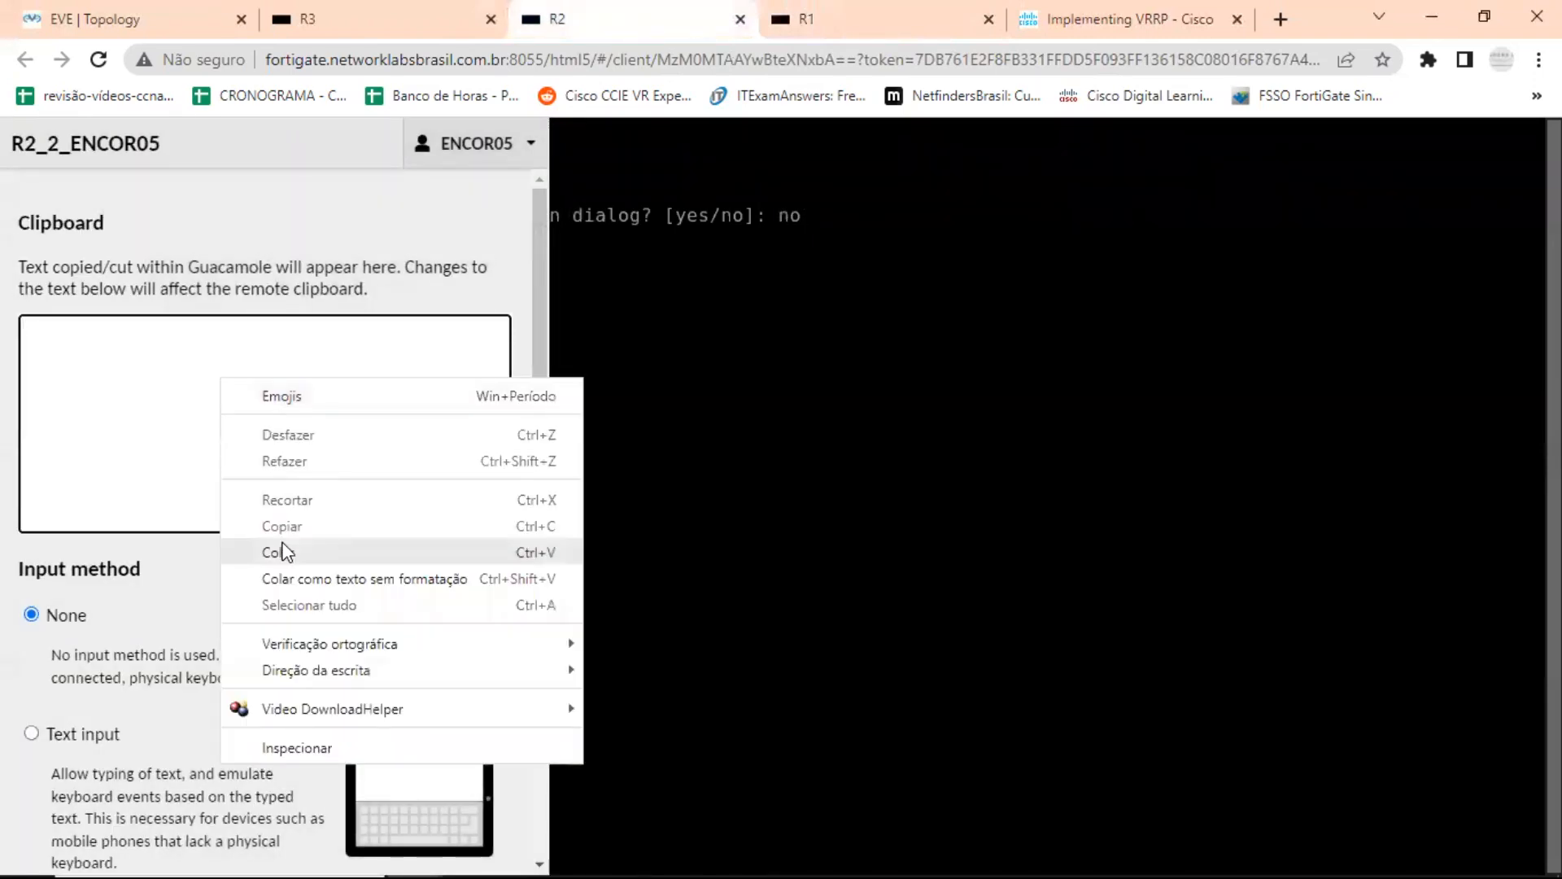
{"action": "left_click", "coordinate": [282, 548]}
{"action": "key", "text": "ctrl+alt+shift"}
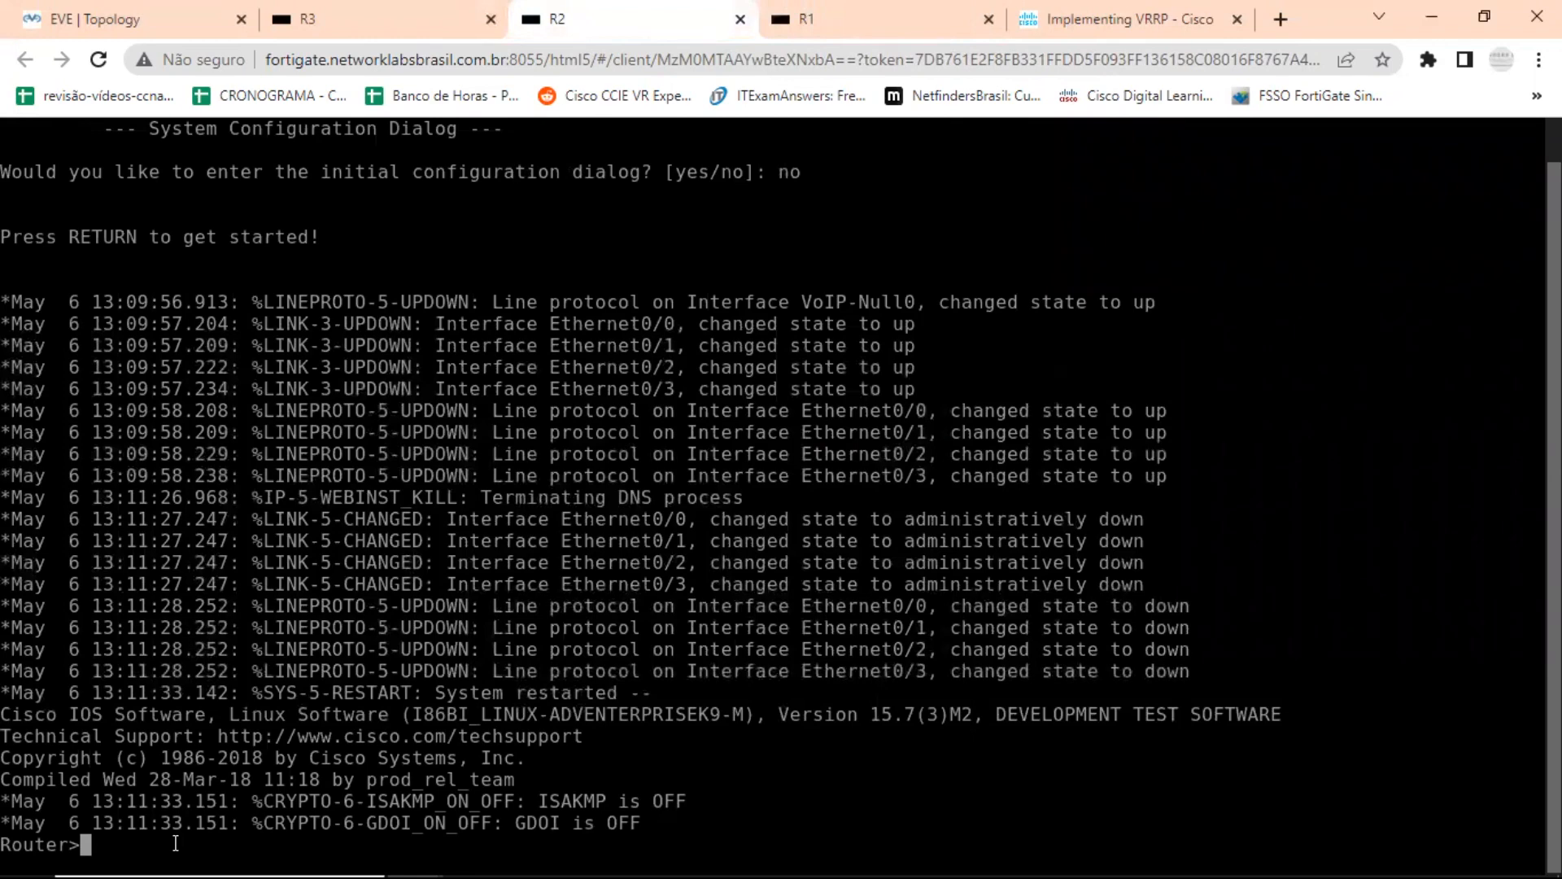
{"action": "key", "text": "ctrl+v"}
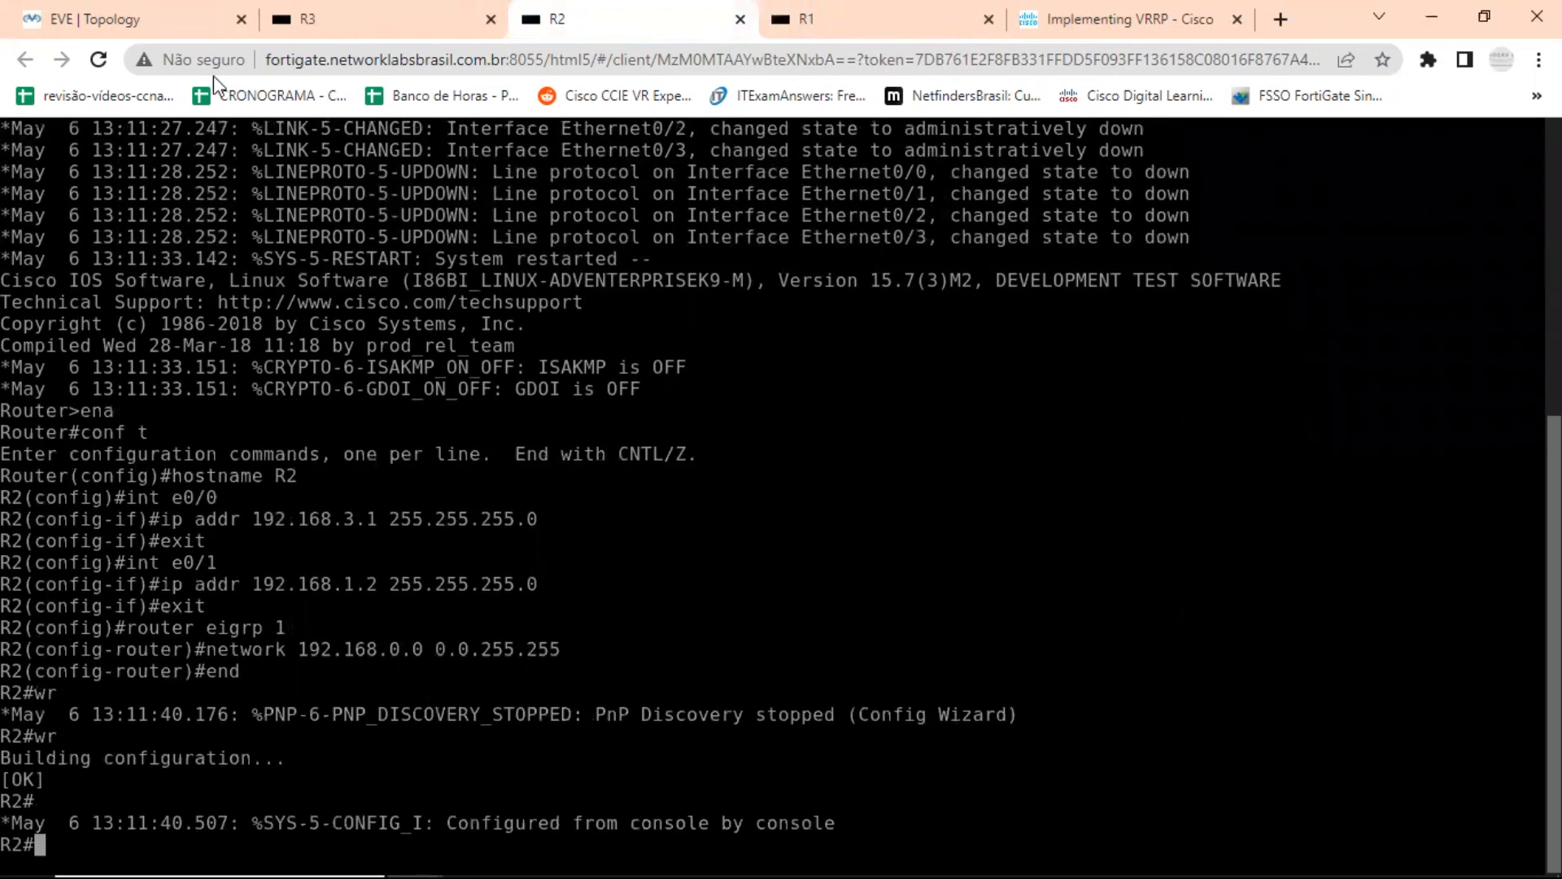
Open R3's console and answer no to the initial configuration dialog.
{"action": "left_click", "coordinate": [334, 30]}
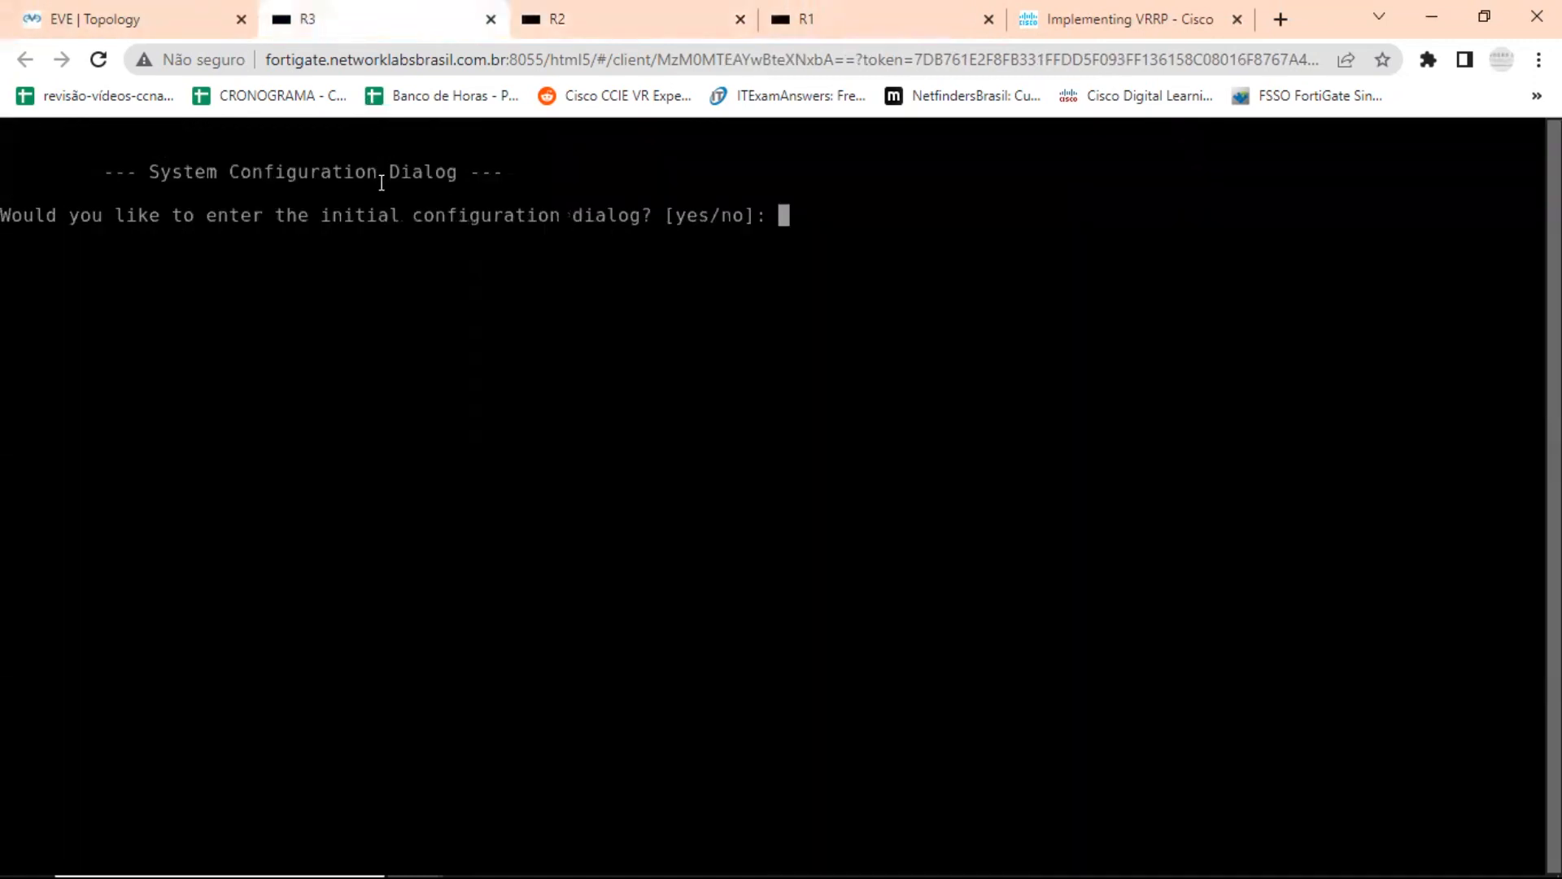
{"action": "type", "text": "no"}
{"action": "key", "text": "Return"}
Switch to Notepad and copy the R3 configuration block from ena through wr in Config Discovery 12 VRRP.txt.
{"action": "key", "text": "alt+Tab"}
{"action": "key", "text": "Tab"}
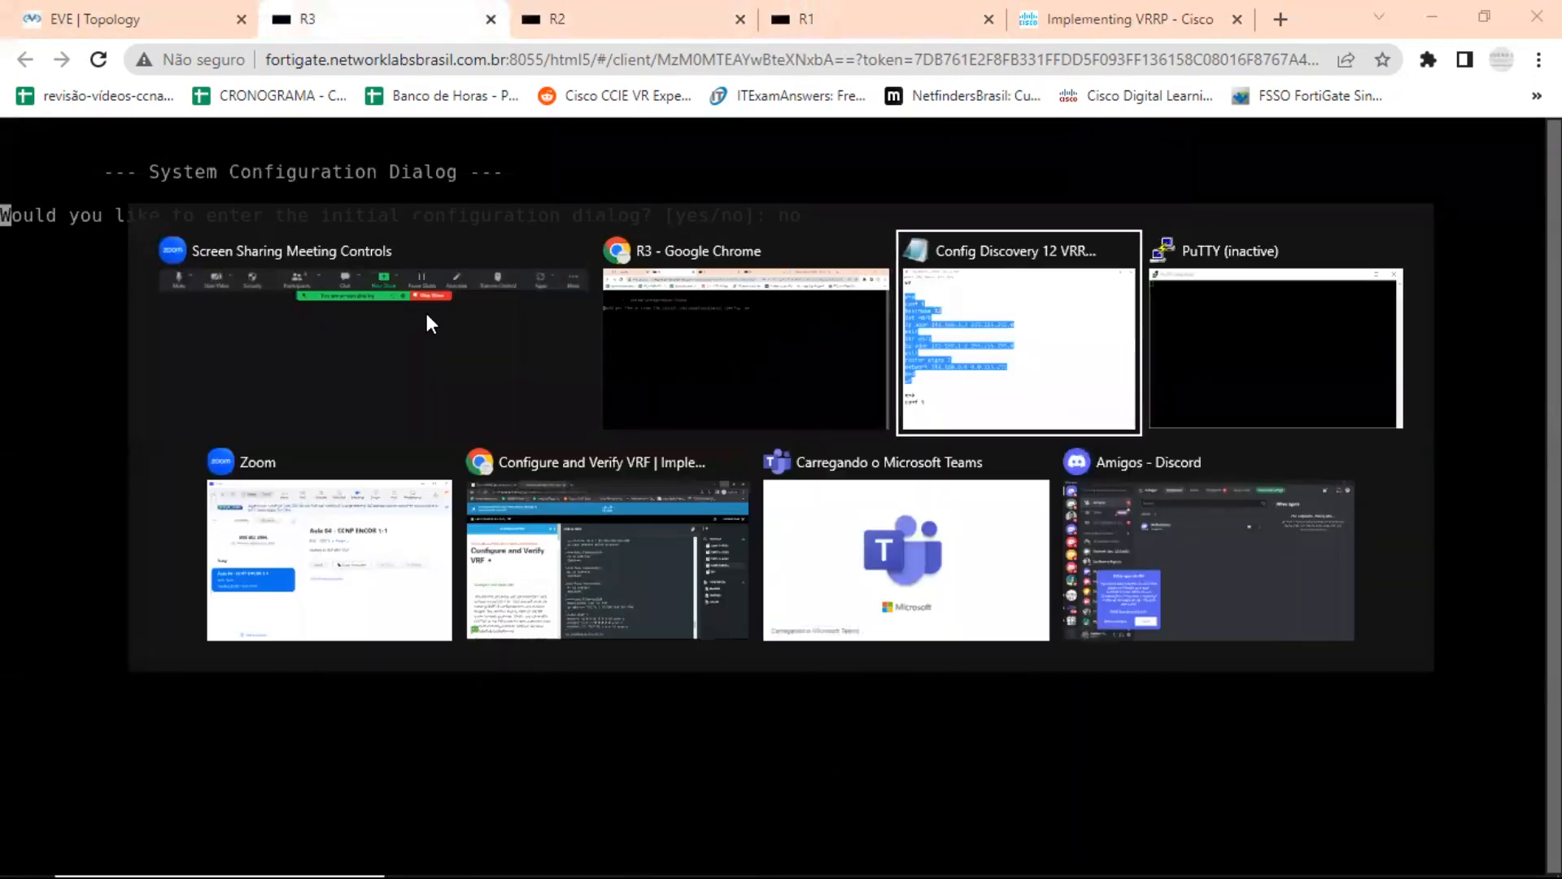
{"action": "scroll", "coordinate": [914, 412], "scroll_direction": "down", "scroll_amount": 8}
{"action": "scroll", "coordinate": [911, 417], "scroll_direction": "up", "scroll_amount": 5}
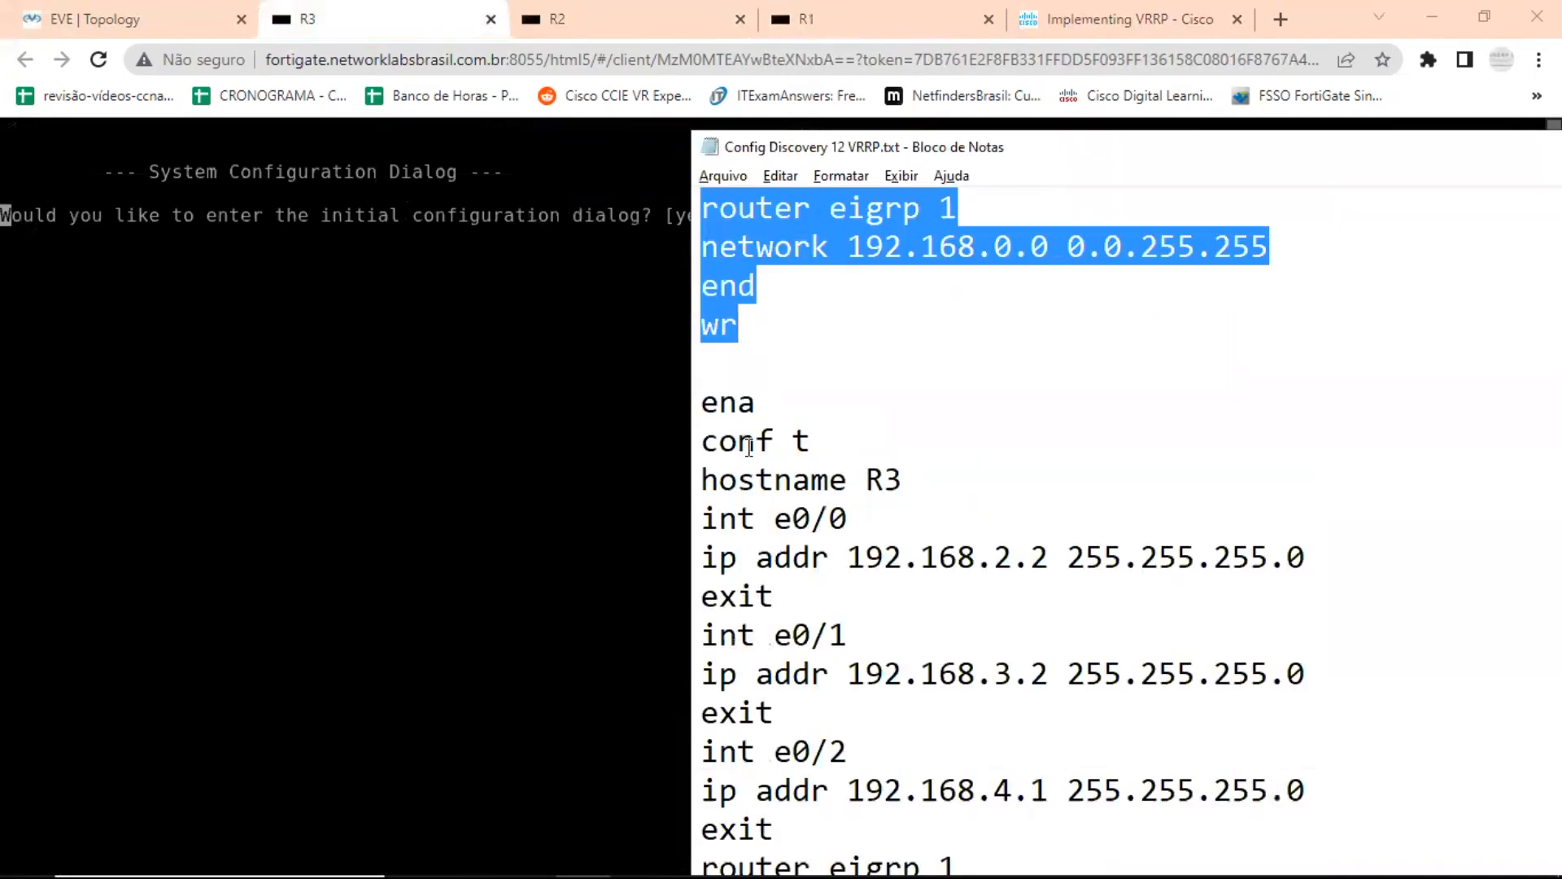
{"action": "left_click_drag", "start_coordinate": [701, 402], "coordinate": [779, 829]}
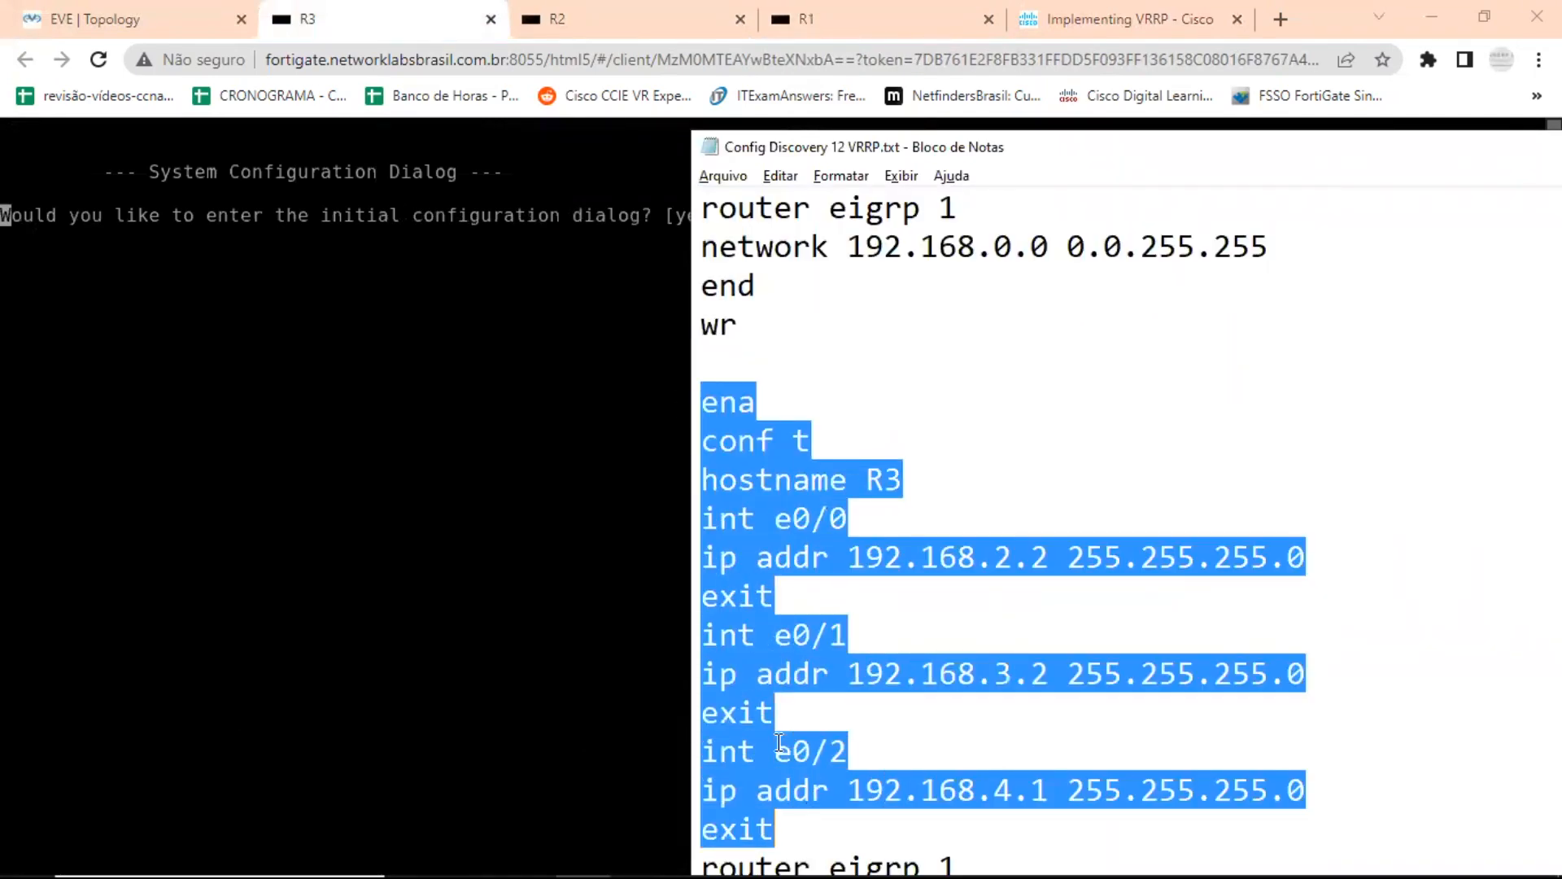
{"action": "scroll", "coordinate": [925, 604], "scroll_direction": "down", "scroll_amount": 5}
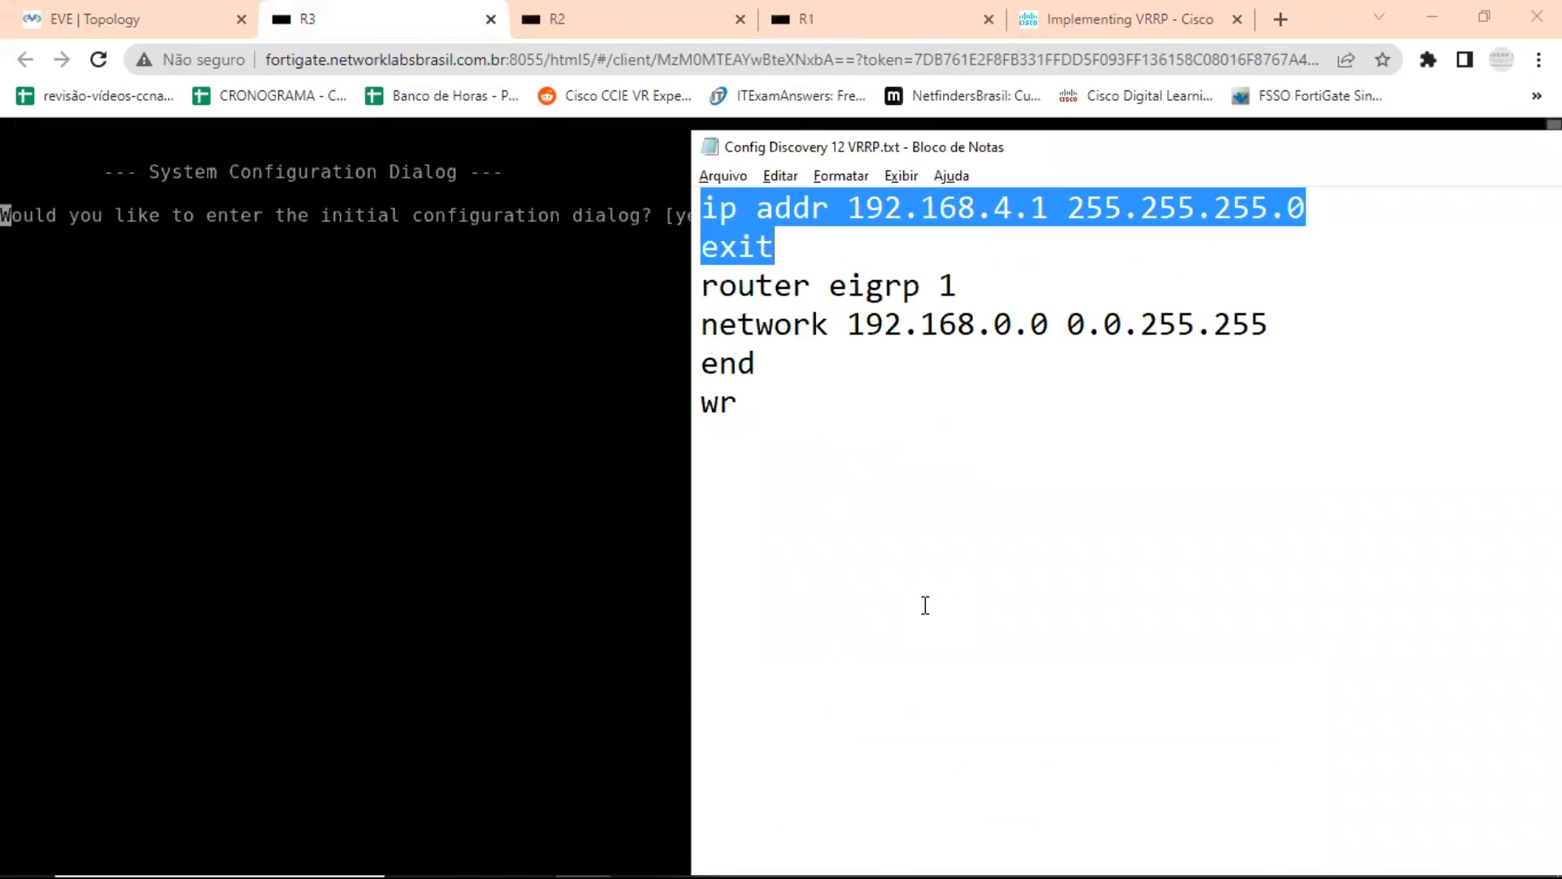
{"action": "key", "text": "shift+Down"}
{"action": "key", "text": "shift+Down"}
{"action": "key", "text": "shift+Down"}
{"action": "key", "text": "shift+Down"}
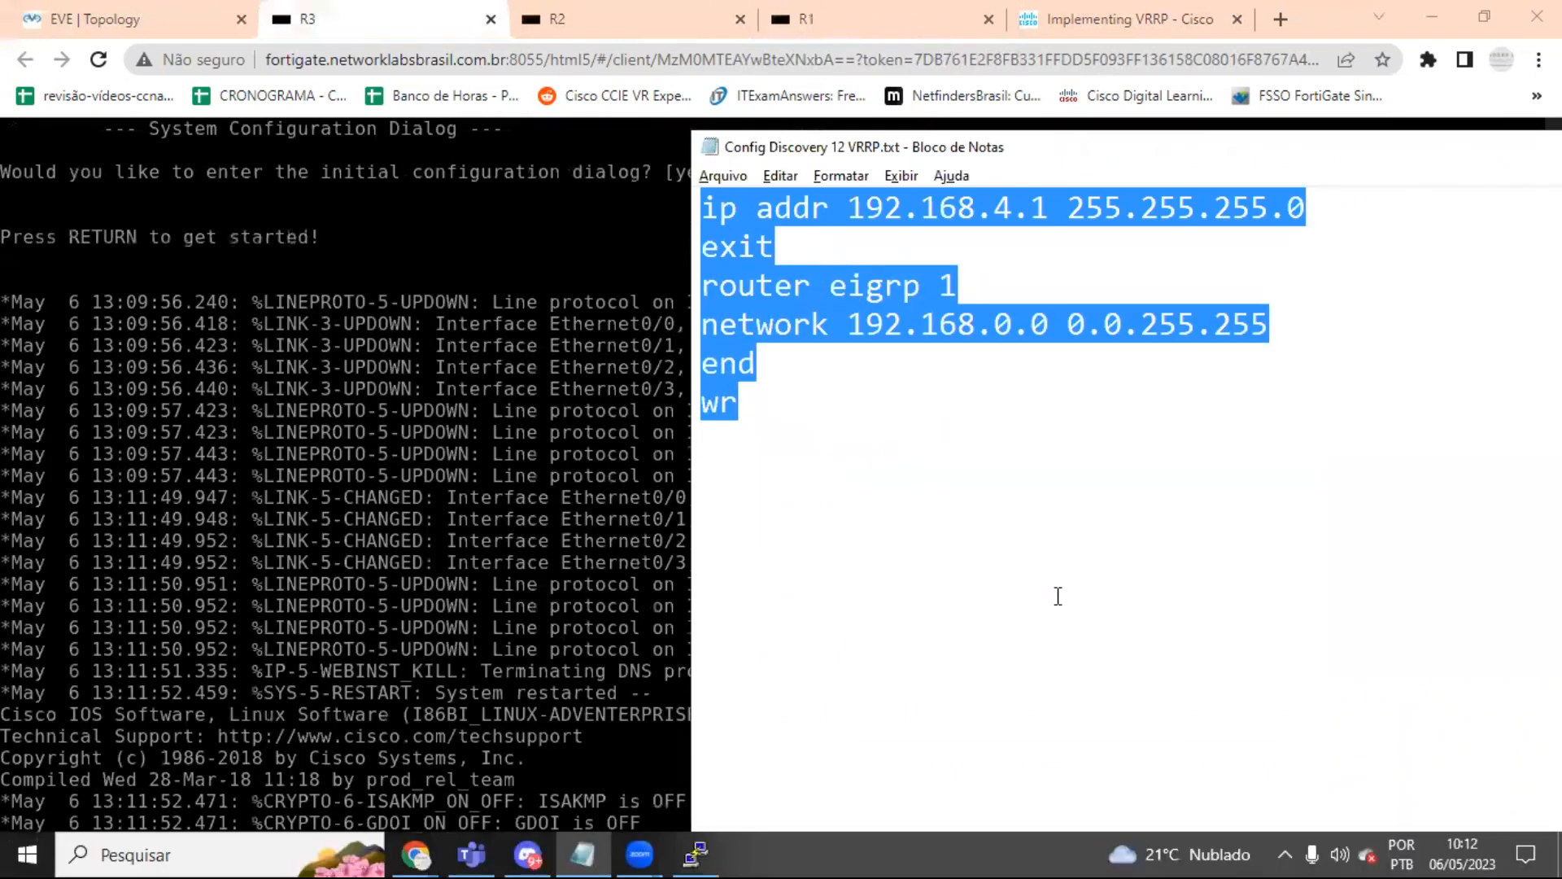
{"action": "right_click", "coordinate": [834, 323]}
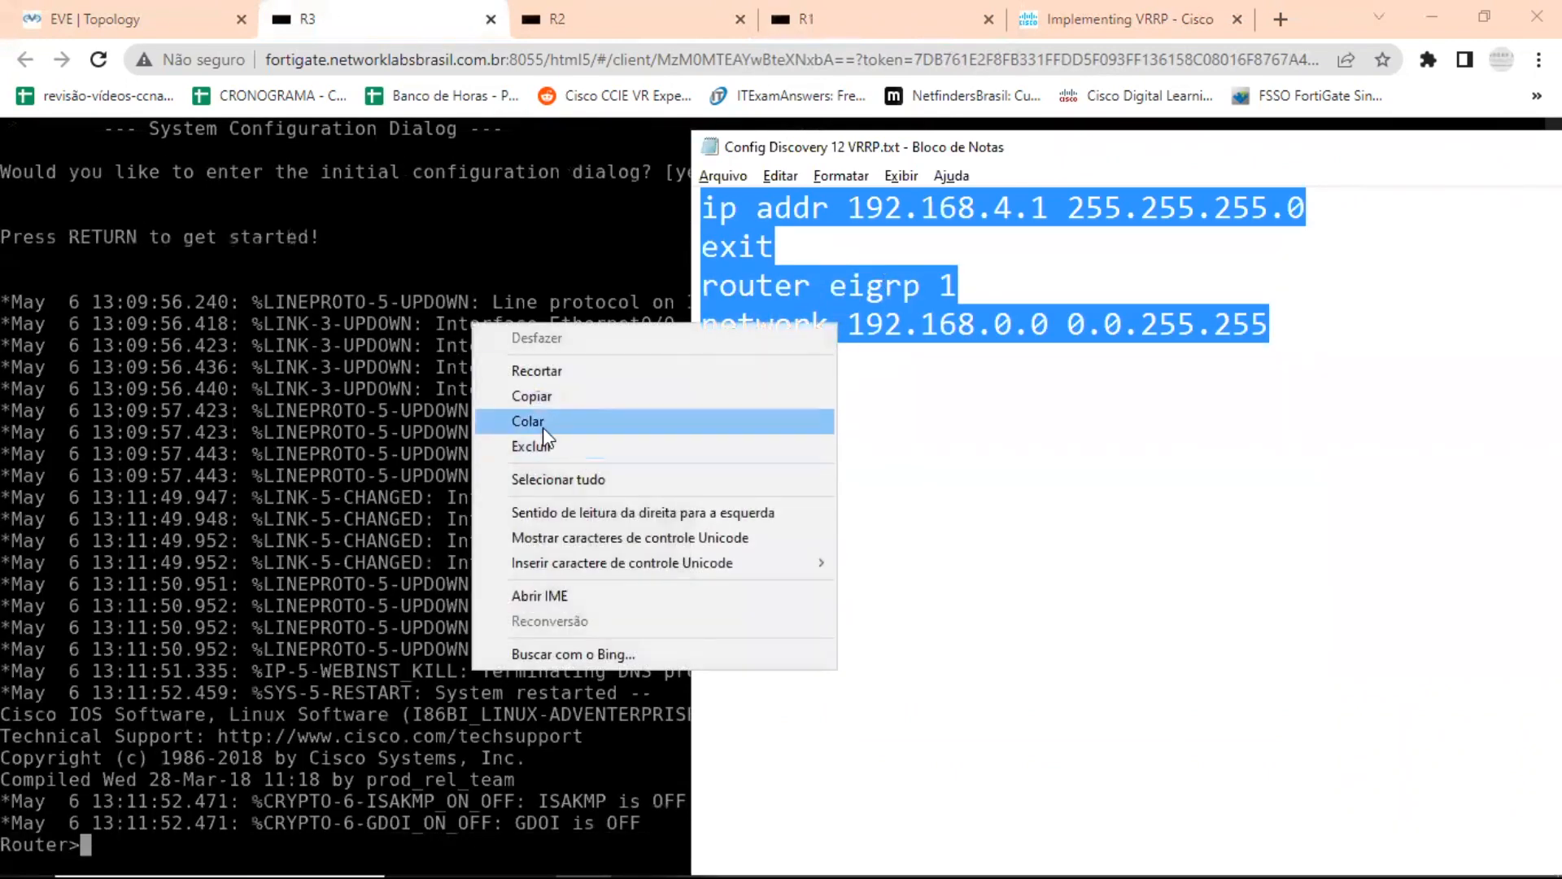
{"action": "left_click", "coordinate": [565, 393]}
Return to R3's console, clear its remote clipboard and try to paste the copied R3 configuration into it.
{"action": "left_click", "coordinate": [280, 453]}
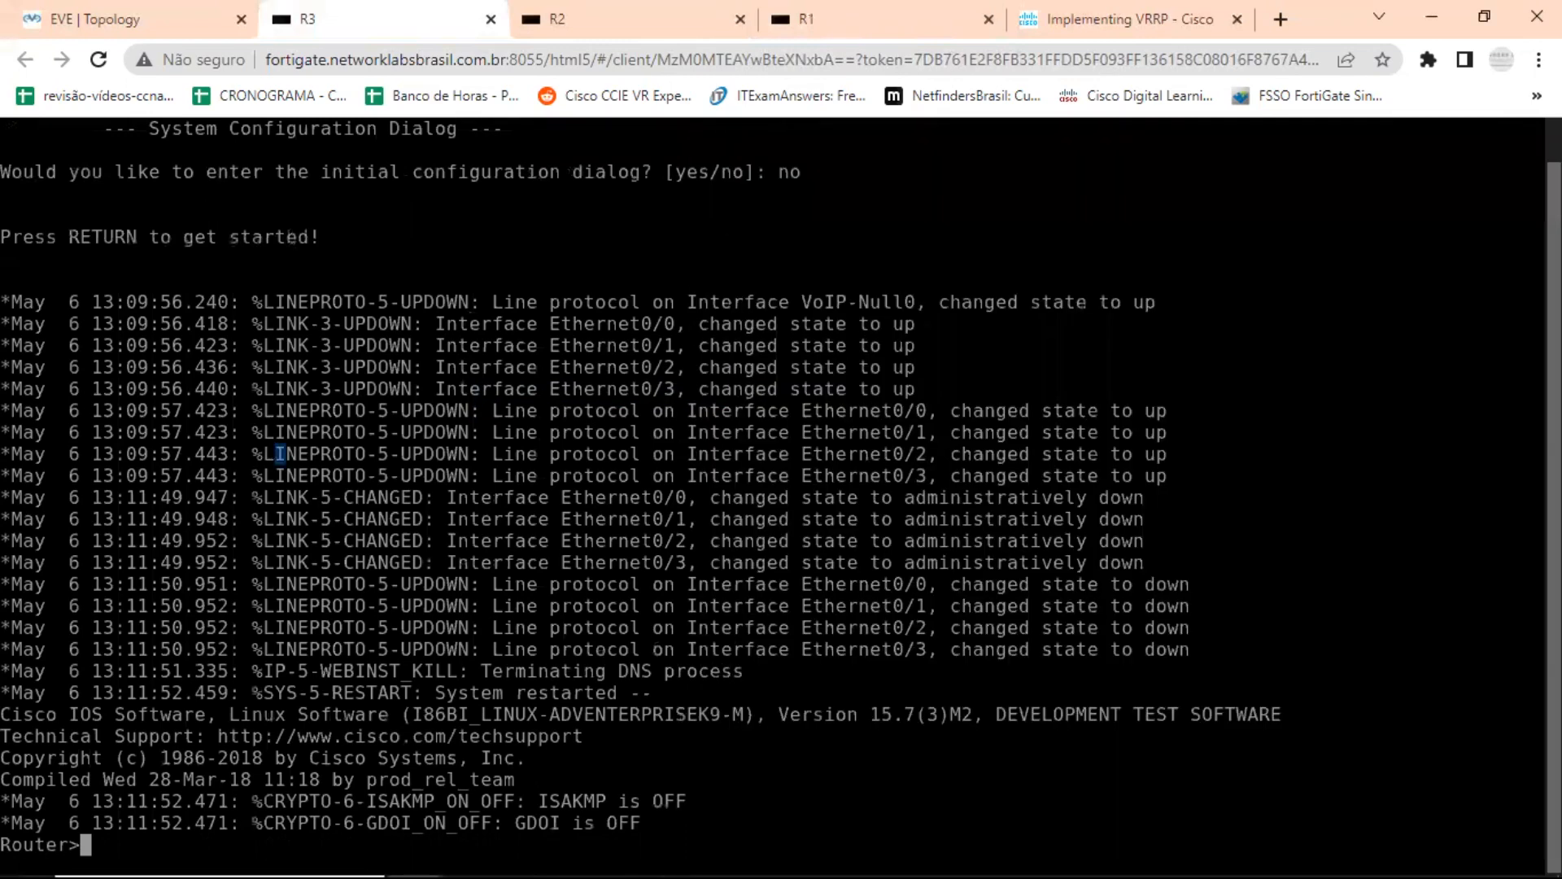
{"action": "key", "text": "ctrl+alt+shift"}
{"action": "left_click", "coordinate": [182, 362]}
{"action": "key", "text": "ctrl+a"}
{"action": "key", "text": "BackSpace"}
{"action": "right_click", "coordinate": [174, 363]}
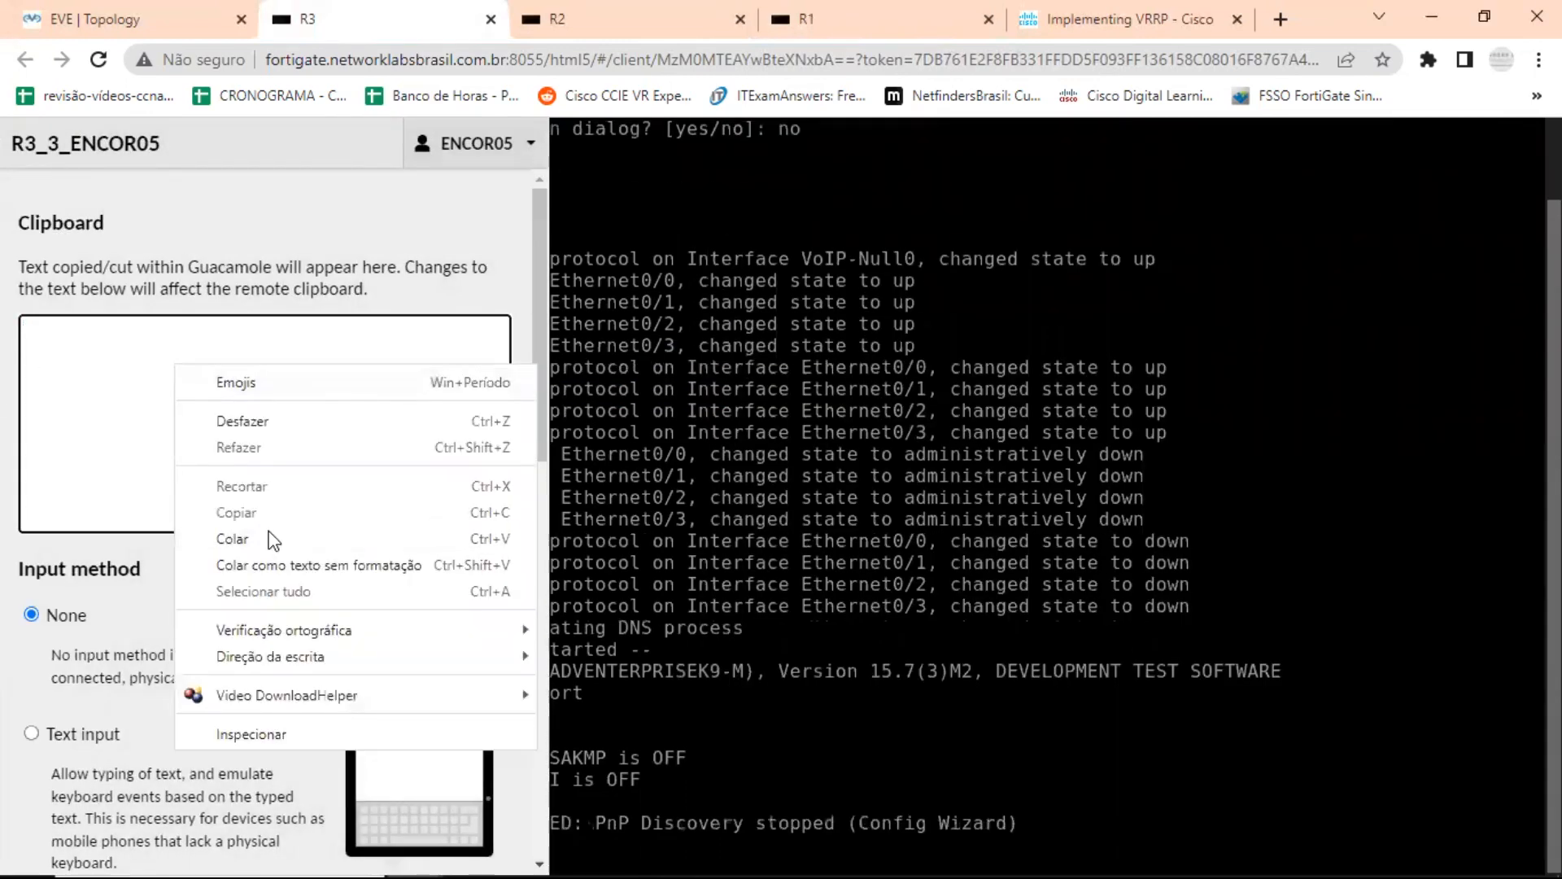
{"action": "left_click", "coordinate": [456, 538]}
{"action": "key", "text": "BackSpace"}
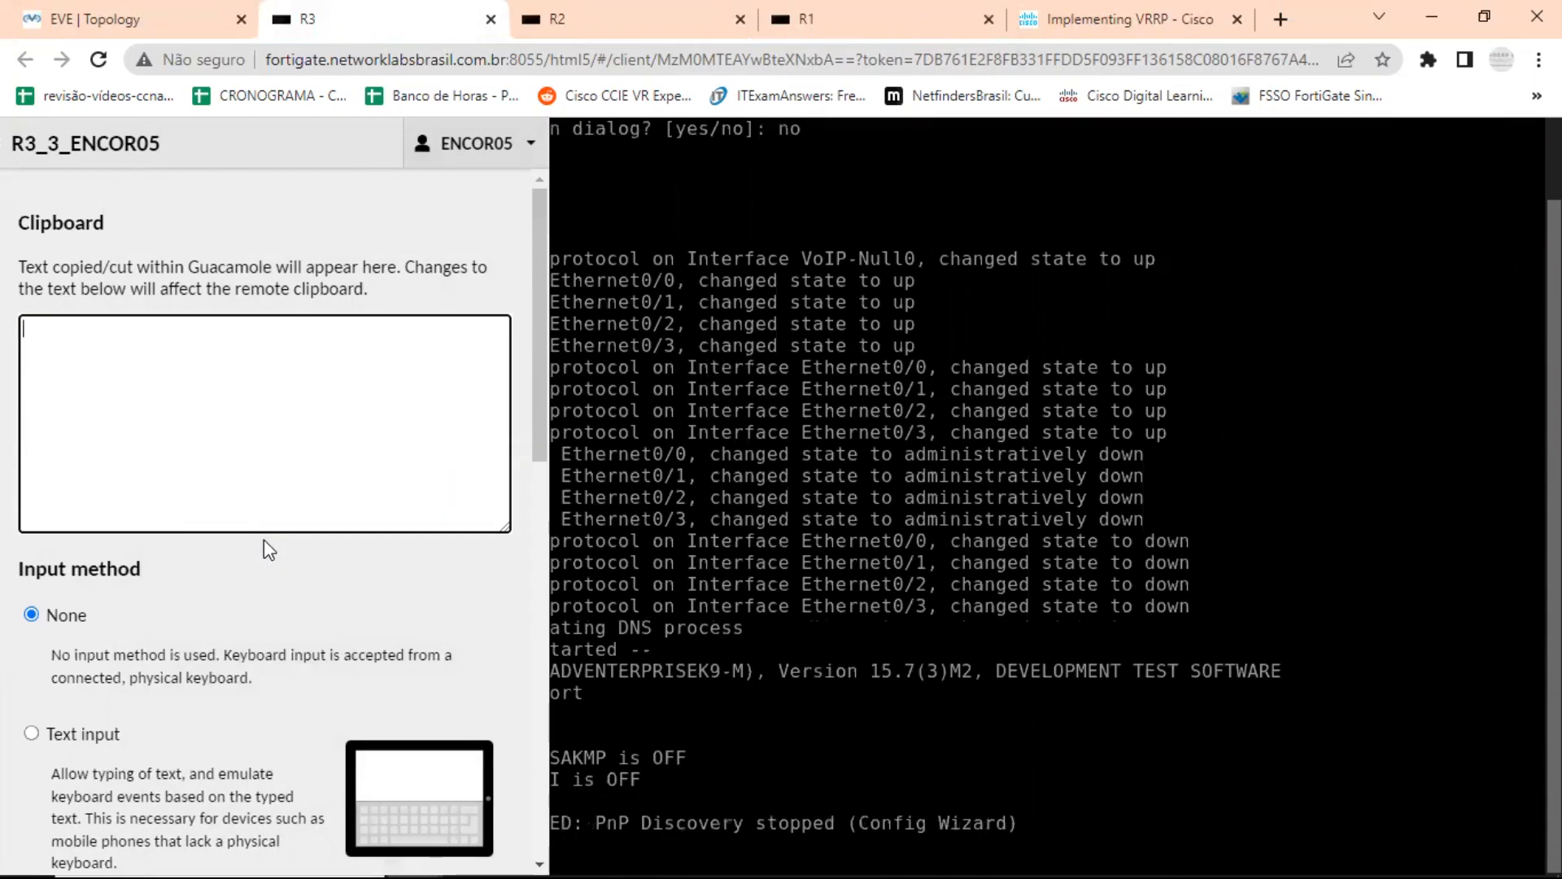
{"action": "left_click", "coordinate": [263, 539]}
Switch back to Notepad and copy the selected R3 configuration block again.
{"action": "key", "text": "alt+Tab"}
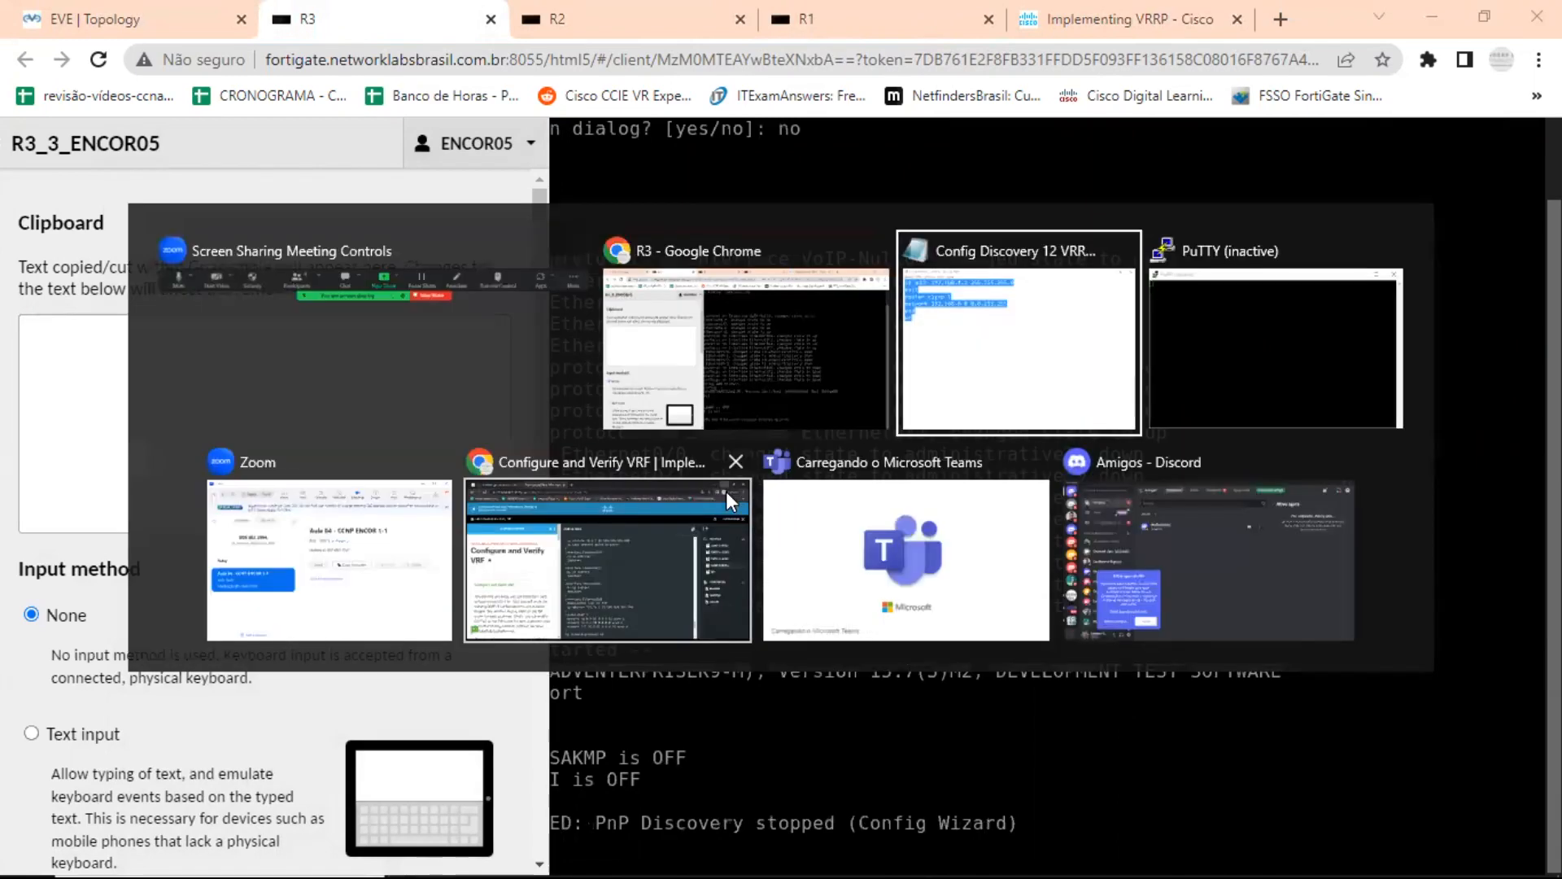
{"action": "scroll", "coordinate": [903, 458], "scroll_direction": "up", "scroll_amount": 5}
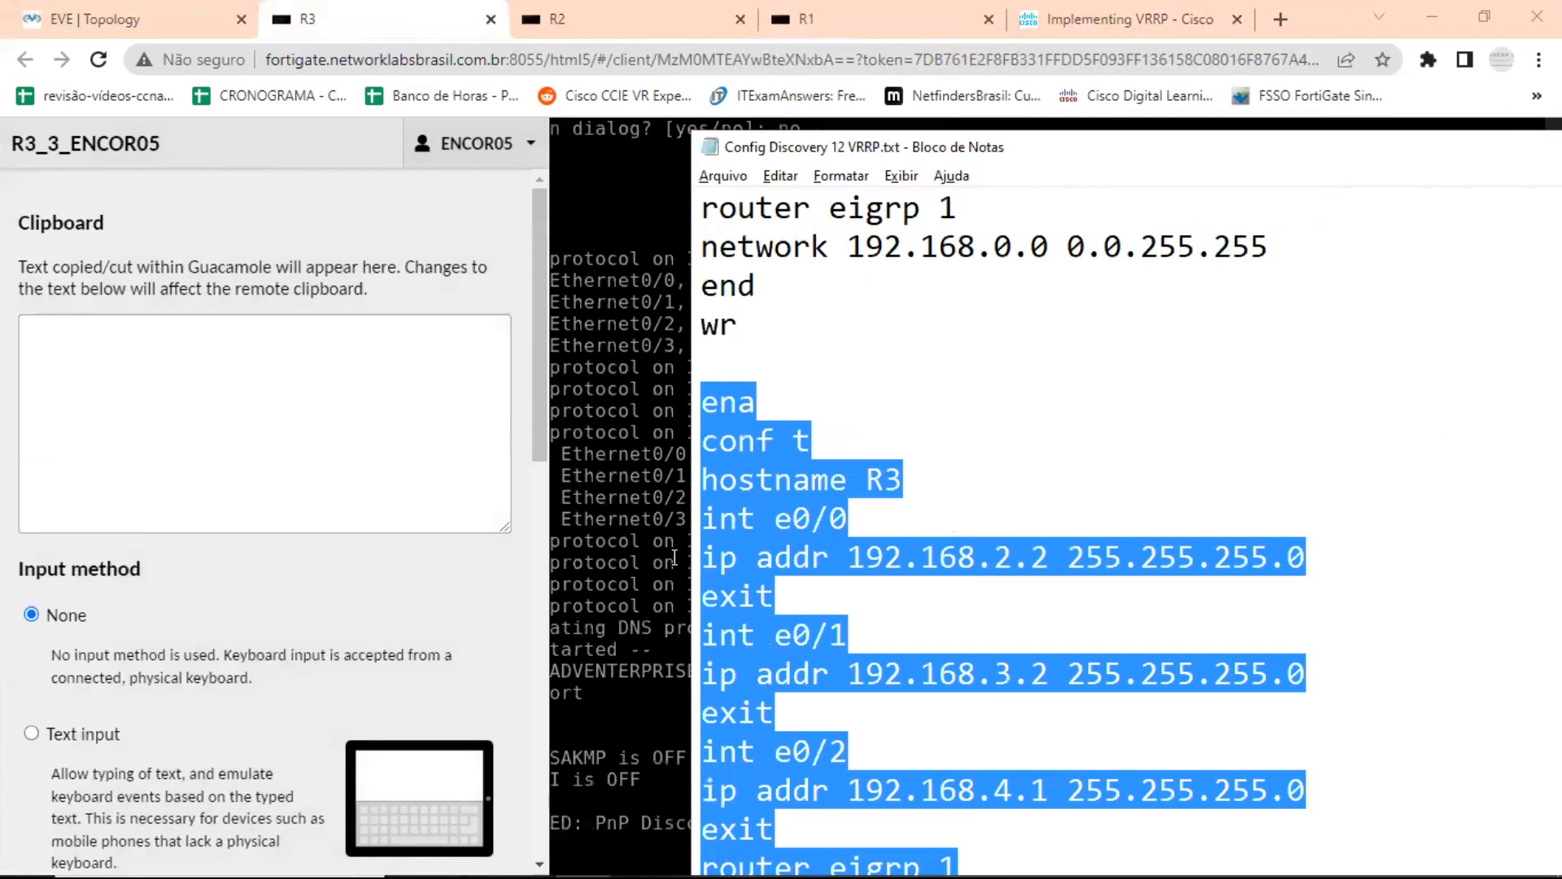
{"action": "right_click", "coordinate": [738, 498]}
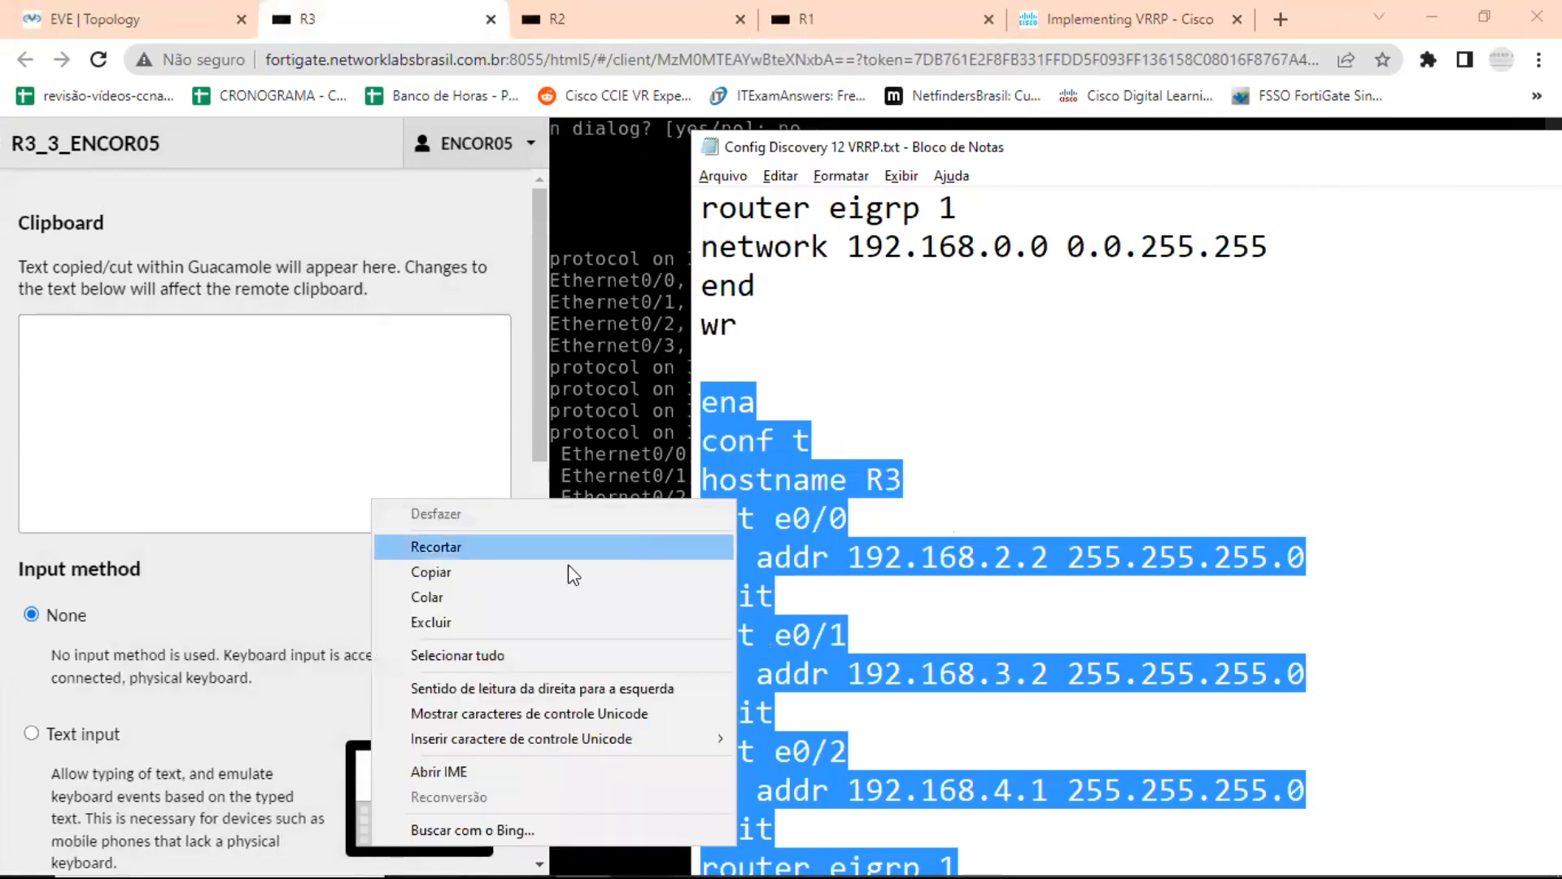
{"action": "left_click", "coordinate": [470, 573]}
Load the copied R3 configuration into the console's remote clipboard and paste it at R3's router prompt to apply and save it.
{"action": "left_click", "coordinate": [249, 363]}
{"action": "right_click", "coordinate": [249, 363]}
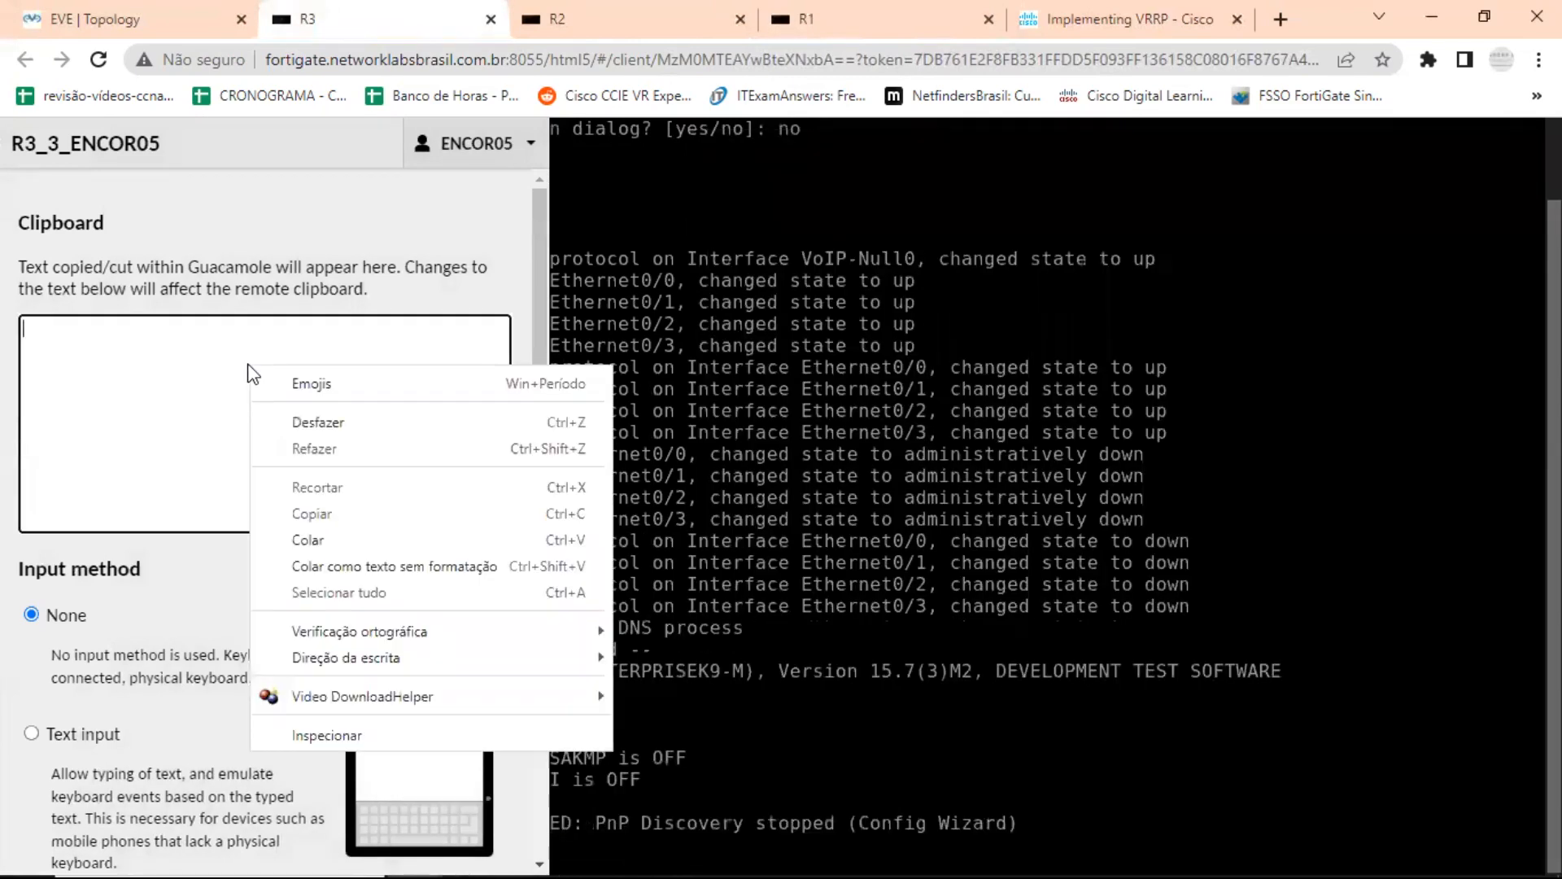
{"action": "left_click", "coordinate": [342, 543]}
{"action": "key", "text": "ctrl+alt+shift"}
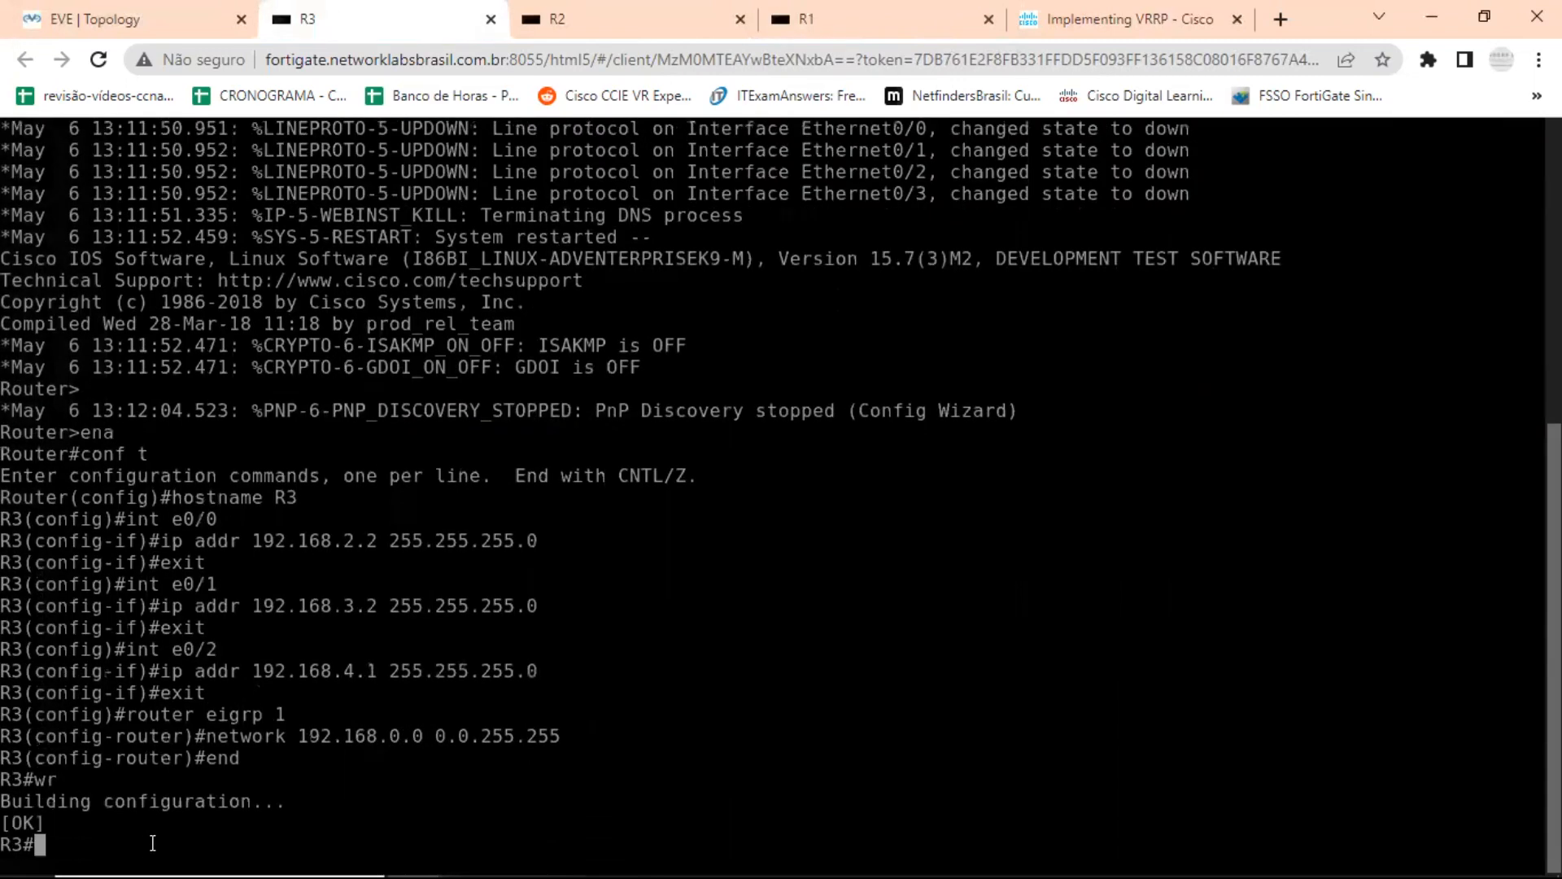
{"action": "key", "text": "Return"}
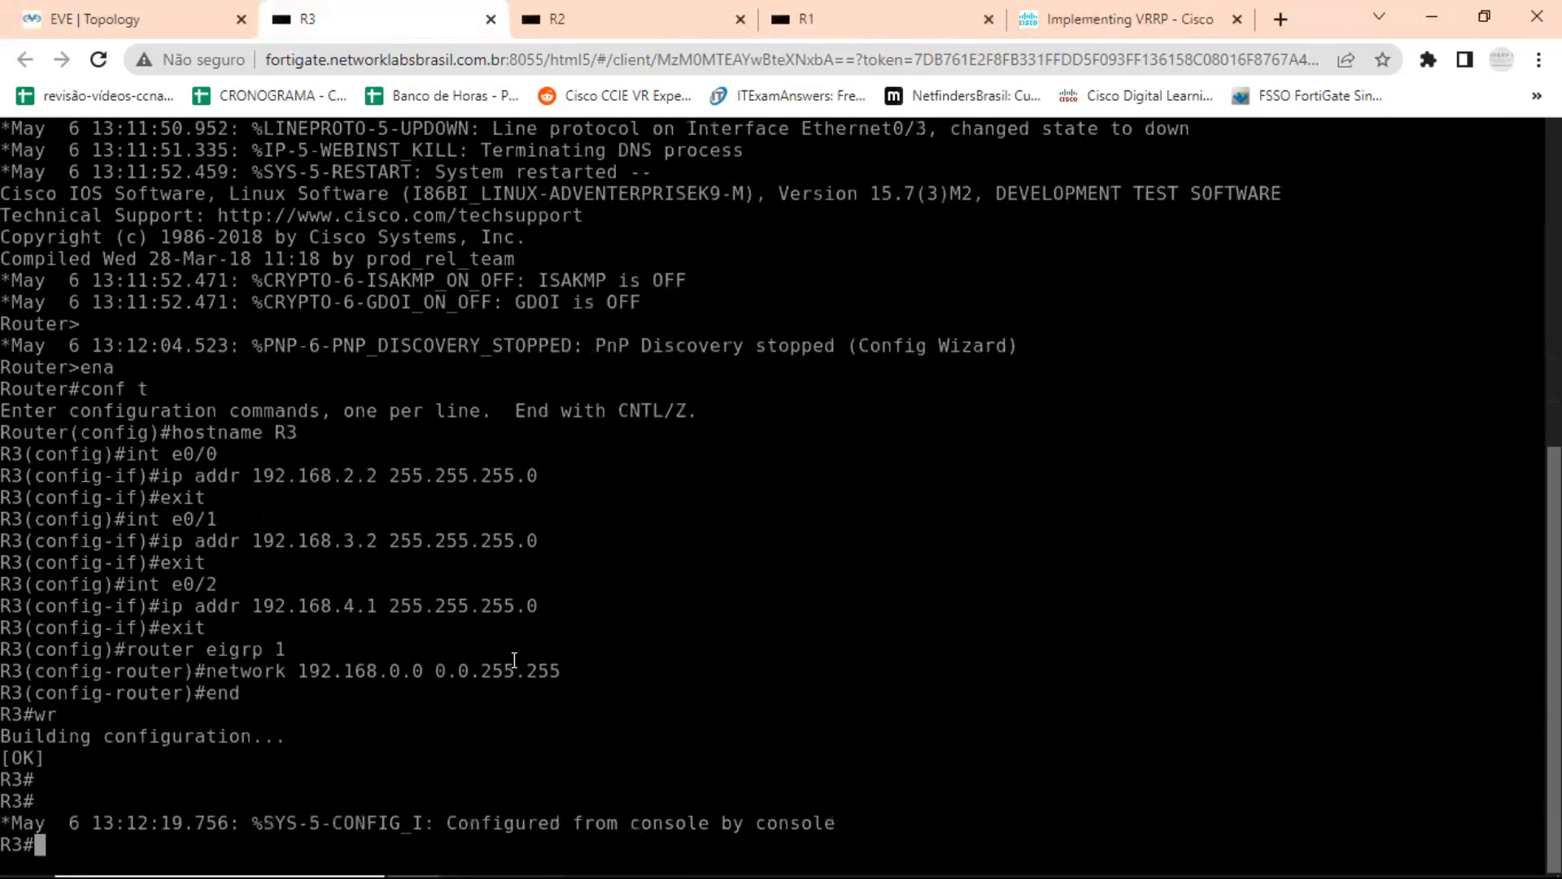
Close the R3, R2 and R1 console tabs in the browser.
{"action": "left_click", "coordinate": [491, 19]}
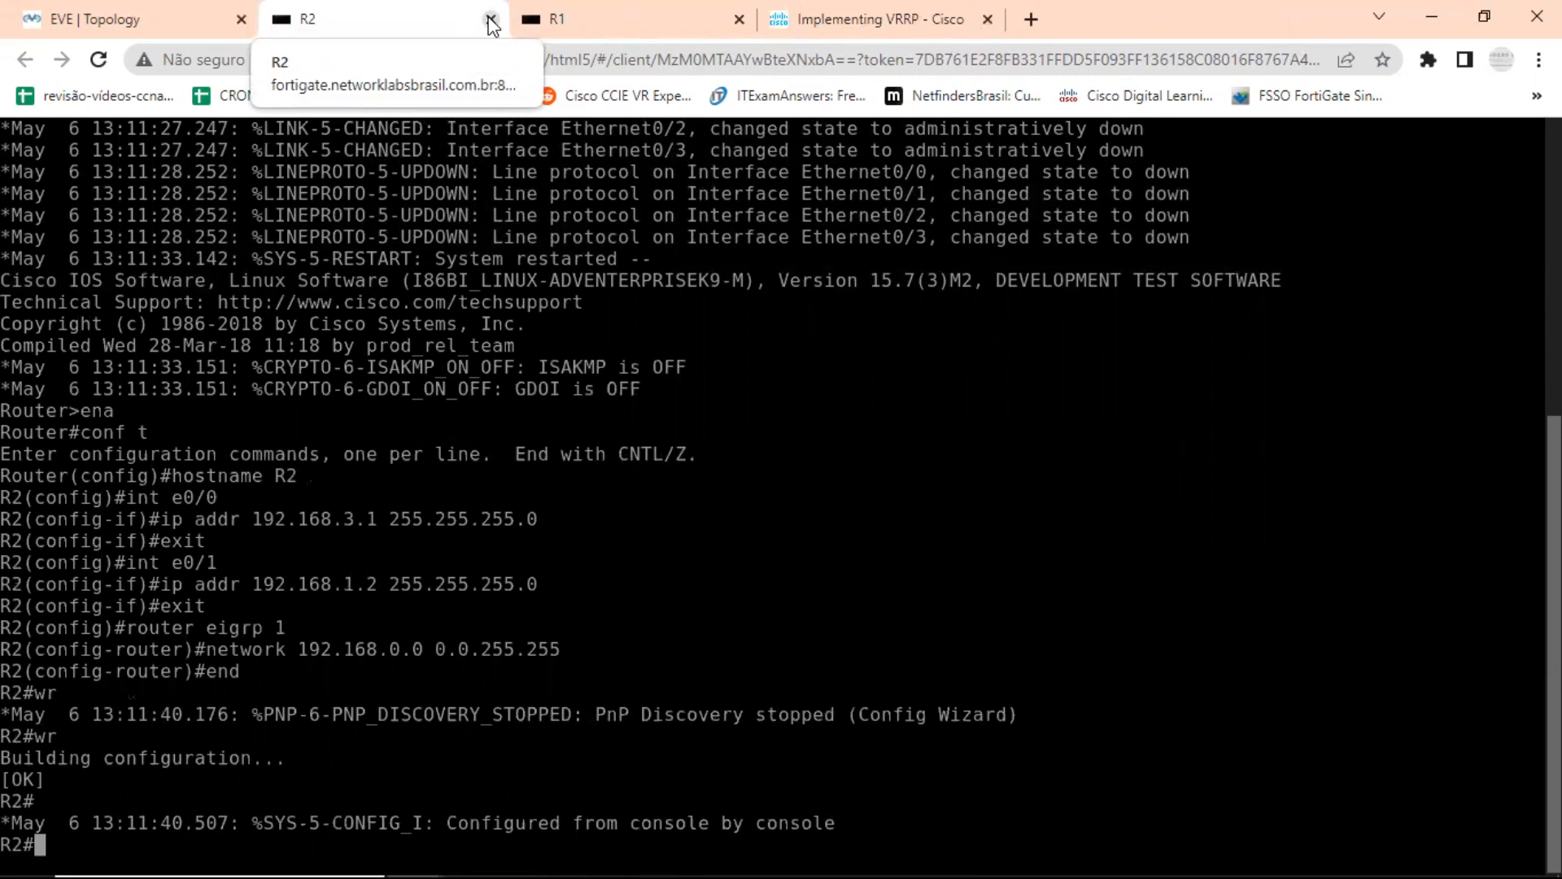
{"action": "left_click", "coordinate": [490, 22]}
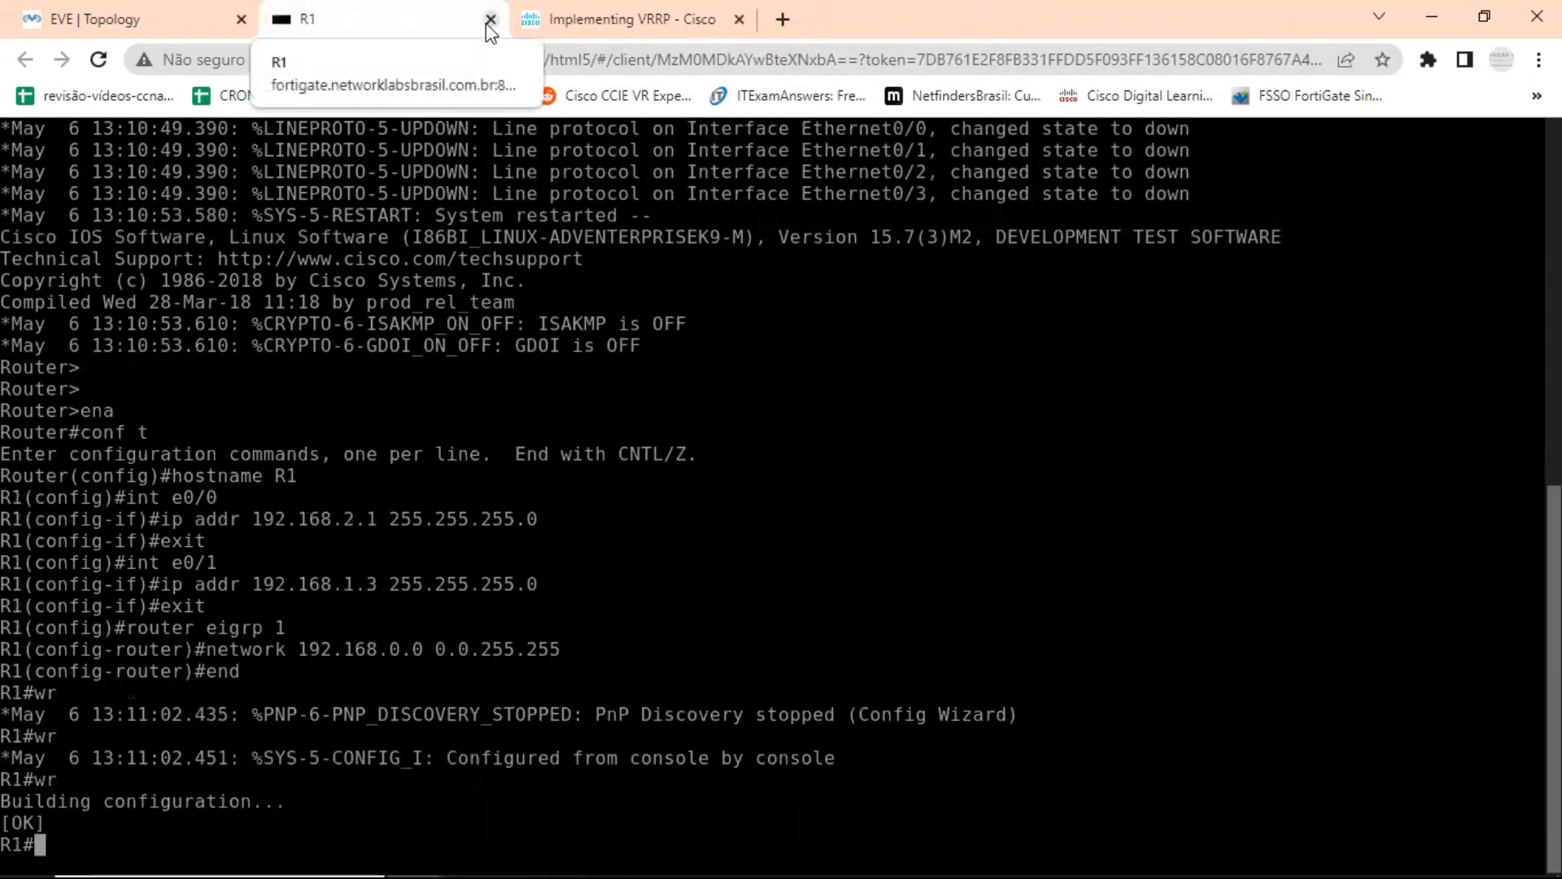
{"action": "left_click", "coordinate": [491, 20]}
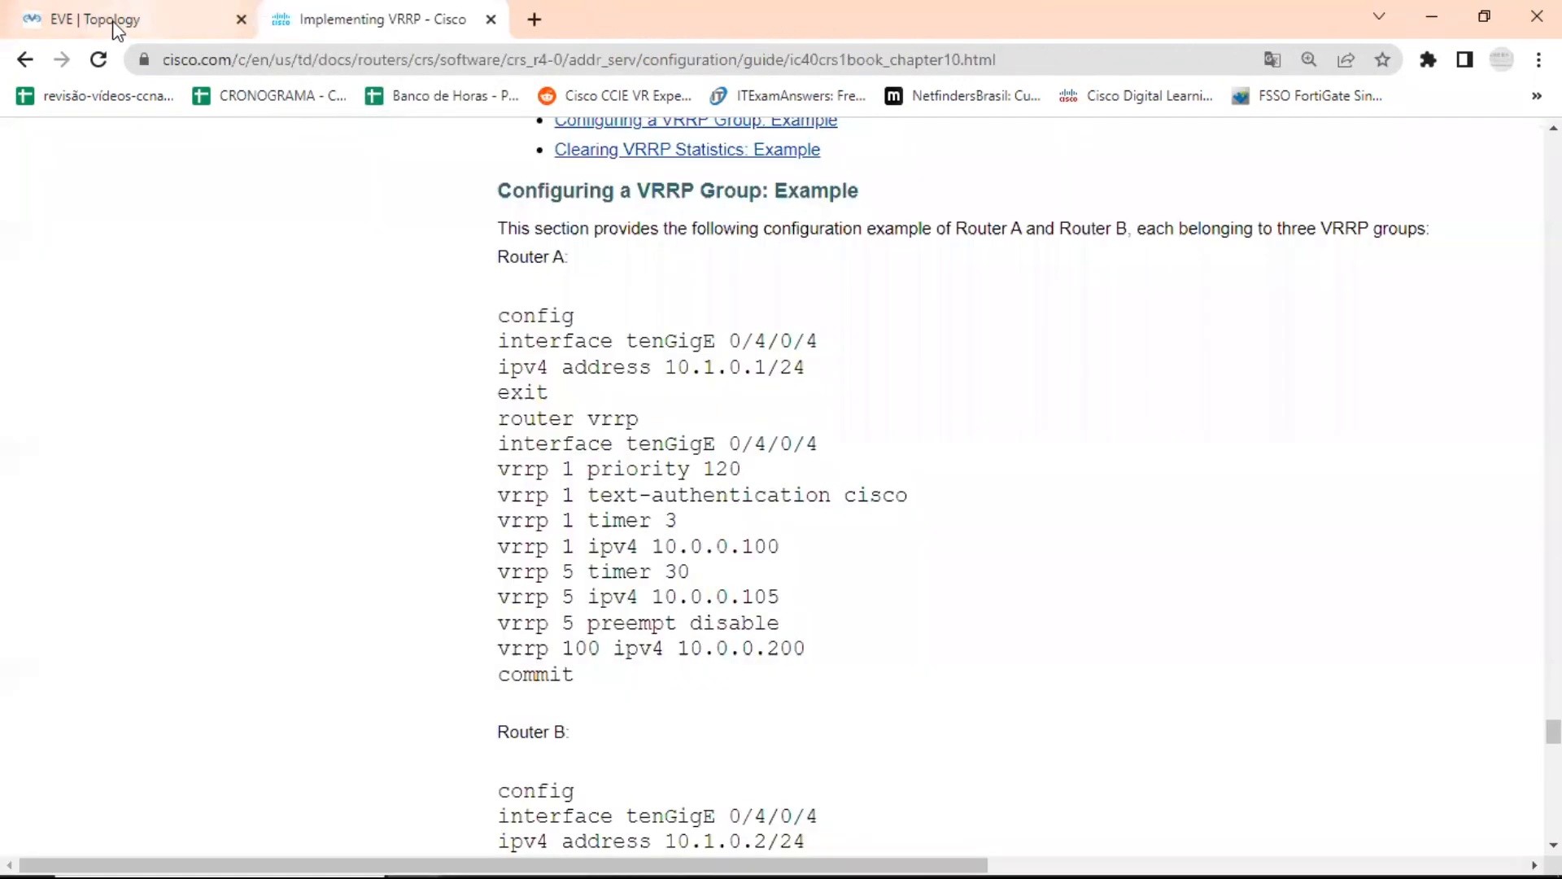
Open the Server's console from the EVE-NG topology and assign IP 192.168.4.22/24 with gateway 192.168.4.1.
{"action": "left_click", "coordinate": [122, 26]}
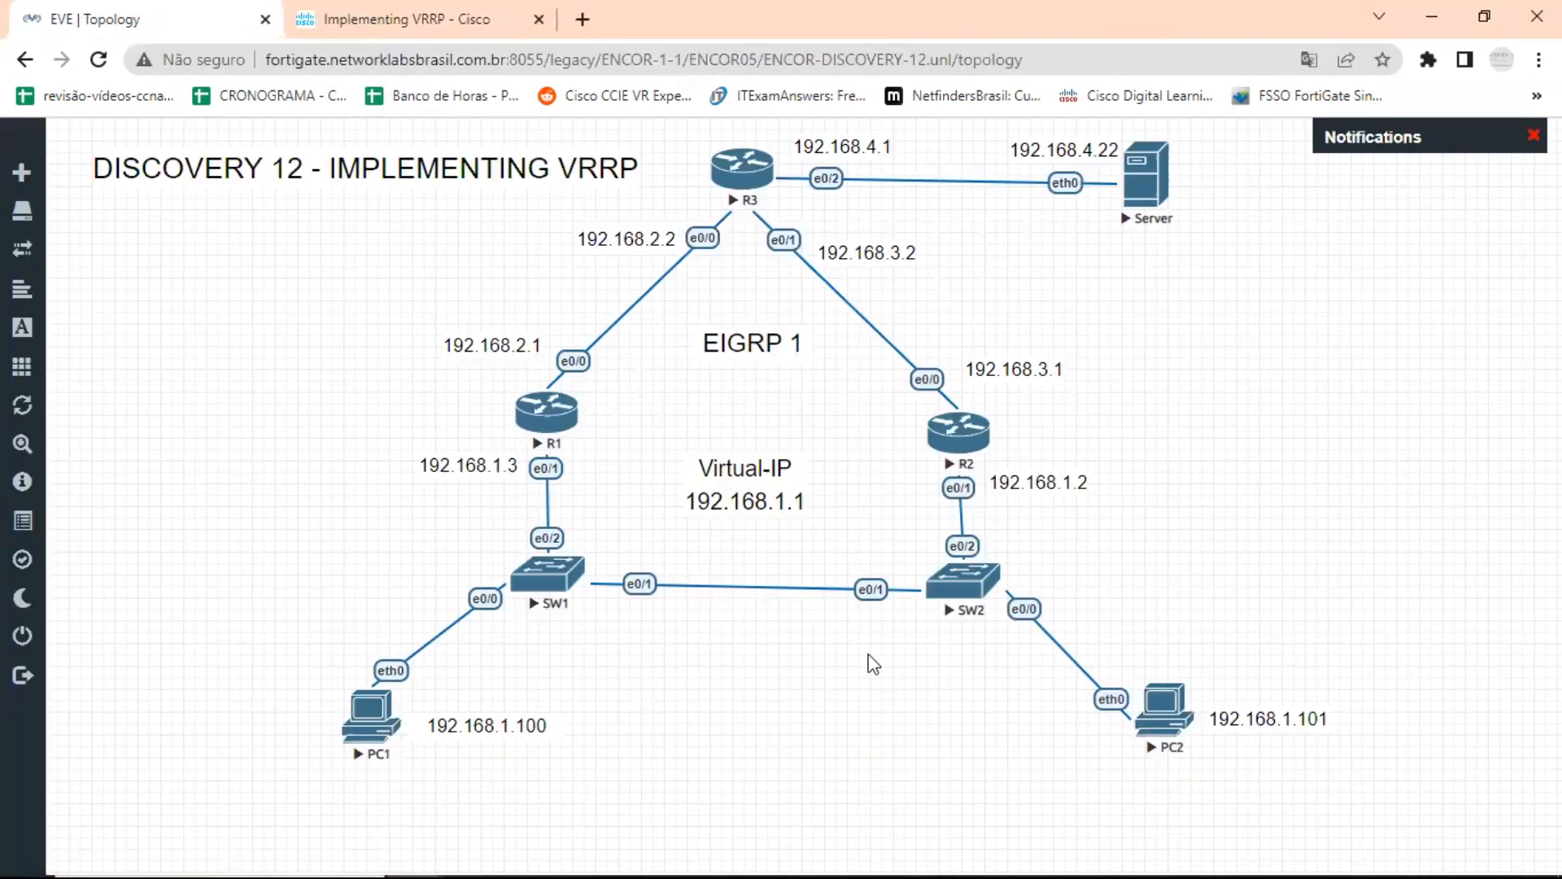
{"action": "left_click", "coordinate": [1160, 180]}
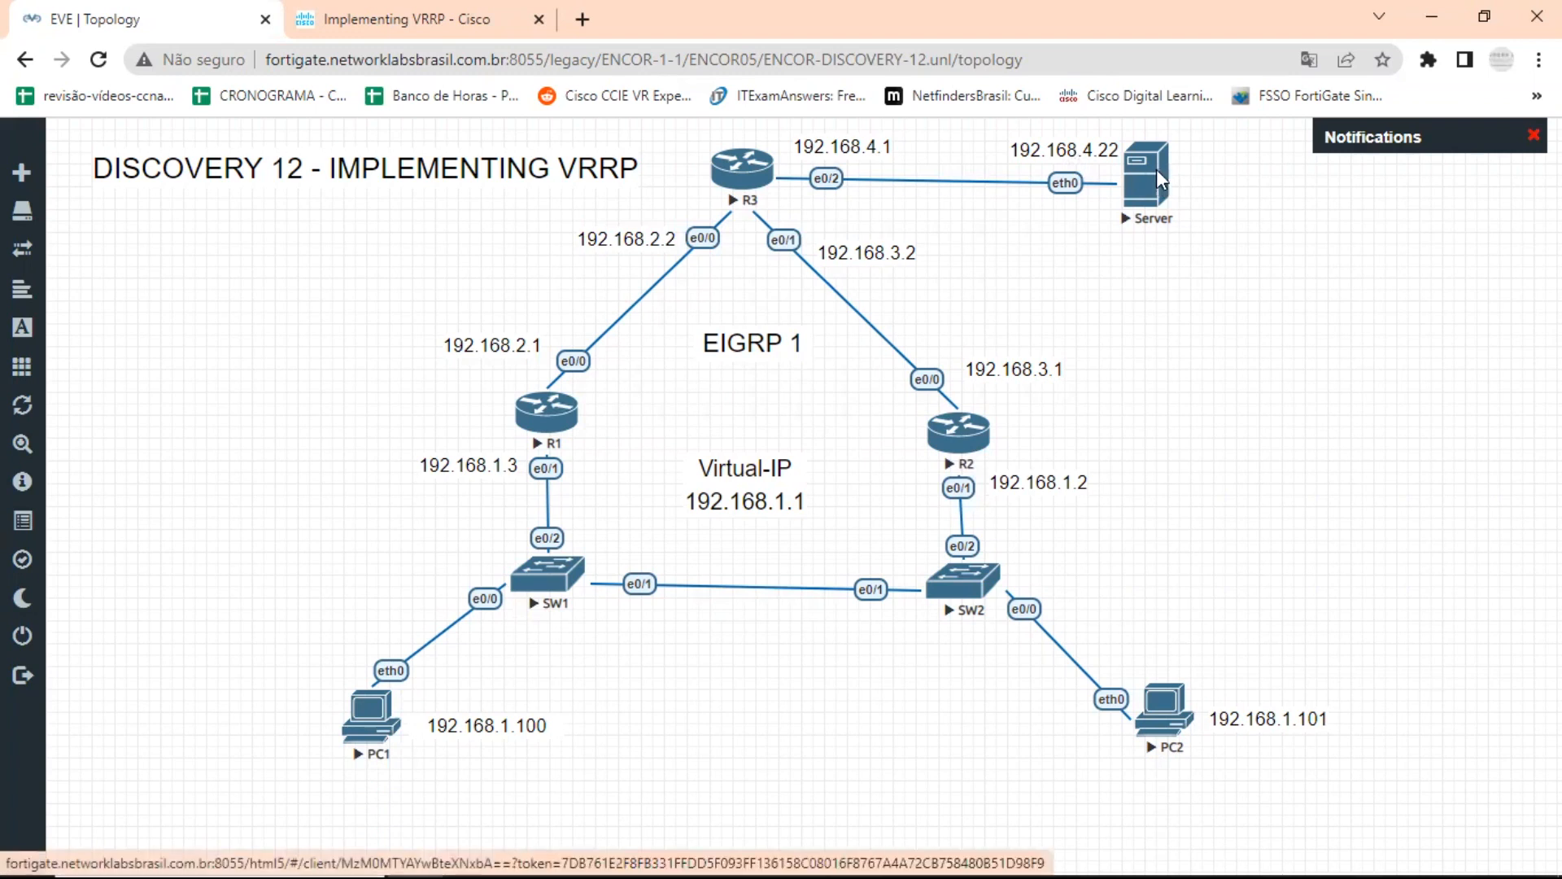
{"action": "type", "text": "i"}
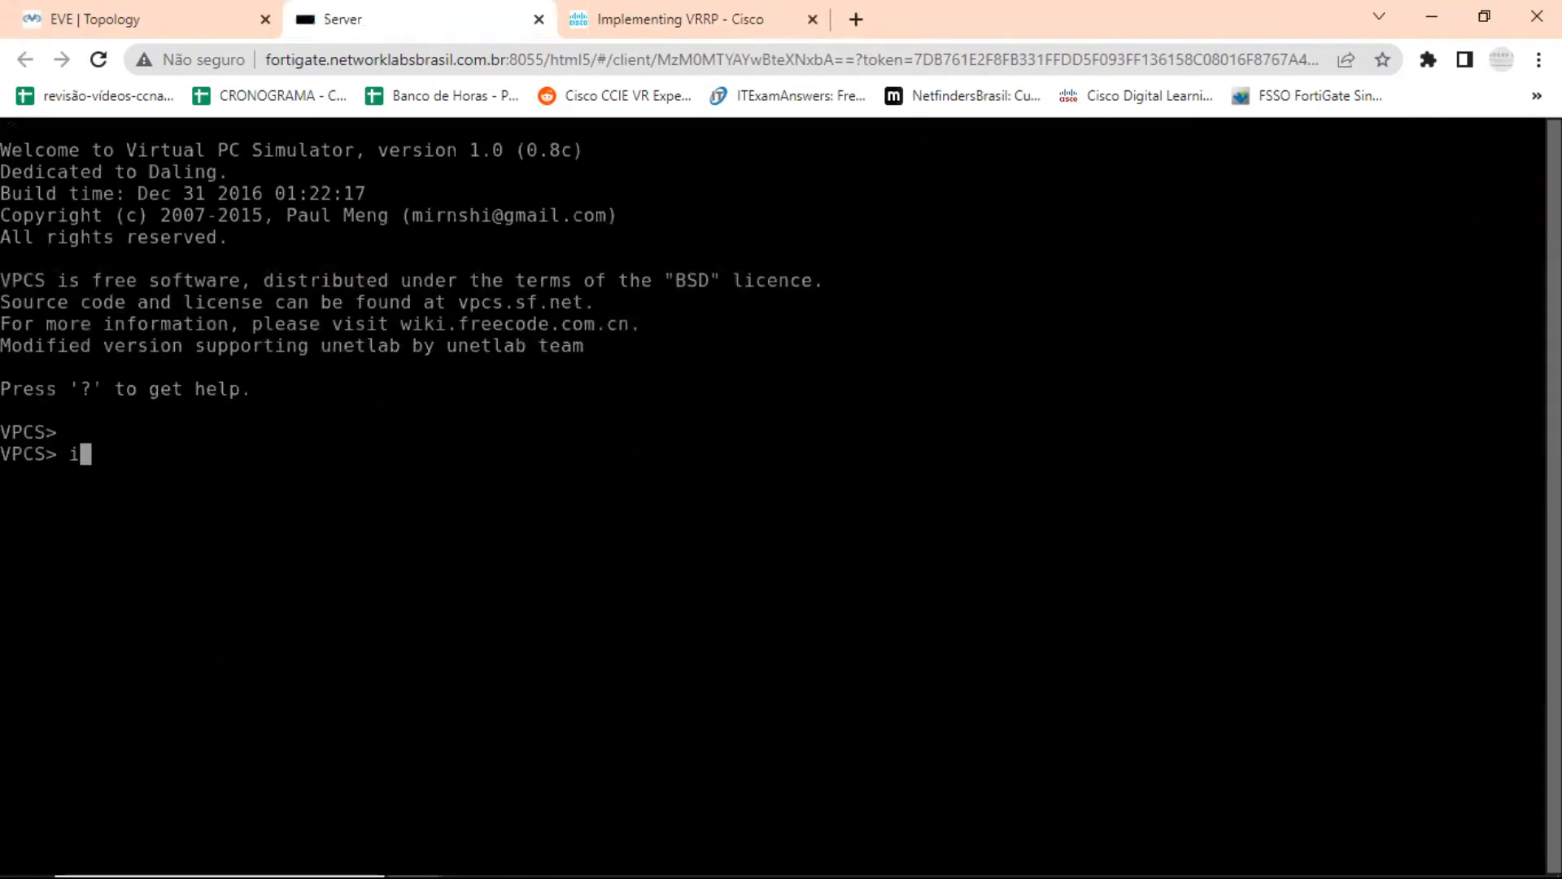
{"action": "type", "text": "p 192."}
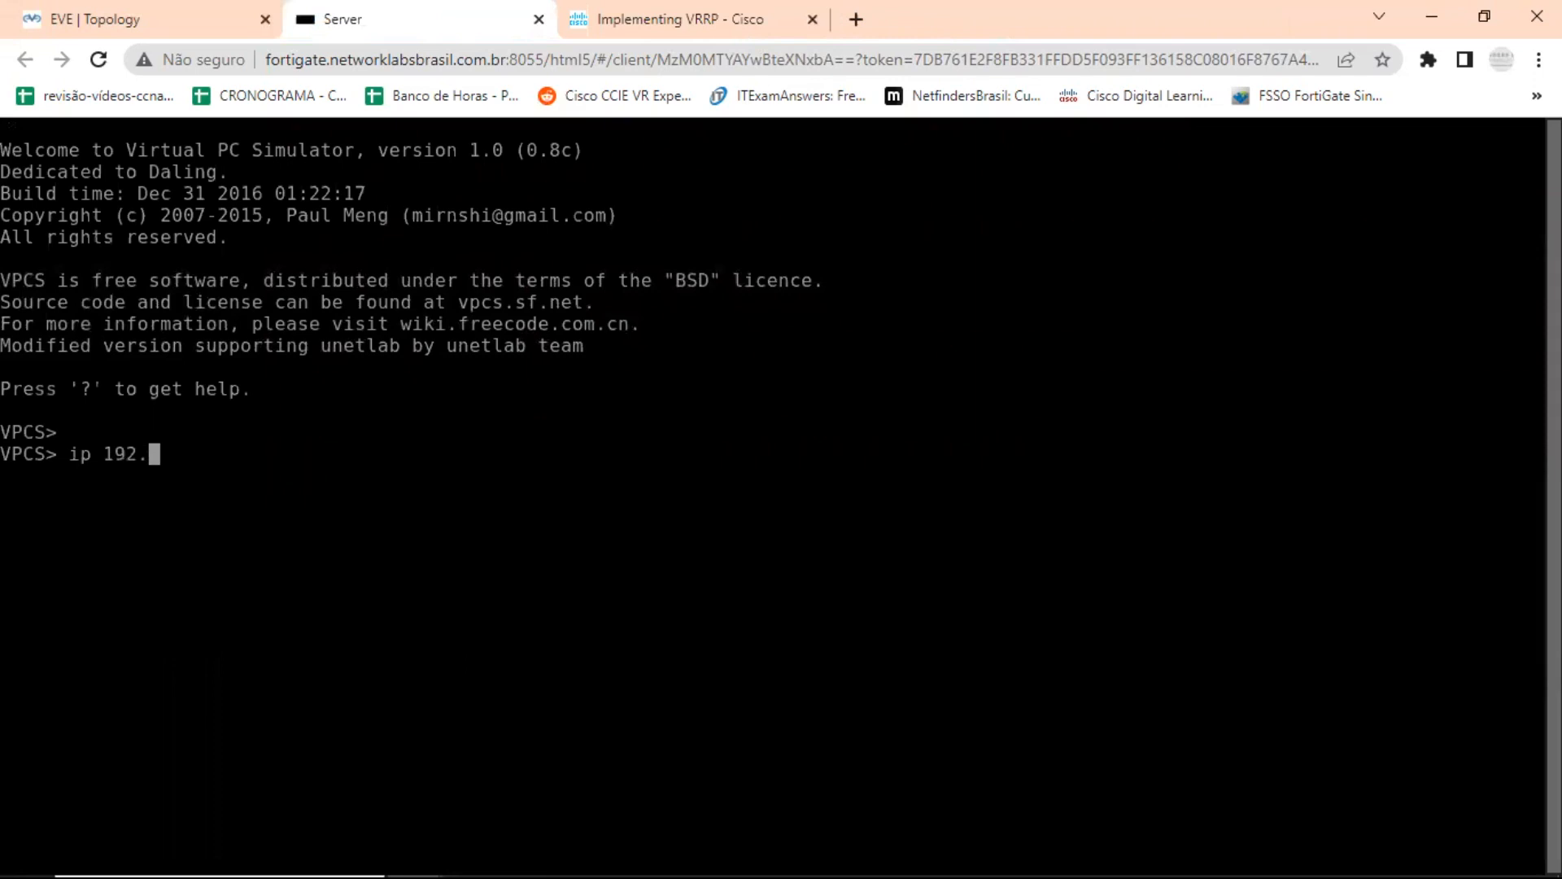
{"action": "type", "text": "168.4.22"}
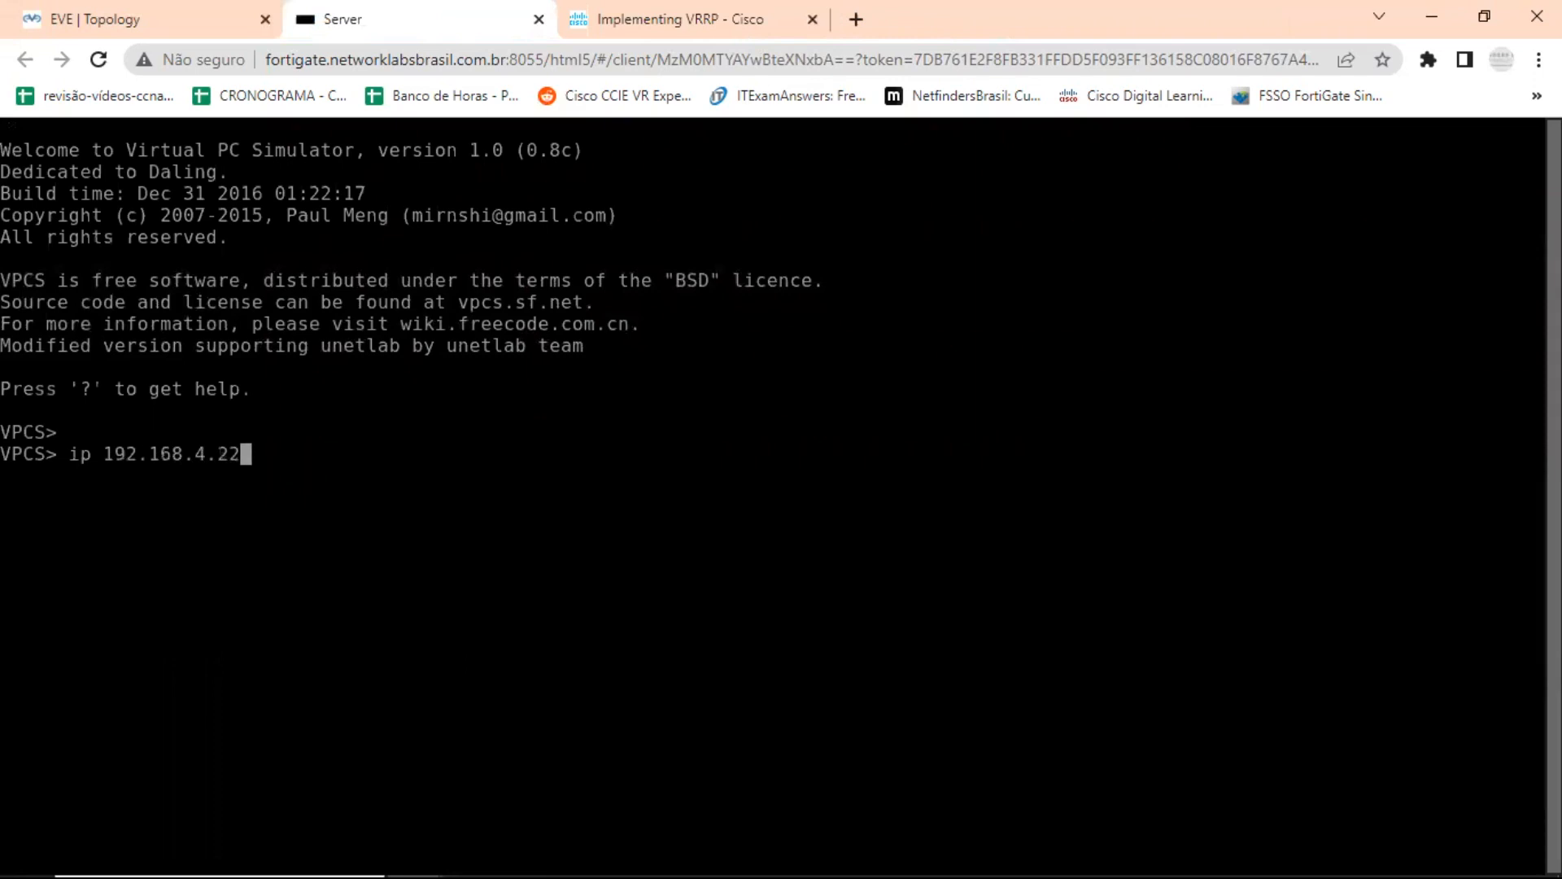
{"action": "type", "text": "/24 19"}
{"action": "type", "text": "2.168.4."}
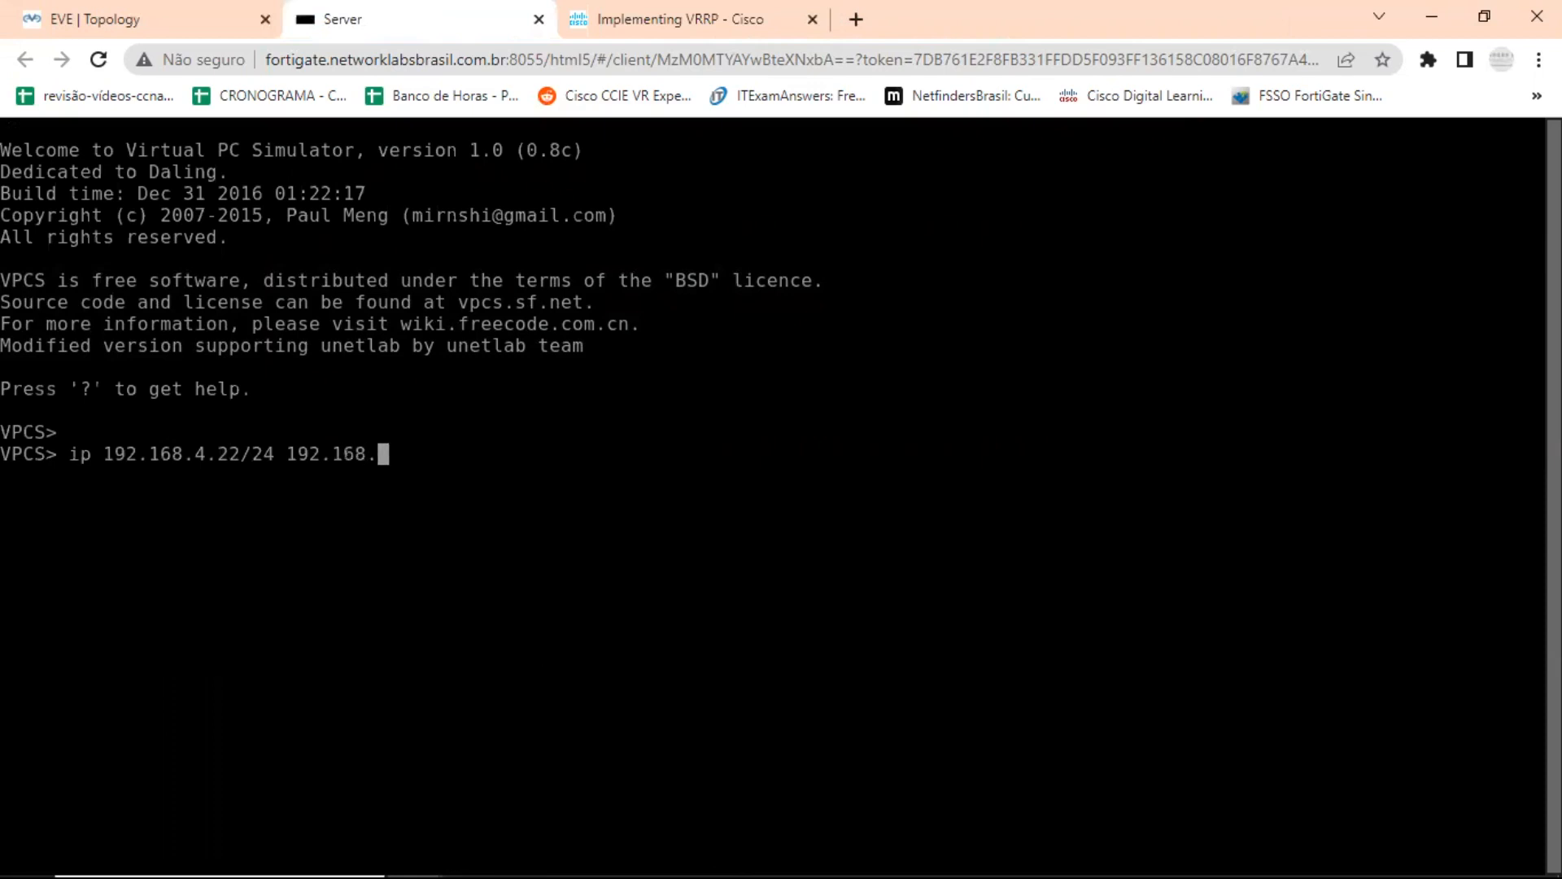
{"action": "type", "text": "1"}
{"action": "key", "text": "Return"}
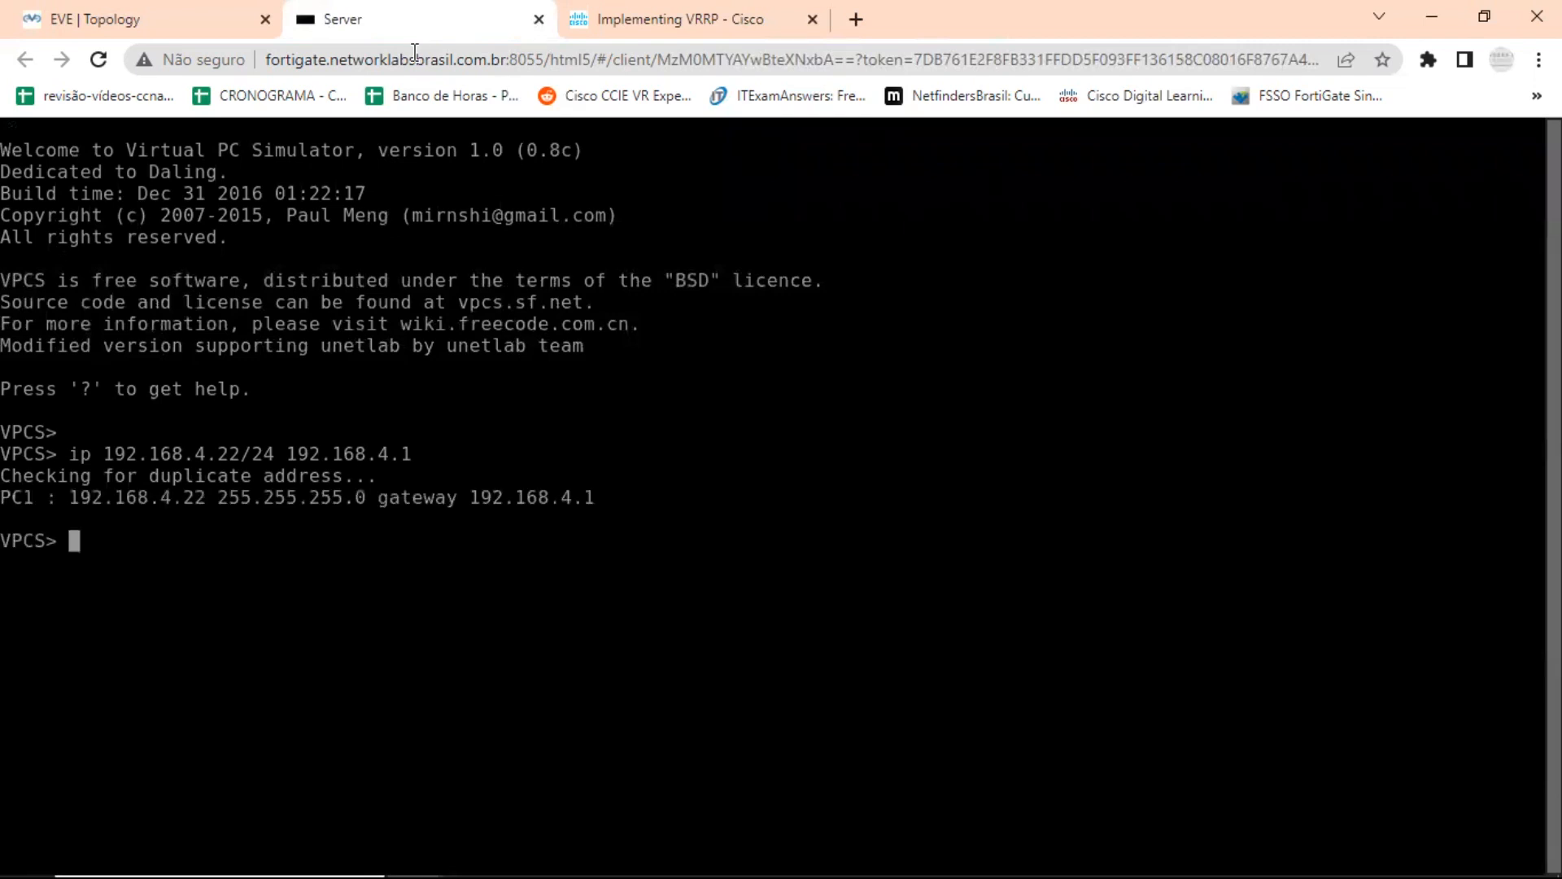
Open PC1's console from the topology and assign IP 192.168.1.100/24 with gateway 192.168.1.1.
{"action": "left_click", "coordinate": [154, 18]}
{"action": "left_click", "coordinate": [367, 716]}
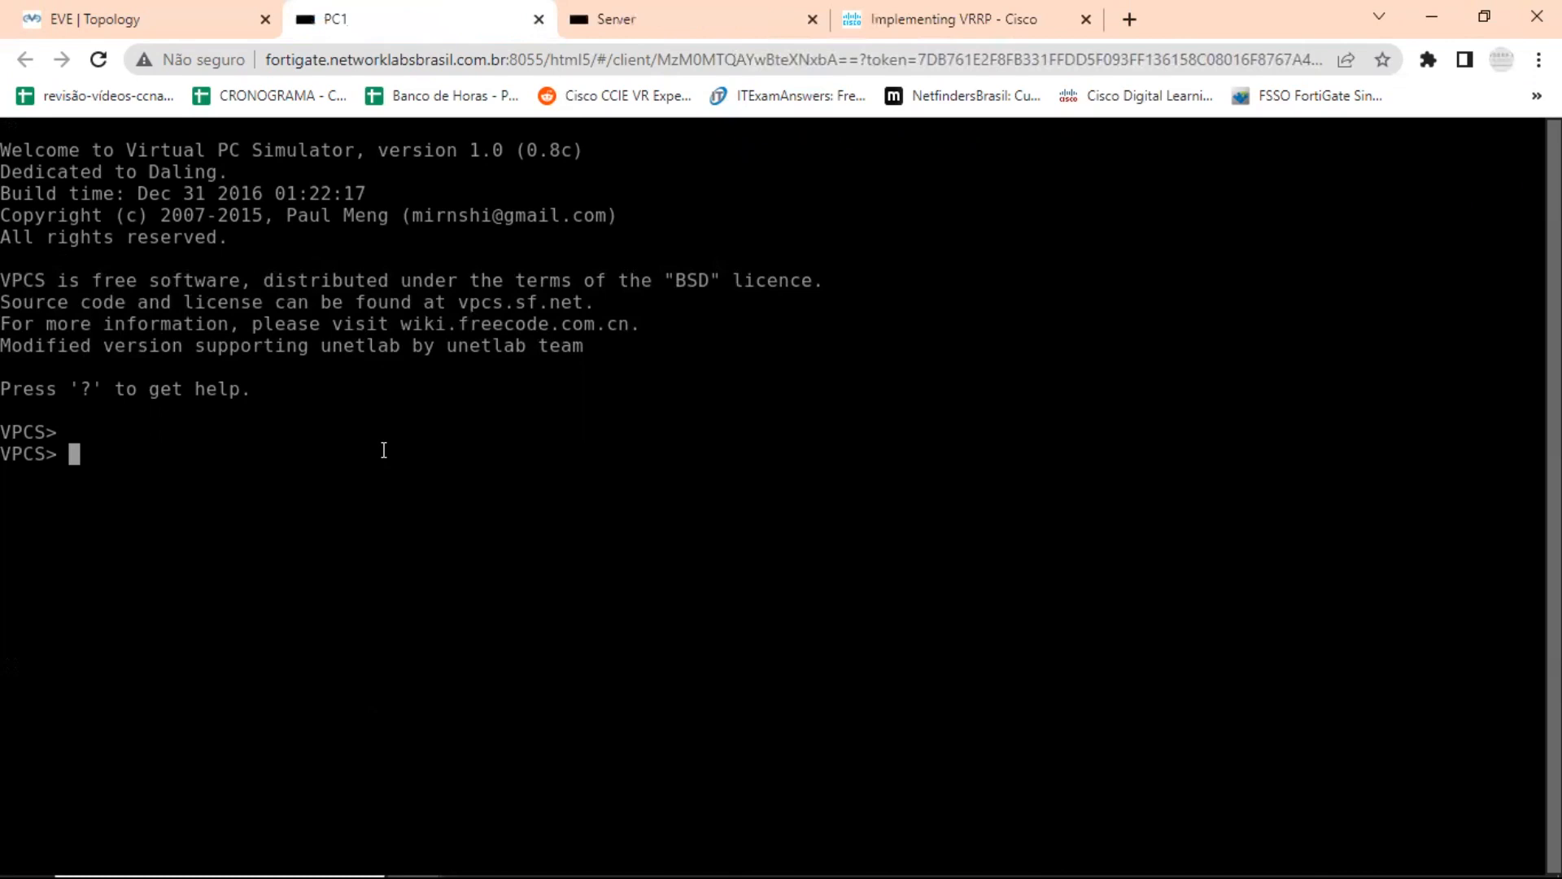
{"action": "type", "text": "ip 192.168.1."}
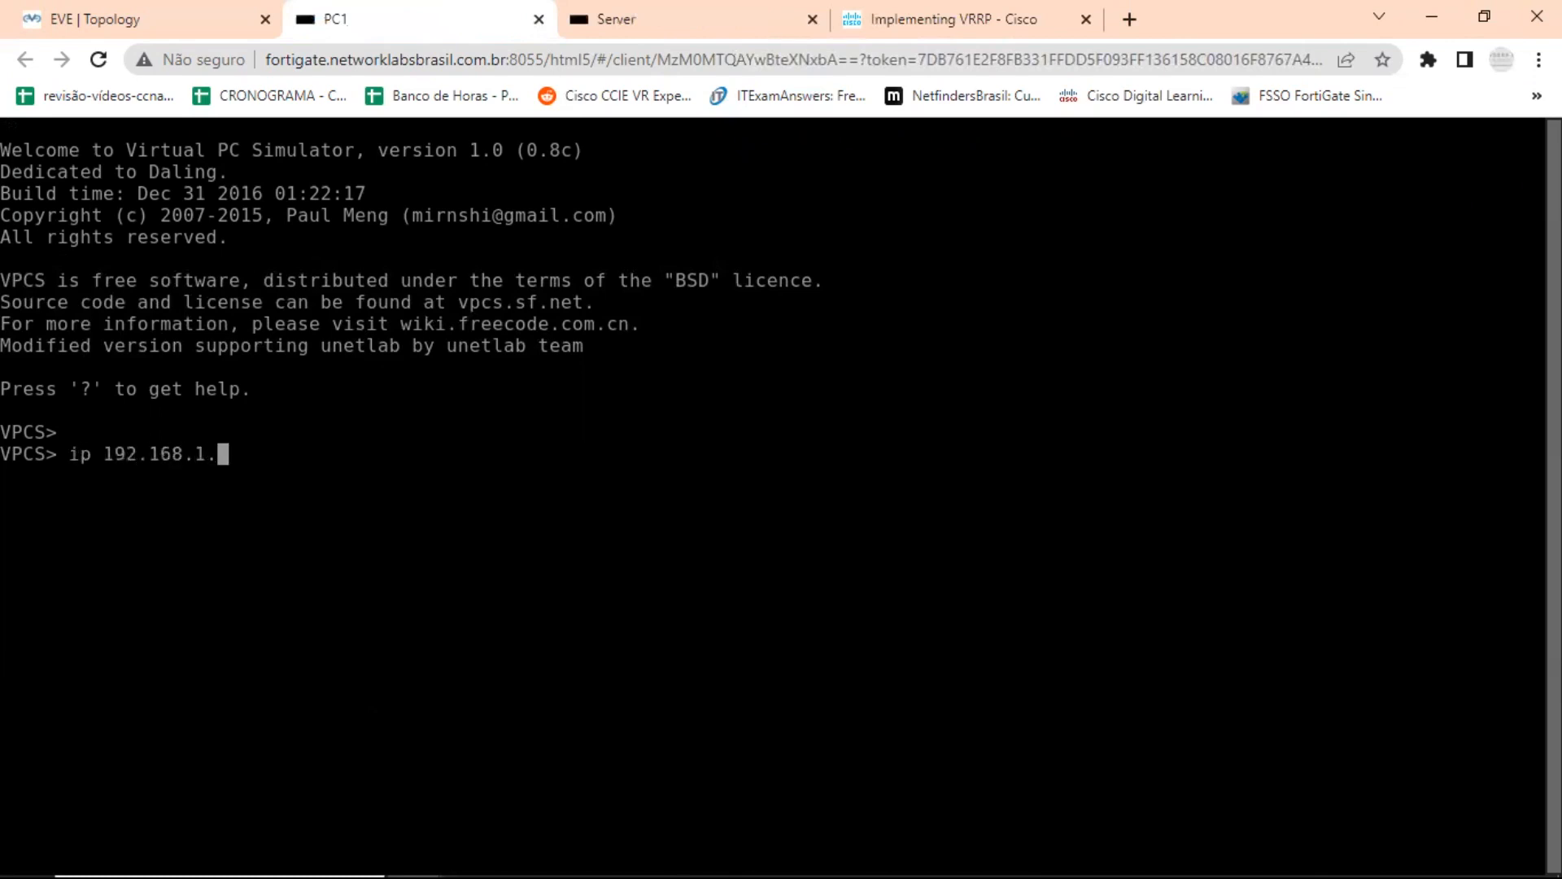
{"action": "type", "text": "100/24 192.168.1.1"}
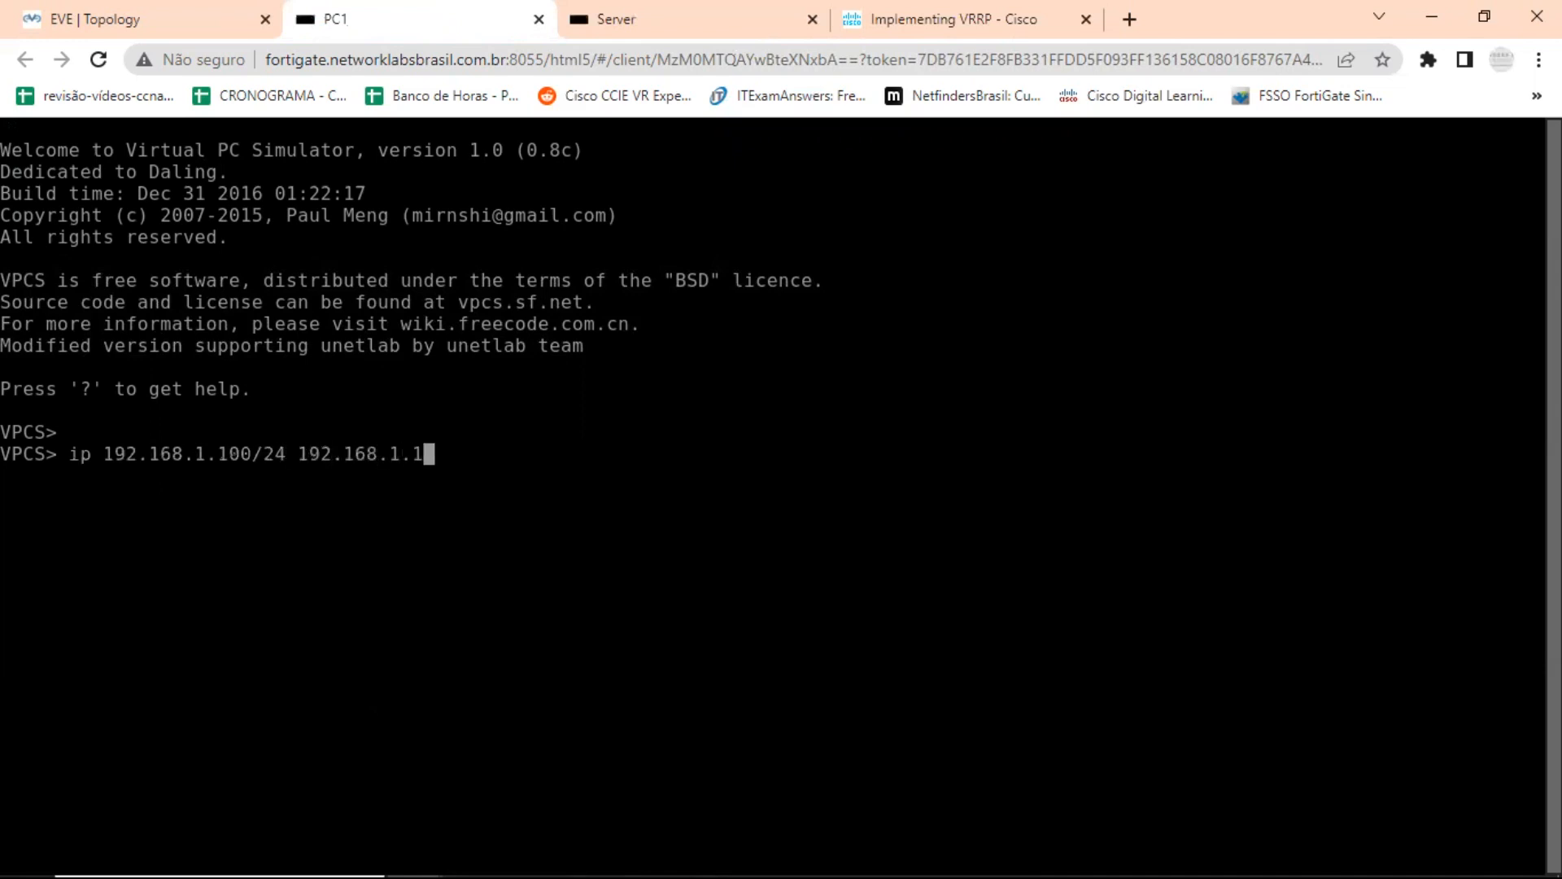
{"action": "key", "text": "Return"}
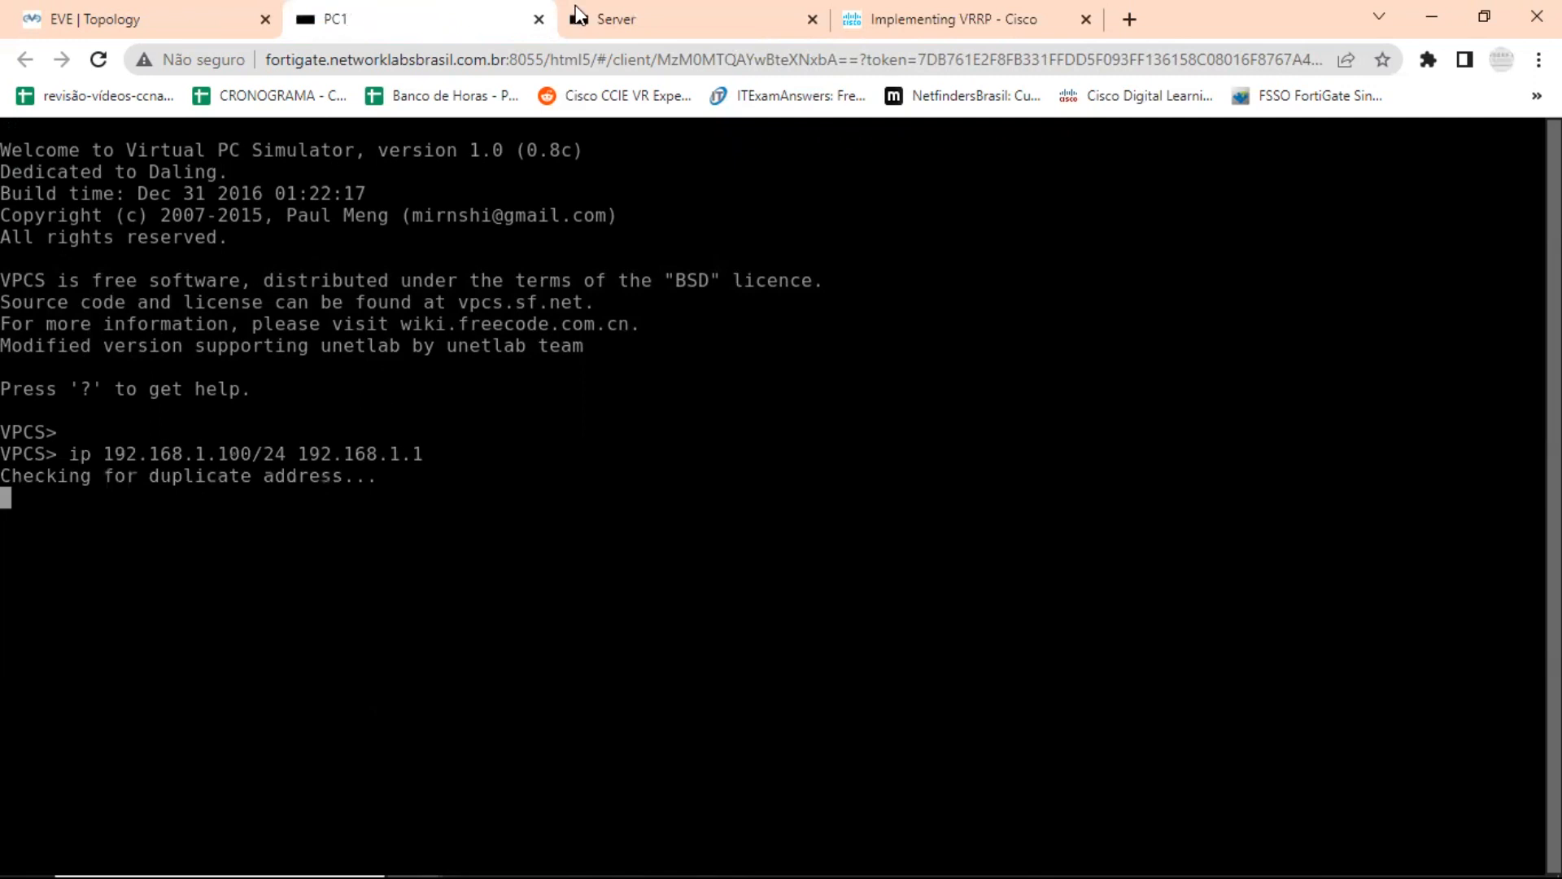
Open PC2's console from the topology, assign IP 192.168.1.101/24 with gateway 192.168.1.1, and close that console.
{"action": "left_click", "coordinate": [221, 28]}
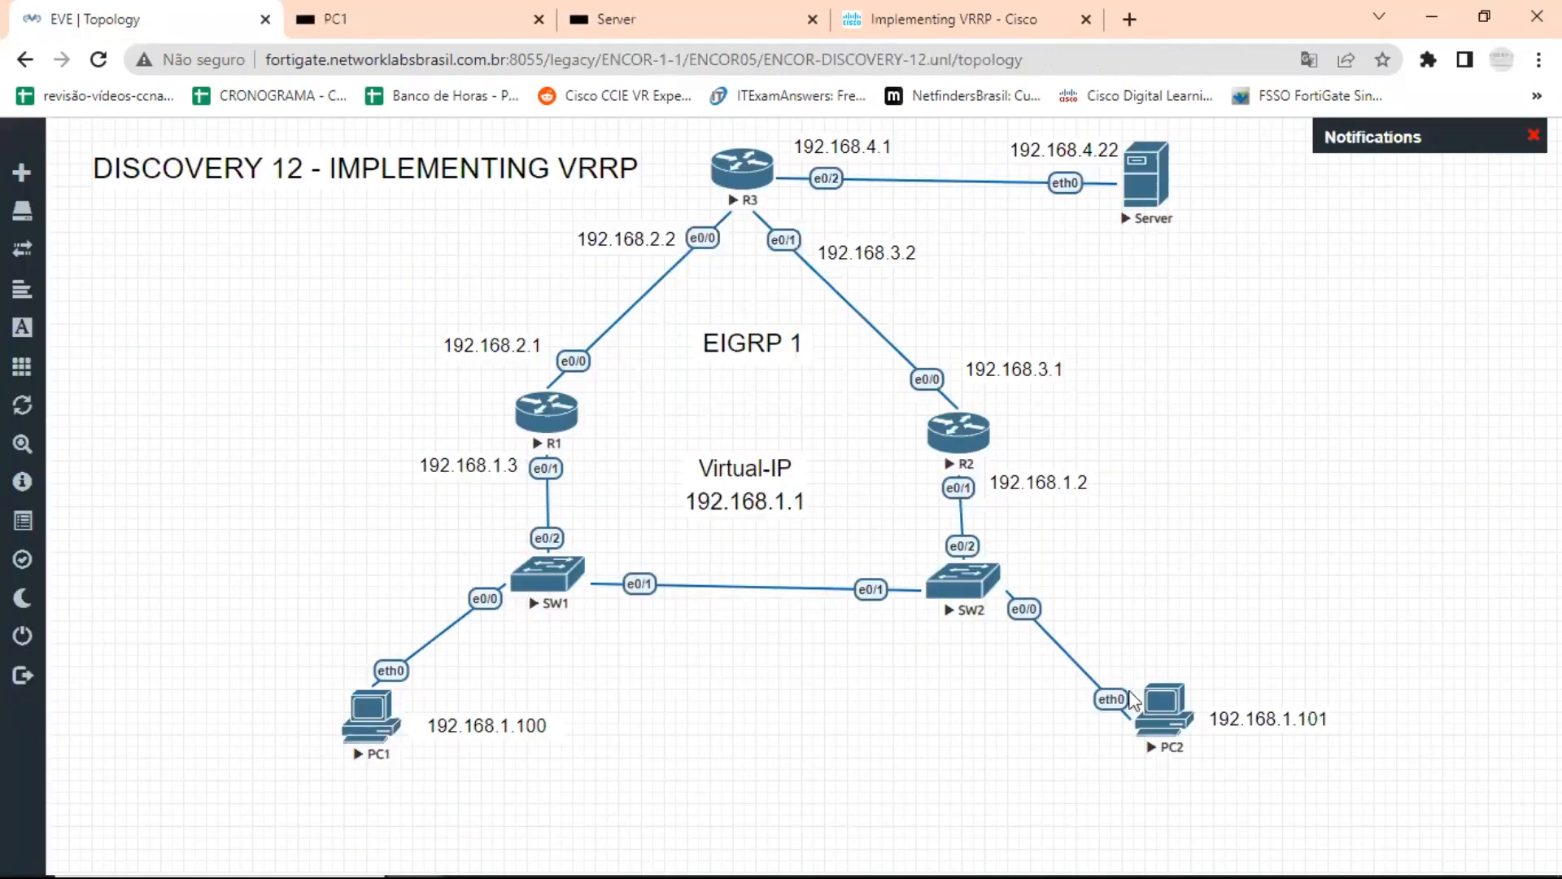
{"action": "left_click", "coordinate": [1172, 714]}
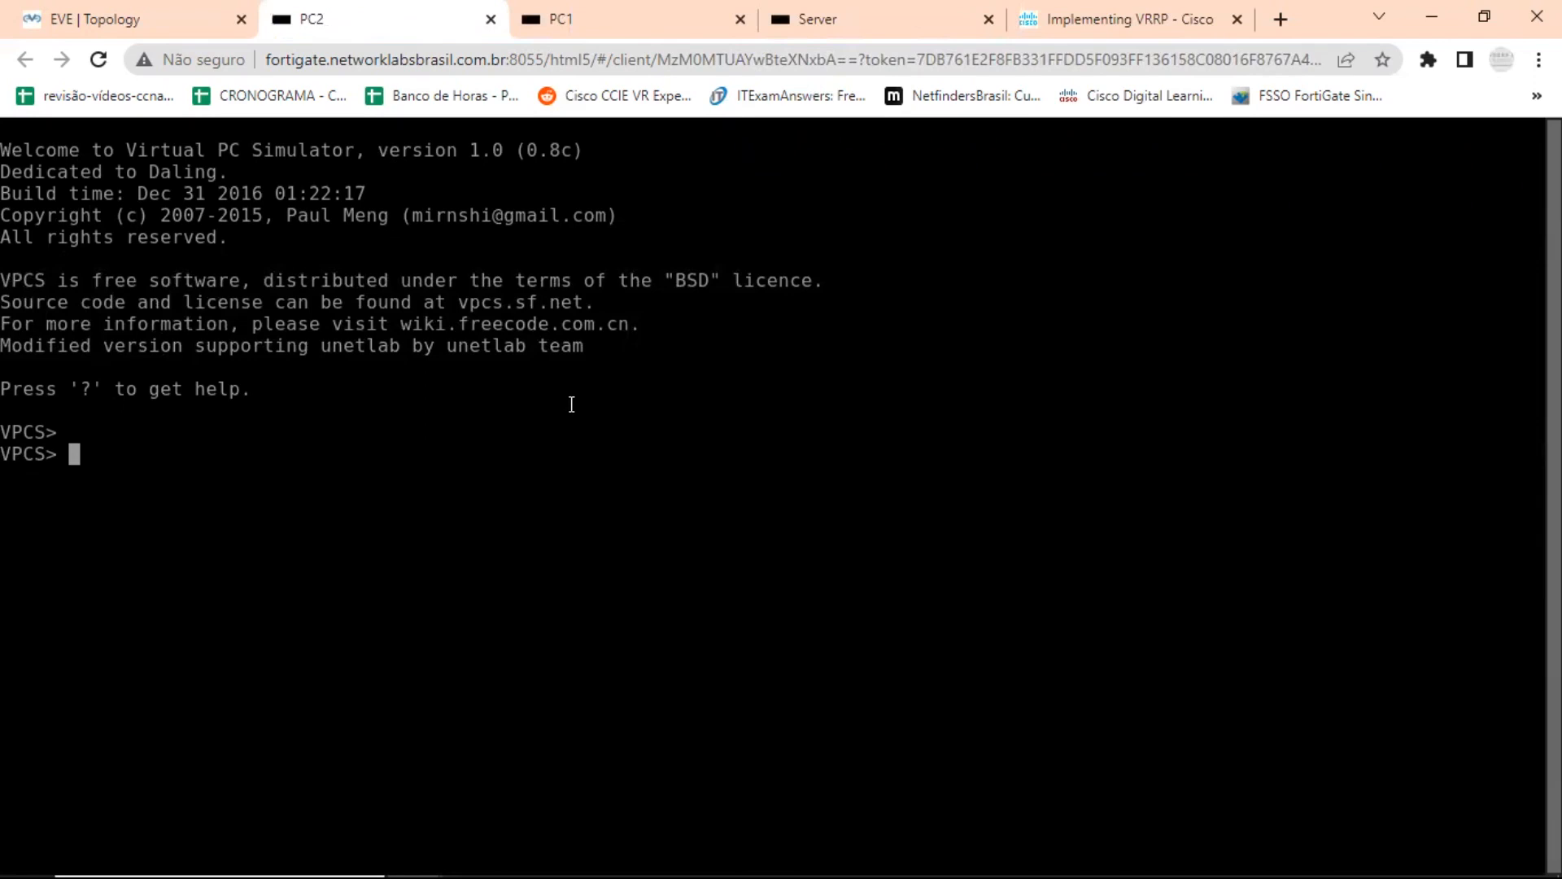
{"action": "type", "text": "ip 192.168.1."}
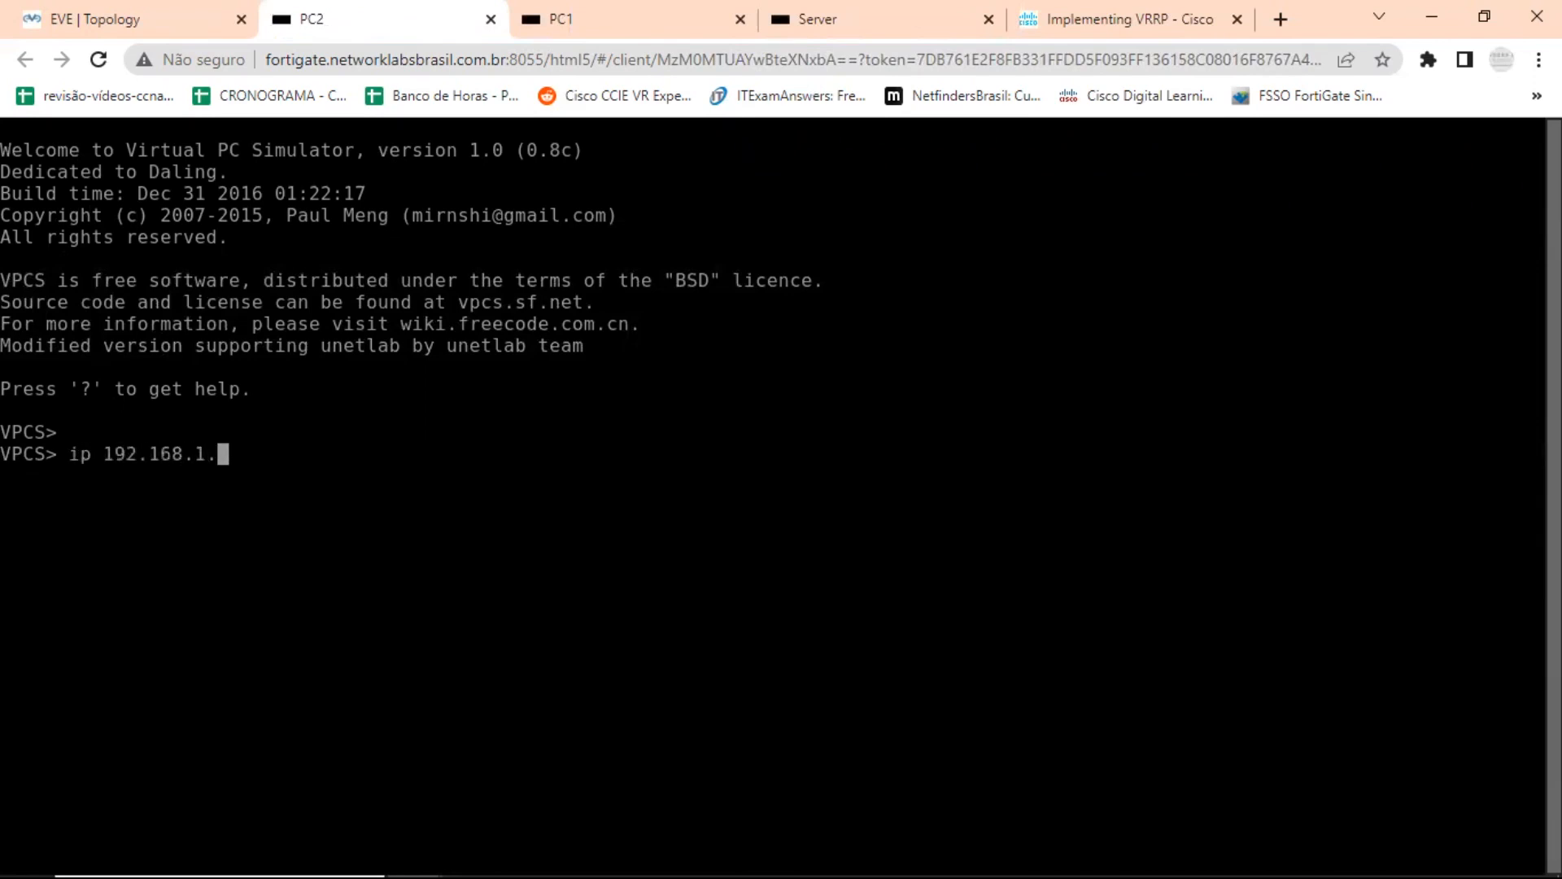
{"action": "type", "text": "101/24 192.168.1.1"}
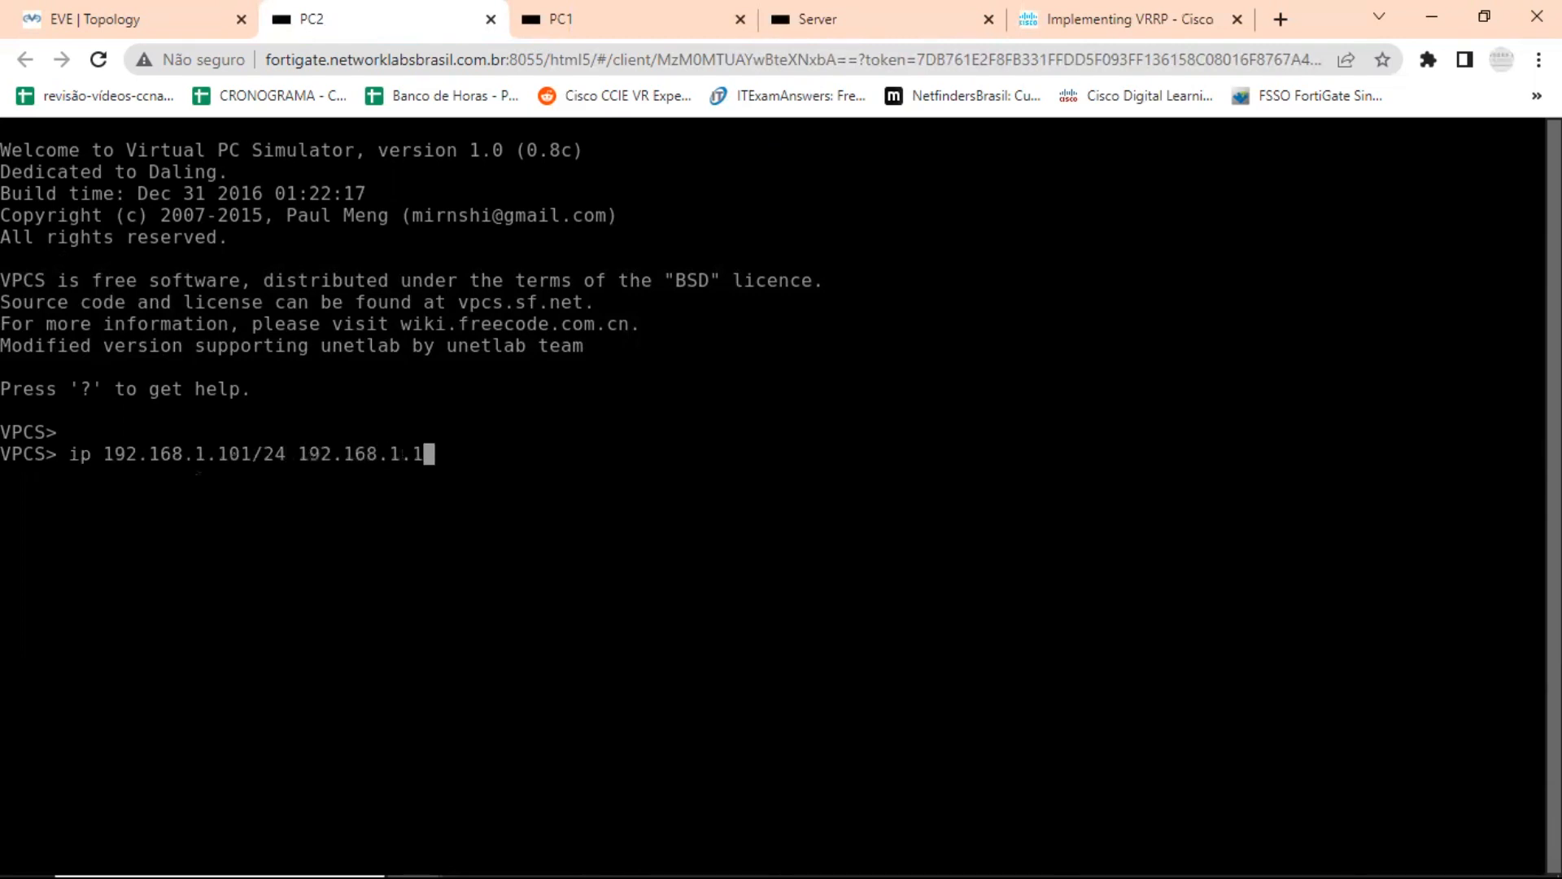
{"action": "key", "text": "Return"}
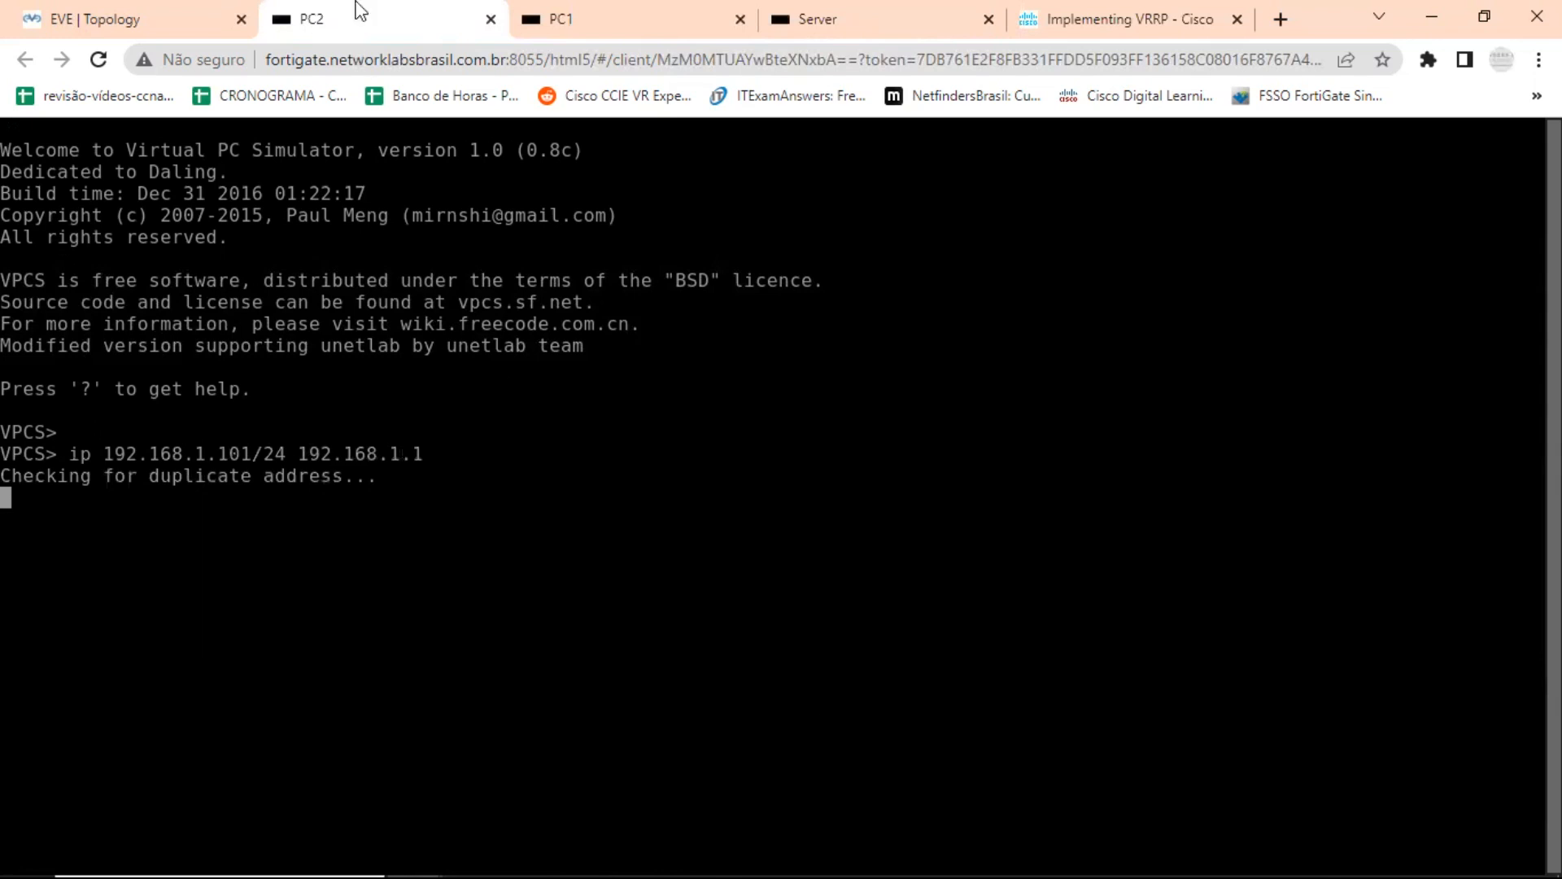
{"action": "left_click", "coordinate": [490, 19]}
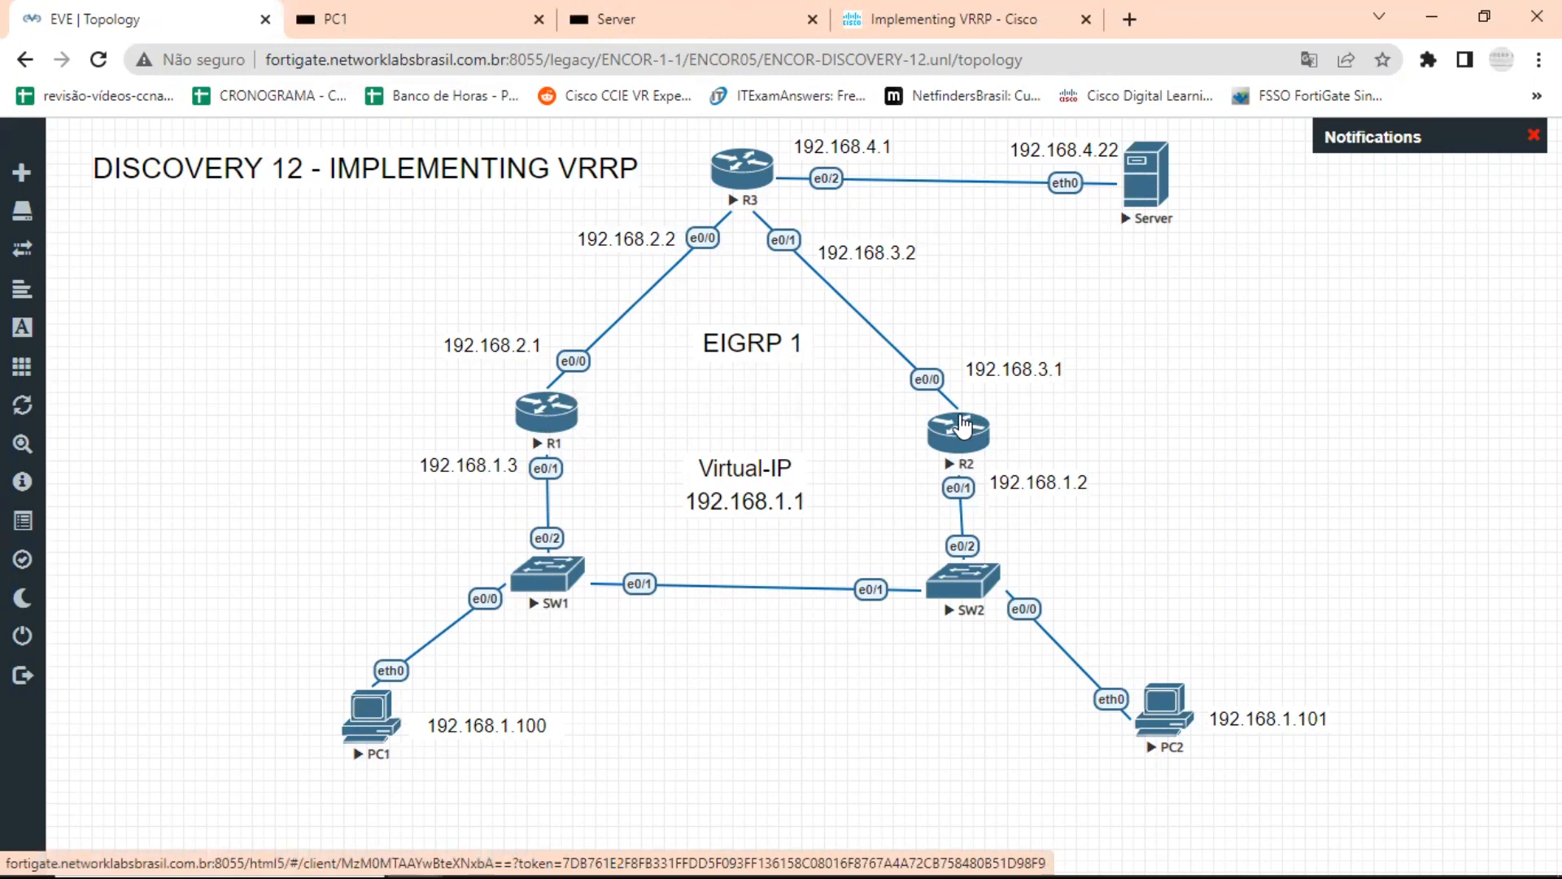
Open R1's console from the EVE-NG topology and enter configuration mode for interface e0/1.
{"action": "left_click", "coordinate": [547, 417]}
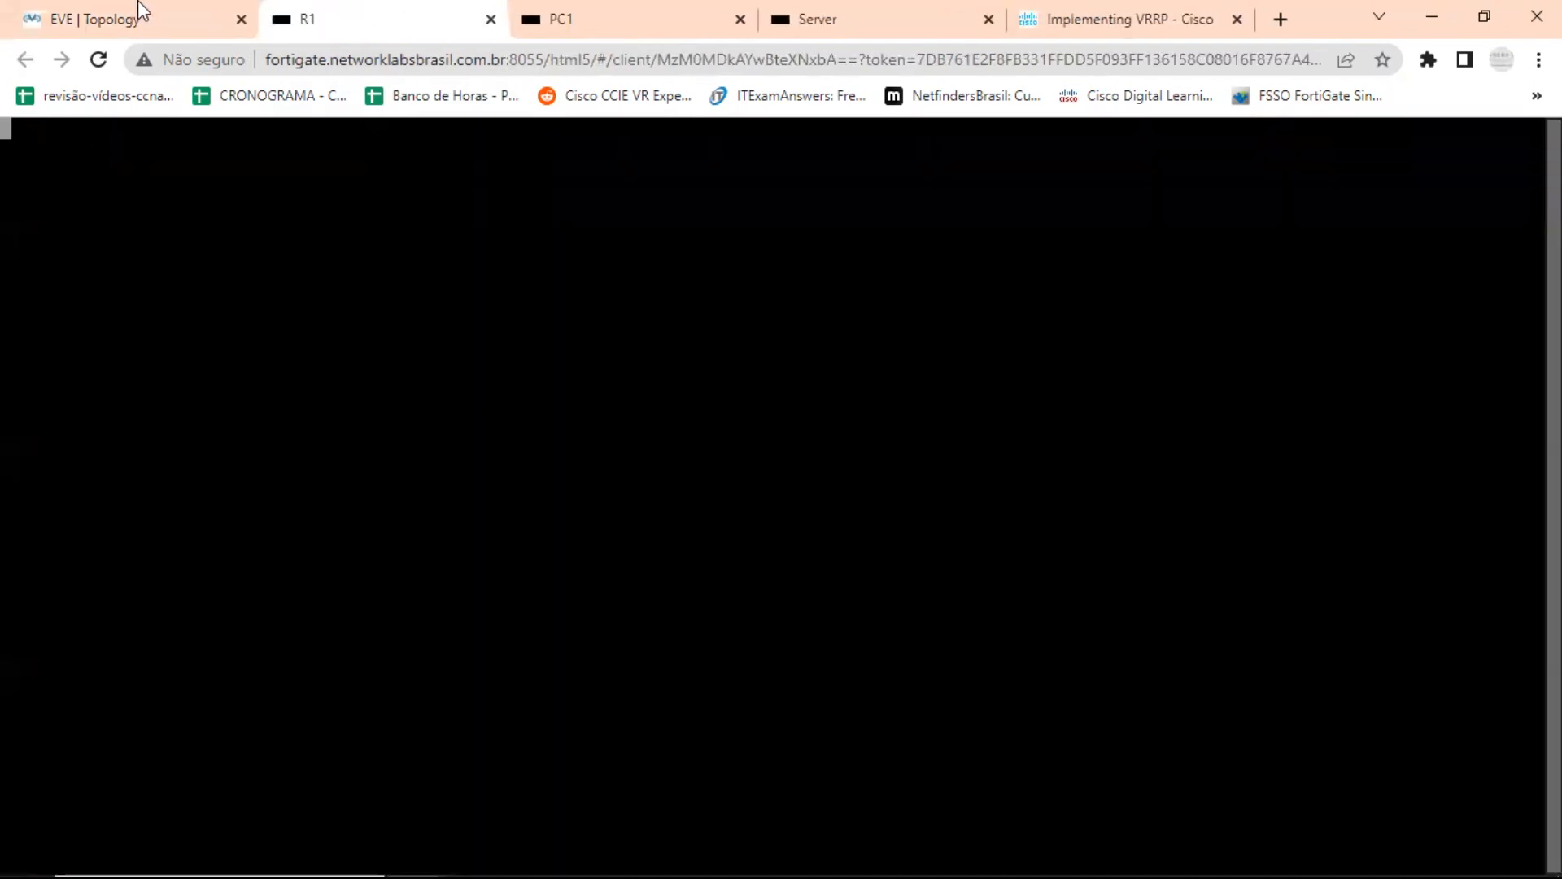
{"action": "left_click", "coordinate": [138, 22]}
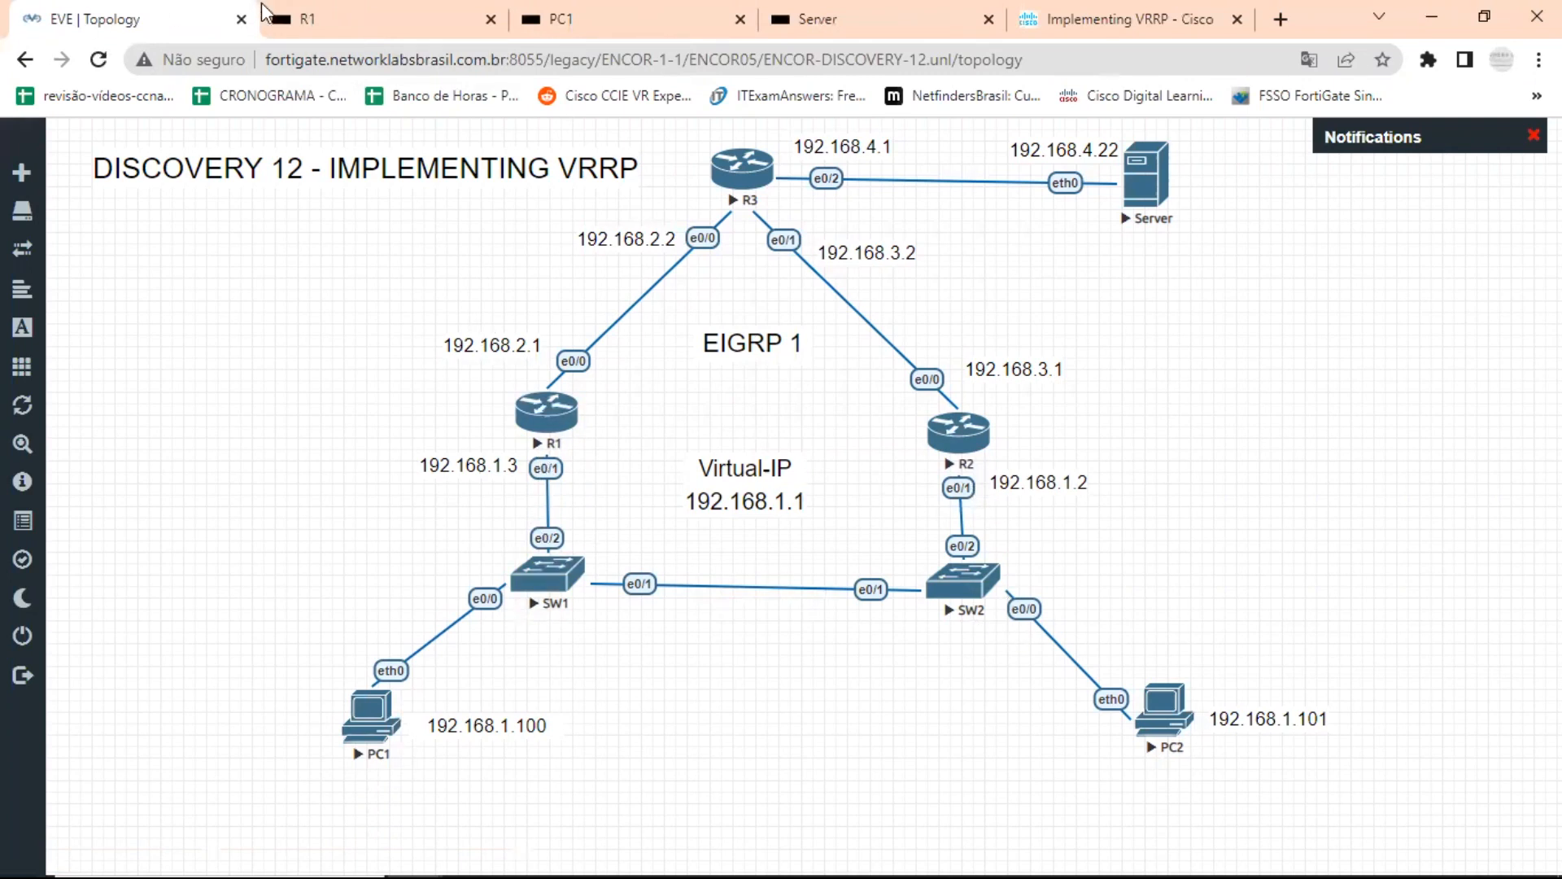
{"action": "left_click", "coordinate": [349, 34]}
{"action": "key", "text": "Return"}
{"action": "key", "text": "Return"}
{"action": "key", "text": "Return"}
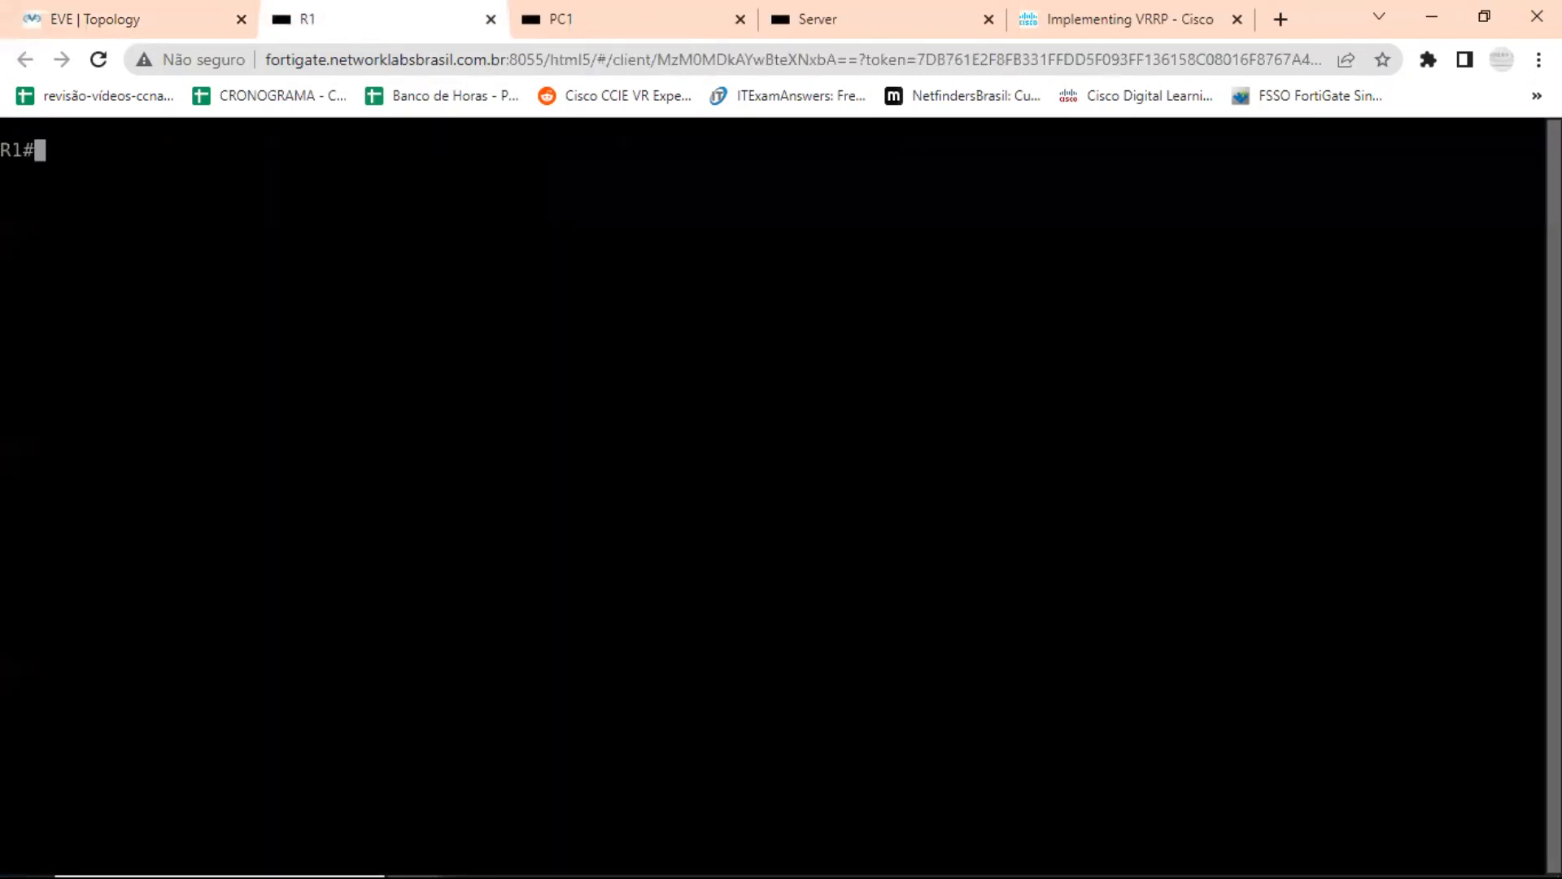
{"action": "type", "text": "conf t"}
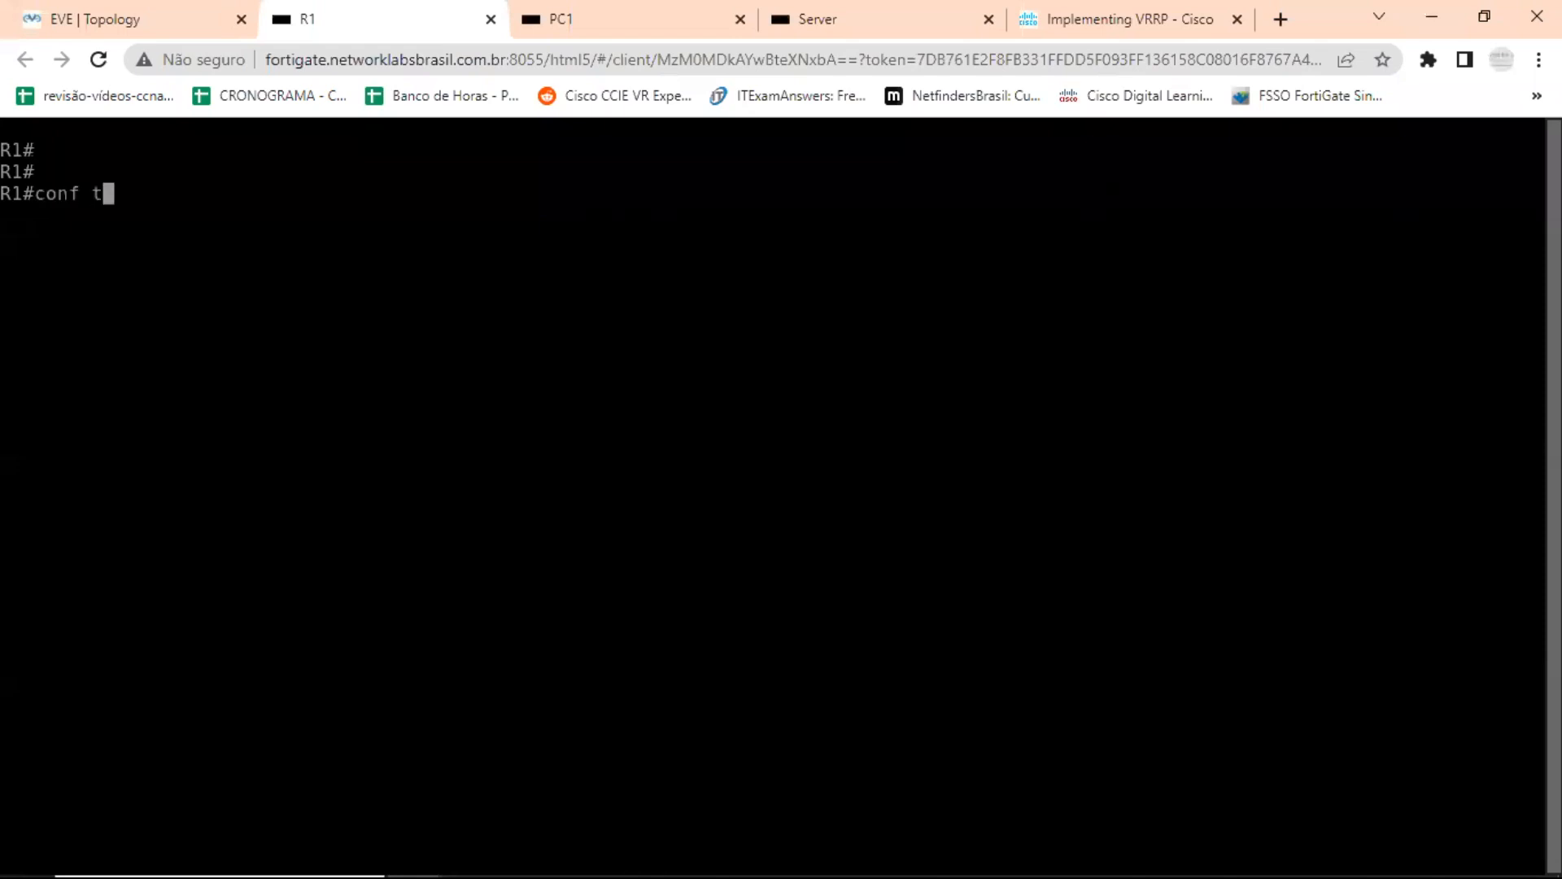
{"action": "key", "text": "Return"}
{"action": "type", "text": "in"}
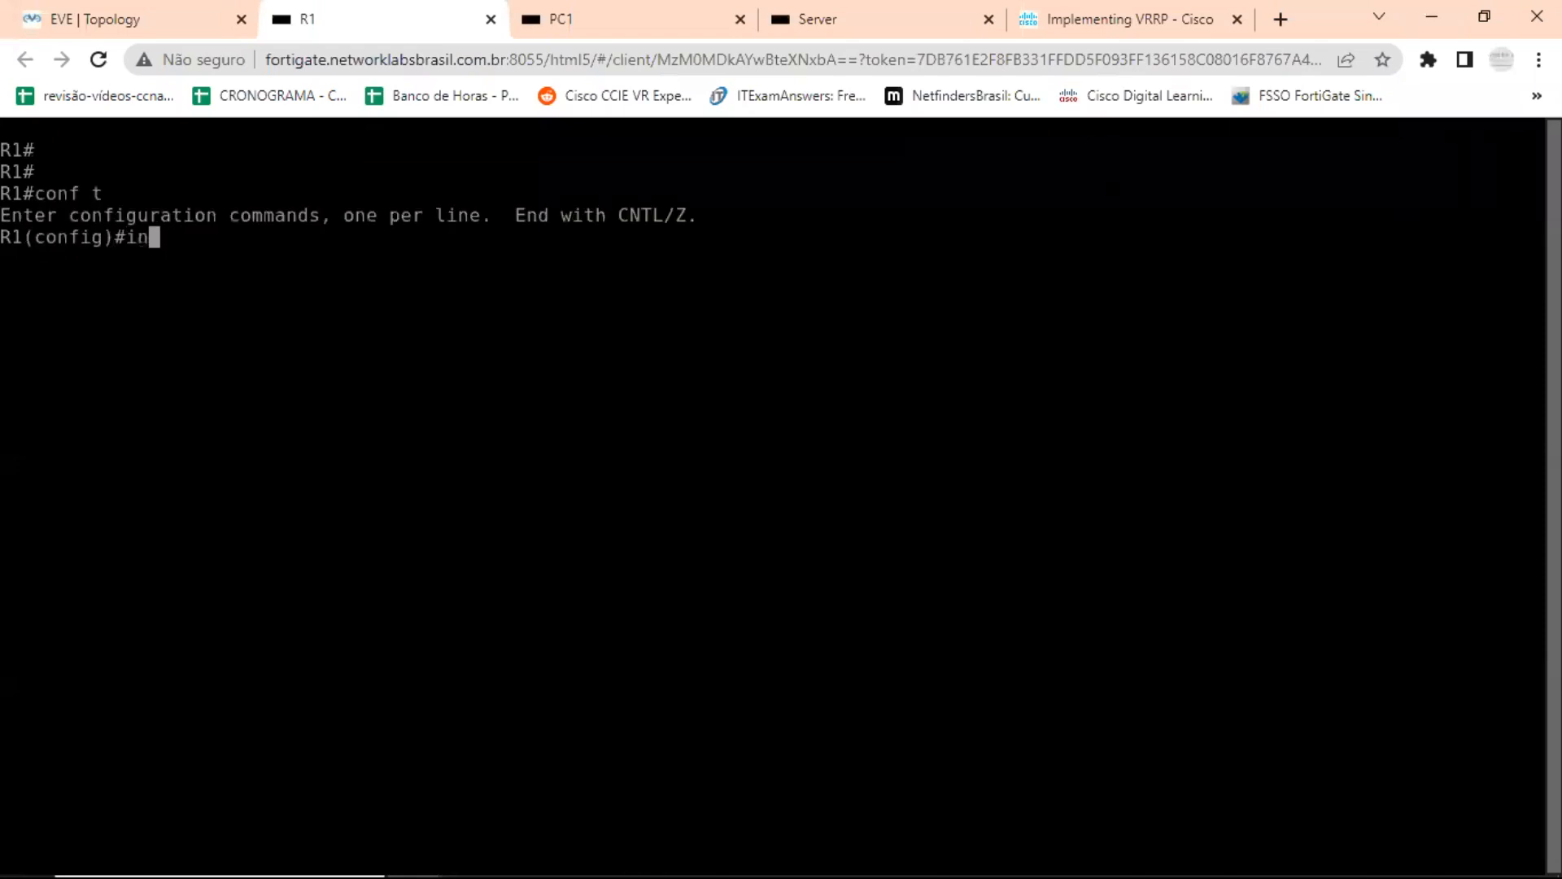
{"action": "type", "text": "t e0/1"}
{"action": "key", "text": "Return"}
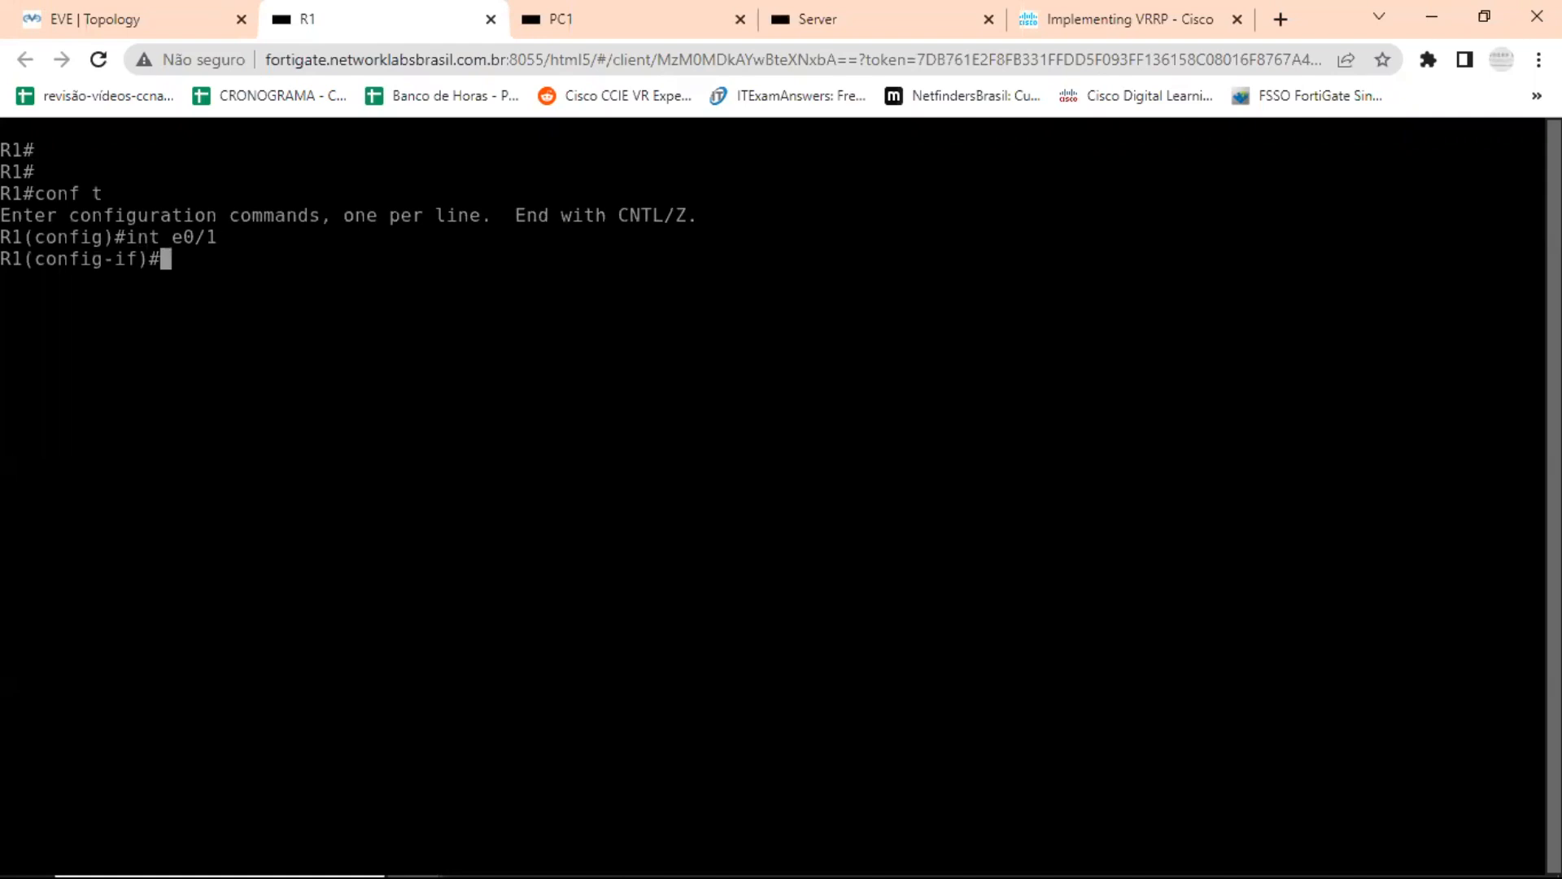
Enable VRRP group 1 on R1's e0/1 with virtual IP 192.168.1.1, consulting the command help for the available options.
{"action": "type", "text": "vrr"}
{"action": "key", "text": "Tab"}
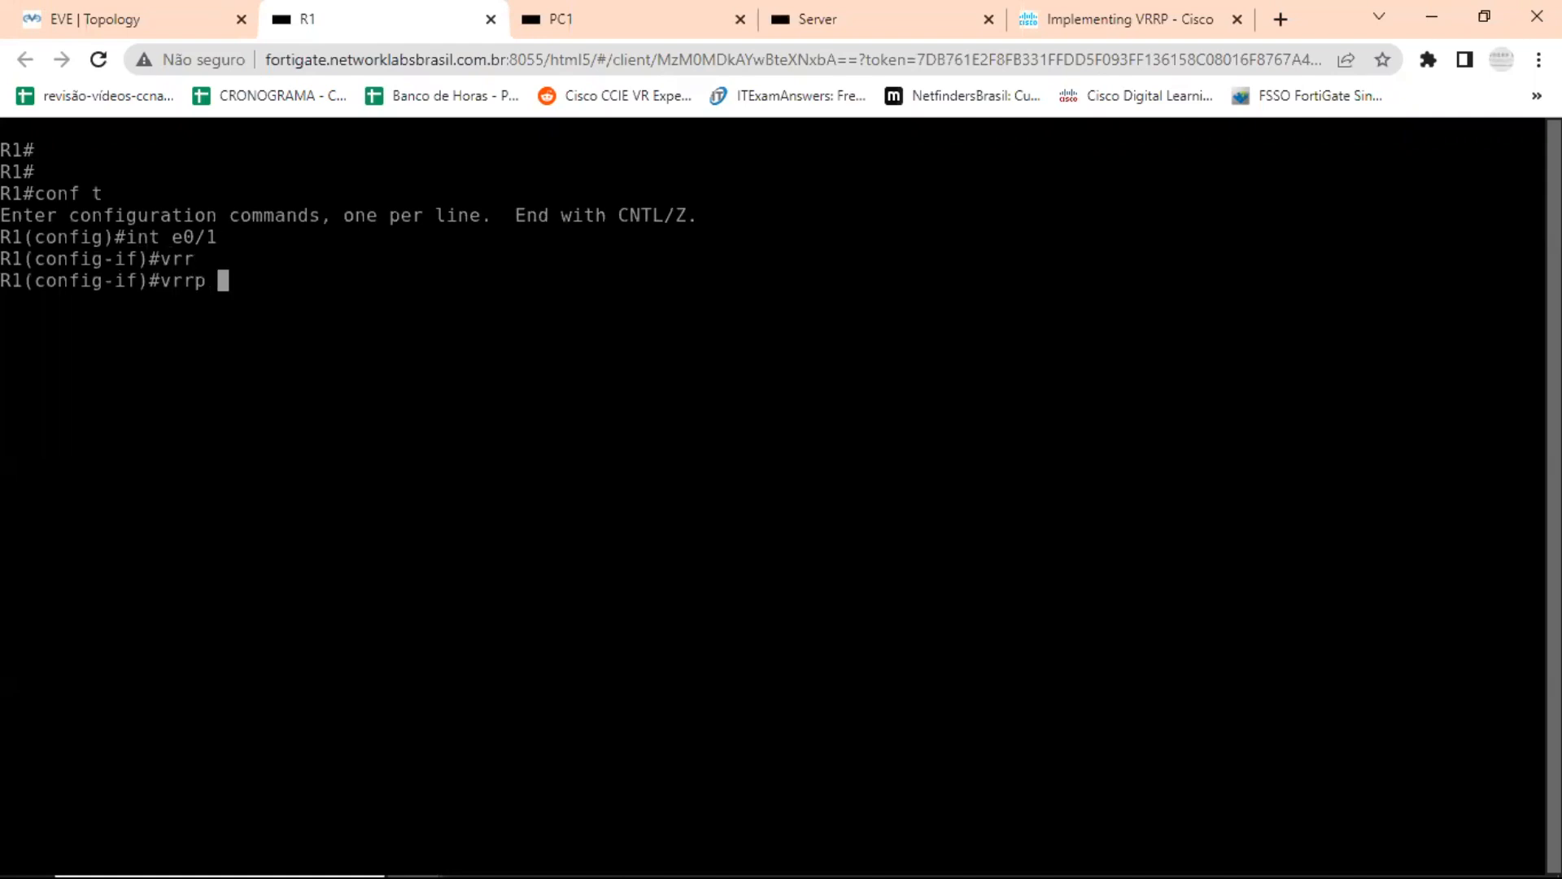
{"action": "type", "text": "?"}
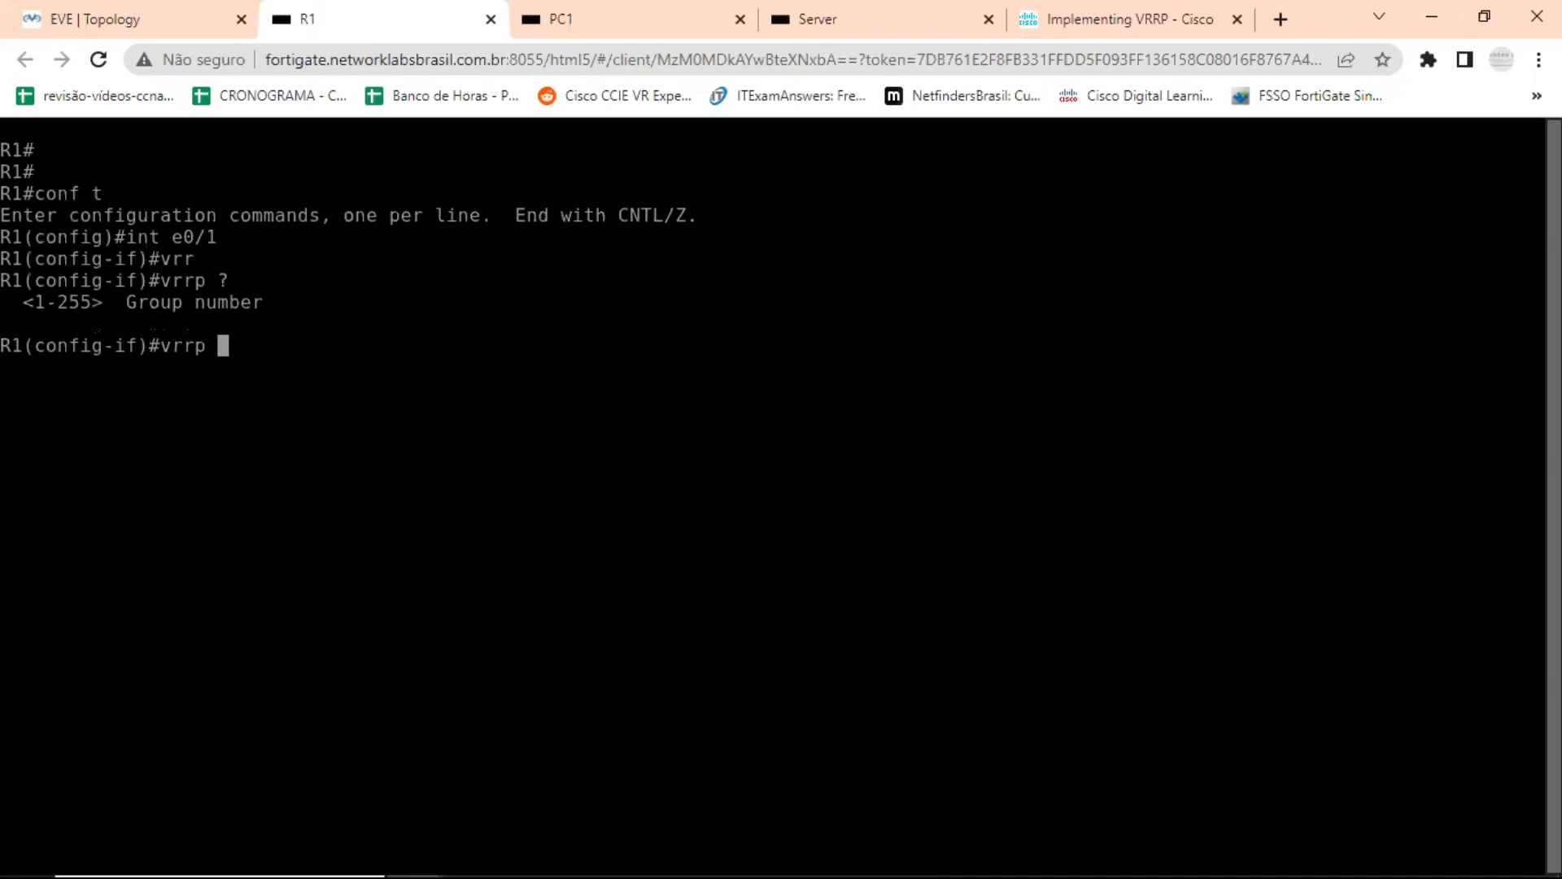
{"action": "type", "text": "1 "}
{"action": "type", "text": "?"}
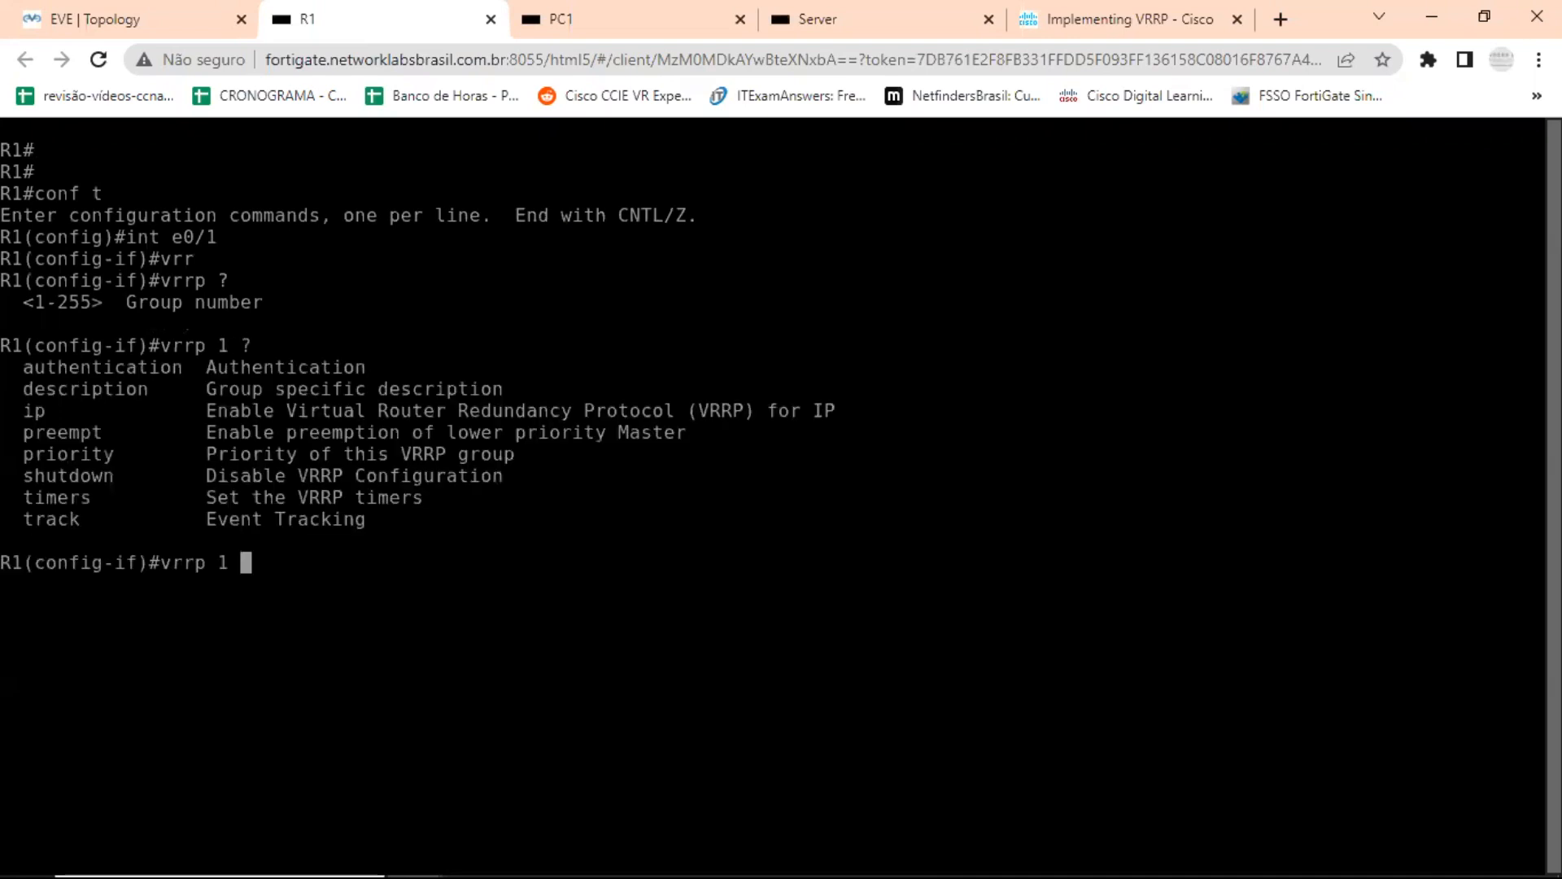
{"action": "type", "text": "ip "}
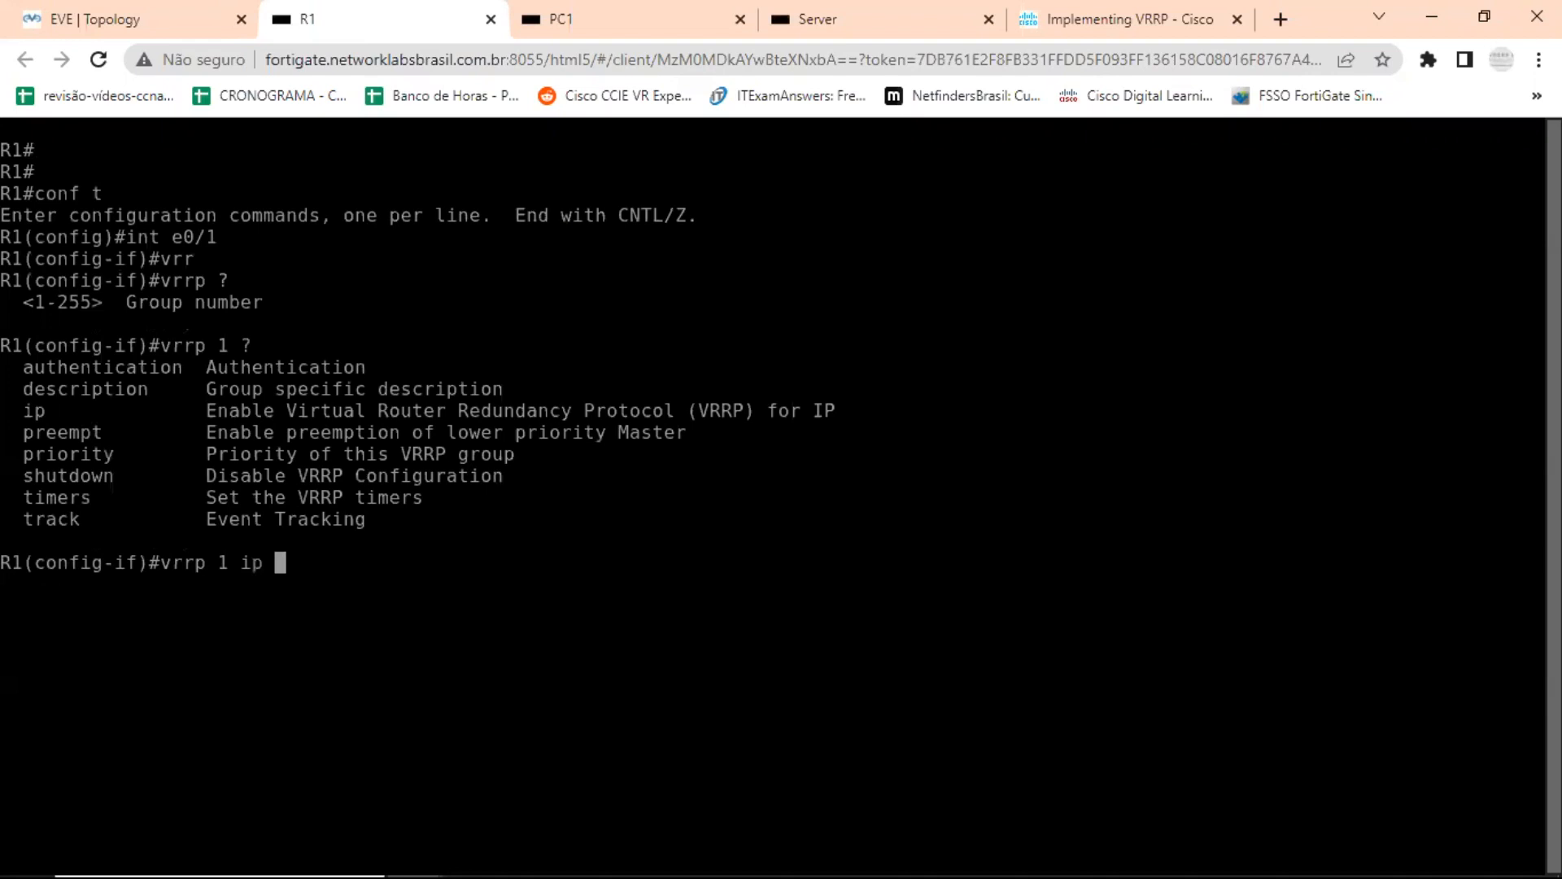
{"action": "type", "text": "?"}
{"action": "type", "text": "192.168."}
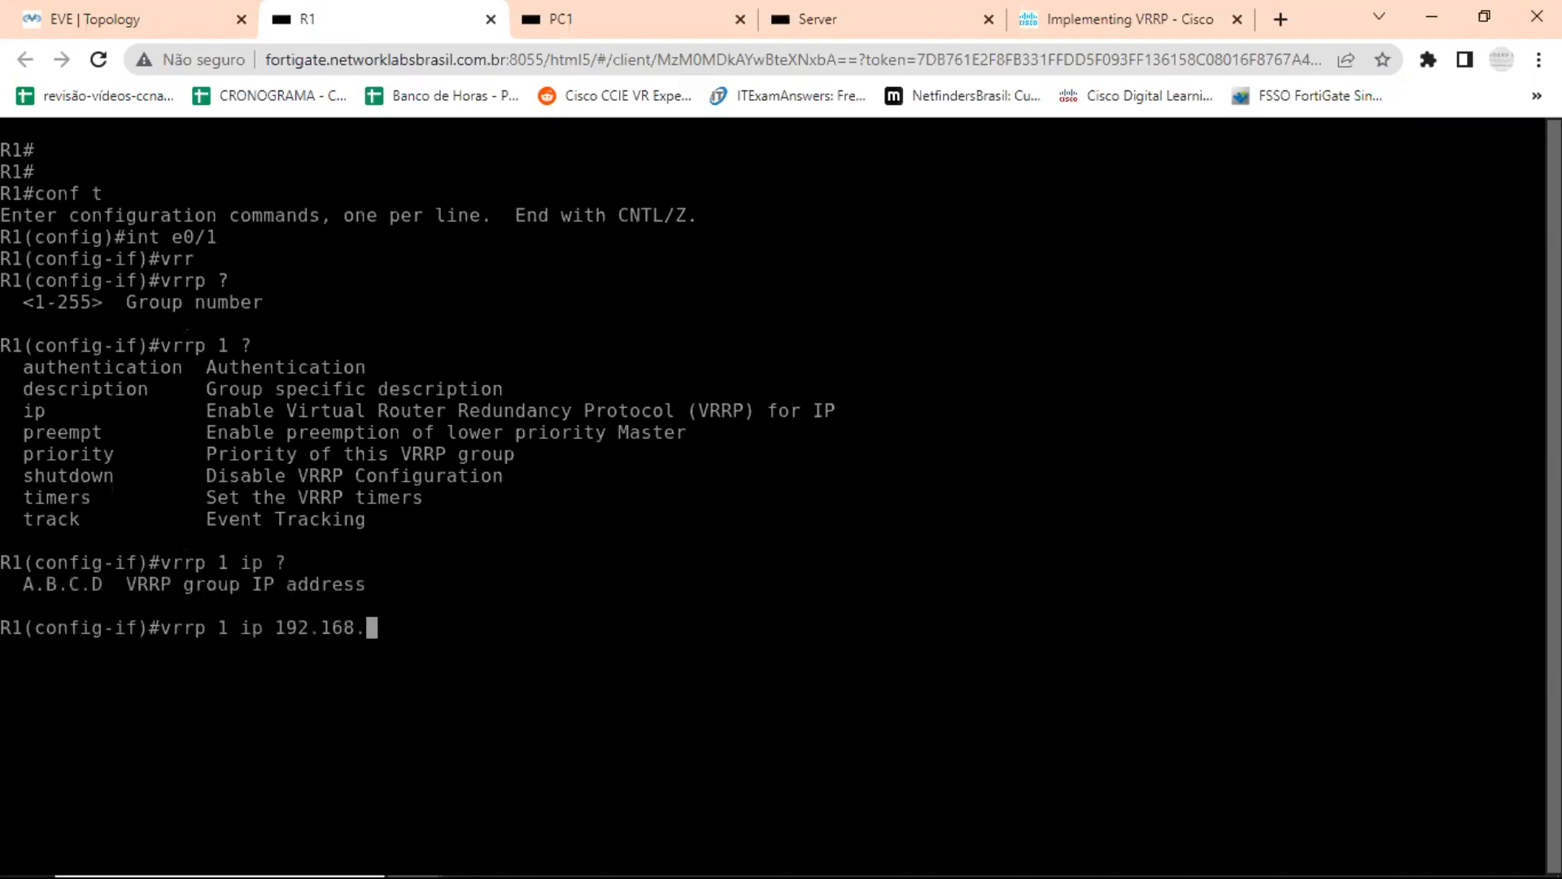
{"action": "type", "text": "1.1"}
{"action": "key", "text": "Return"}
Set the VRRP group 1 priority to 110 on R1's e0/1, consulting the command help for the allowed range.
{"action": "type", "text": "v"}
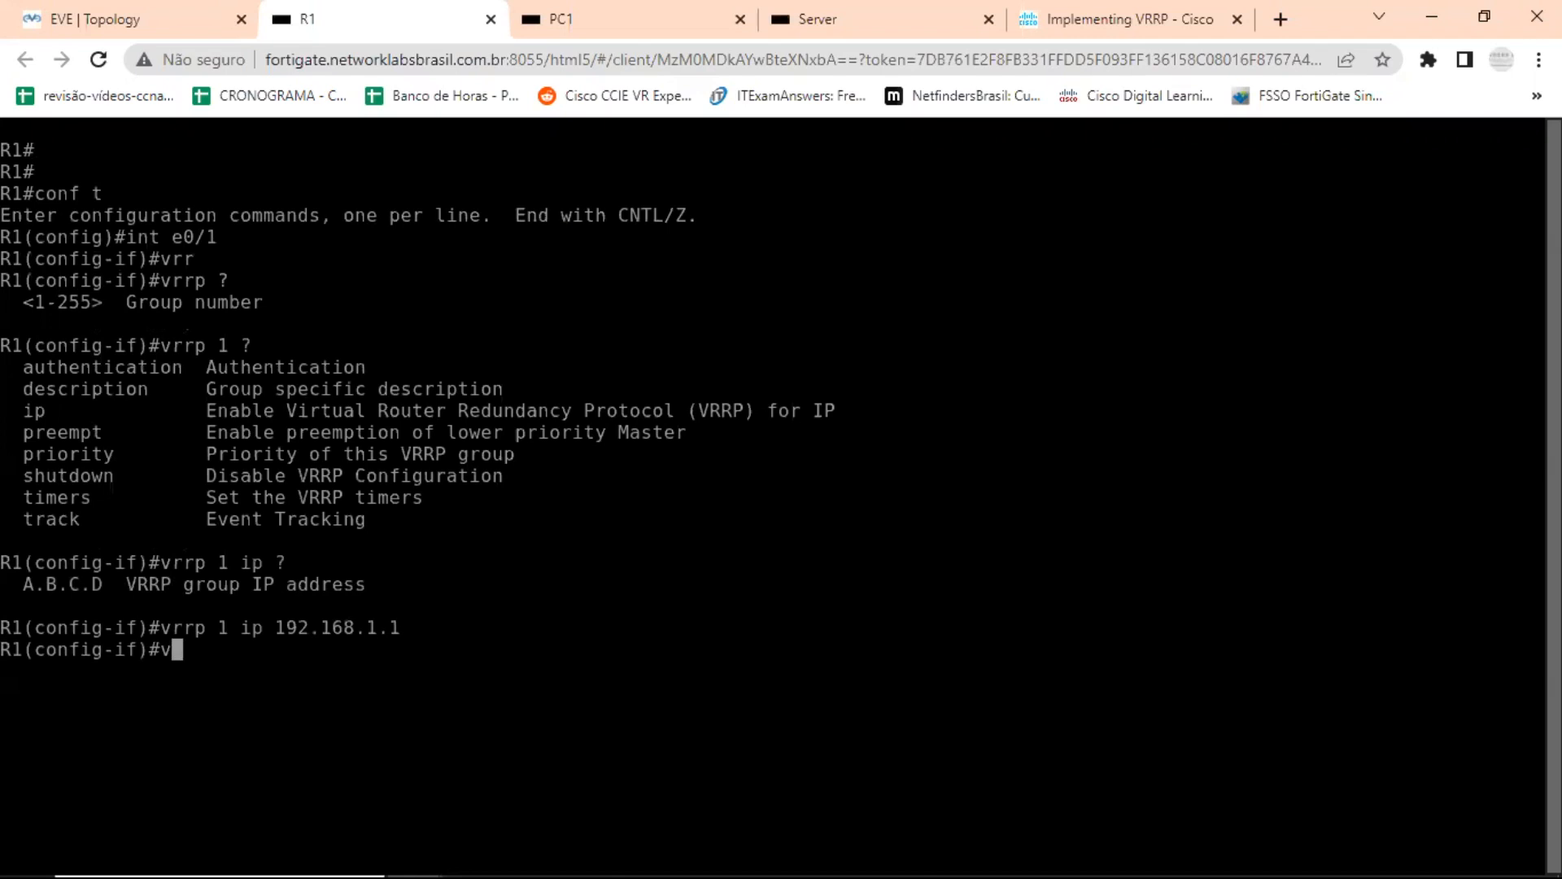
{"action": "type", "text": "rrp 1 pr"}
{"action": "key", "text": "Tab"}
{"action": "key", "text": "BackSpace"}
{"action": "key", "text": "BackSpace"}
{"action": "type", "text": "?"}
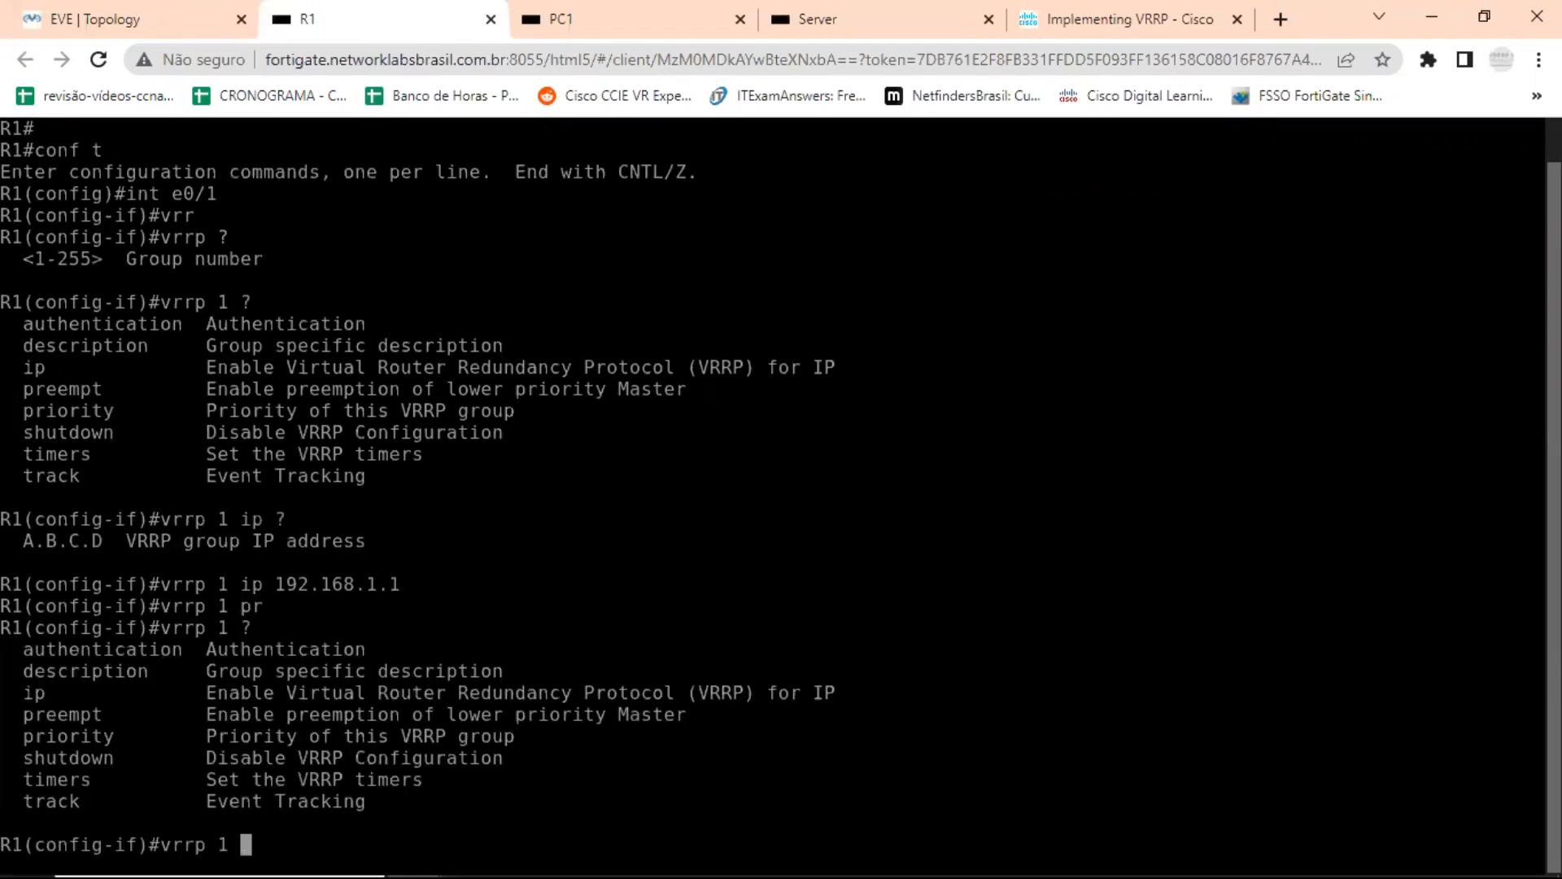
{"action": "type", "text": "p"}
{"action": "type", "text": "rio"}
{"action": "key", "text": "Tab"}
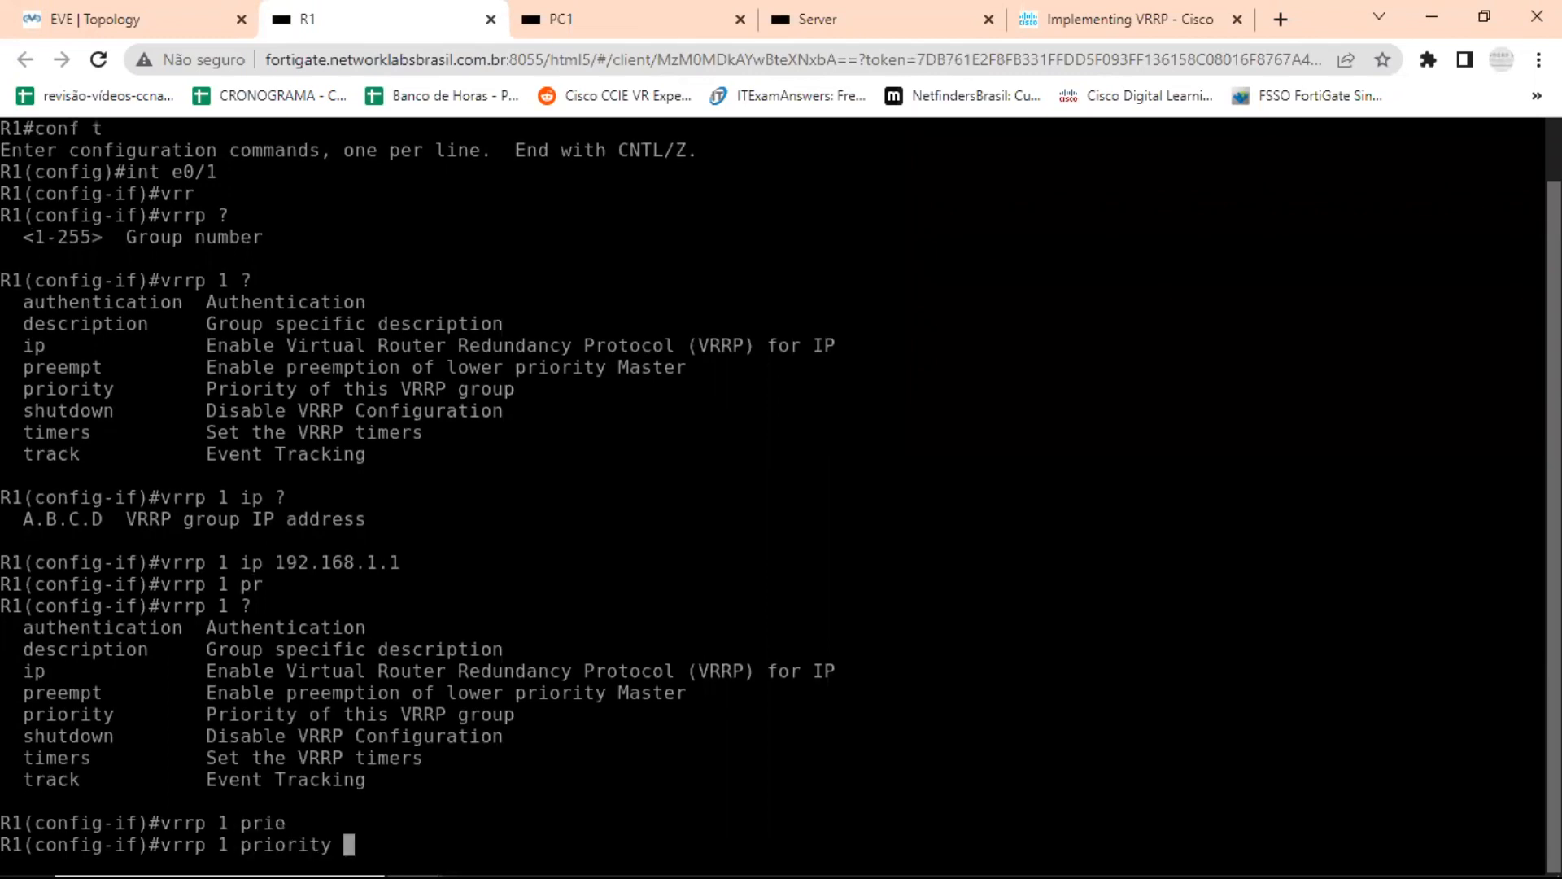
{"action": "type", "text": "?"}
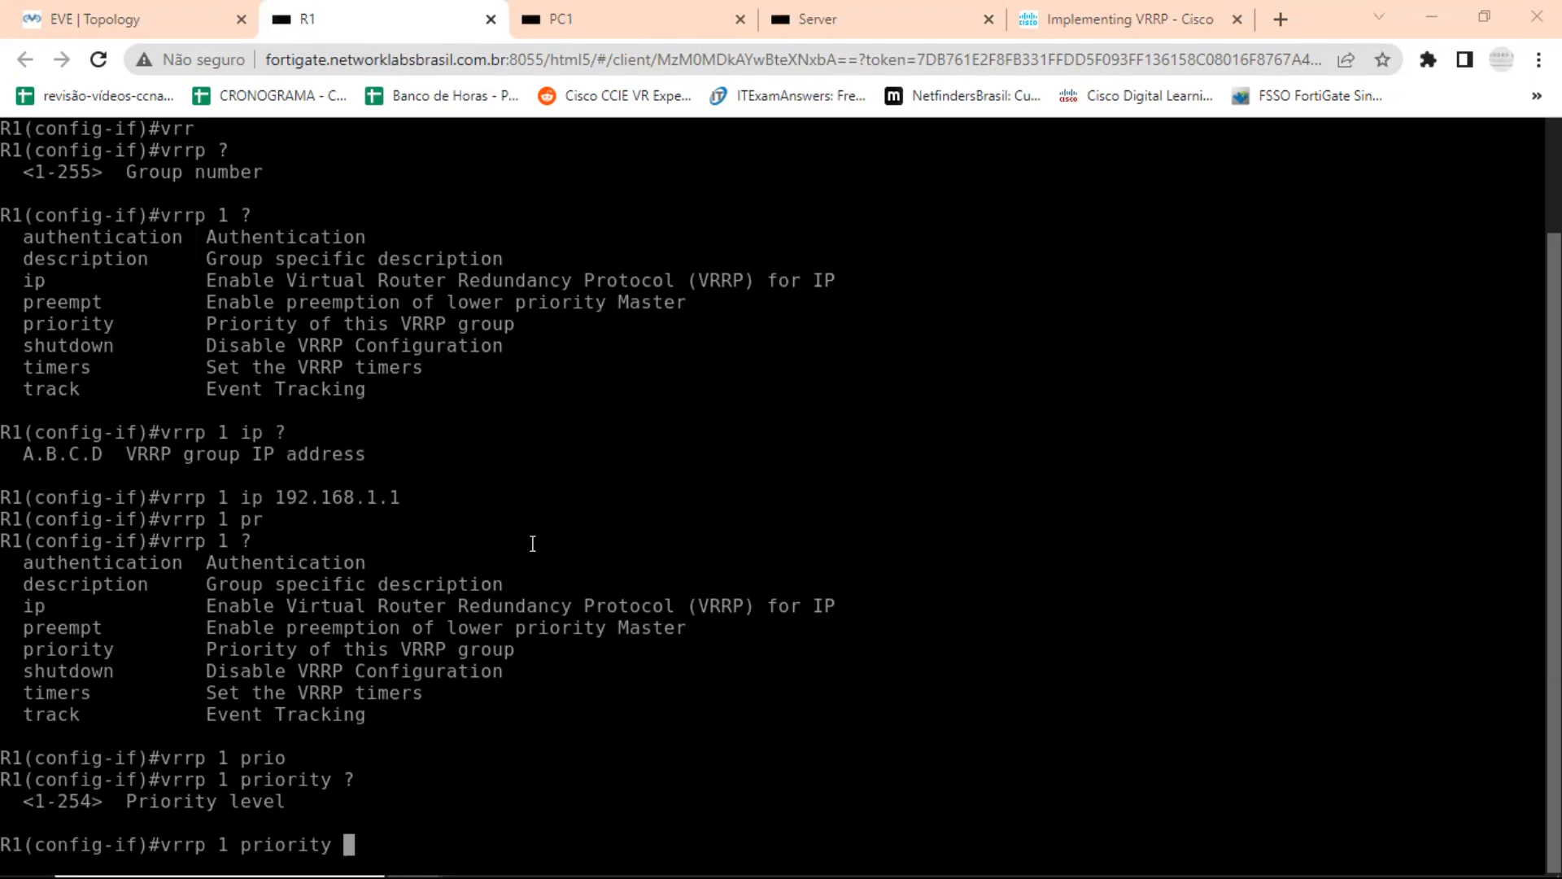
{"action": "left_click", "coordinate": [1483, 16]}
{"action": "key", "text": "BackSpace"}
{"action": "key", "text": "BackSpace"}
{"action": "key", "text": "BackSpace"}
{"action": "key", "text": "Tab"}
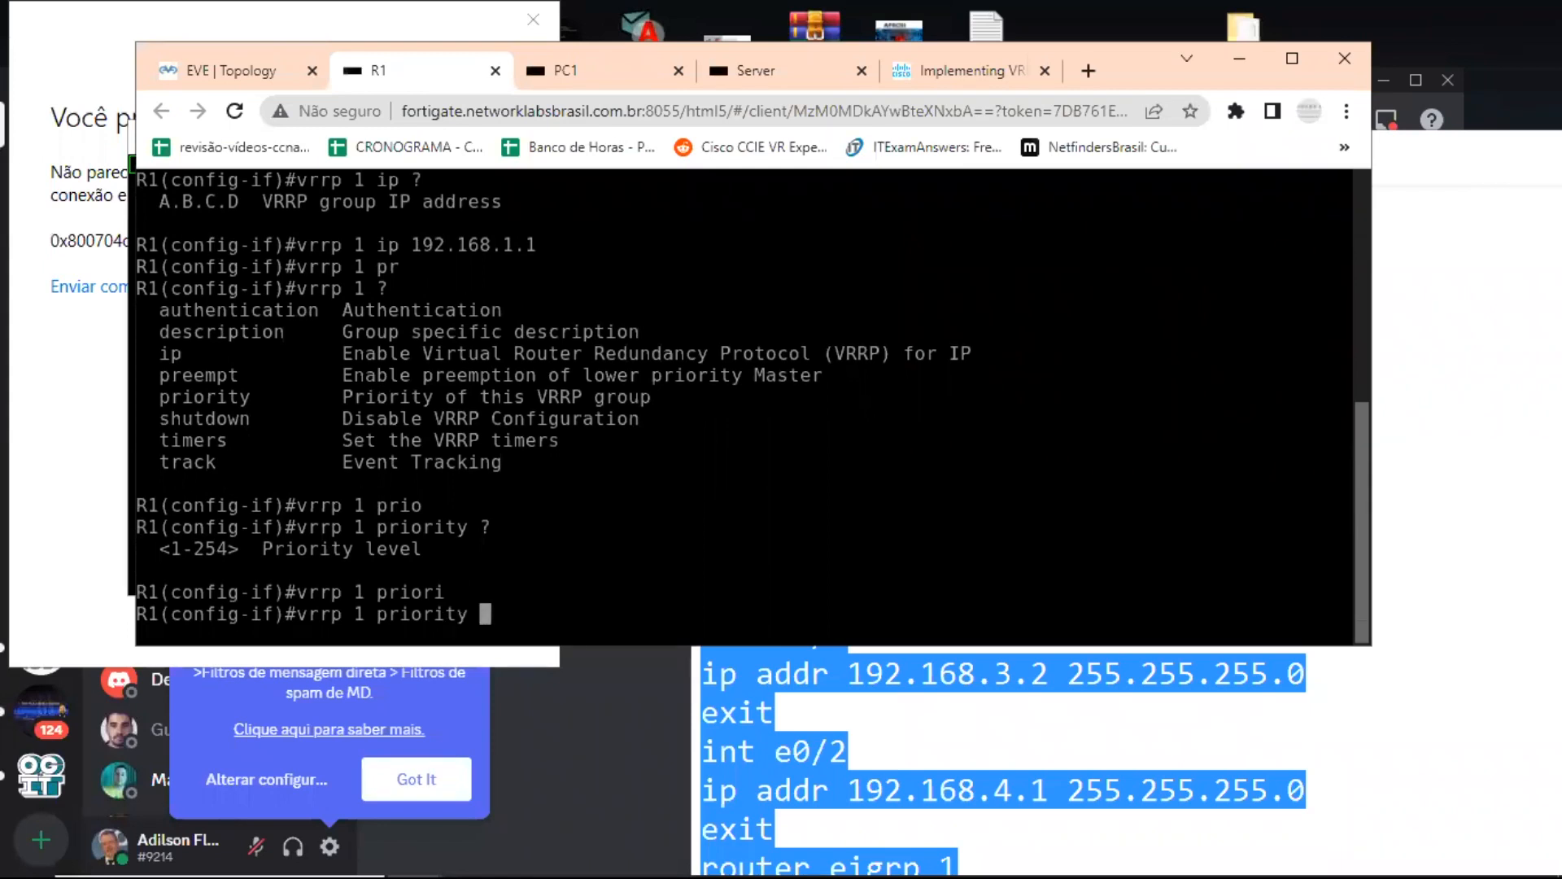
{"action": "type", "text": "~"}
{"action": "key", "text": "BackSpace"}
{"action": "type", "text": "110"}
{"action": "key", "text": "Return"}
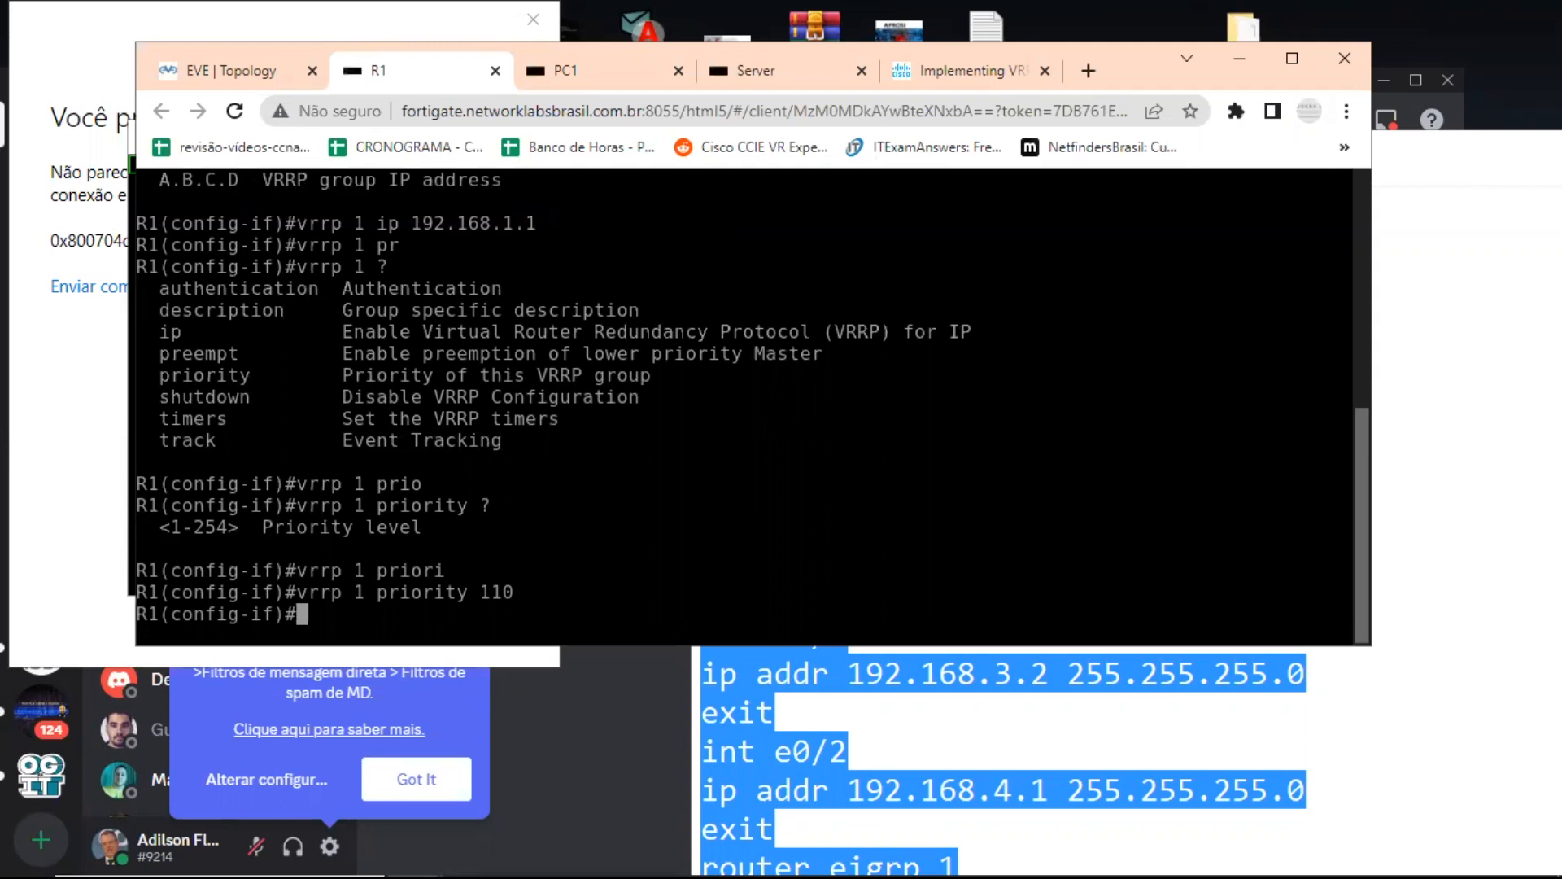
Configure VRRP group 1 preemption on R1's e0/1 with a minimum delay of 3 seconds, consulting the command help for its options.
{"action": "key", "text": "Up"}
{"action": "key", "text": "BackSpace"}
{"action": "key", "text": "BackSpace"}
{"action": "key", "text": "BackSpace"}
{"action": "key", "text": "BackSpace"}
{"action": "key", "text": "BackSpace"}
{"action": "key", "text": "BackSpace"}
{"action": "key", "text": "BackSpace"}
{"action": "key", "text": "BackSpace"}
{"action": "key", "text": "BackSpace"}
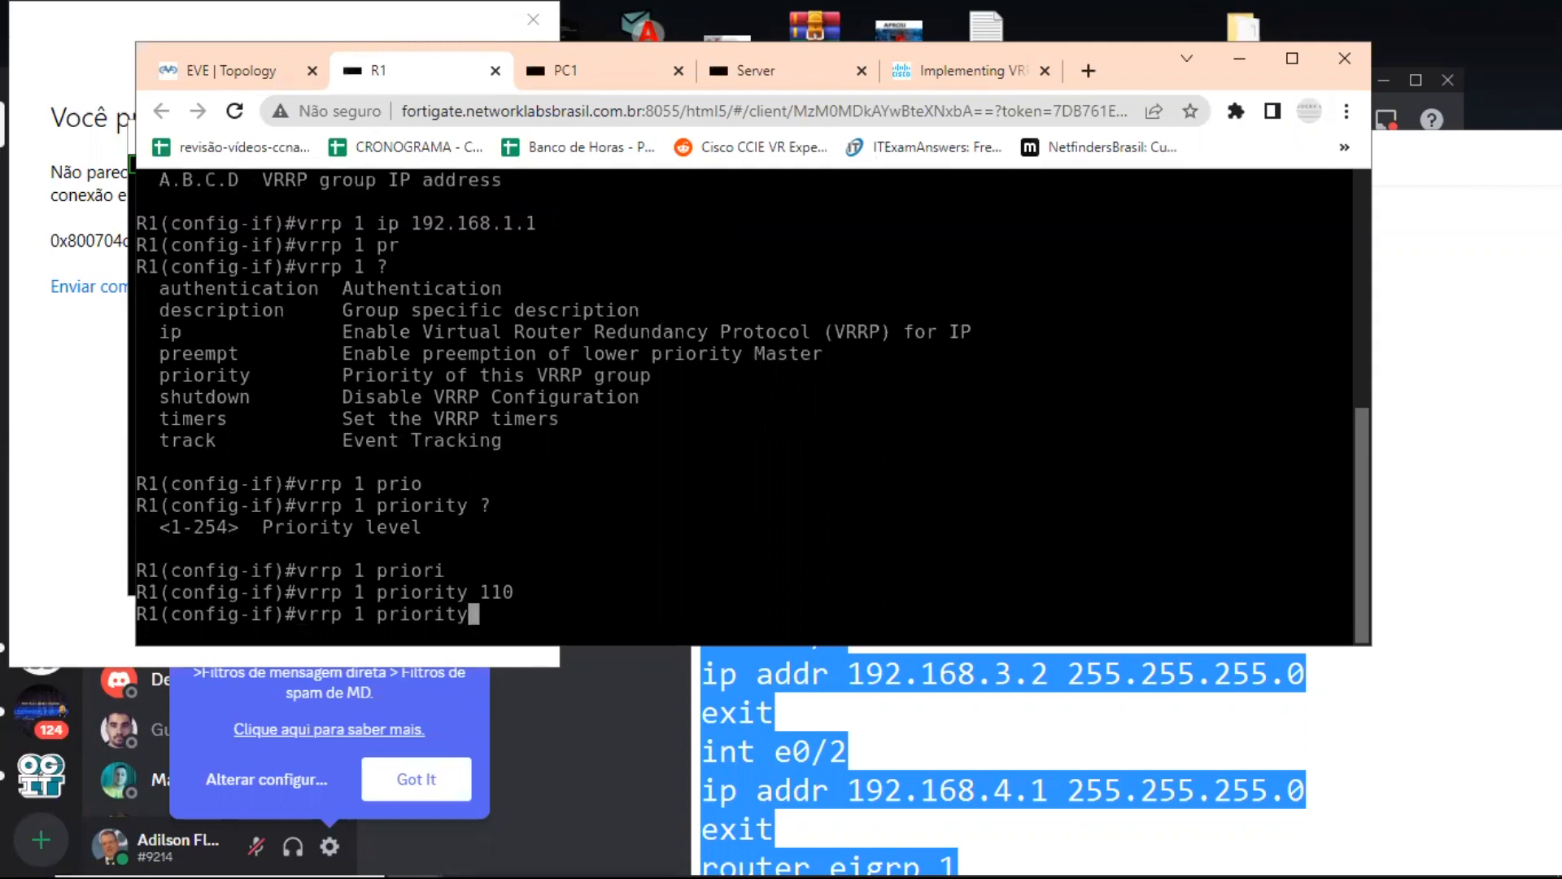
{"action": "key", "text": "BackSpace"}
{"action": "type", "text": "e"}
{"action": "key", "text": "Tab"}
{"action": "type", "text": "?"}
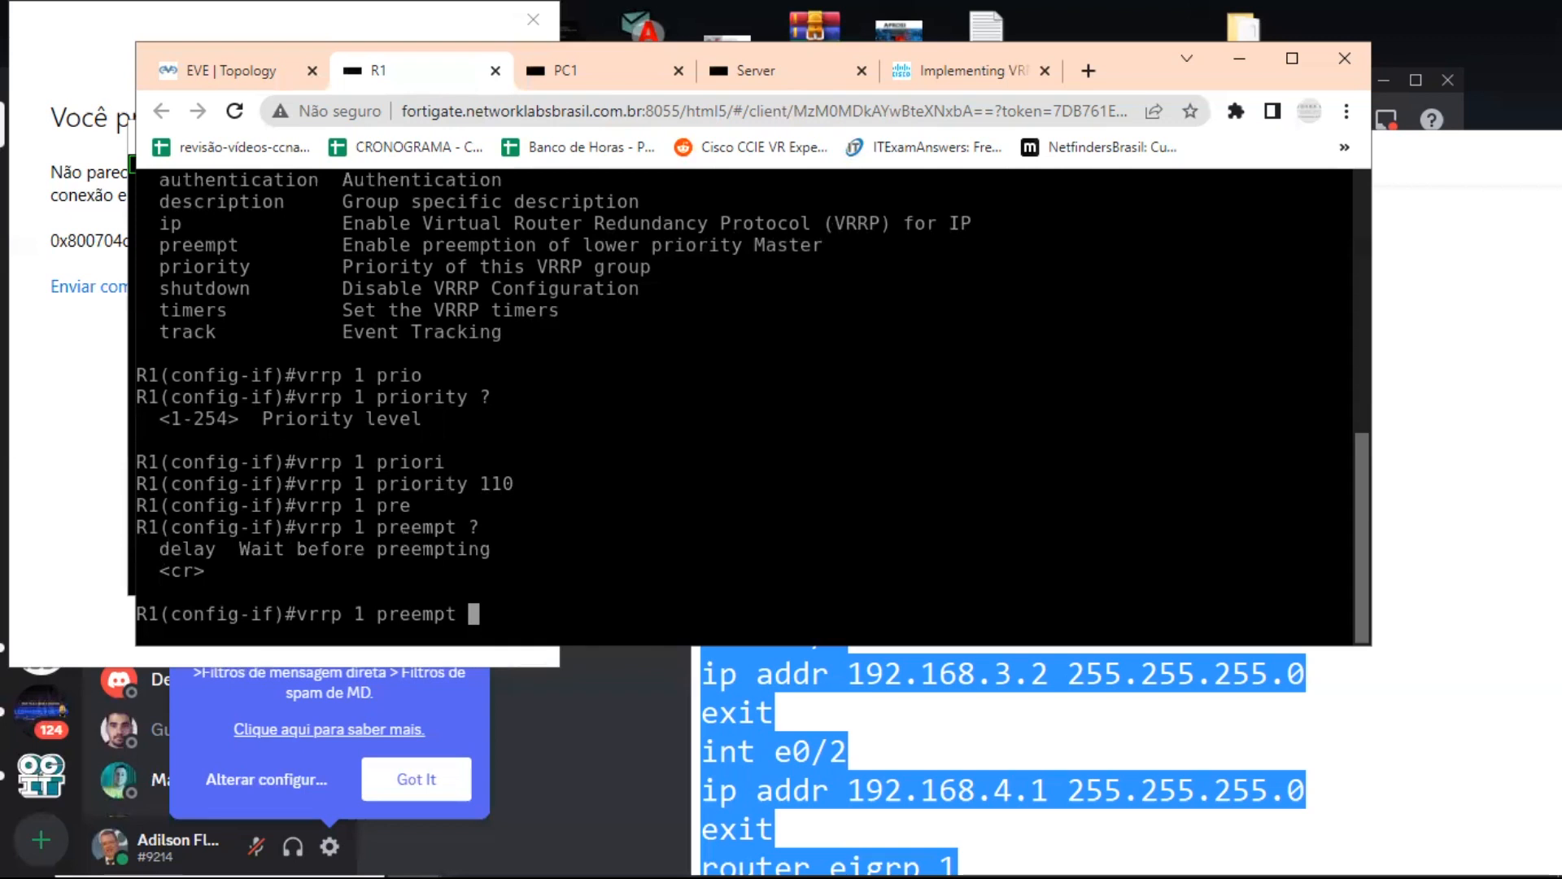
{"action": "type", "text": "de"}
{"action": "key", "text": "Tab"}
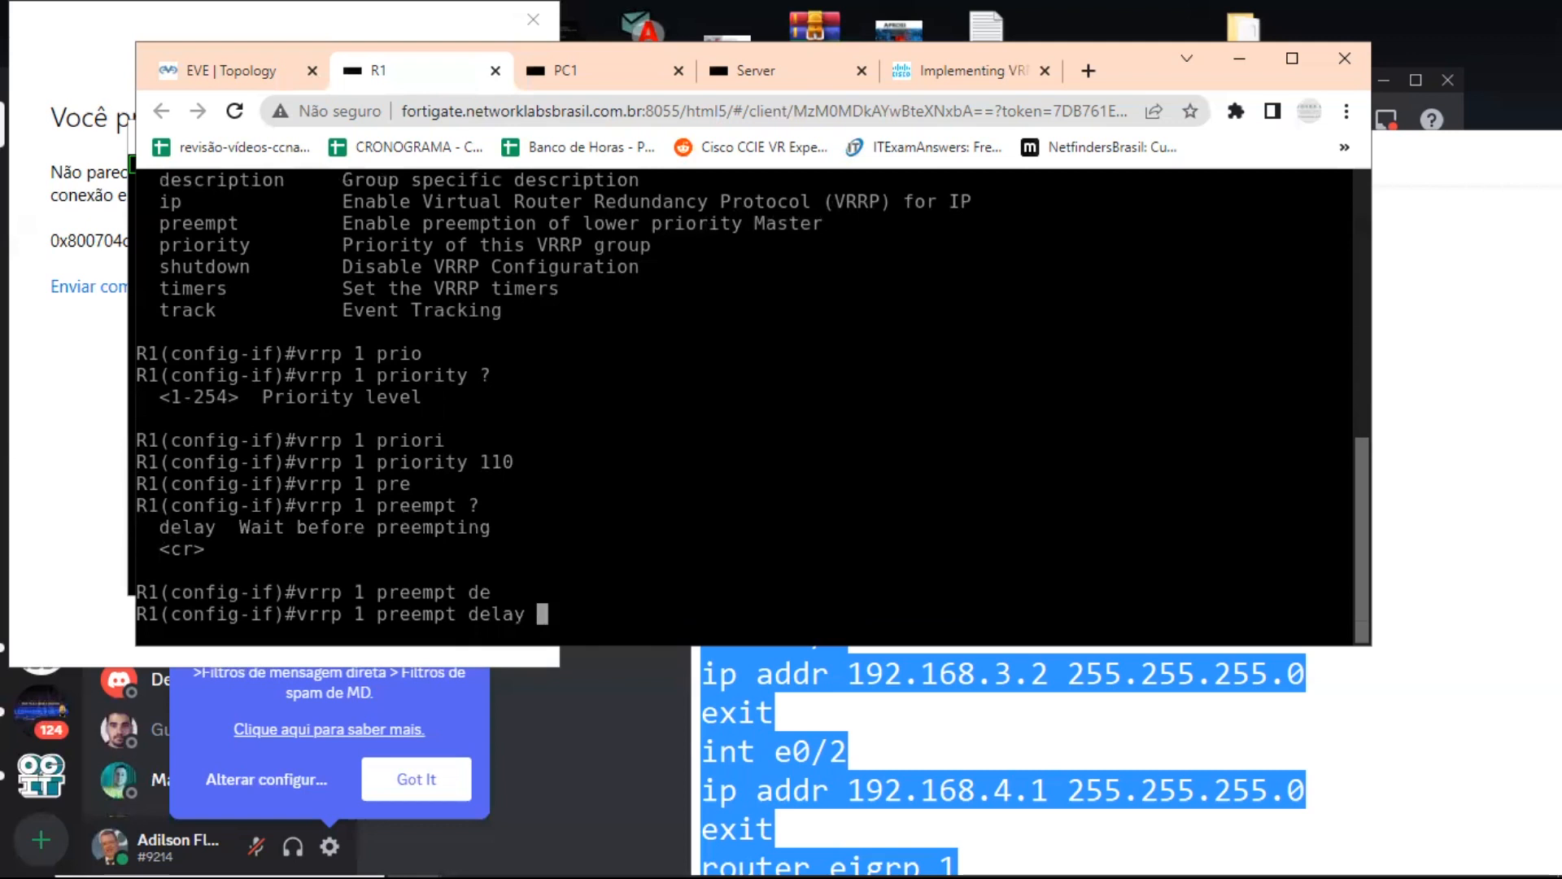
{"action": "type", "text": "?"}
{"action": "type", "text": "m"}
{"action": "key", "text": "Tab"}
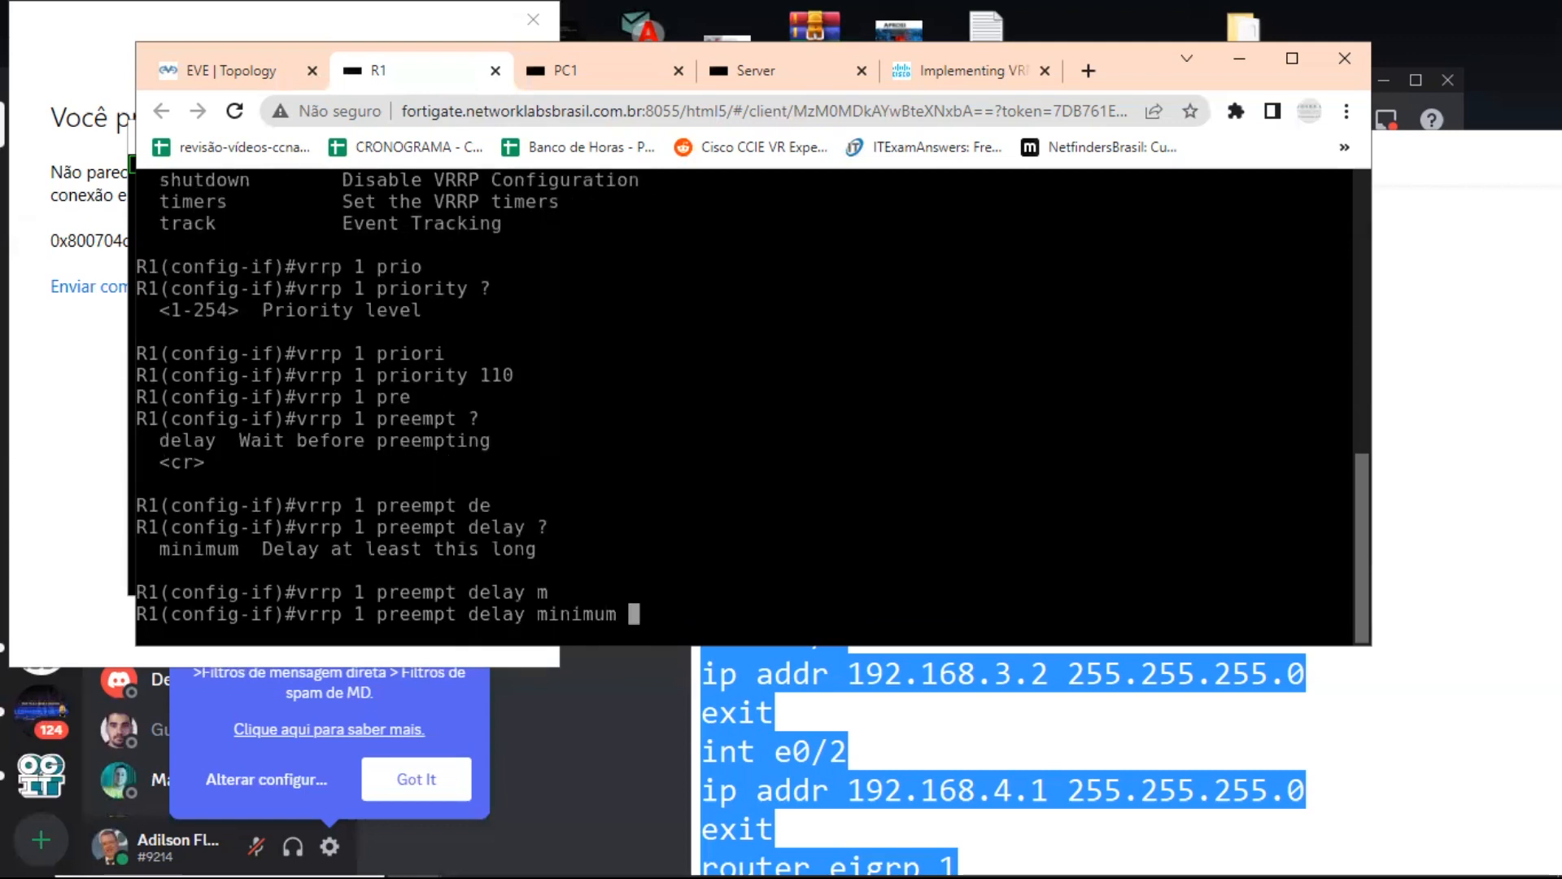
{"action": "type", "text": "?"}
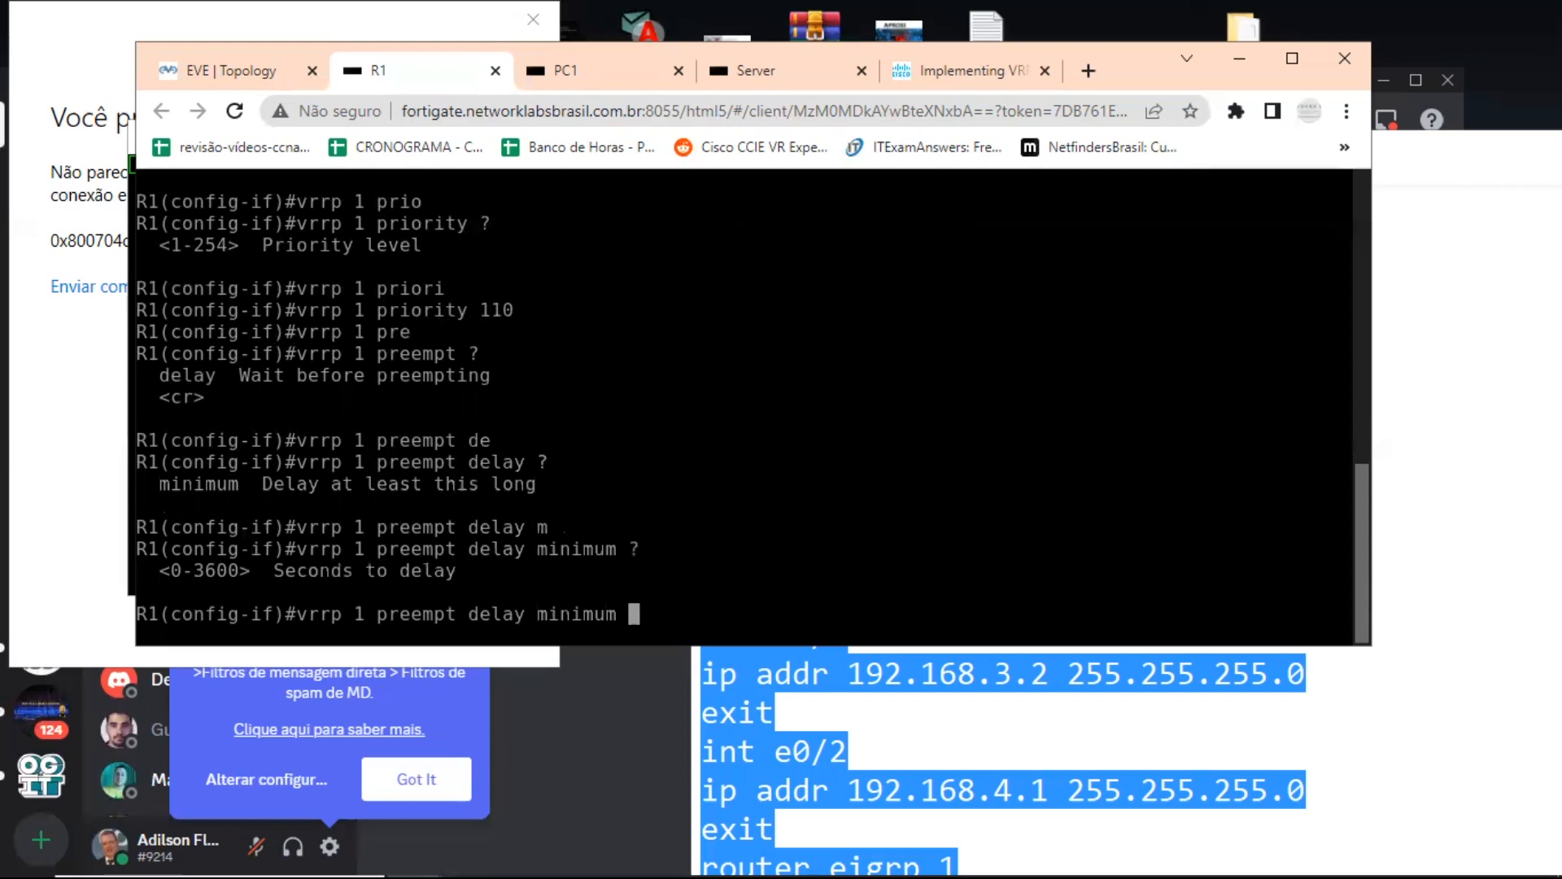
{"action": "key", "text": "BackSpace"}
{"action": "key", "text": "BackSpace"}
{"action": "key", "text": "BackSpace"}
{"action": "key", "text": "BackSpace"}
{"action": "key", "text": "BackSpace"}
{"action": "key", "text": "BackSpace"}
{"action": "key", "text": "BackSpace"}
{"action": "key", "text": "BackSpace"}
{"action": "type", "text": "?"}
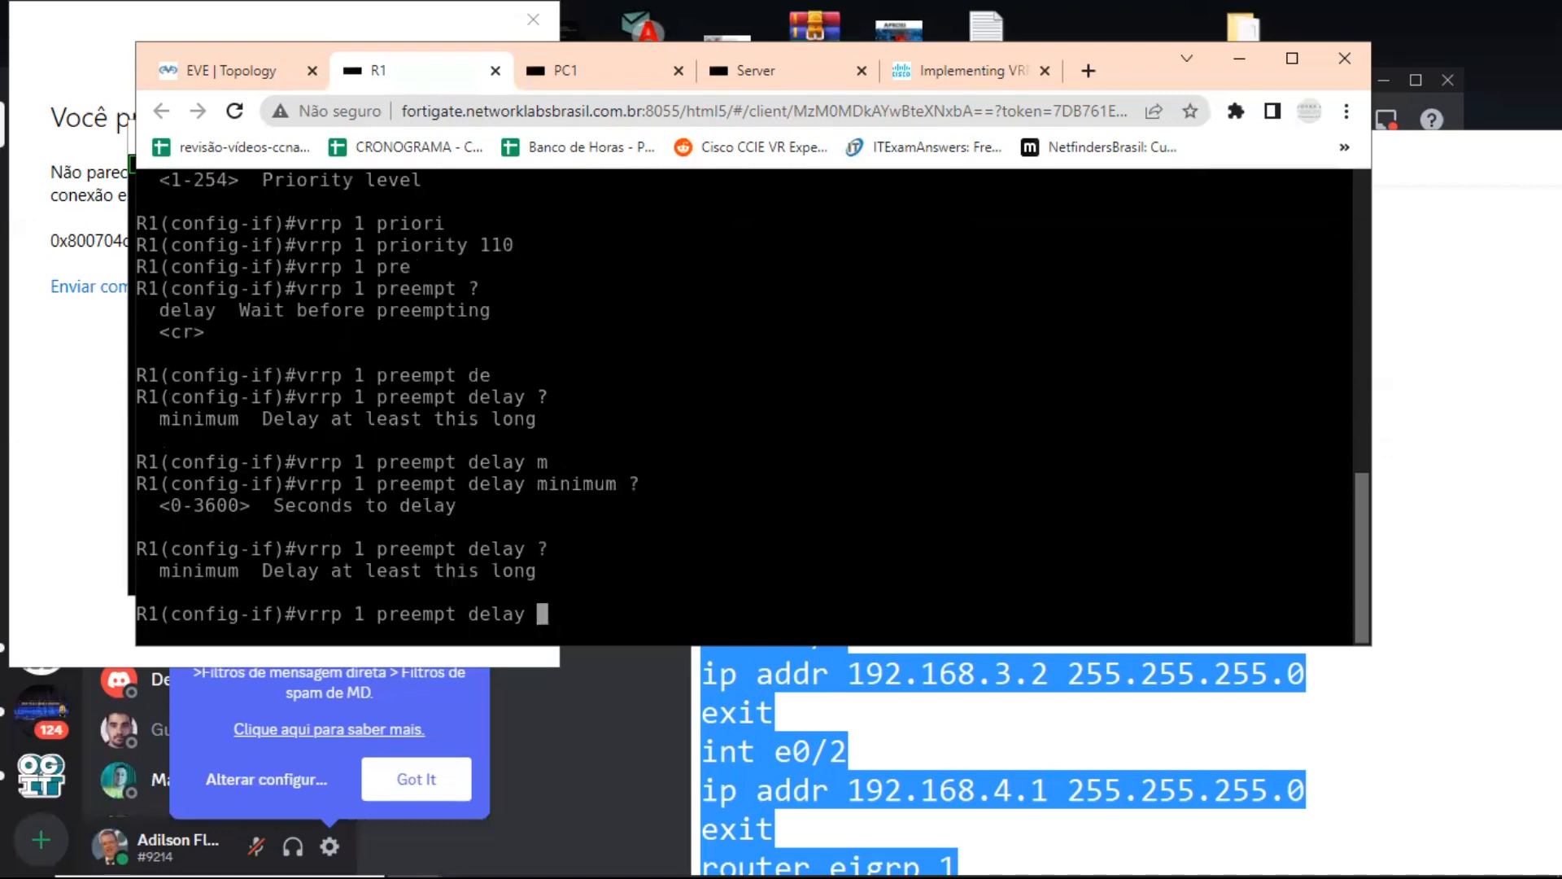
{"action": "type", "text": "m"}
{"action": "key", "text": "Tab"}
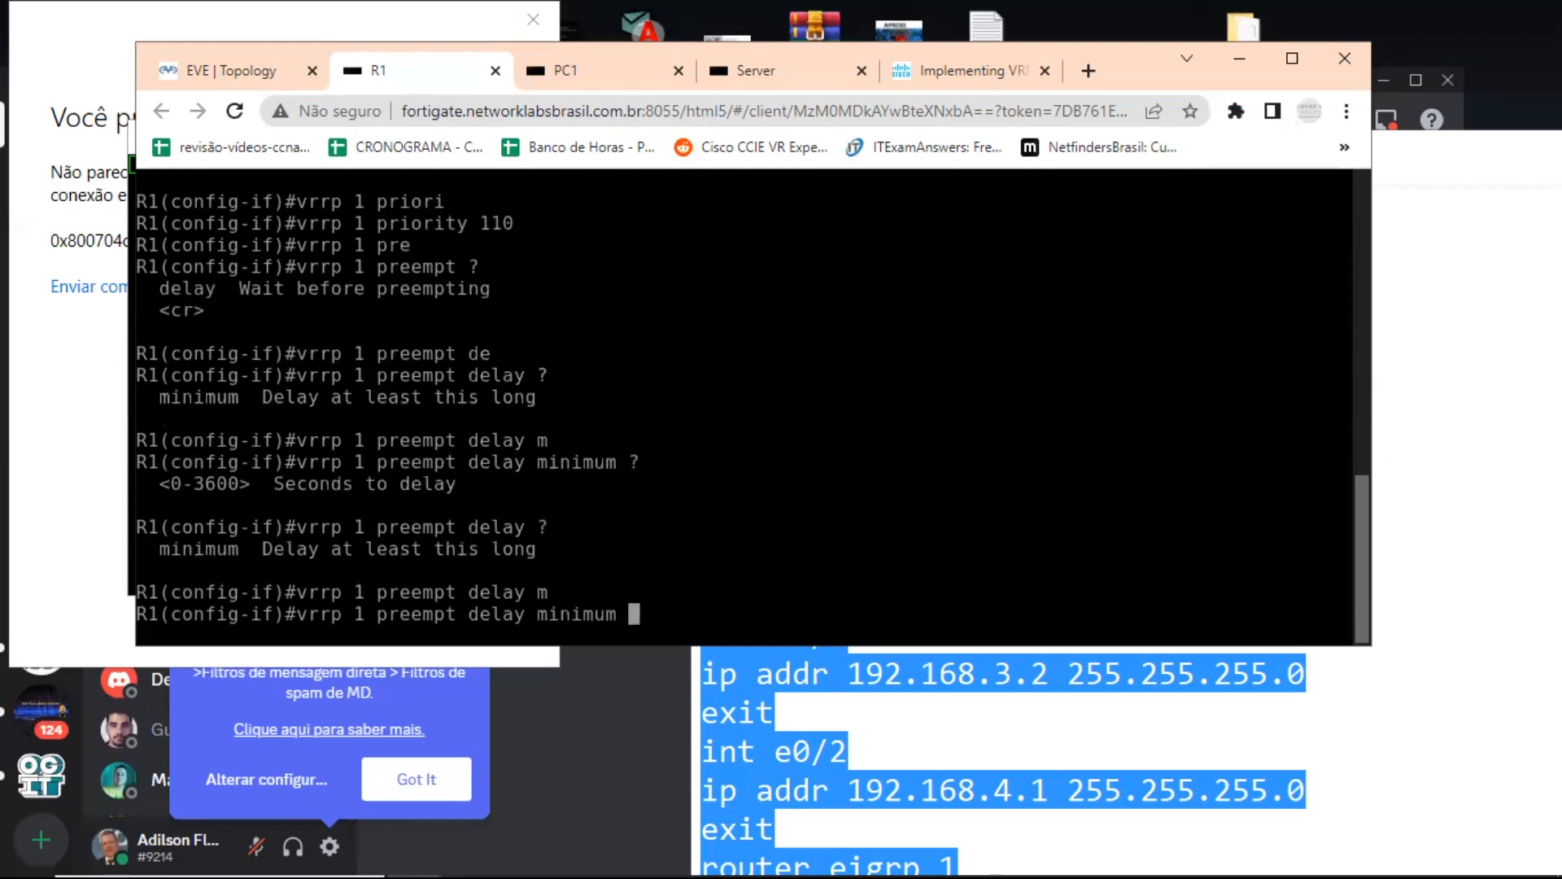
{"action": "type", "text": "?"}
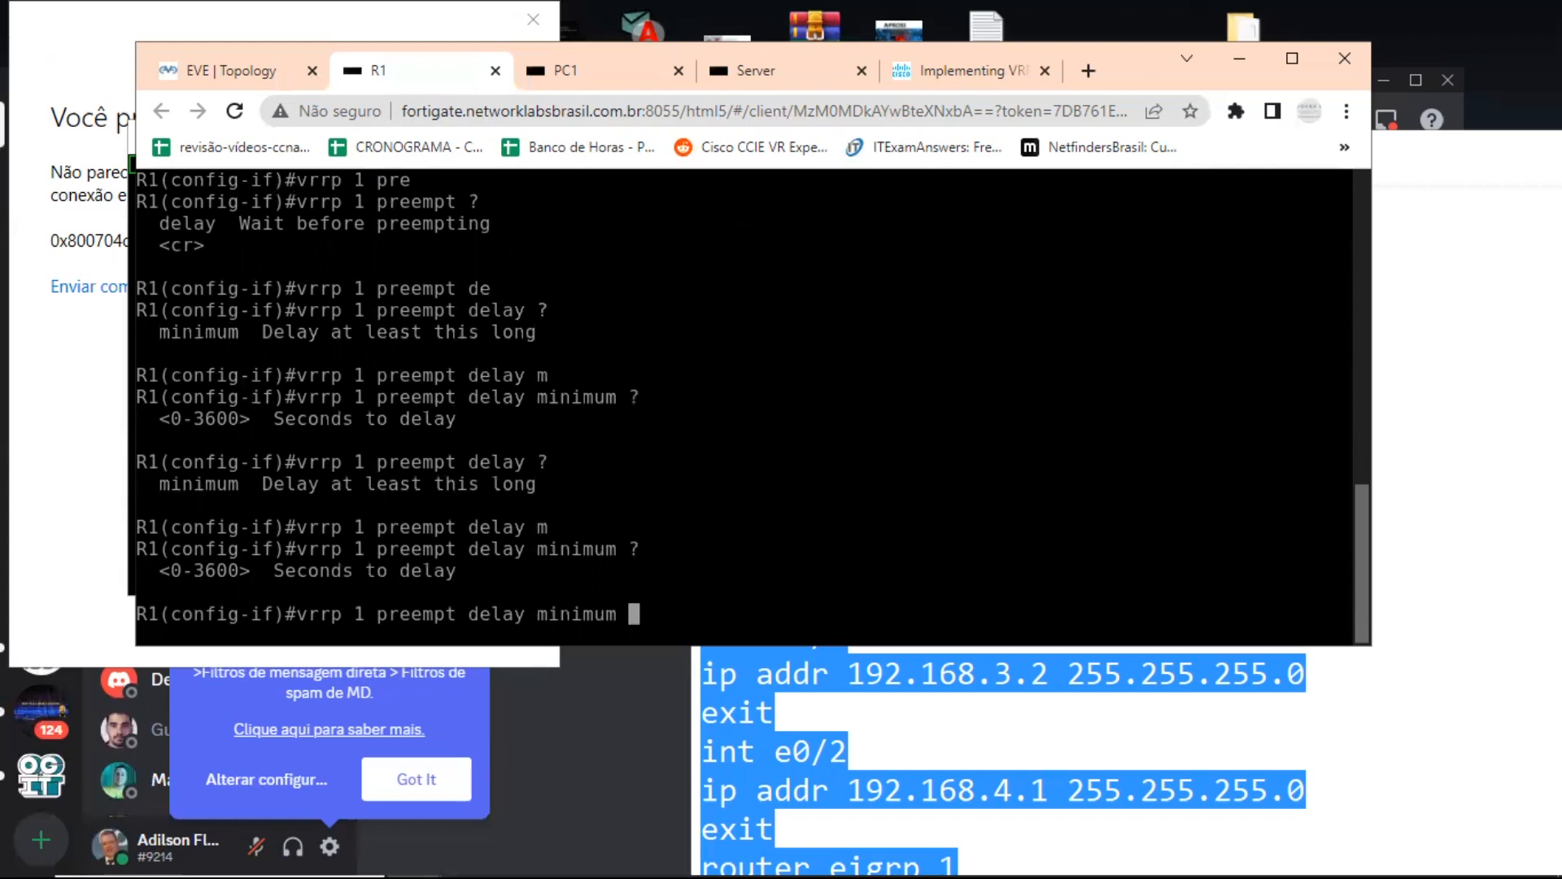
{"action": "type", "text": "3"}
{"action": "key", "text": "Return"}
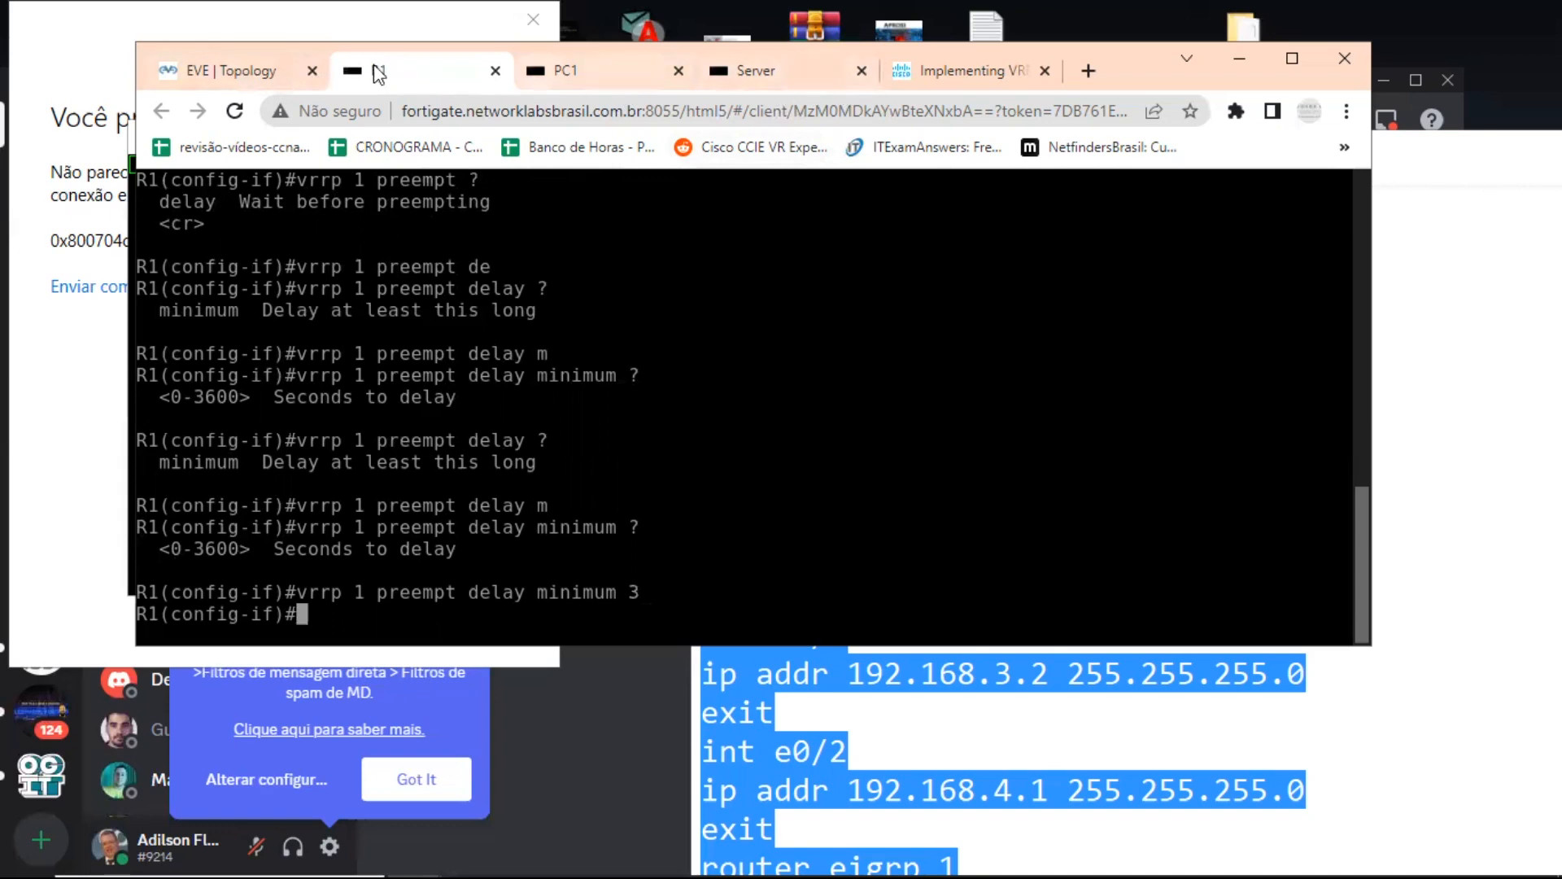
Return to the topology in a maximized browser window, open R2's console and enter configuration mode for interface e0/1.
{"action": "left_click", "coordinate": [235, 74]}
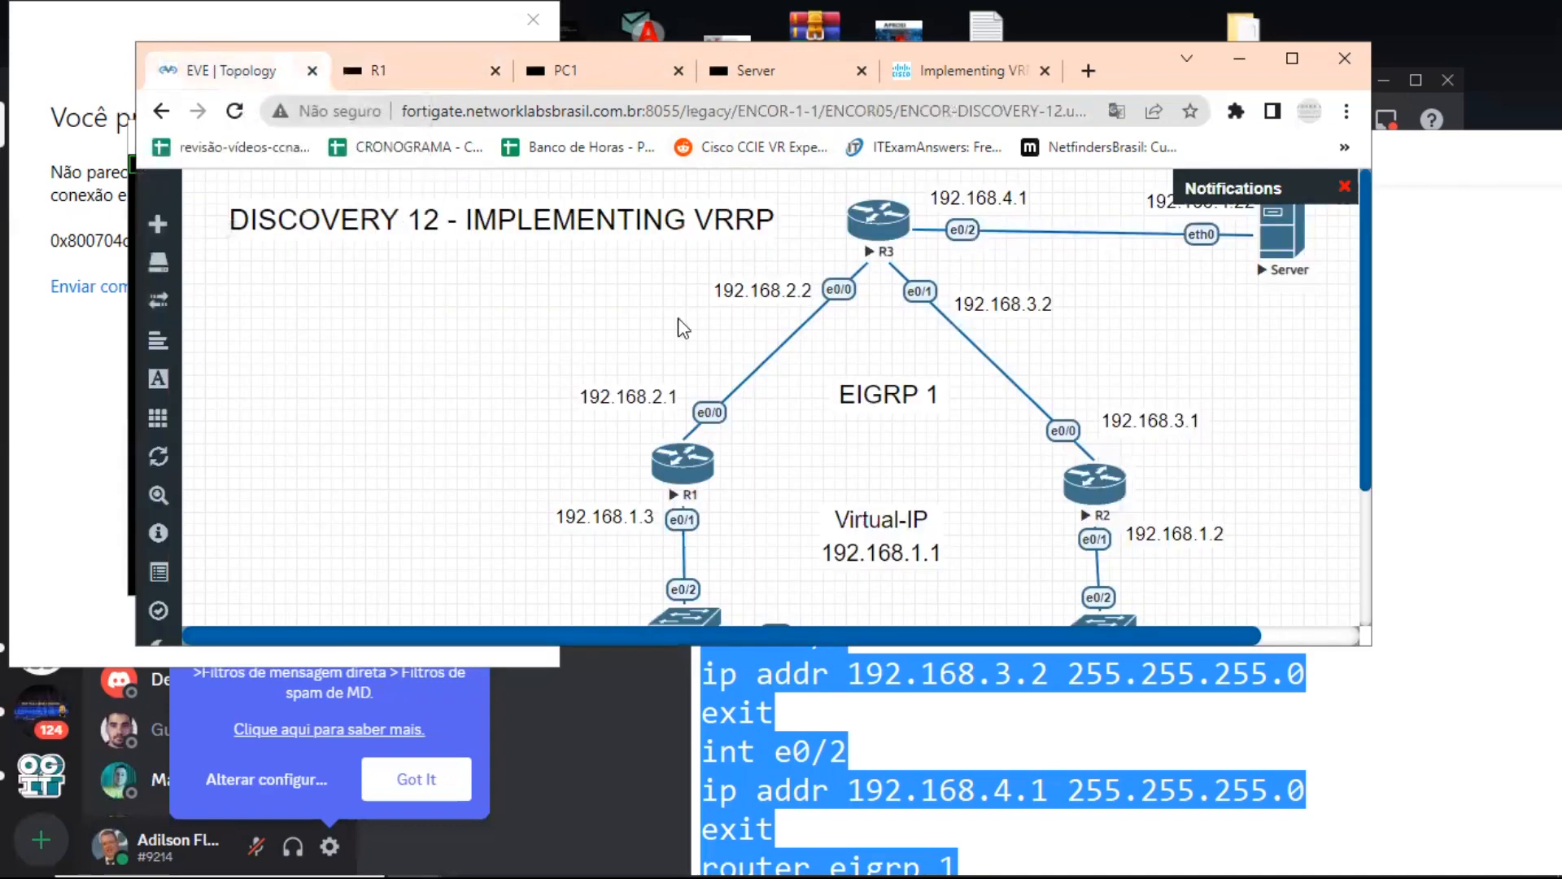
{"action": "left_click", "coordinate": [1293, 57]}
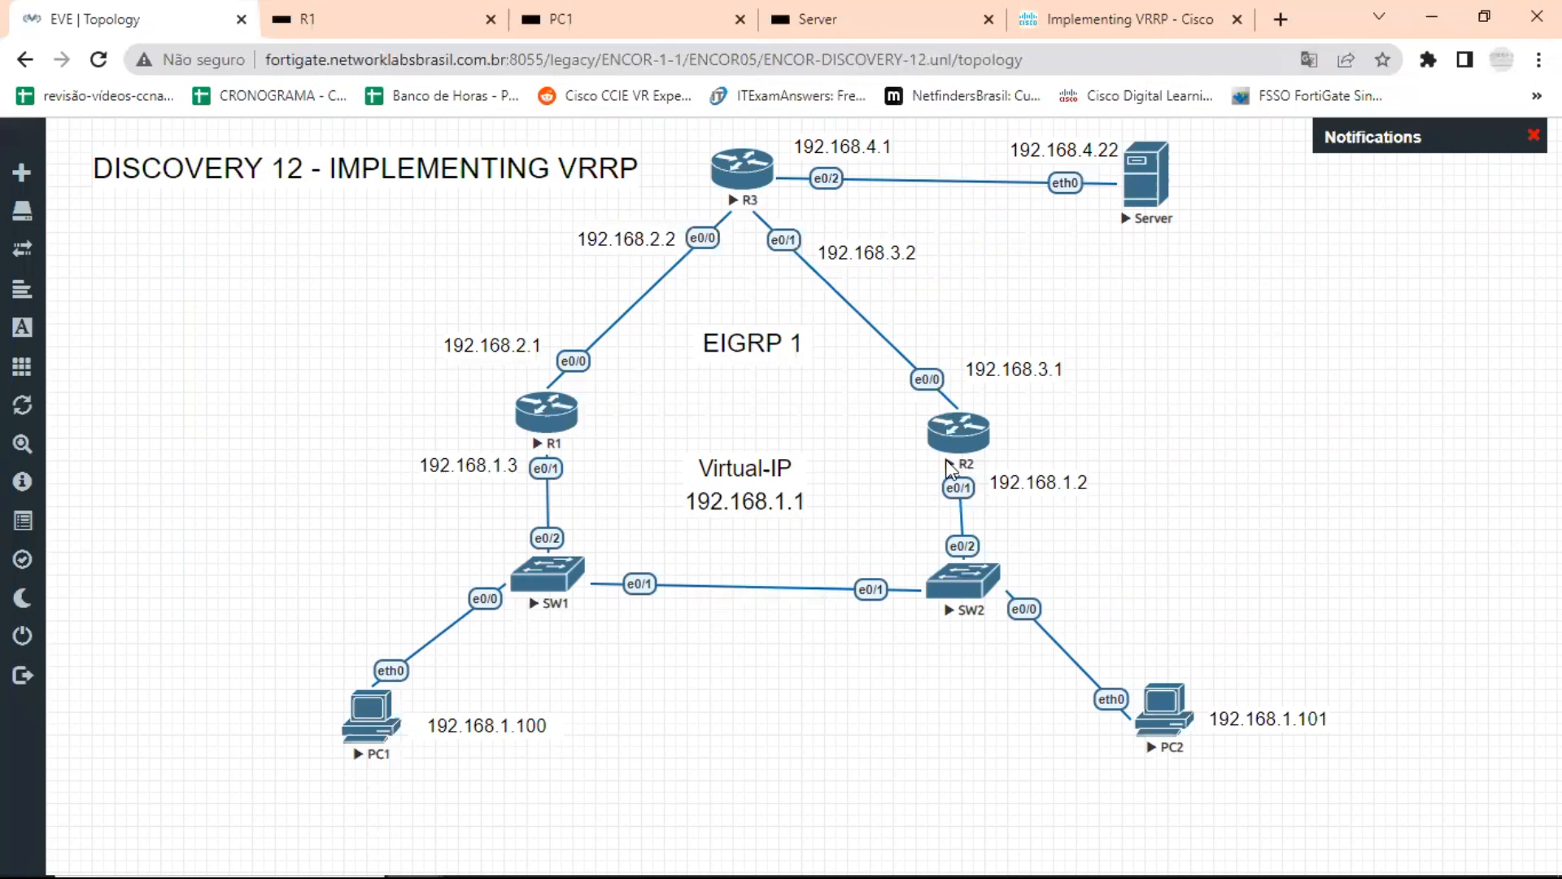
{"action": "left_click", "coordinate": [957, 436]}
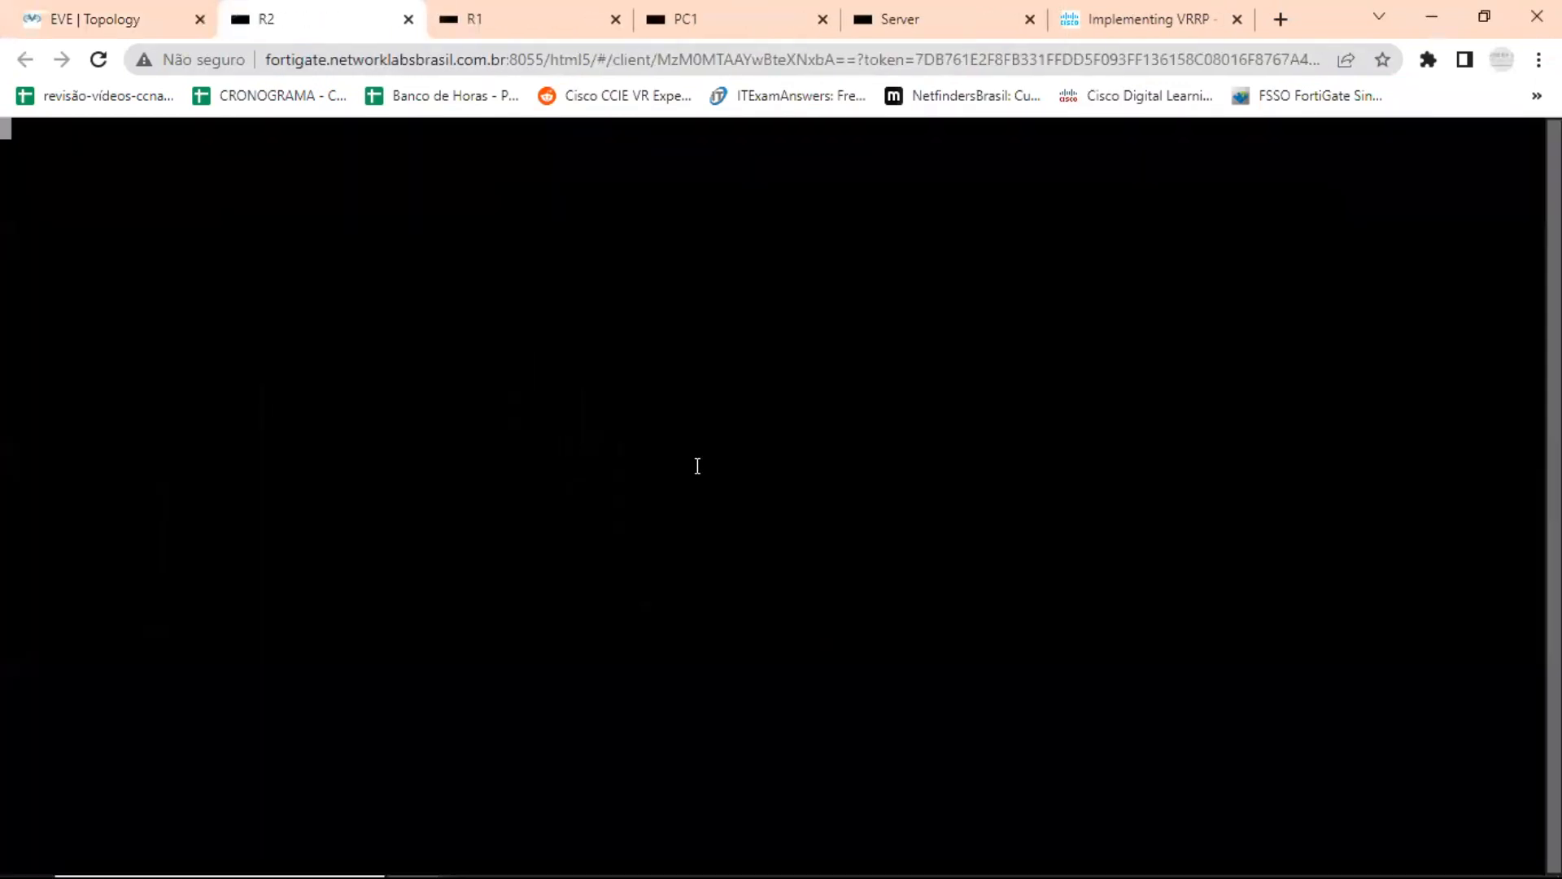
{"action": "key", "text": "Return"}
{"action": "key", "text": "Return"}
{"action": "key", "text": "Return"}
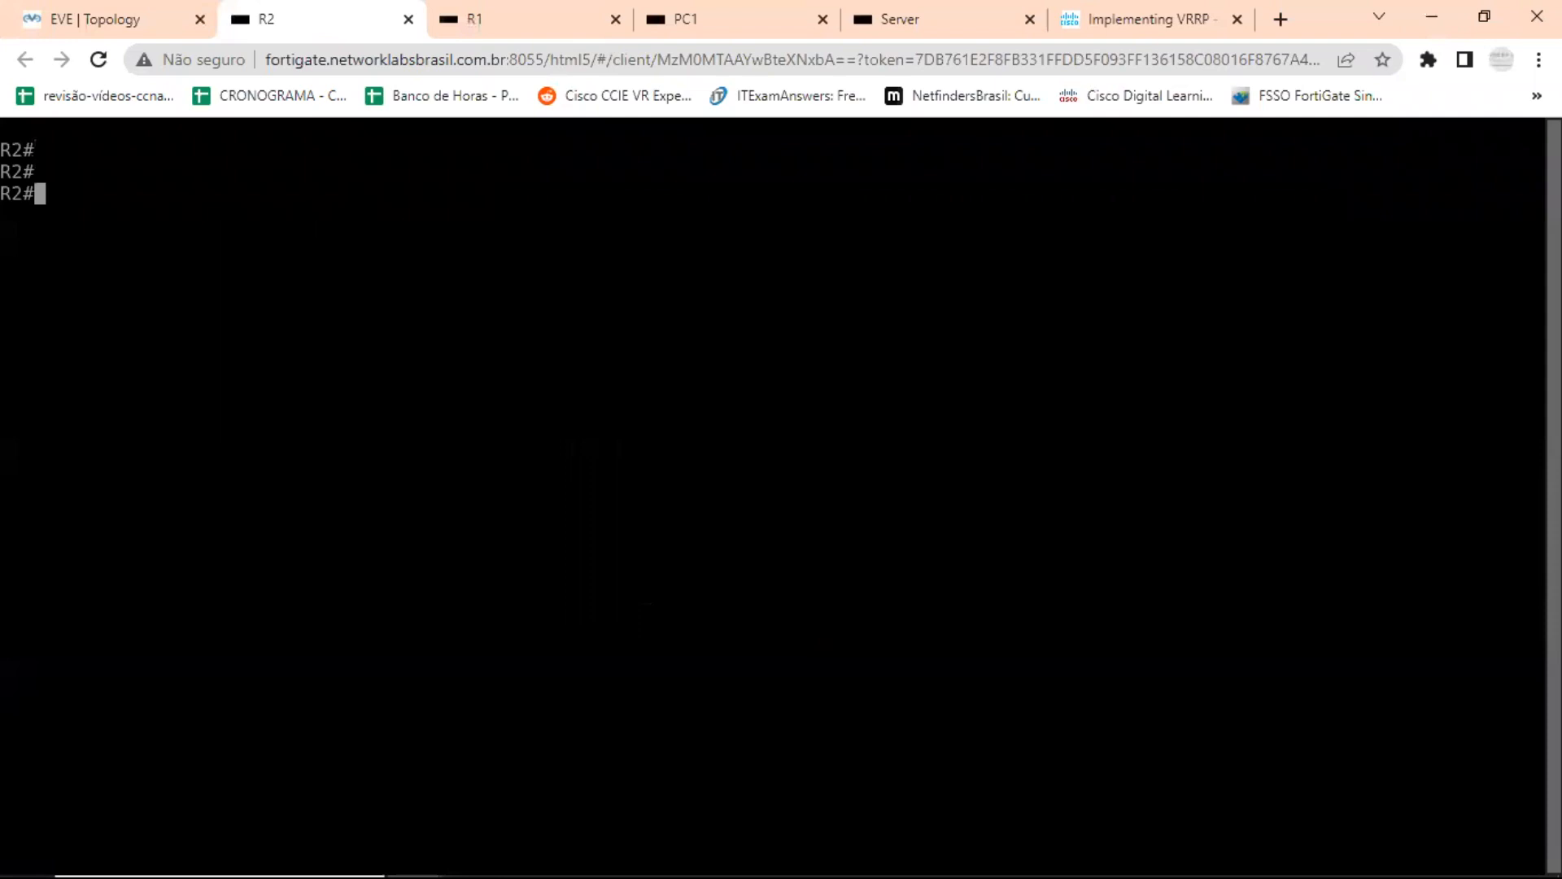
{"action": "type", "text": "conf t"}
{"action": "key", "text": "Return"}
{"action": "type", "text": "int e0/1"}
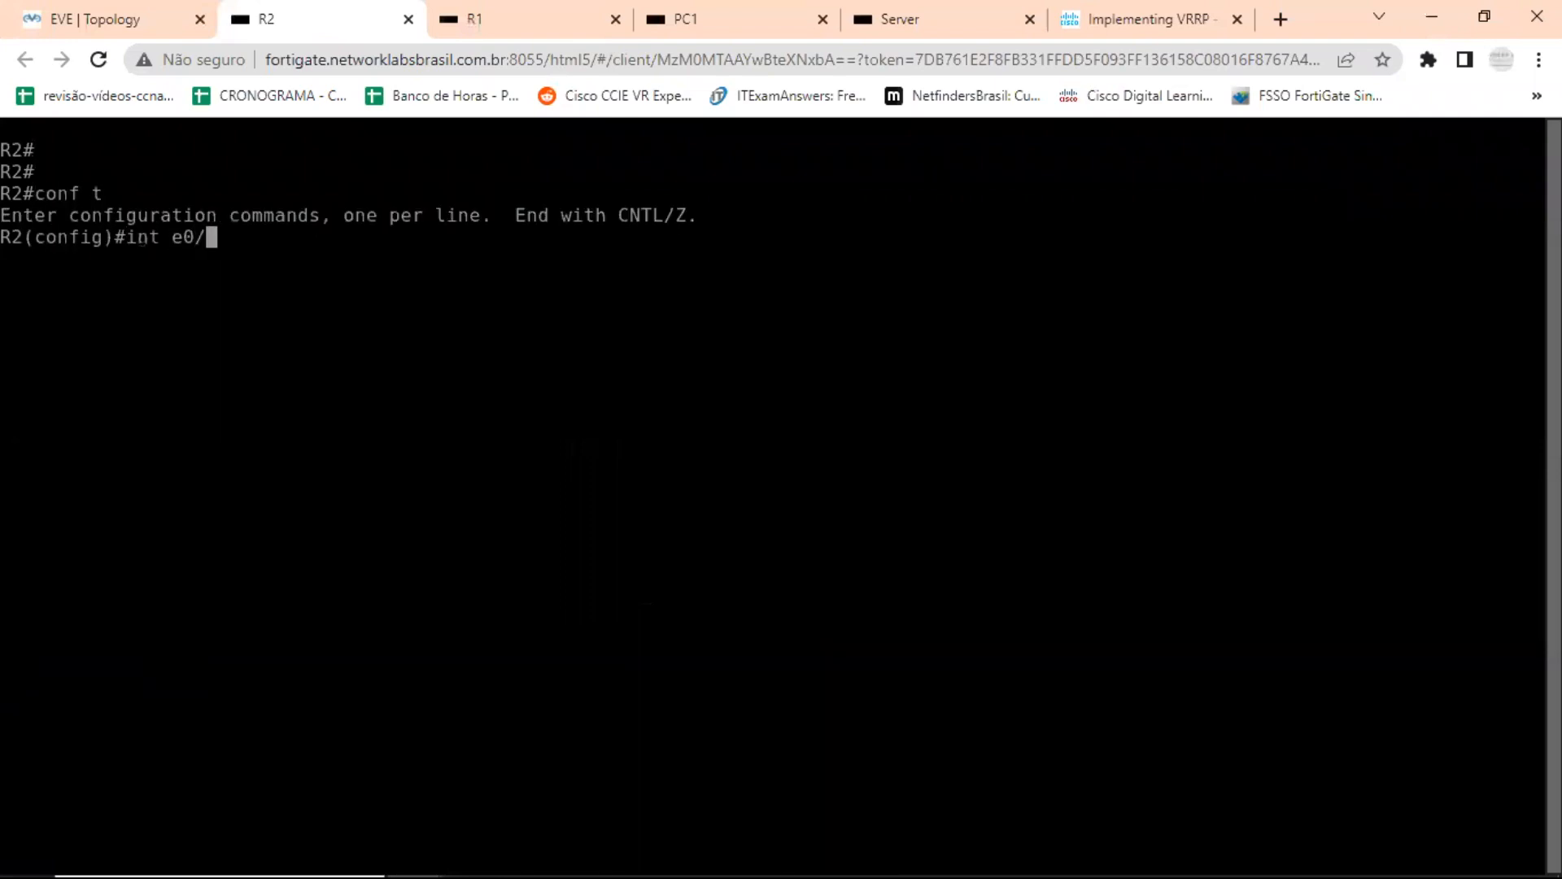
{"action": "key", "text": "Return"}
Enable VRRP group 1 on R2's e0/1 with virtual IP 192.168.1.1.
{"action": "type", "text": "vrr"}
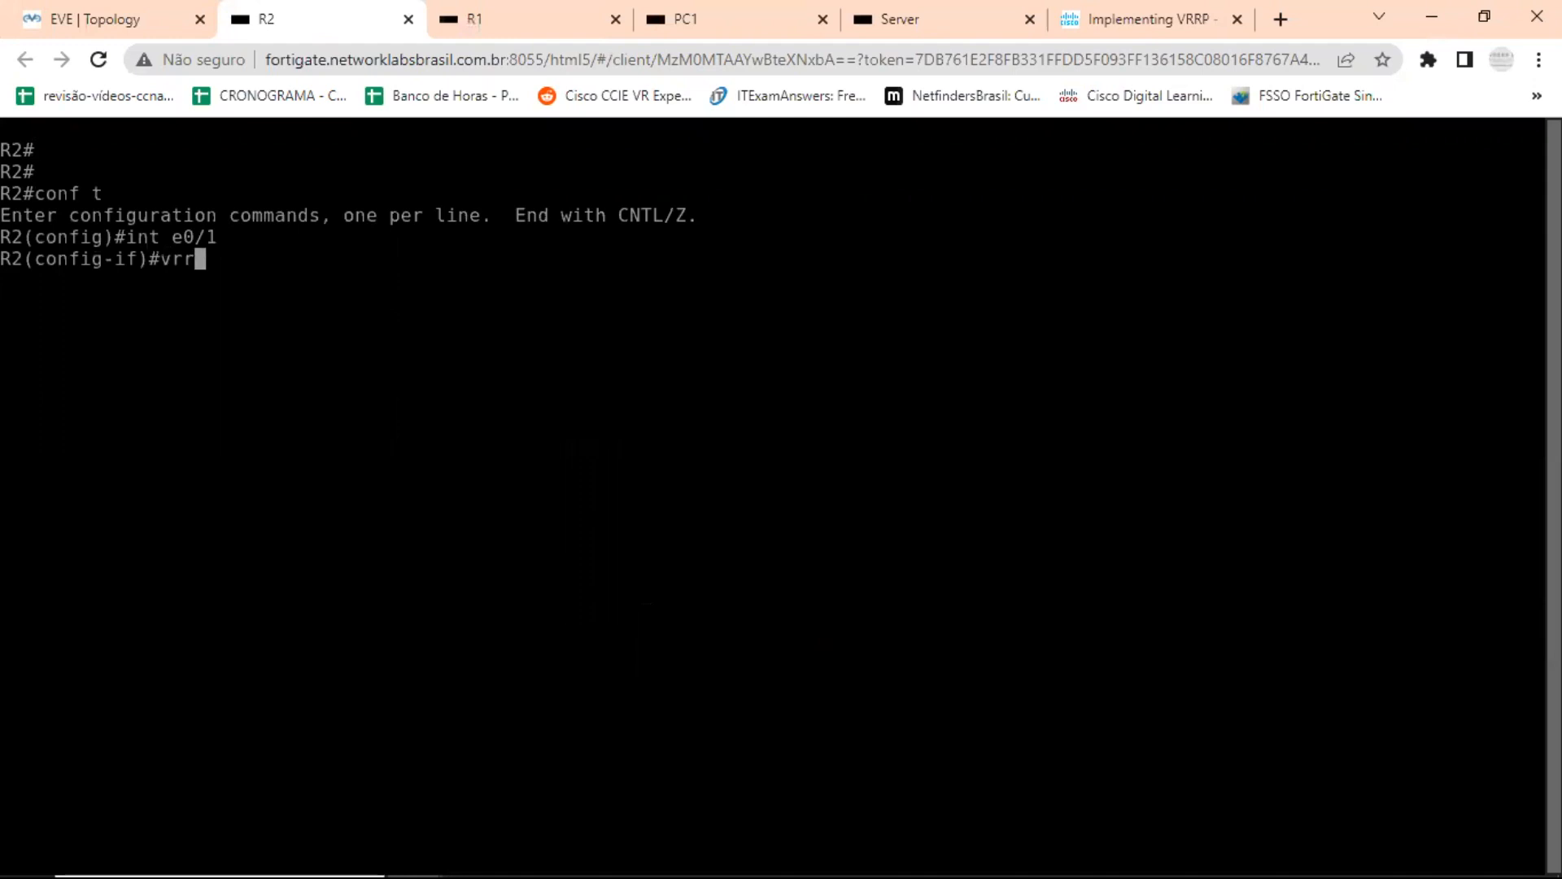
{"action": "key", "text": "Tab"}
{"action": "type", "text": "1 "}
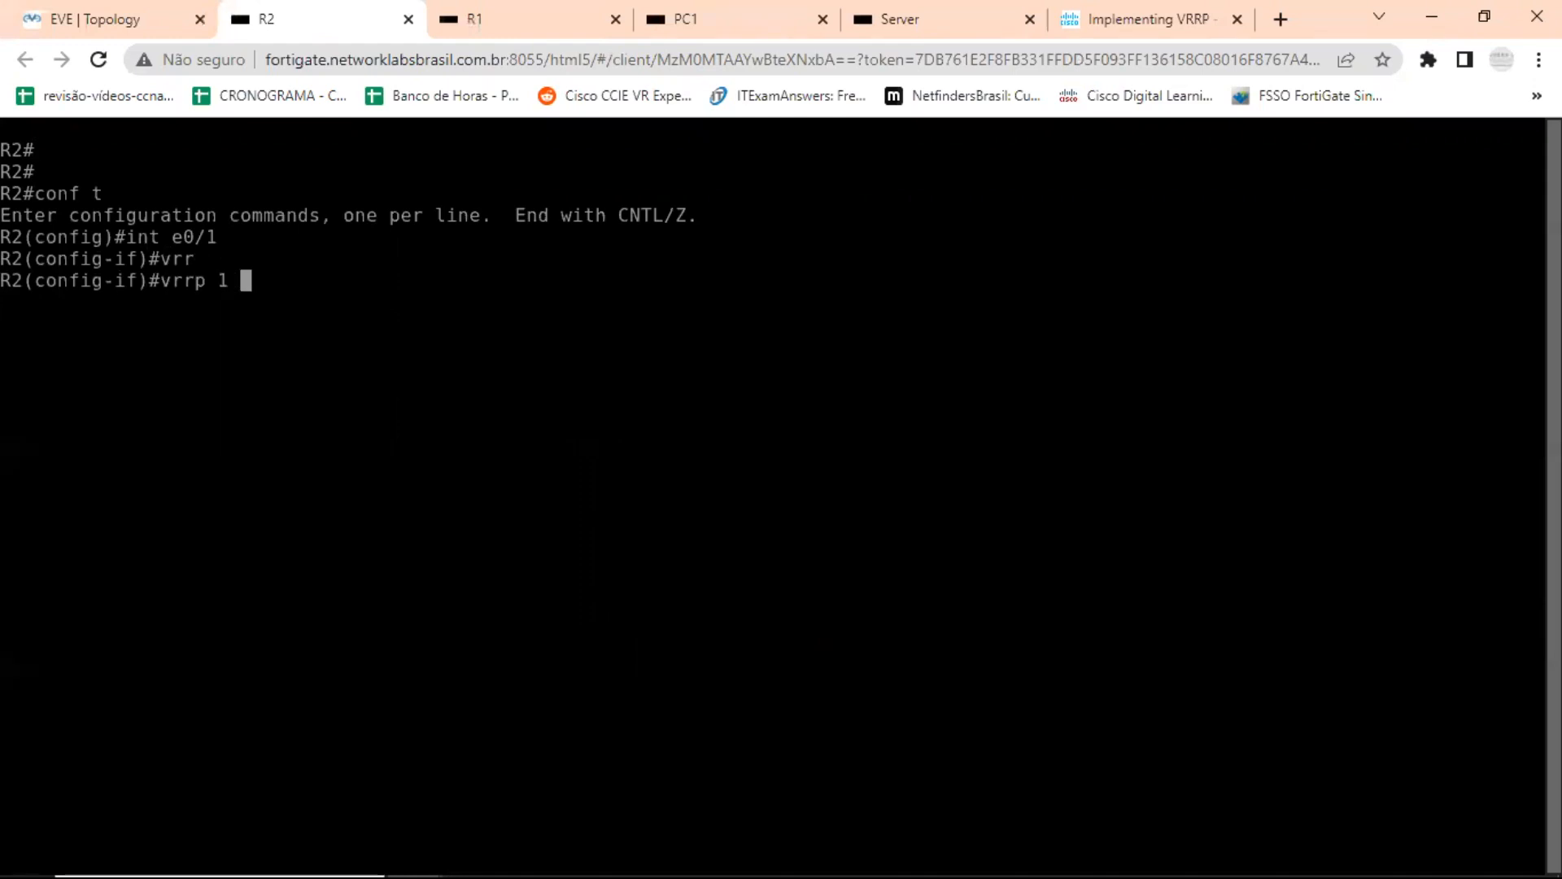
{"action": "type", "text": "ip 192.168.1.1"}
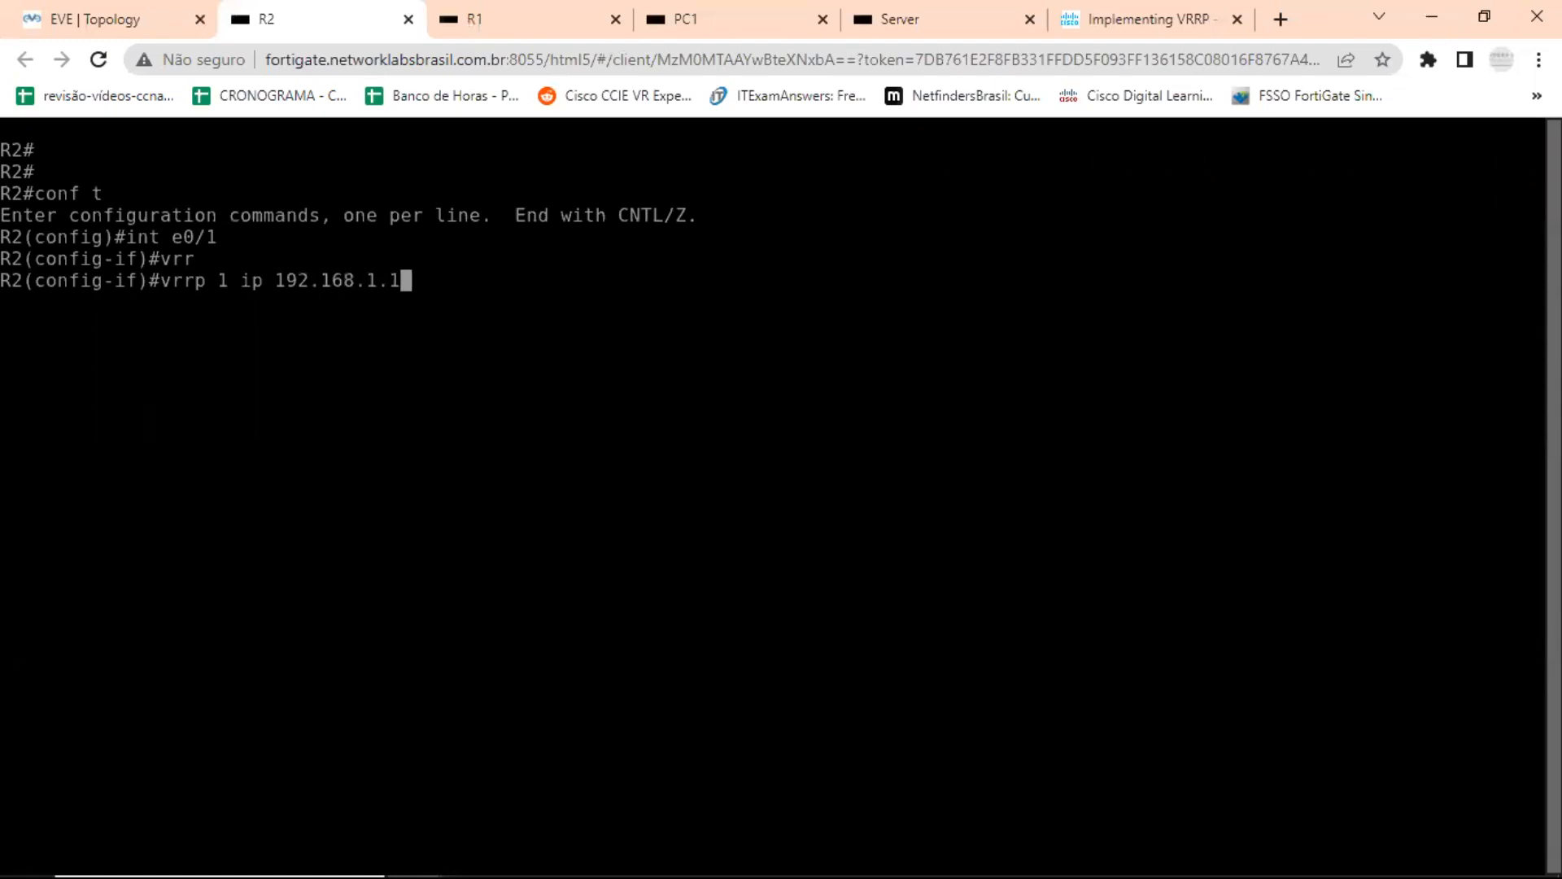
{"action": "key", "text": "Return"}
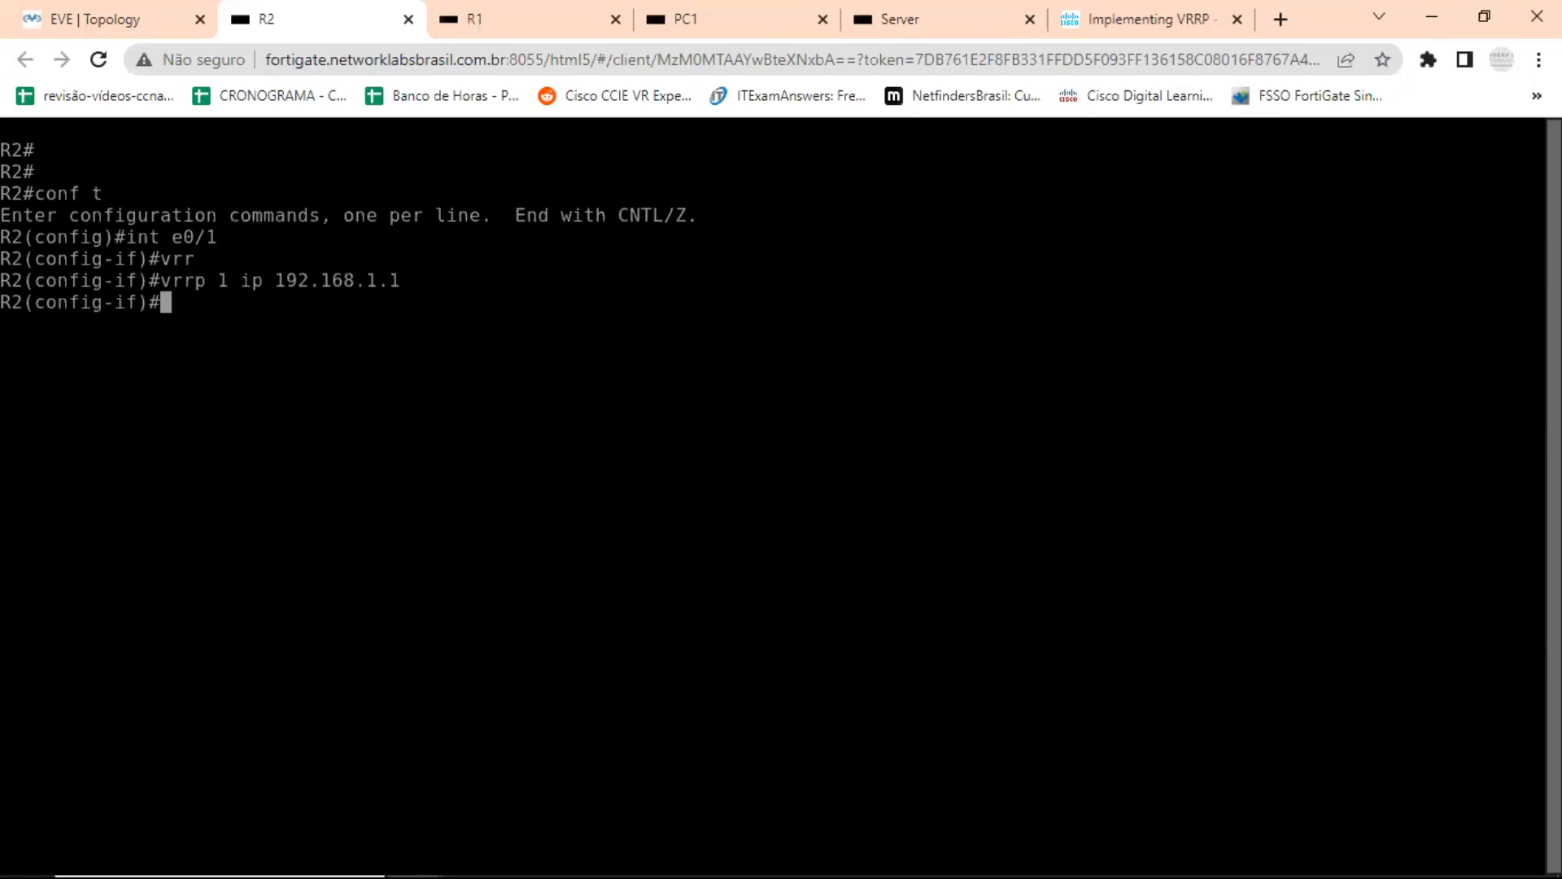
Leave configuration mode on R2 and list the brief VRRP status with show vrrp brief.
{"action": "key", "text": "ctrl+z"}
{"action": "key", "text": "Return"}
{"action": "type", "text": "sh"}
{"action": "key", "text": "Tab"}
{"action": "type", "text": "vrr"}
{"action": "key", "text": "Tab"}
{"action": "type", "text": "br"}
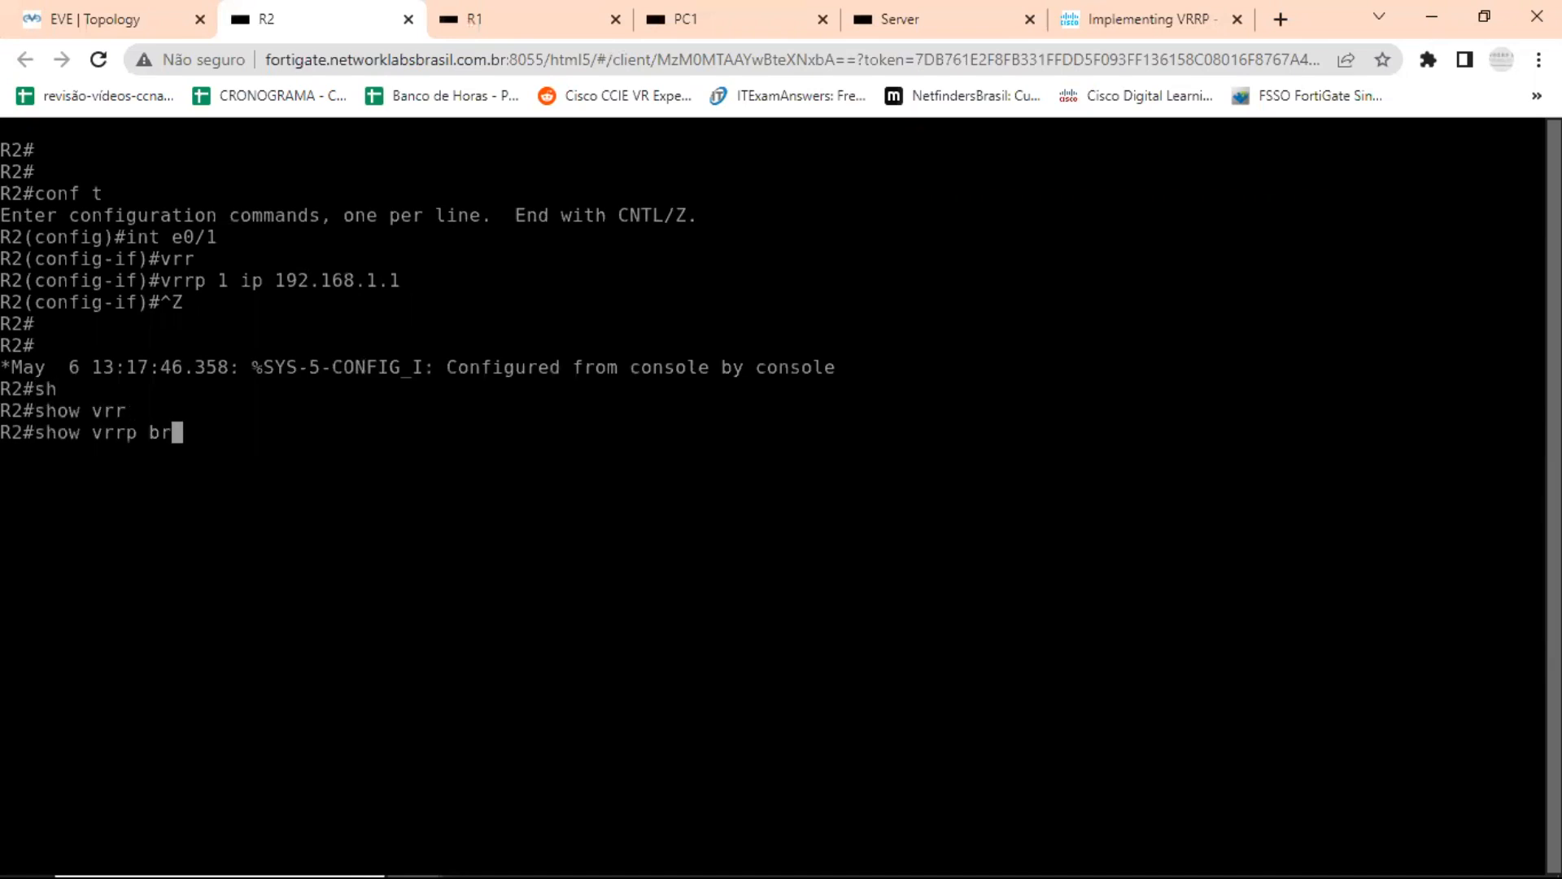
{"action": "key", "text": "Tab"}
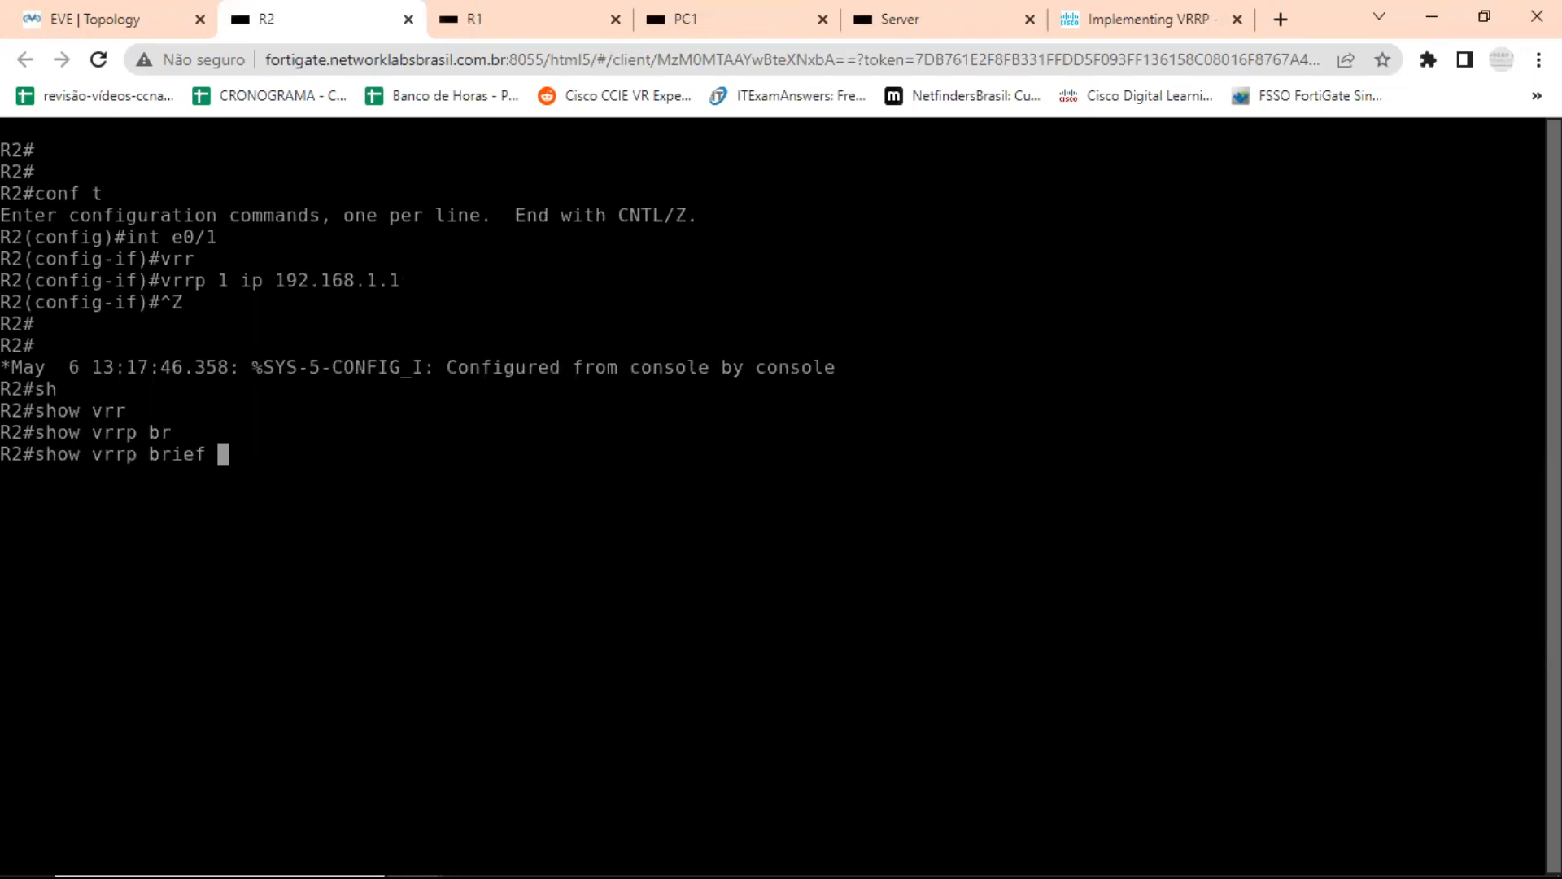
{"action": "key", "text": "Return"}
{"action": "key", "text": "Return"}
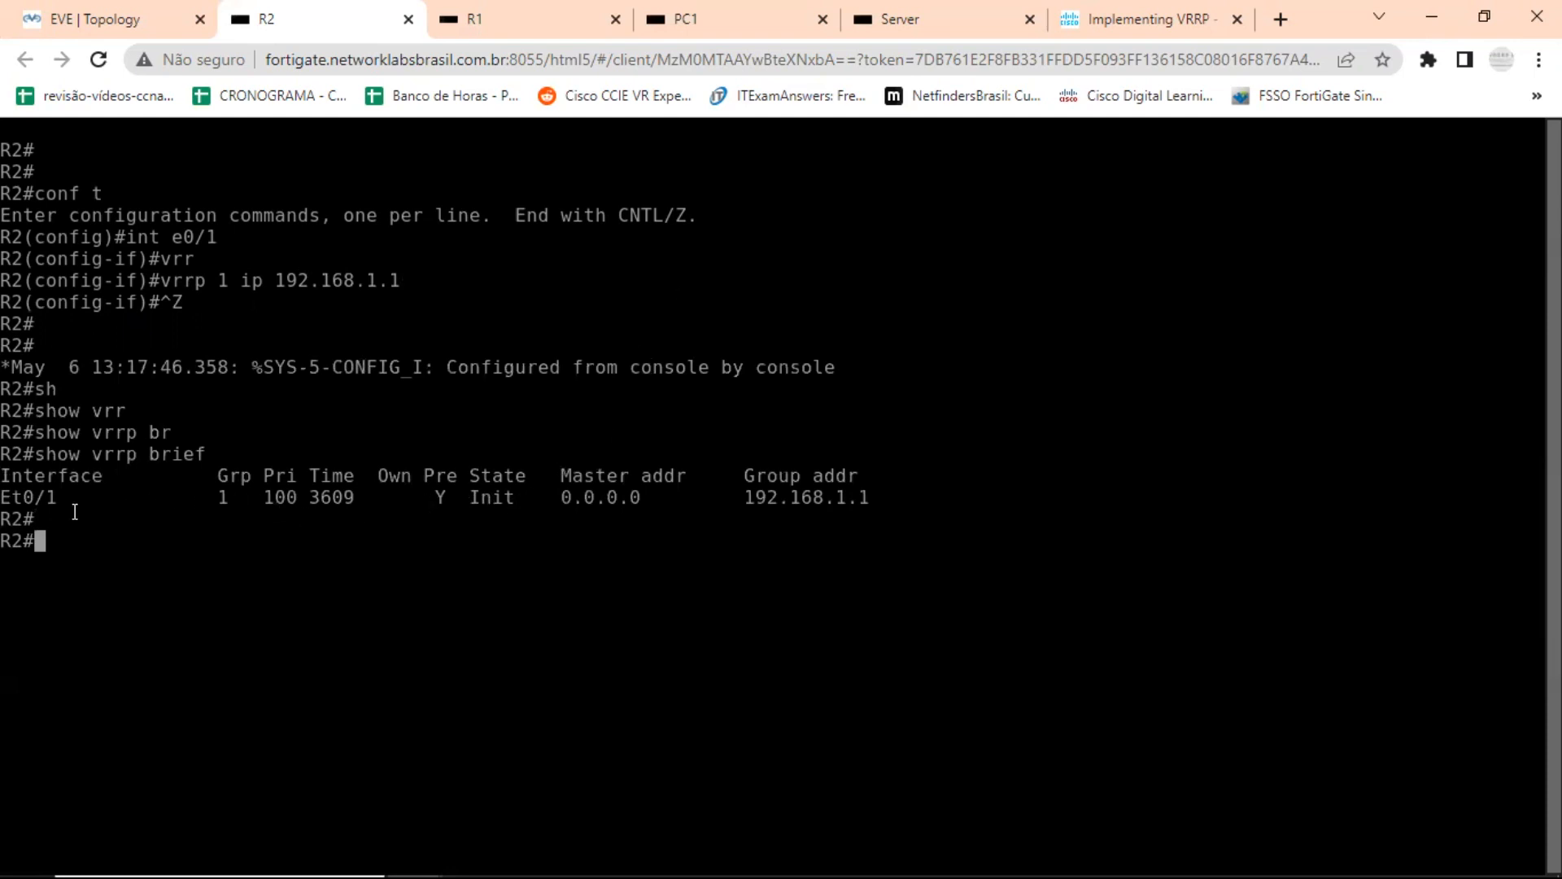
Examine the group, priority, state and master address of Et0/1 in R2's brief VRRP output.
{"action": "left_click_drag", "start_coordinate": [225, 490], "coordinate": [267, 491]}
{"action": "left_click_drag", "start_coordinate": [285, 499], "coordinate": [288, 500]}
{"action": "left_click_drag", "start_coordinate": [260, 491], "coordinate": [303, 487]}
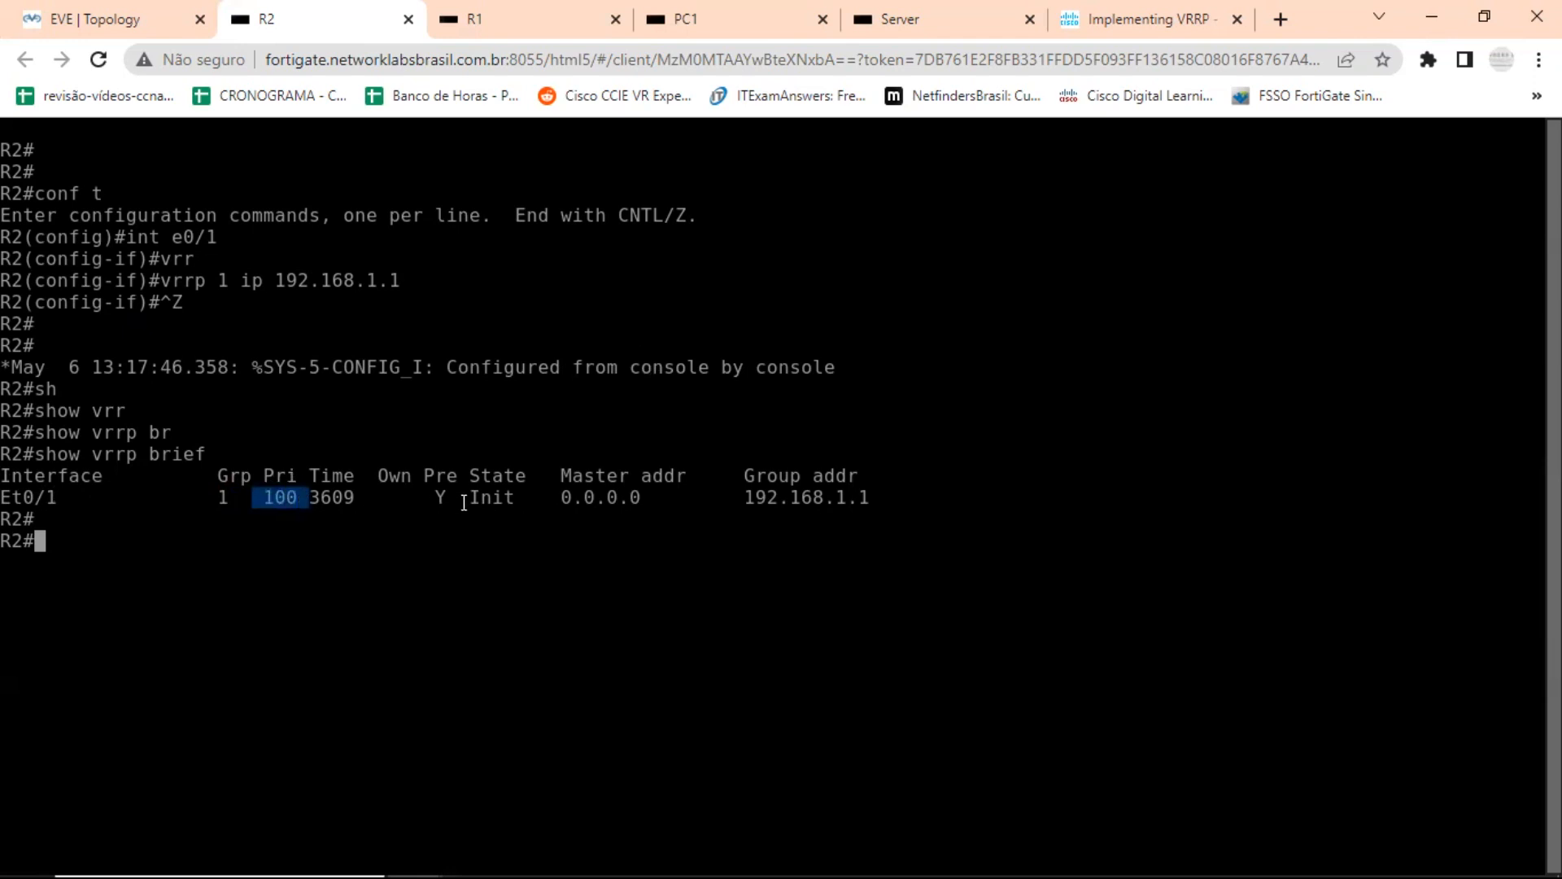
{"action": "left_click_drag", "start_coordinate": [463, 498], "coordinate": [508, 498]}
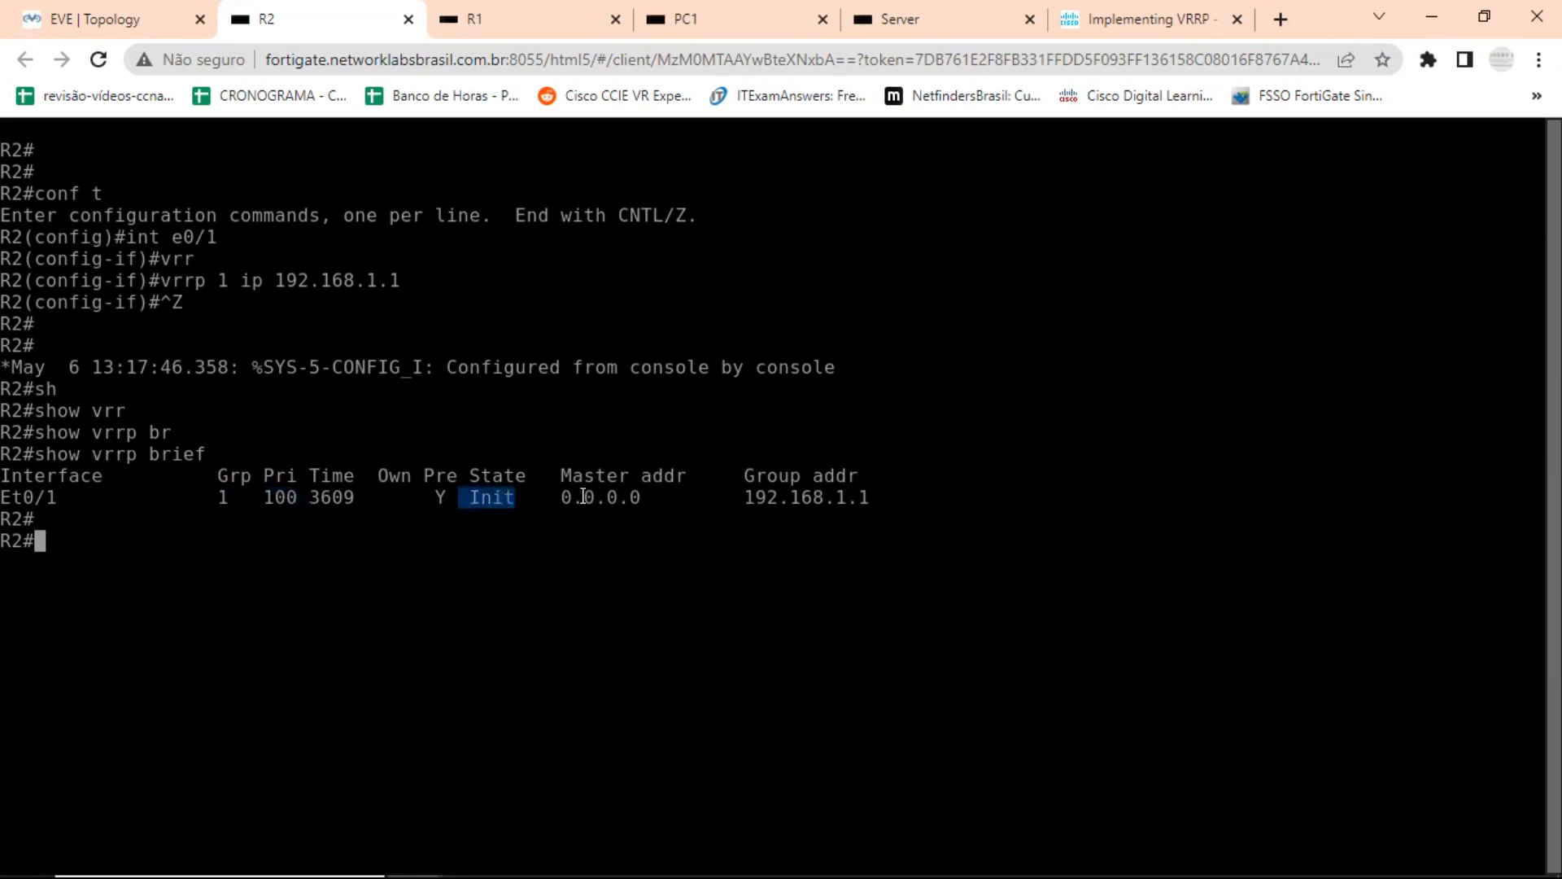
{"action": "left_click_drag", "start_coordinate": [550, 498], "coordinate": [654, 494]}
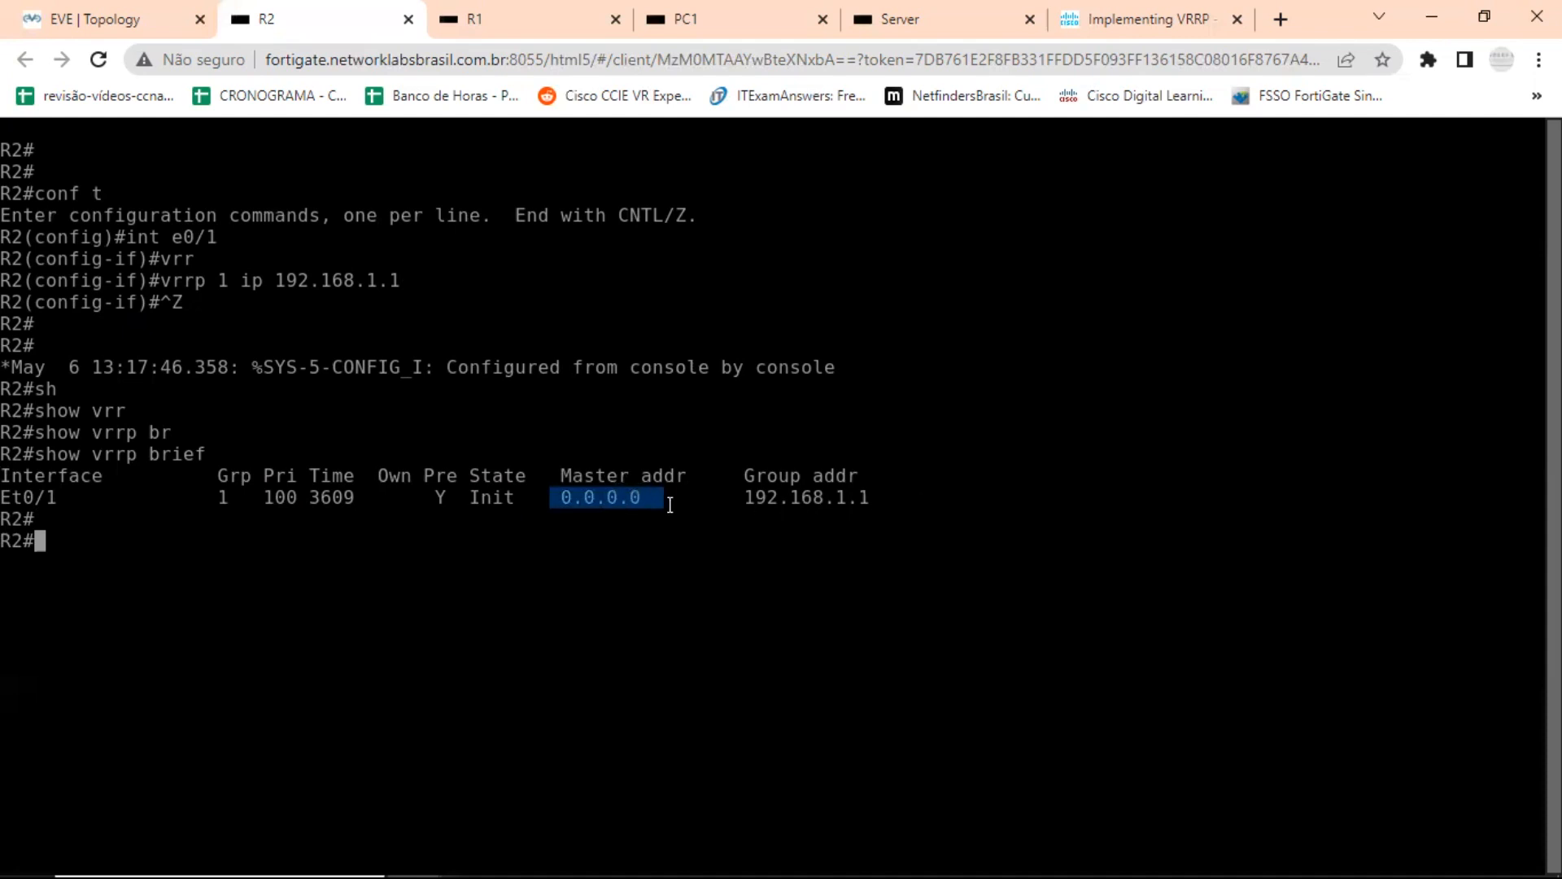
{"action": "left_click_drag", "start_coordinate": [465, 493], "coordinate": [579, 497]}
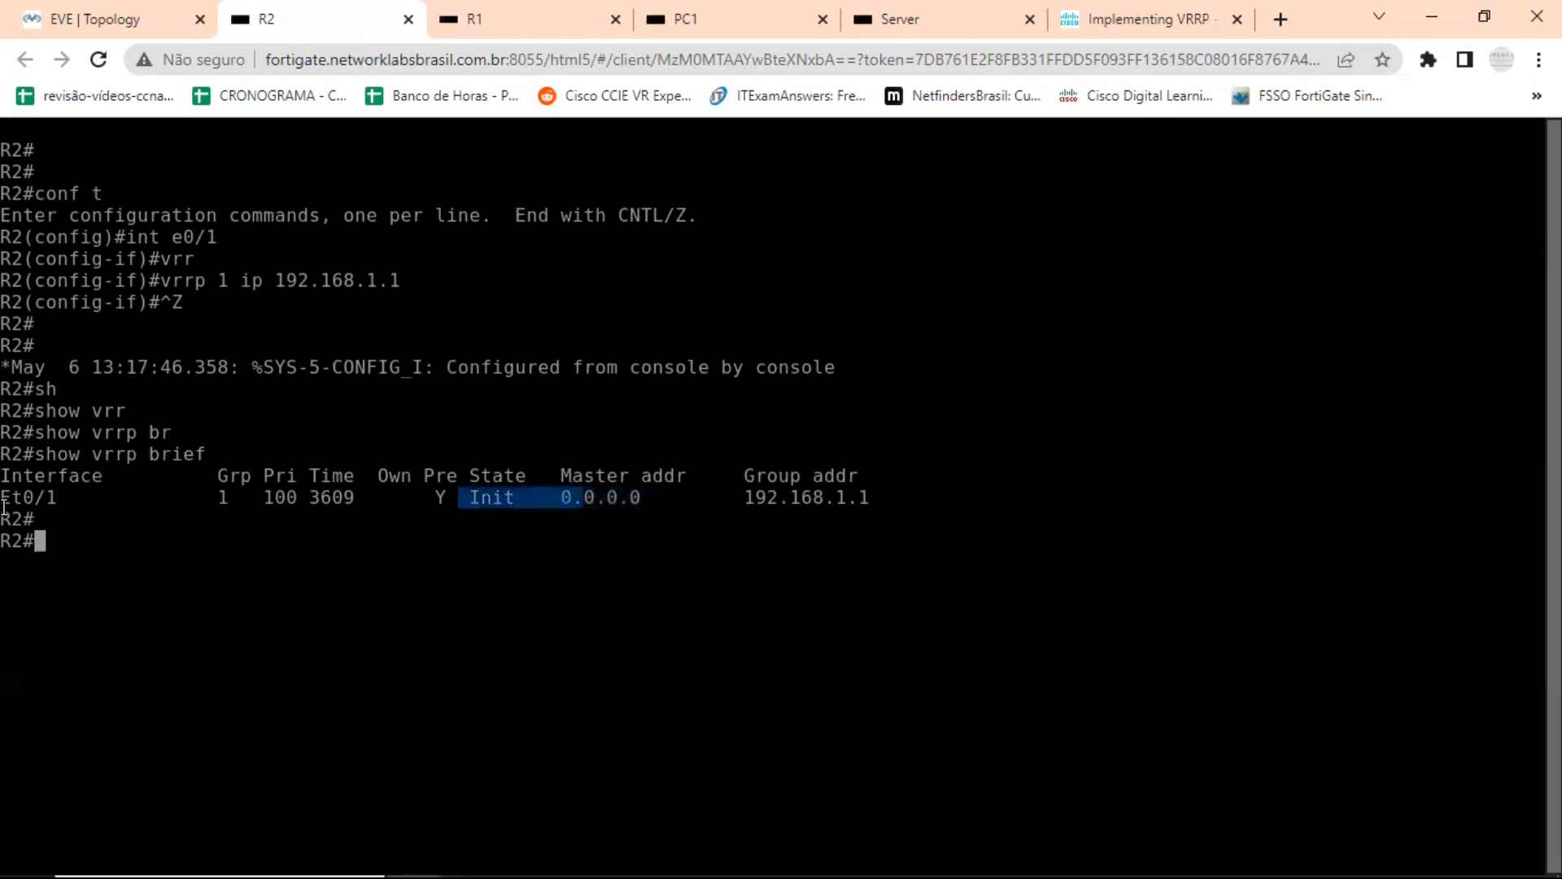
Run show vrrp brief twice more on R2 to recheck the VRRP state.
{"action": "key", "text": "Up"}
{"action": "key", "text": "Return"}
{"action": "key", "text": "Return"}
{"action": "key", "text": "Return"}
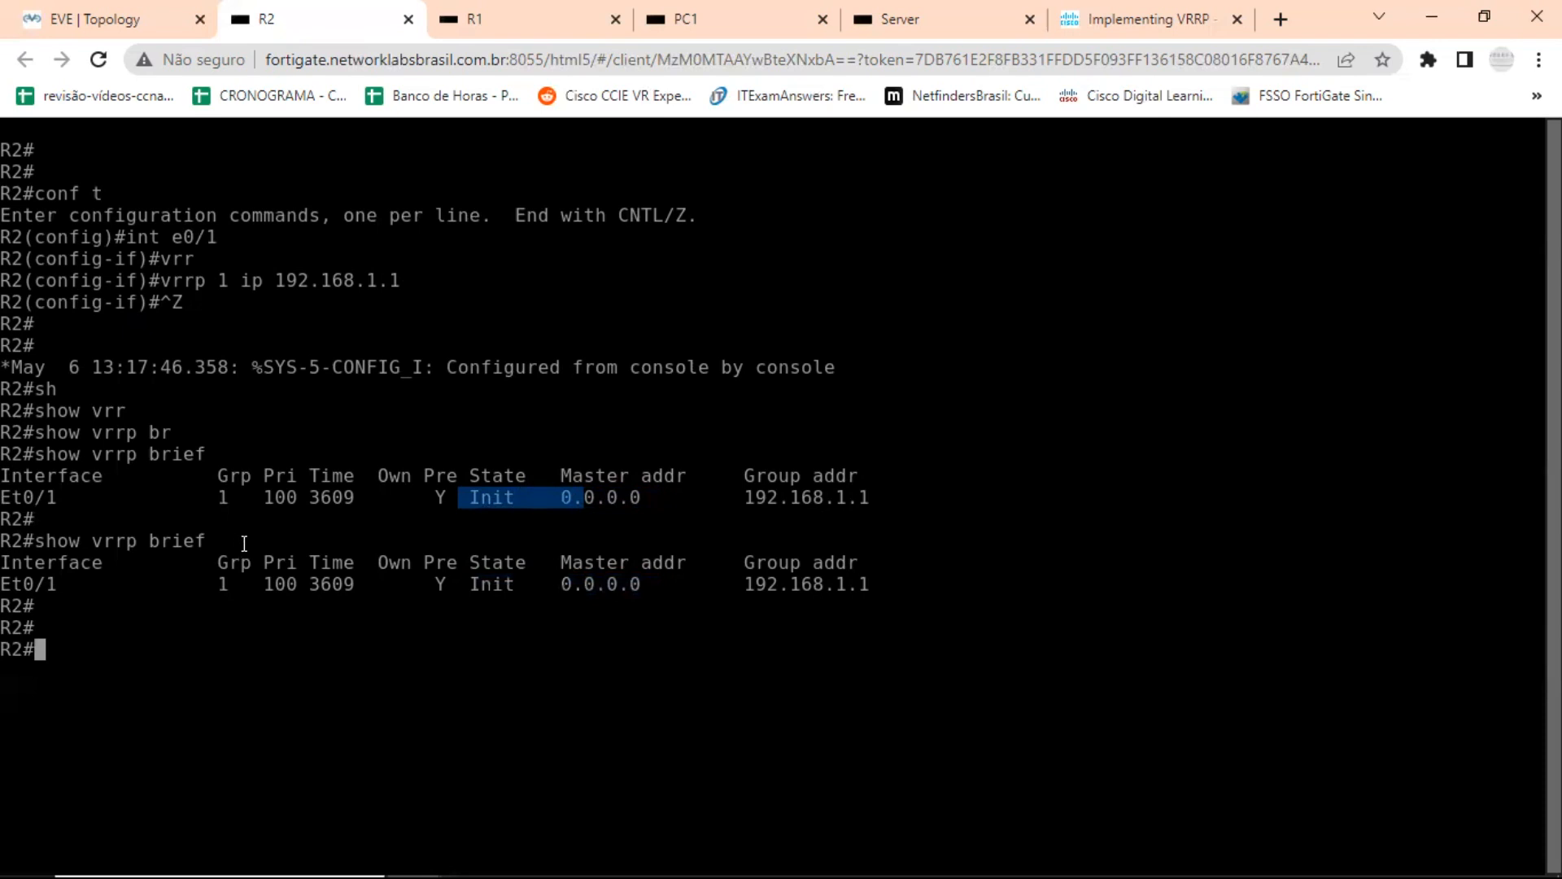
{"action": "key", "text": "Up"}
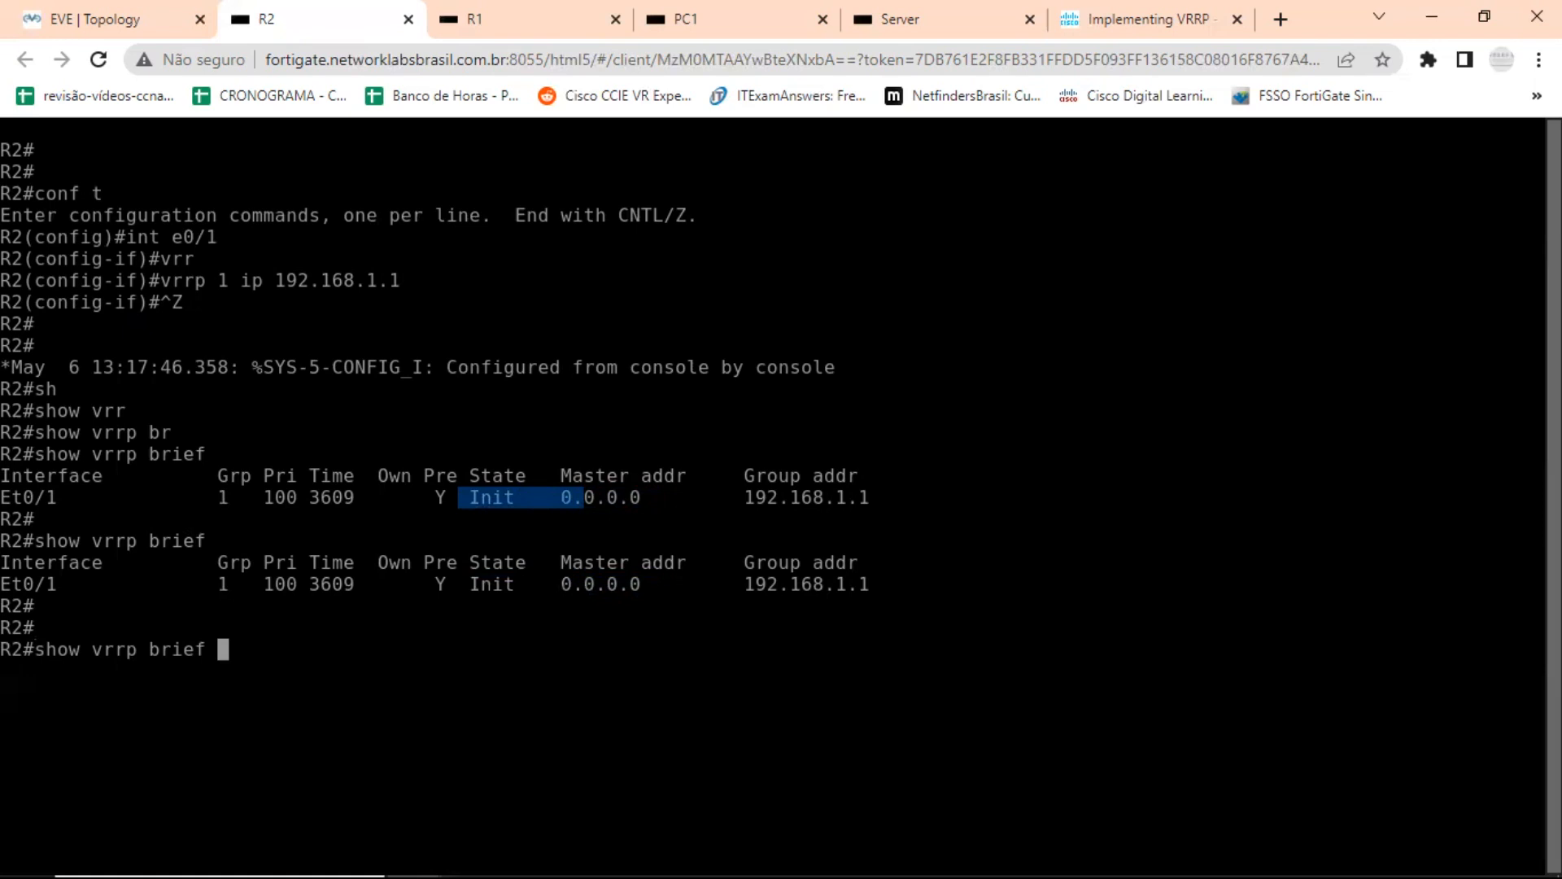
{"action": "key", "text": "Return"}
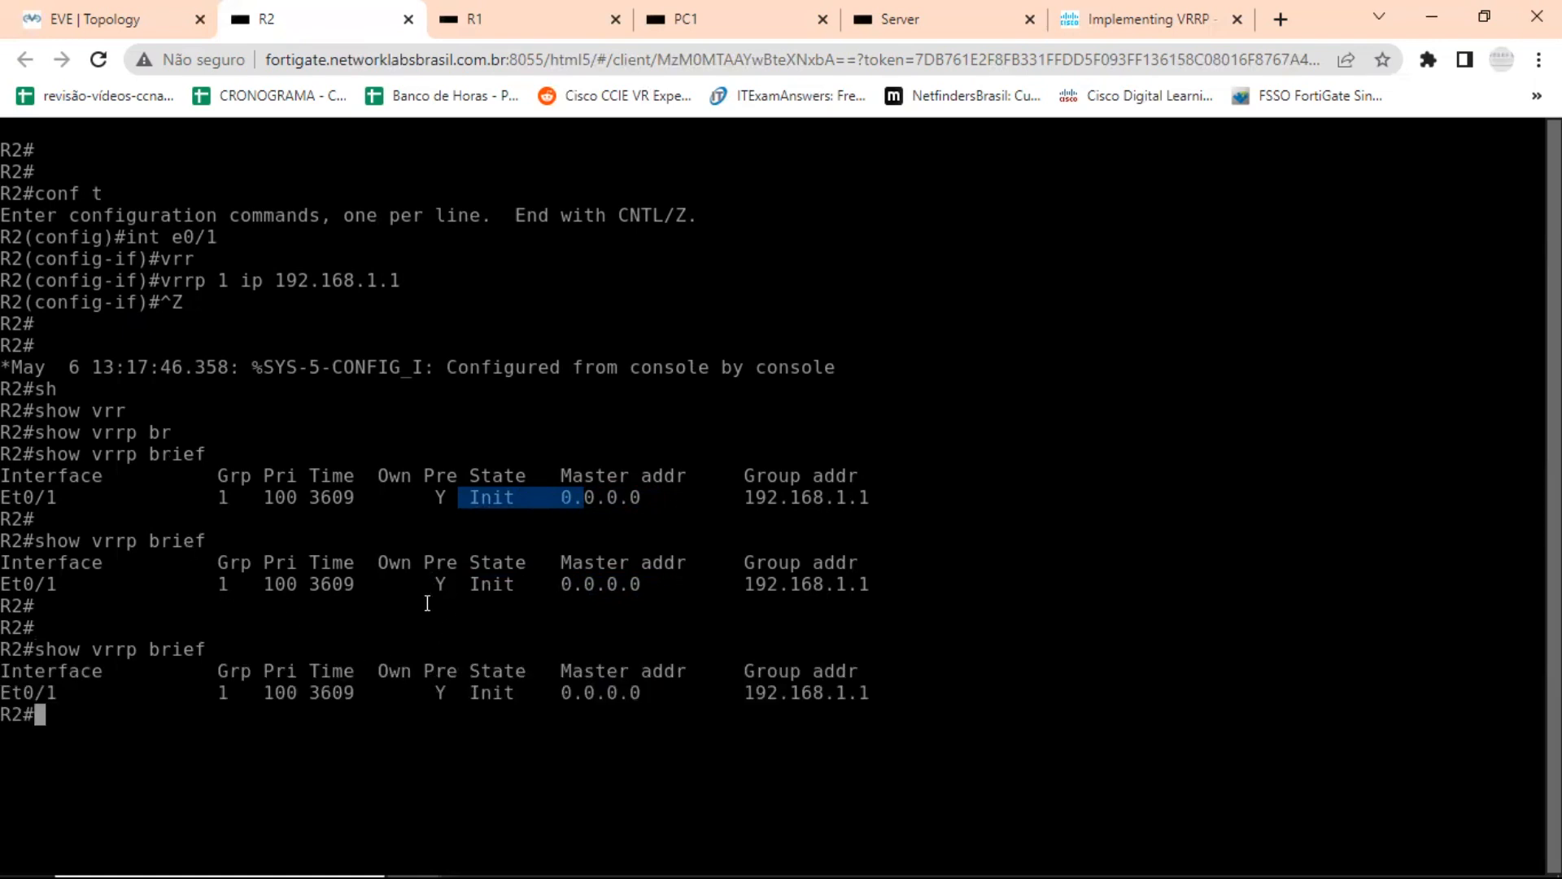
Examine the preemption column for Et0/1 in R2's brief VRRP outputs.
{"action": "left_click_drag", "start_coordinate": [429, 696], "coordinate": [448, 691]}
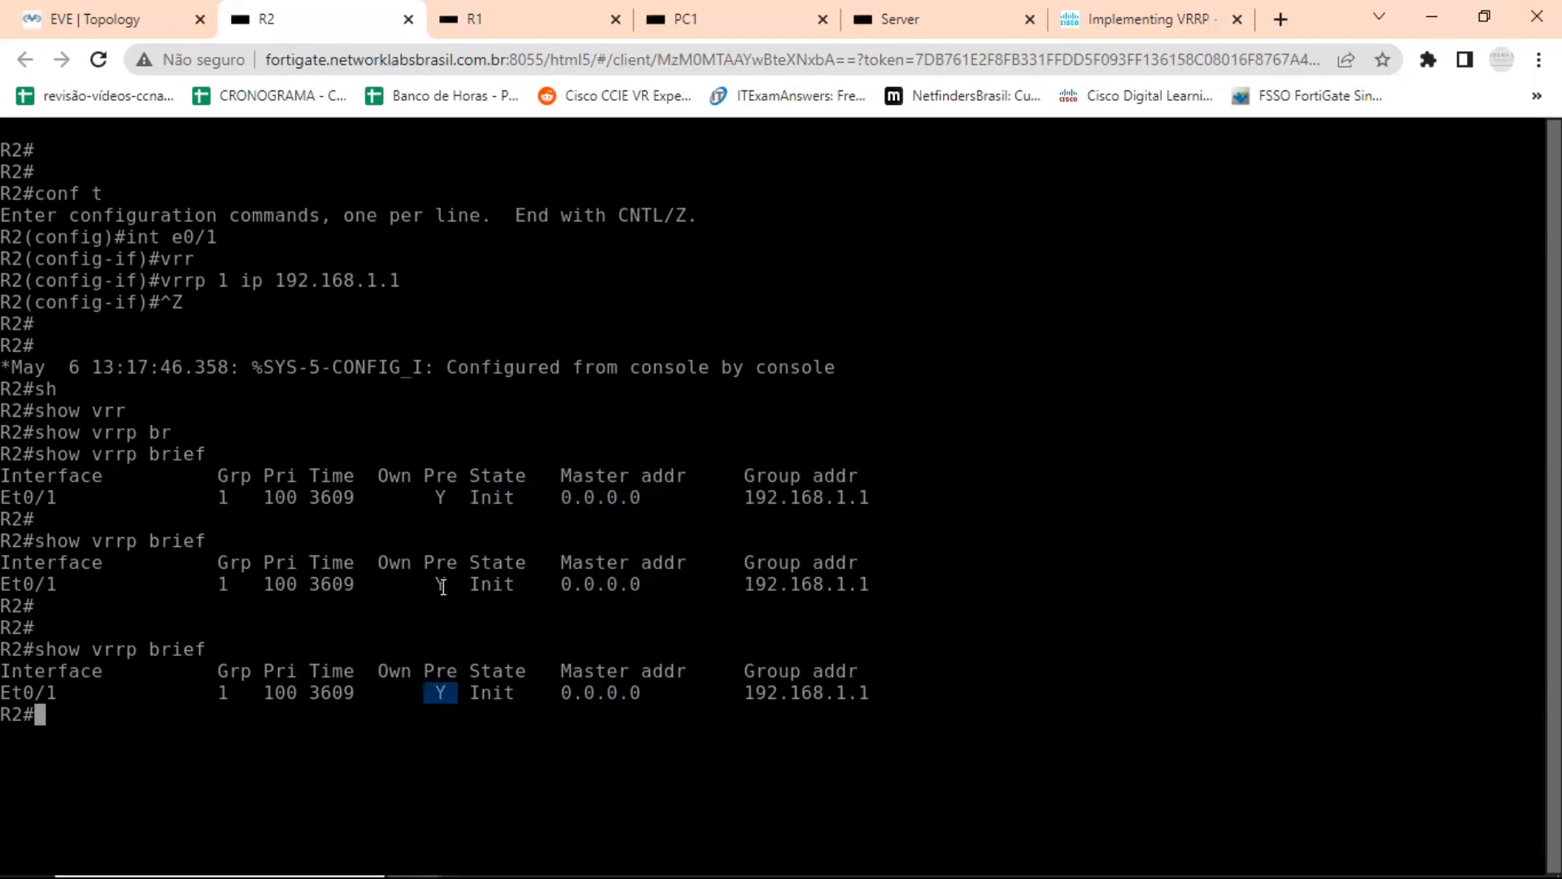
{"action": "left_click_drag", "start_coordinate": [425, 582], "coordinate": [442, 576]}
{"action": "mouse_move", "coordinate": [424, 477]}
{"action": "left_mouse_down"}
{"action": "mouse_move", "coordinate": [457, 479]}
{"action": "mouse_move", "coordinate": [431, 498]}
{"action": "left_mouse_up"}
{"action": "left_click_drag", "start_coordinate": [446, 583], "coordinate": [425, 580]}
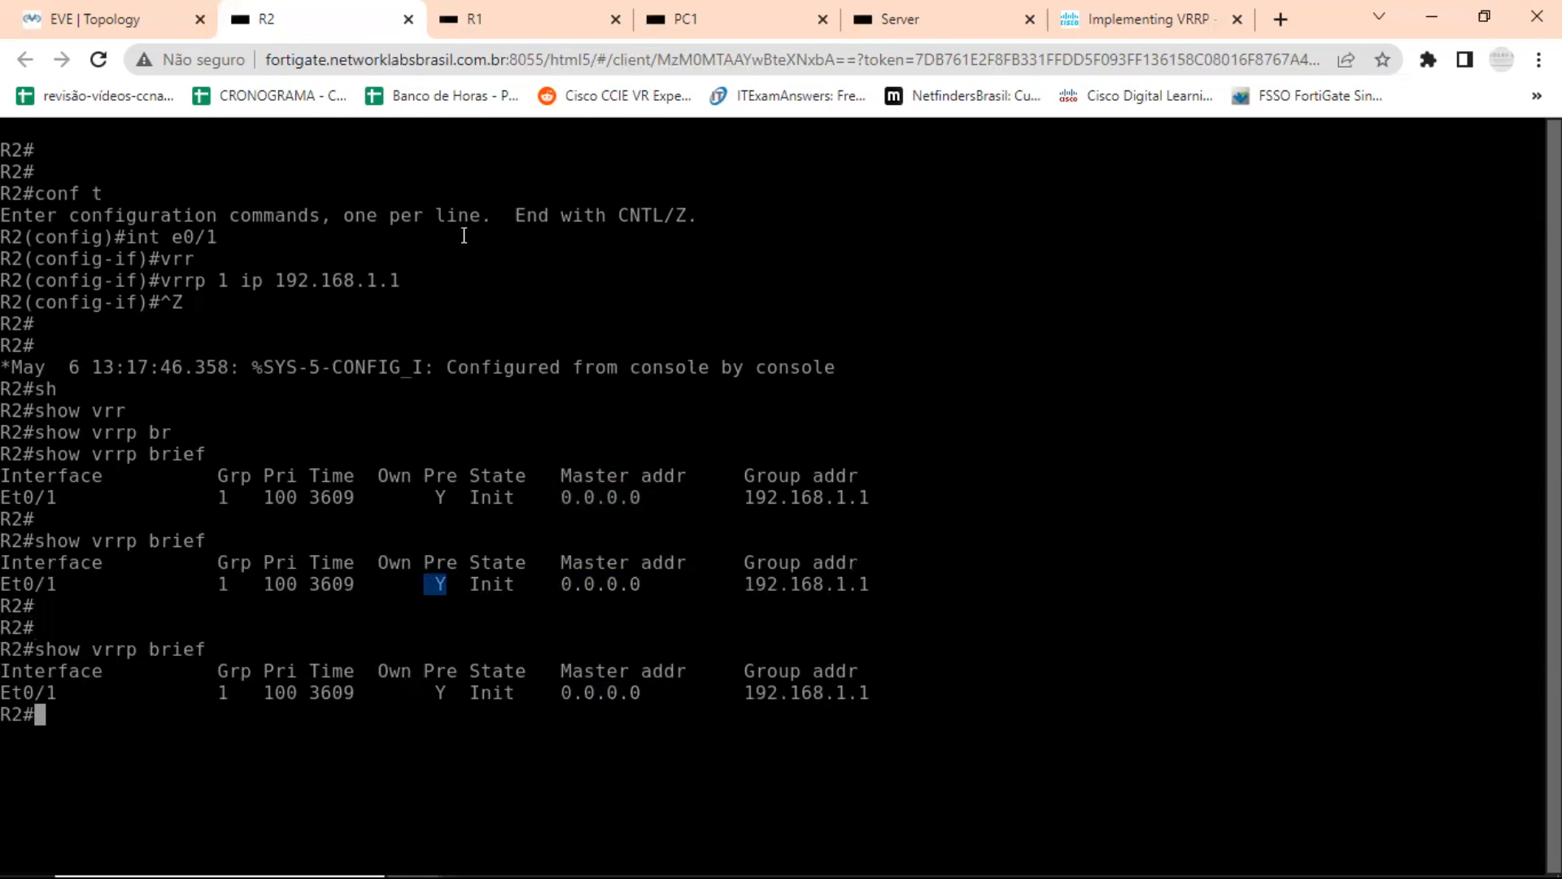
Check the addressing in the topology, open R1's console and leave its interface configuration mode.
{"action": "left_click", "coordinate": [559, 13]}
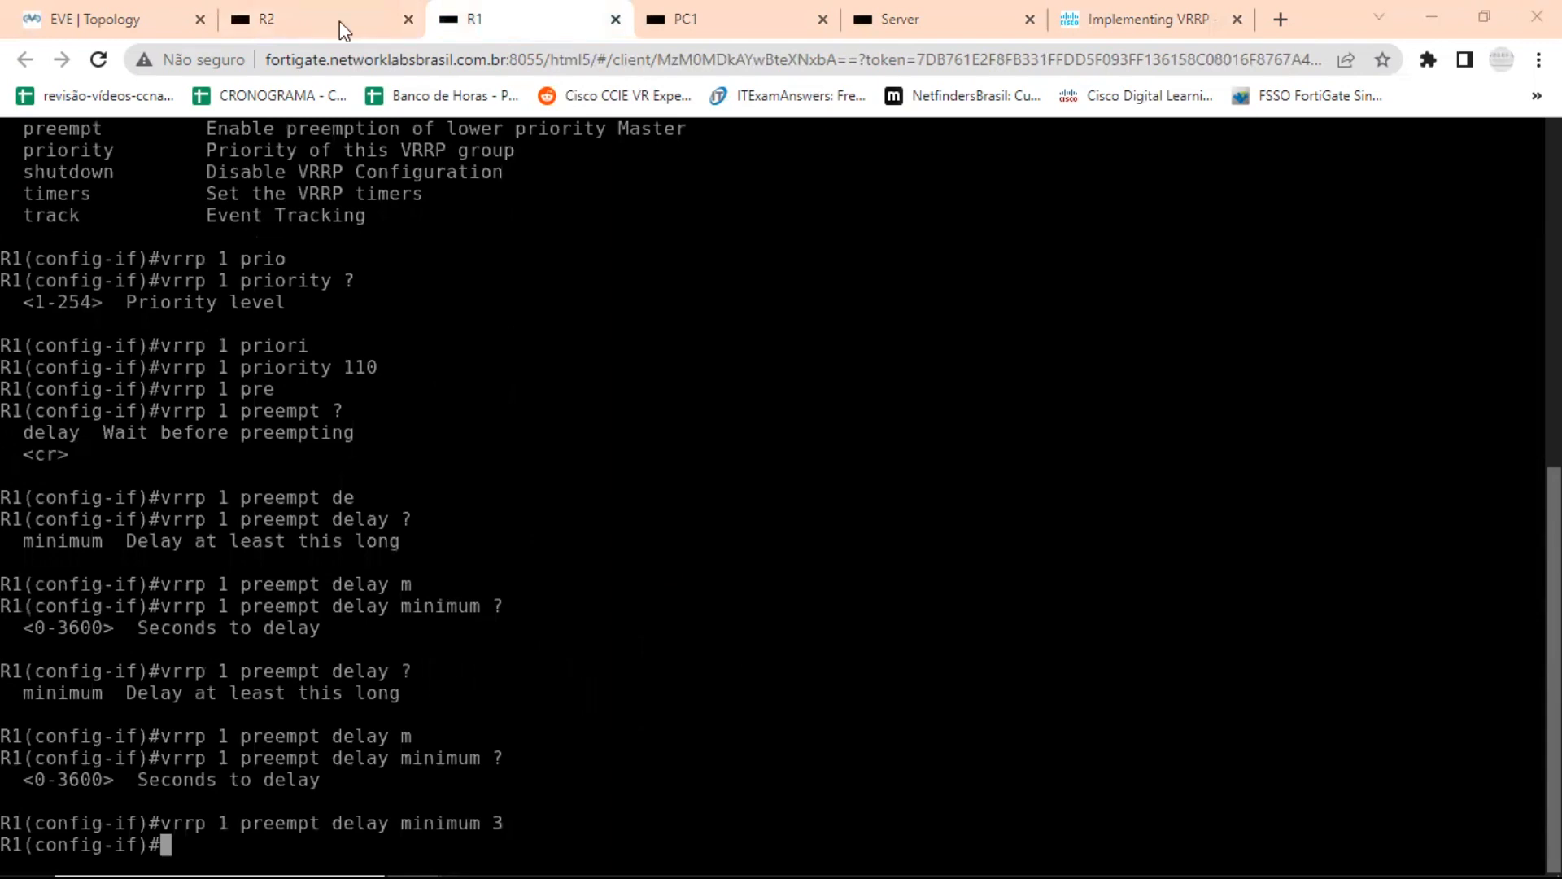
{"action": "left_click", "coordinate": [130, 18]}
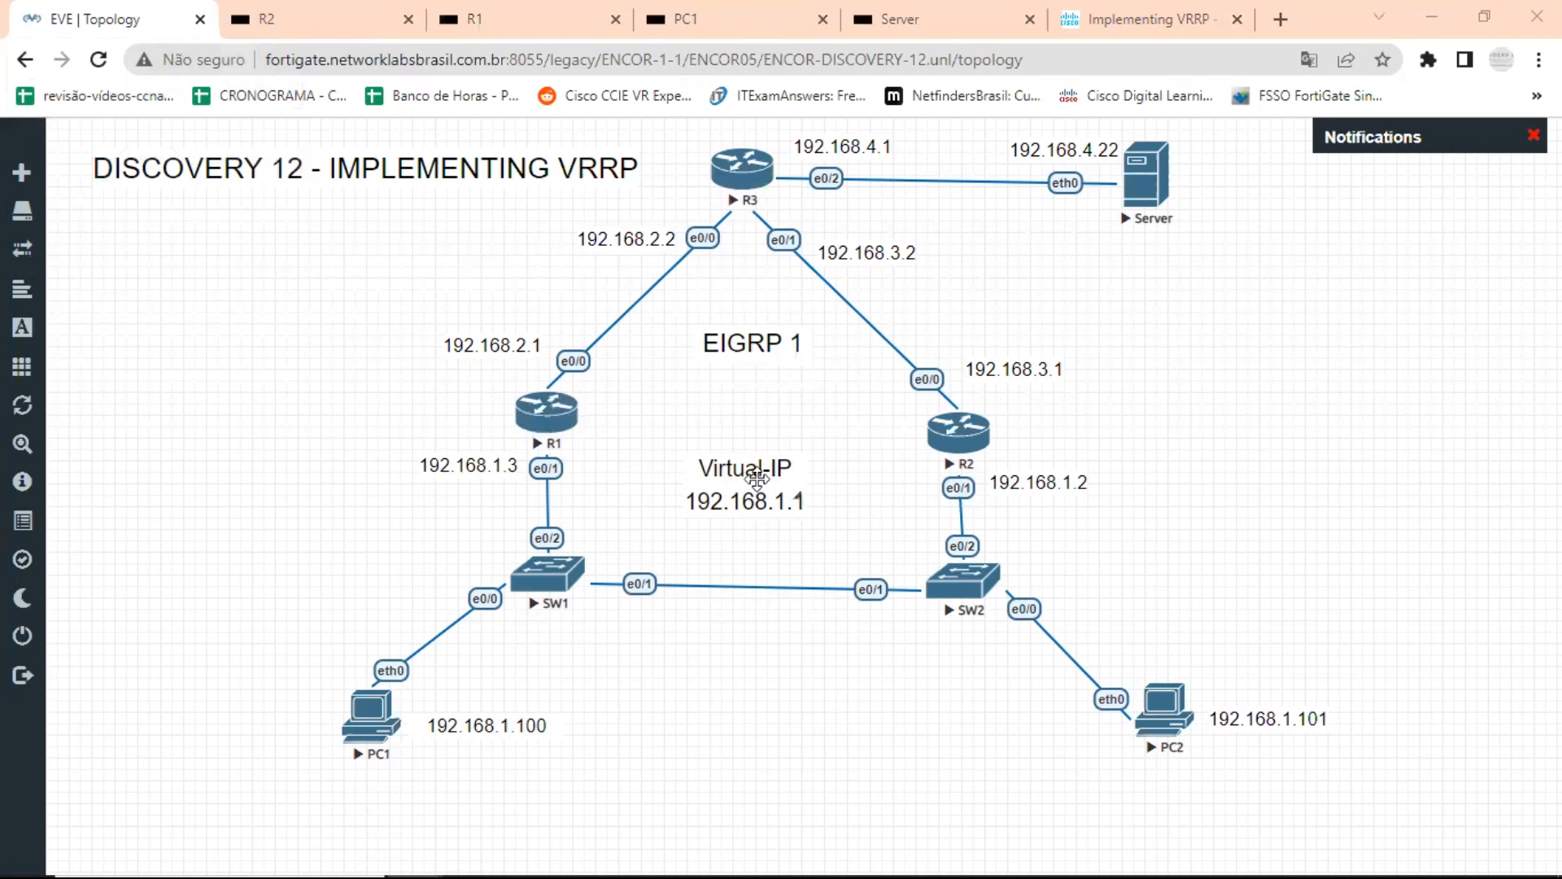
{"action": "left_click", "coordinate": [549, 409]}
{"action": "key", "text": "ctrl+z"}
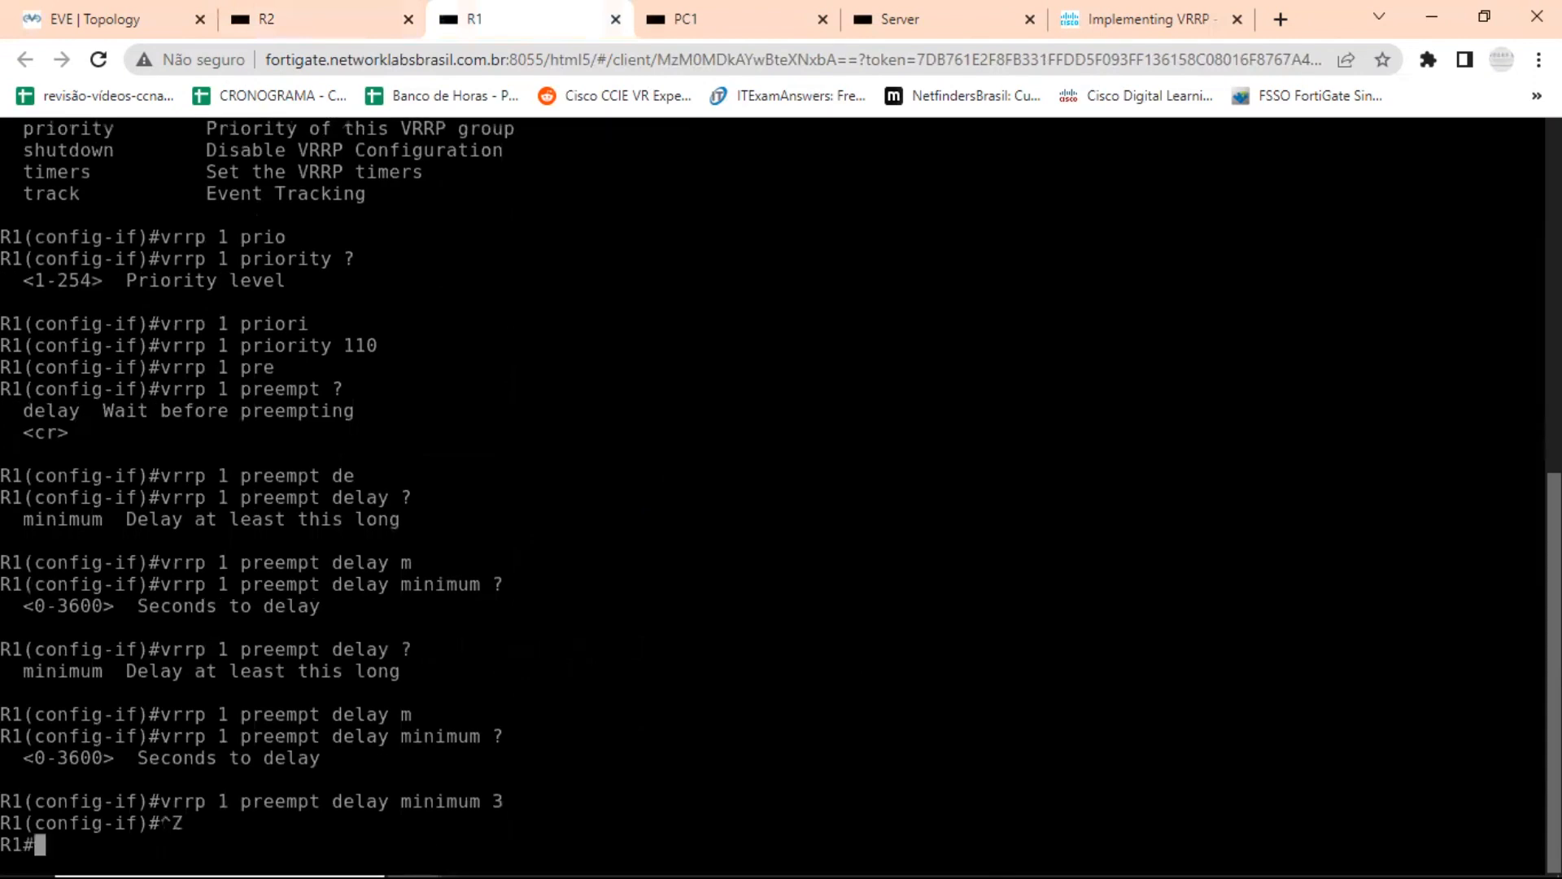
{"action": "key", "text": "Return"}
{"action": "key", "text": "Return"}
{"action": "key", "text": "Return"}
{"action": "key", "text": "Return"}
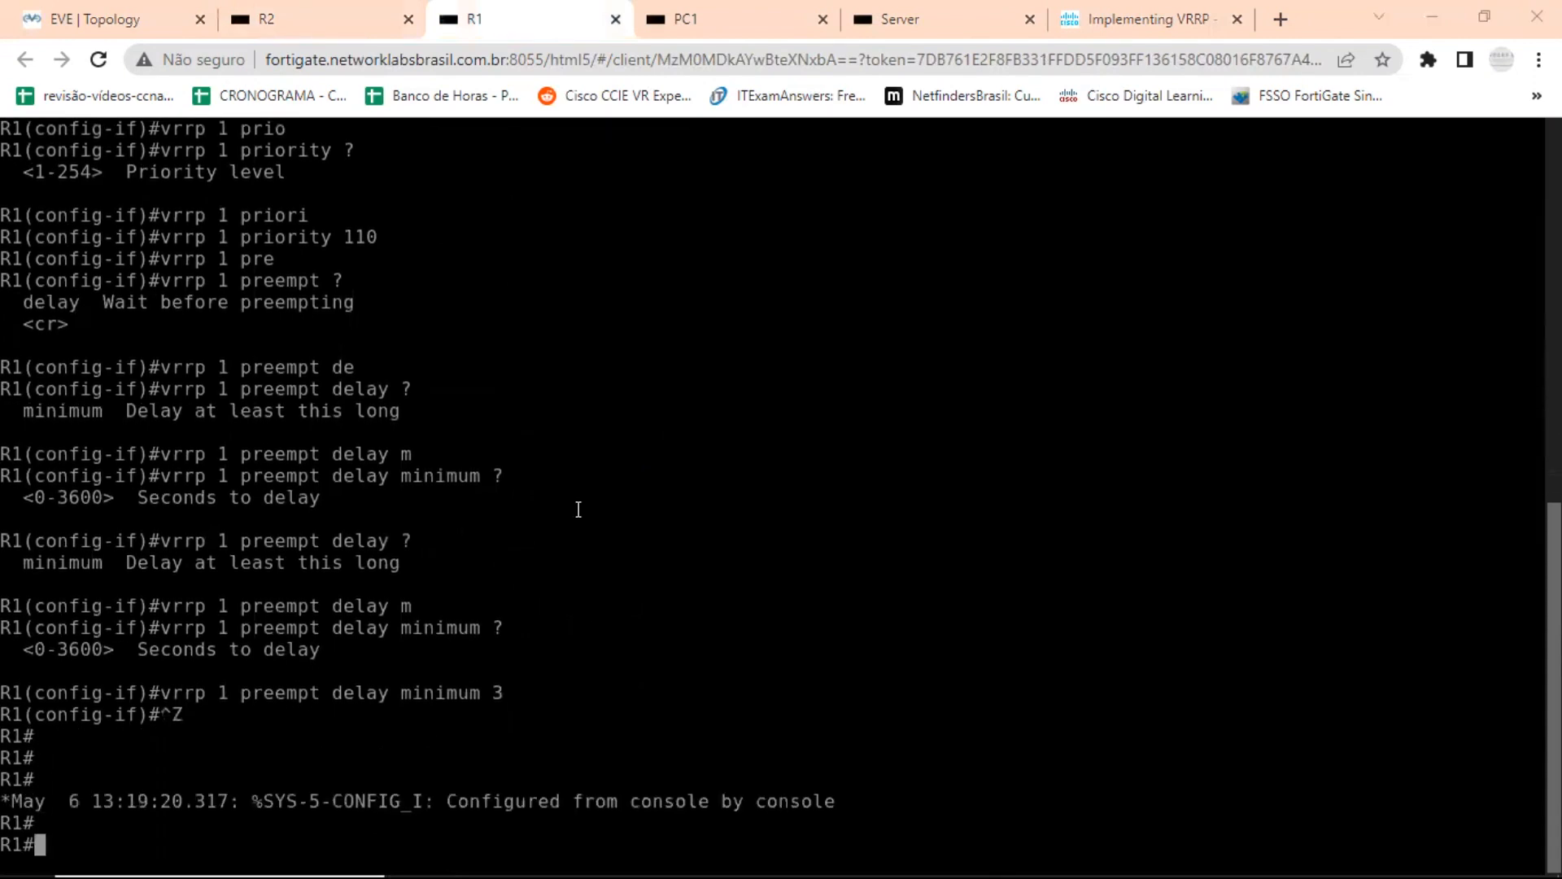
Switch to Config Discovery 12 VRRP.txt in Notepad and start a new command block at the end with ena and conf t.
{"action": "key", "text": "alt+Tab"}
{"action": "key", "text": "alt+Tab"}
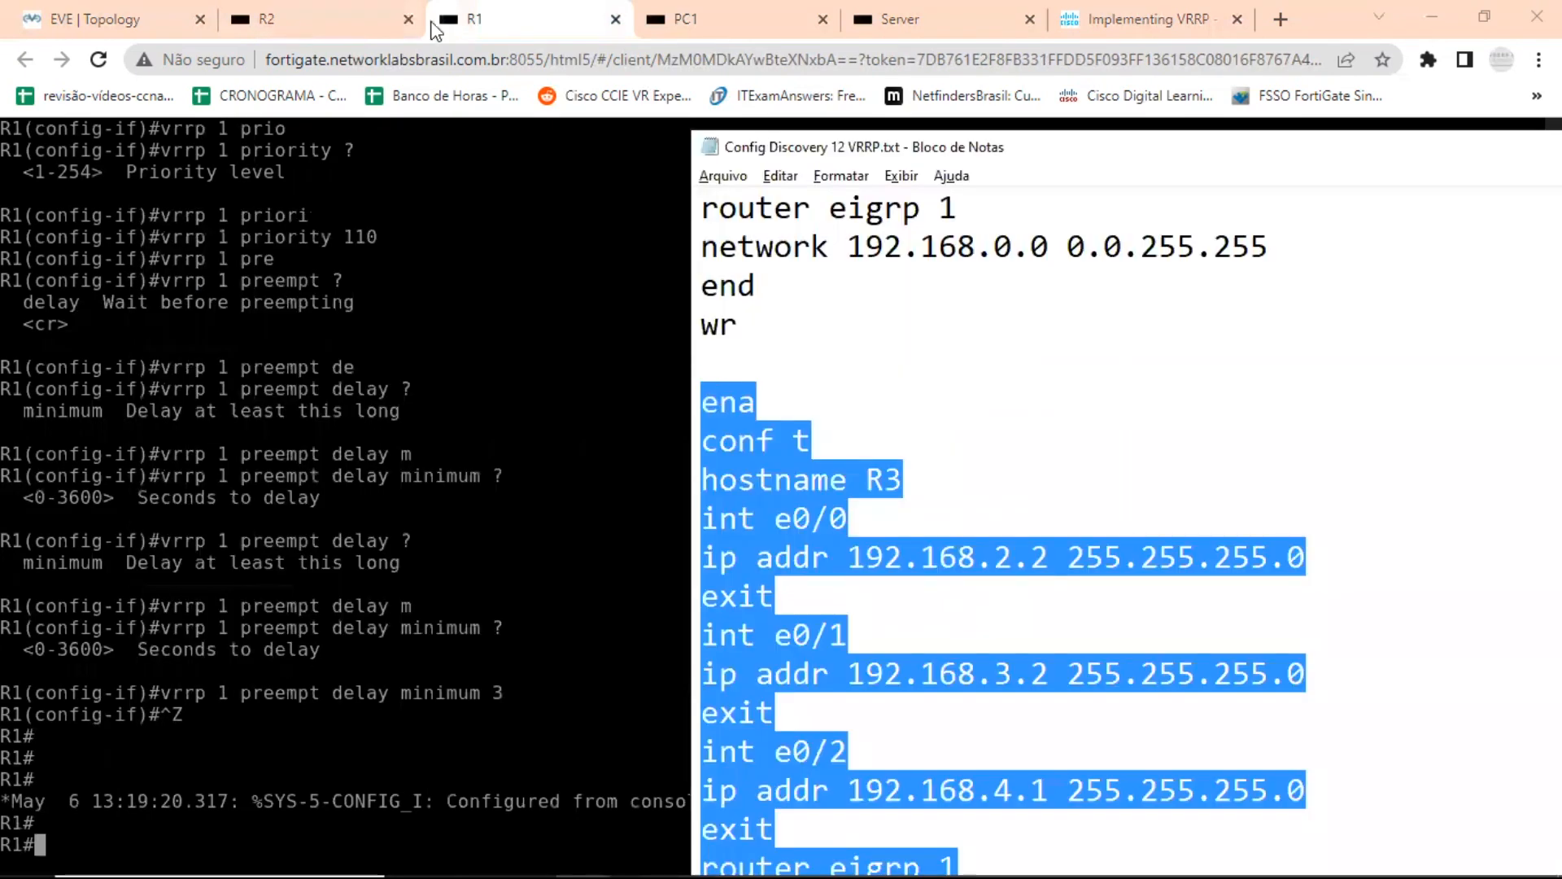
{"action": "left_click", "coordinate": [117, 17]}
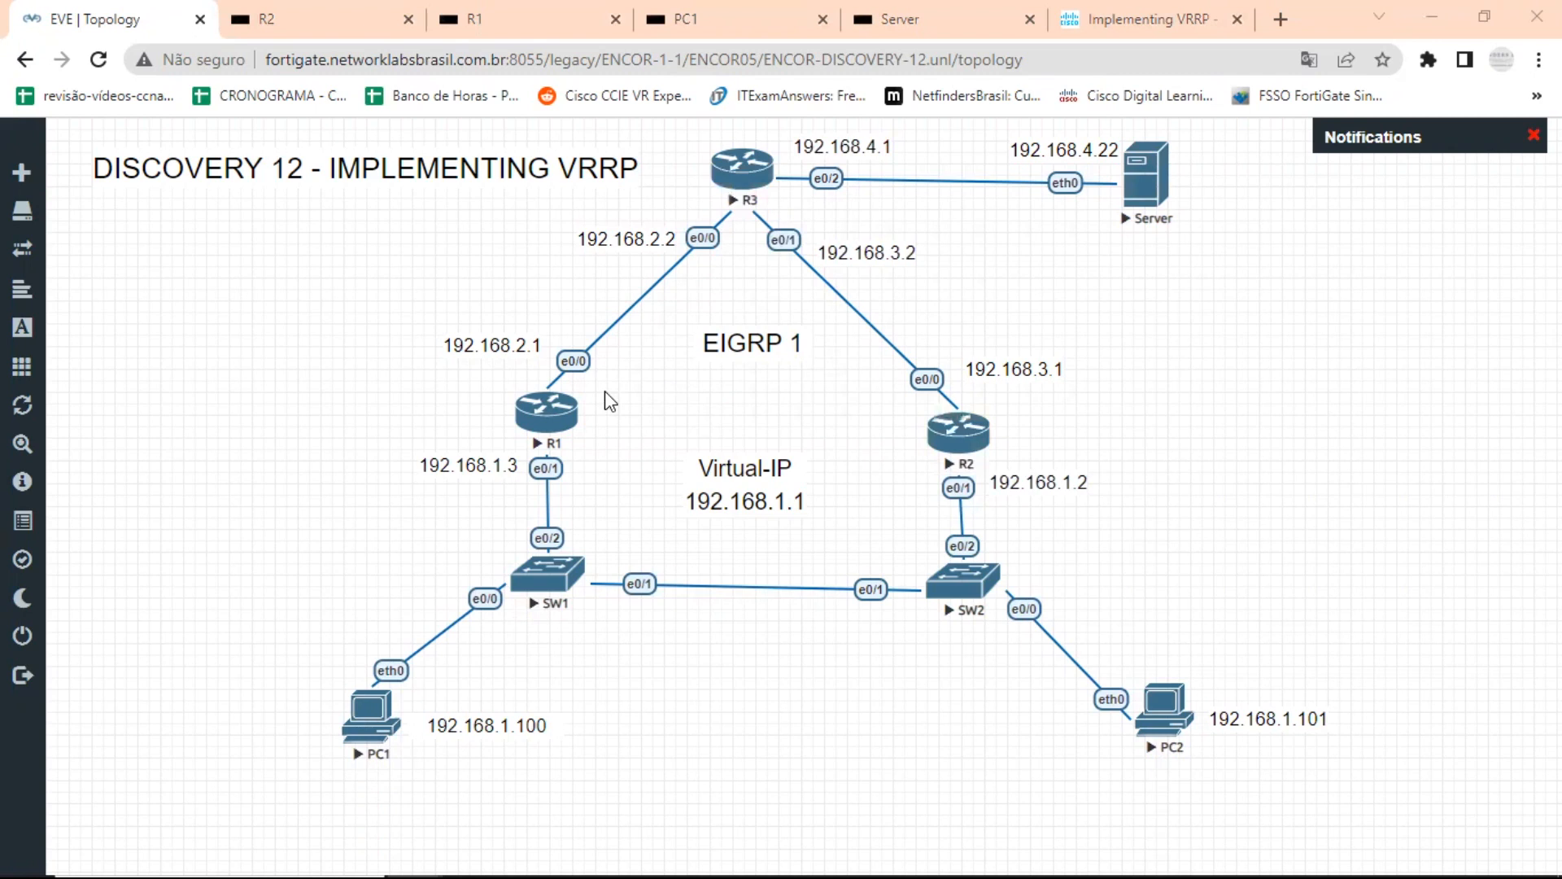
{"action": "key", "text": "alt+Tab"}
{"action": "key", "text": "alt+Tab"}
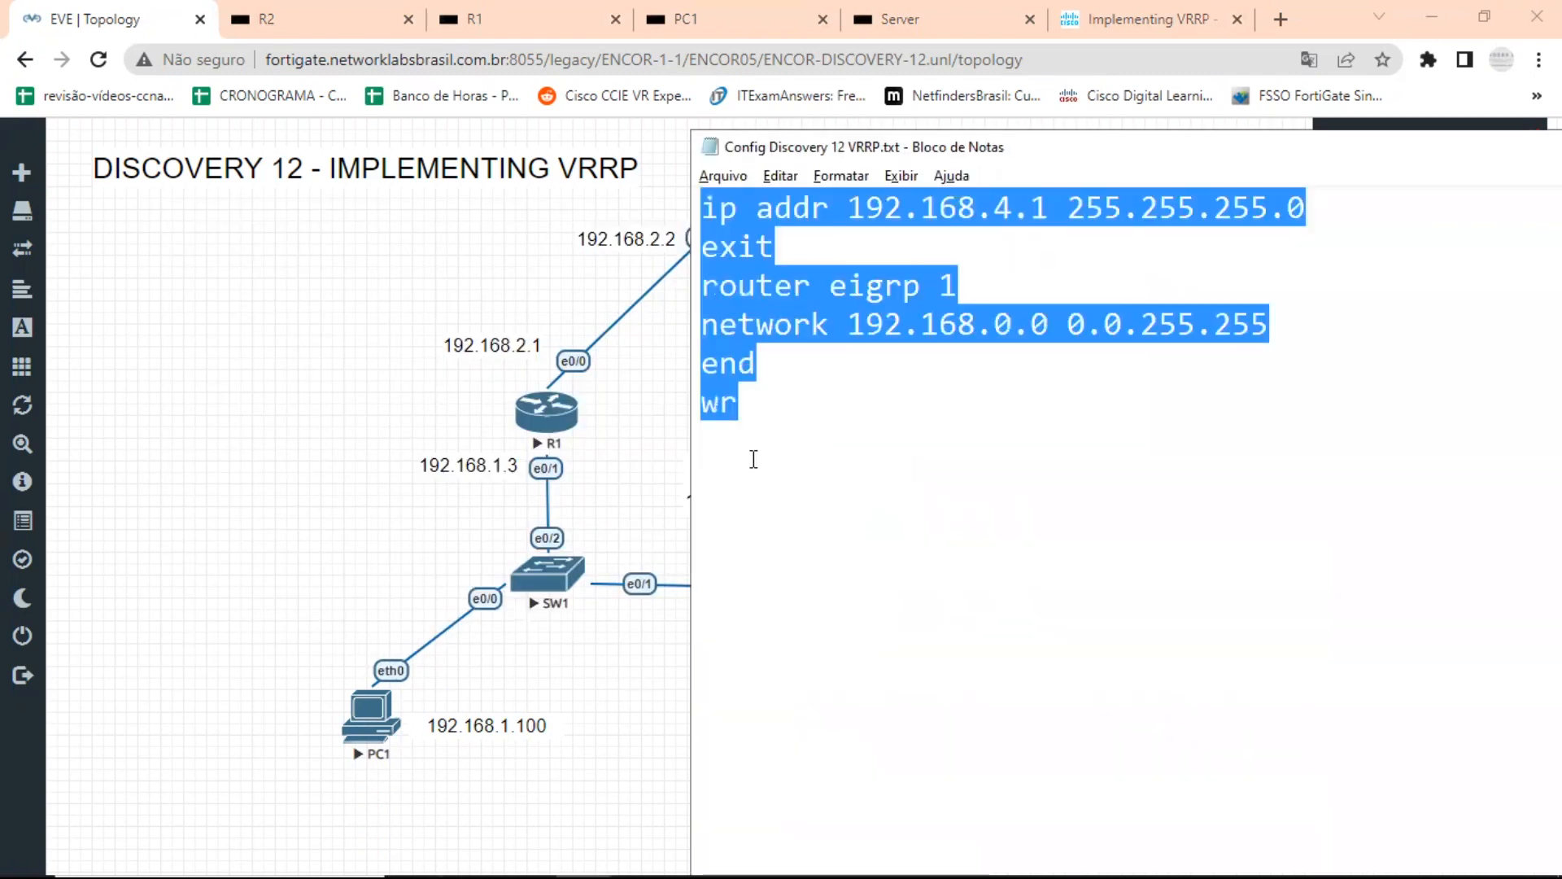
{"action": "left_click", "coordinate": [753, 460]}
{"action": "key", "text": "Return"}
{"action": "key", "text": "Return"}
{"action": "type", "text": "ena"}
{"action": "key", "text": "Return"}
{"action": "type", "text": "conf t"}
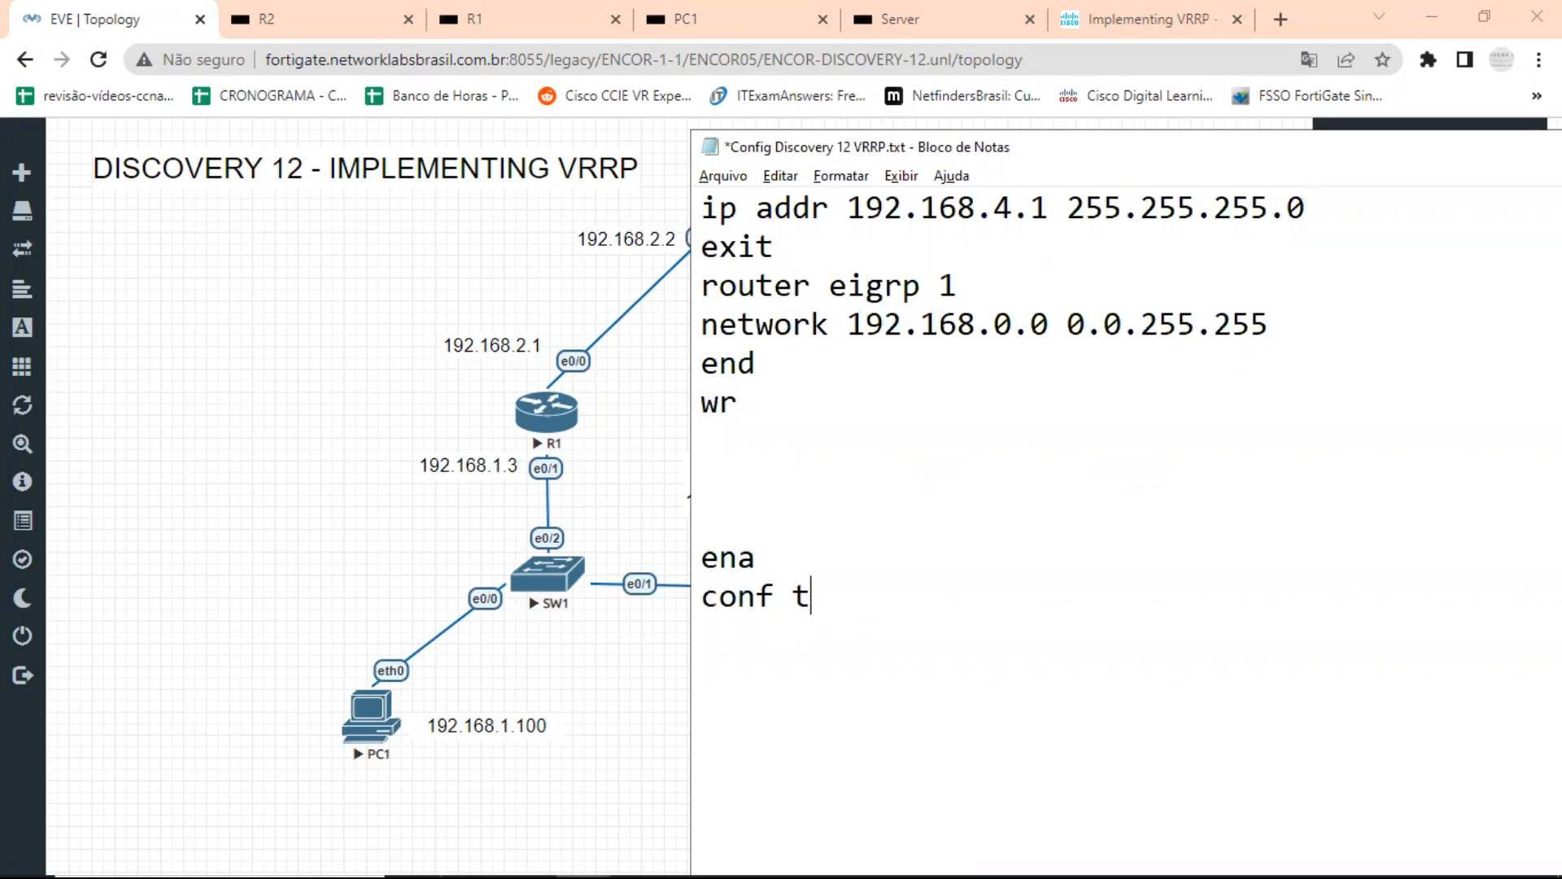
Add the lines int e0/0 and no sh to the new block to enable the first interface.
{"action": "key", "text": "Return"}
{"action": "type", "text": "int "}
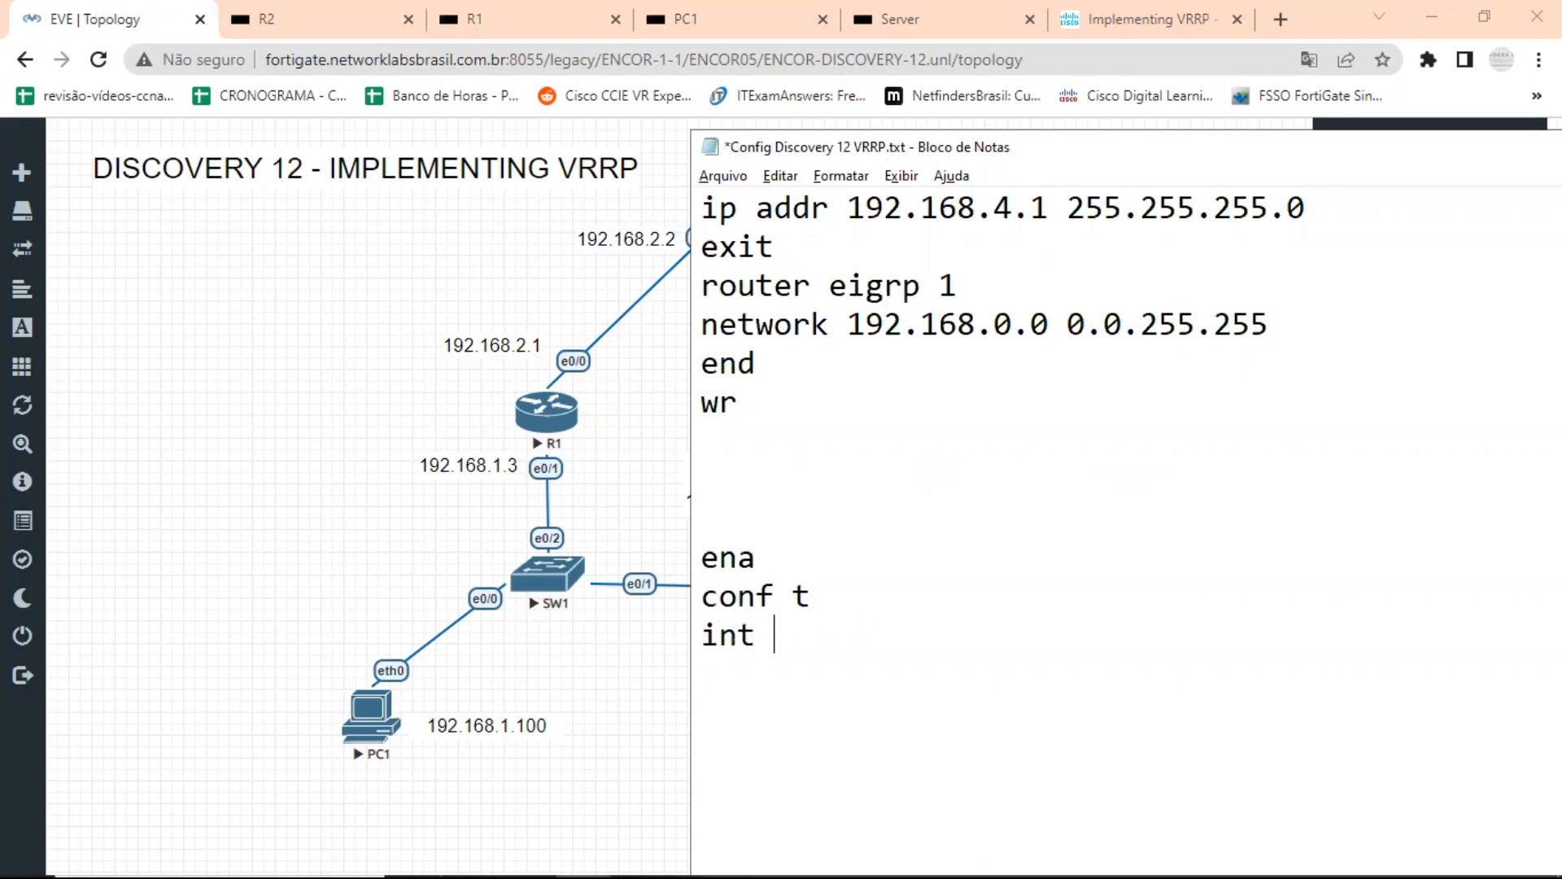
{"action": "type", "text": "e0/0"}
{"action": "key", "text": "Return"}
{"action": "type", "text": "no sh"}
{"action": "key", "text": "Return"}
Duplicate the int e0/0 and no sh lines twice, changing the copies to interfaces e0/1 and e0/2.
{"action": "left_click_drag", "start_coordinate": [781, 705], "coordinate": [678, 635]}
{"action": "key", "text": "ctrl+c"}
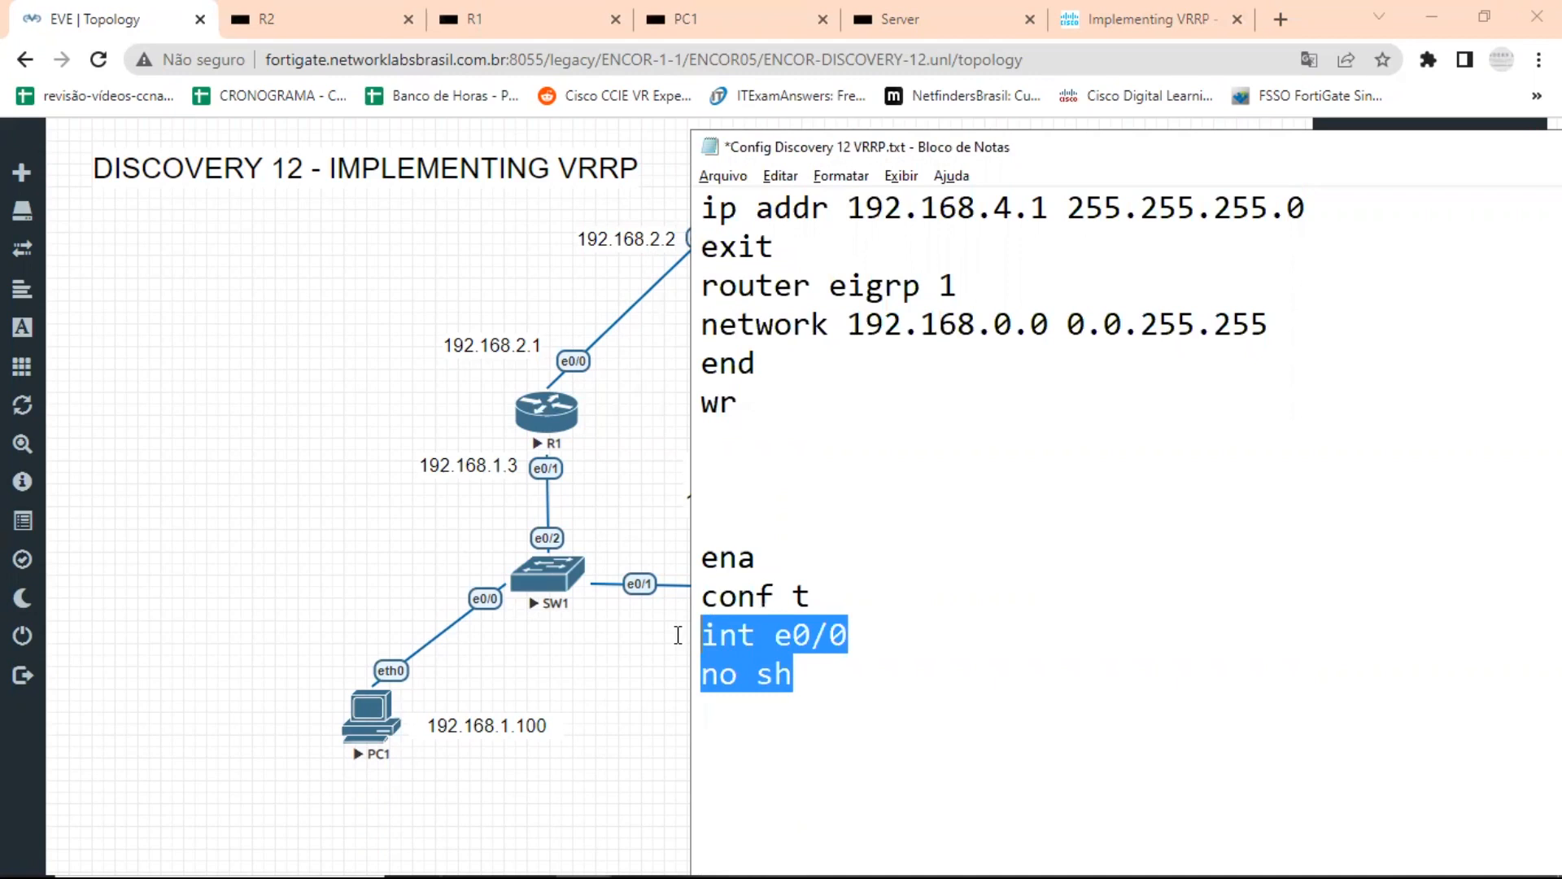
{"action": "left_click", "coordinate": [756, 717]}
{"action": "key", "text": "ctrl+v"}
{"action": "left_click", "coordinate": [869, 707]}
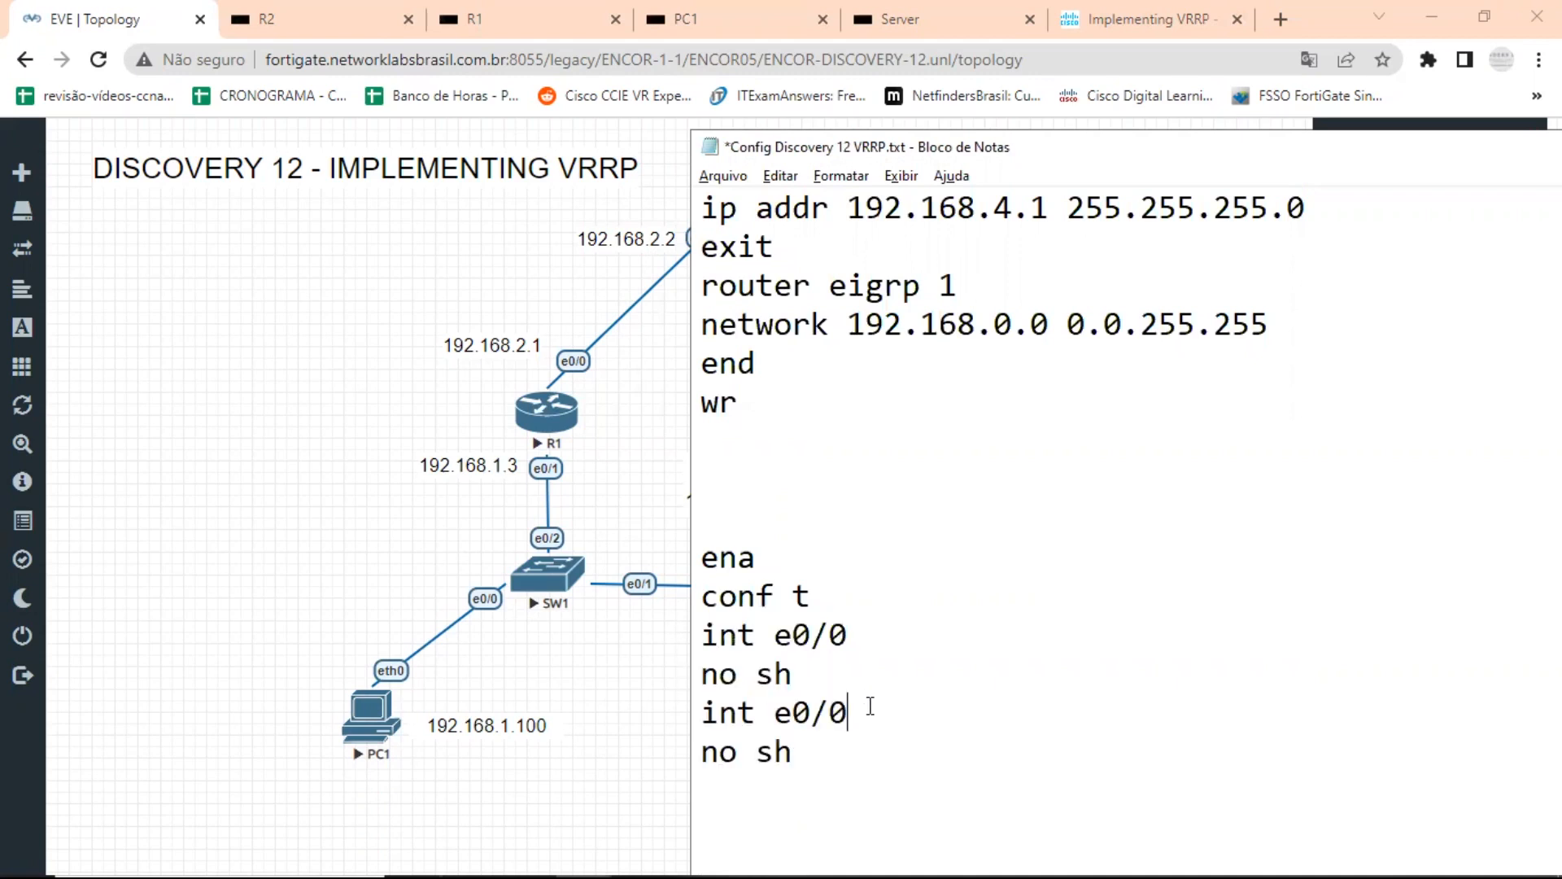
{"action": "key", "text": "BackSpace"}
{"action": "type", "text": "1"}
{"action": "key", "text": "ctrl+v"}
{"action": "left_click_drag", "start_coordinate": [859, 782], "coordinate": [838, 783]}
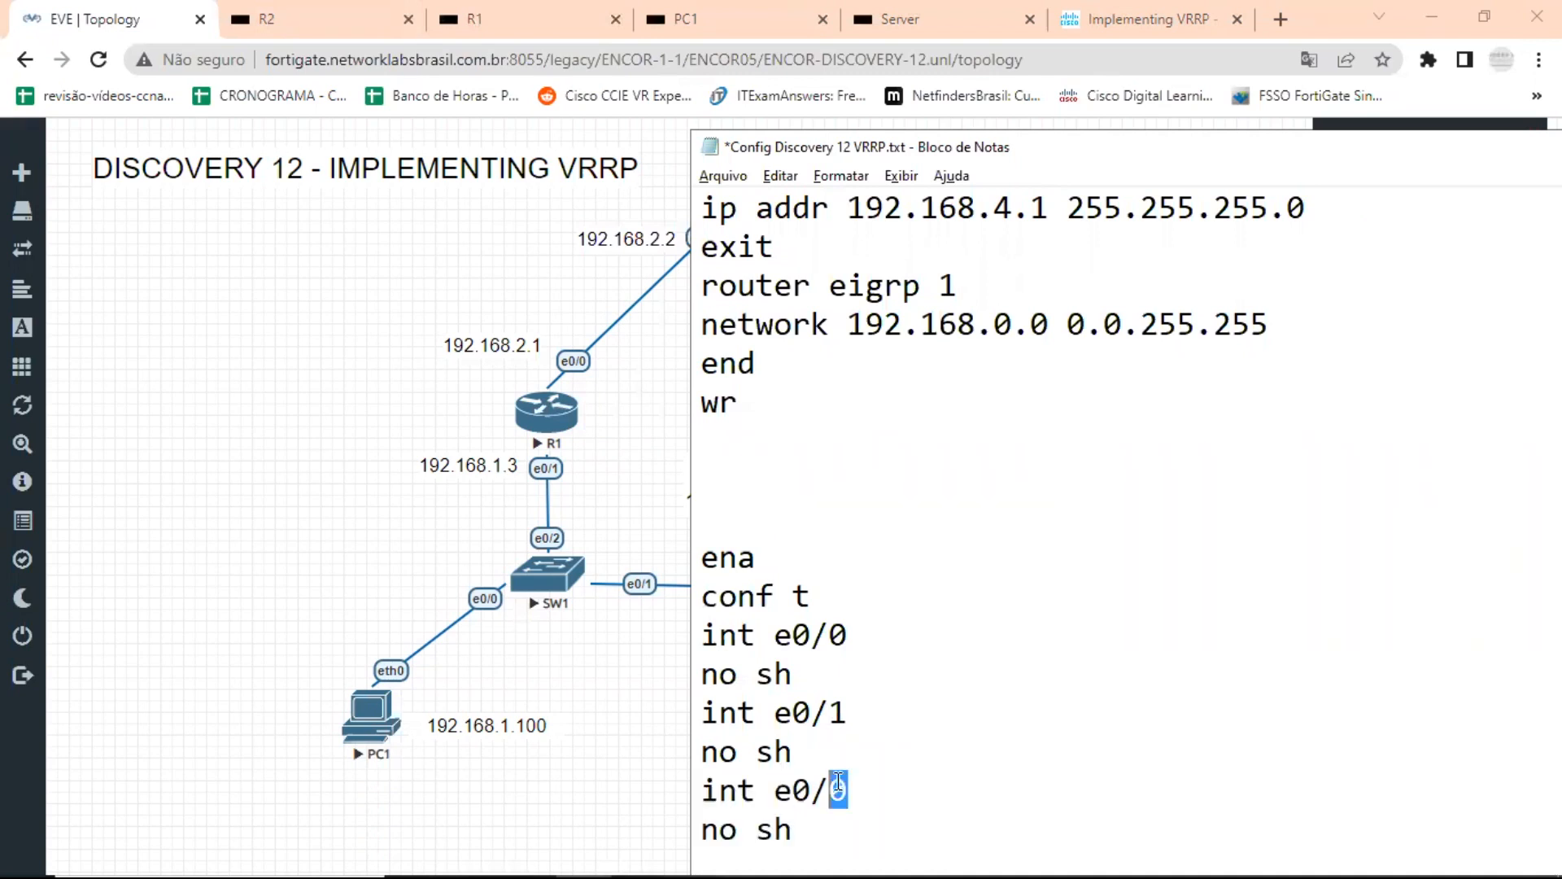
{"action": "type", "text": "2"}
Finish the interface-enabling block with the lines end and wr.
{"action": "left_click", "coordinate": [813, 830]}
{"action": "key", "text": "Return"}
{"action": "type", "text": "end"}
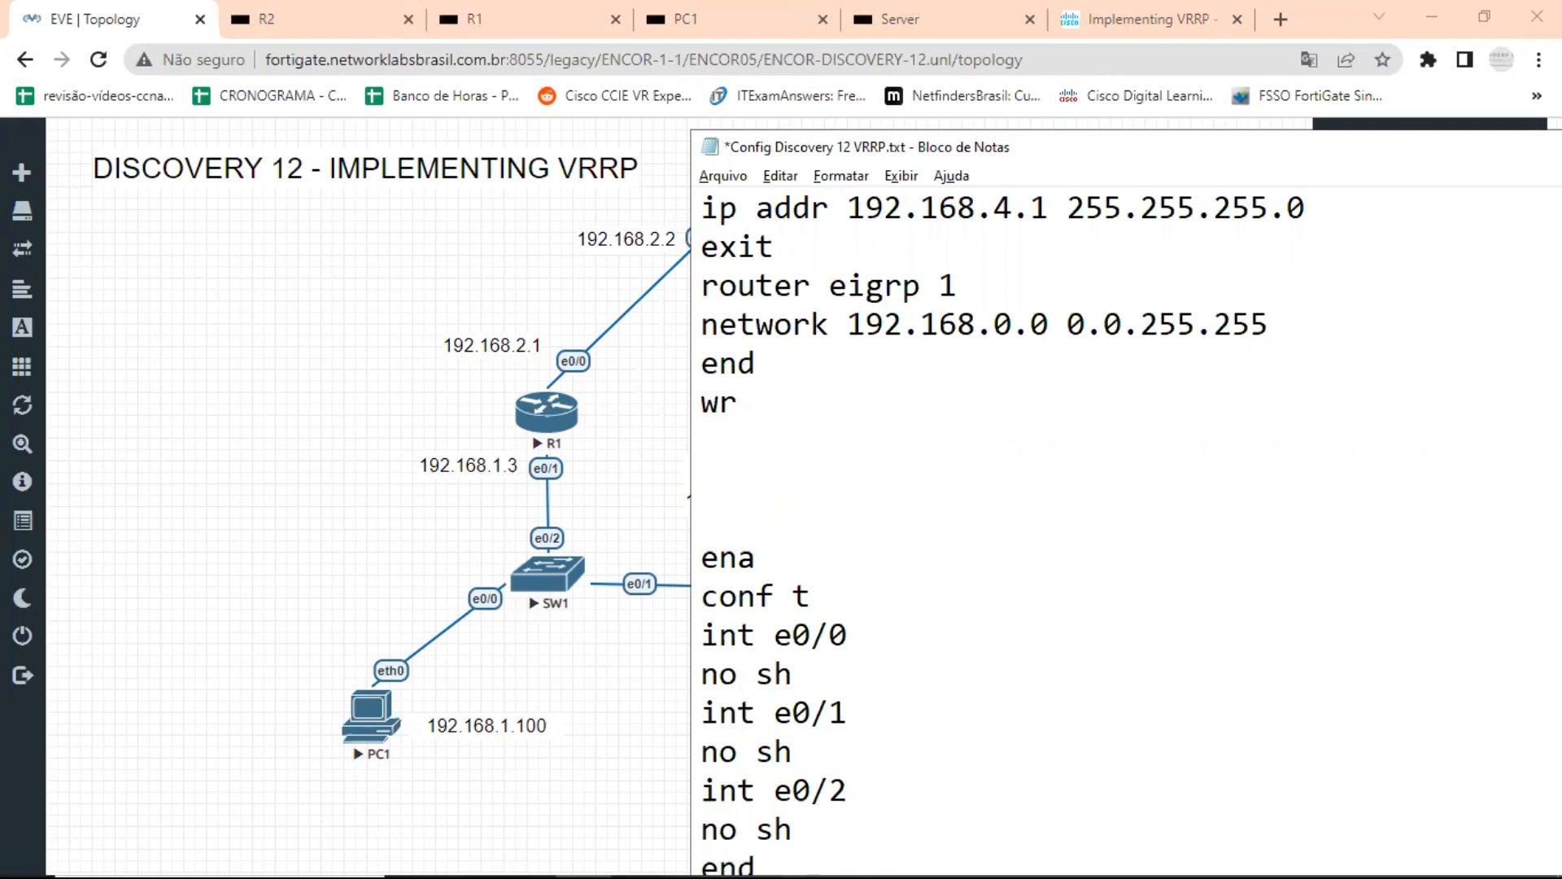
{"action": "key", "text": "Return"}
{"action": "type", "text": "wr"}
{"action": "scroll", "coordinate": [814, 773], "scroll_direction": "down", "scroll_amount": 4}
{"action": "scroll", "coordinate": [818, 626], "scroll_direction": "up", "scroll_amount": 5}
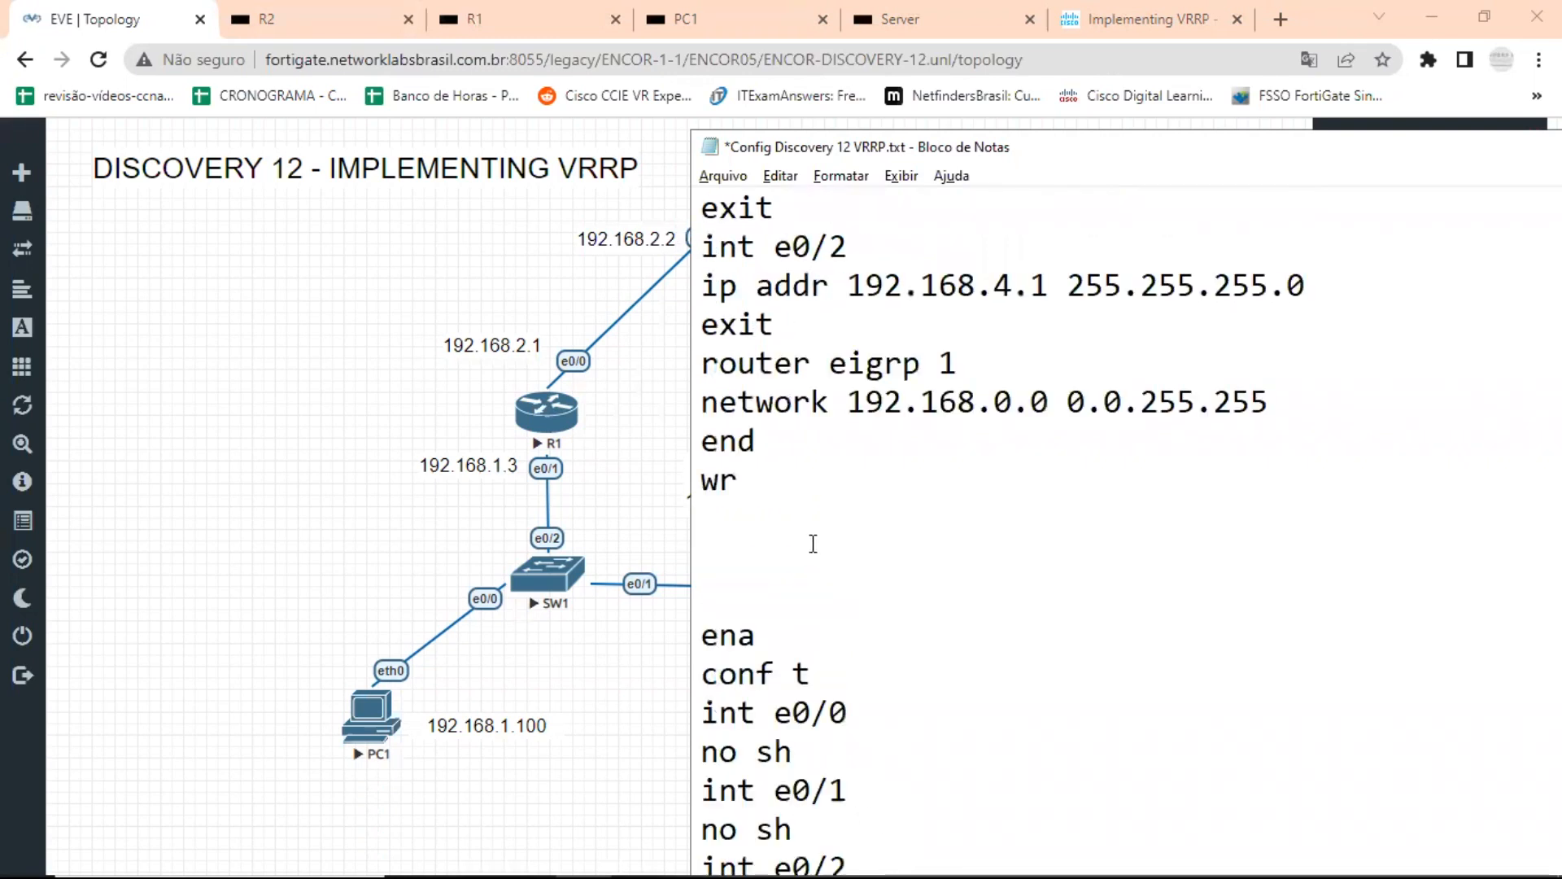
Copy the whole block from ena to wr and open R1's console from the topology.
{"action": "left_click_drag", "start_coordinate": [705, 633], "coordinate": [847, 850]}
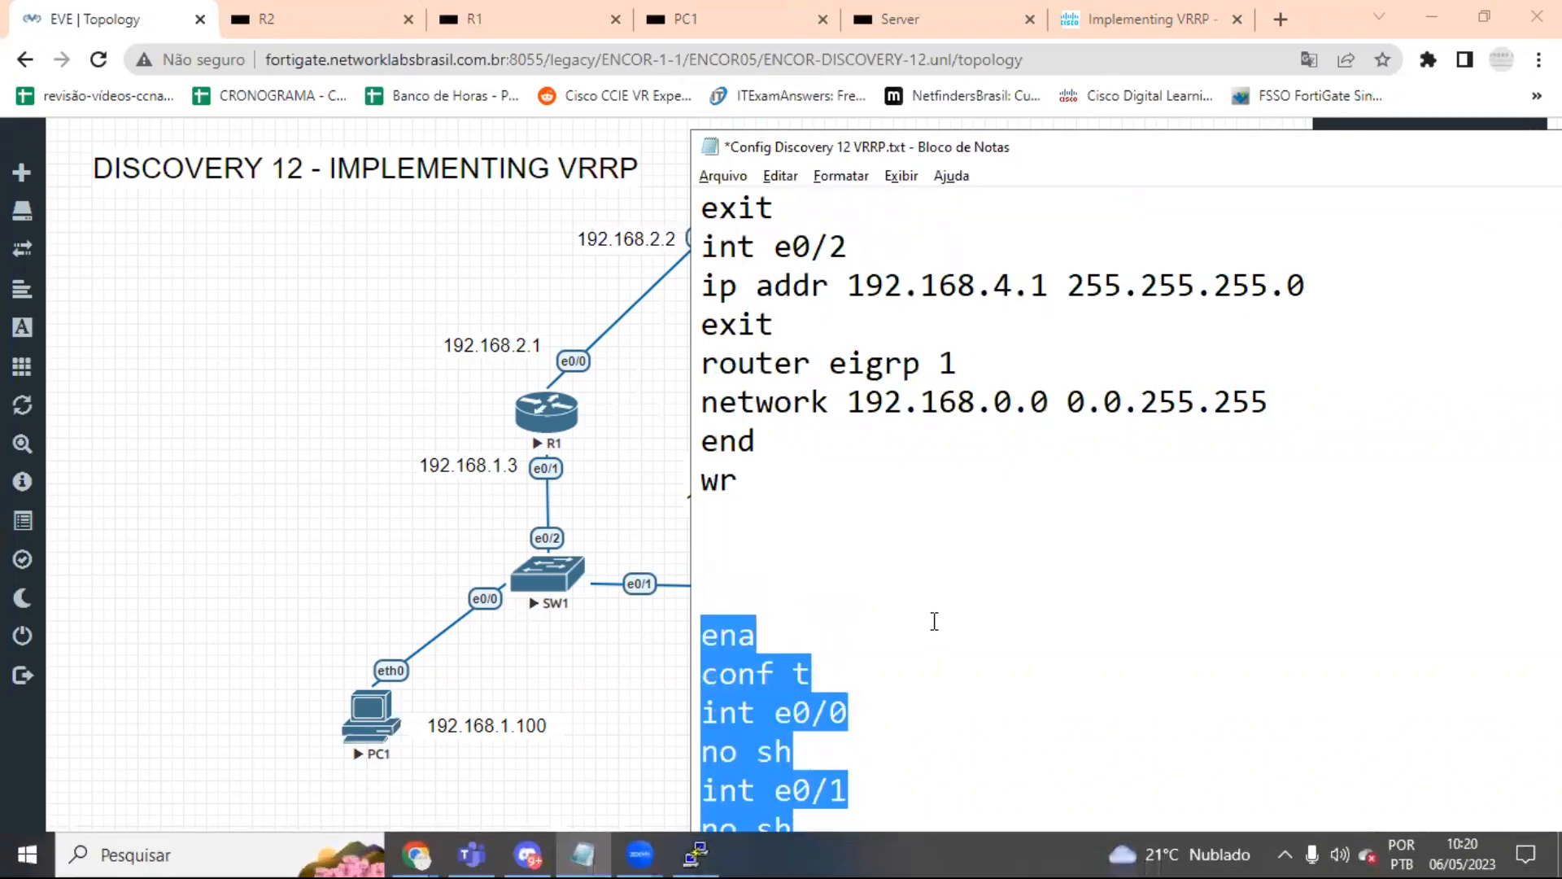
{"action": "scroll", "coordinate": [934, 621], "scroll_direction": "down", "scroll_amount": 5}
{"action": "key", "text": "shift+Down"}
{"action": "key", "text": "shift+Down"}
{"action": "key", "text": "shift+Down"}
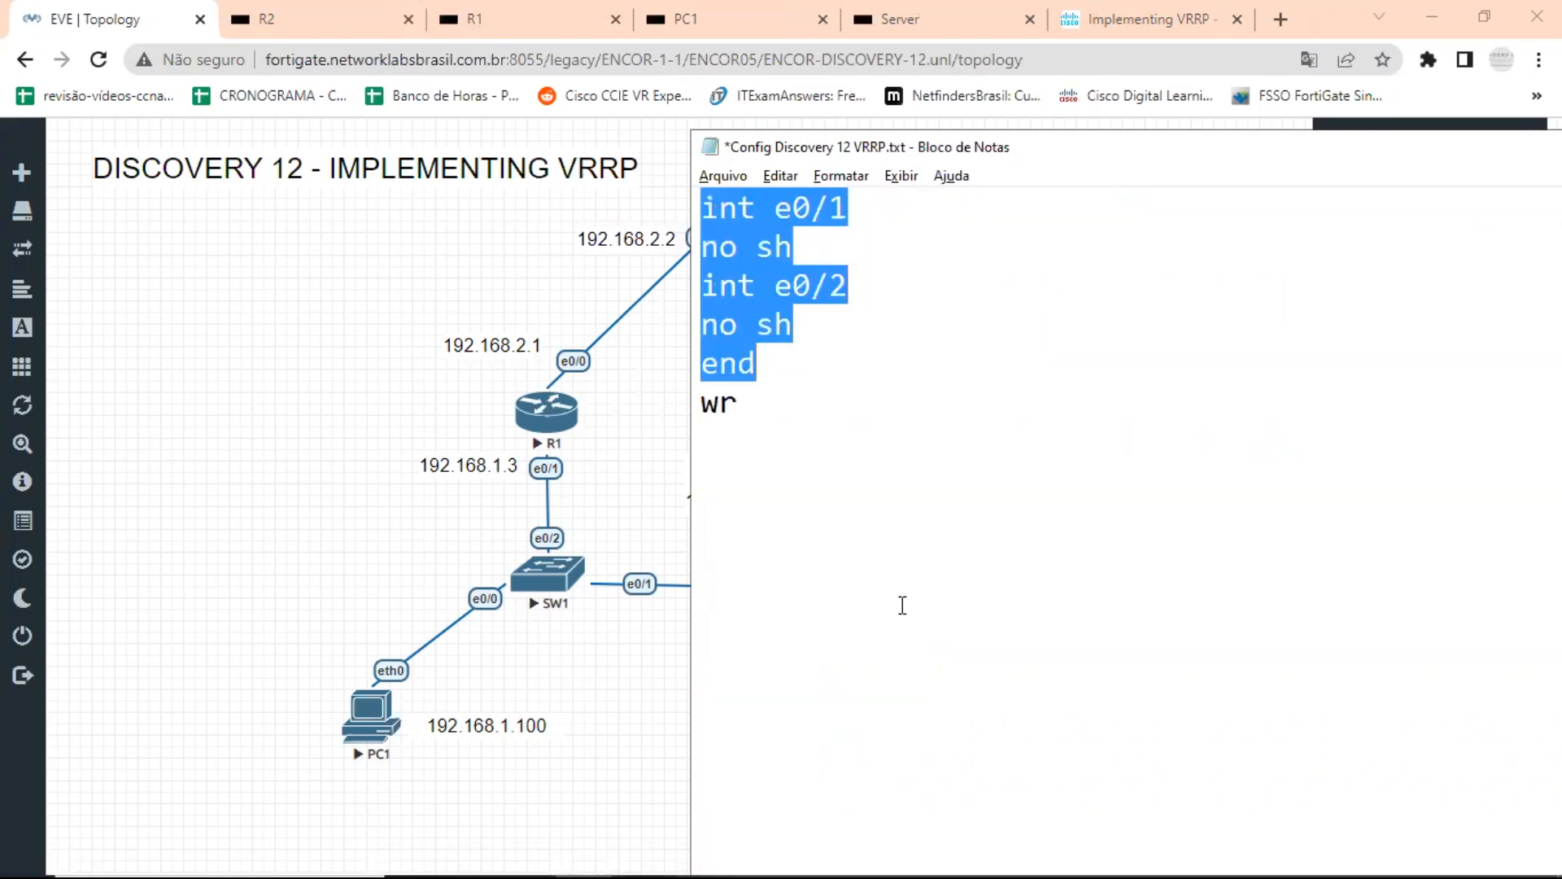
{"action": "left_click", "coordinate": [349, 411]}
{"action": "left_click", "coordinate": [545, 415]}
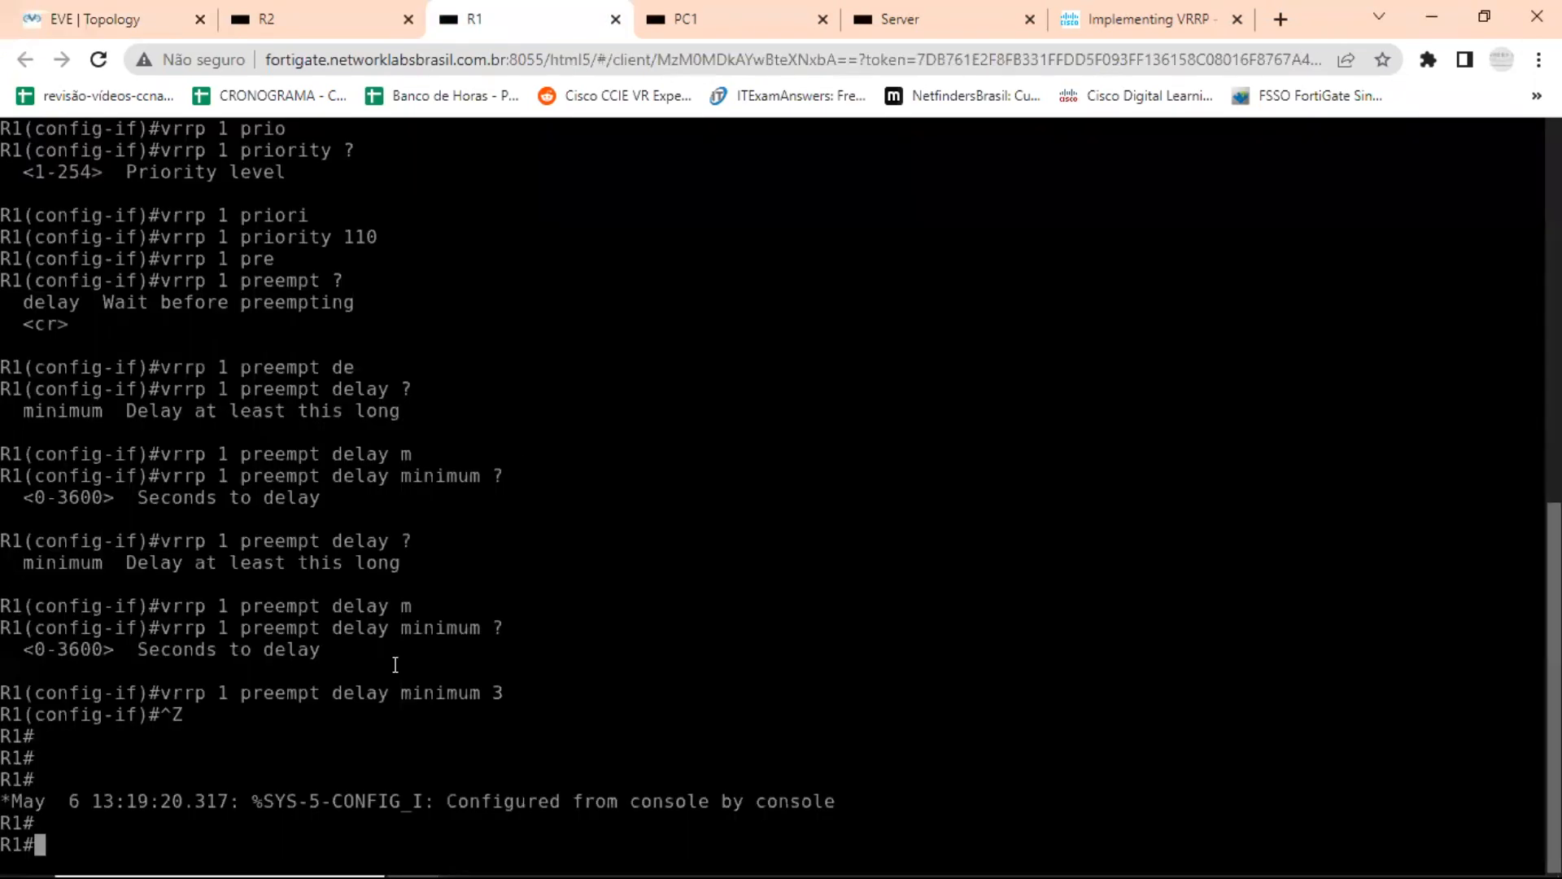
Run the copied block on R1 through the Guacamole clipboard to enable e0/0 to e0/2 and save, and return to the topology.
{"action": "key", "text": "ctrl+alt+shift"}
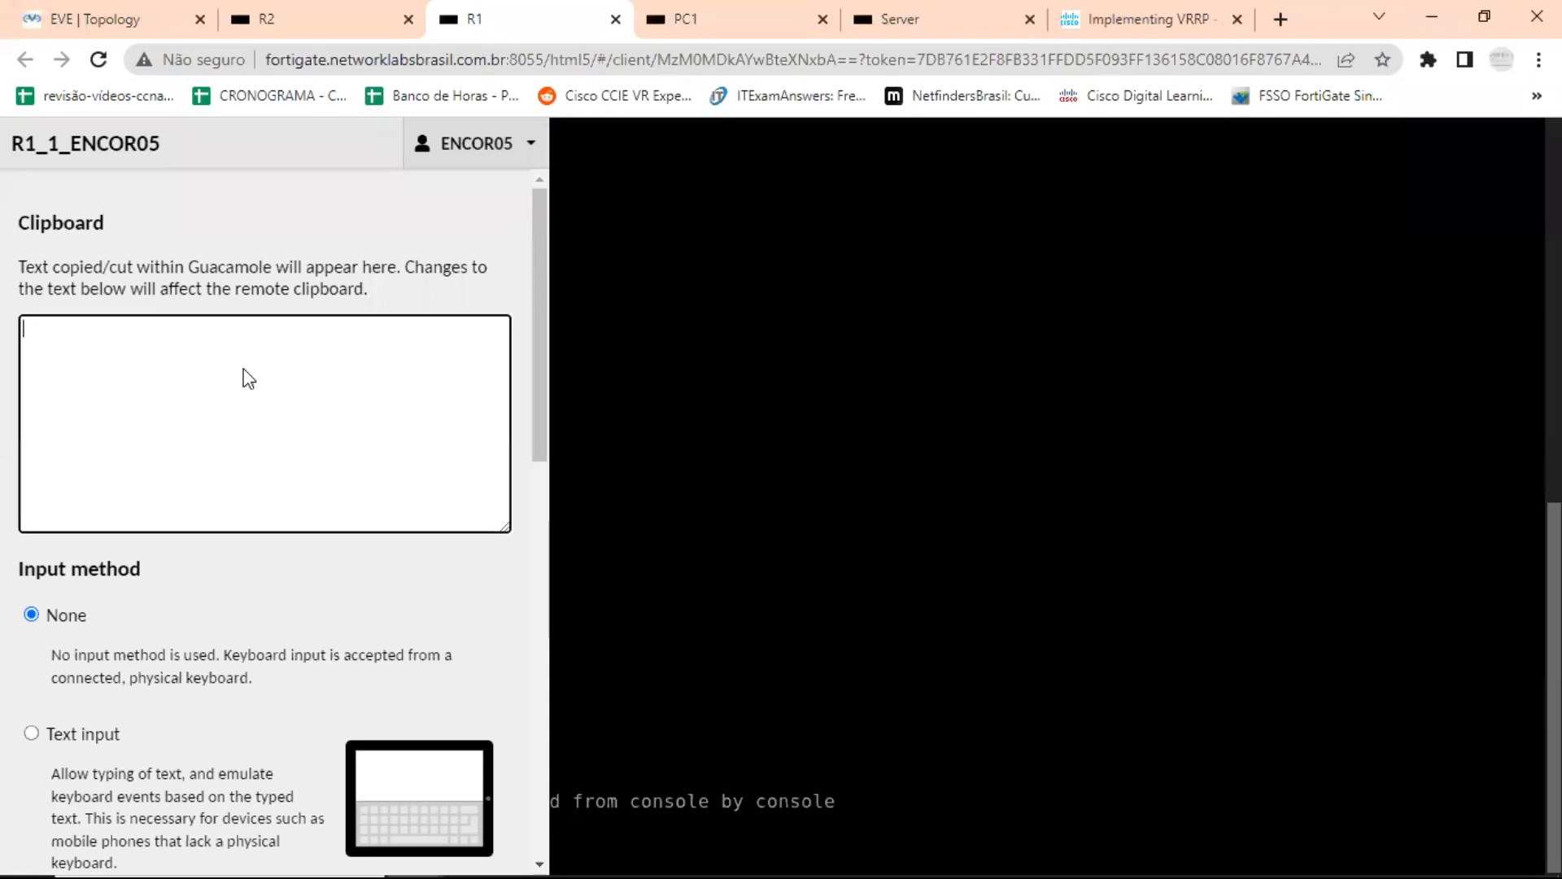
{"action": "right_click", "coordinate": [246, 378]}
{"action": "left_click", "coordinate": [304, 544]}
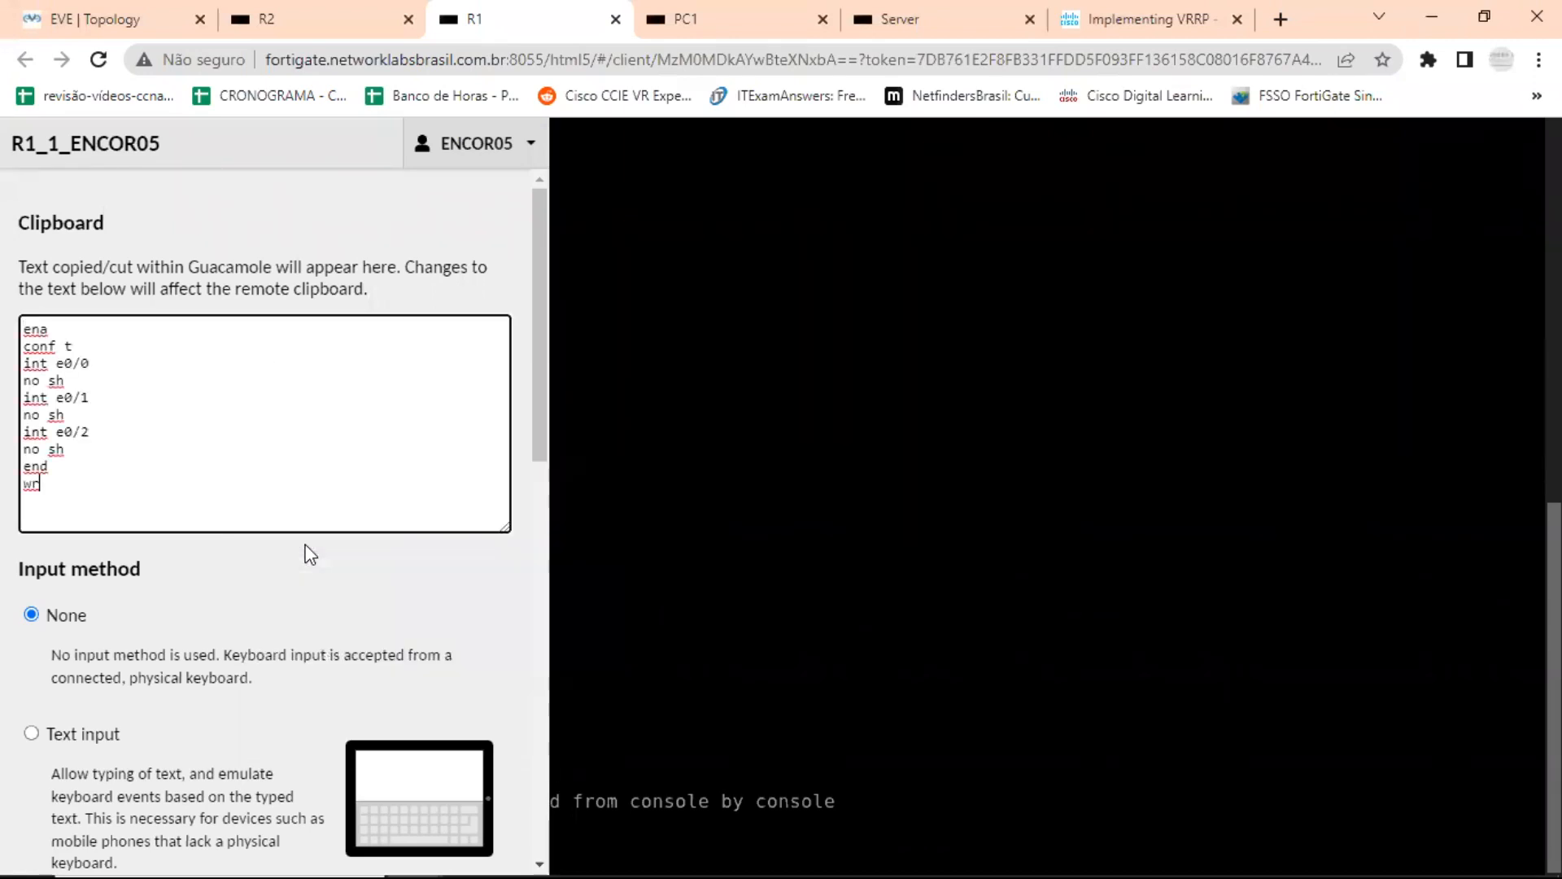
{"action": "key", "text": "ctrl+alt+shift"}
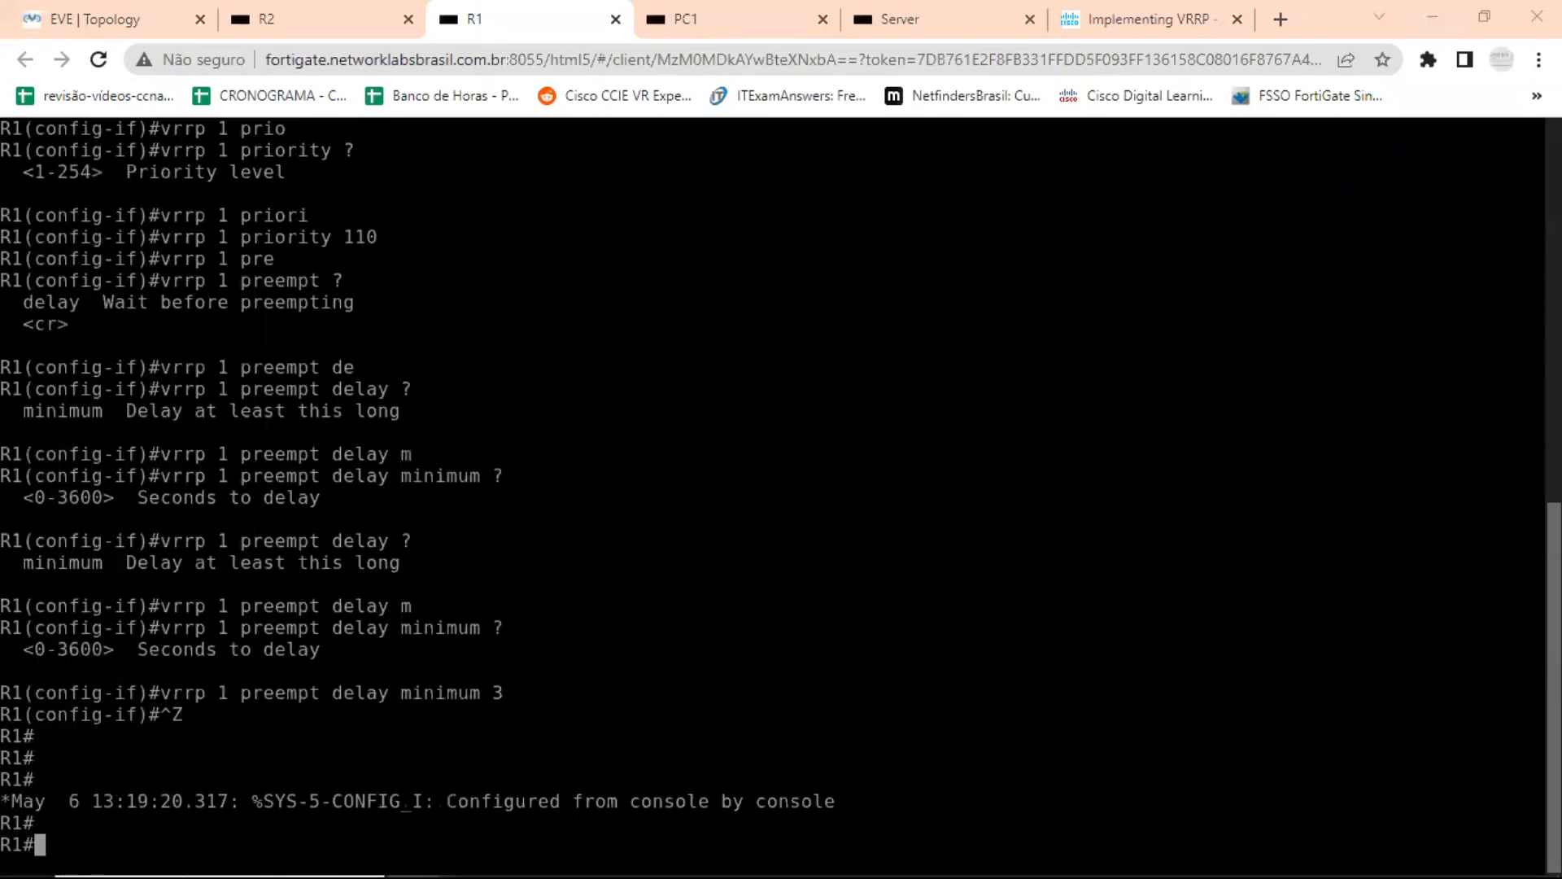
{"action": "right_click", "coordinate": [889, 735]}
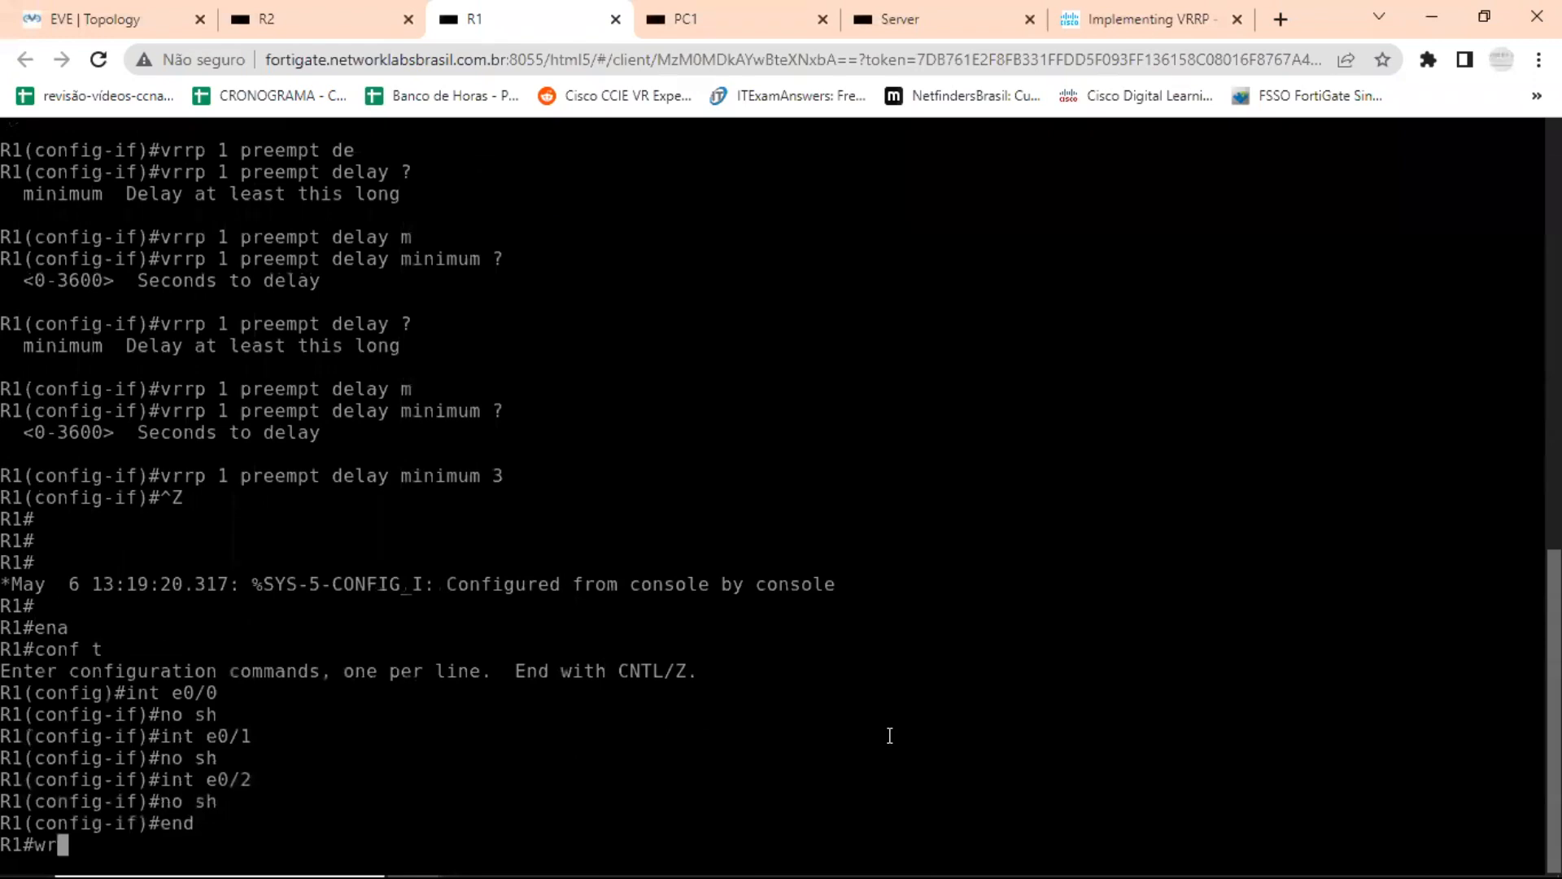
{"action": "key", "text": "Return"}
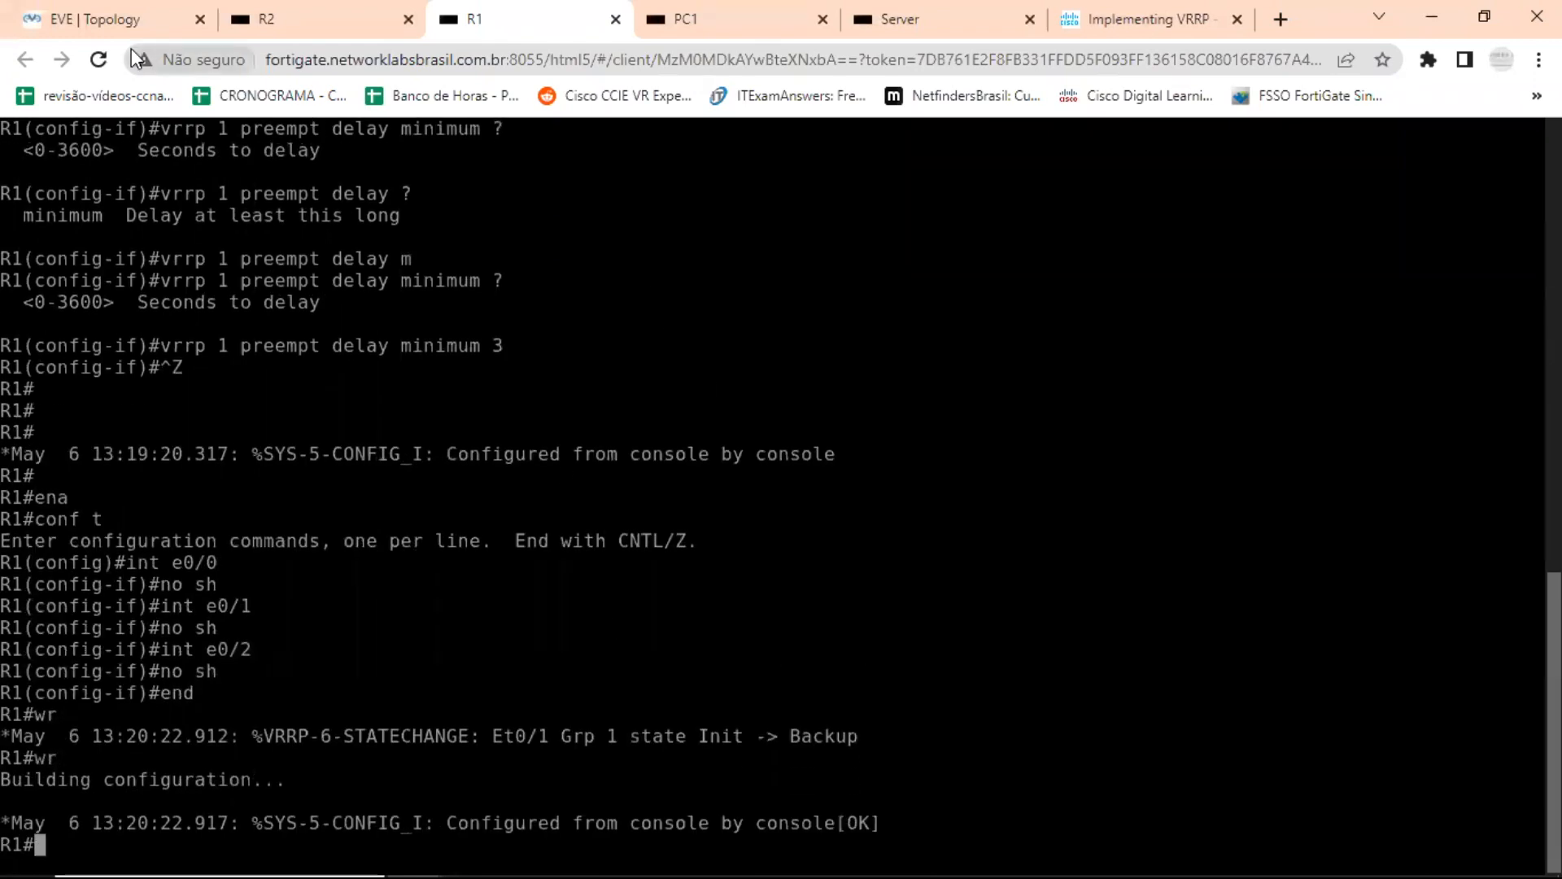
{"action": "left_click", "coordinate": [122, 23]}
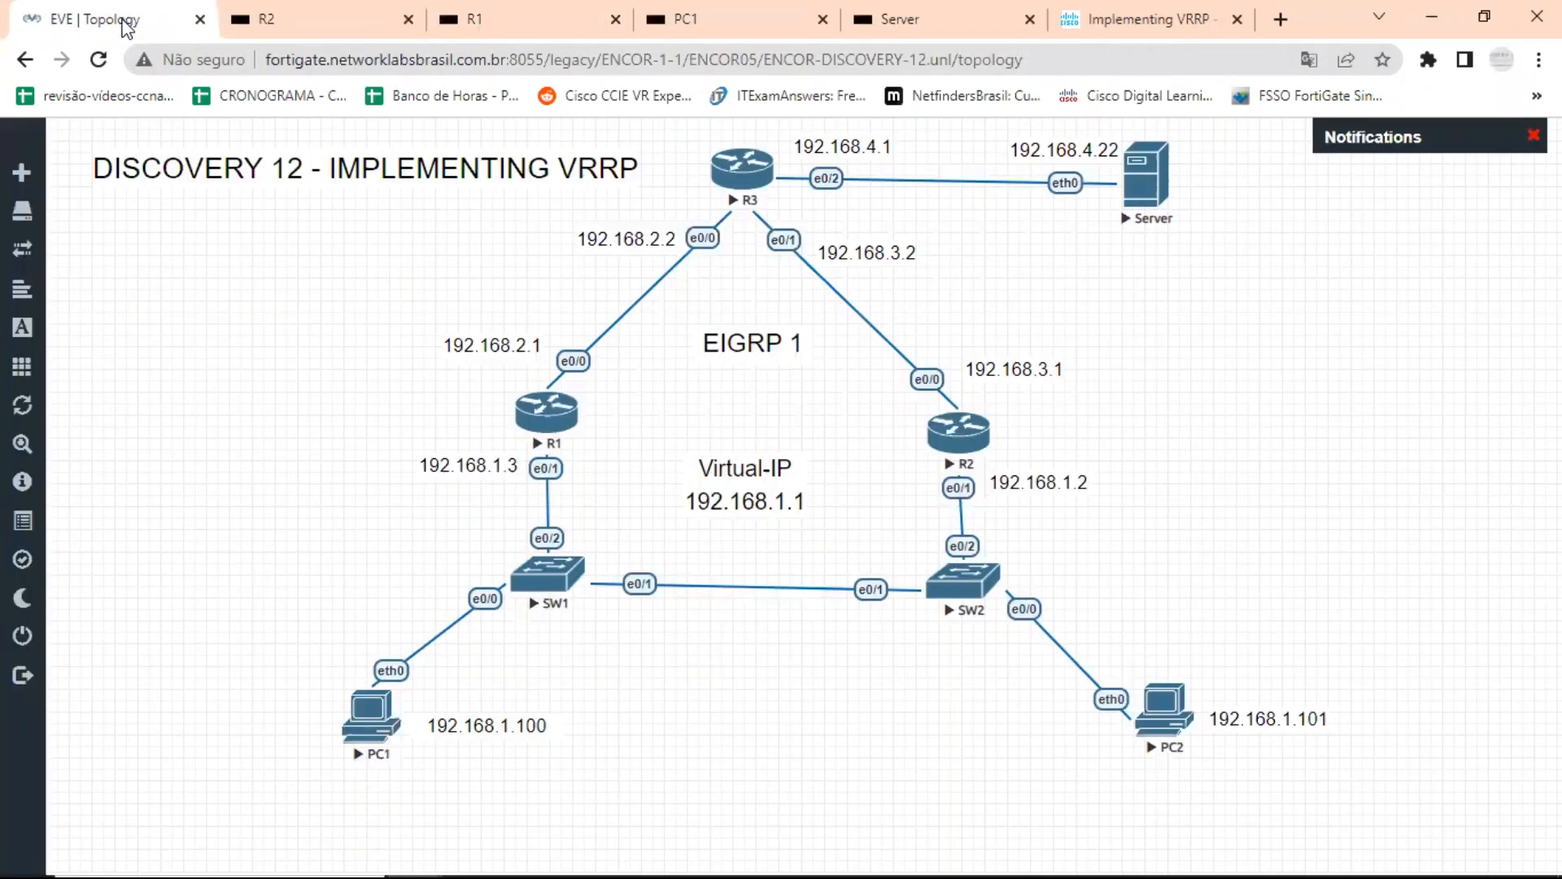
Open R2's console and run the copied block through the Guacamole clipboard to enable e0/0 to e0/2 and save the configuration.
{"action": "left_click", "coordinate": [974, 444]}
{"action": "key", "text": "ctrl+alt+shift"}
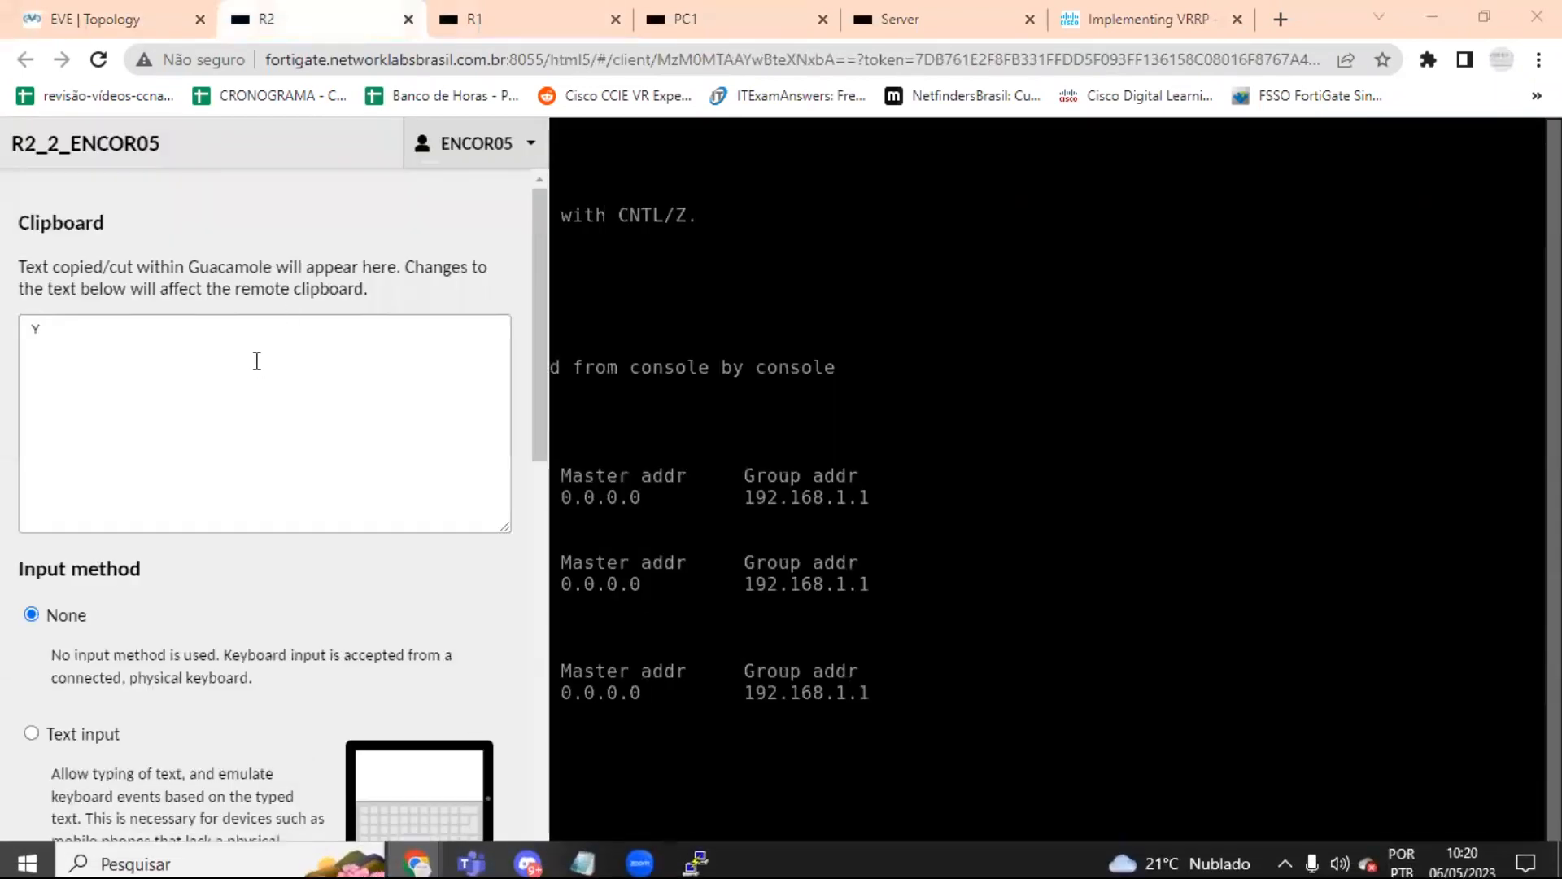
{"action": "left_click", "coordinate": [257, 361]}
{"action": "right_click", "coordinate": [230, 350]}
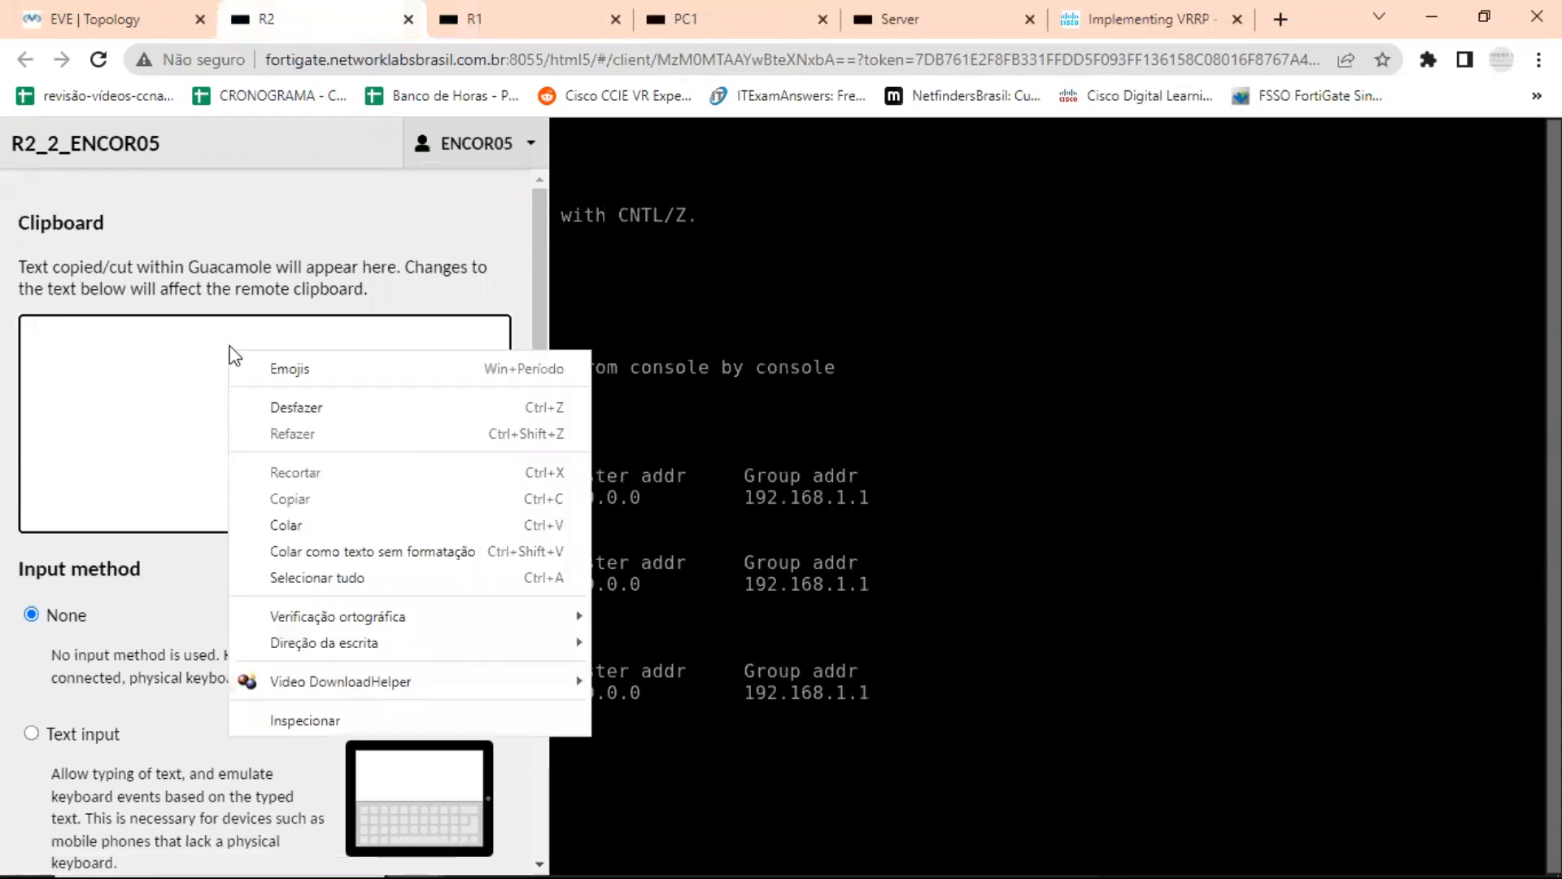
{"action": "left_click", "coordinate": [307, 520]}
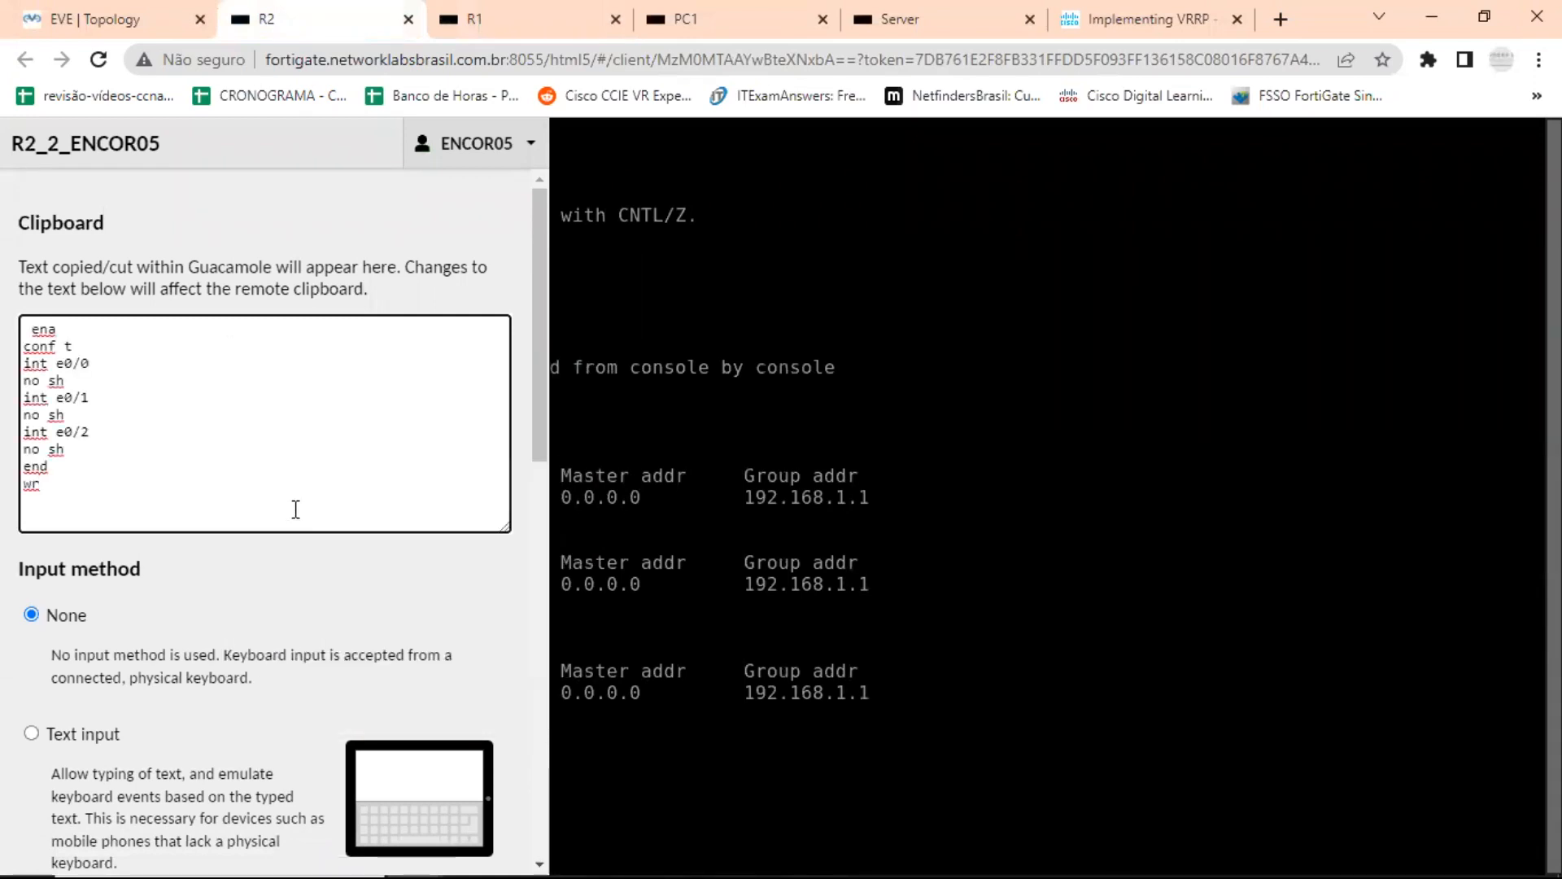
{"action": "key", "text": "ctrl+alt+shift"}
{"action": "right_click", "coordinate": [540, 771]}
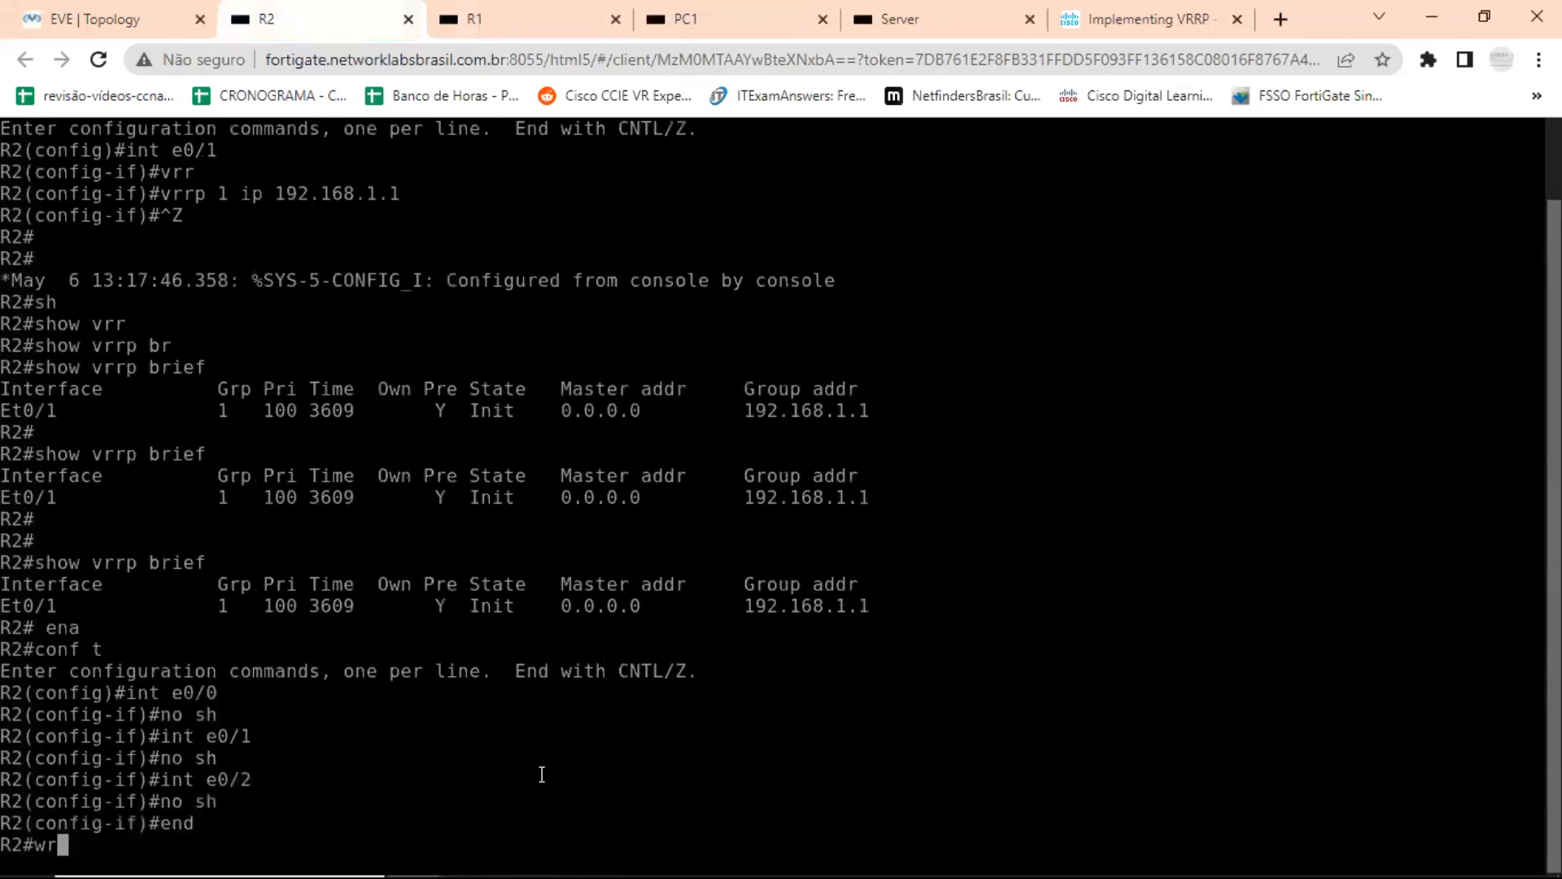
{"action": "key", "text": "Return"}
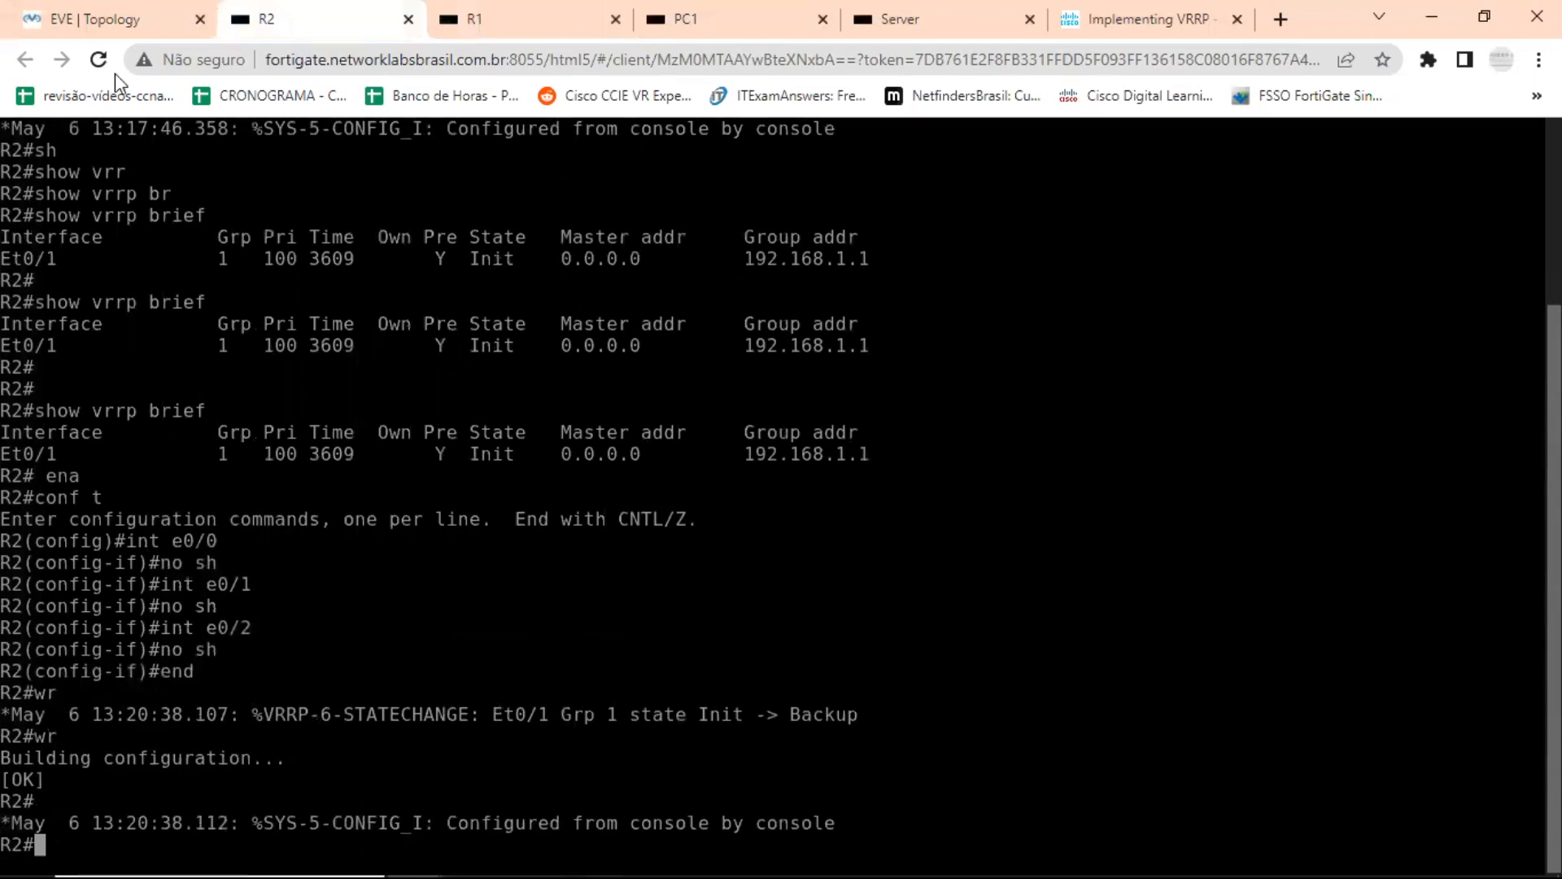
Open R3's console from the topology and run the same copied block there to enable e0/0 to e0/2 and save.
{"action": "left_click", "coordinate": [122, 20]}
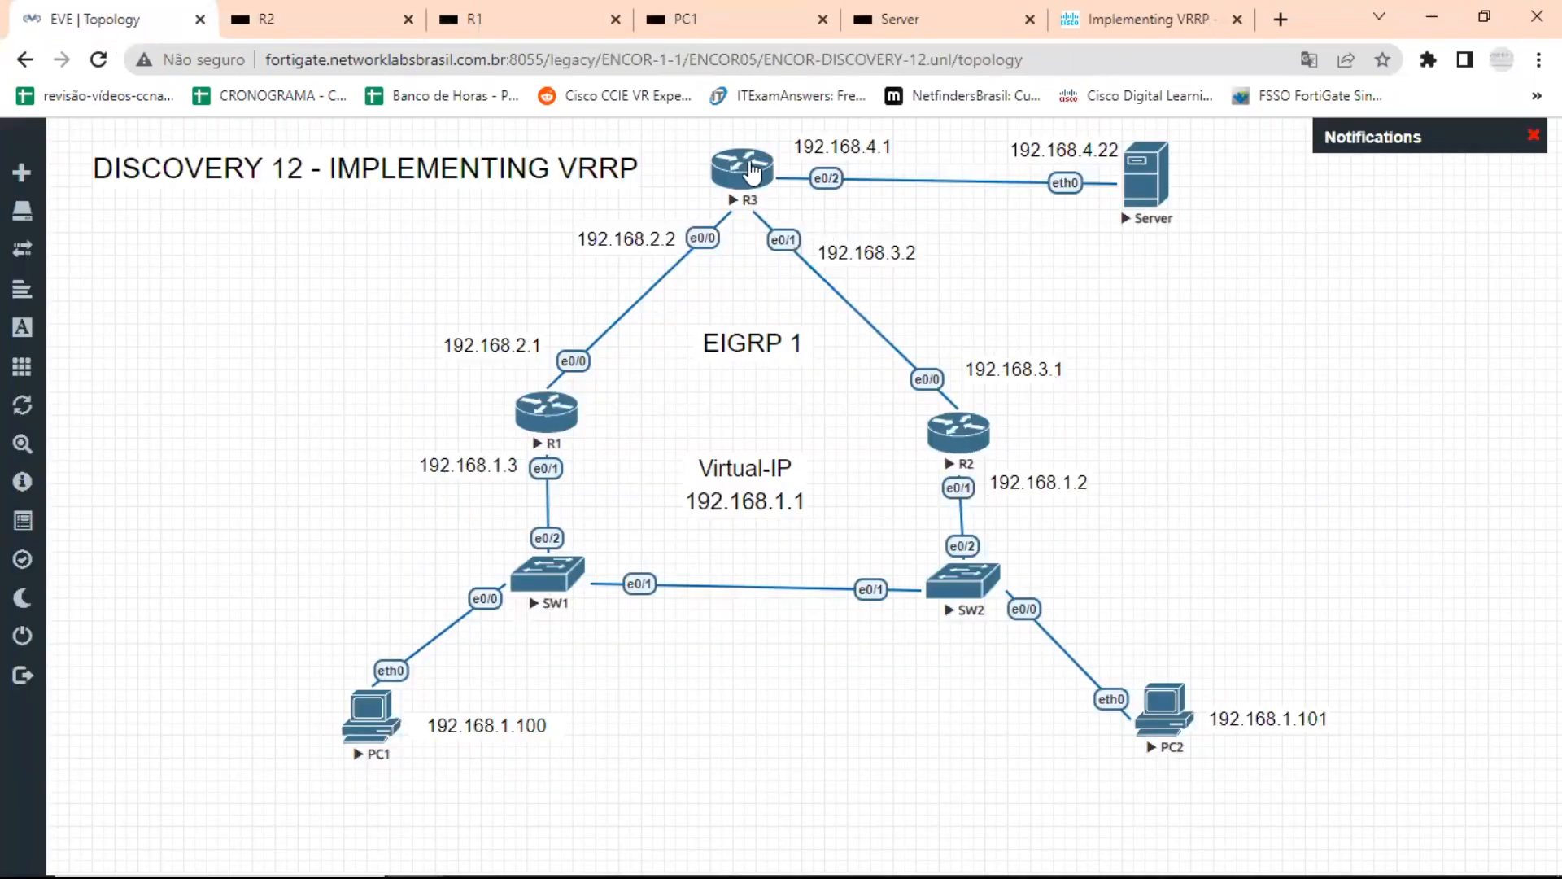
{"action": "left_click", "coordinate": [747, 160]}
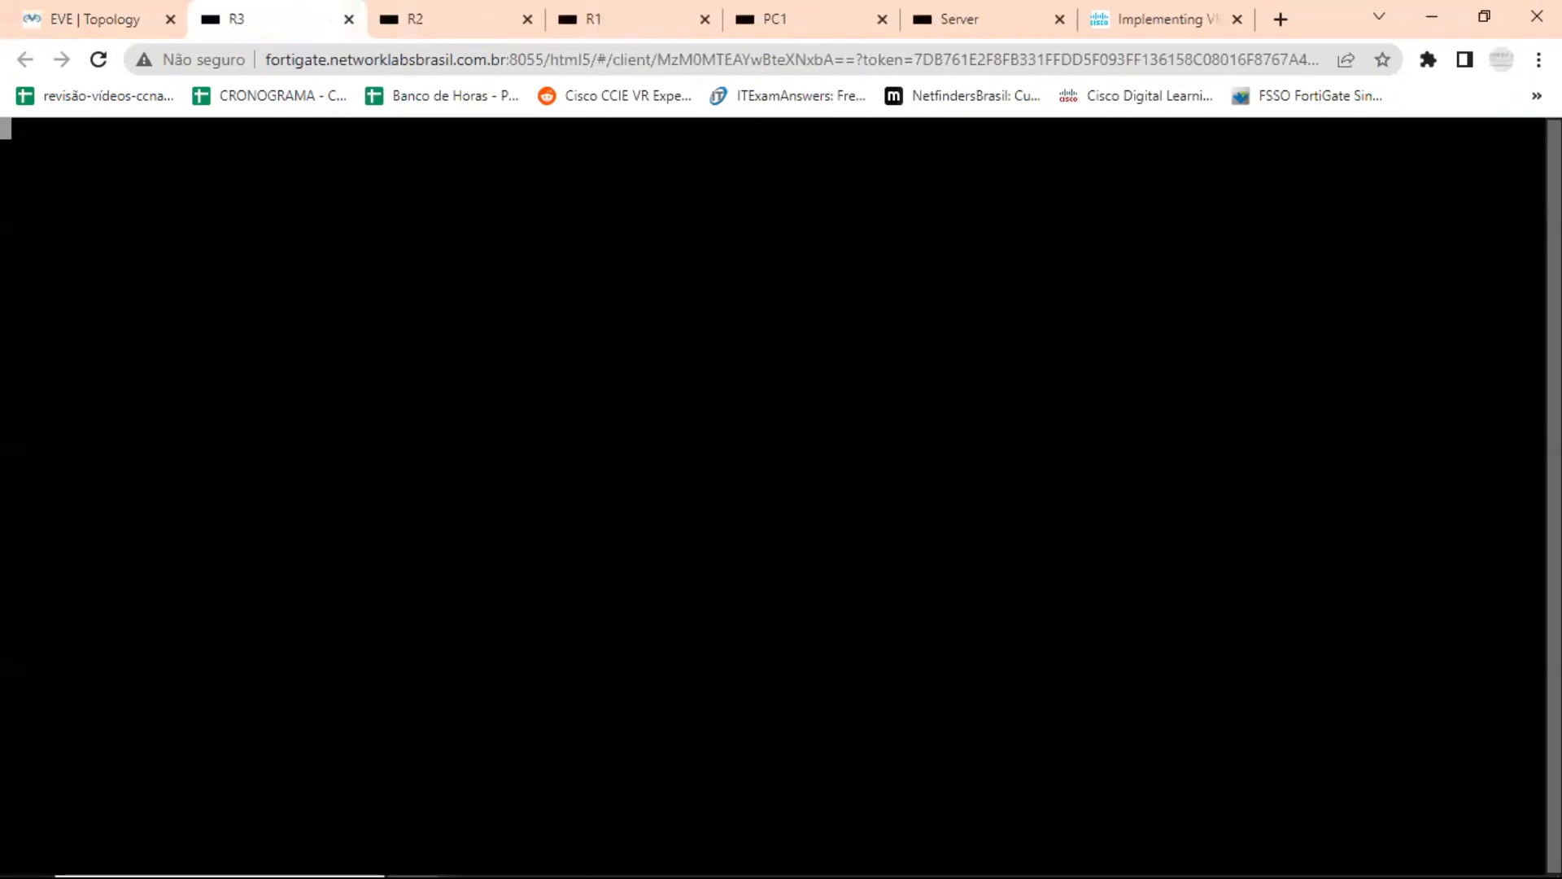
{"action": "key", "text": "Return"}
{"action": "key", "text": "Return"}
{"action": "key", "text": "Return"}
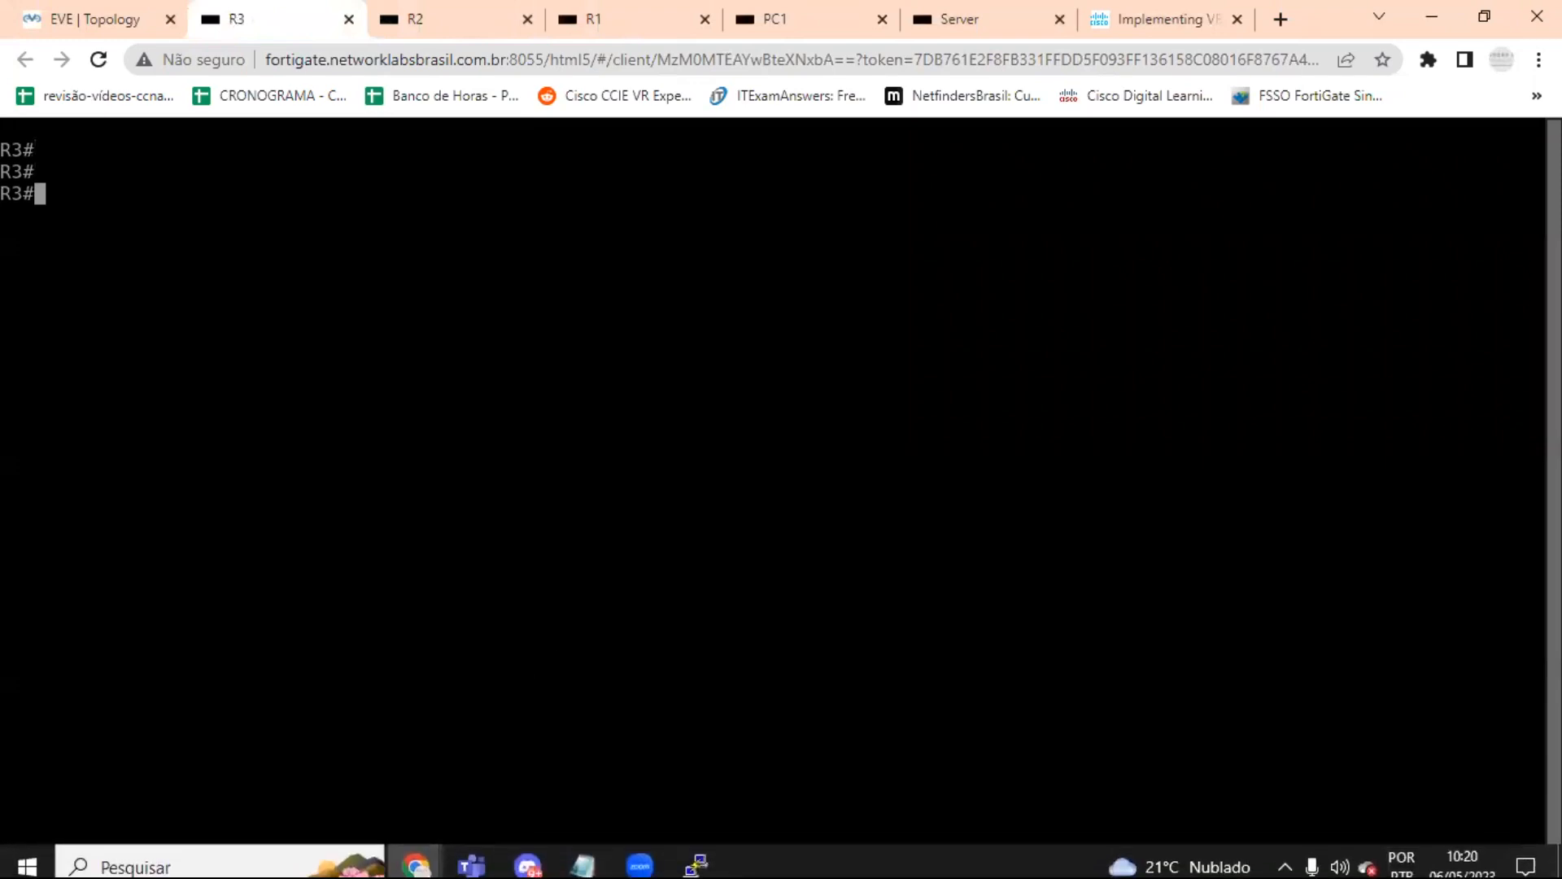
{"action": "key", "text": "ctrl+alt+shift"}
{"action": "right_click", "coordinate": [300, 383]}
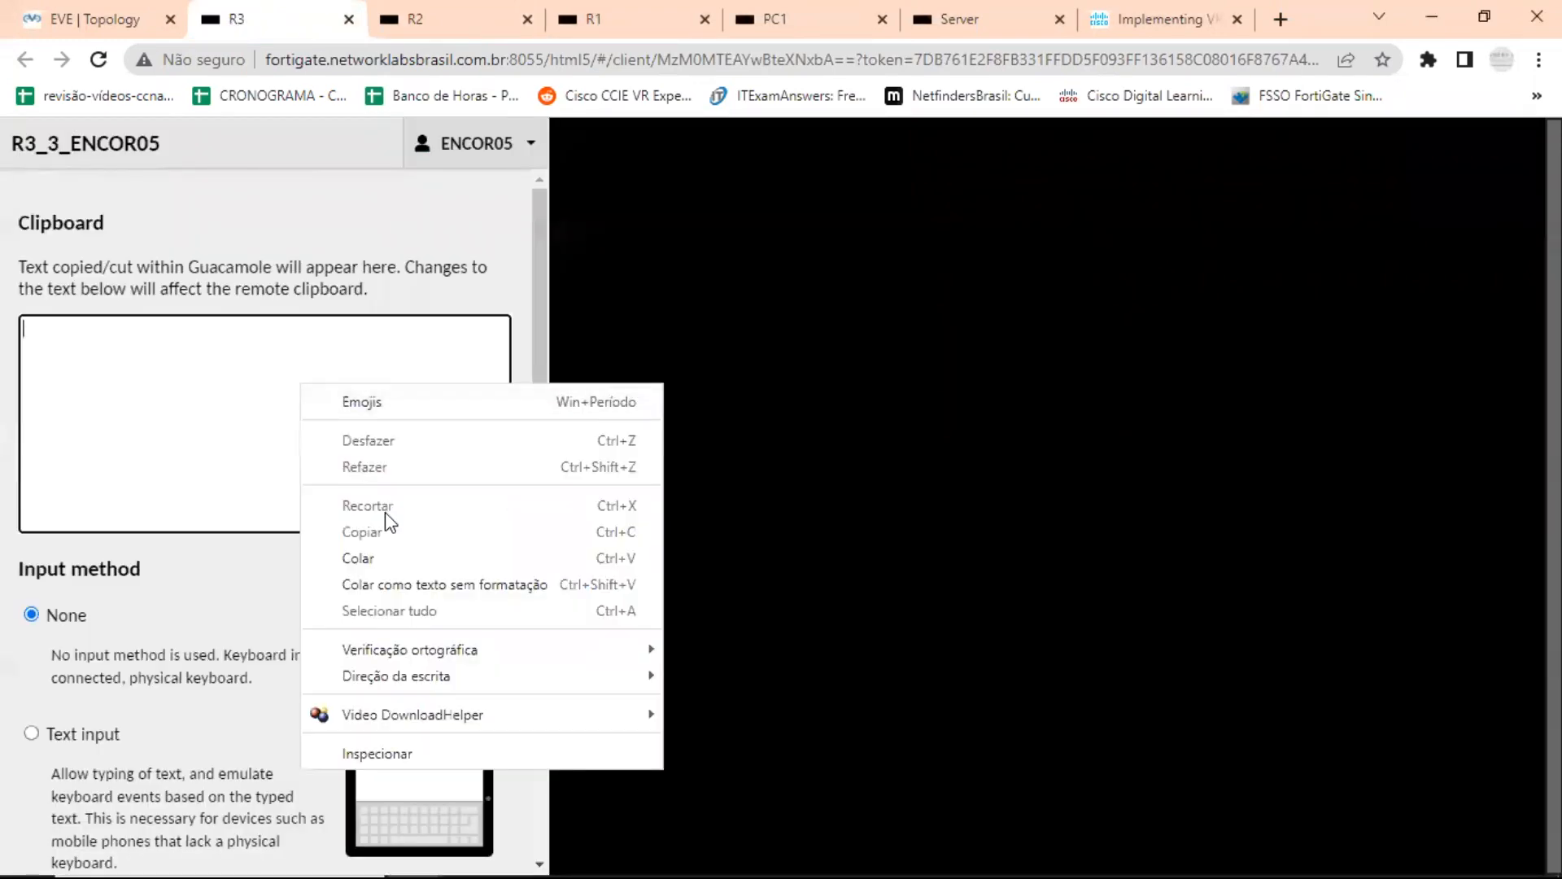
{"action": "left_click", "coordinate": [389, 558]}
{"action": "key", "text": "ctrl+alt+shift"}
{"action": "right_click", "coordinate": [619, 352]}
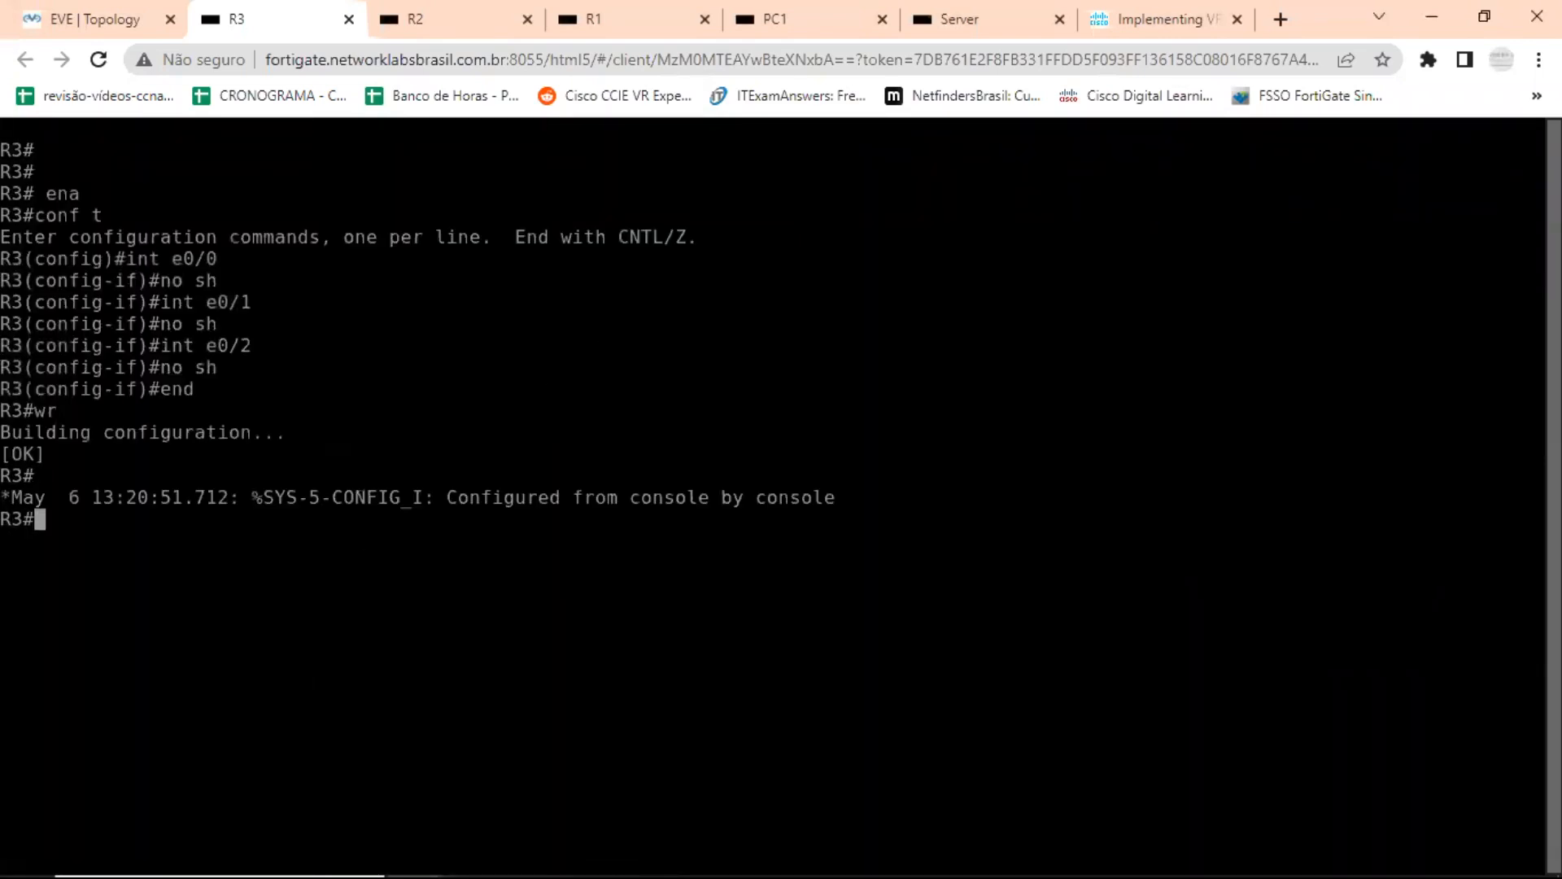
Open R1's console from the topology and examine the logged VRRP state change on Et0/1.
{"action": "left_click", "coordinate": [147, 29]}
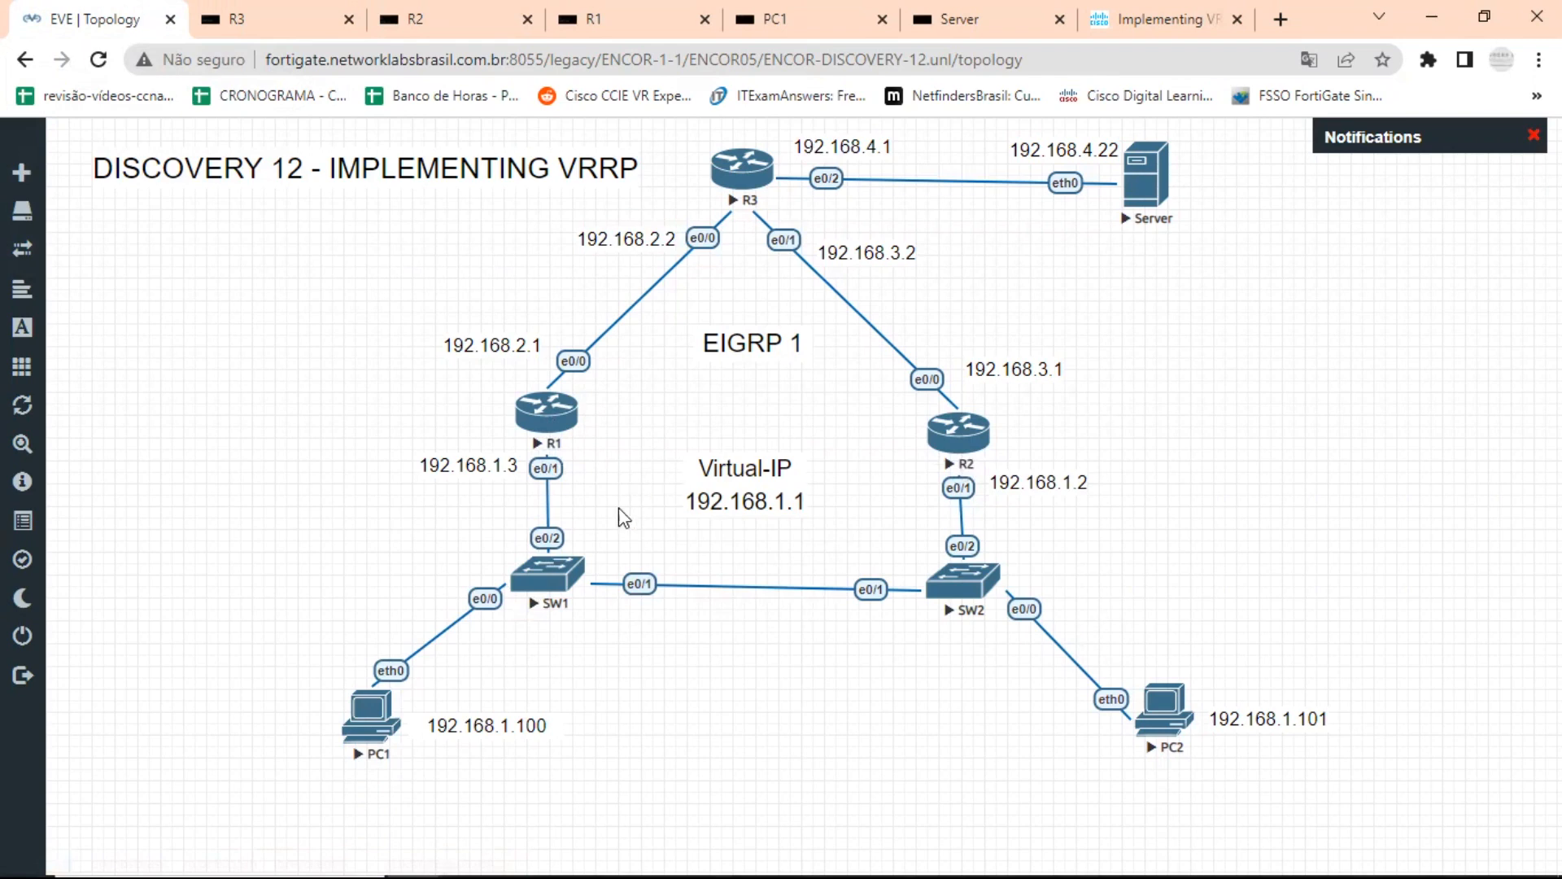
{"action": "left_click", "coordinate": [547, 411]}
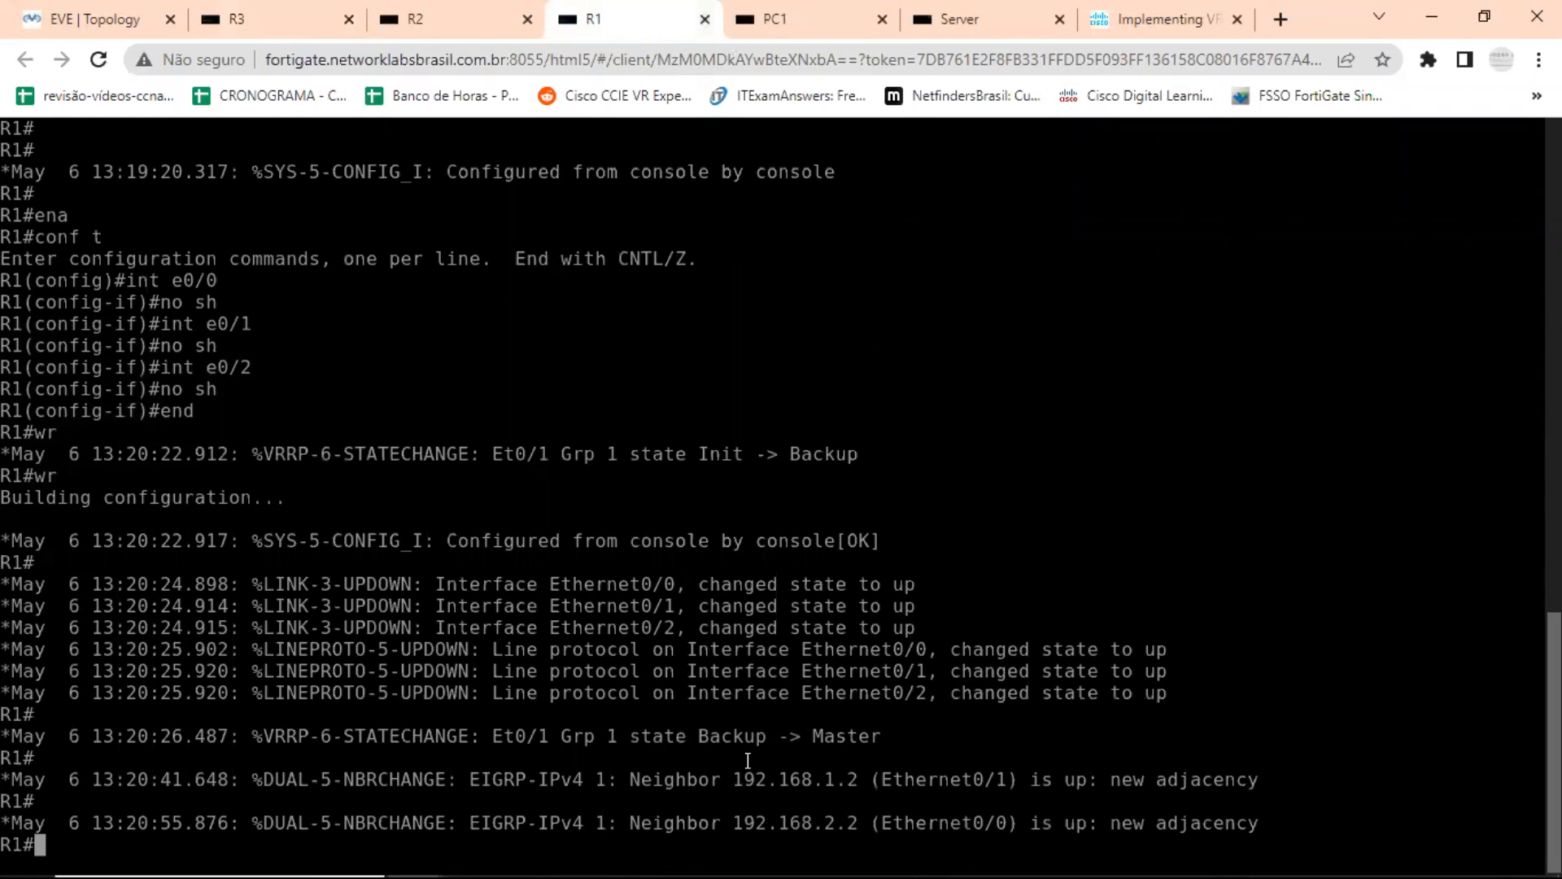
{"action": "left_click_drag", "start_coordinate": [701, 736], "coordinate": [910, 736]}
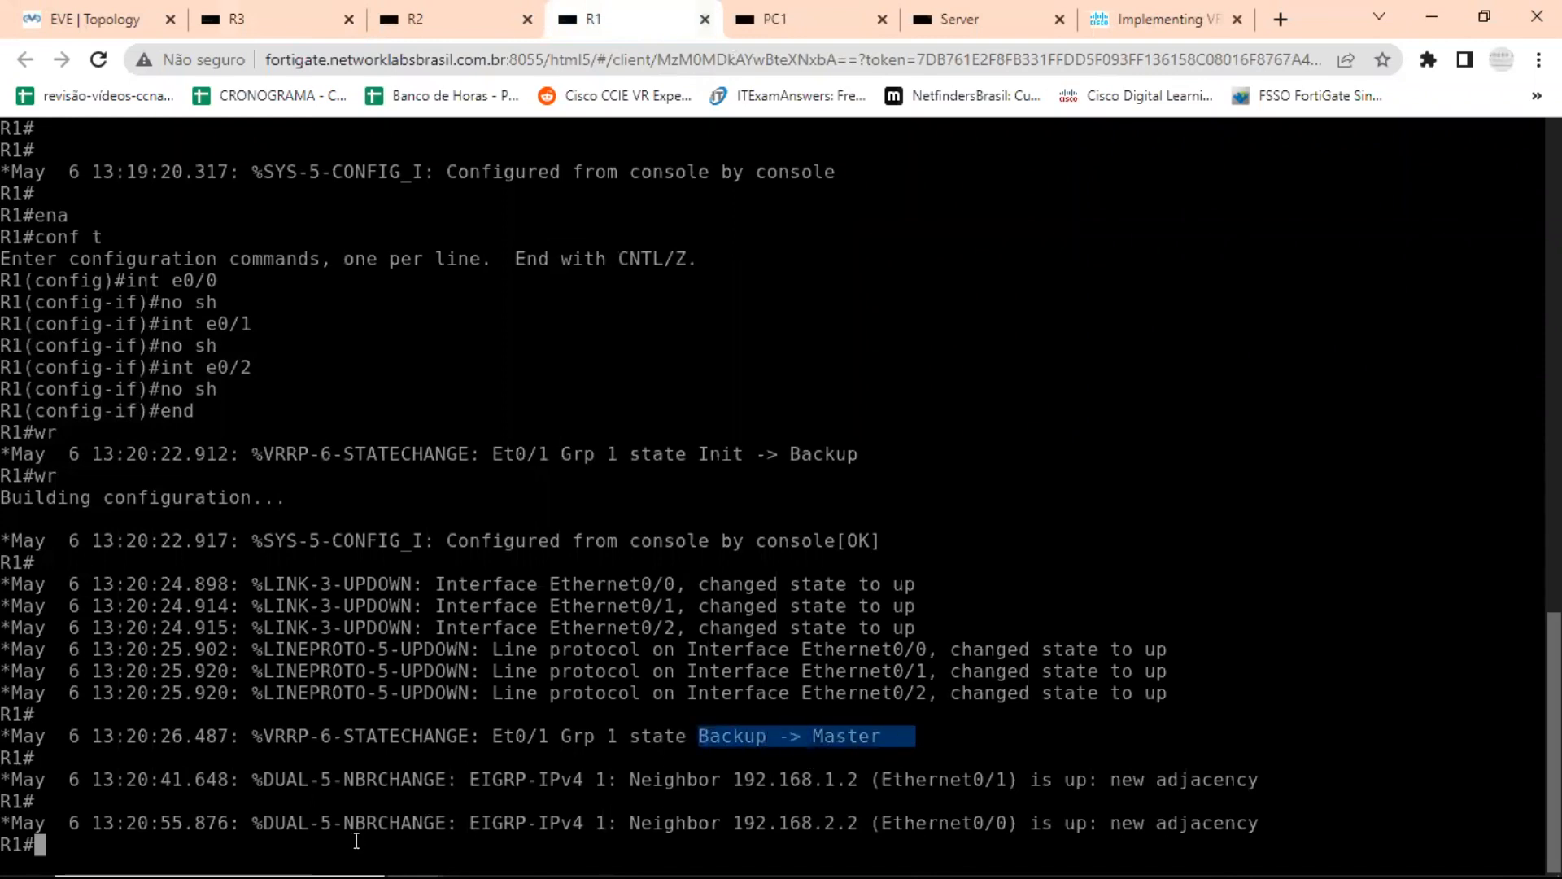
{"action": "key", "text": "Return"}
{"action": "key", "text": "Return"}
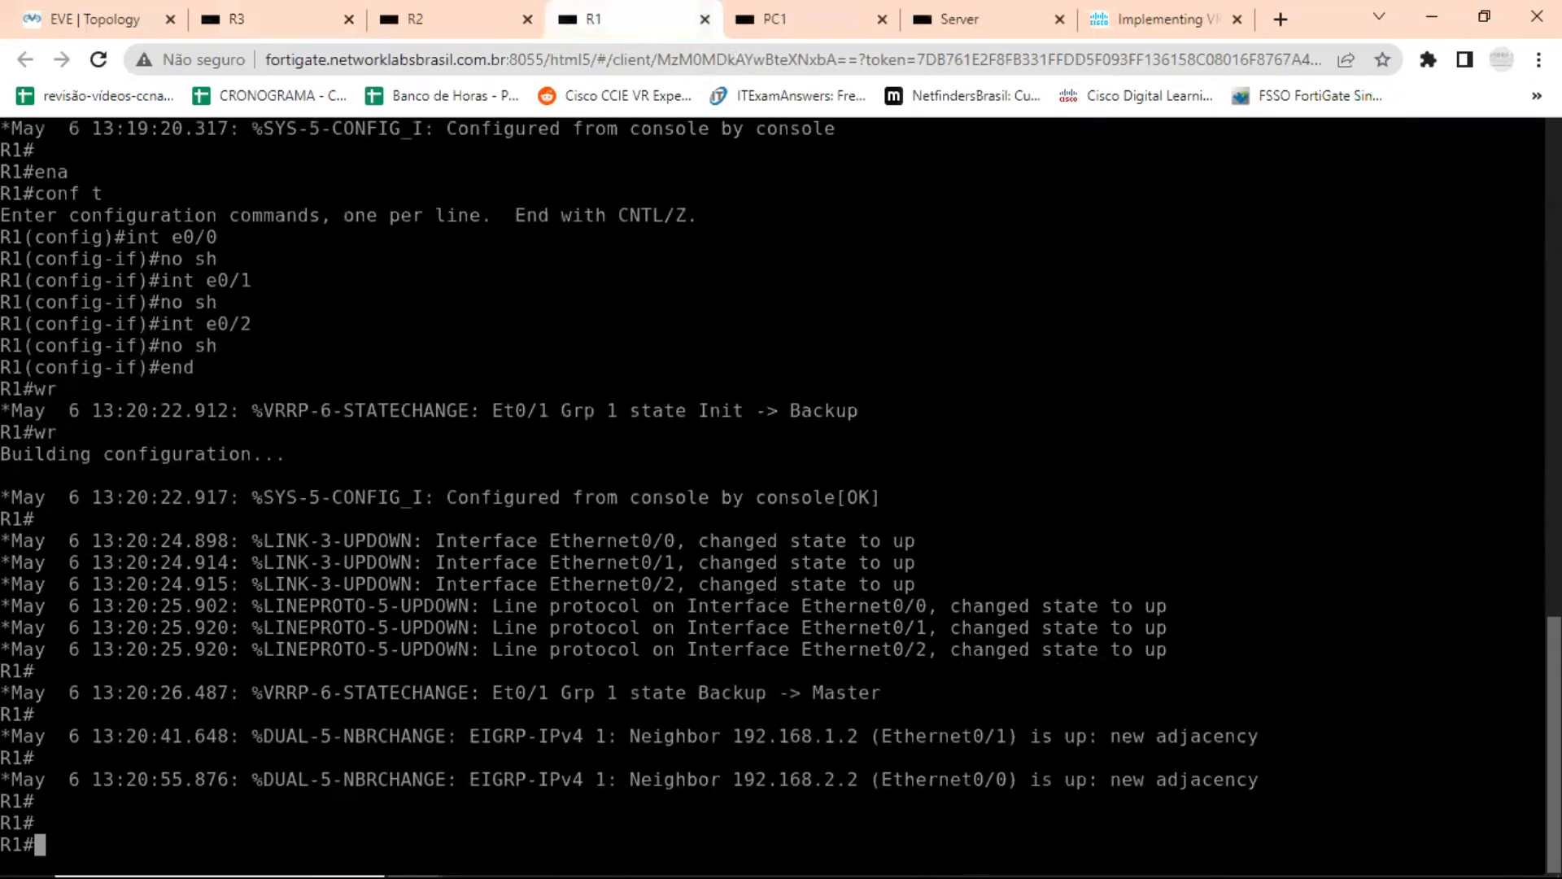
Run show vrrp brief on R1 and examine the priority, group, master address and group address.
{"action": "type", "text": "sh"}
{"action": "key", "text": "Tab"}
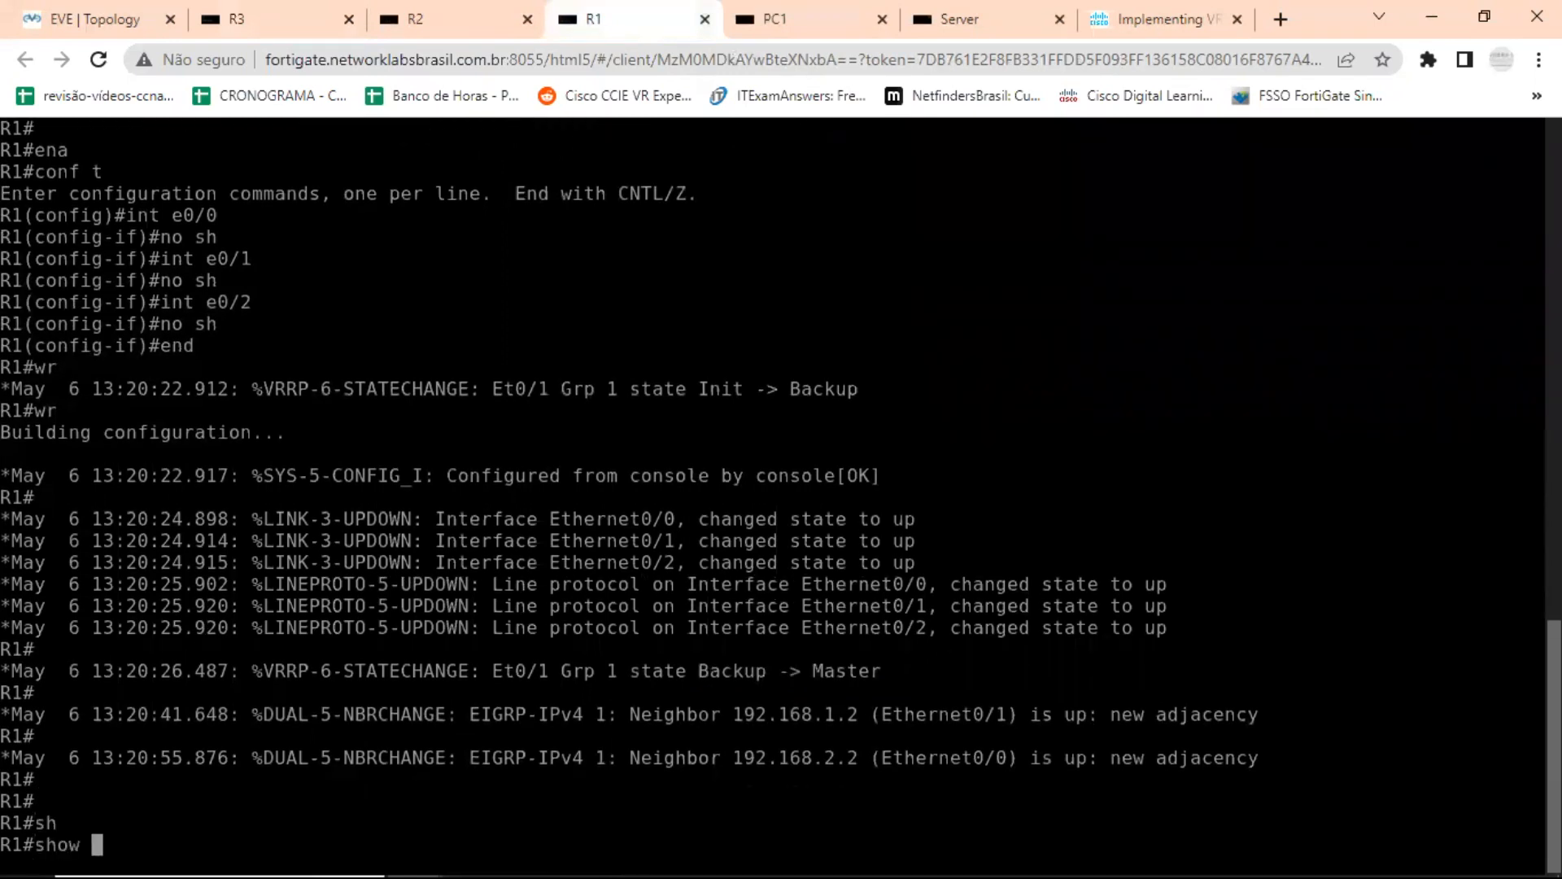
{"action": "type", "text": "vrrp br"}
{"action": "key", "text": "Tab"}
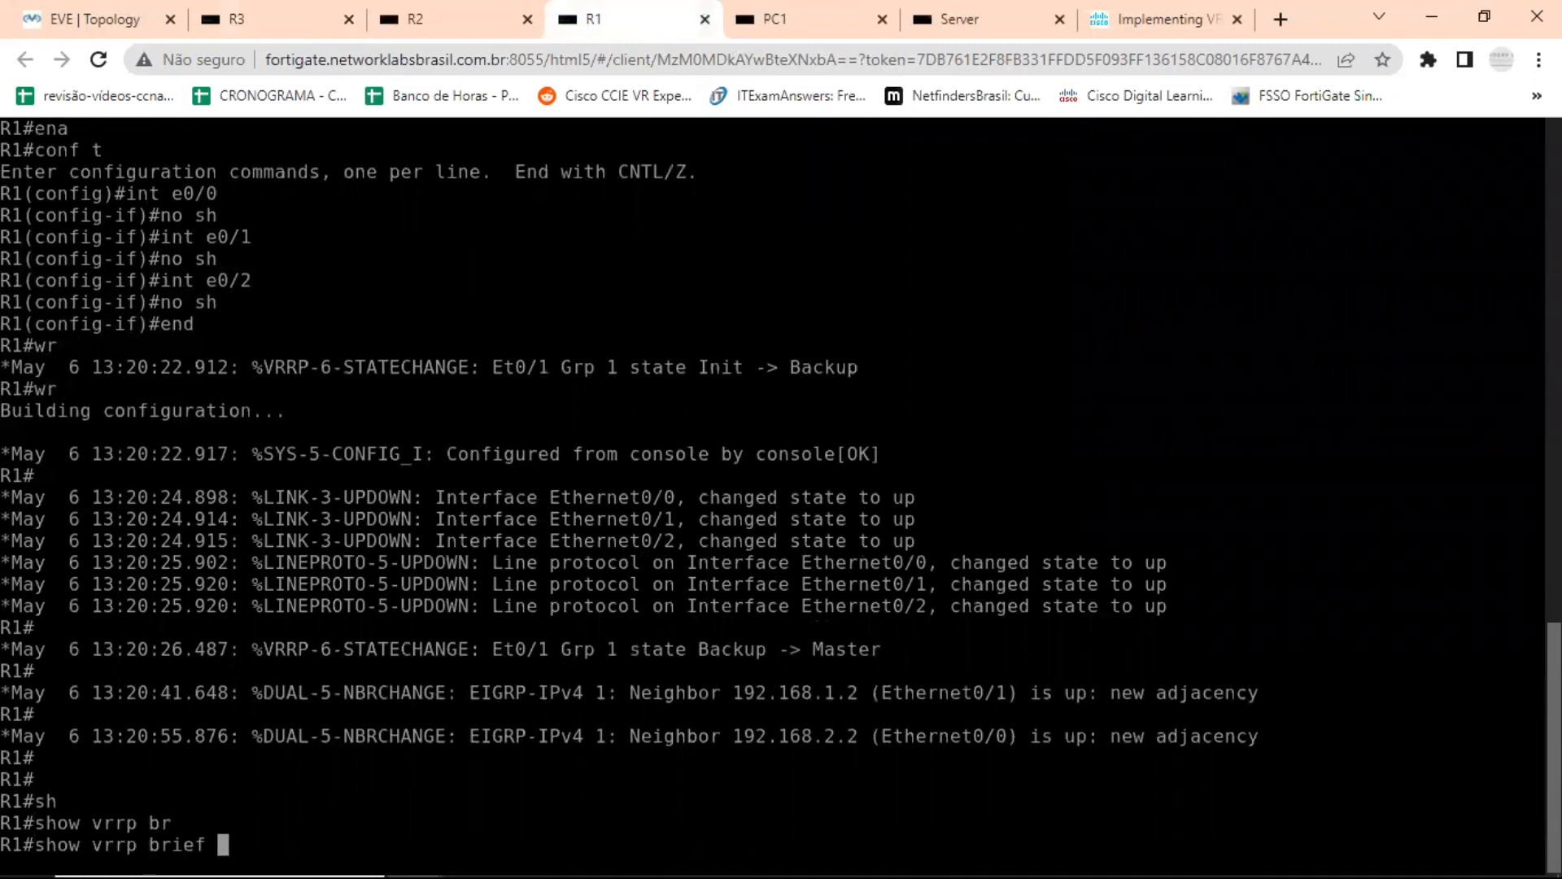
{"action": "key", "text": "Return"}
{"action": "key", "text": "Return"}
{"action": "key", "text": "Return"}
{"action": "key", "text": "Return"}
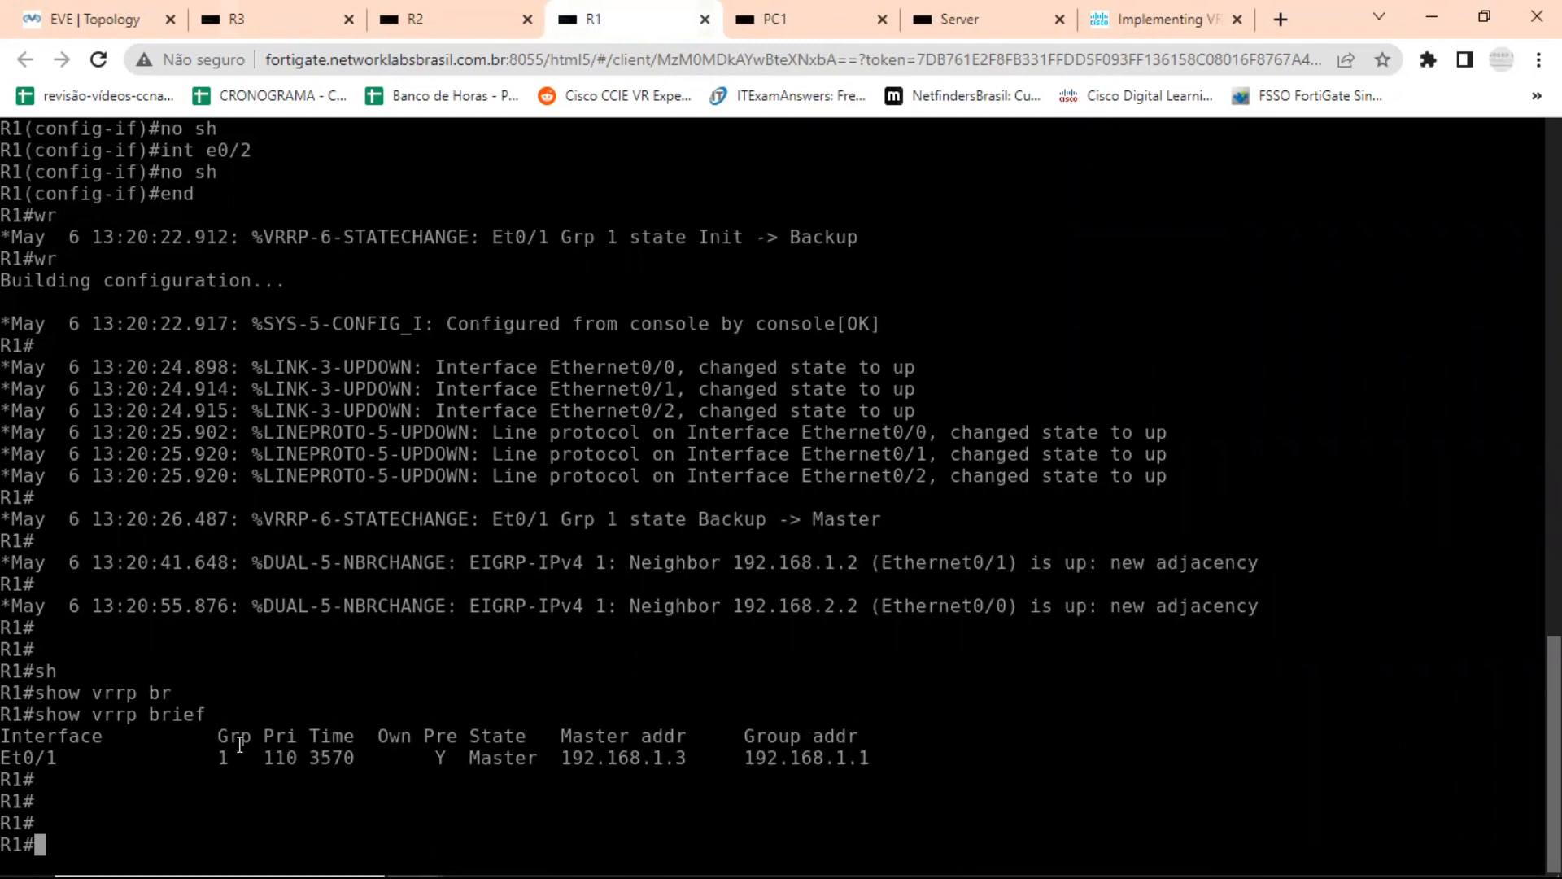
{"action": "left_click_drag", "start_coordinate": [266, 756], "coordinate": [307, 756]}
{"action": "left_click_drag", "start_coordinate": [182, 756], "coordinate": [239, 757]}
{"action": "left_click_drag", "start_coordinate": [599, 755], "coordinate": [550, 758]}
{"action": "left_click_drag", "start_coordinate": [888, 759], "coordinate": [746, 759]}
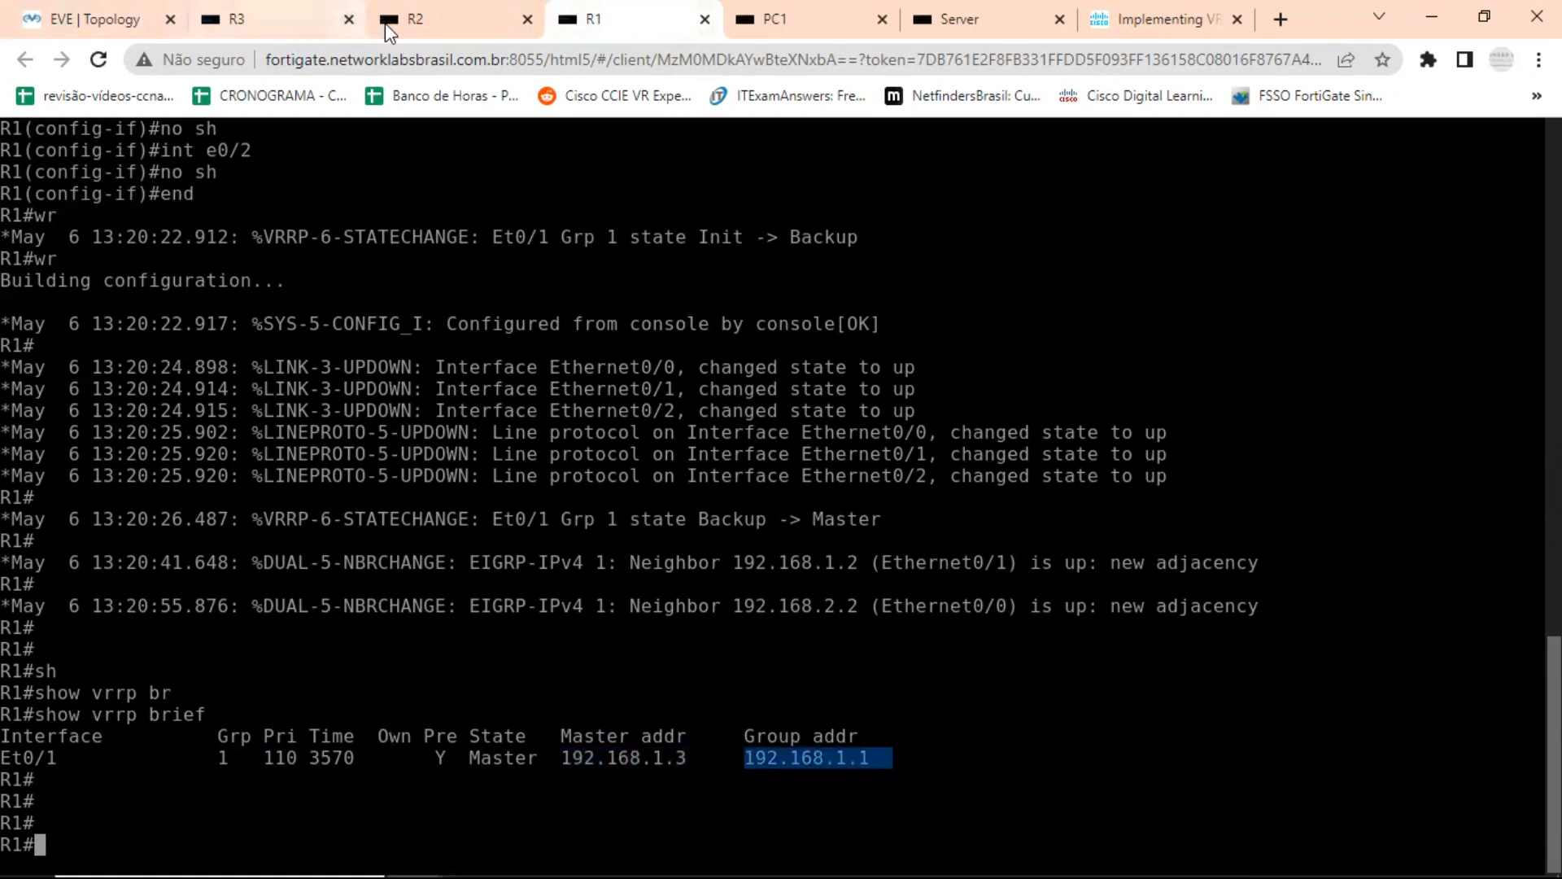
Switch to R2's console and run sh vrrp brief there.
{"action": "left_click", "coordinate": [421, 15]}
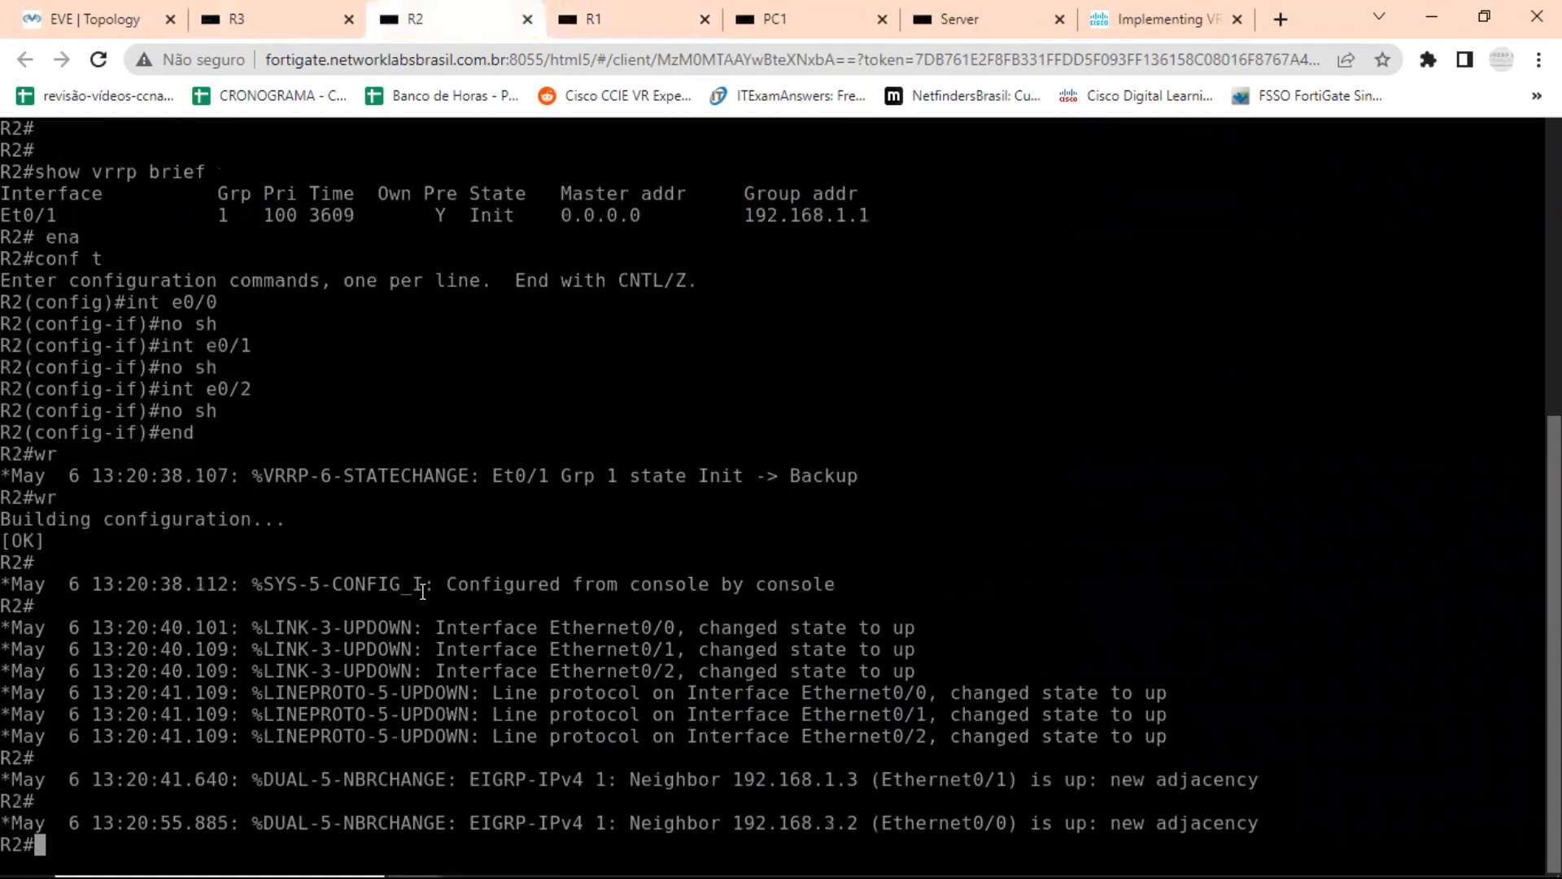
{"action": "key", "text": "Return"}
{"action": "key", "text": "Return"}
{"action": "key", "text": "Return"}
{"action": "type", "text": "sh vrrp br"}
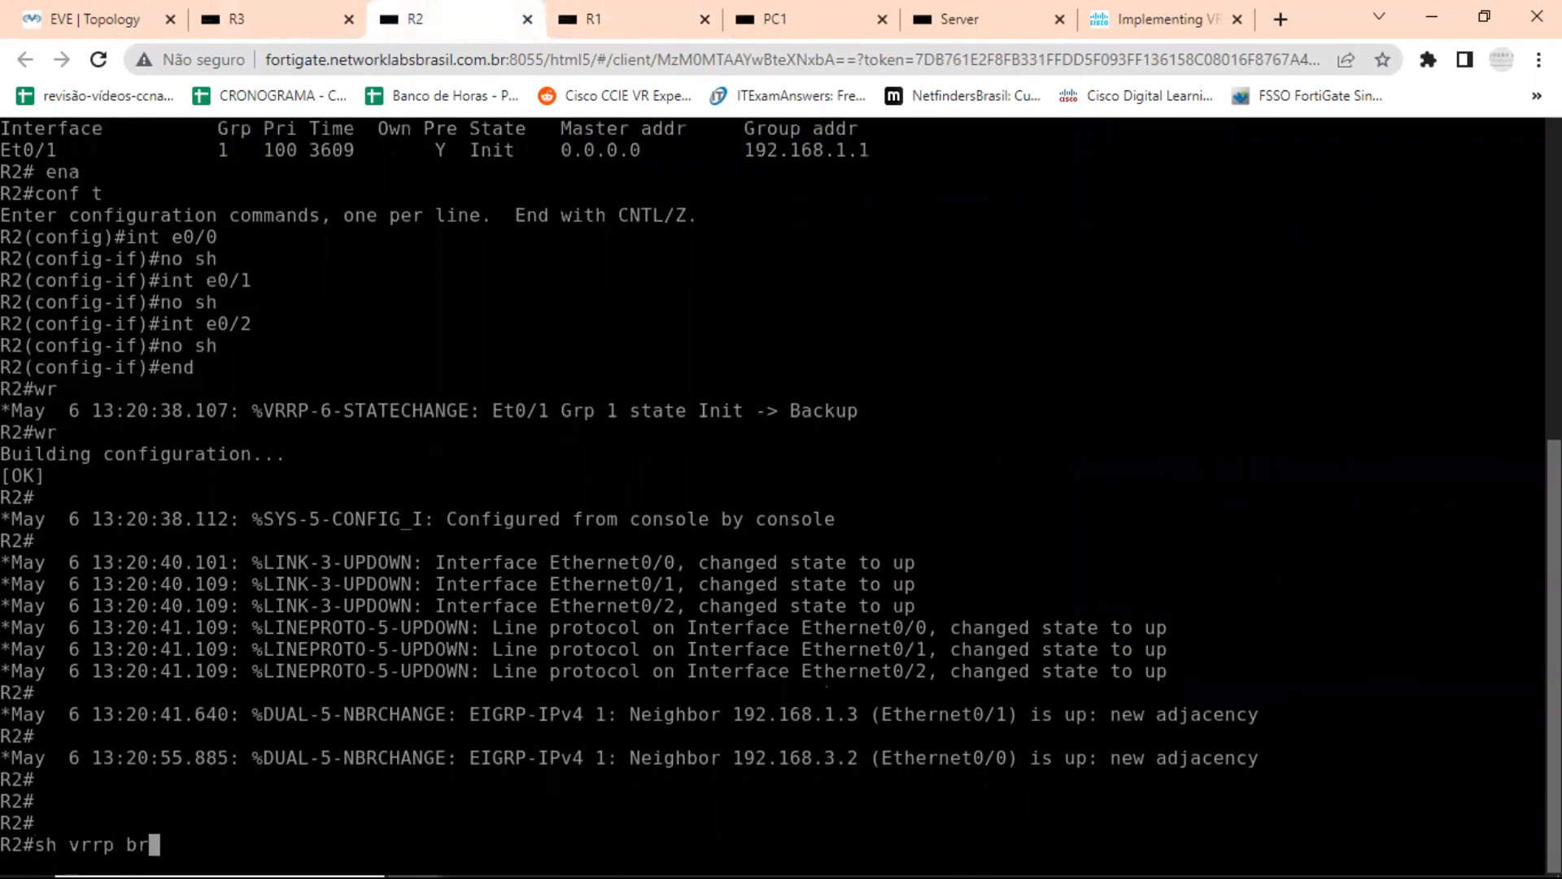
{"action": "key", "text": "Tab"}
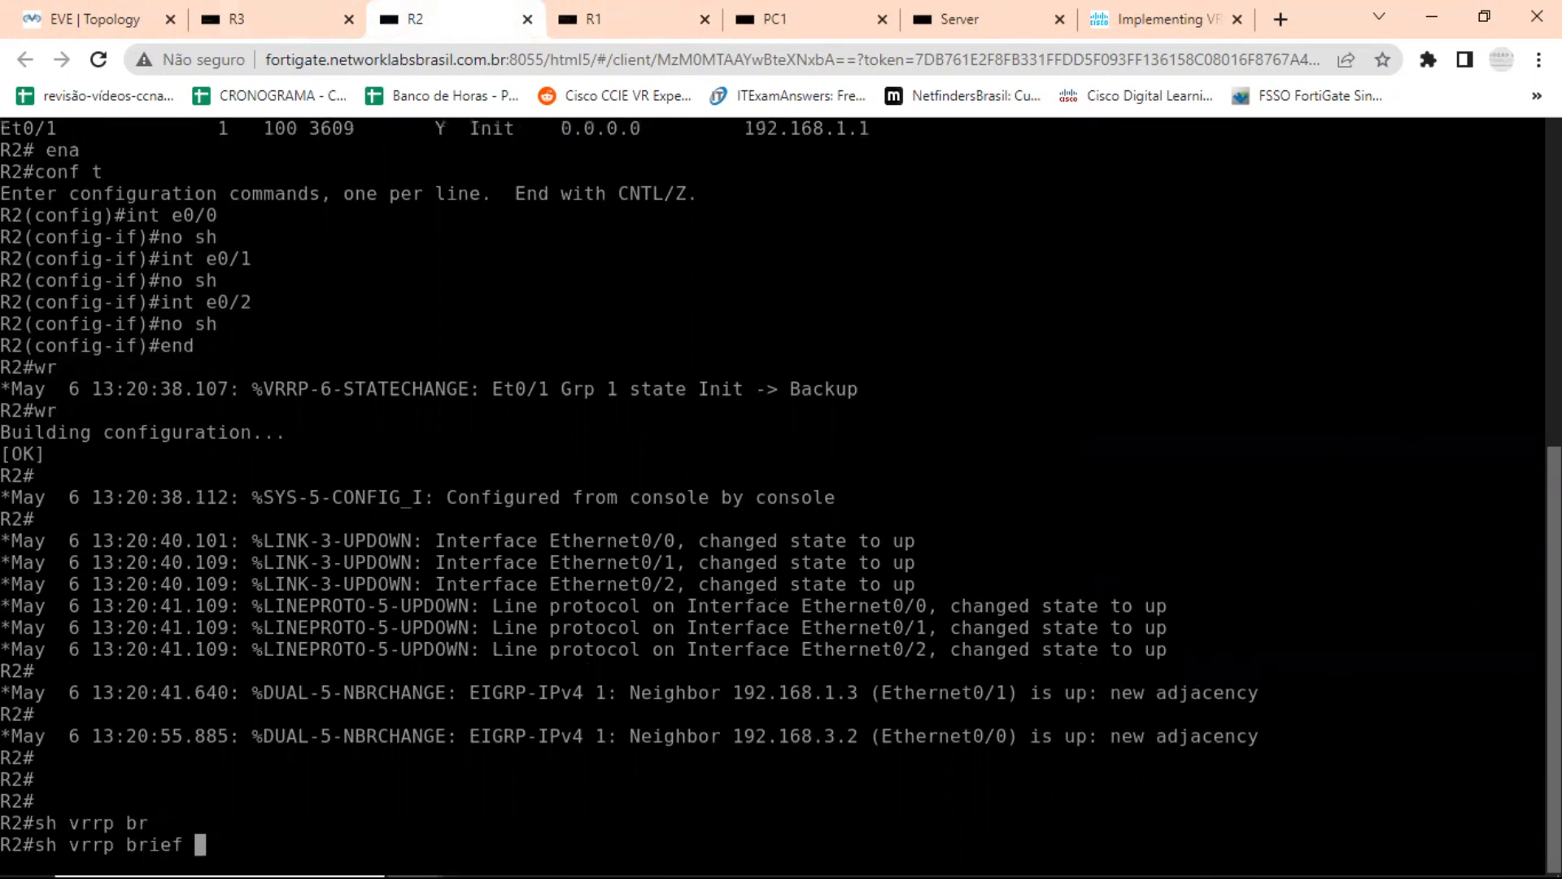
{"action": "key", "text": "Return"}
{"action": "key", "text": "Return"}
{"action": "key", "text": "Return"}
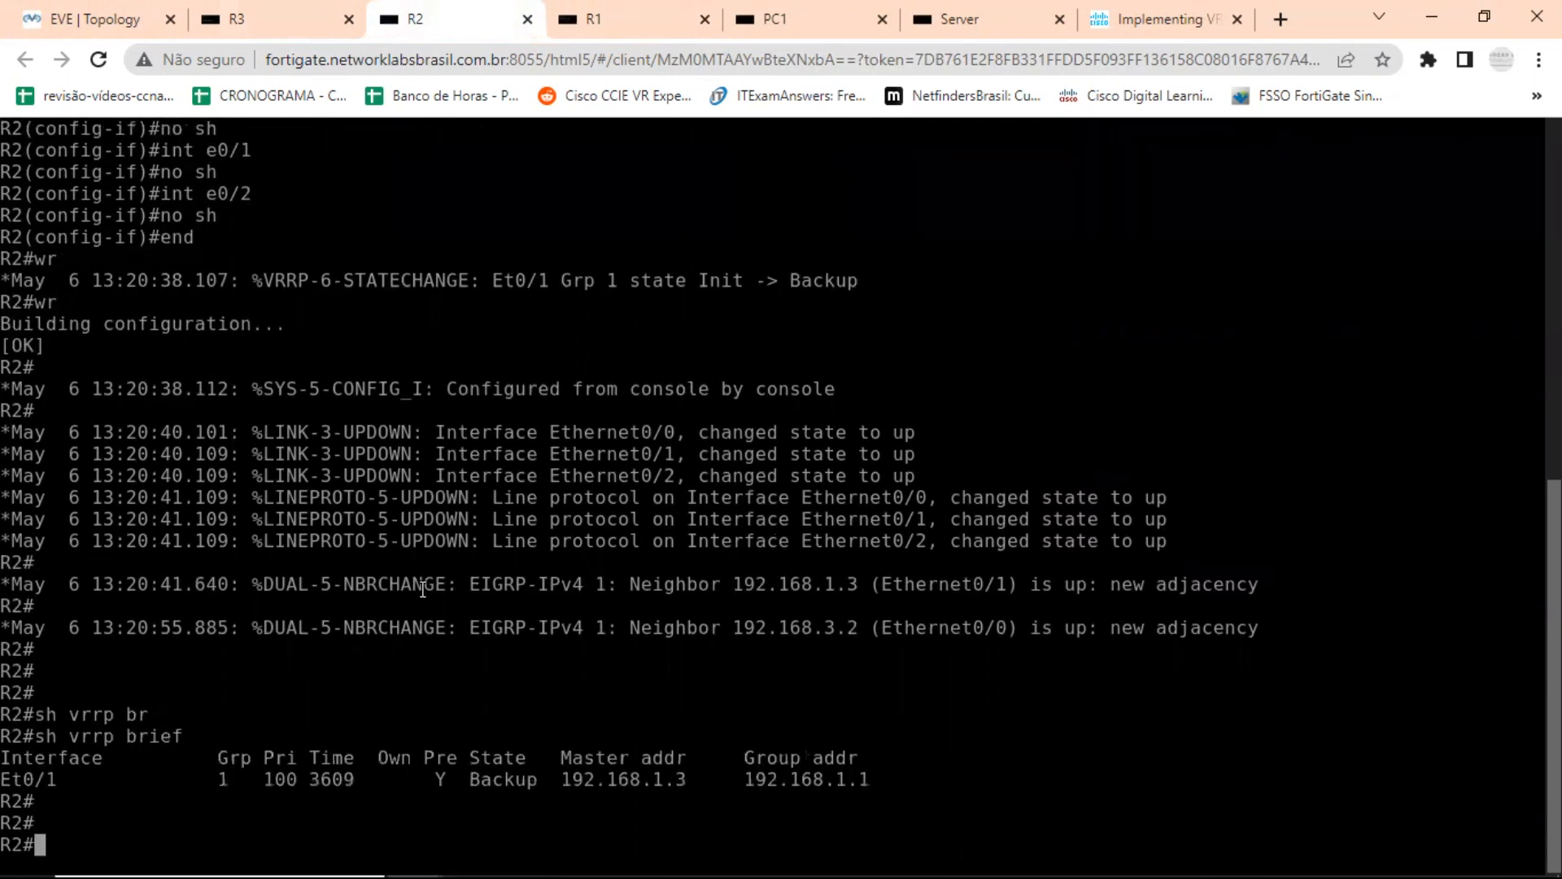
Examine the priority, master address, state and preemption columns in R2's VRRP summary.
{"action": "left_click_drag", "start_coordinate": [267, 781], "coordinate": [304, 779]}
{"action": "left_click_drag", "start_coordinate": [686, 780], "coordinate": [636, 779]}
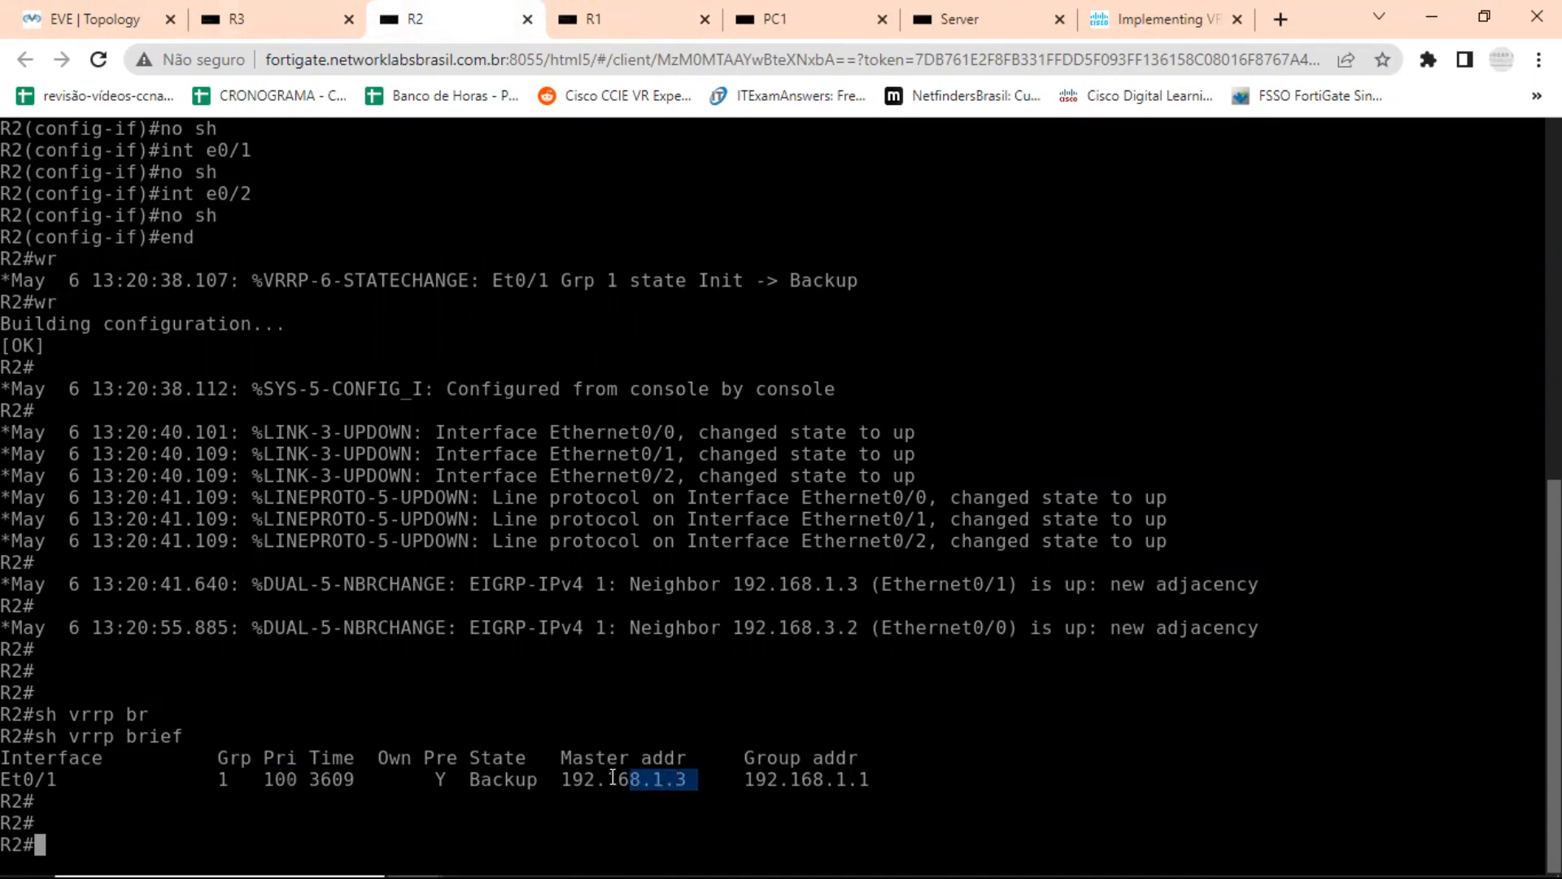
{"action": "left_click_drag", "start_coordinate": [467, 753], "coordinate": [529, 781]}
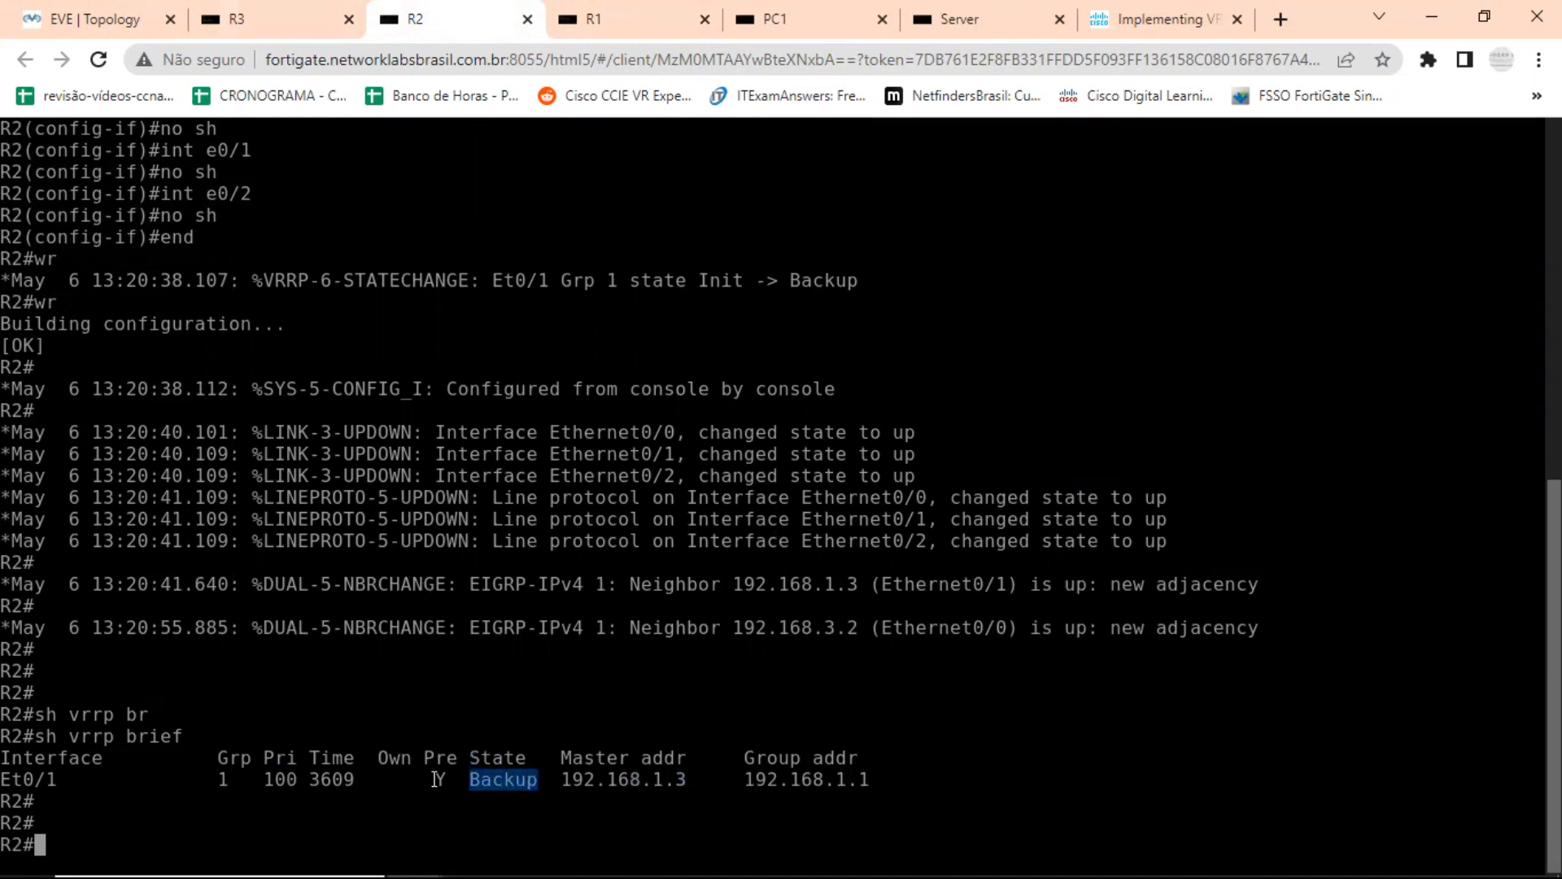
{"action": "left_click_drag", "start_coordinate": [446, 779], "coordinate": [424, 780]}
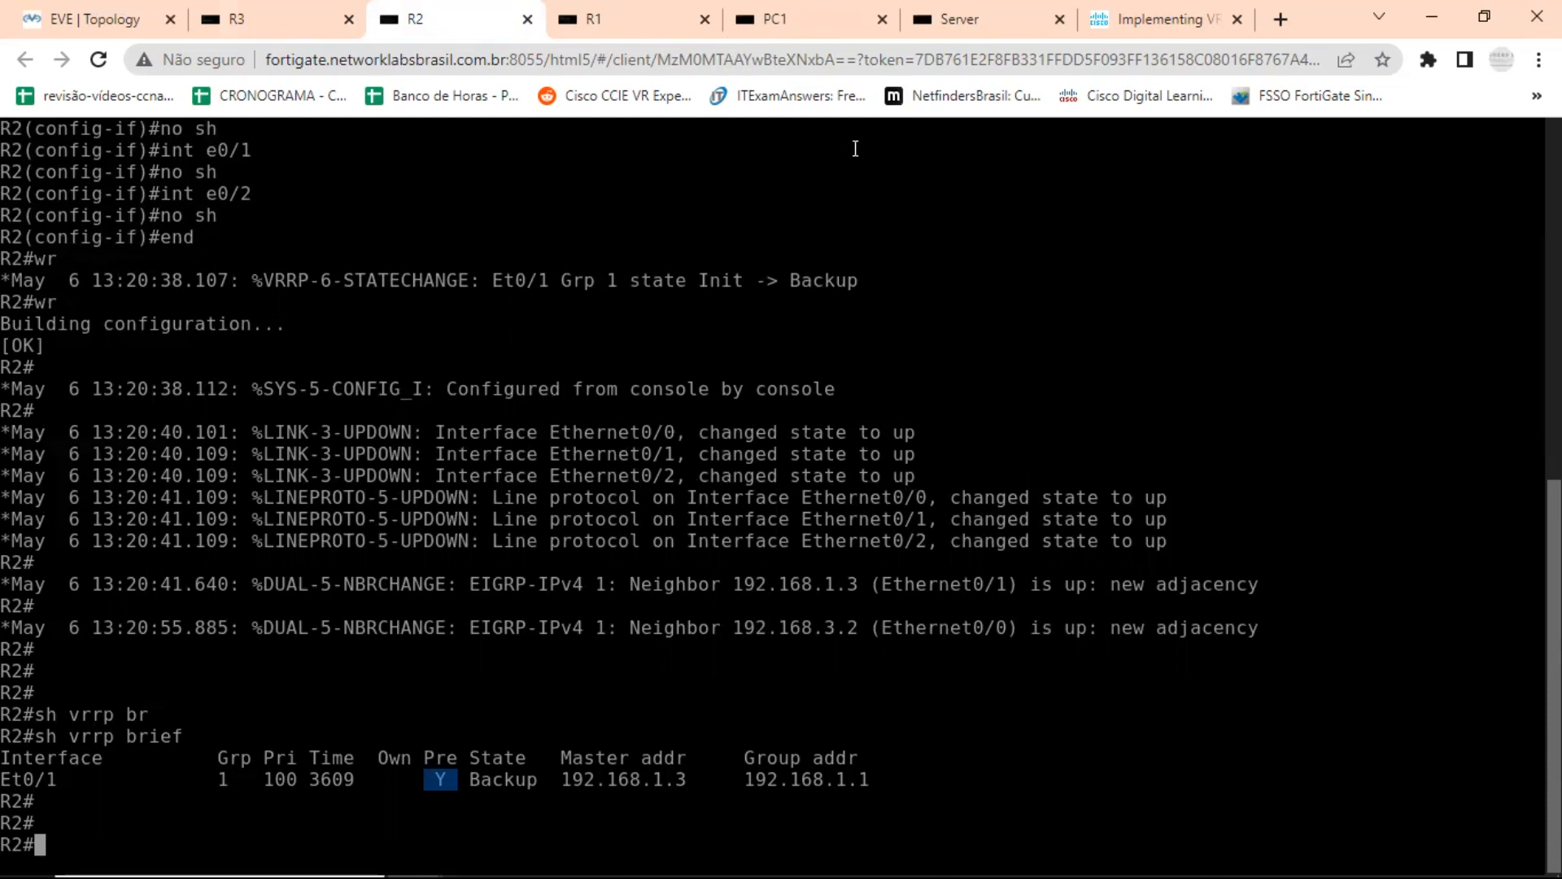
{"action": "key", "text": "alt+Tab"}
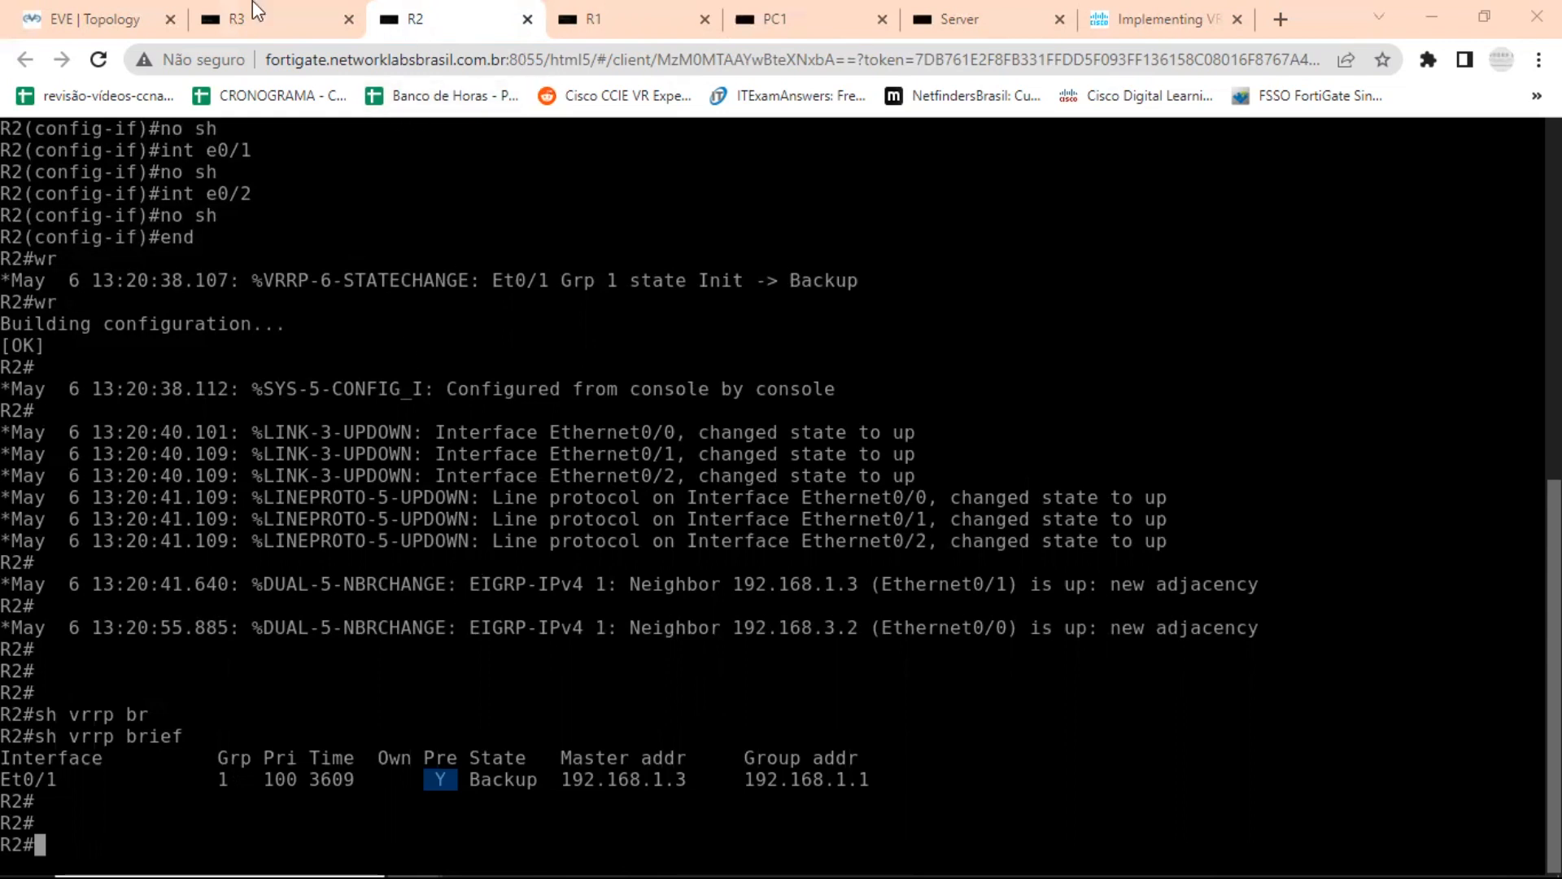
Open R1's console from the topology and enter configuration mode for interface e0/1.
{"action": "left_click", "coordinate": [130, 20]}
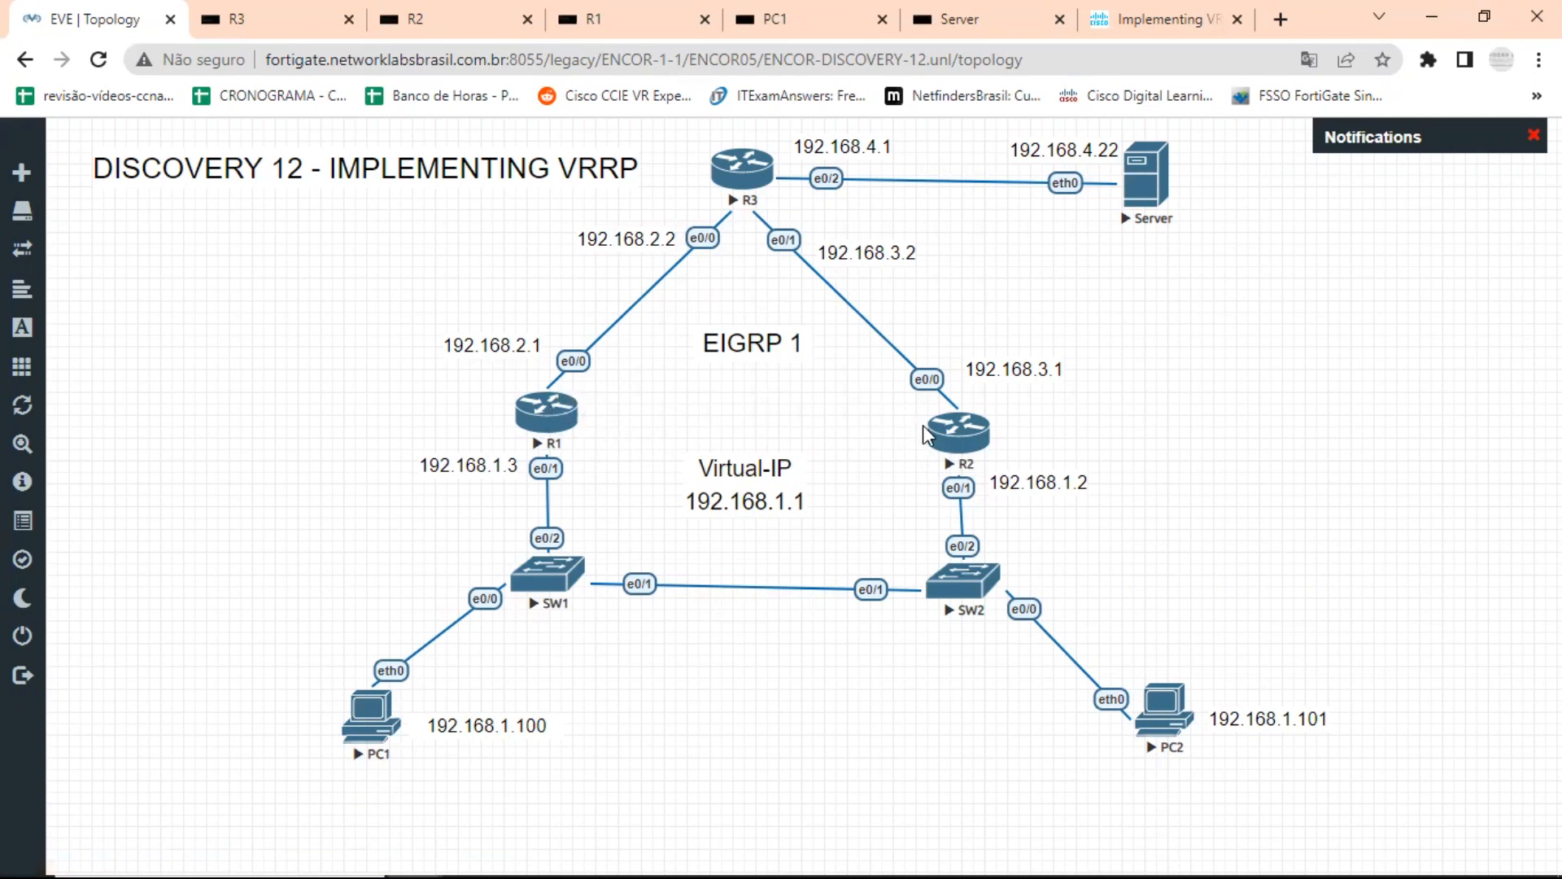
{"action": "left_click", "coordinate": [550, 420]}
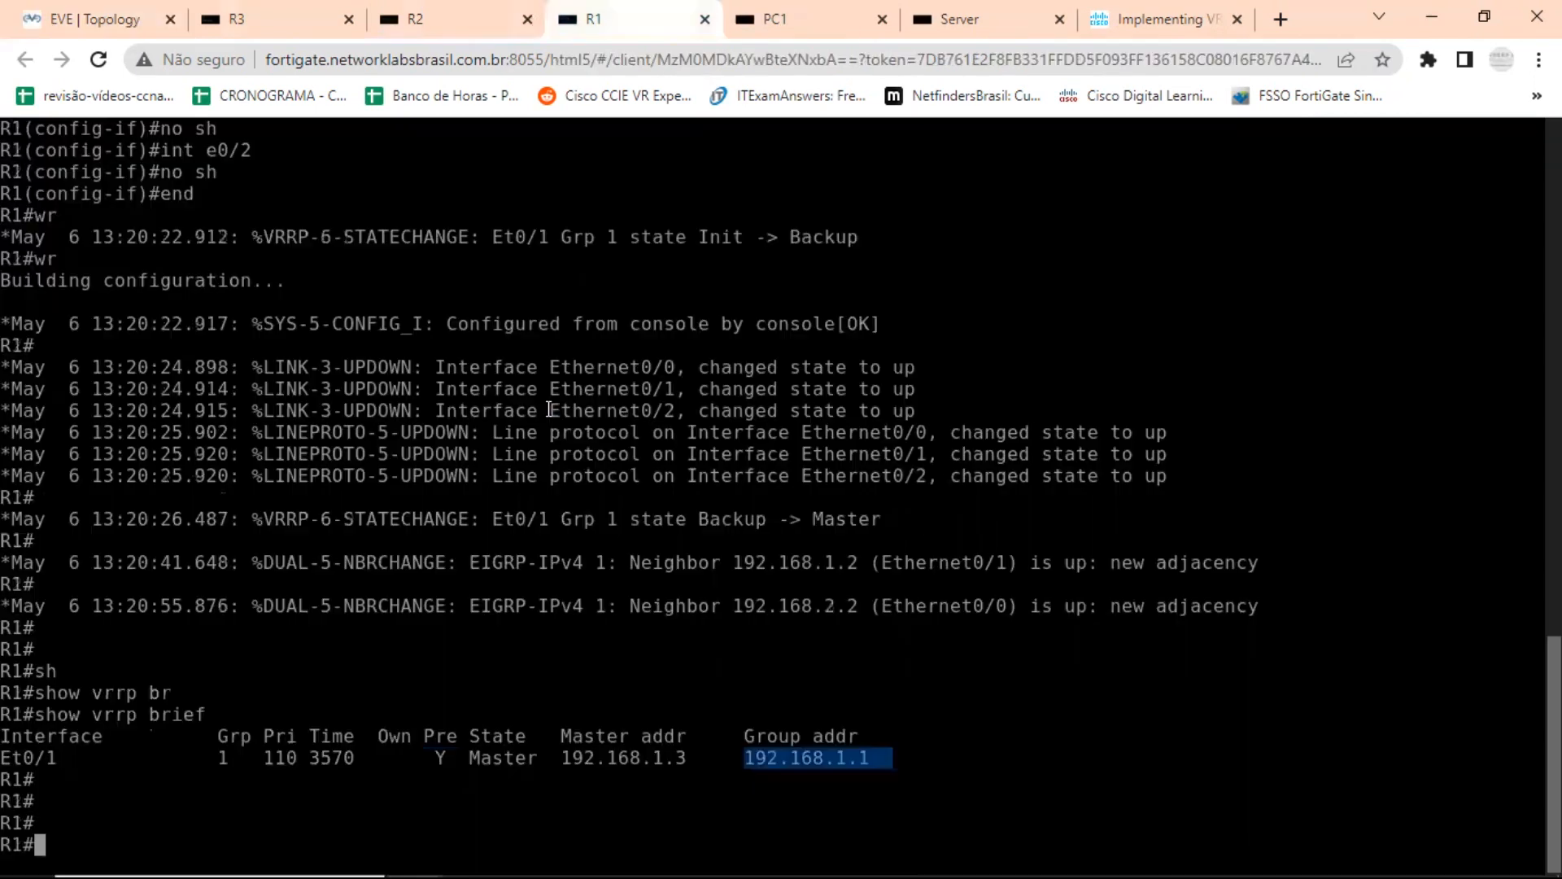
{"action": "type", "text": "conf t"}
{"action": "key", "text": "Return"}
{"action": "type", "text": "int e0/1"}
{"action": "key", "text": "Return"}
Begin a vrrp 1 command on R1's e0/1, listing the group options and the authentication options with the context help.
{"action": "type", "text": "vrr"}
{"action": "key", "text": "Tab"}
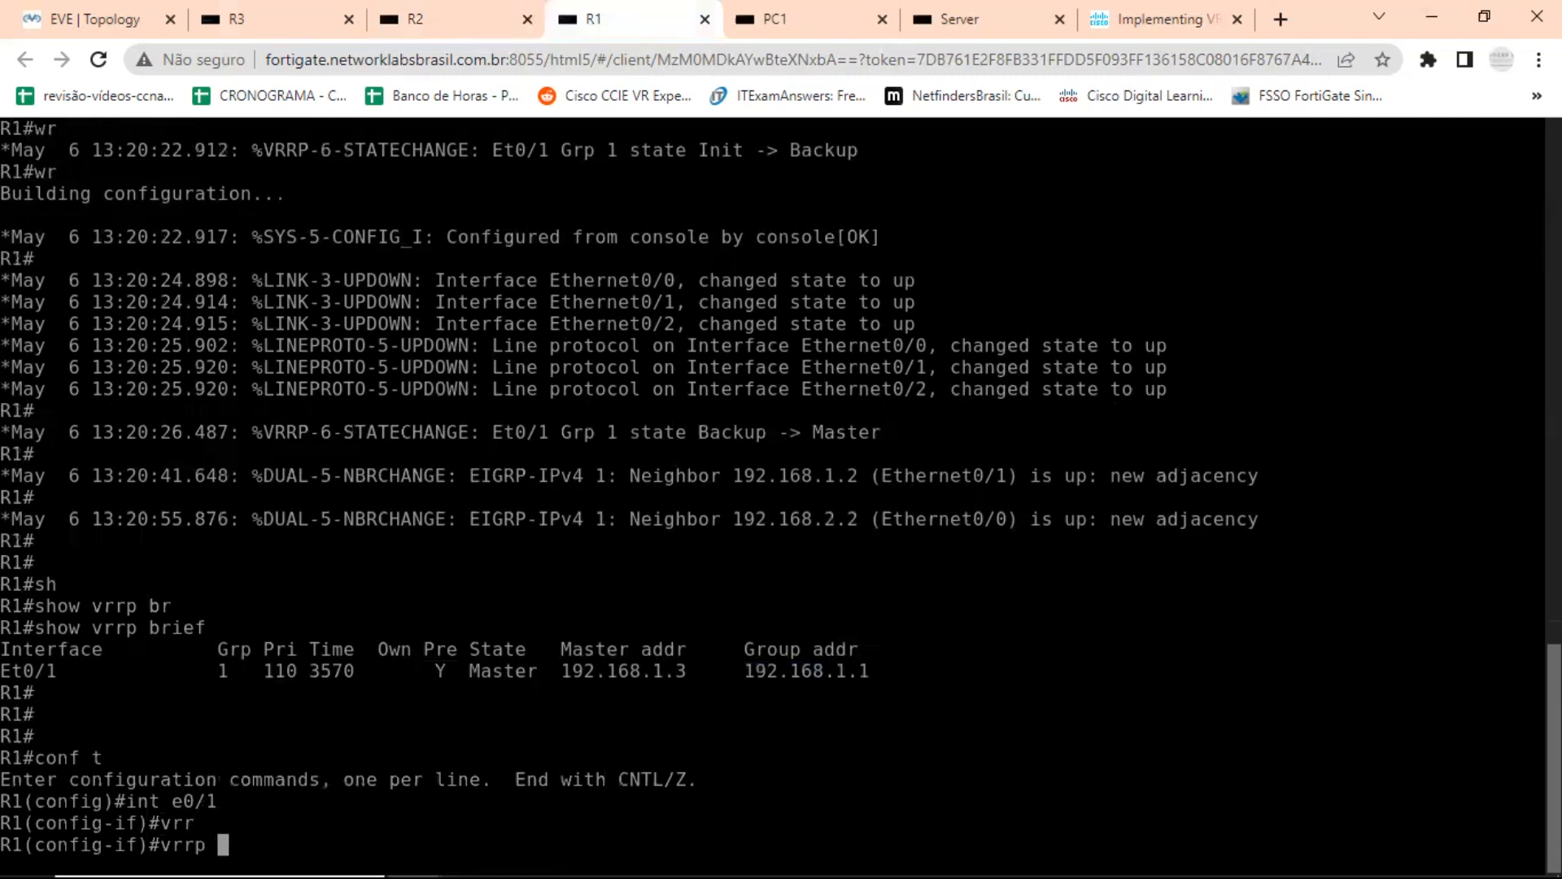
{"action": "type", "text": "1 "}
{"action": "type", "text": "?"}
{"action": "type", "text": "au"}
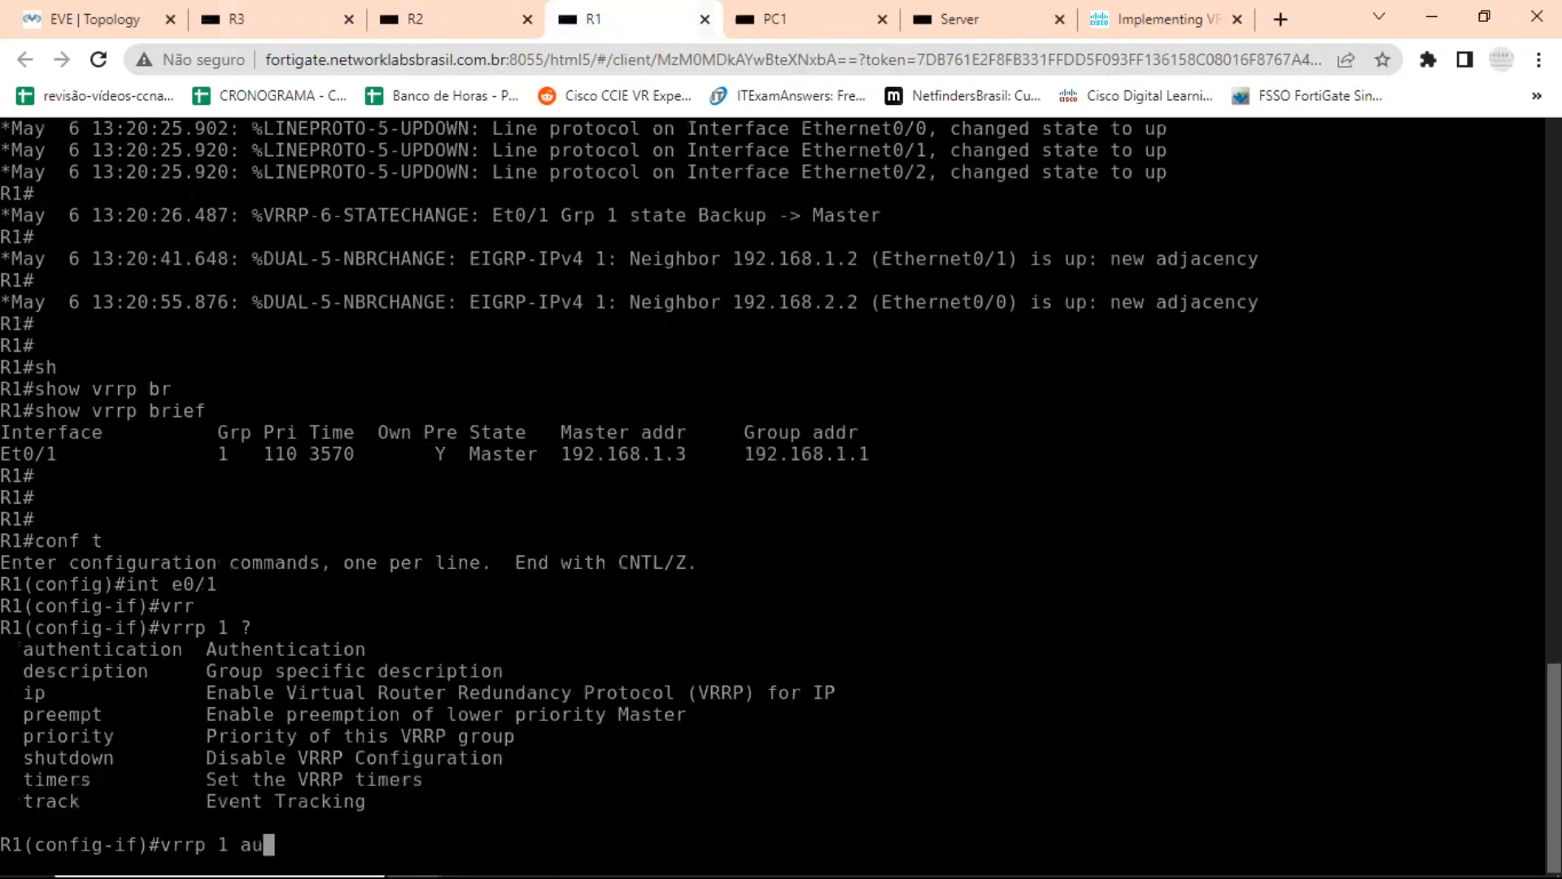
{"action": "key", "text": "Tab"}
{"action": "type", "text": "?"}
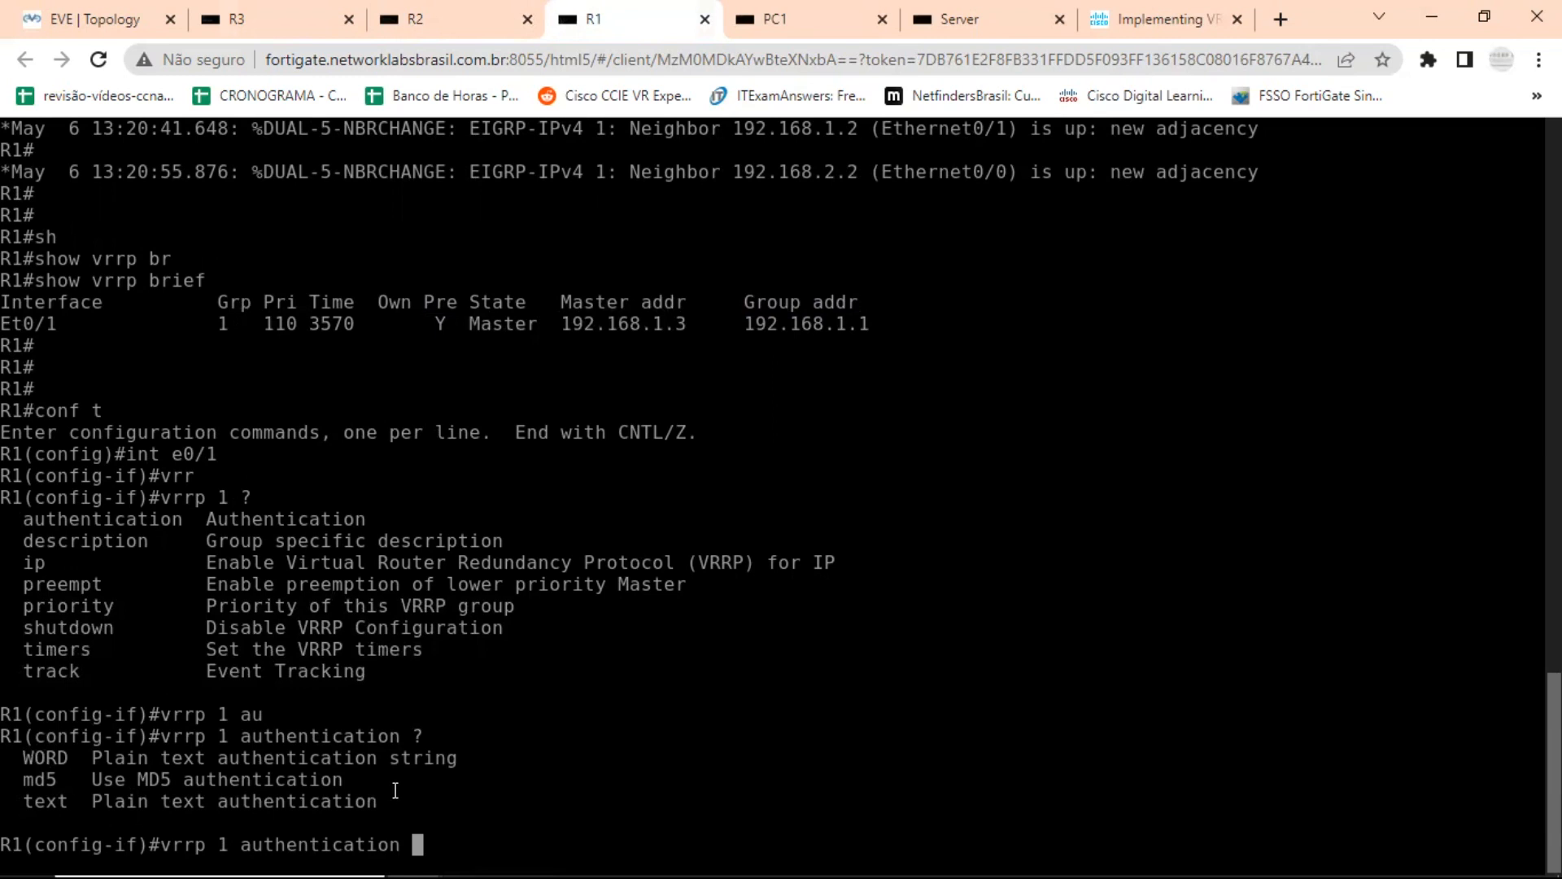
Apply the plain-text authentication string to VRRP group 1 on R1, select the finished command in the console and switch to R2's console.
{"action": "type", "text": "ENCOR ?"}
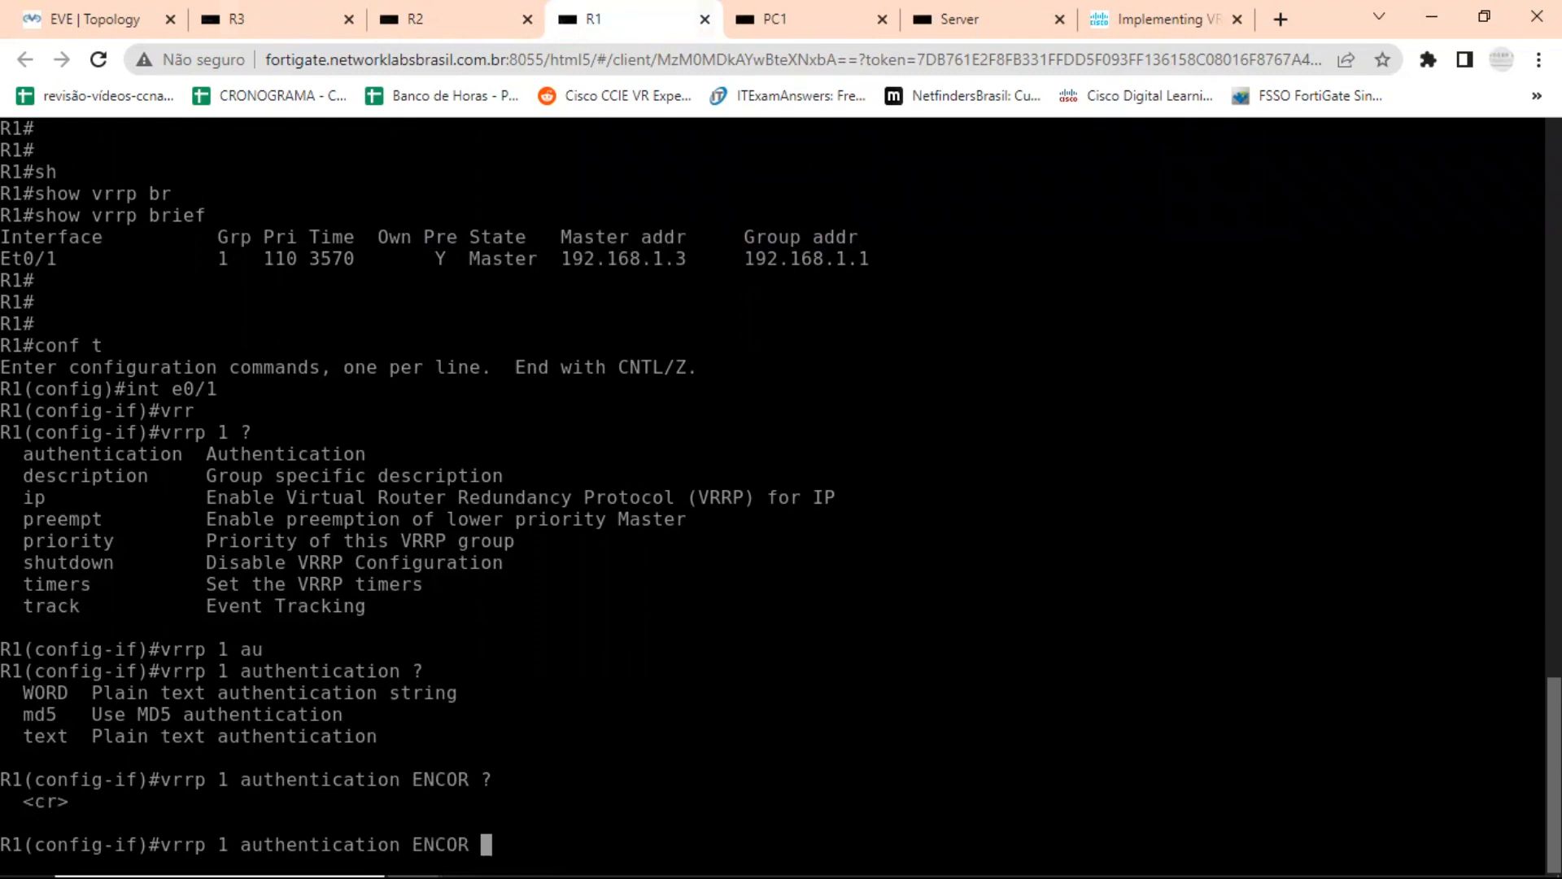
{"action": "key", "text": "Return"}
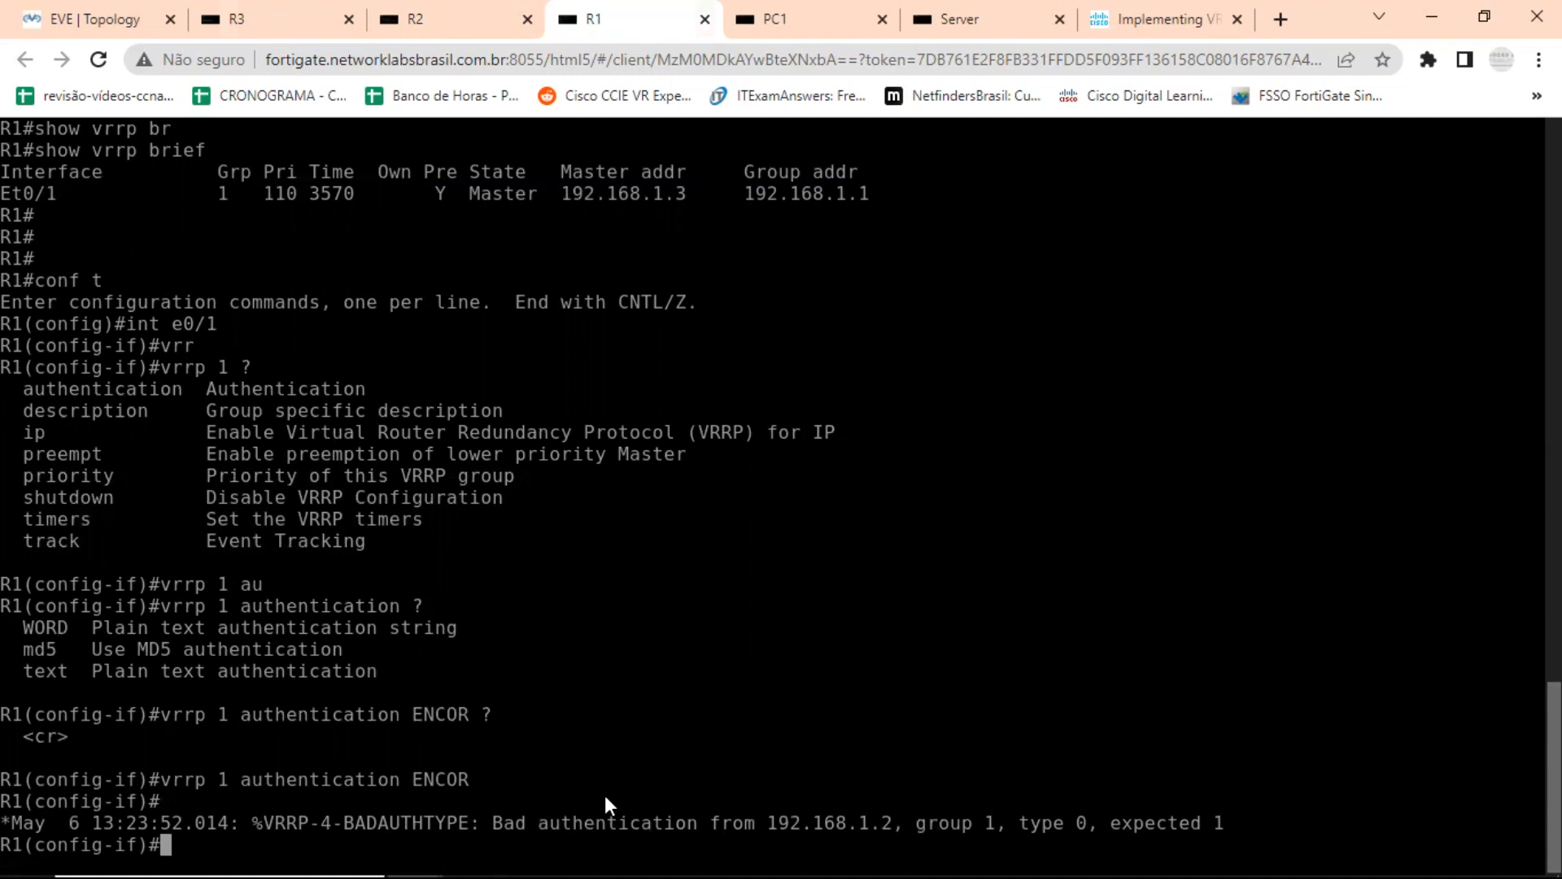
{"action": "left_click_drag", "start_coordinate": [170, 779], "coordinate": [579, 780]}
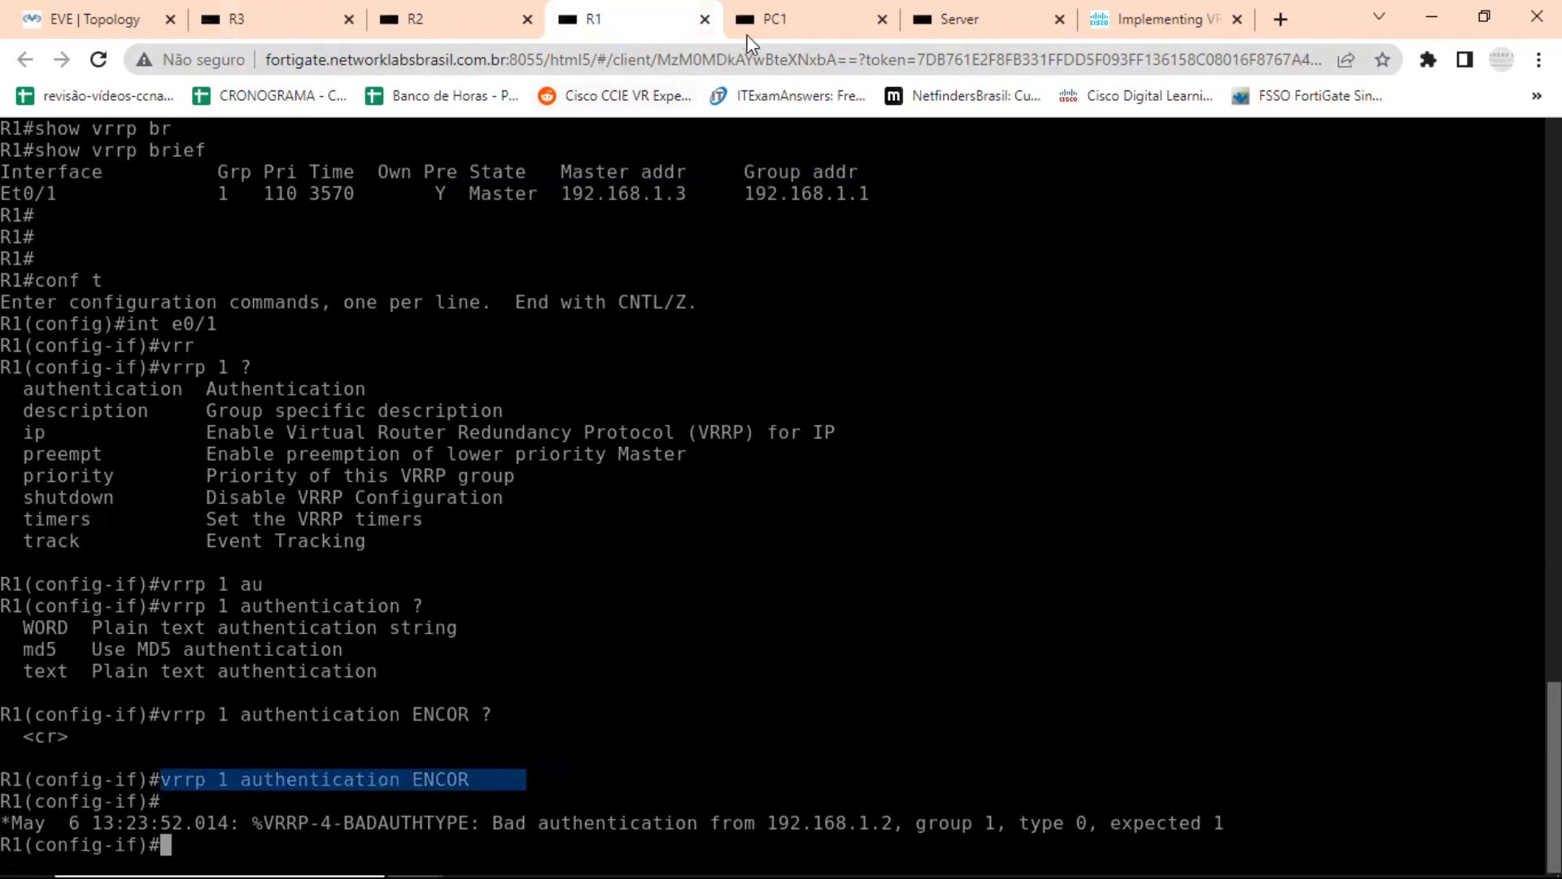
{"action": "left_click", "coordinate": [436, 15]}
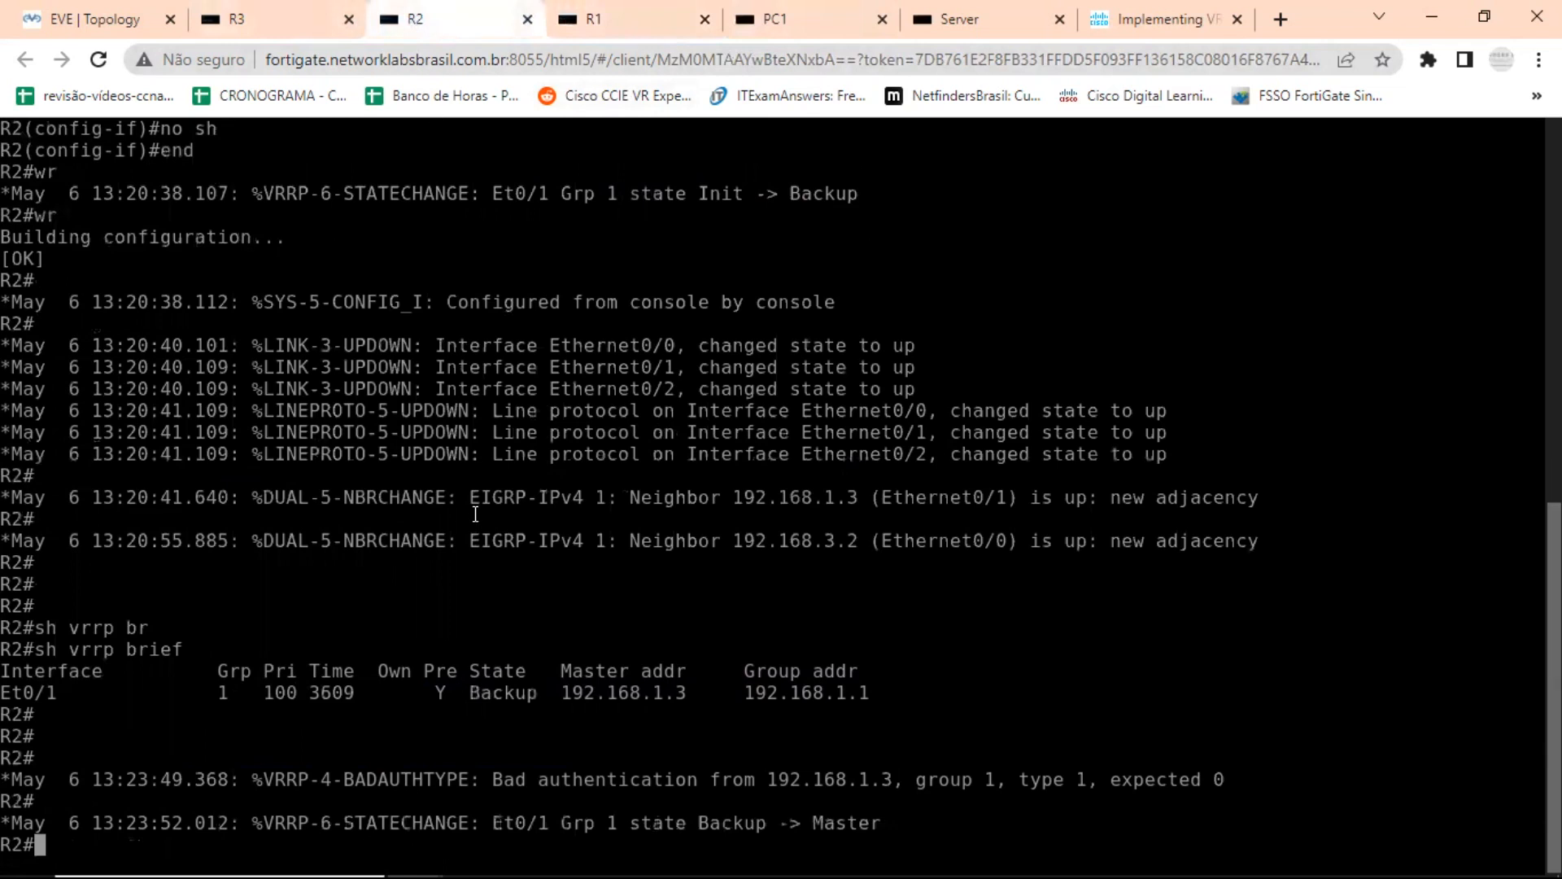
Enter configuration mode for interface e0/1 on R2.
{"action": "type", "text": "CONF T"}
{"action": "key", "text": "Return"}
{"action": "type", "text": "int e0/"}
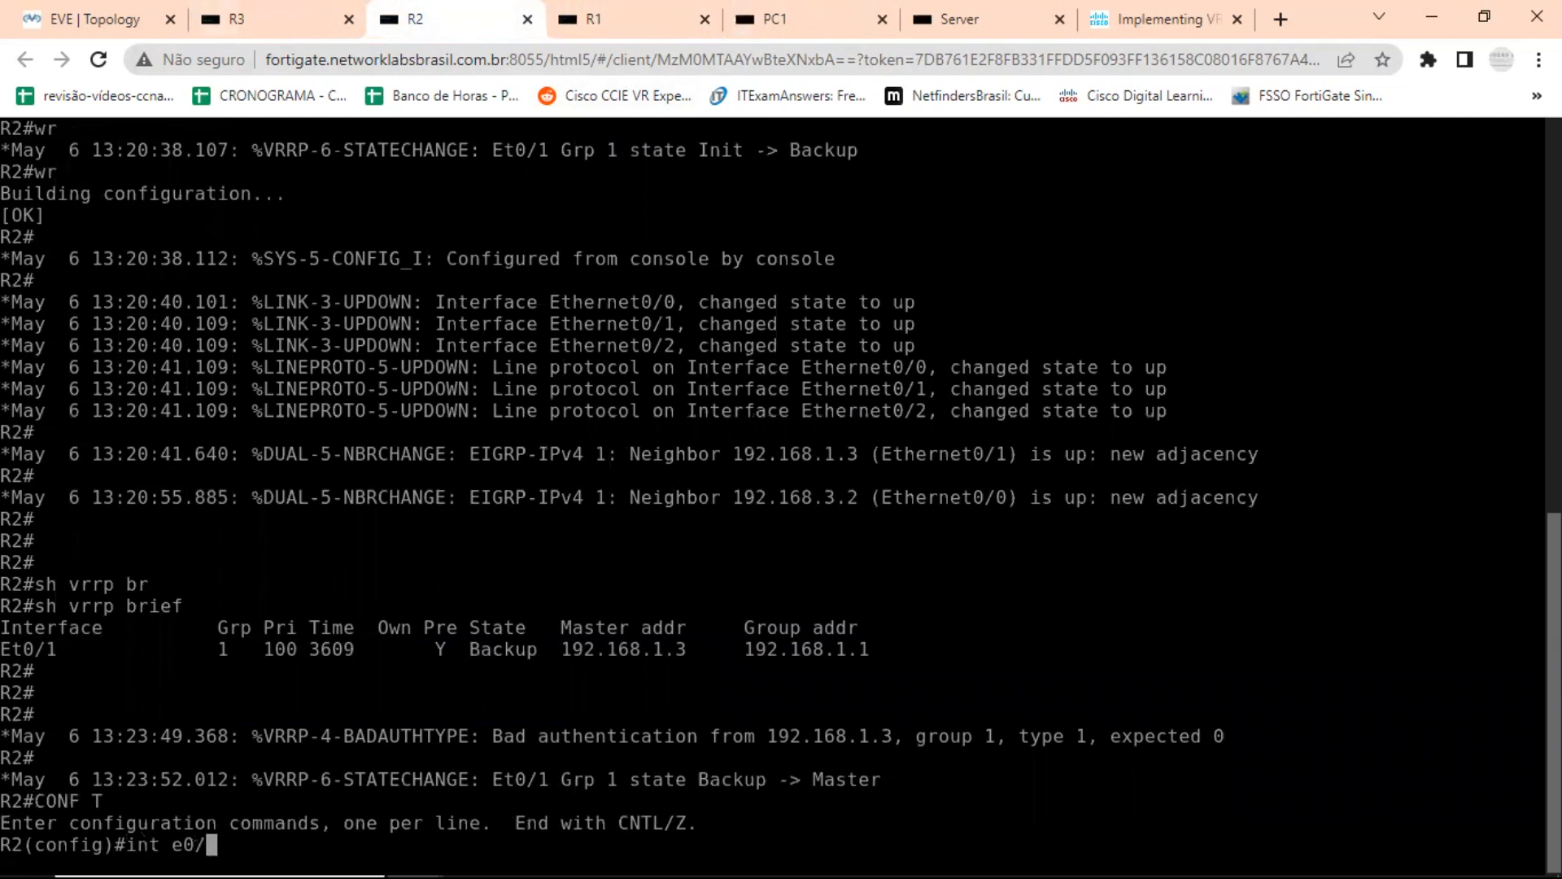
{"action": "type", "text": "1"}
{"action": "key", "text": "Return"}
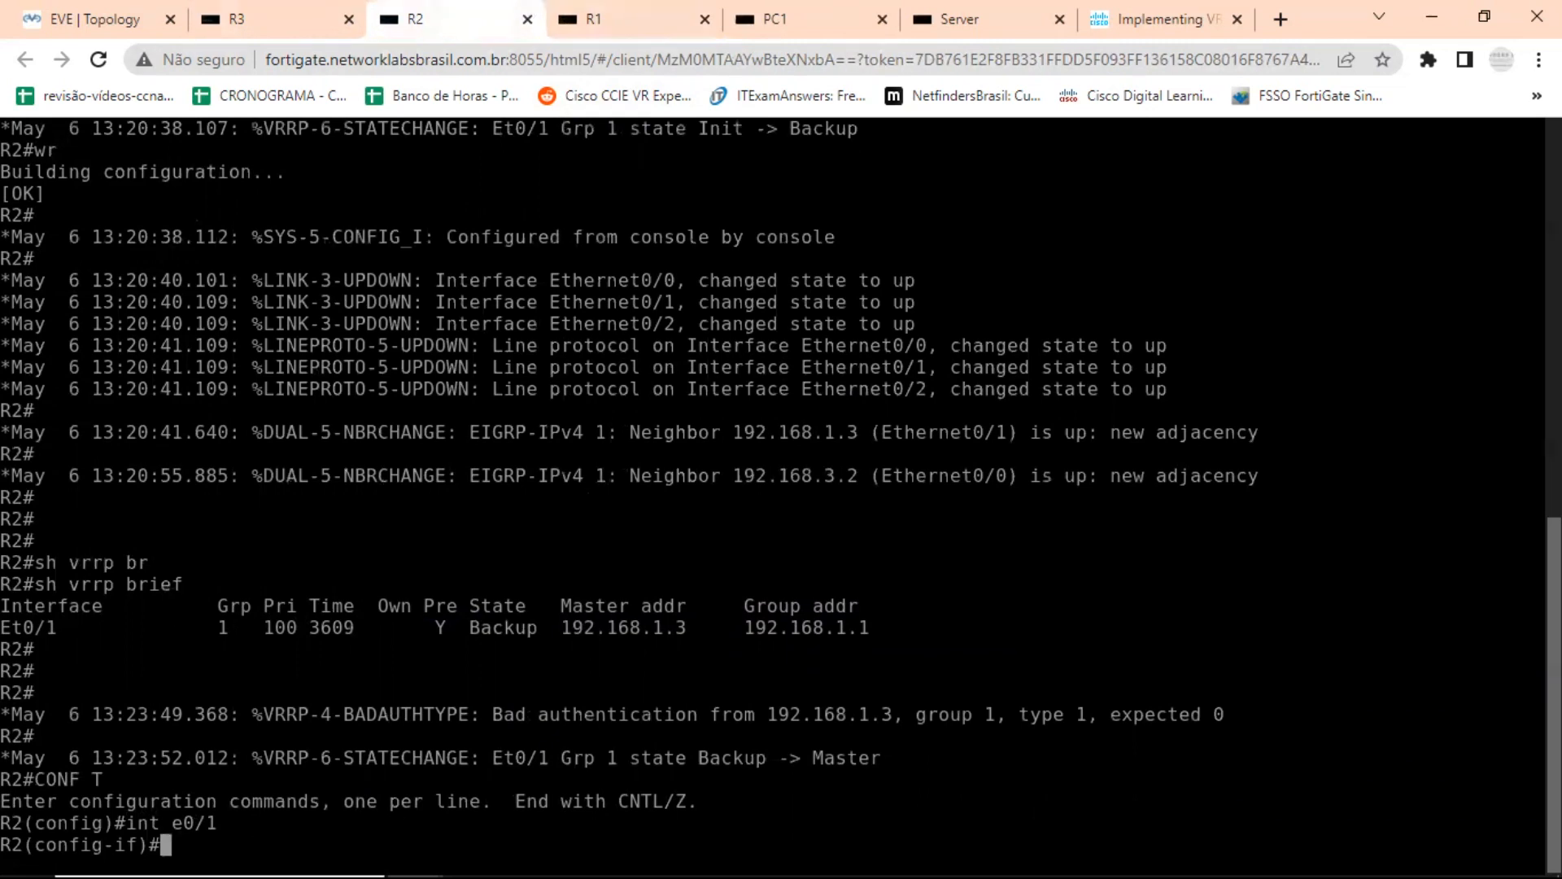
Apply the plain-text authentication string to VRRP group 1 on R2's e0/1 and return to privileged mode.
{"action": "type", "text": "vrrp"}
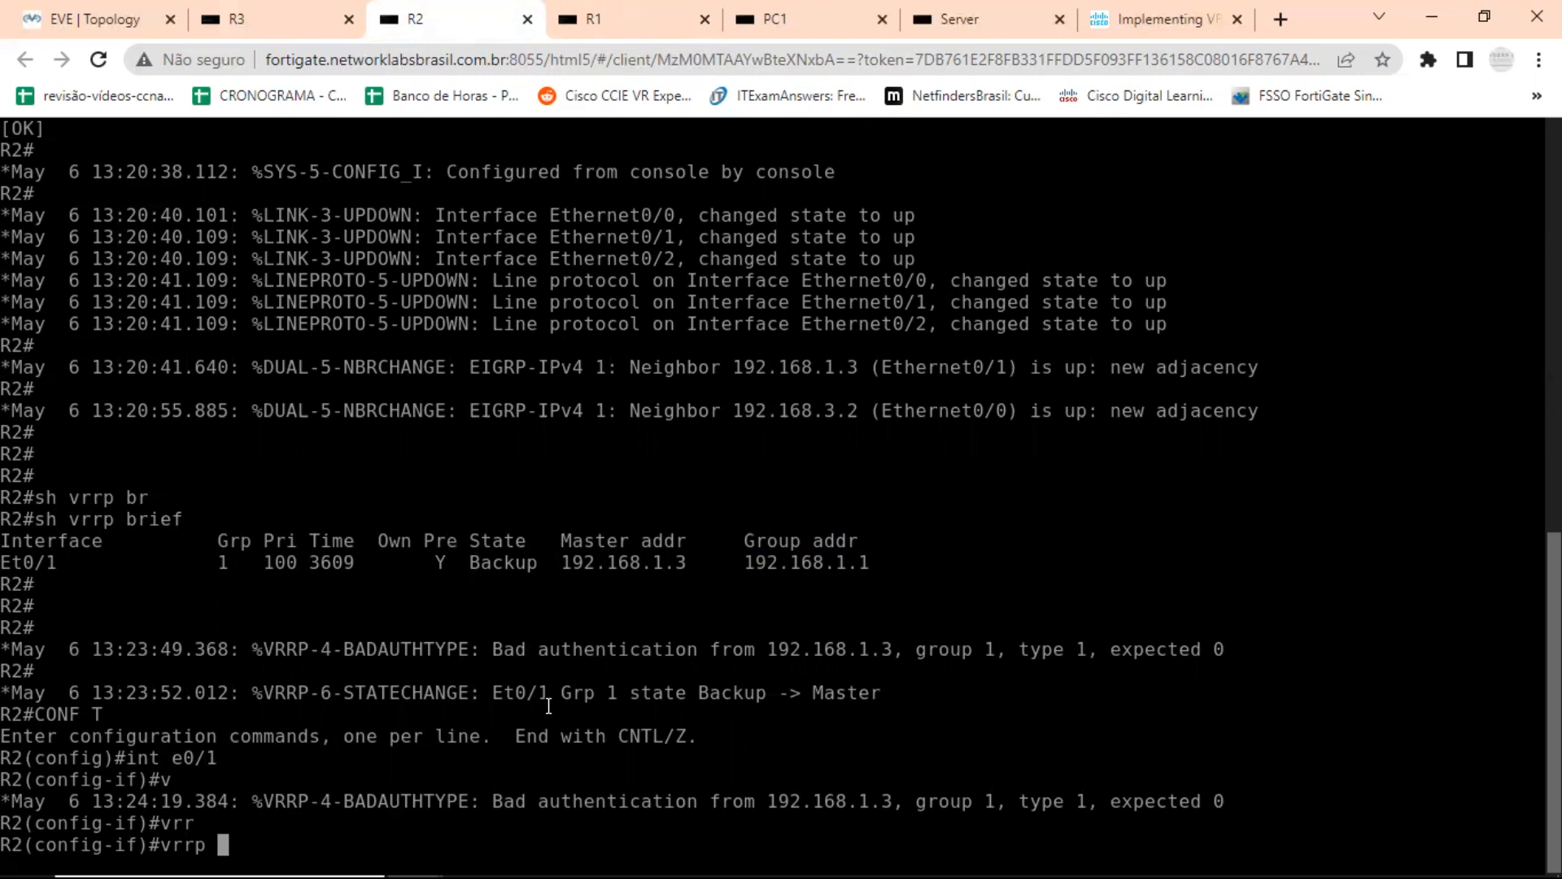
{"action": "type", "text": "1 a"}
{"action": "key", "text": "Tab"}
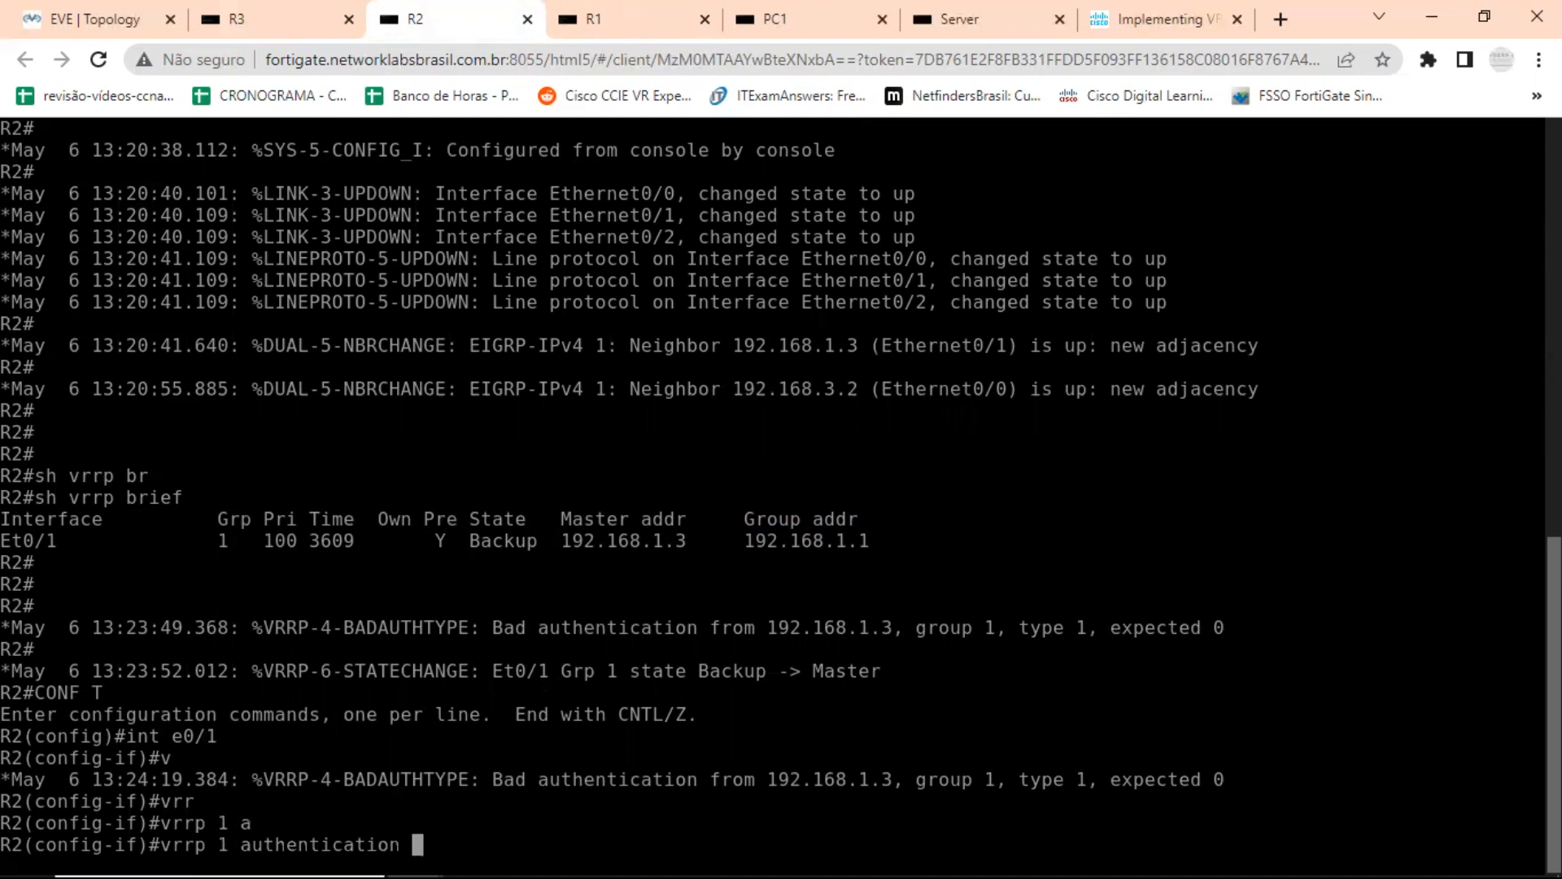
{"action": "type", "text": "ENCOR"}
{"action": "key", "text": "Return"}
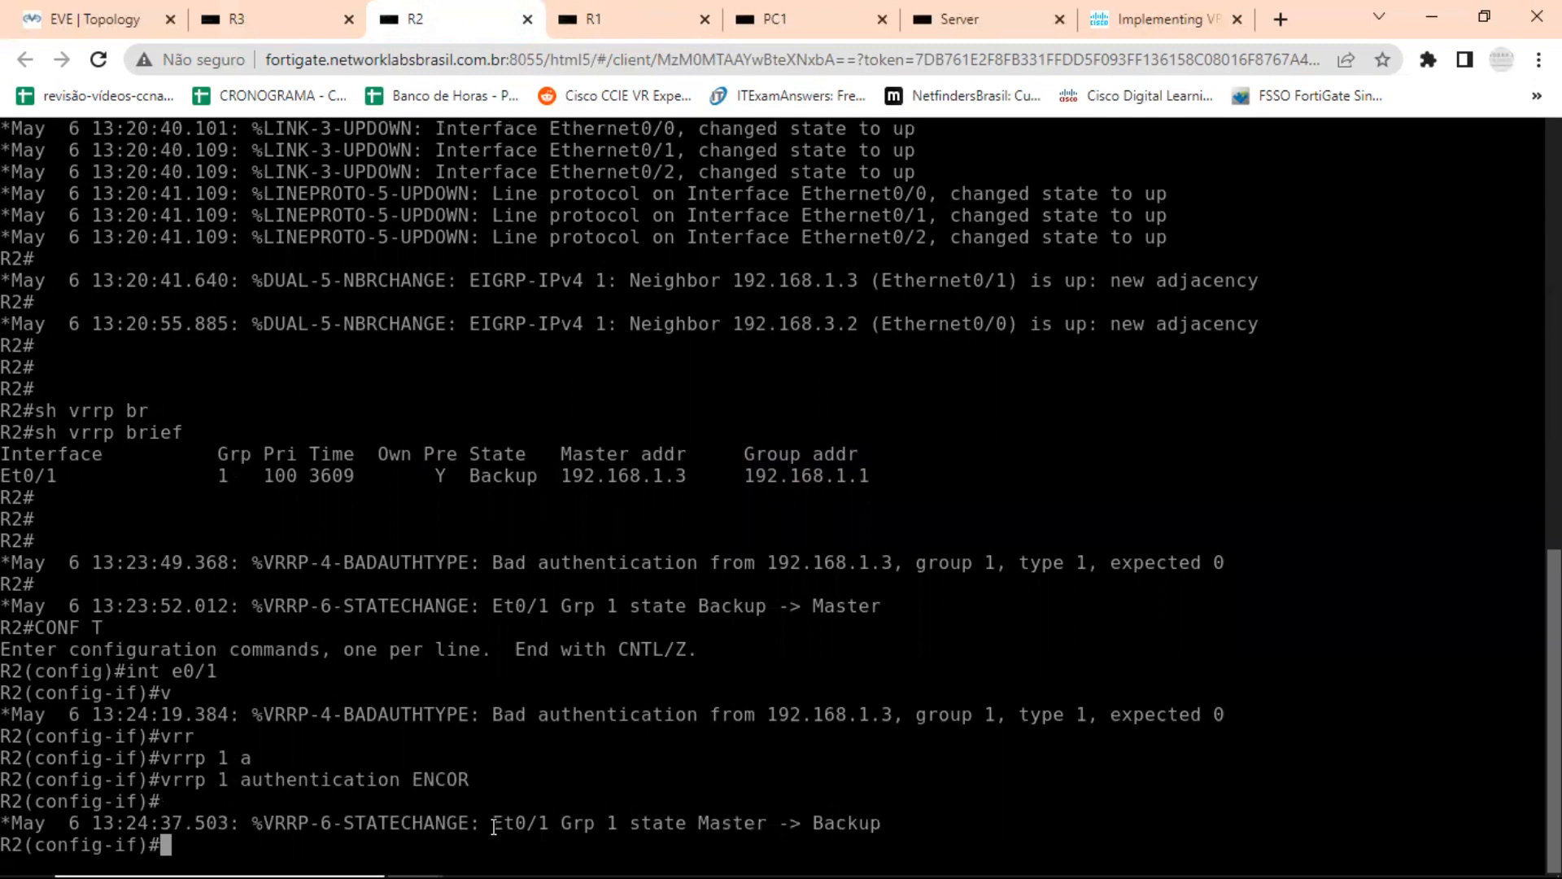
{"action": "key", "text": "ctrl+z"}
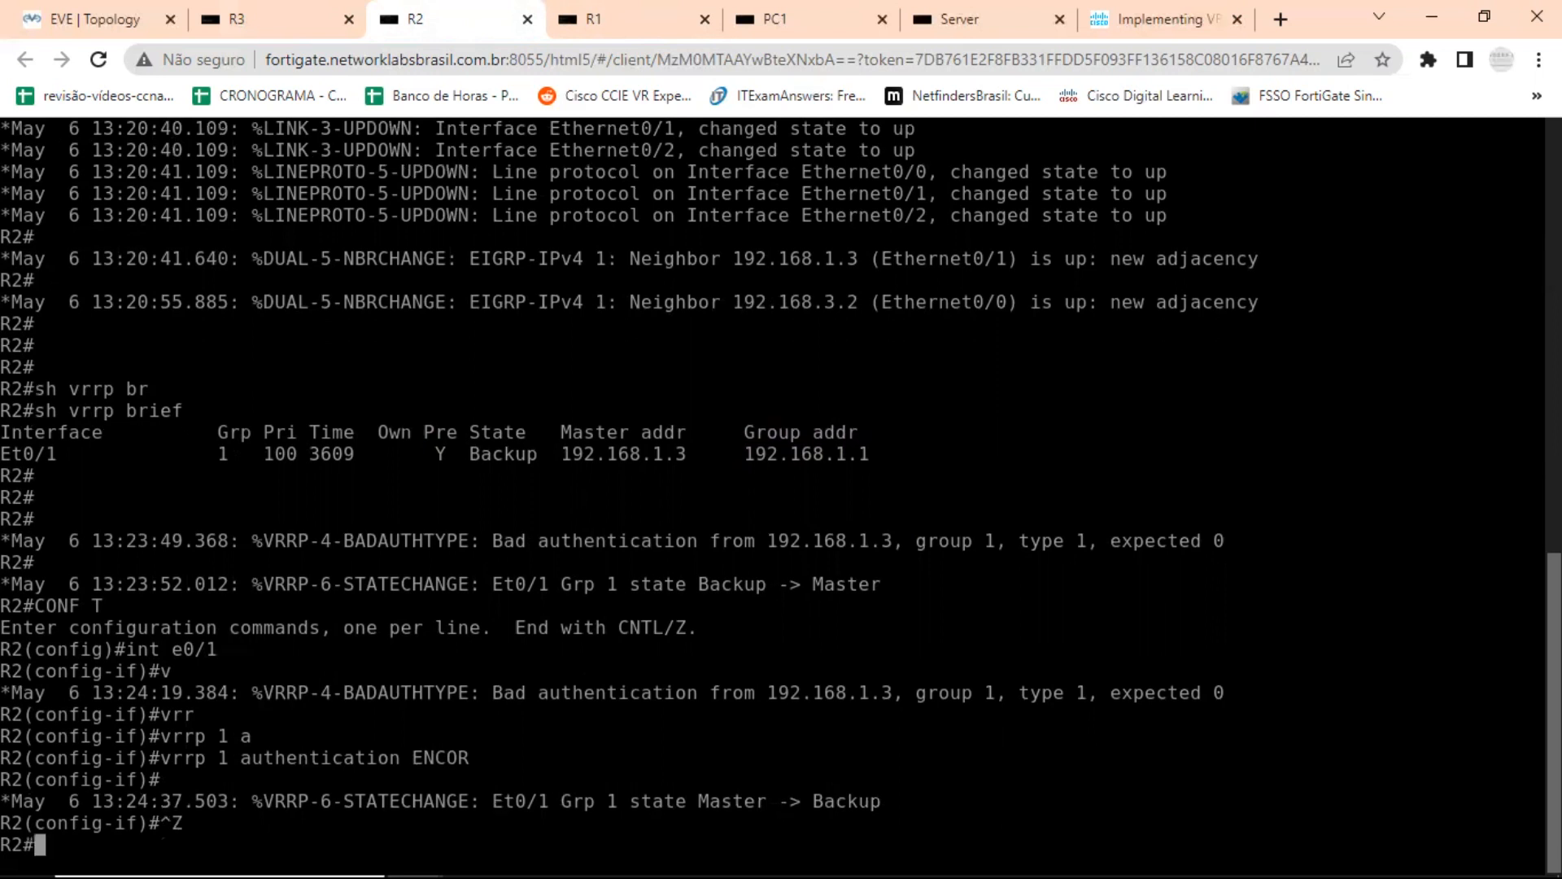
{"action": "key", "text": "Return"}
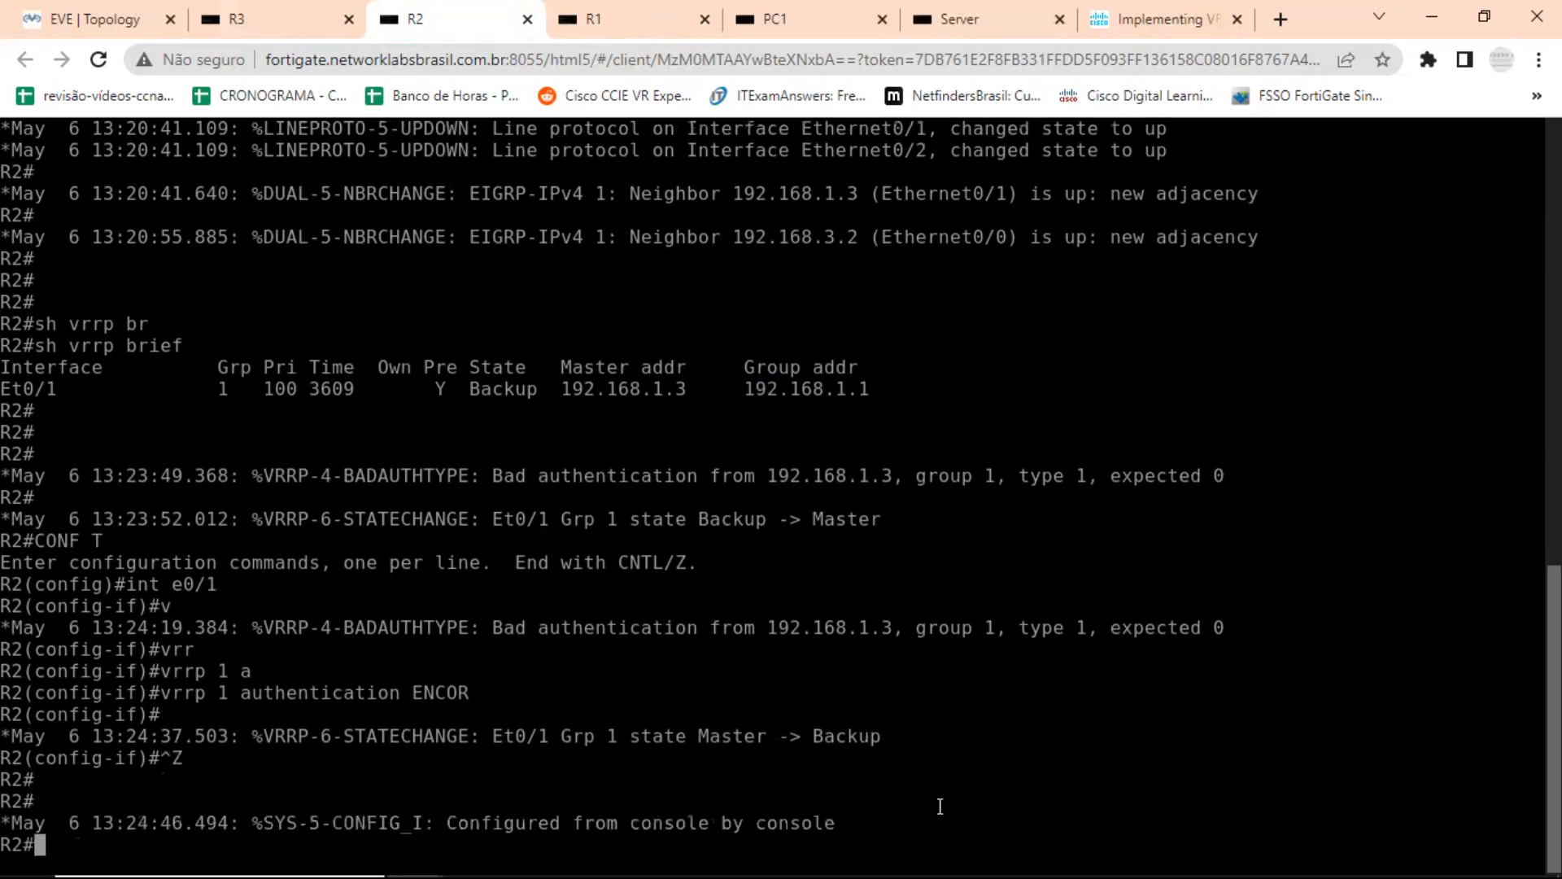
Examine the VRRP group 1 state-change message in R2's console.
{"action": "left_click_drag", "start_coordinate": [808, 730], "coordinate": [889, 735]}
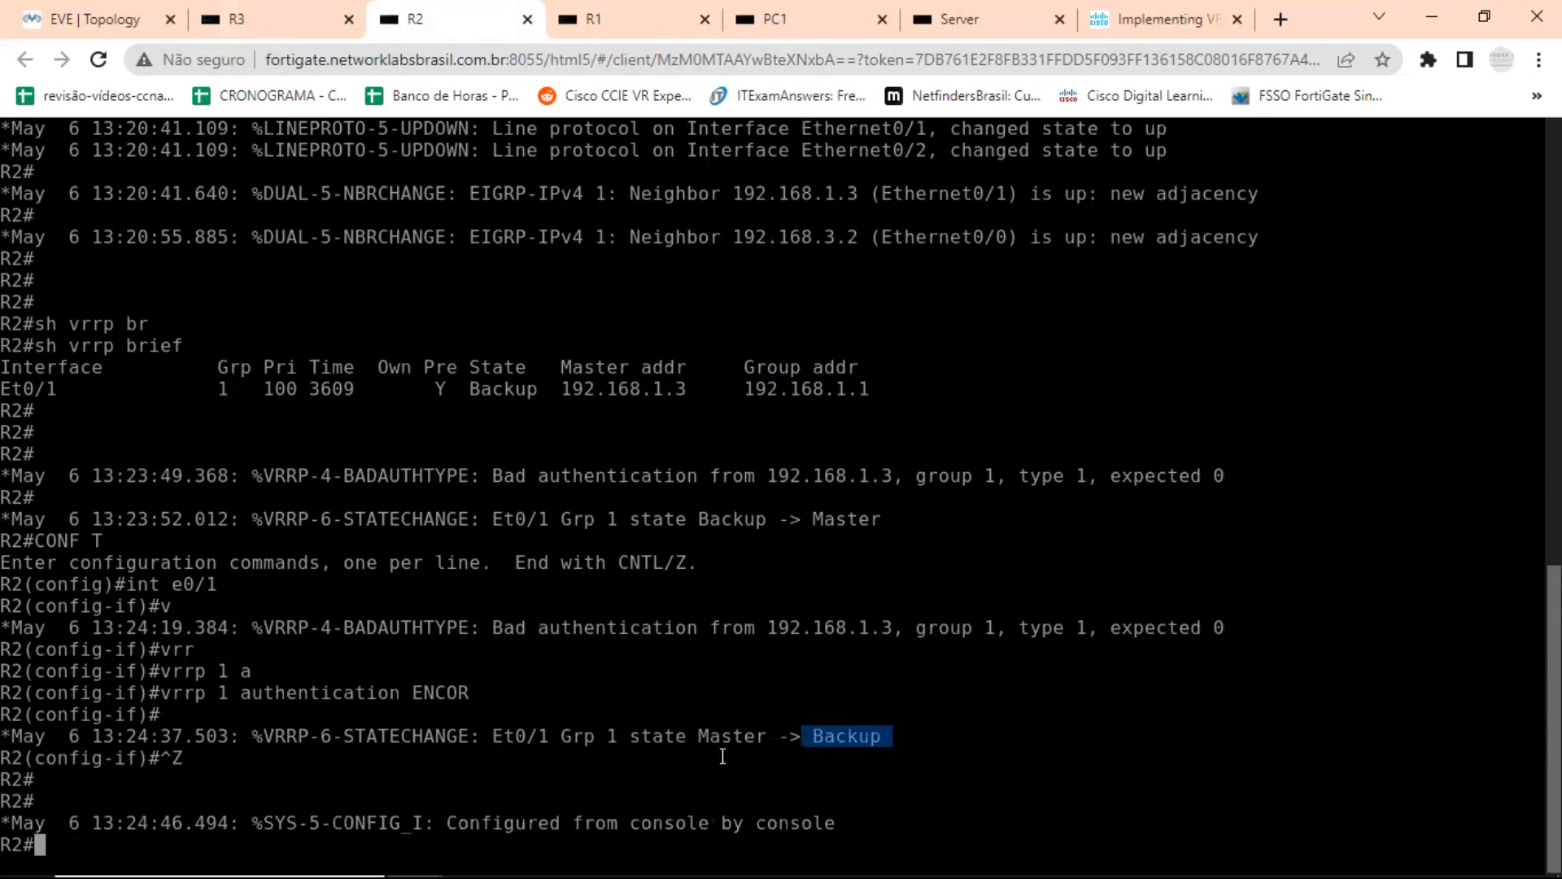
{"action": "left_click_drag", "start_coordinate": [612, 736], "coordinate": [918, 736]}
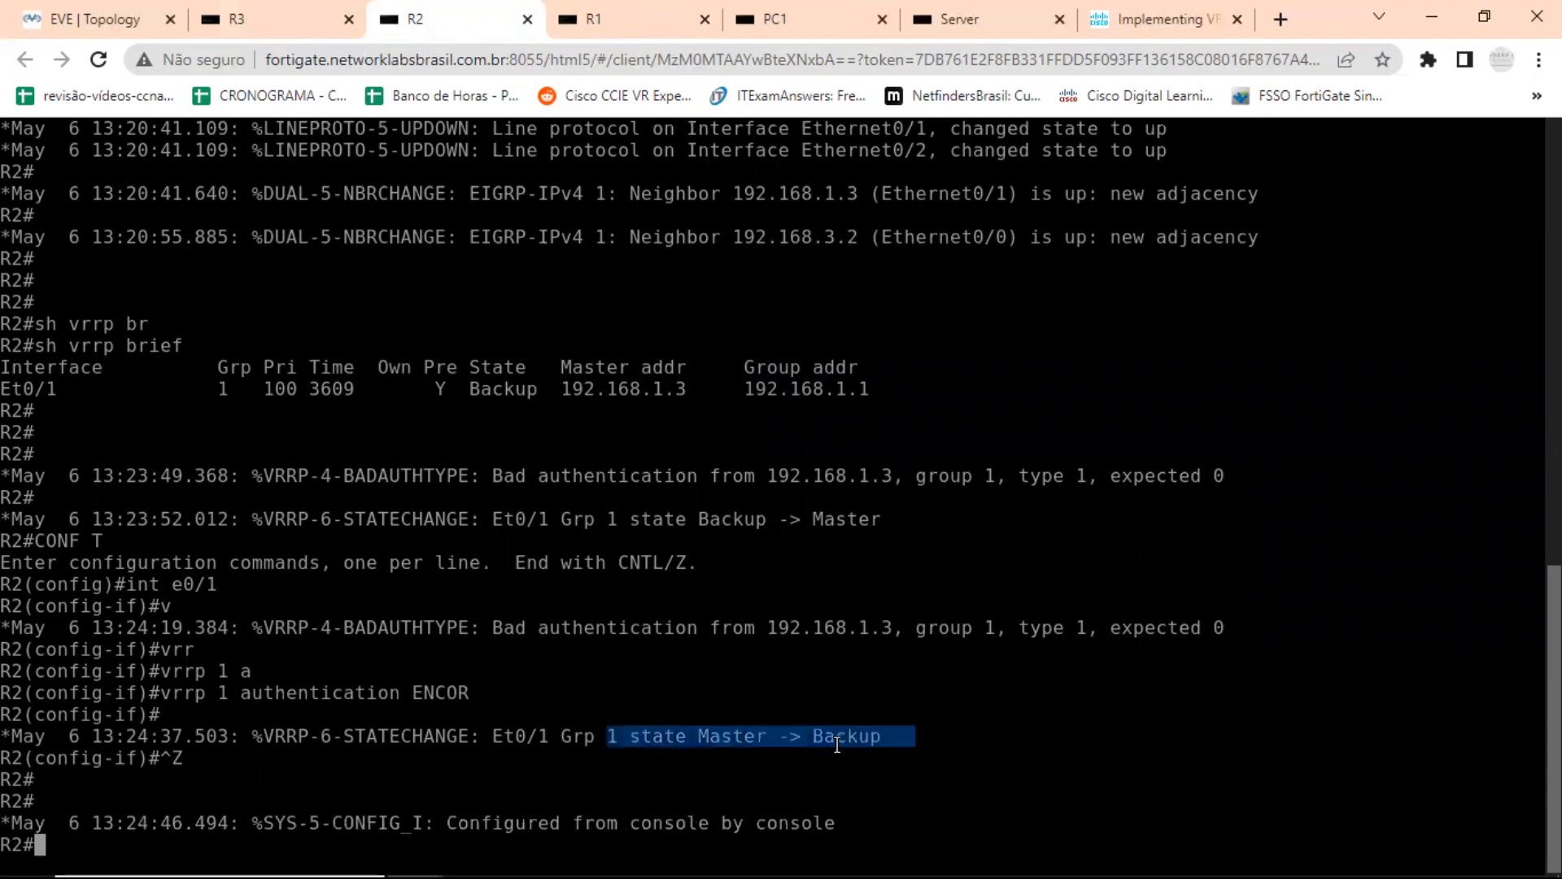
{"action": "left_click", "coordinate": [691, 736]}
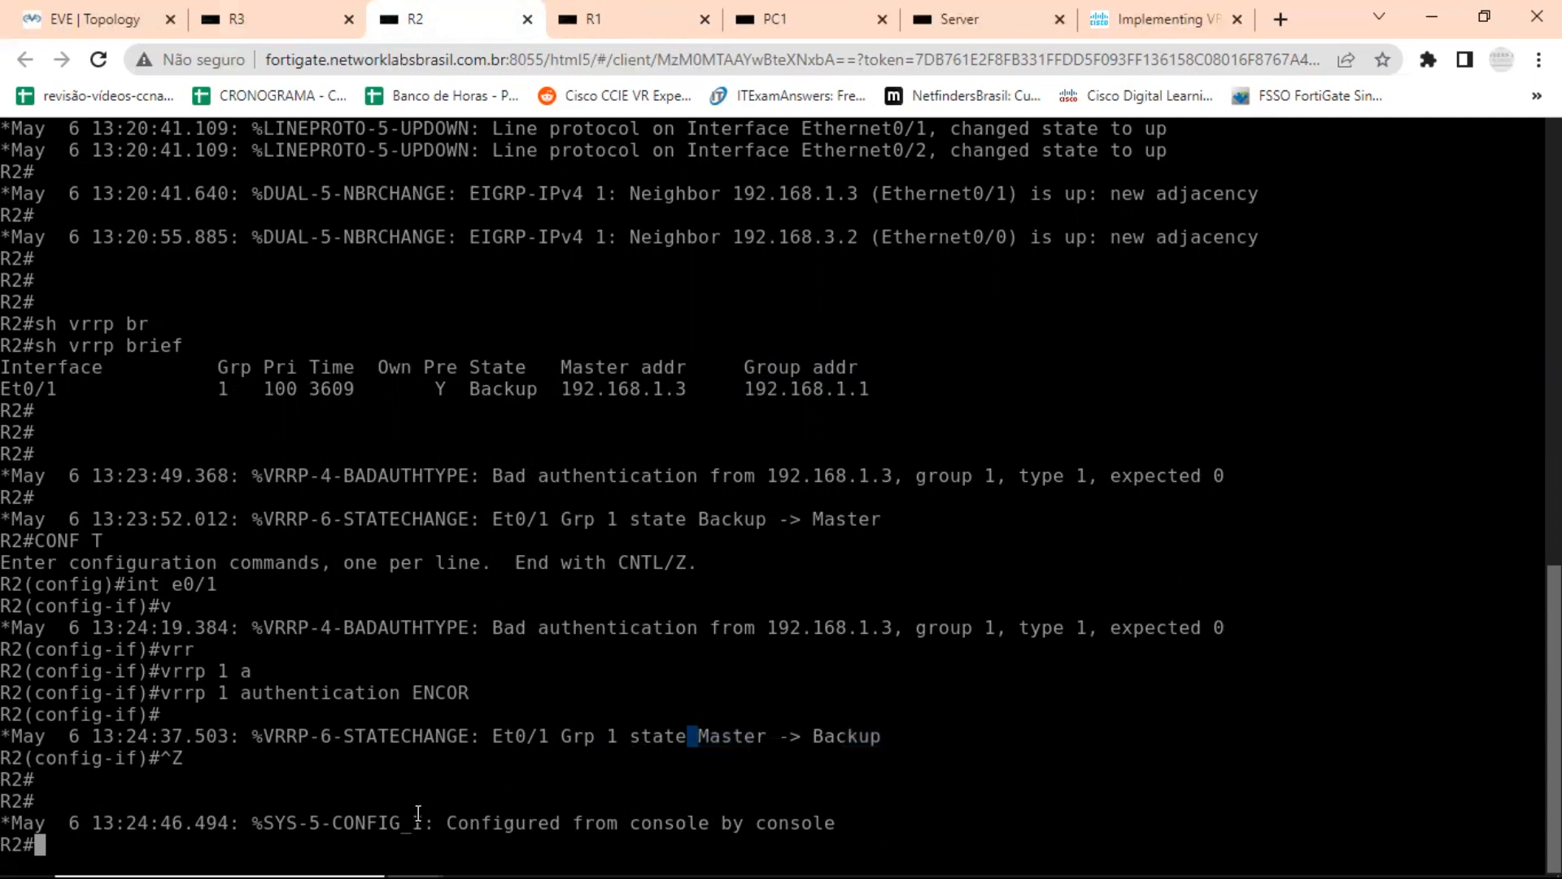
{"action": "key", "text": "Return"}
{"action": "key", "text": "Return"}
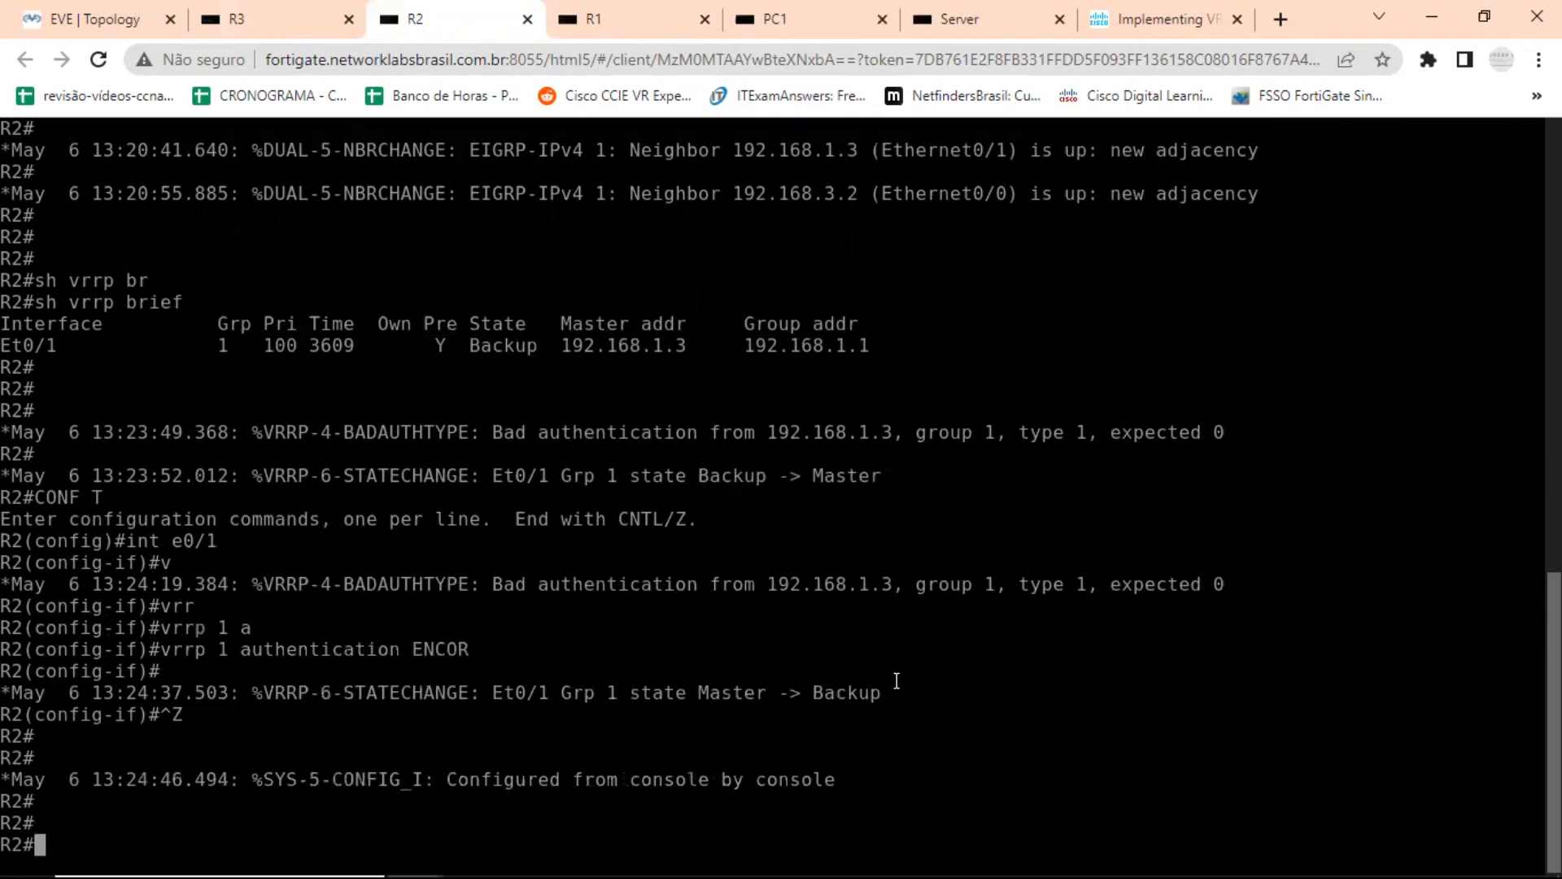
Return to configuration mode for interface e0/1 on R2.
{"action": "type", "text": "CONF T"}
{"action": "key", "text": "Return"}
{"action": "type", "text": "int e0/1"}
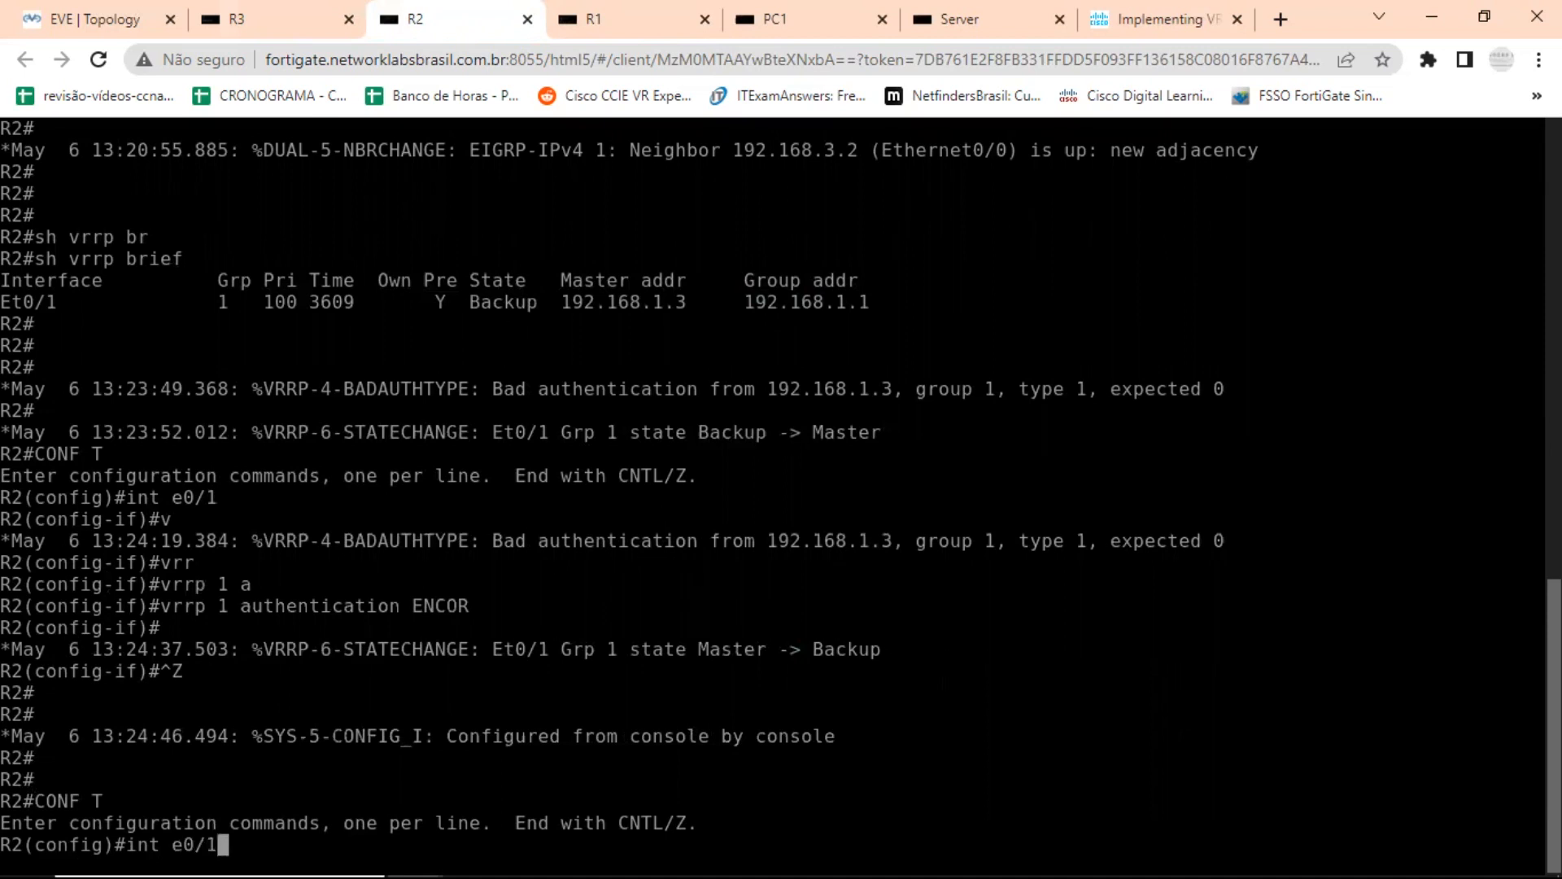
{"action": "key", "text": "Return"}
List the VRRP group 1 authentication options on R2 and try to apply the authentication string directly after the md5 keyword.
{"action": "key", "text": "Up"}
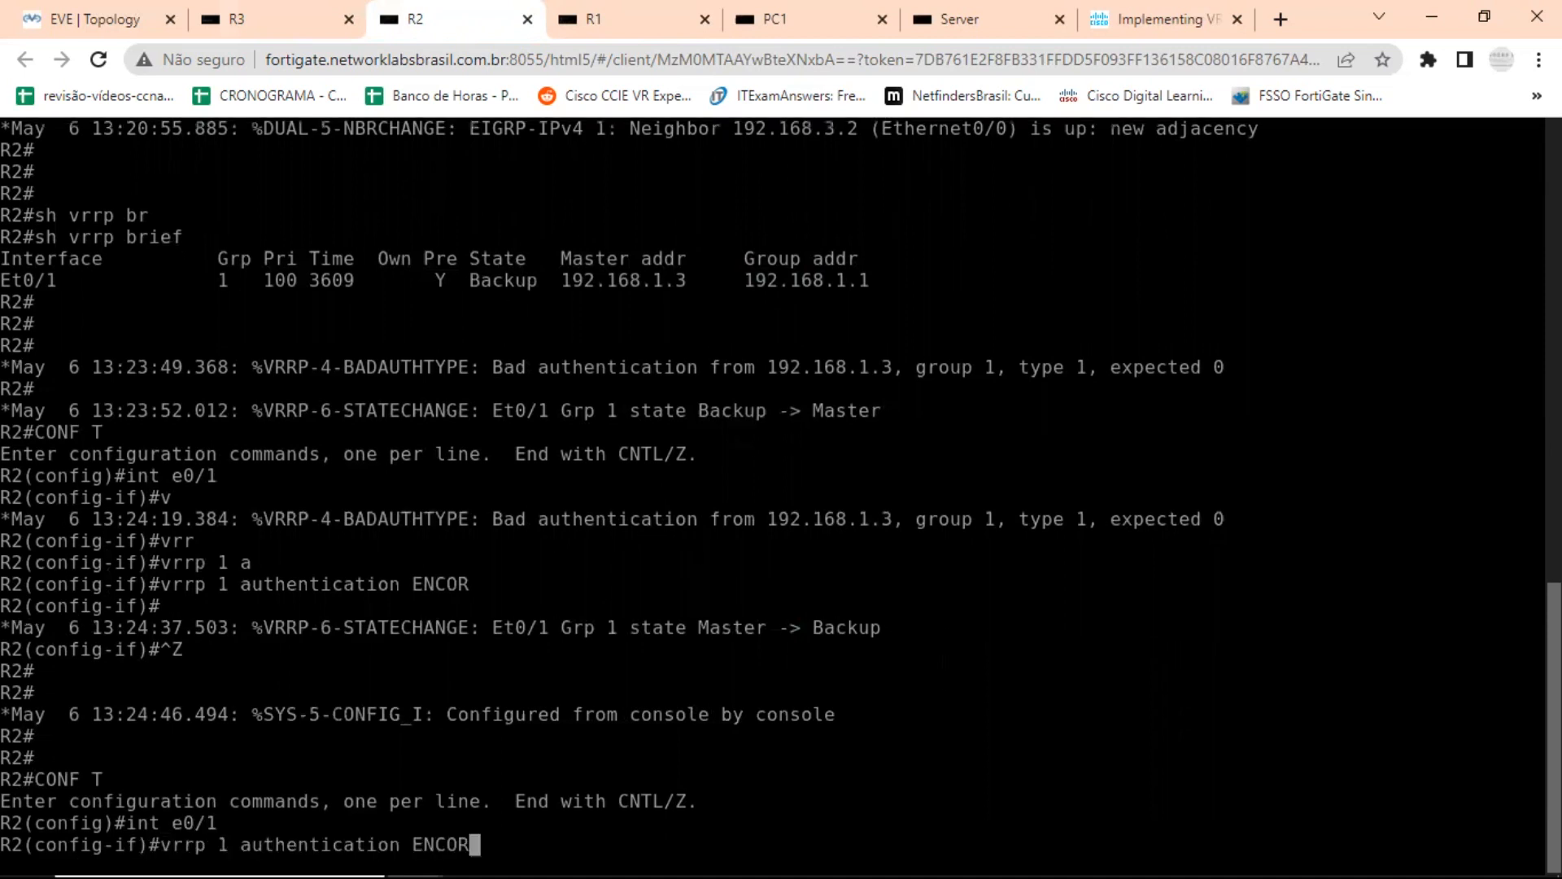
{"action": "key", "text": "BackSpace"}
{"action": "key", "text": "BackSpace"}
{"action": "key", "text": "BackSpace"}
{"action": "key", "text": "BackSpace"}
{"action": "key", "text": "BackSpace"}
{"action": "type", "text": "?"}
{"action": "type", "text": "md5"}
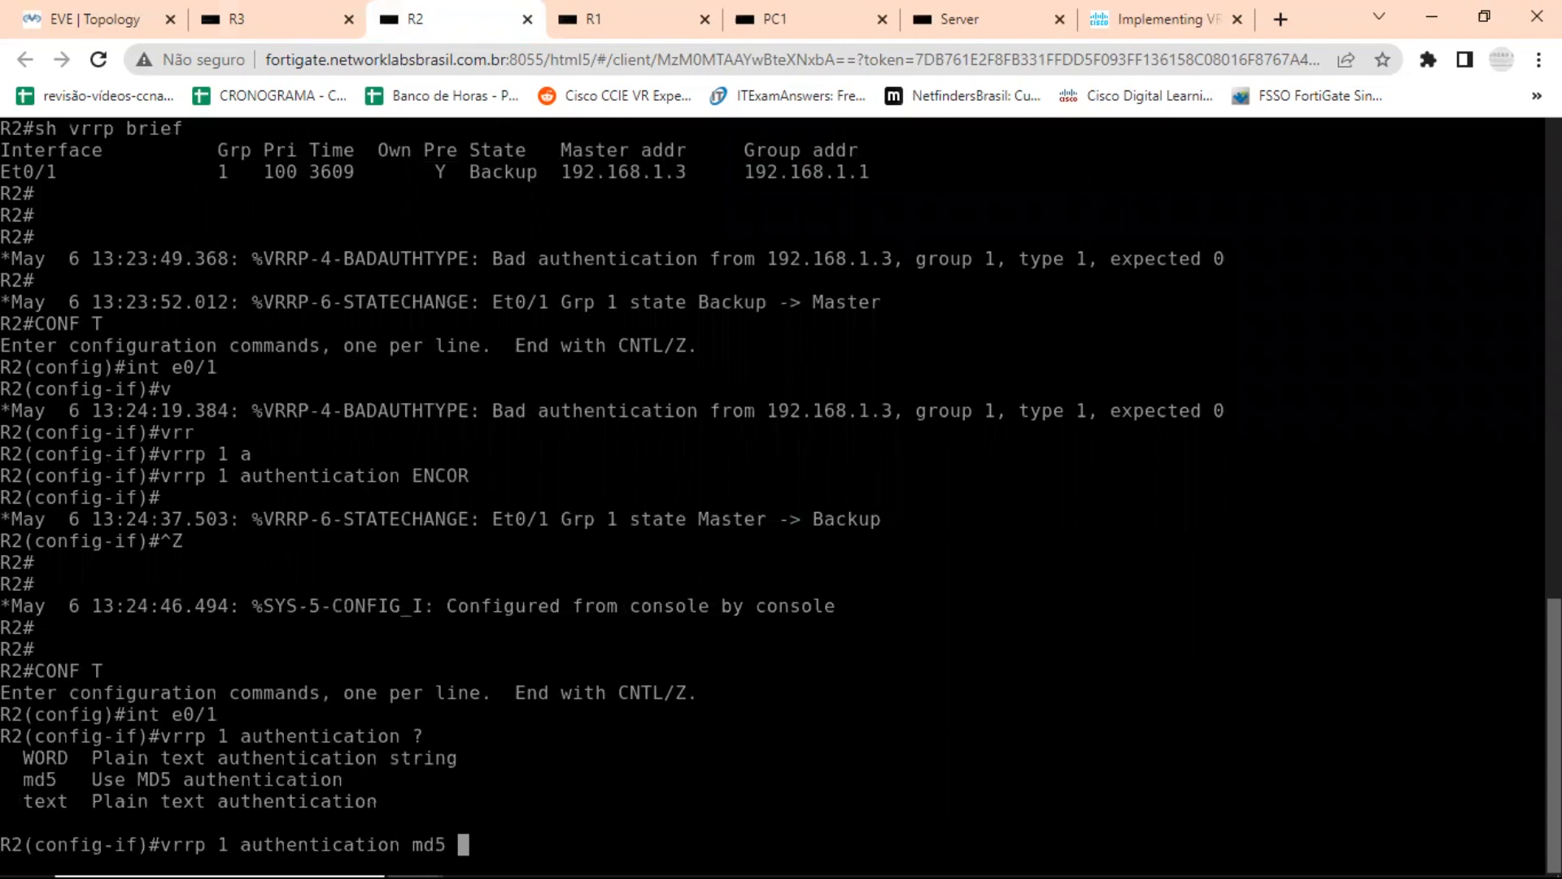
{"action": "type", "text": "COR"}
{"action": "key", "text": "Return"}
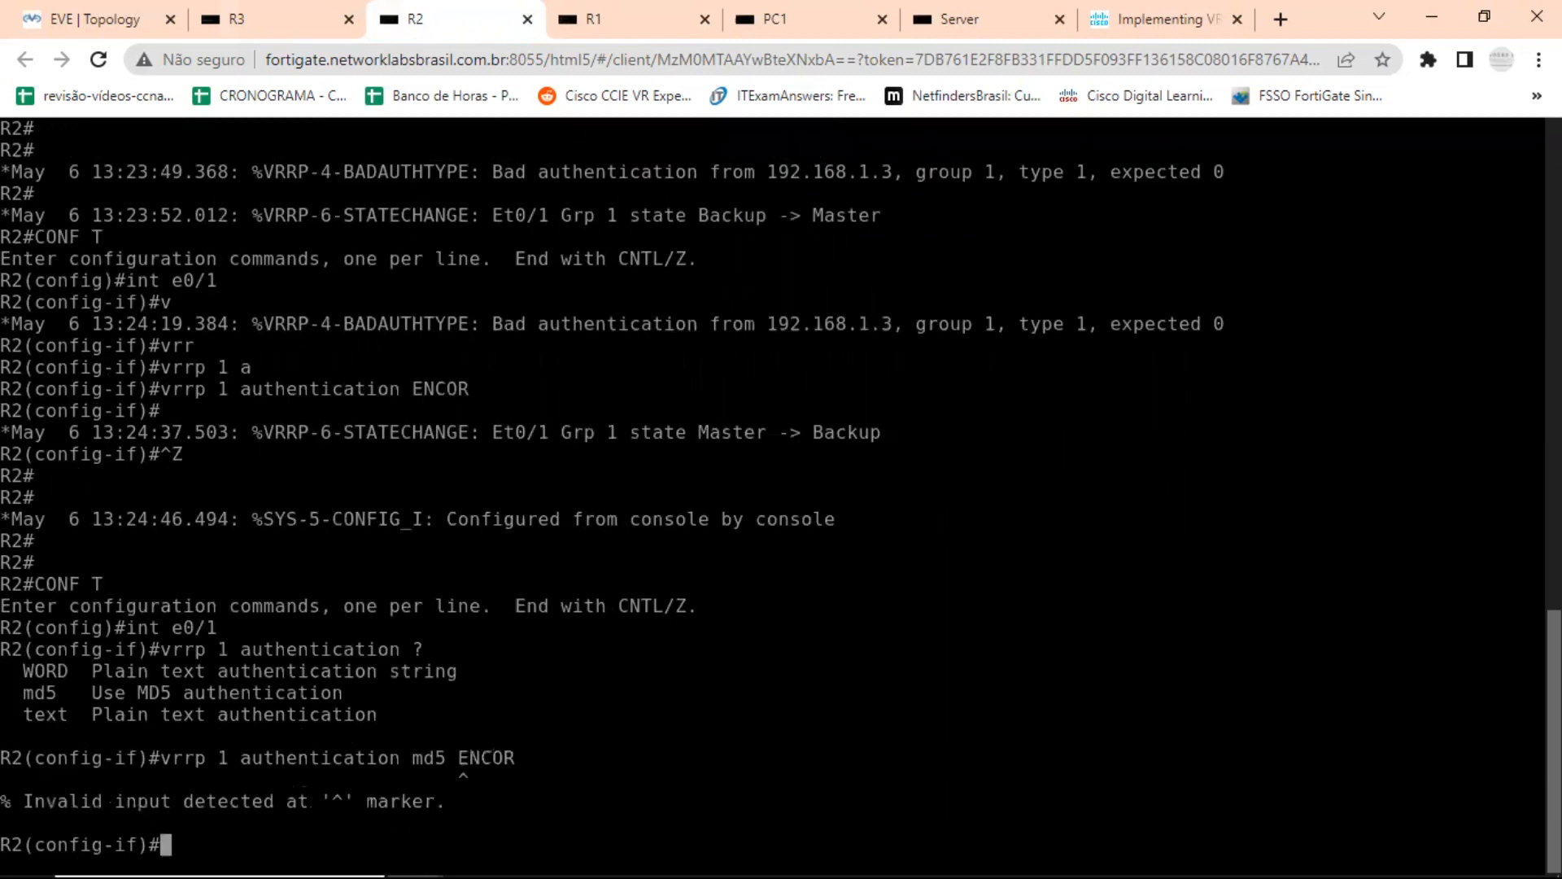
Reduce the recalled command on R2 to vrrp 1 authentication md5 and list the MD5 key options with the context help.
{"action": "key", "text": "Up"}
{"action": "key", "text": "BackSpace"}
{"action": "key", "text": "BackSpace"}
{"action": "key", "text": "BackSpace"}
{"action": "key", "text": "BackSpace"}
{"action": "key", "text": "BackSpace"}
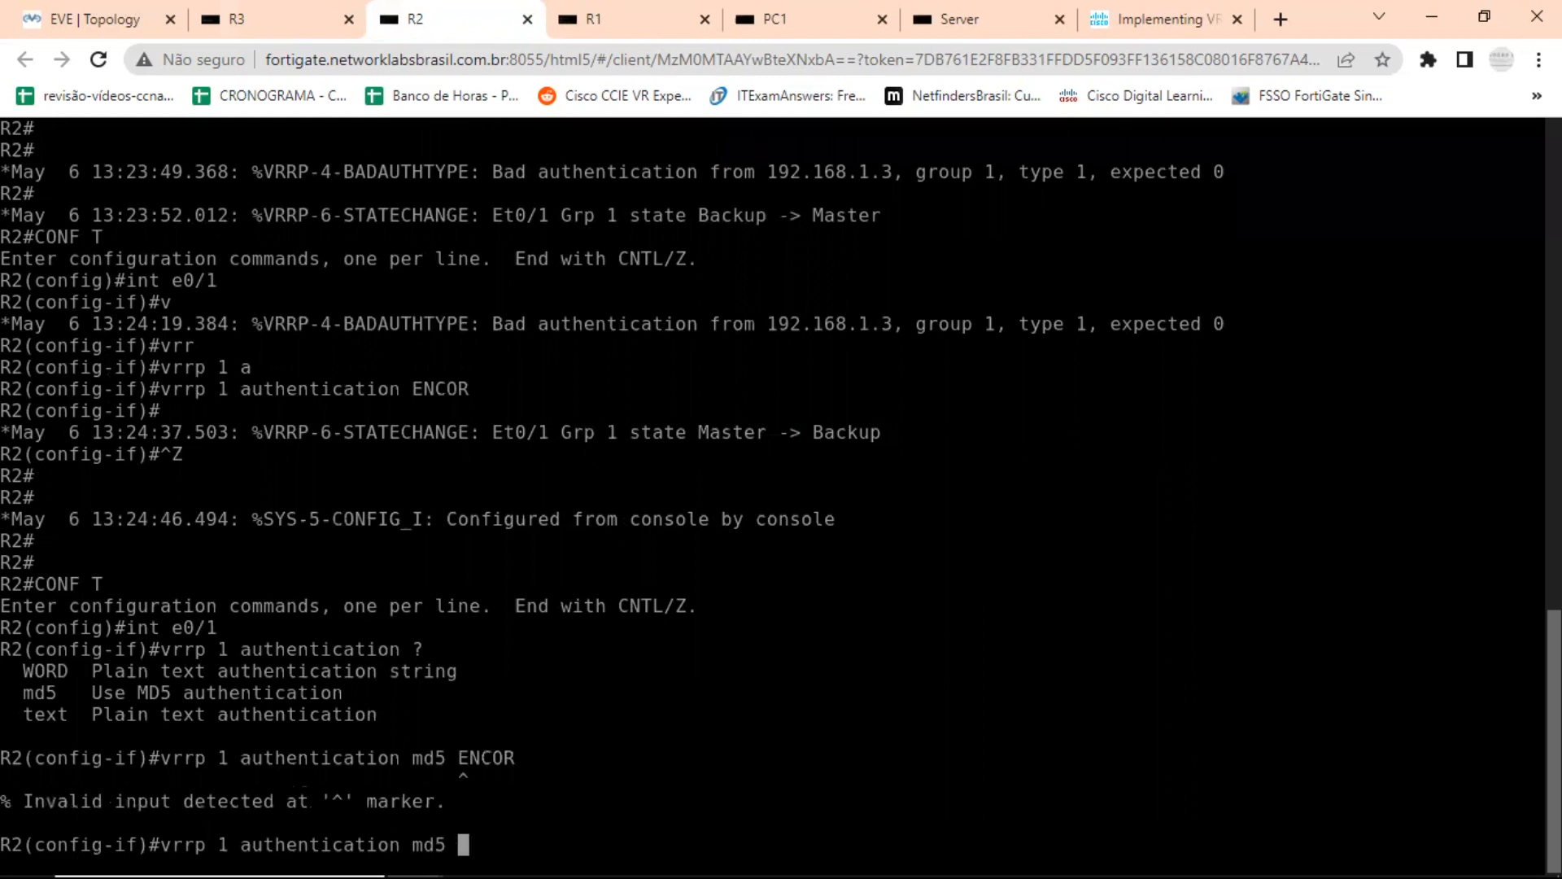
{"action": "type", "text": "?"}
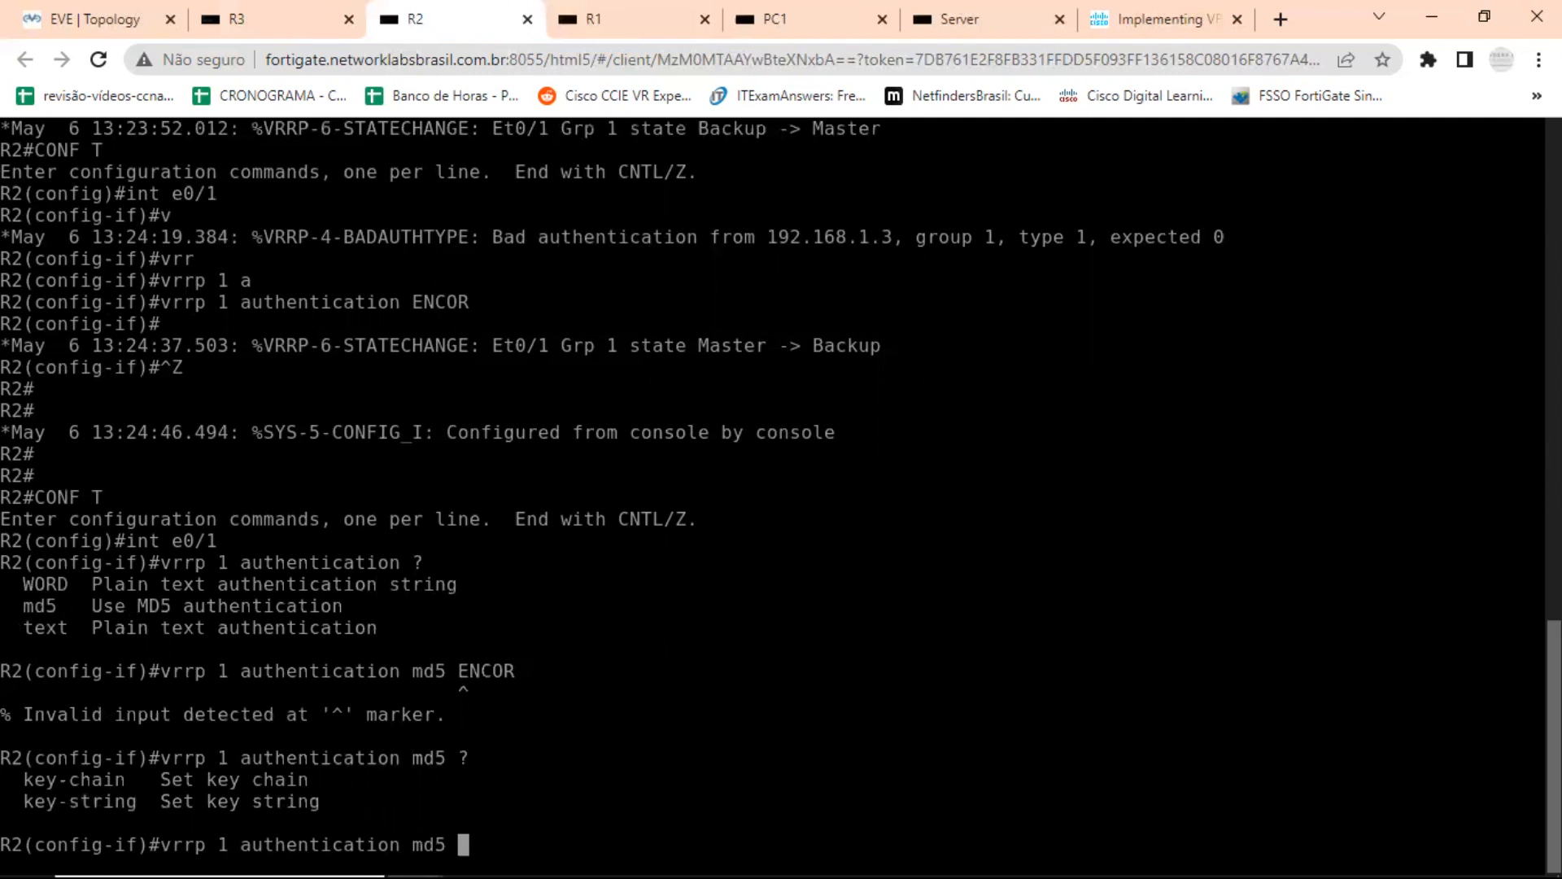
Complete R2's VRRP group 1 MD5 authentication command with the key-string option and the authentication key.
{"action": "type", "text": "KEY"}
{"action": "key", "text": "Tab"}
{"action": "type", "text": "-"}
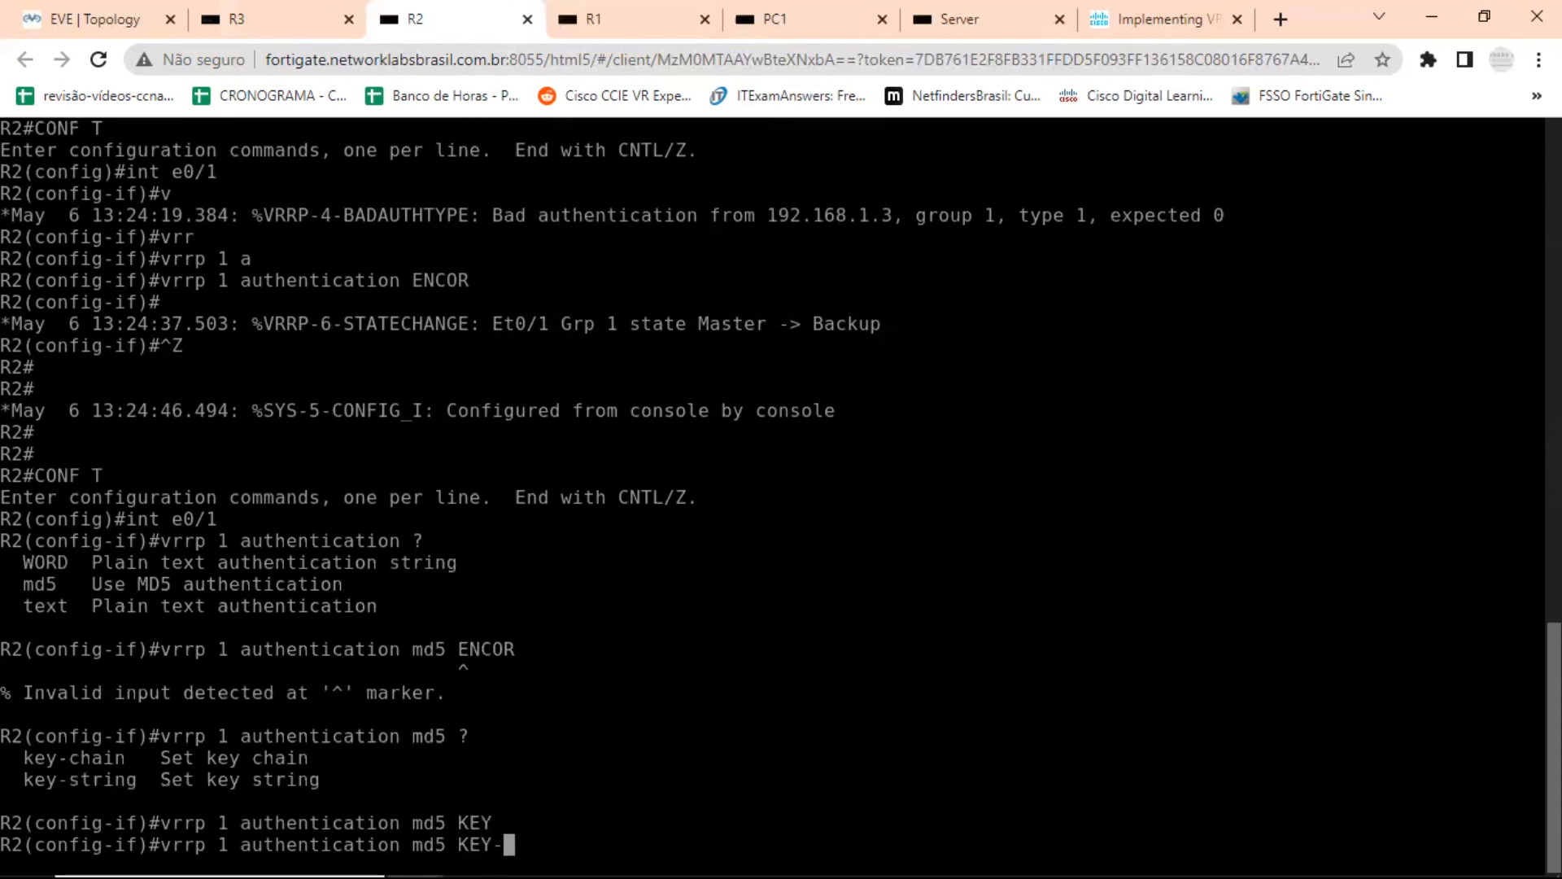
{"action": "type", "text": "S"}
{"action": "key", "text": "Tab"}
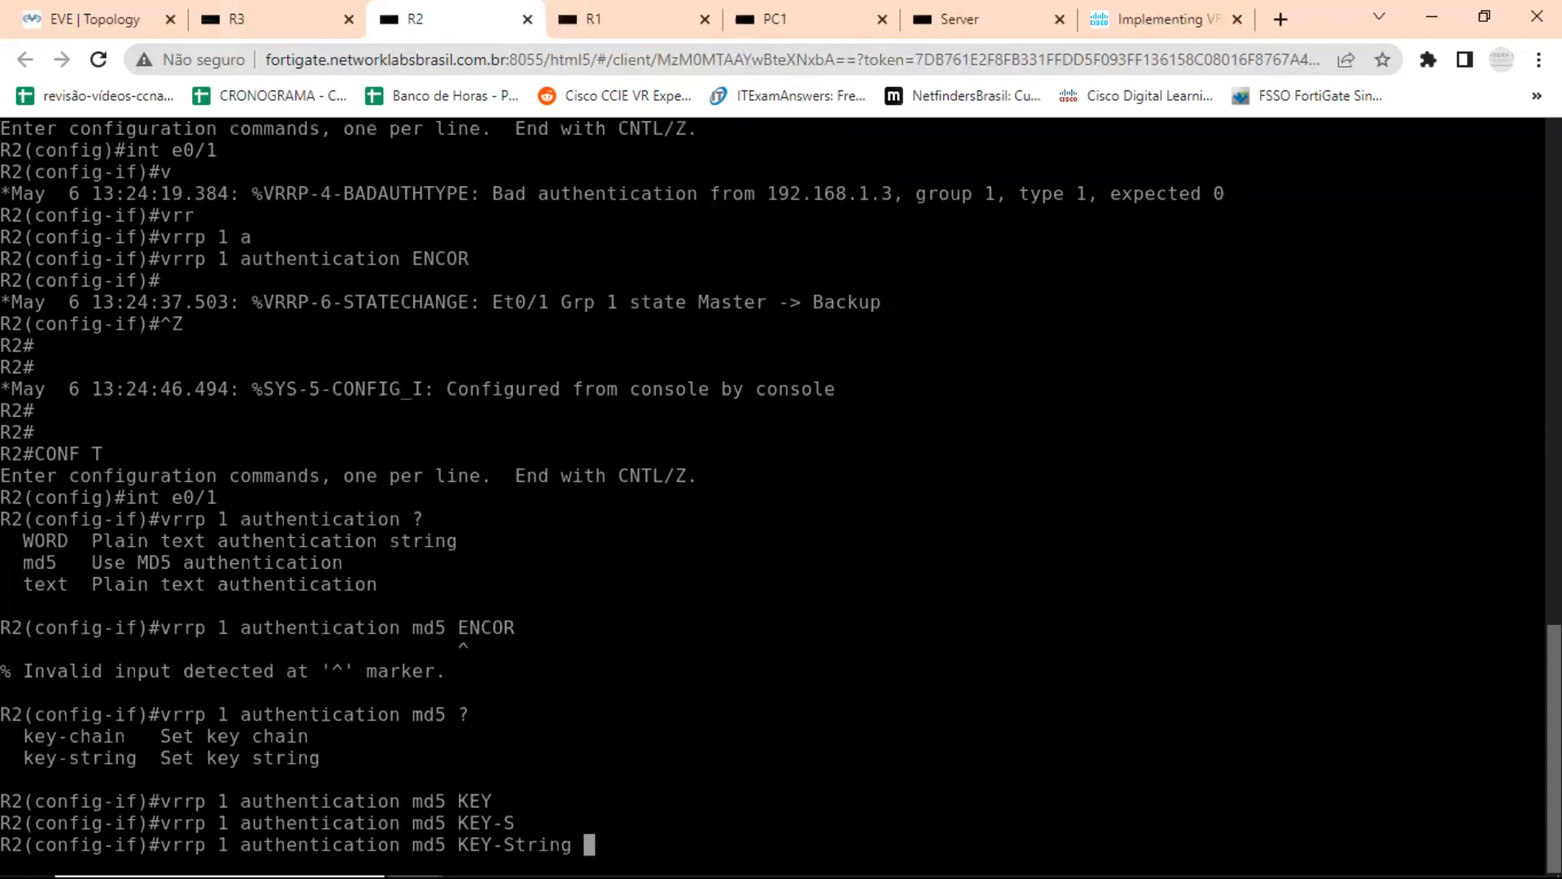
{"action": "type", "text": "ENCOR"}
{"action": "key", "text": "Return"}
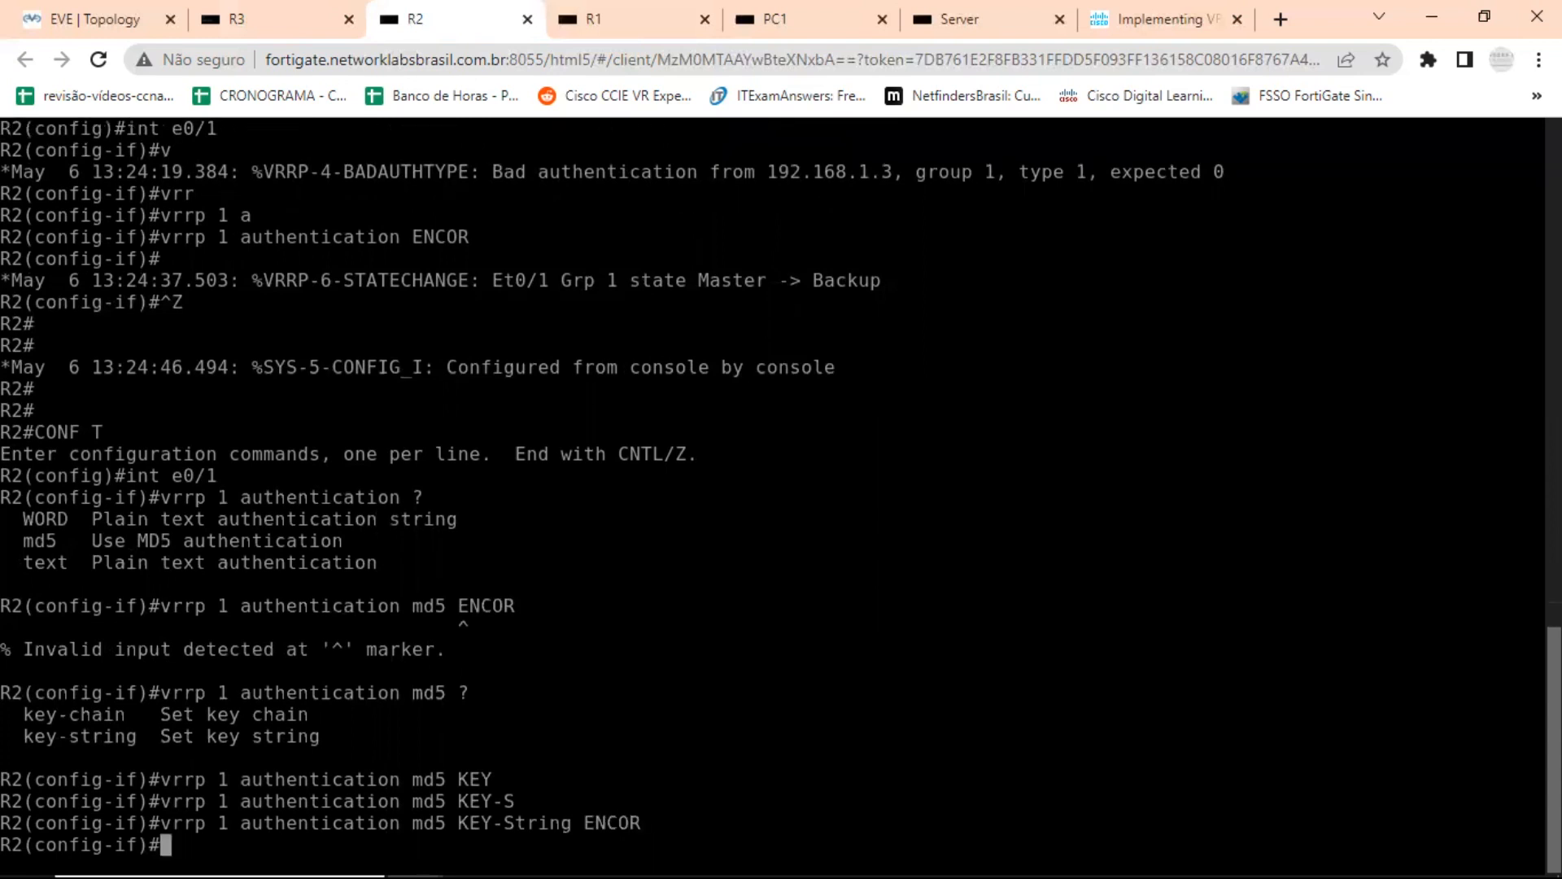
{"action": "key", "text": "Return"}
{"action": "key", "text": "Return"}
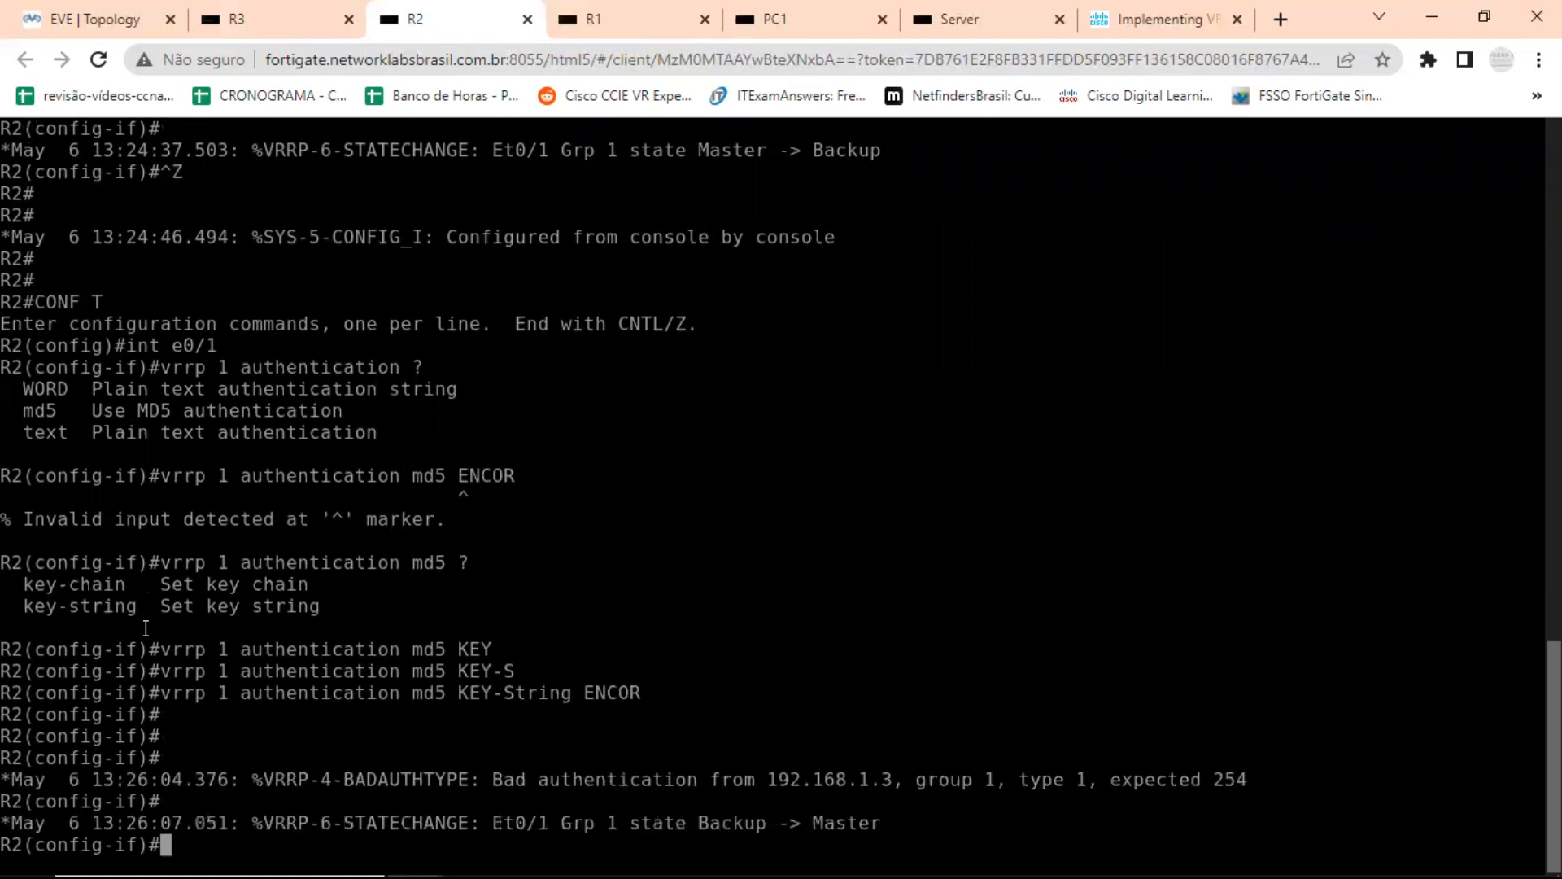
Examine the key-chain option, the applied key-string command, and the authentication and state-change messages in R2's console.
{"action": "left_click_drag", "start_coordinate": [135, 584], "coordinate": [17, 583]}
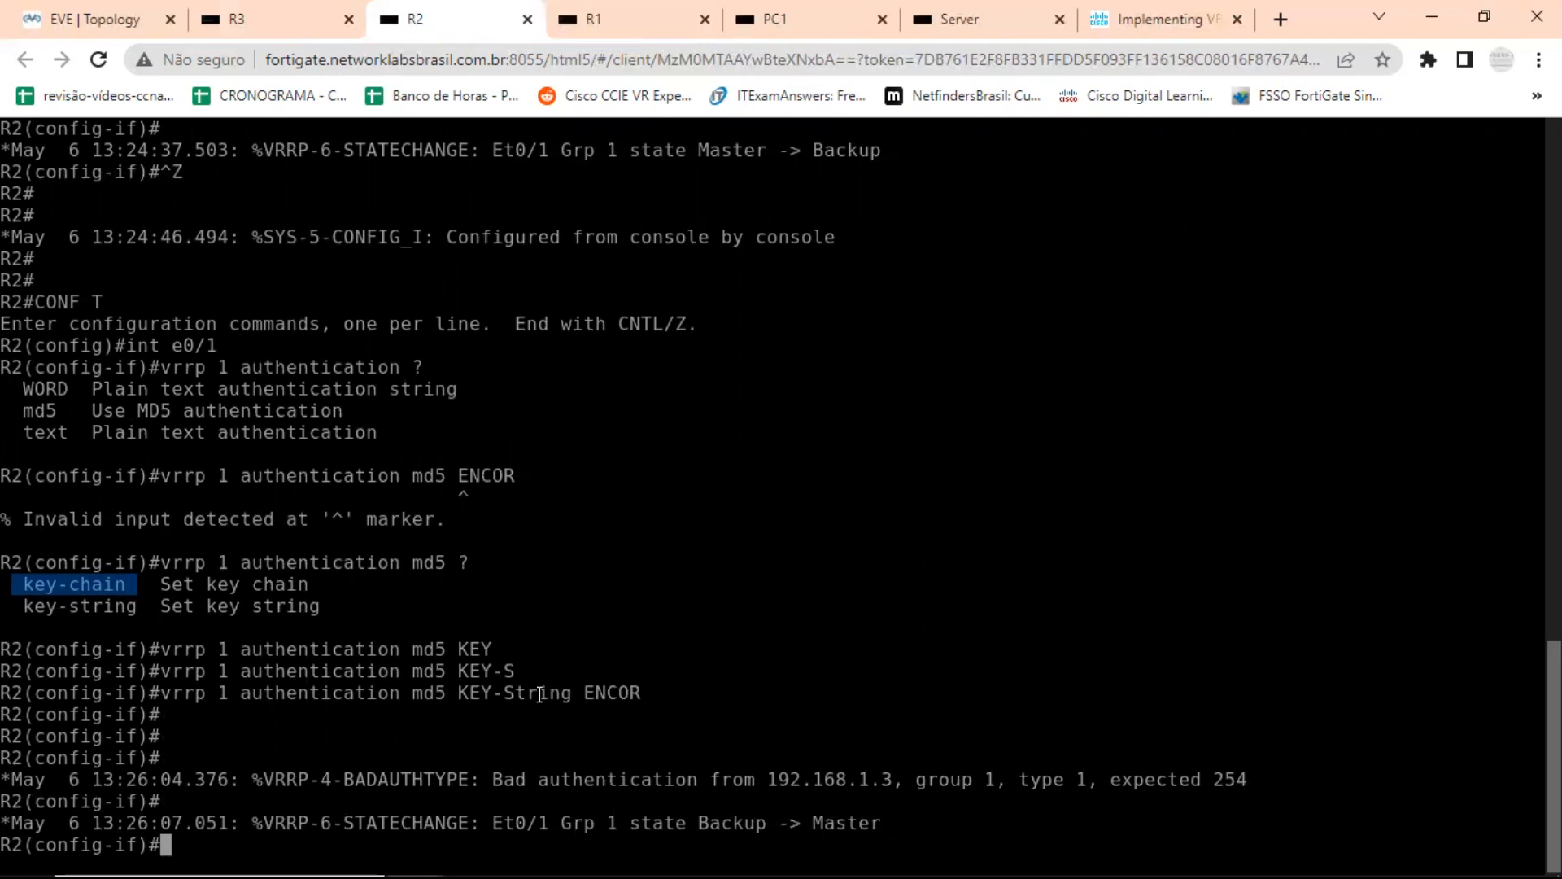
{"action": "left_click_drag", "start_coordinate": [661, 700], "coordinate": [481, 700]}
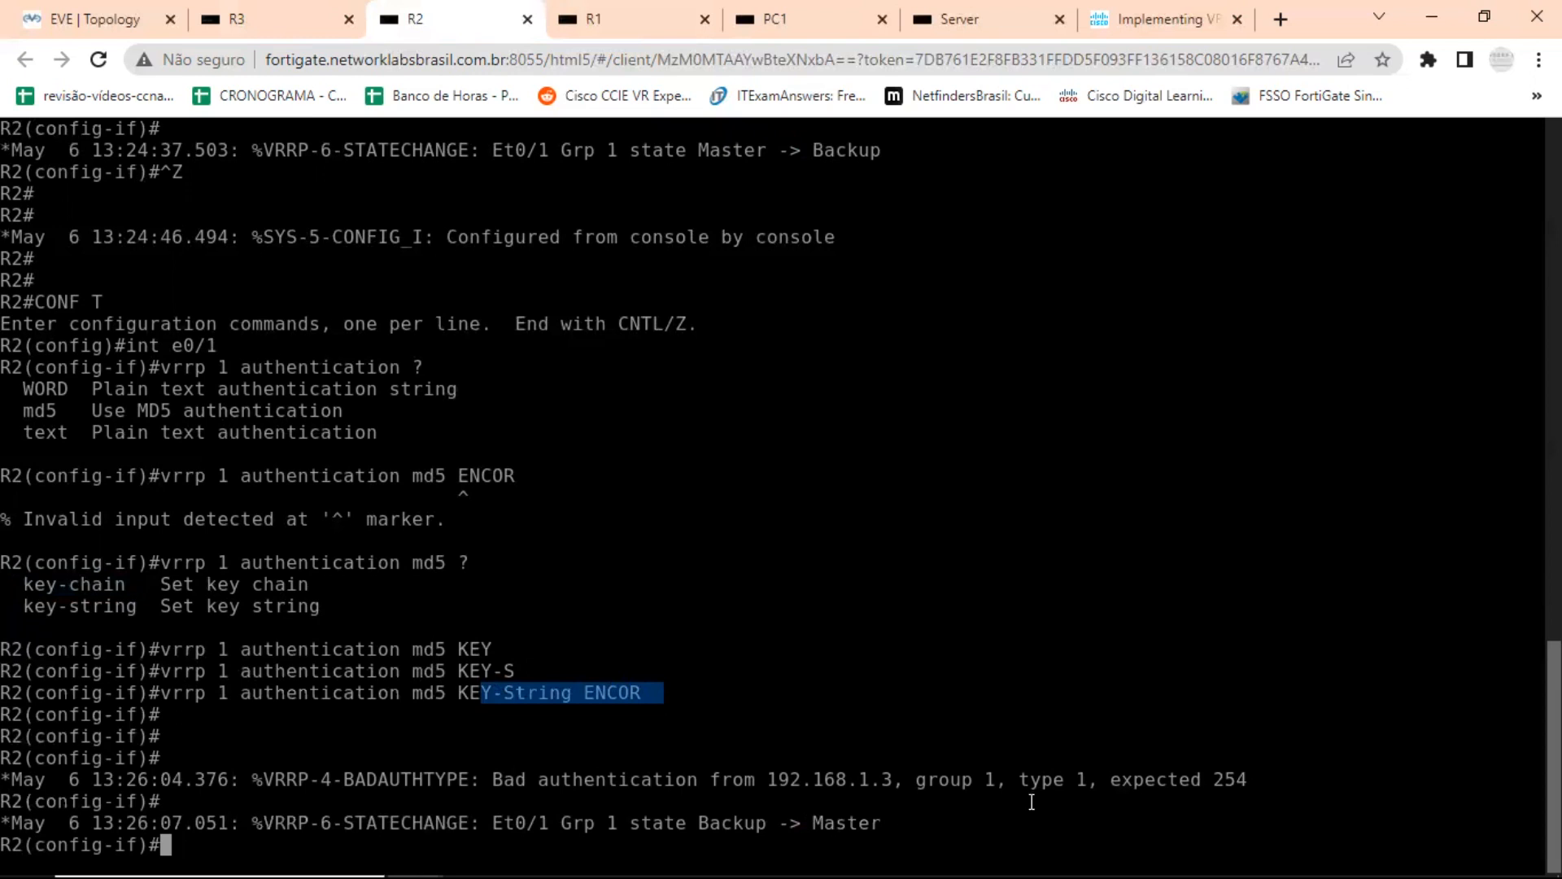
{"action": "left_click_drag", "start_coordinate": [748, 780], "coordinate": [859, 779]}
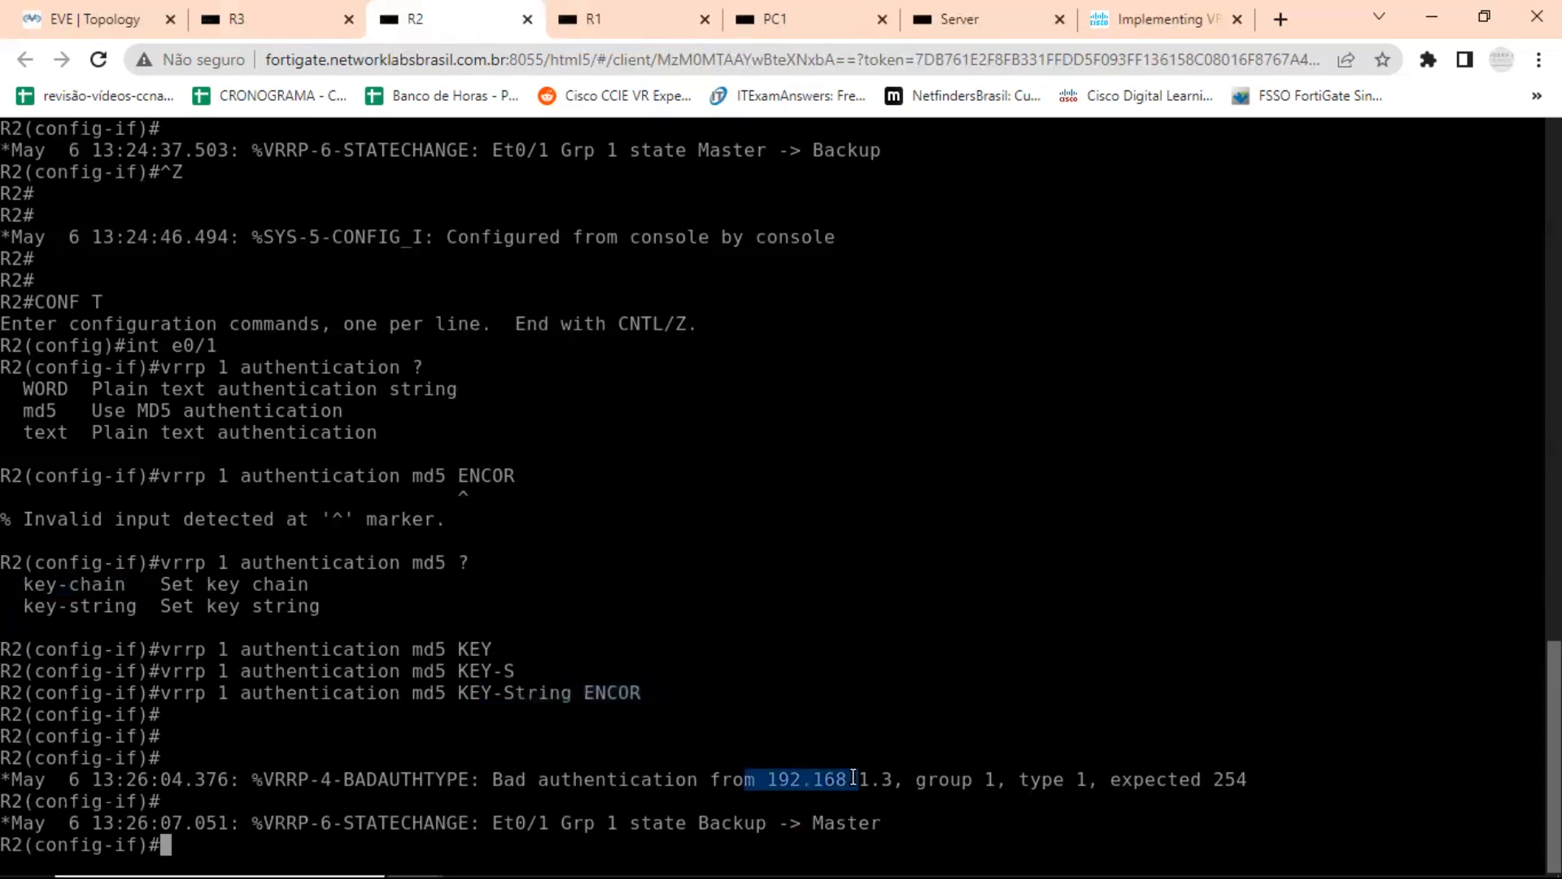
{"action": "left_click_drag", "start_coordinate": [584, 775], "coordinate": [845, 780]}
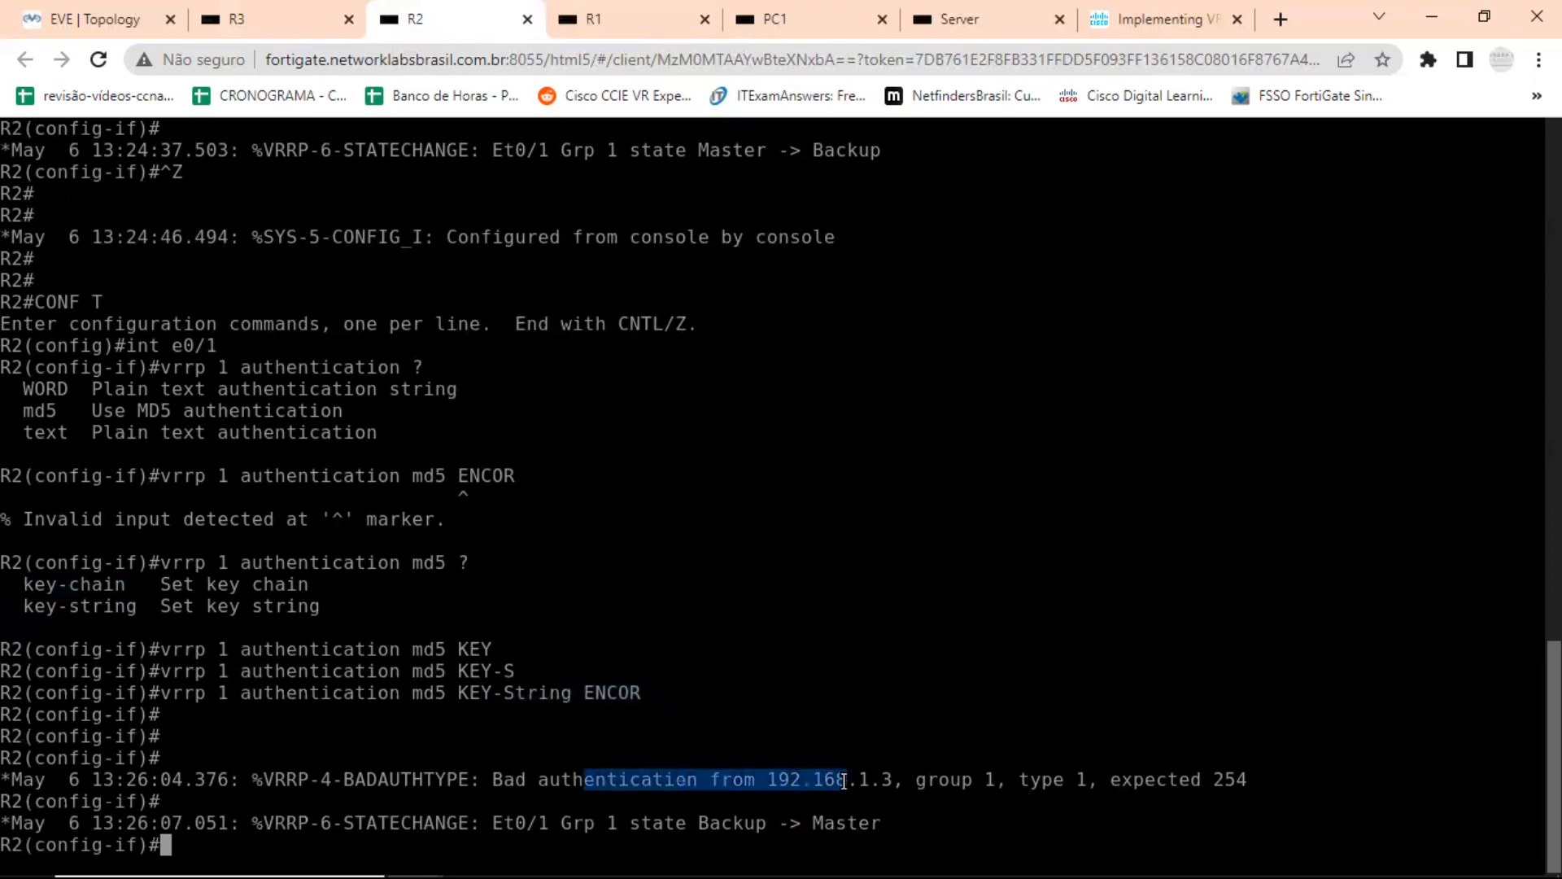
{"action": "left_click_drag", "start_coordinate": [704, 823], "coordinate": [891, 821]}
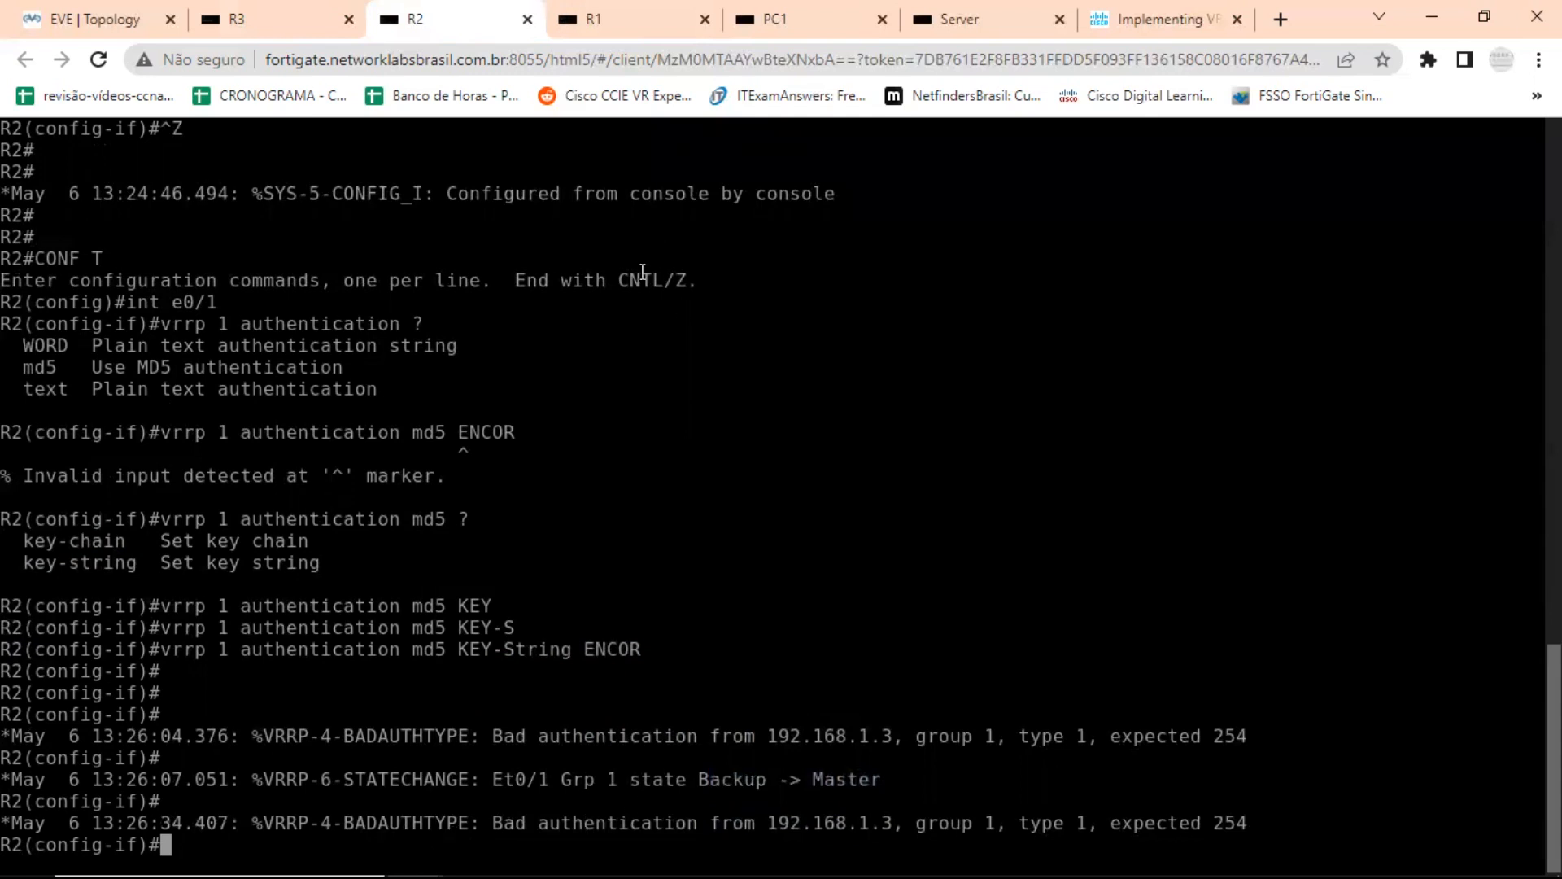
Switch to R1's console and begin vrrp 1 authentication md5, listing the key options with the context help.
{"action": "left_click", "coordinate": [608, 9]}
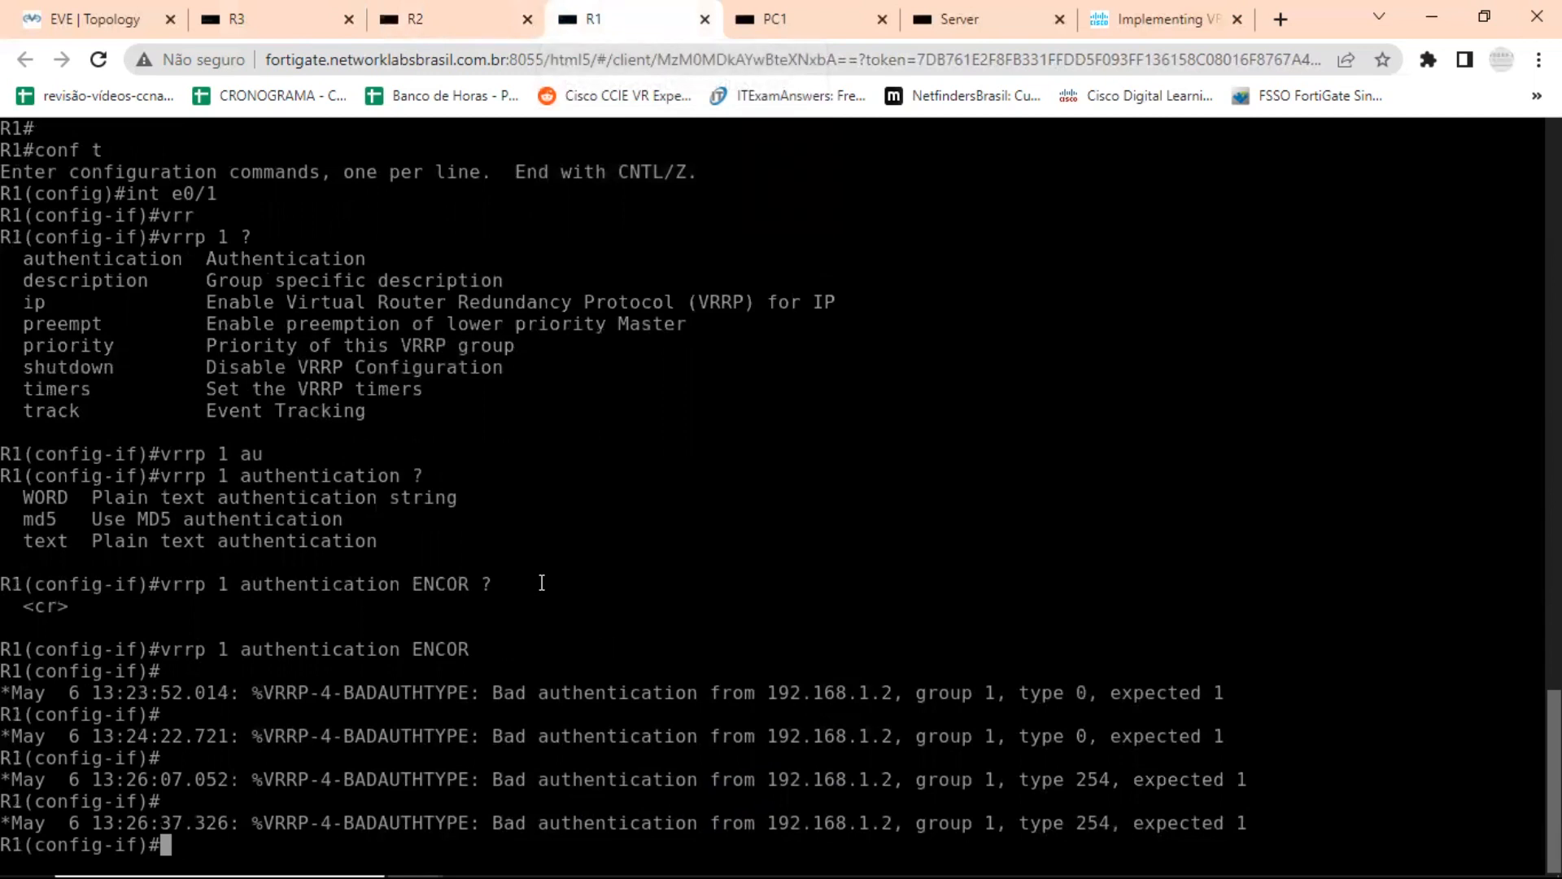
{"action": "type", "text": "vrr"}
{"action": "key", "text": "Tab"}
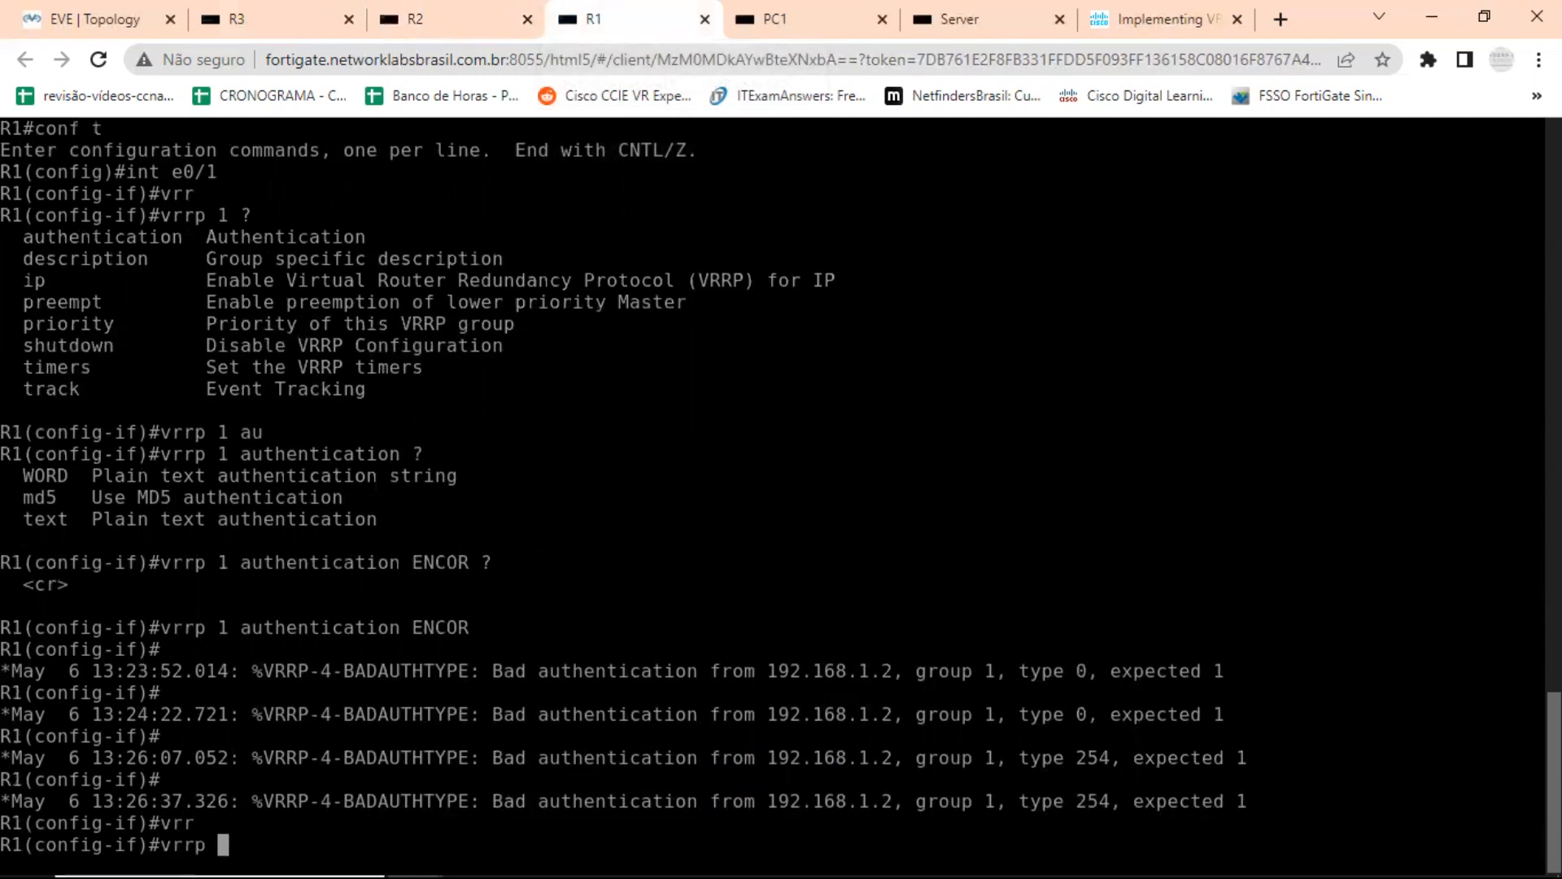
{"action": "type", "text": "1 au"}
{"action": "key", "text": "Tab"}
{"action": "type", "text": "md"}
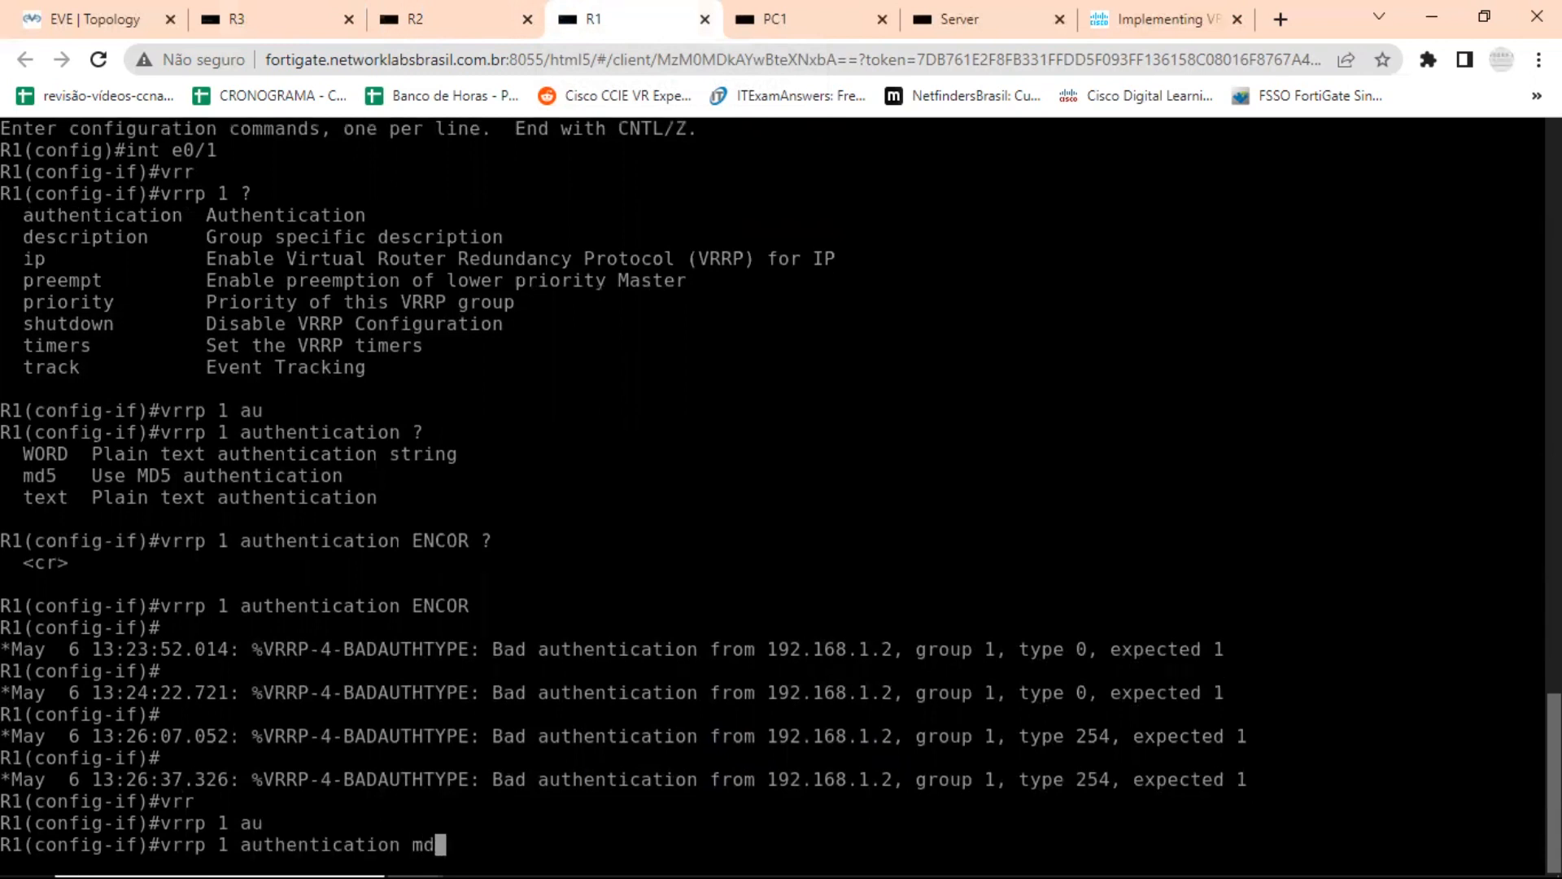
{"action": "key", "text": "Tab"}
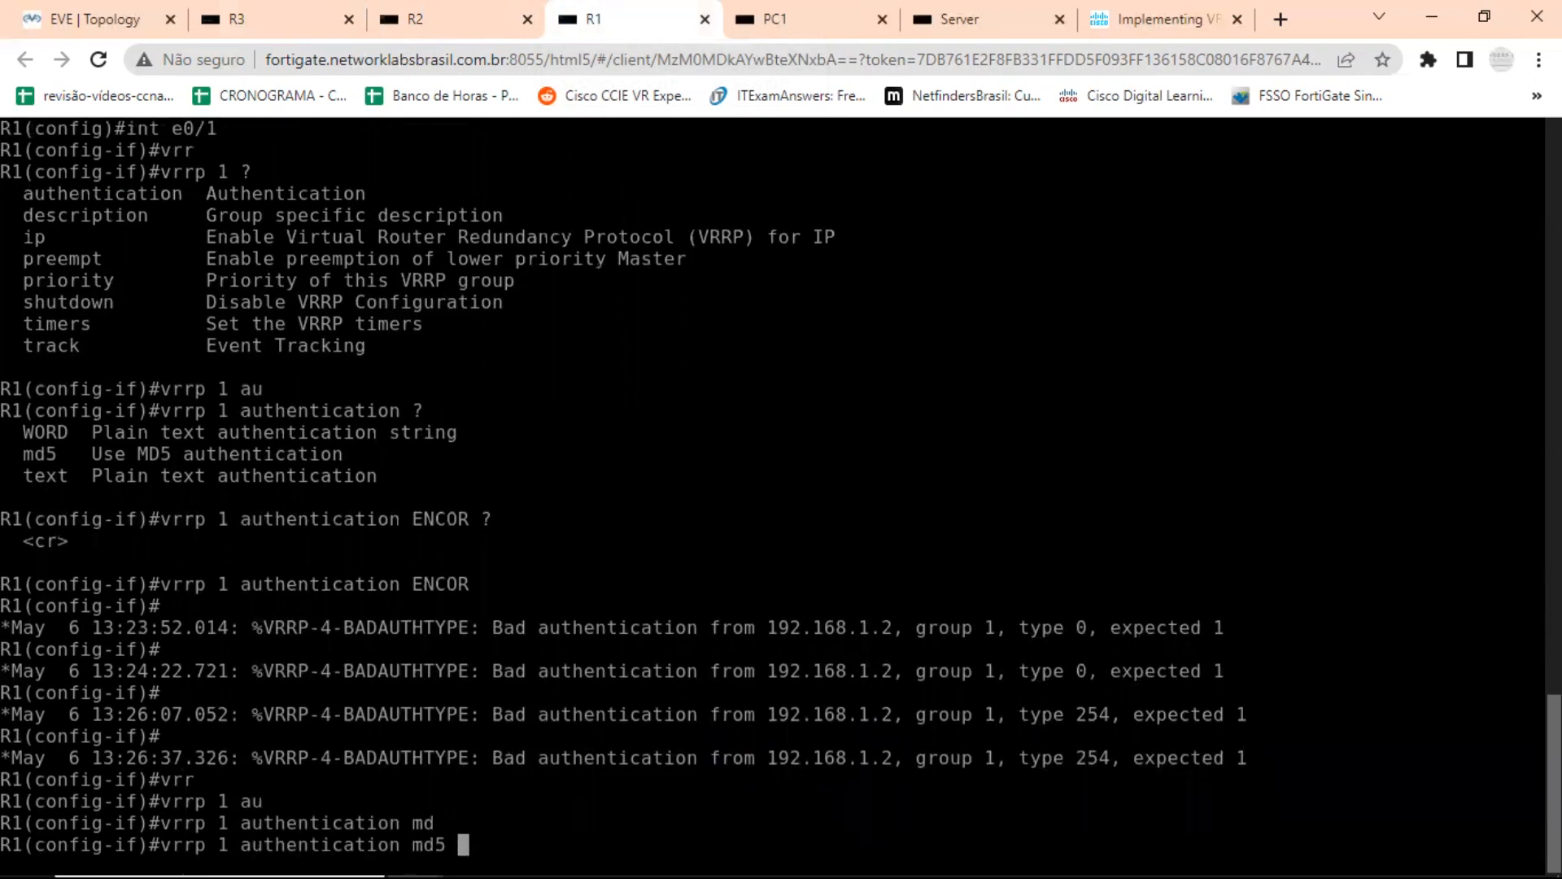
{"action": "type", "text": "?"}
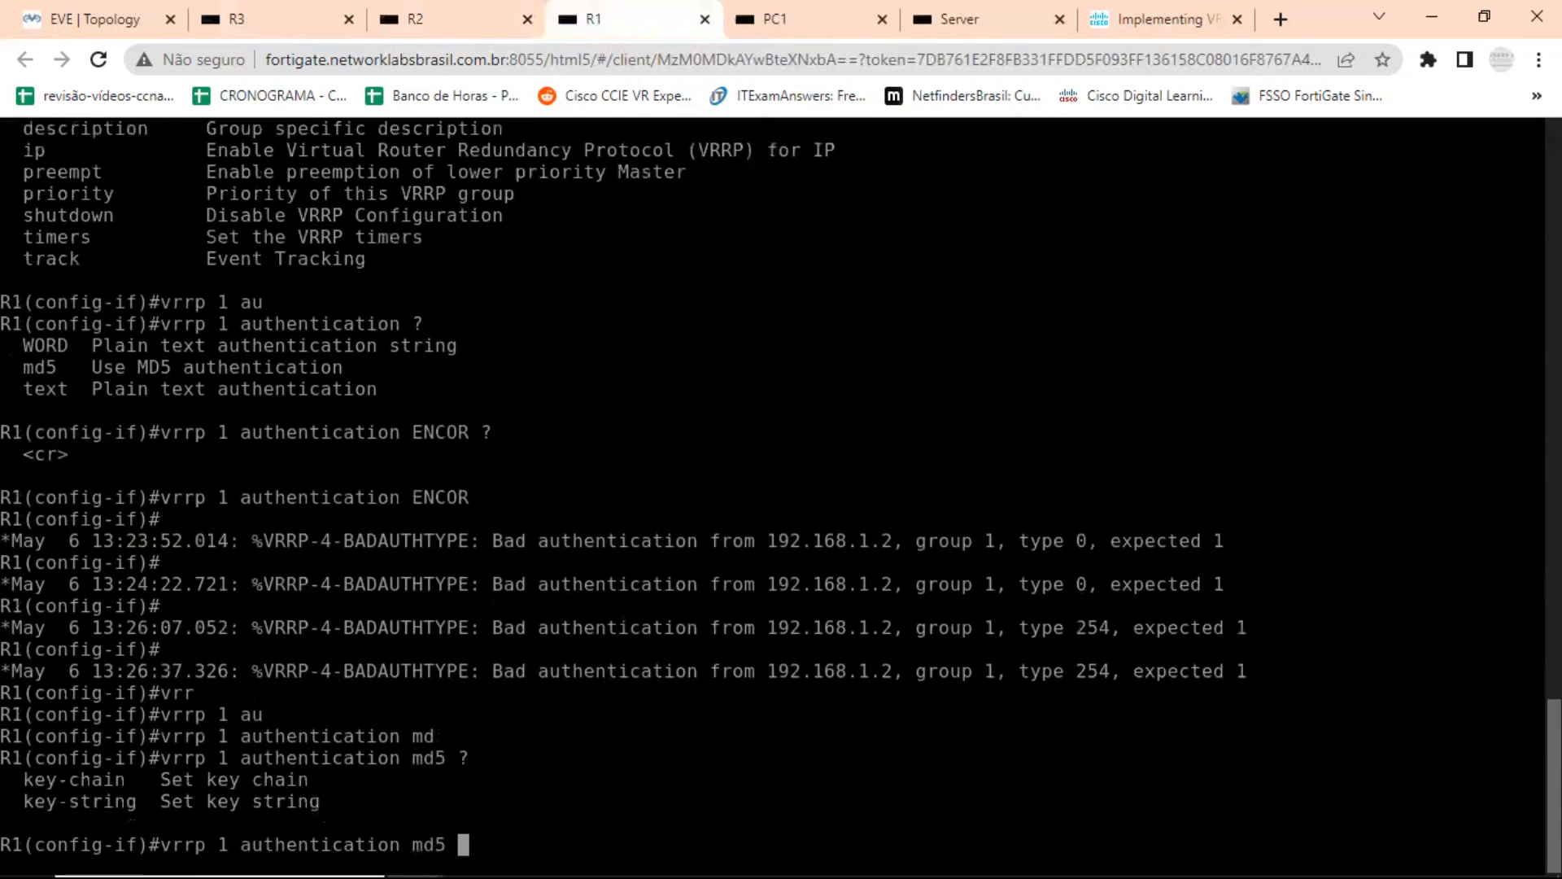
{"action": "type", "text": "ke"}
Complete R1's VRRP group 1 MD5 authentication command with the key-string option and the same authentication key as R2.
{"action": "key", "text": "Tab"}
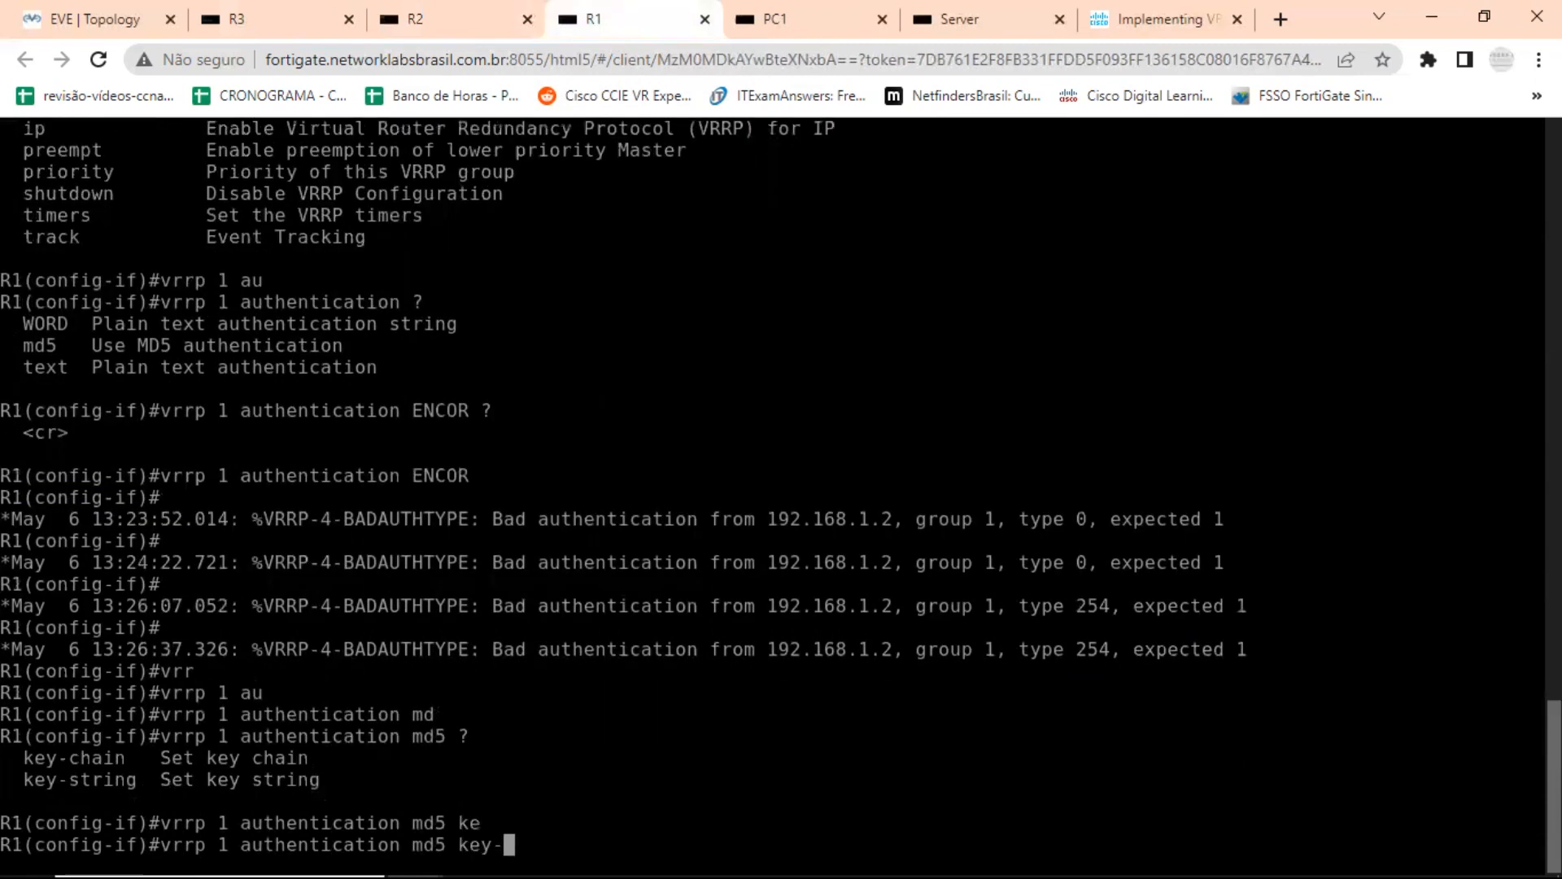
{"action": "type", "text": "s"}
{"action": "key", "text": "Tab"}
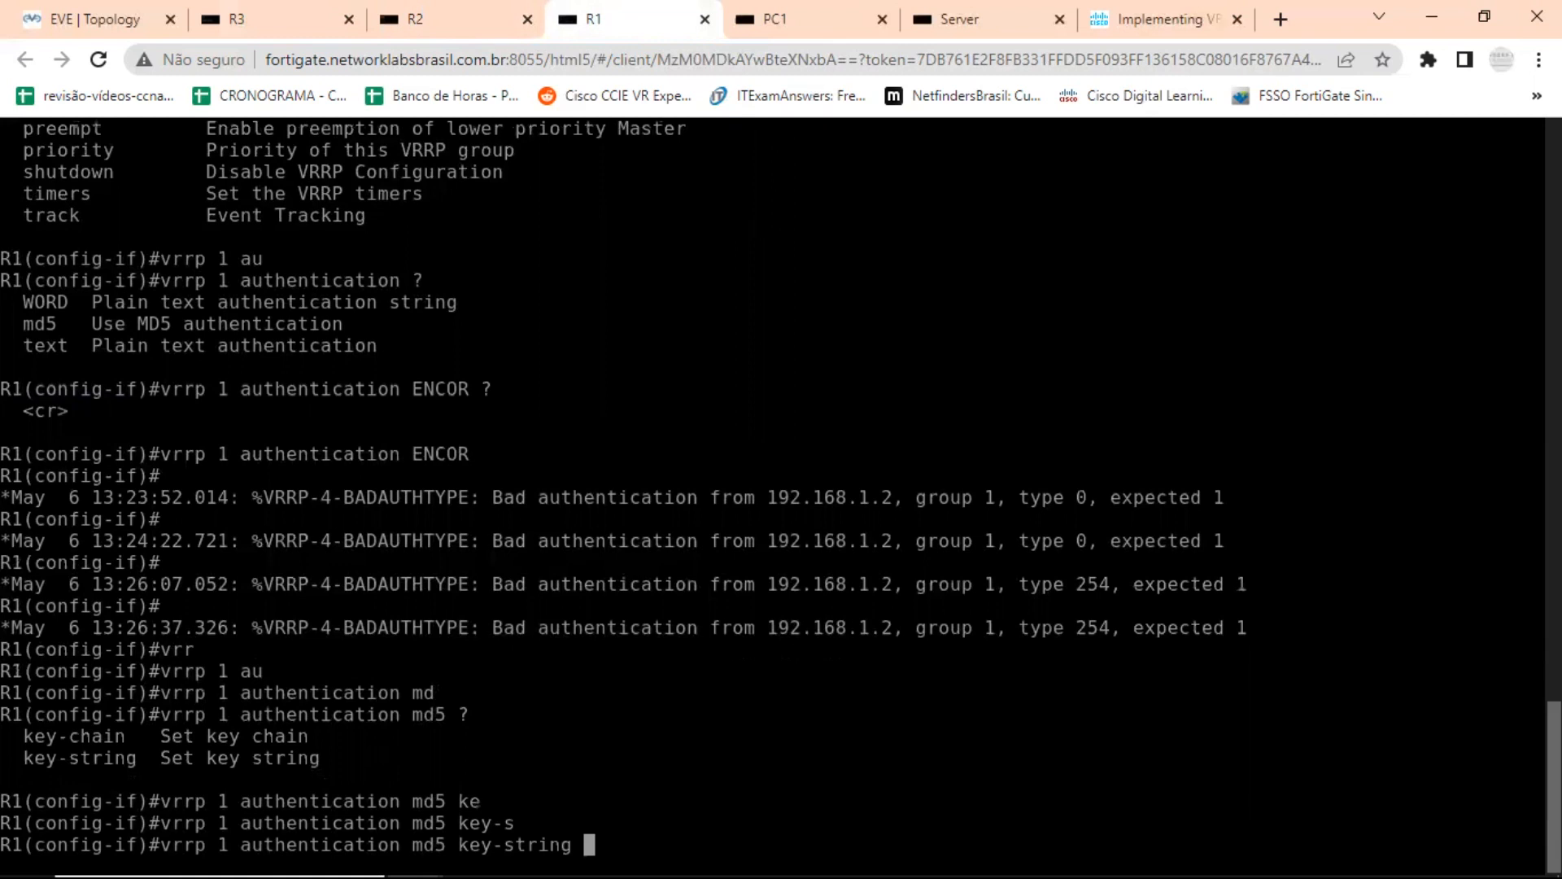
{"action": "type", "text": "ENCOR"}
{"action": "key", "text": "Return"}
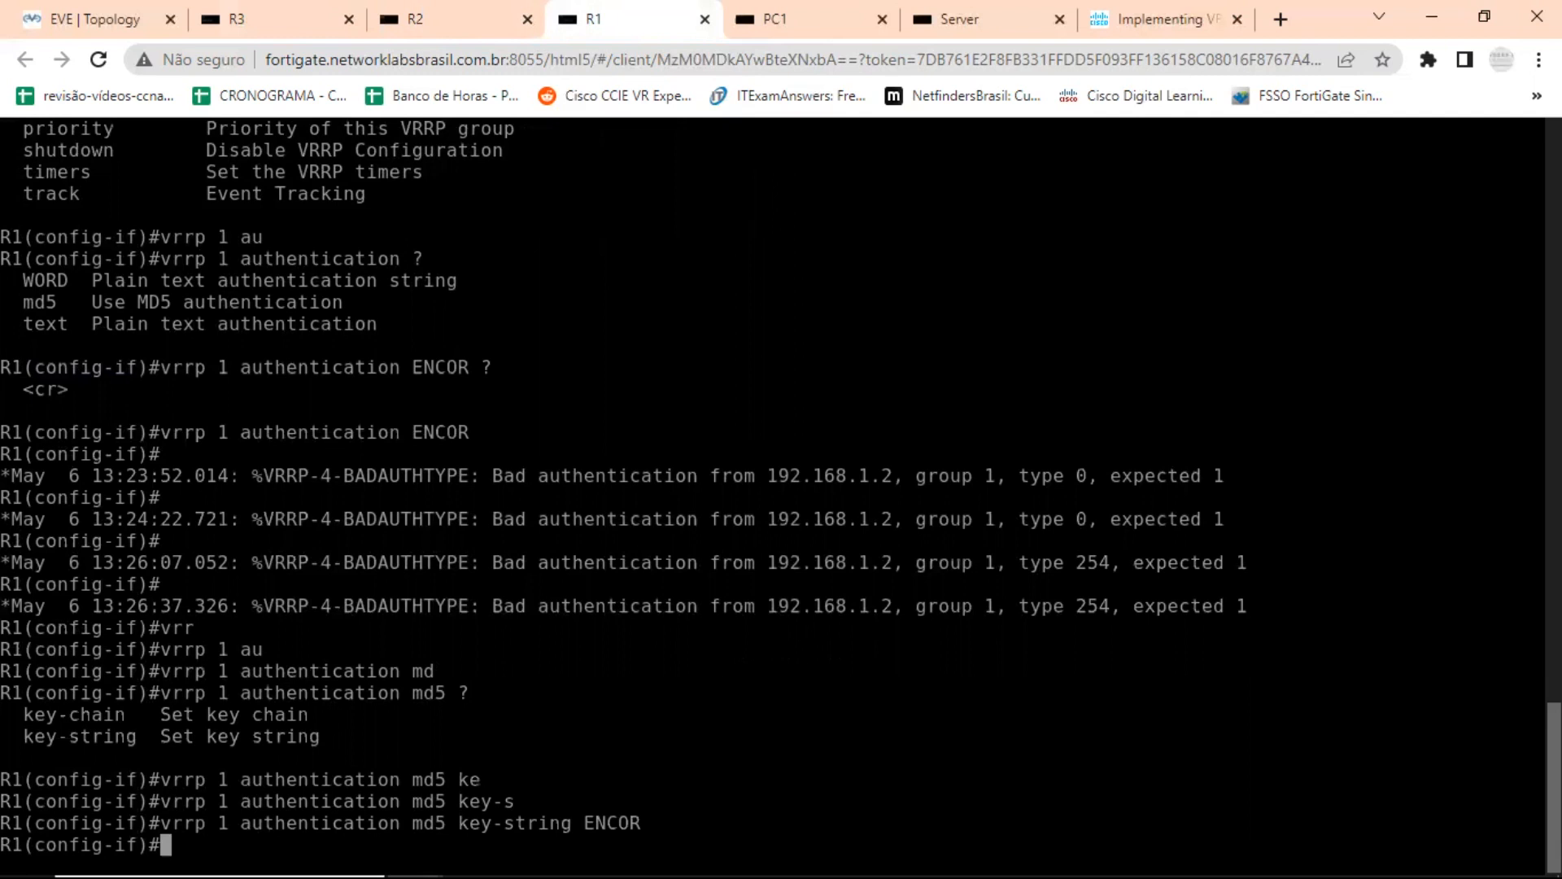
{"action": "key", "text": "Return"}
{"action": "key", "text": "Return"}
{"action": "key", "text": "Return"}
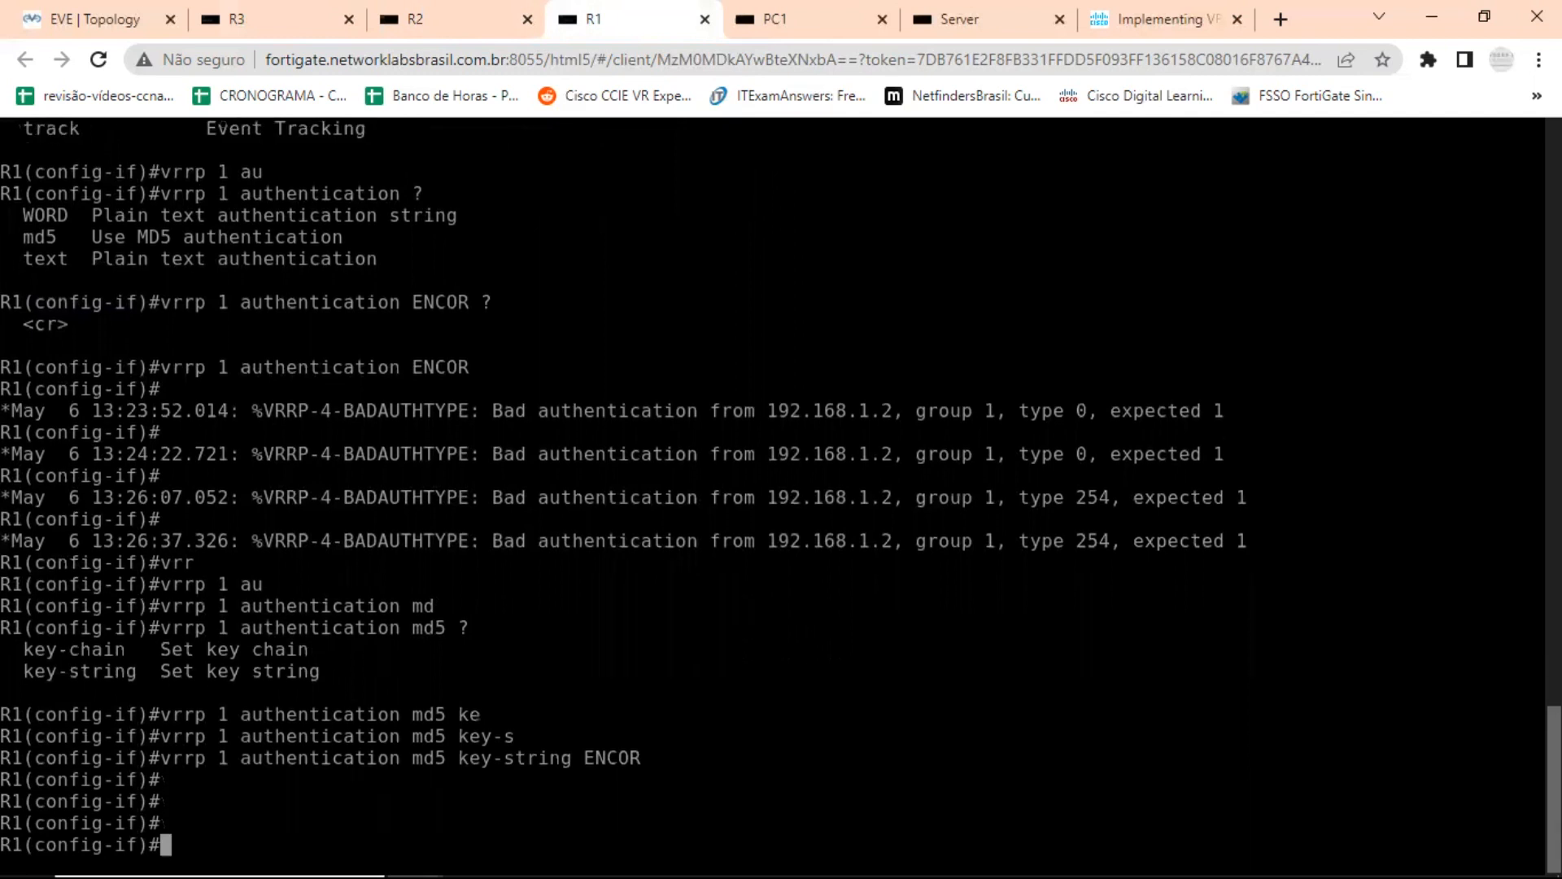
Leave configuration mode on R1 and display the VRRP summary with show vrrp brief.
{"action": "key", "text": "ctrl+z"}
{"action": "key", "text": "Return"}
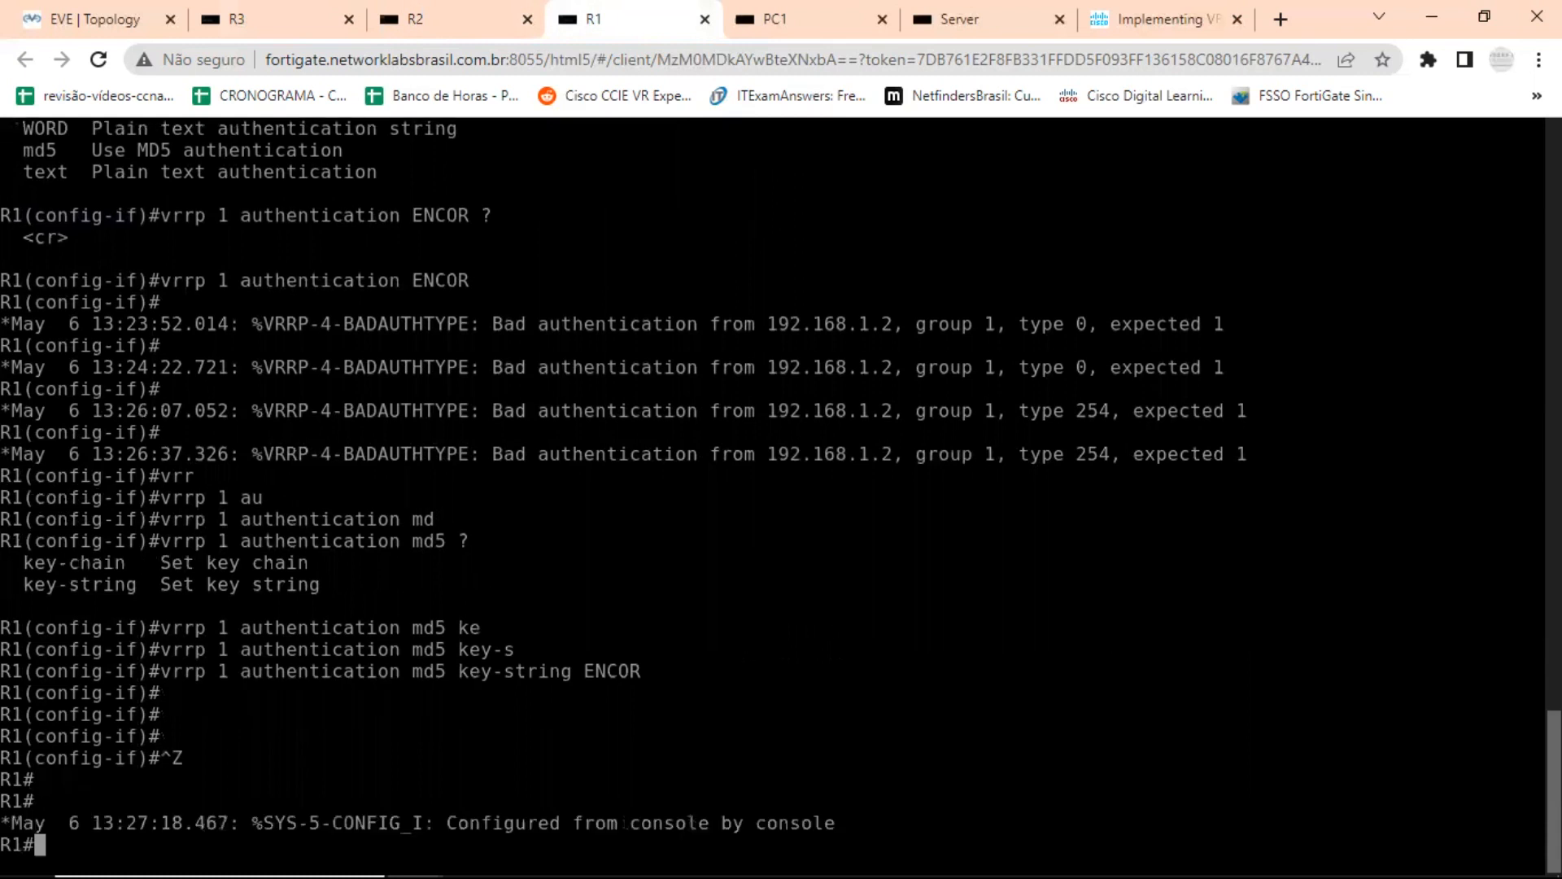
{"action": "type", "text": "SH "}
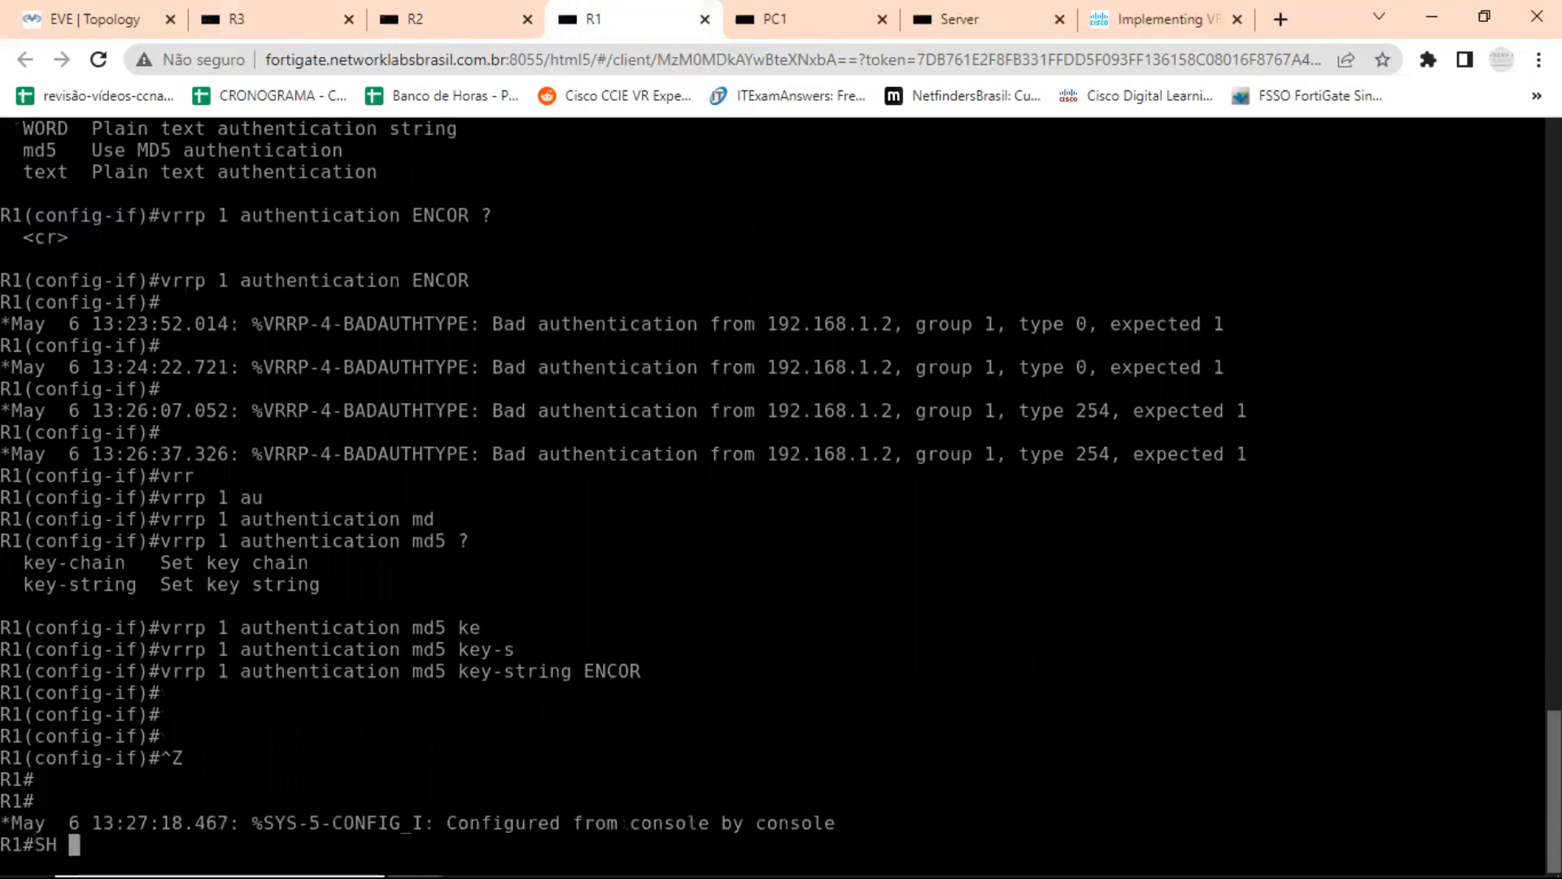
{"action": "type", "text": "vrrp br"}
{"action": "key", "text": "Tab"}
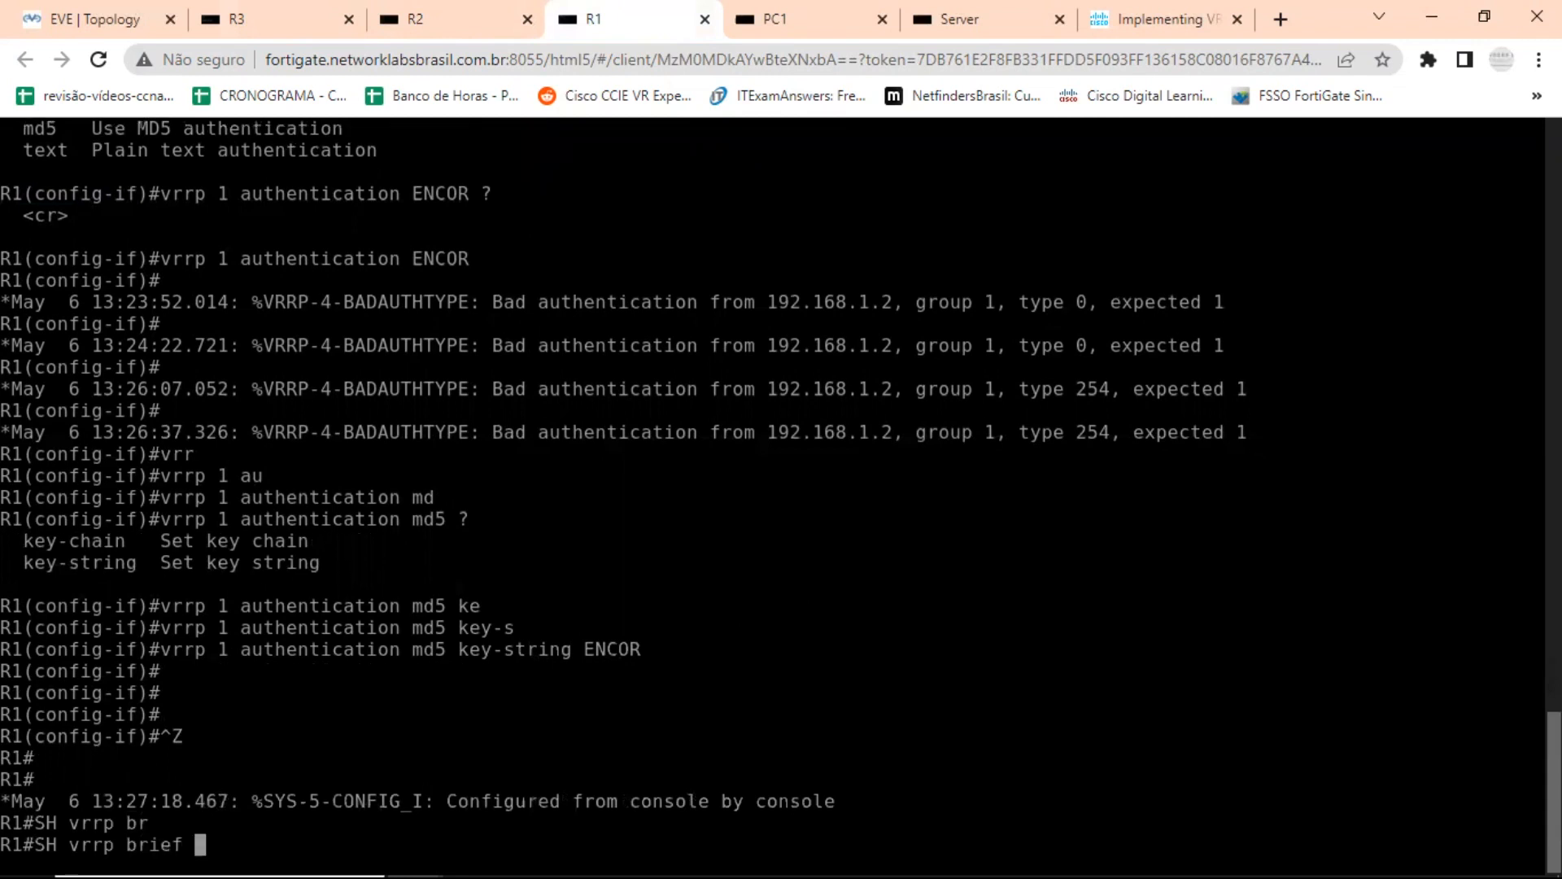
{"action": "key", "text": "Return"}
{"action": "key", "text": "Return"}
{"action": "key", "text": "Return"}
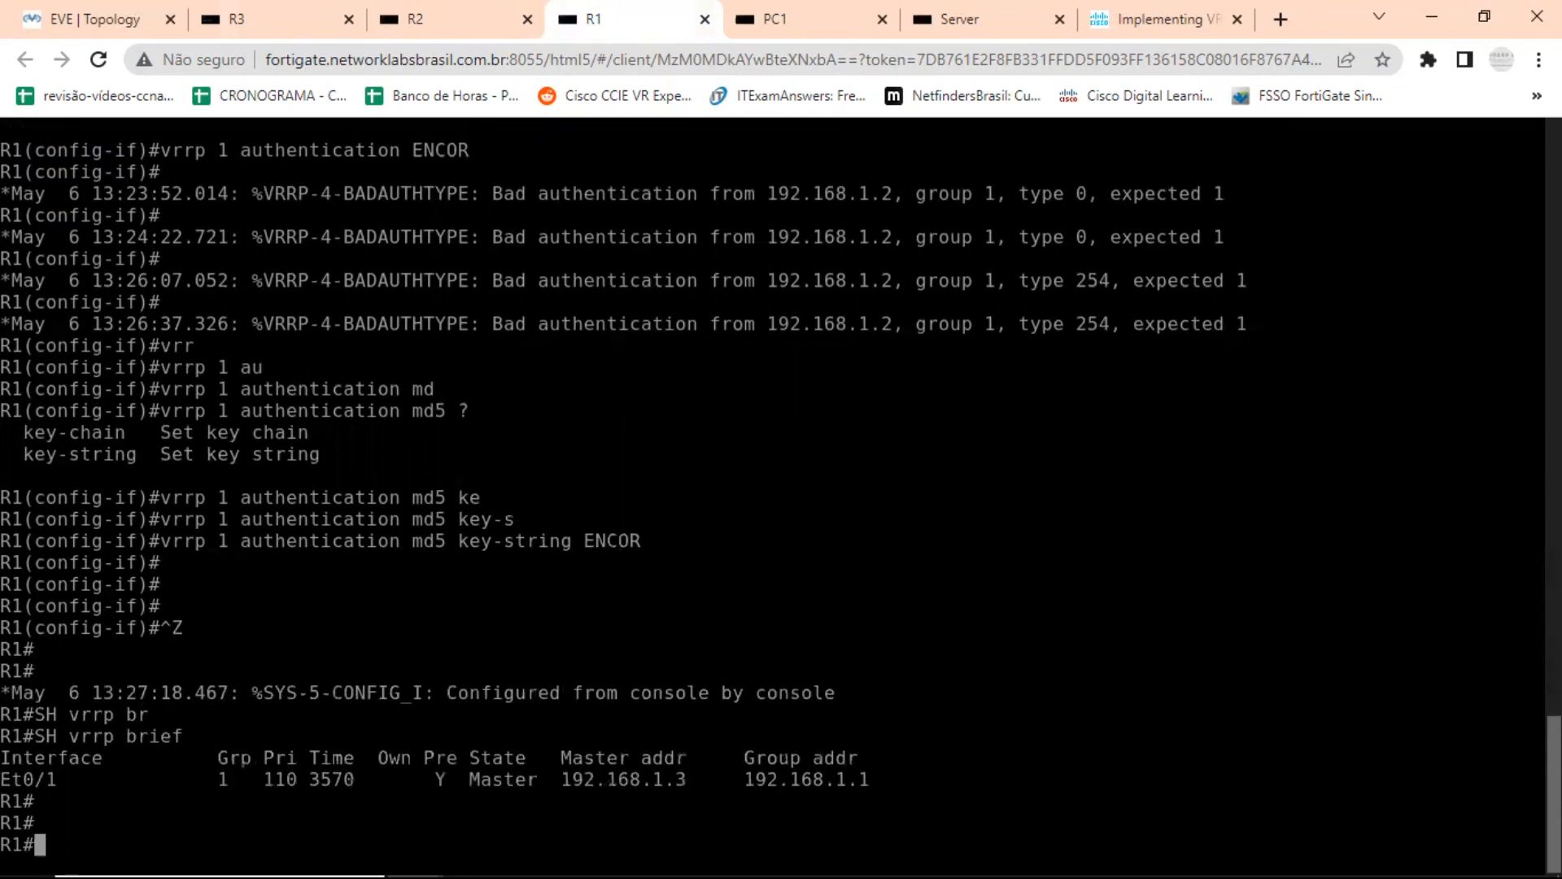
Examine the state, master address and group address of interface Et0/1 in R1's VRRP summary.
{"action": "left_click_drag", "start_coordinate": [470, 778], "coordinate": [547, 777]}
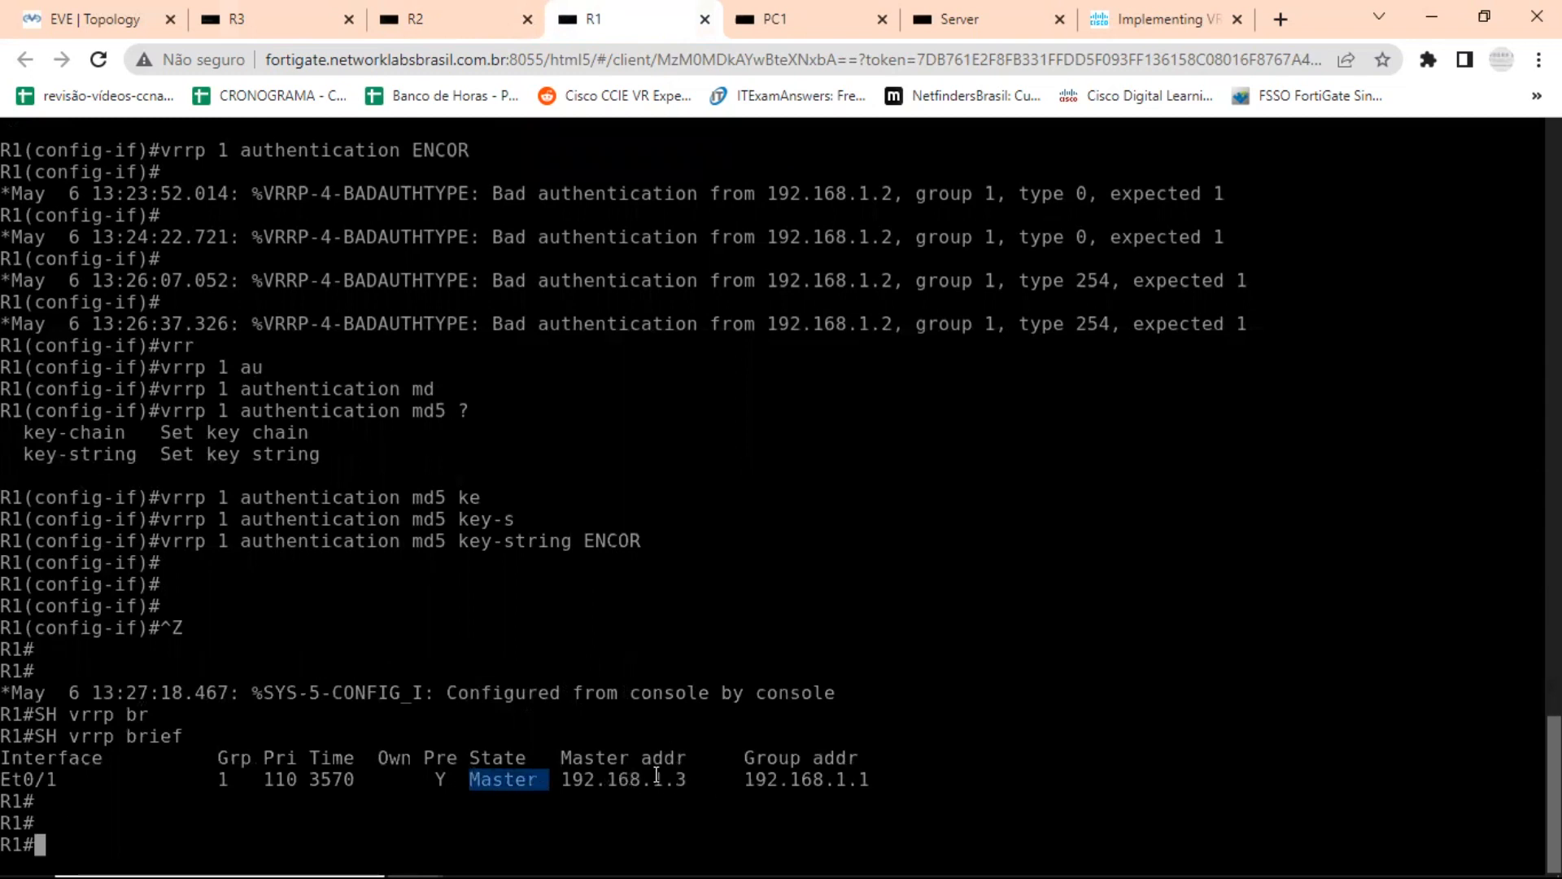
{"action": "left_click_drag", "start_coordinate": [618, 779], "coordinate": [708, 781]}
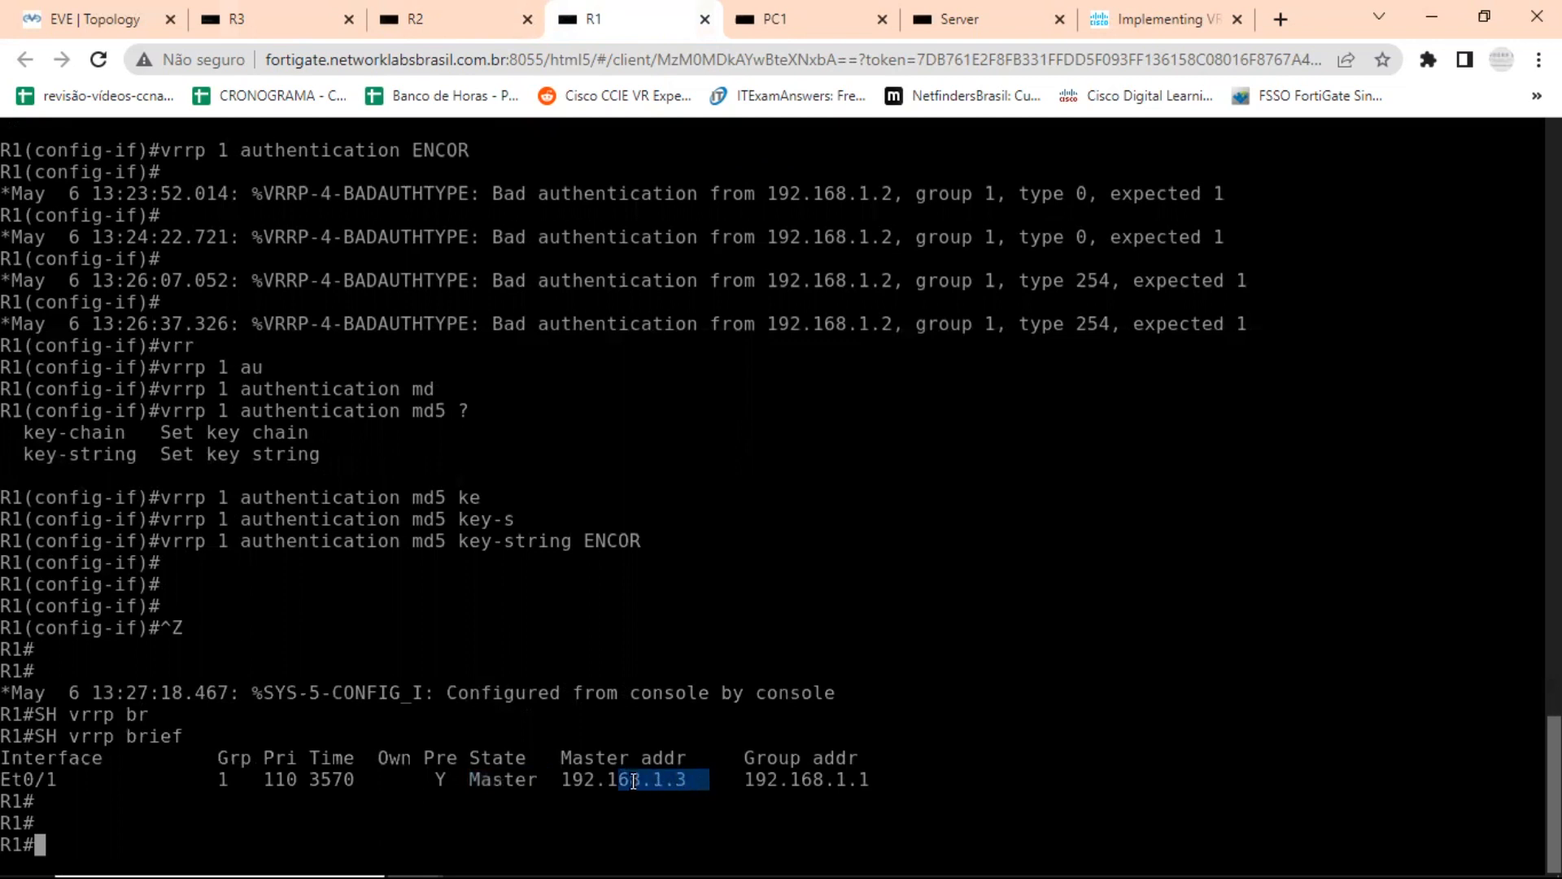
{"action": "left_click_drag", "start_coordinate": [563, 779], "coordinate": [688, 773]}
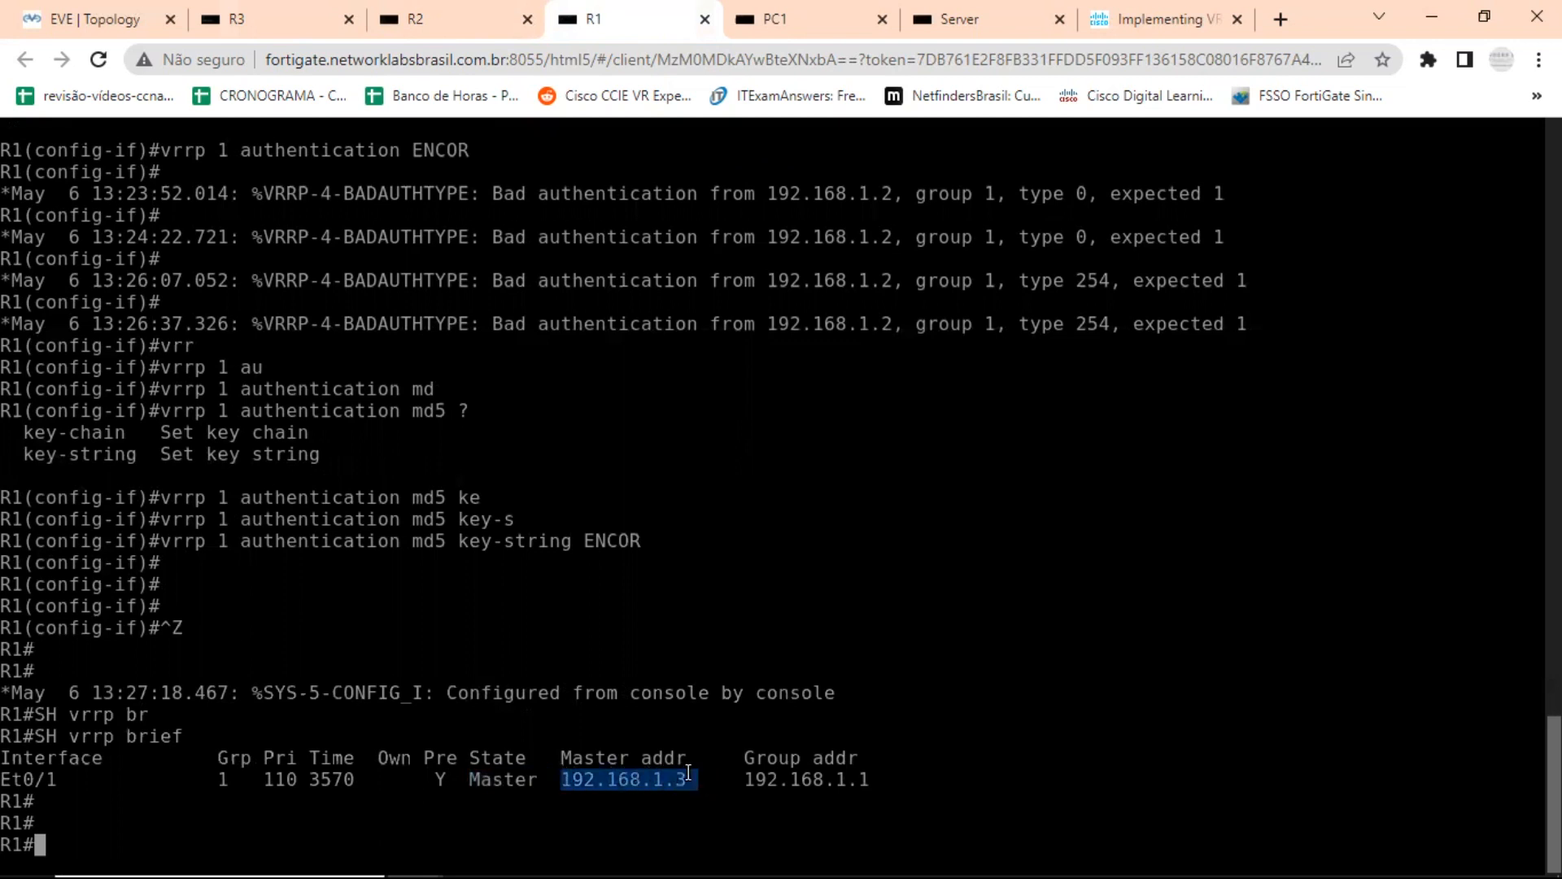
{"action": "left_click_drag", "start_coordinate": [481, 779], "coordinate": [537, 779]}
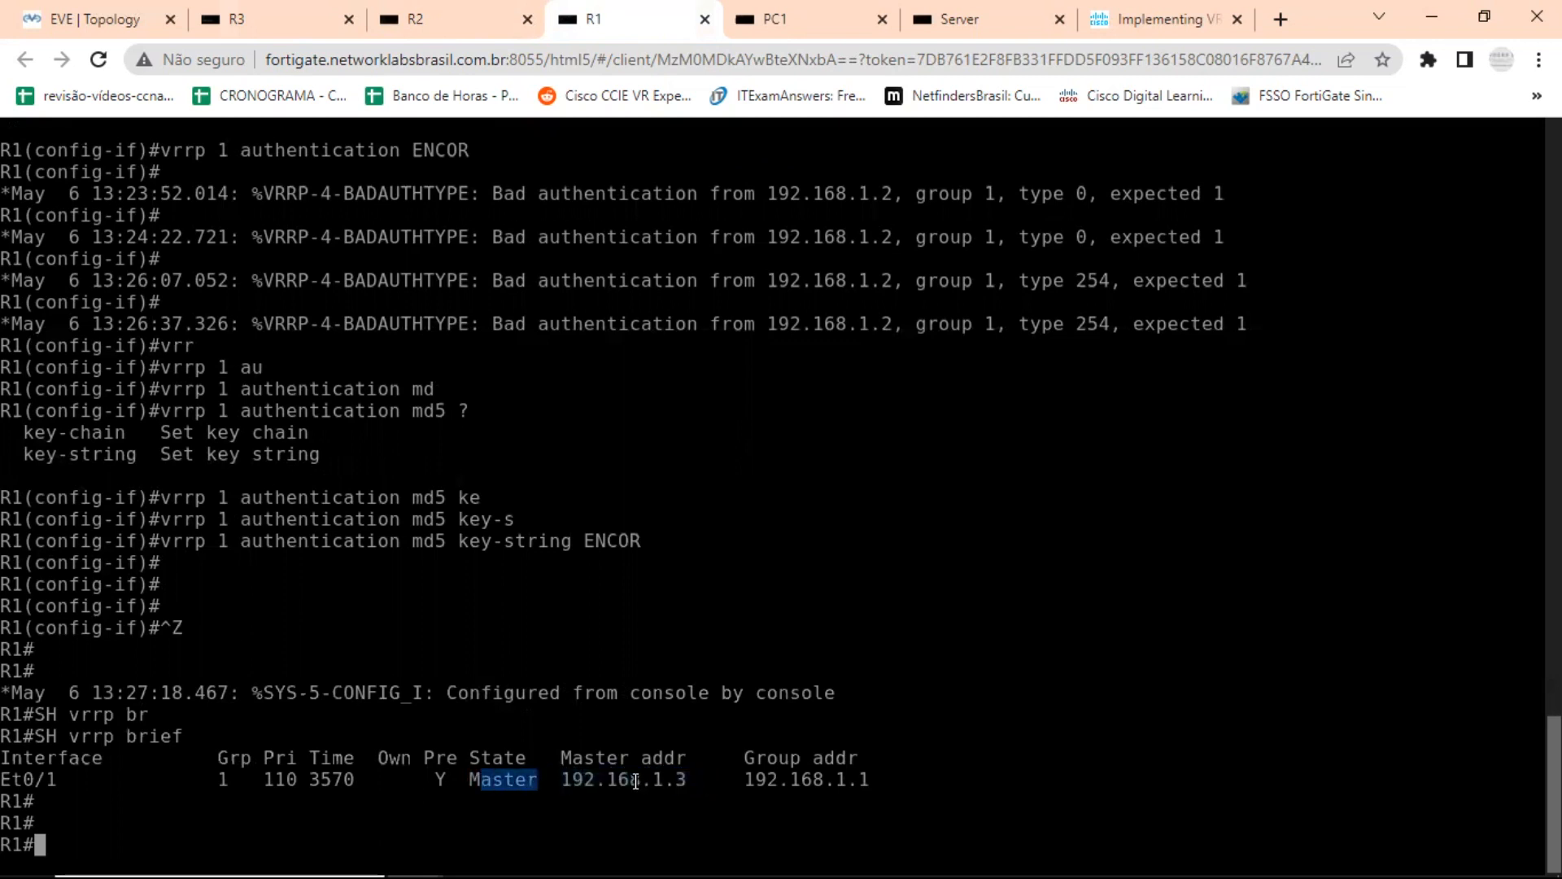
{"action": "left_click_drag", "start_coordinate": [634, 779], "coordinate": [689, 779]}
{"action": "left_click_drag", "start_coordinate": [791, 779], "coordinate": [888, 781]}
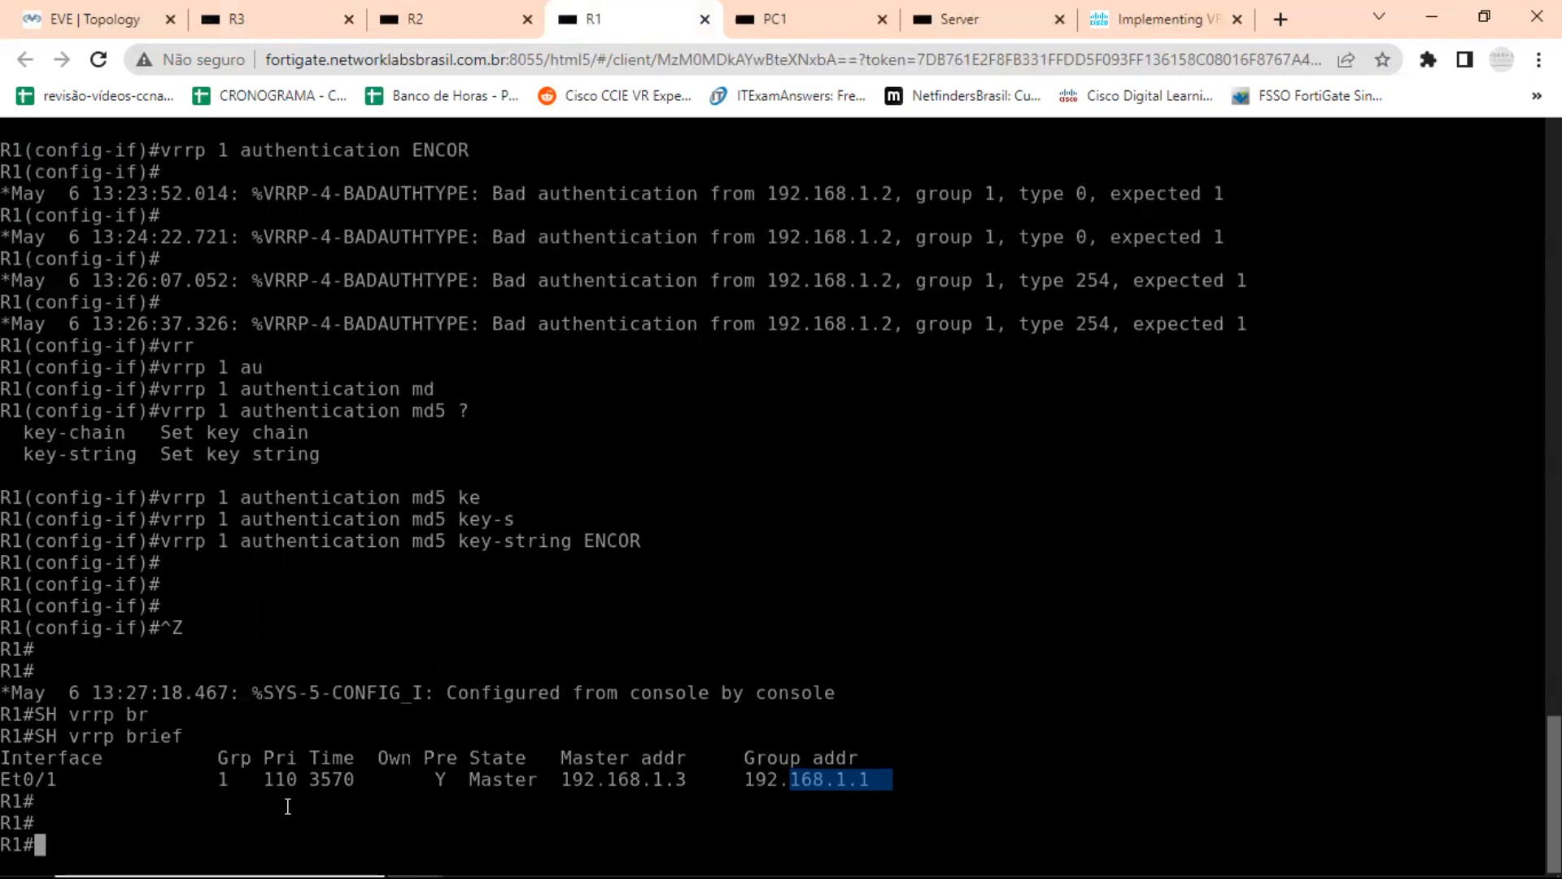
List the debug vrrp options on R1 with context help and enable debugging of all VRRP information.
{"action": "type", "text": "debu"}
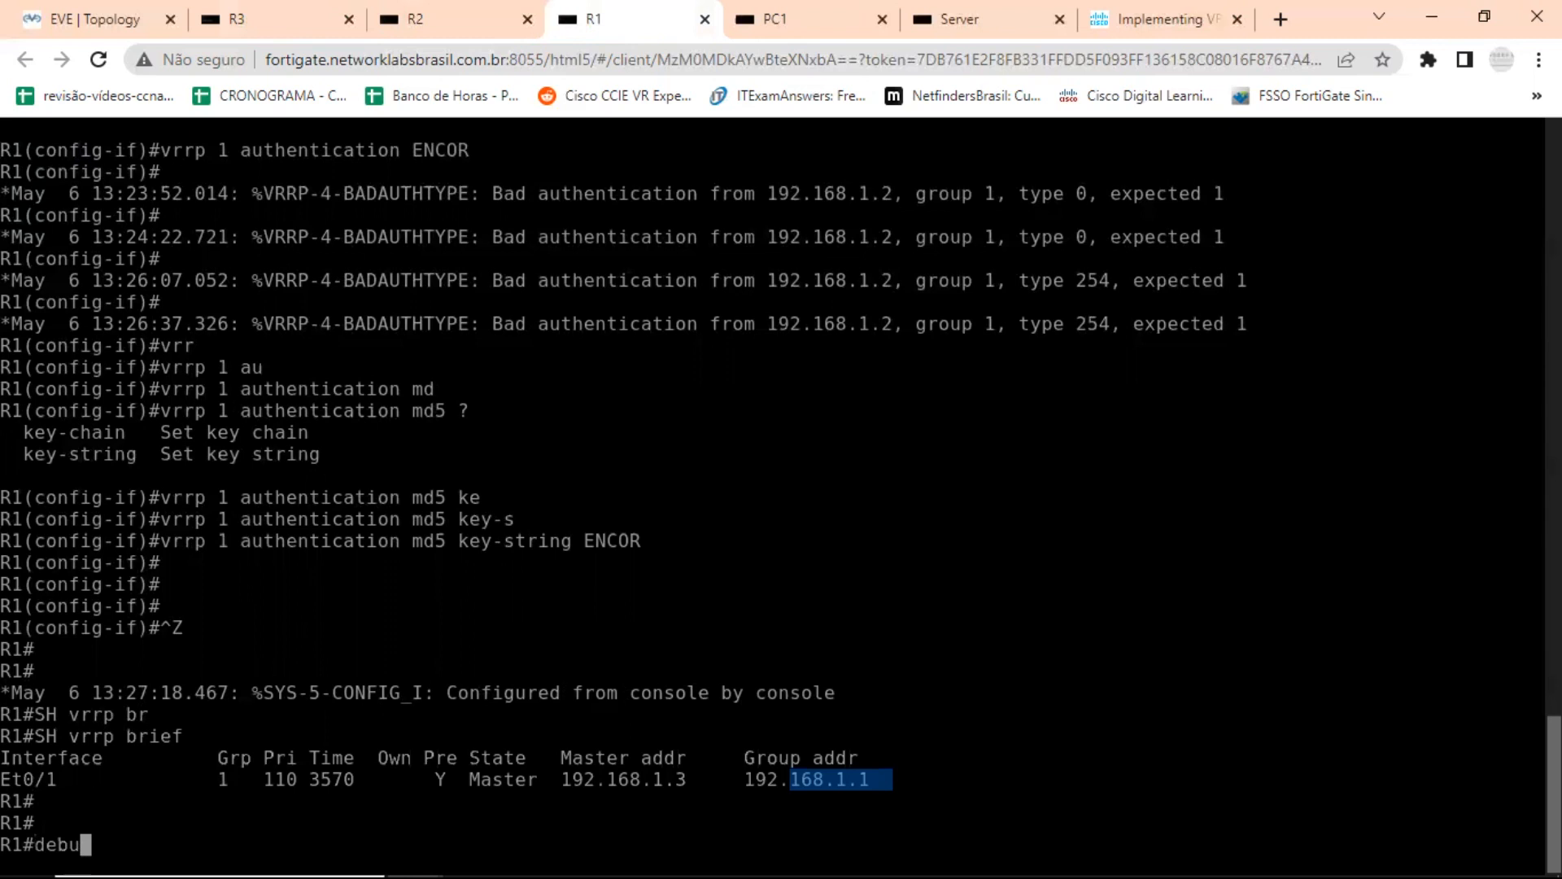
{"action": "type", "text": "g vrrp ?"}
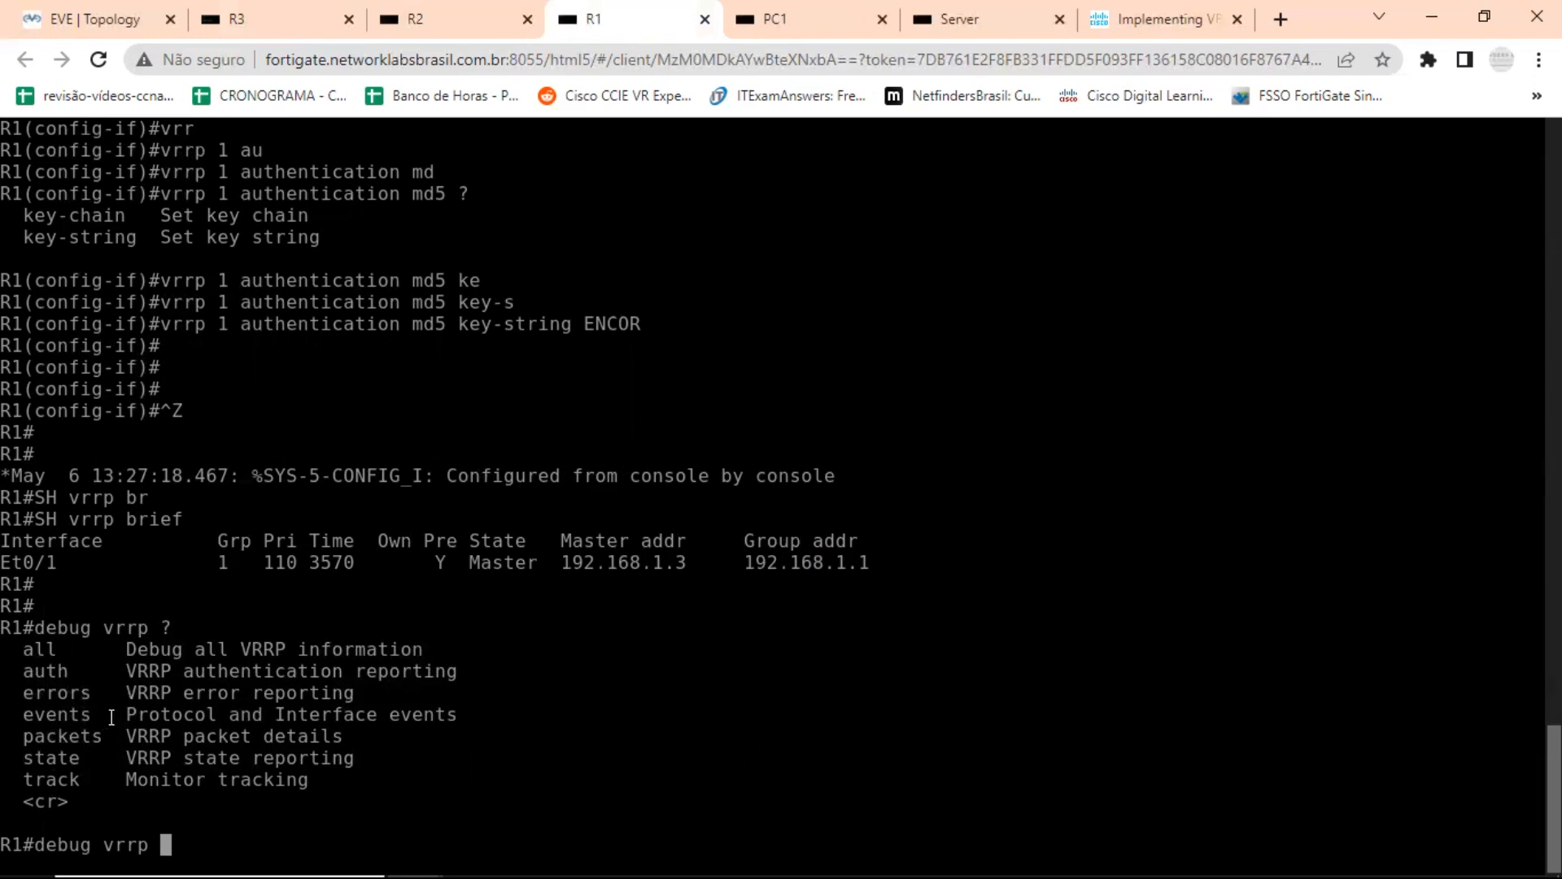
{"action": "type", "text": "all"}
{"action": "key", "text": "Return"}
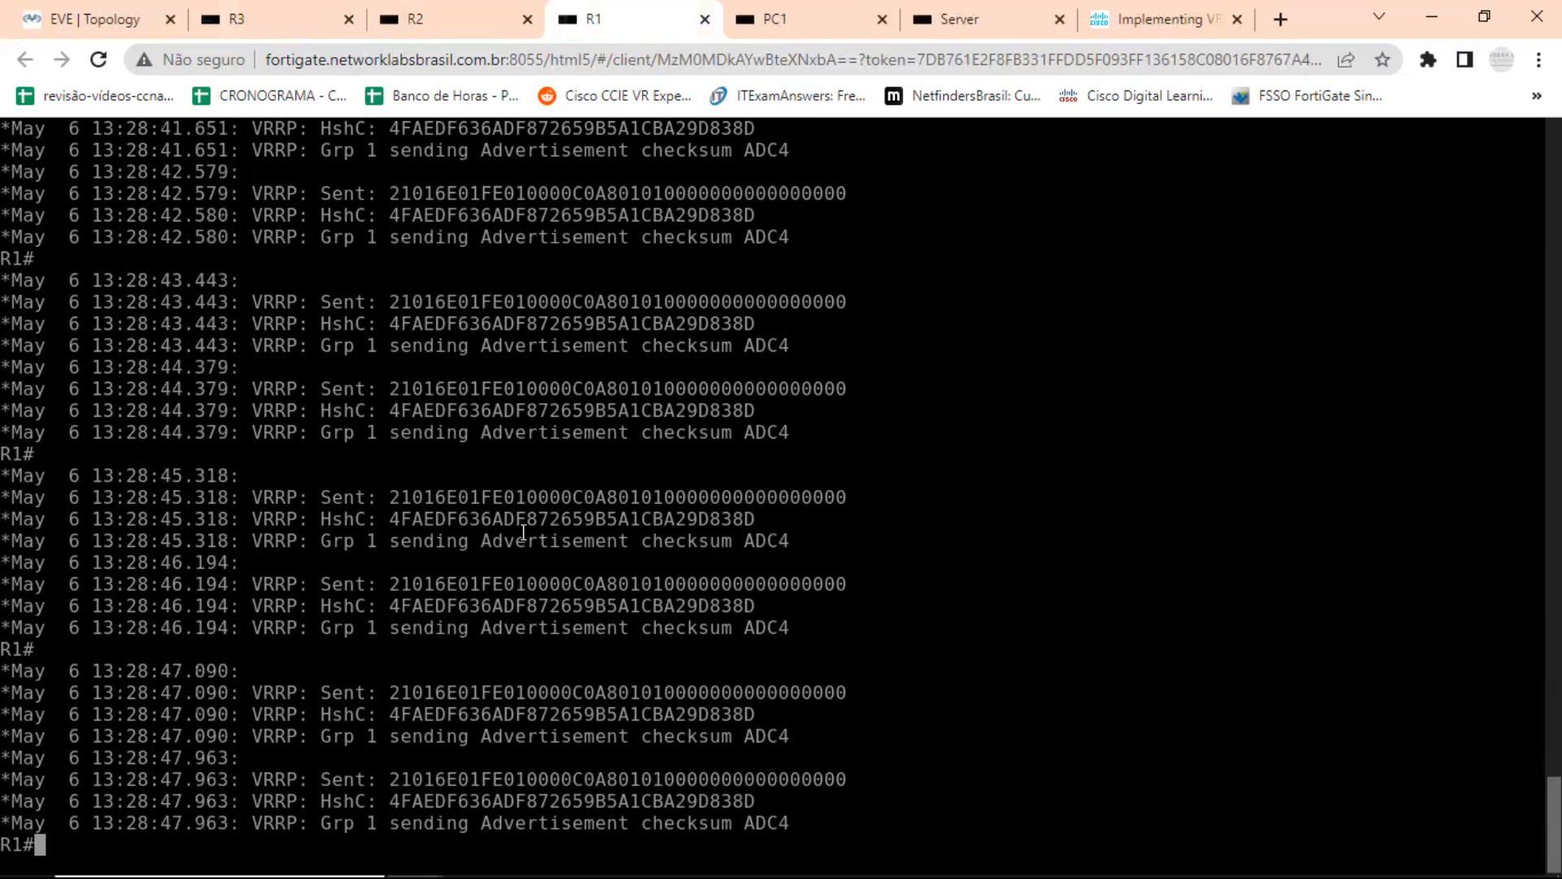
Examine the Sent strings in R1's VRRP debug output and turn off all debugging with u all.
{"action": "left_click_drag", "start_coordinate": [392, 496], "coordinate": [853, 502]}
{"action": "left_click", "coordinate": [427, 772]}
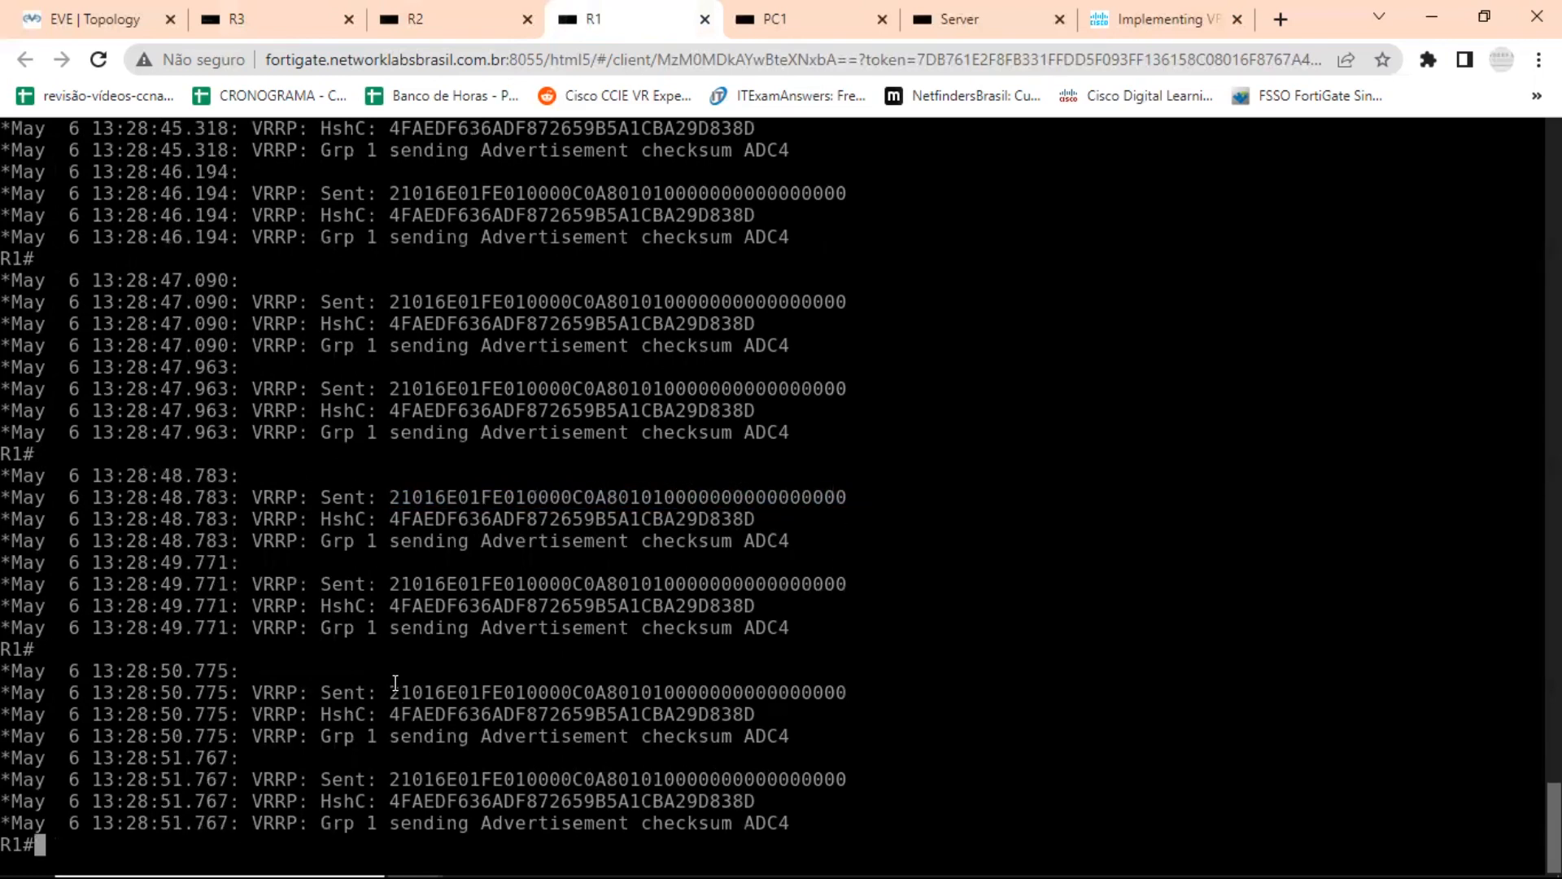
{"action": "left_click_drag", "start_coordinate": [391, 692], "coordinate": [843, 708]}
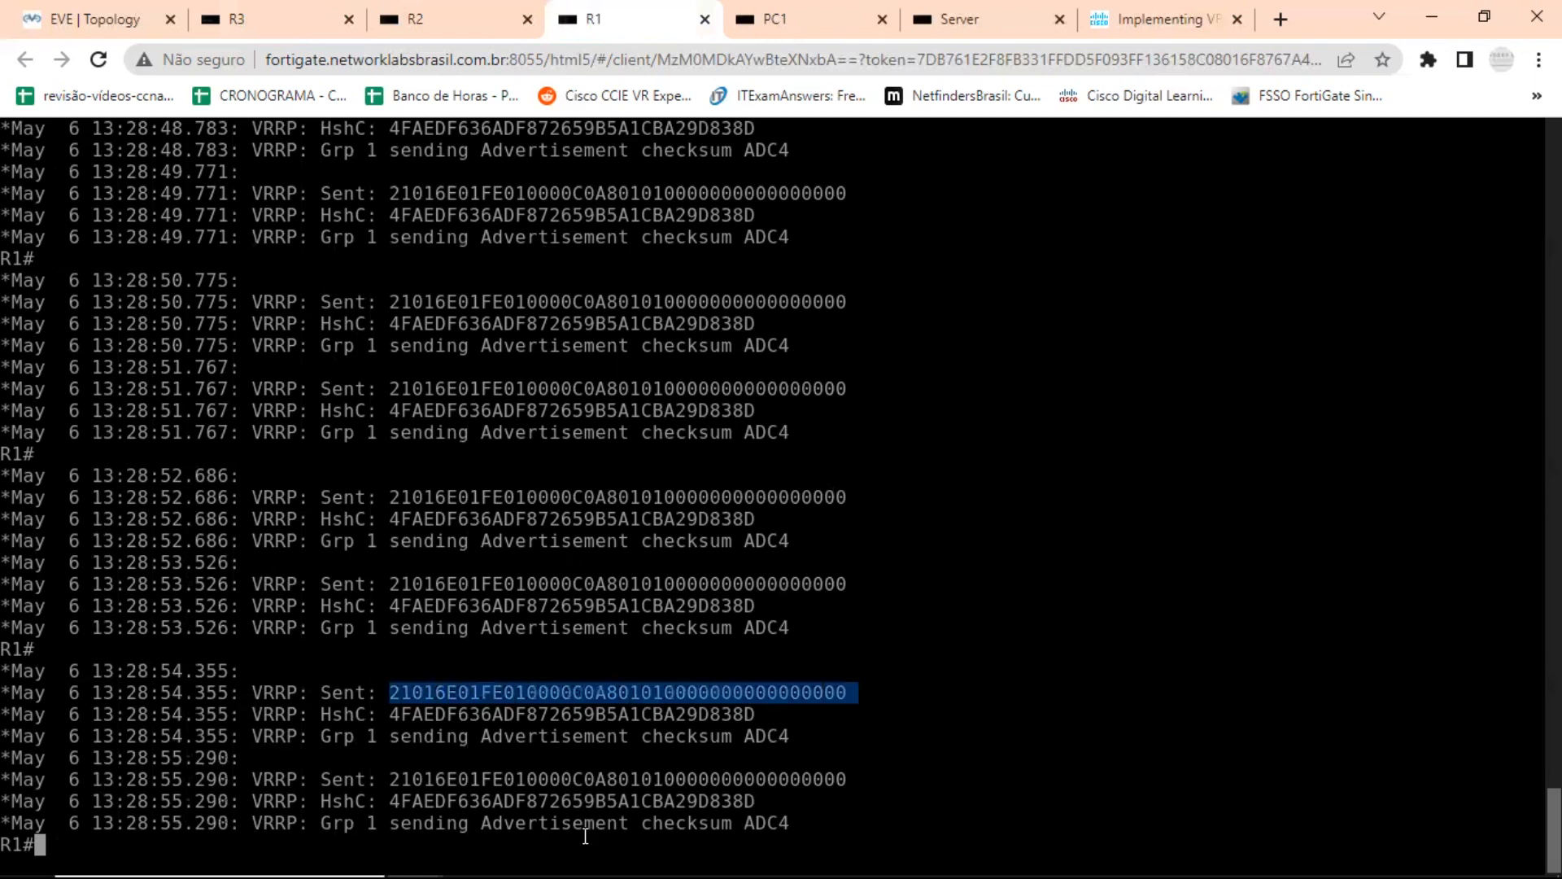
{"action": "left_click", "coordinate": [565, 849]}
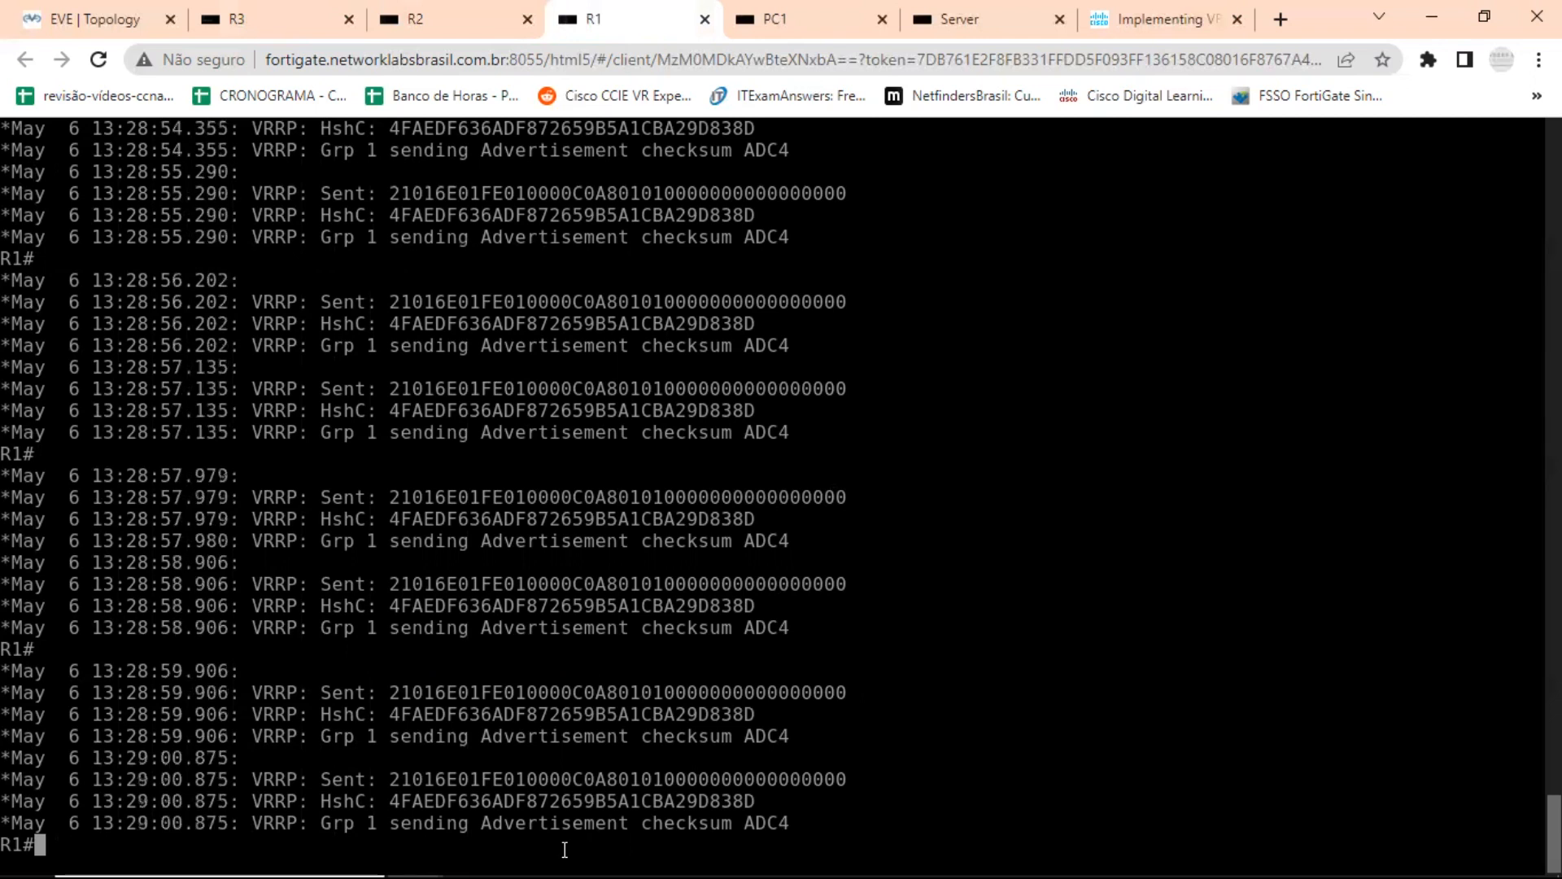
{"action": "type", "text": "u a"}
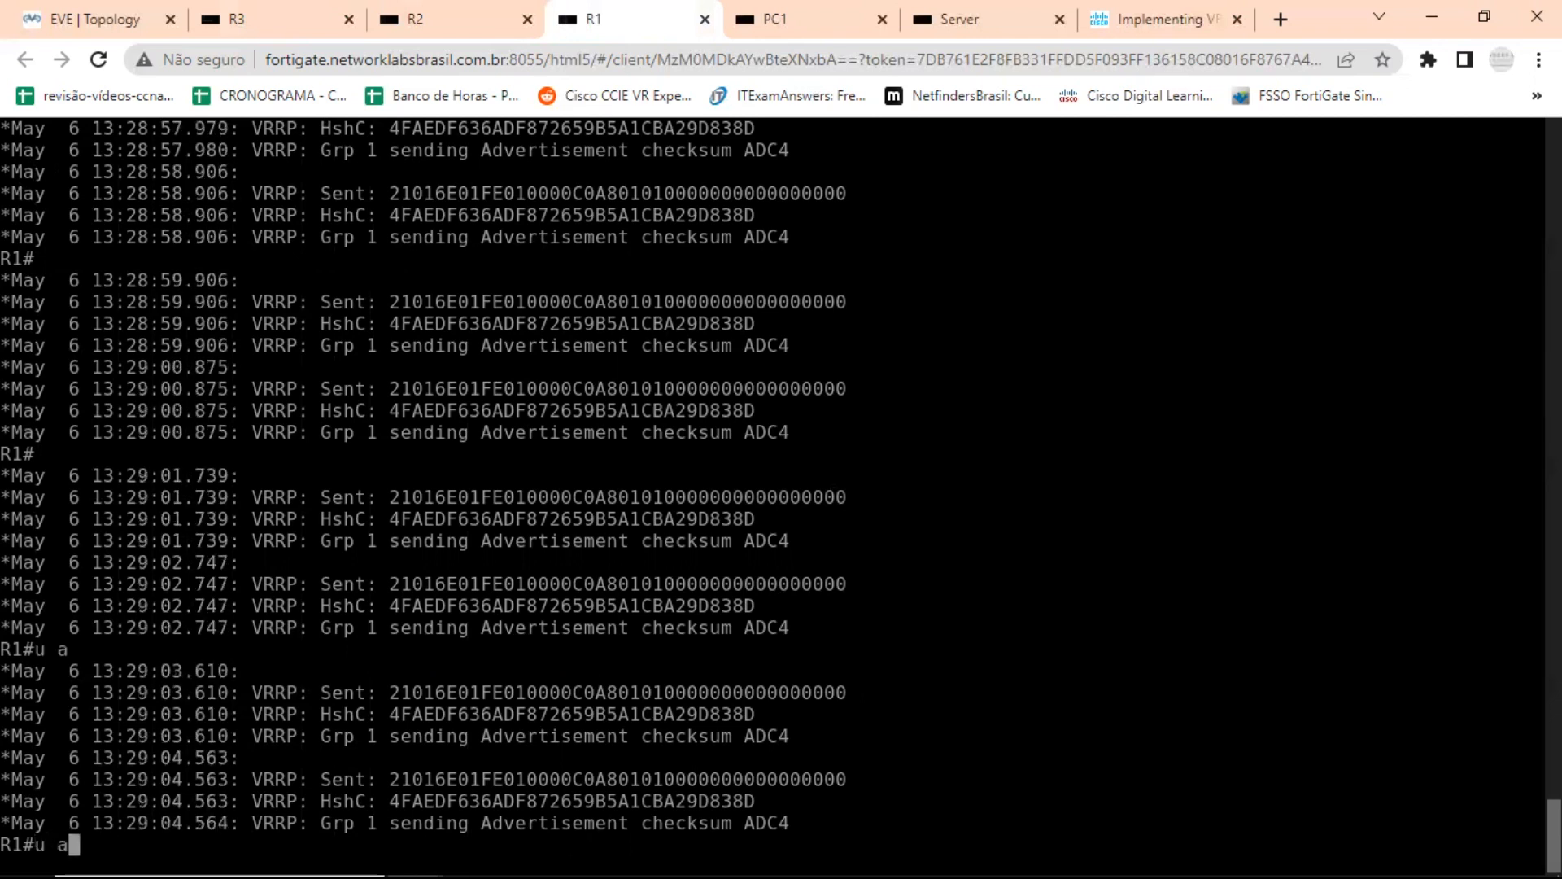
{"action": "type", "text": "ll"}
{"action": "key", "text": "Return"}
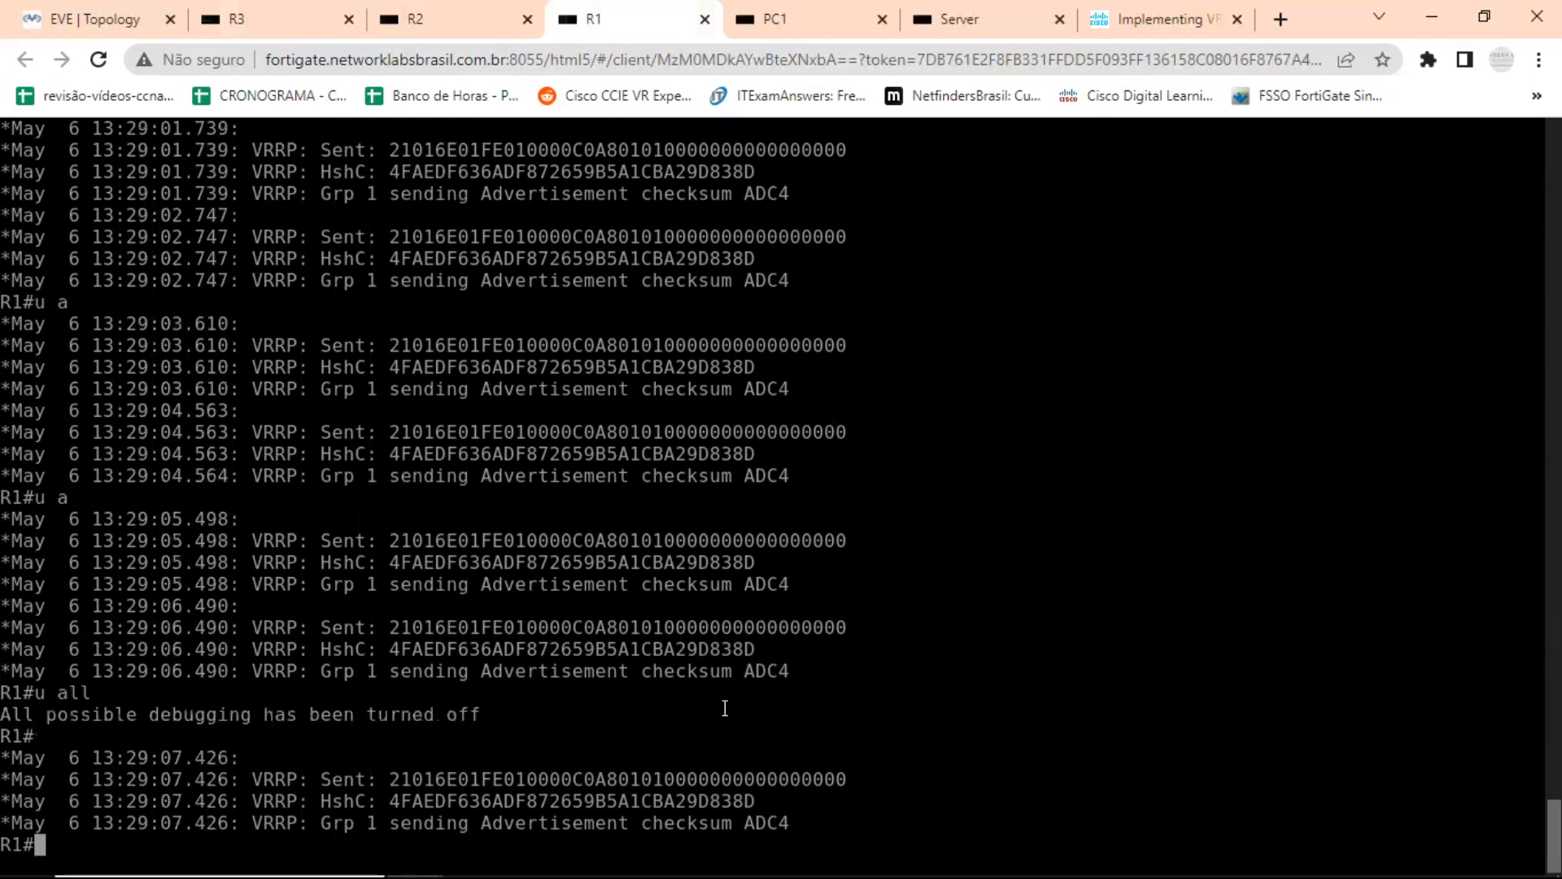
Check R1 for active debugs with show debugging.
{"action": "key", "text": "Return"}
{"action": "key", "text": "Return"}
{"action": "type", "text": "sh"}
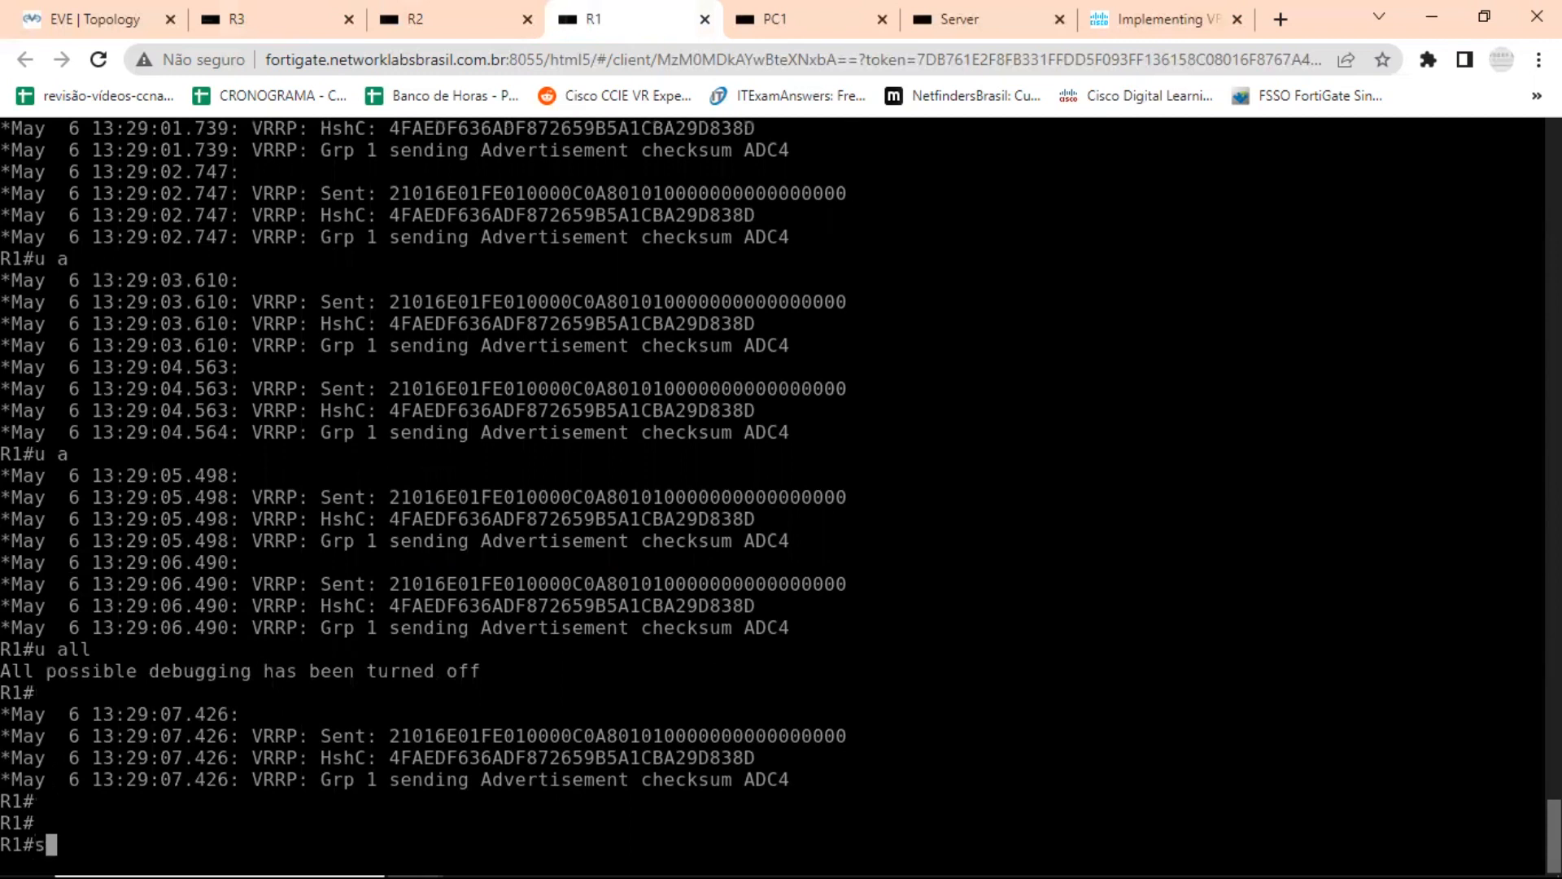
{"action": "key", "text": "Tab"}
{"action": "type", "text": "deb"}
{"action": "key", "text": "Tab"}
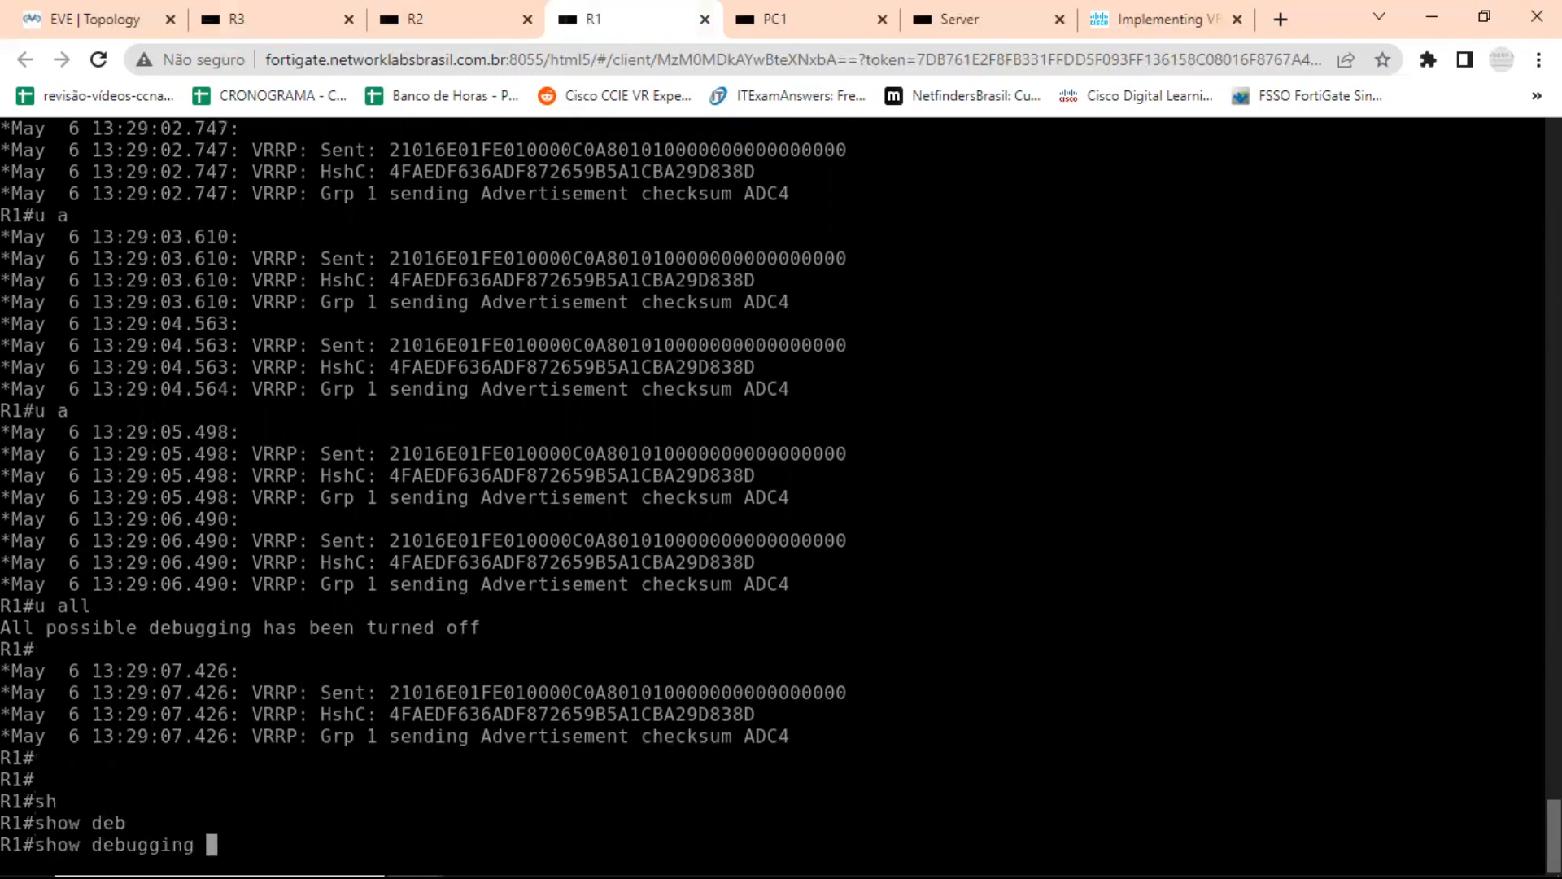
{"action": "key", "text": "Return"}
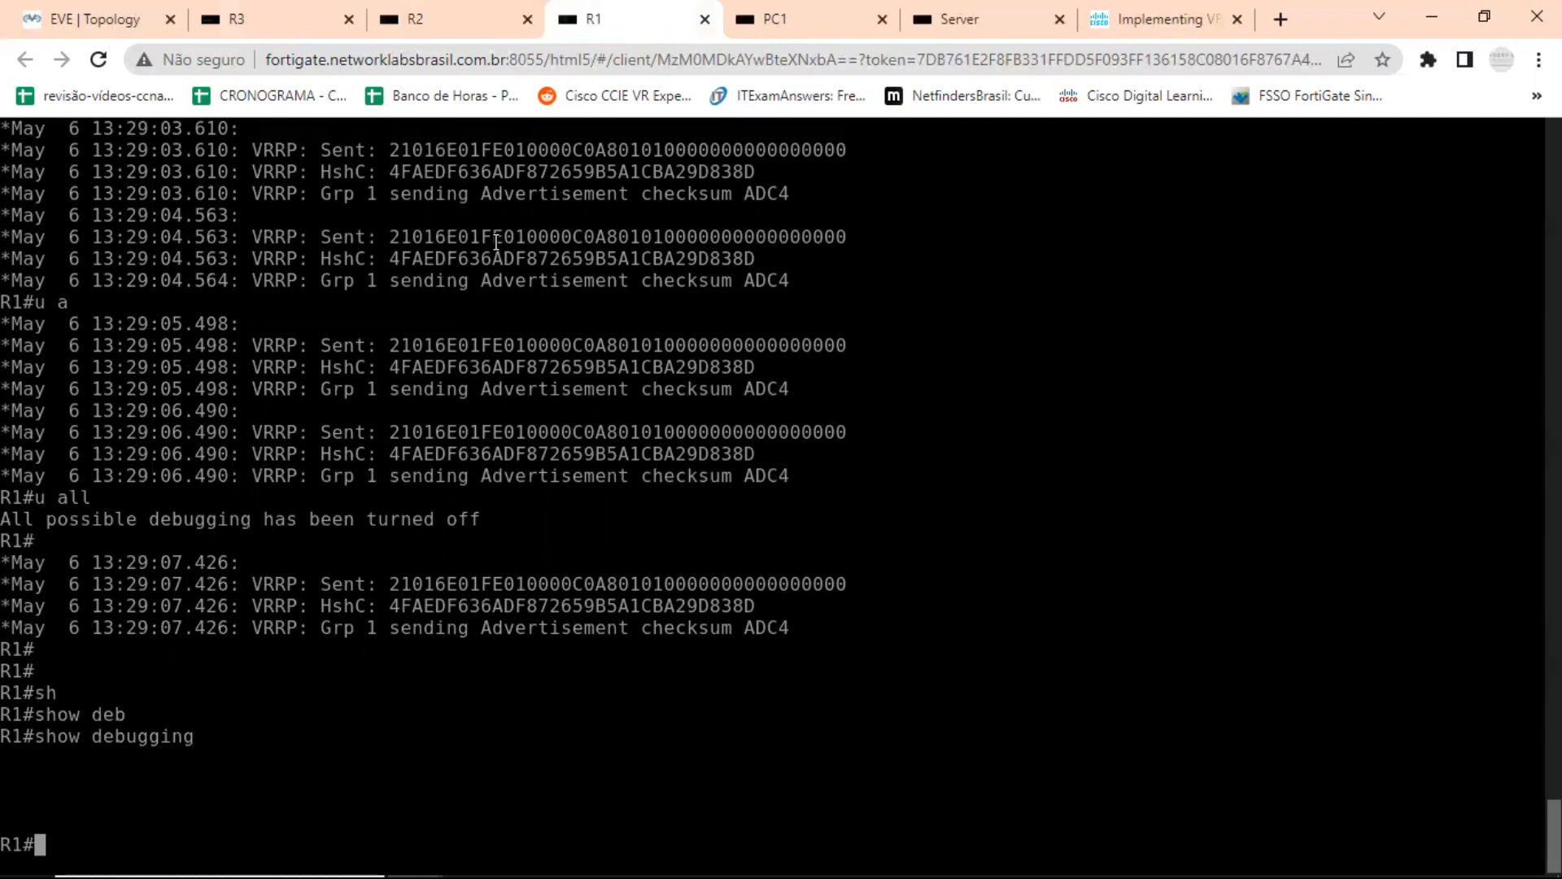
Open SW1's console from the EVE-NG topology and enter global configuration mode.
{"action": "left_click", "coordinate": [135, 23]}
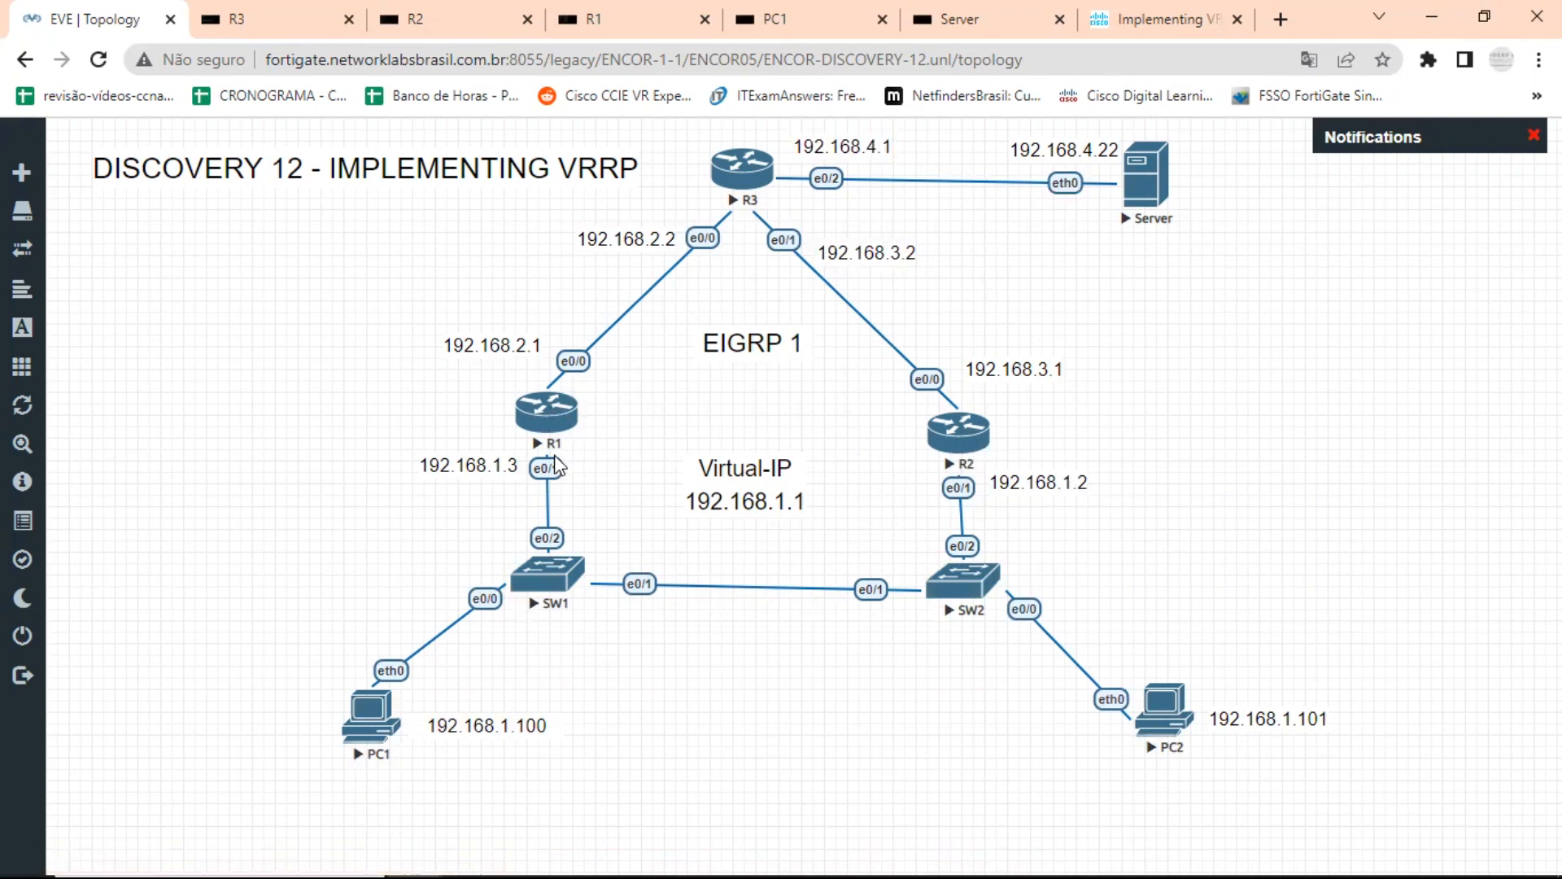
{"action": "left_click", "coordinate": [561, 570]}
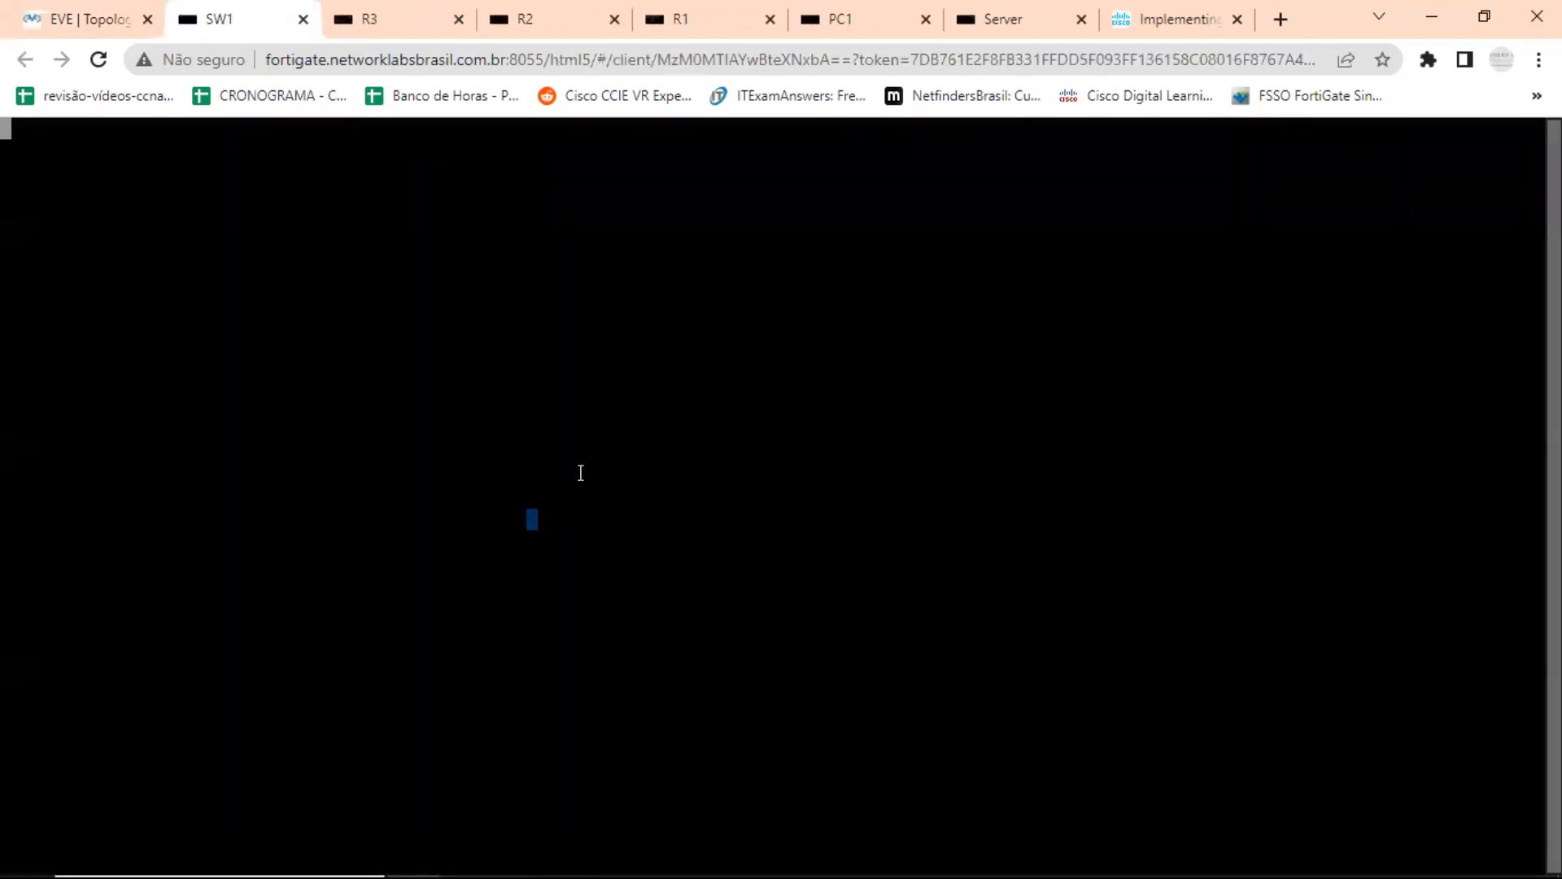
{"action": "key", "text": "Return"}
{"action": "key", "text": "Return"}
{"action": "key", "text": "Return"}
{"action": "key", "text": "Return"}
{"action": "key", "text": "Return"}
{"action": "type", "text": "ena"}
{"action": "key", "text": "Return"}
{"action": "type", "text": "conf t"}
{"action": "key", "text": "Return"}
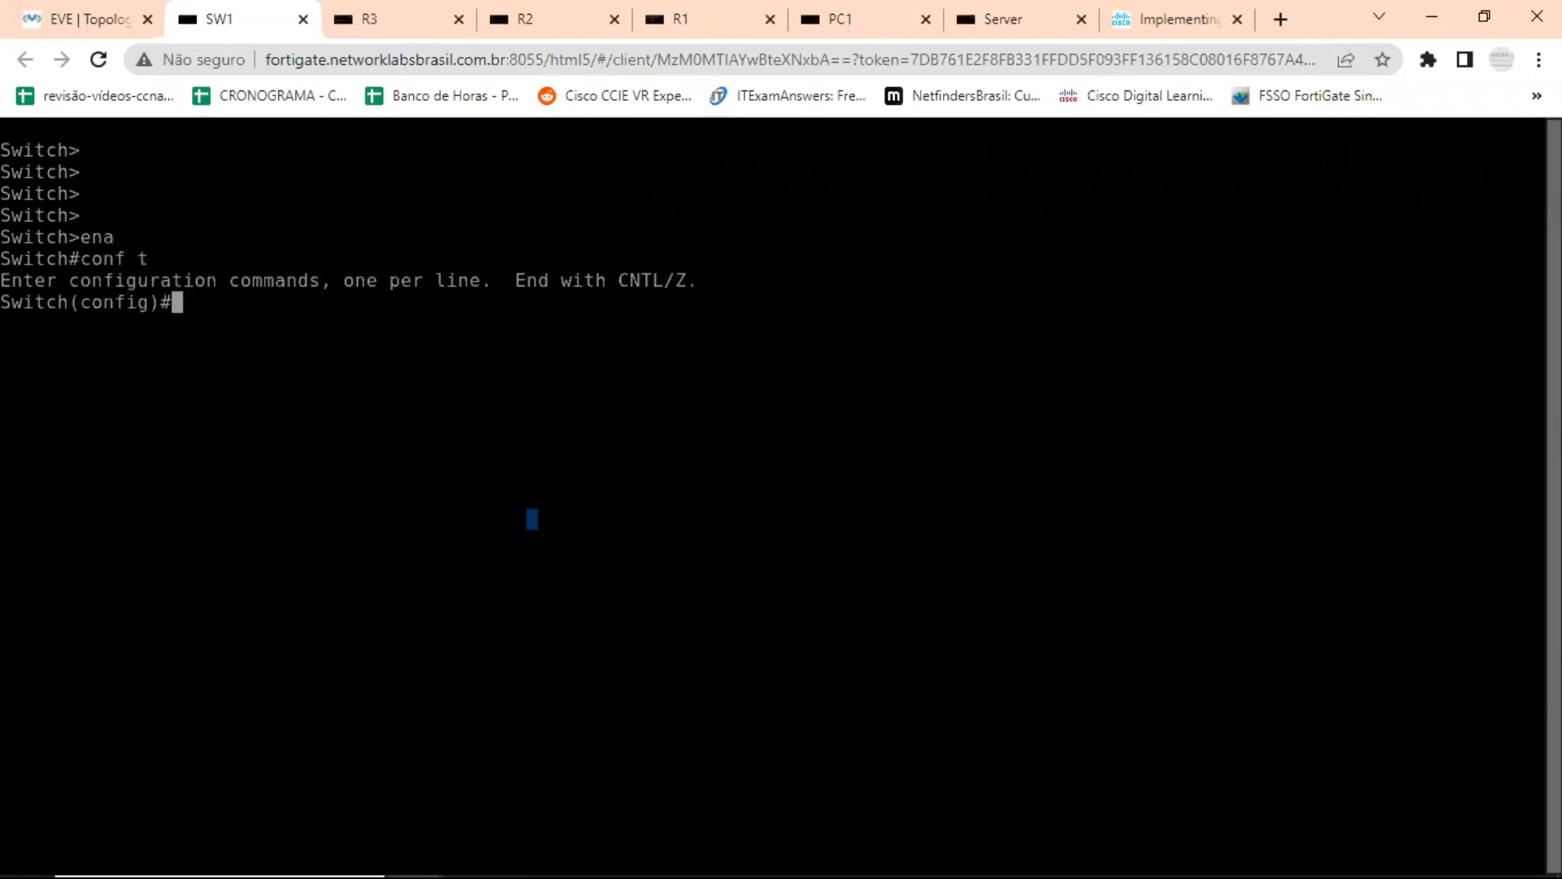
Shut down interface e0/1 on SW1 and leave configuration mode.
{"action": "type", "text": "int e0/1"}
{"action": "key", "text": "Return"}
{"action": "type", "text": "sh"}
{"action": "key", "text": "Tab"}
{"action": "key", "text": "Return"}
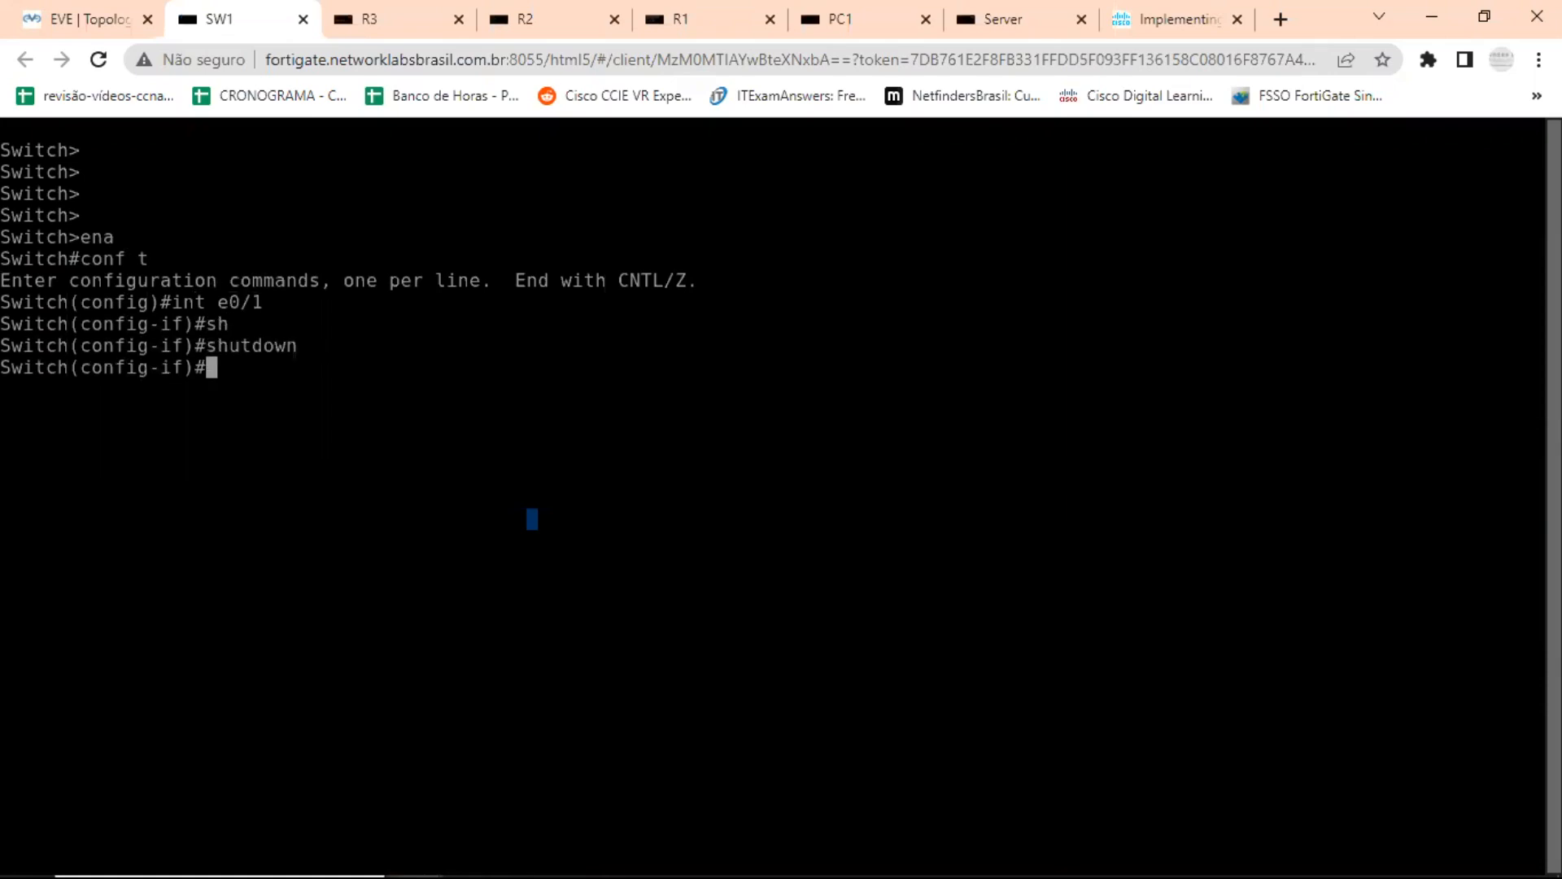
{"action": "key", "text": "ctrl+z"}
Return to R1's console through the topology and check its VRRP role and addresses with show vrrp brief.
{"action": "left_click", "coordinate": [99, 20]}
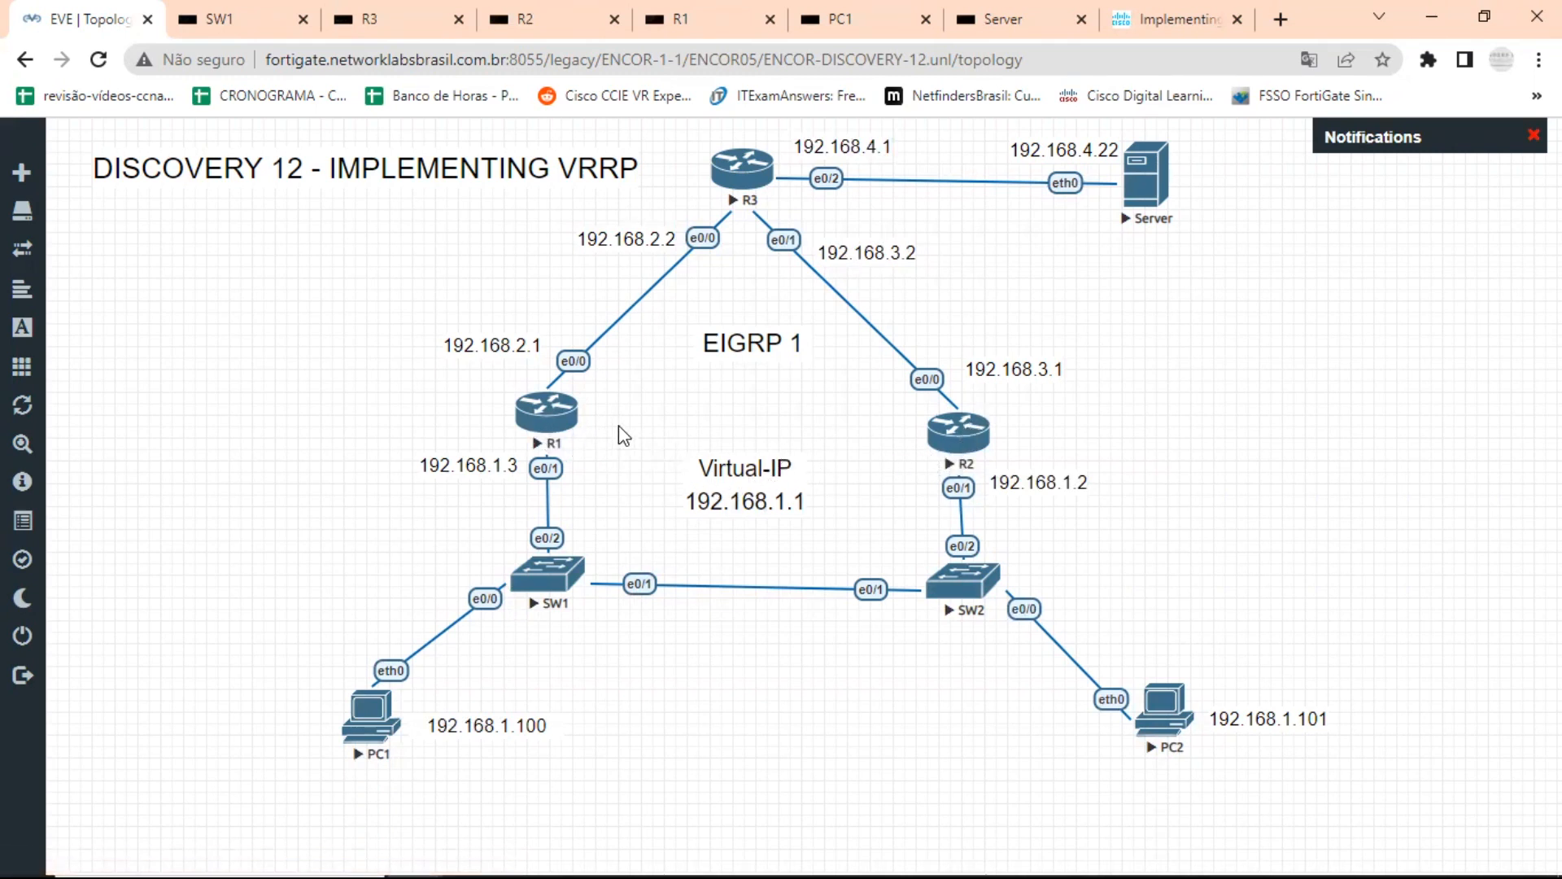
{"action": "left_click", "coordinate": [545, 416]}
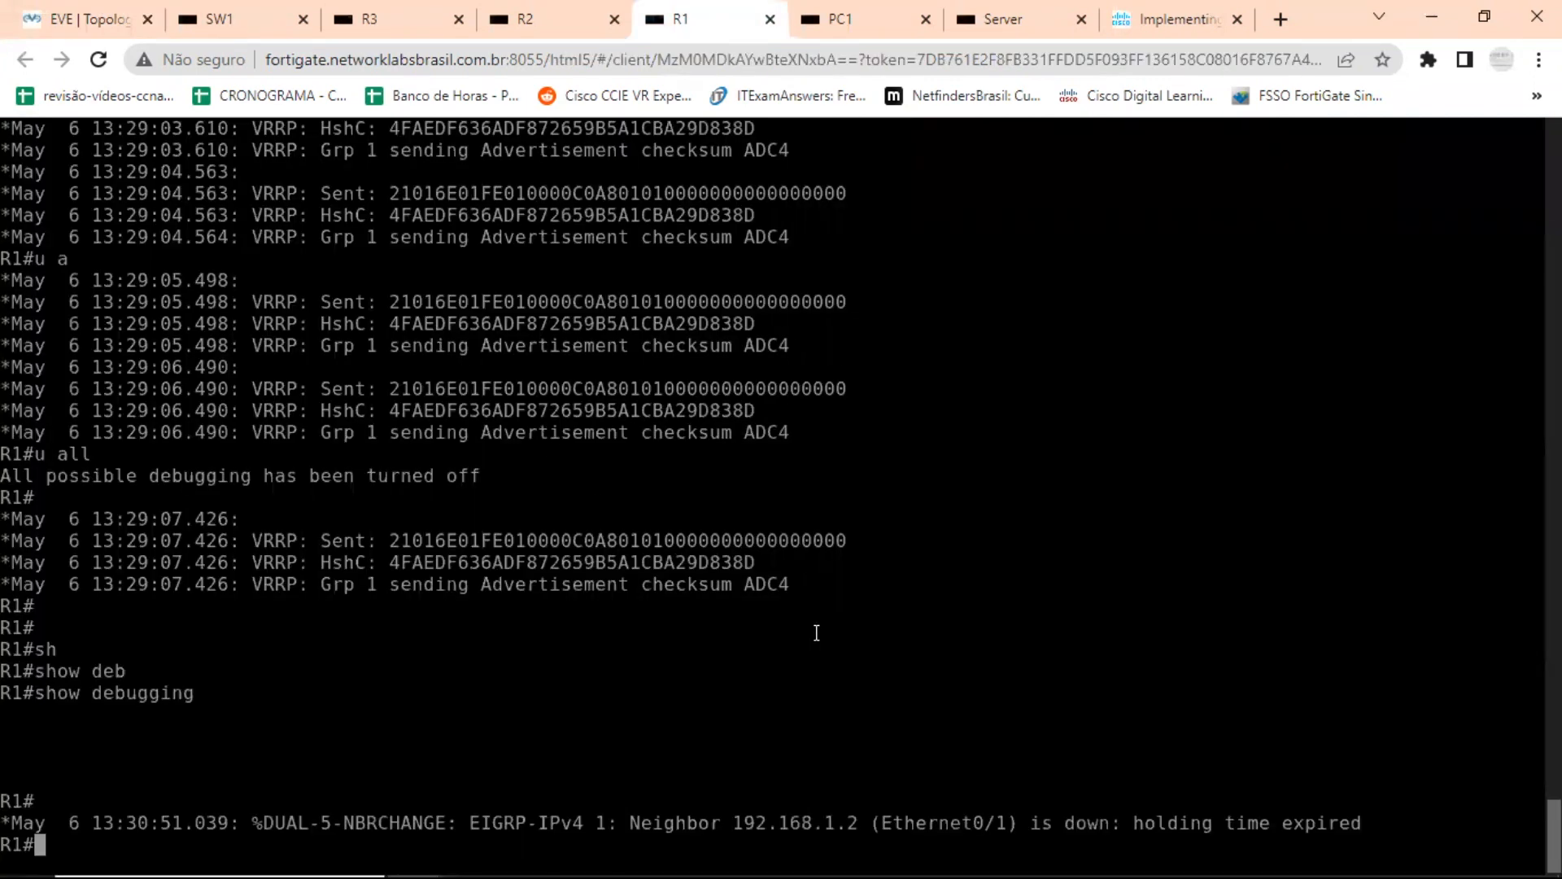
{"action": "key", "text": "Return"}
{"action": "key", "text": "Return"}
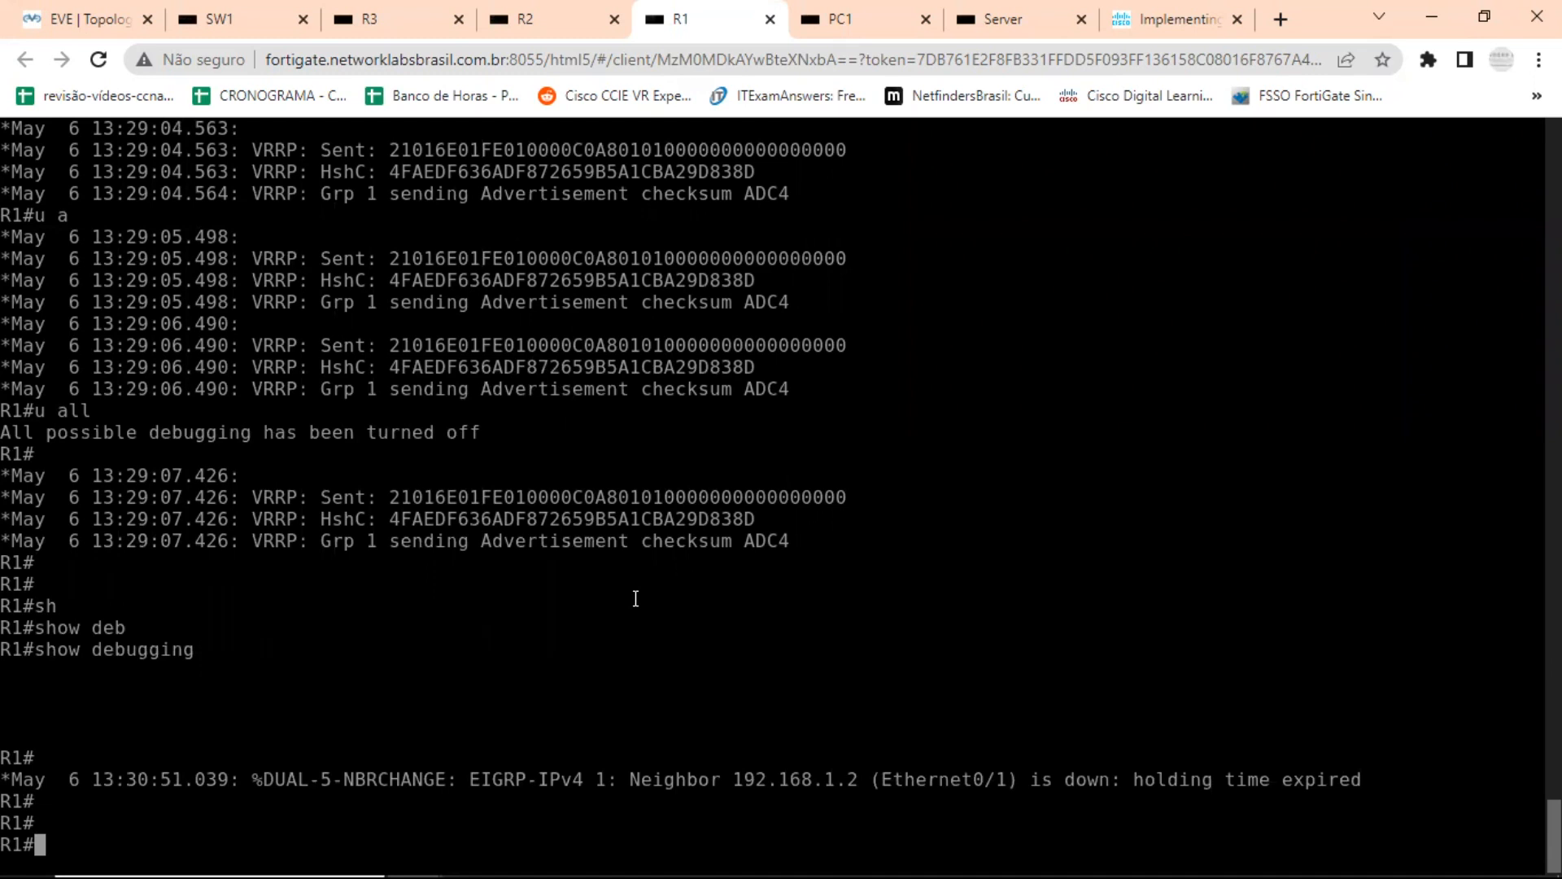
{"action": "type", "text": "sh vrr"}
{"action": "key", "text": "Tab"}
{"action": "type", "text": "bri"}
{"action": "key", "text": "Tab"}
{"action": "key", "text": "Return"}
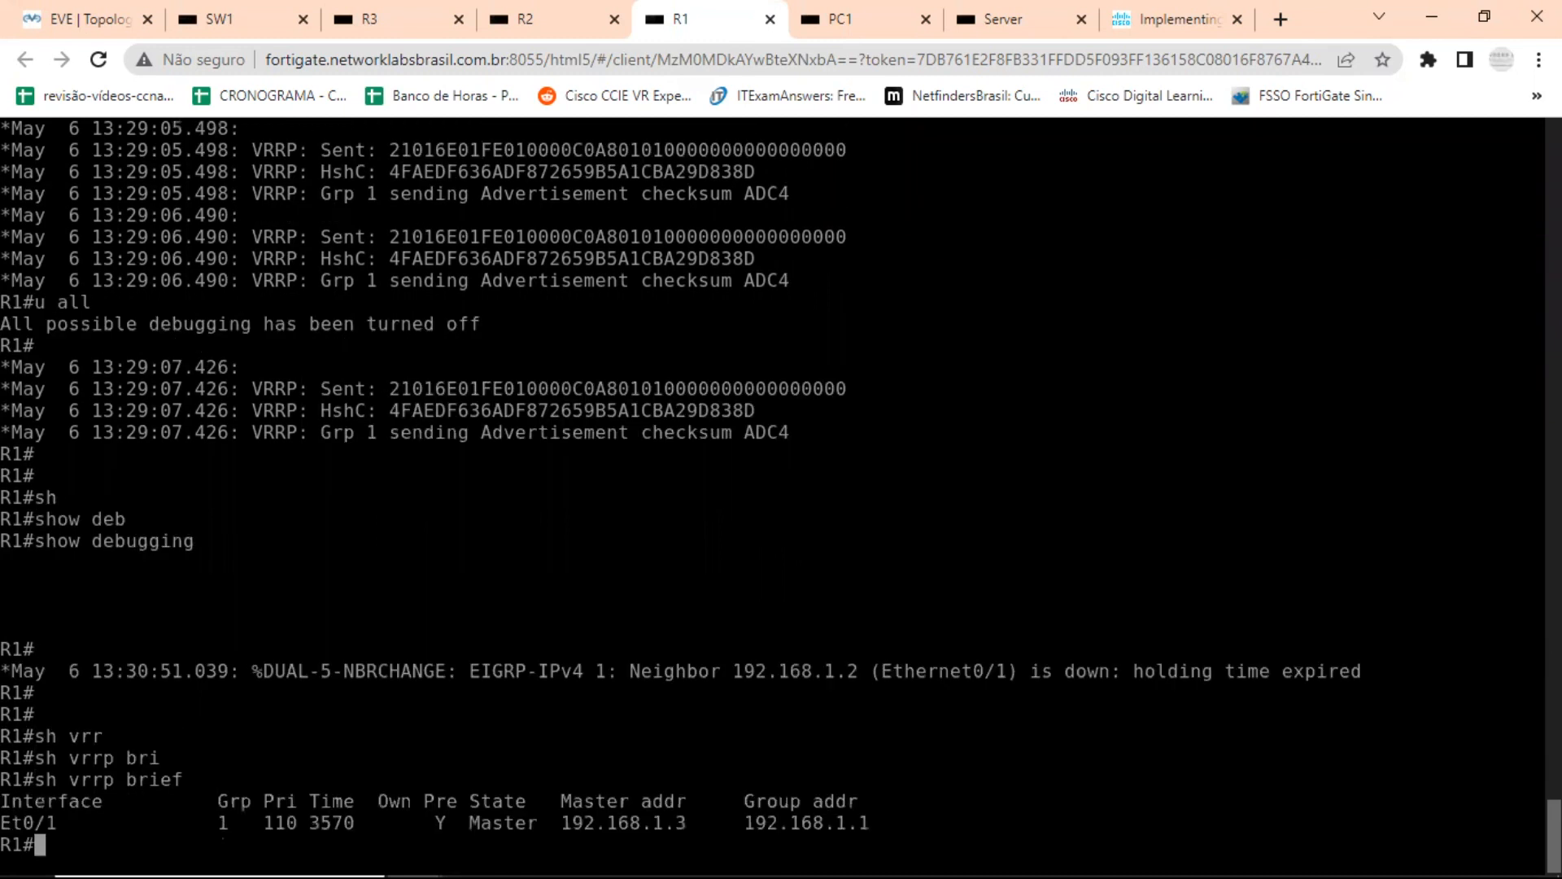
{"action": "key", "text": "Return"}
{"action": "key", "text": "Return"}
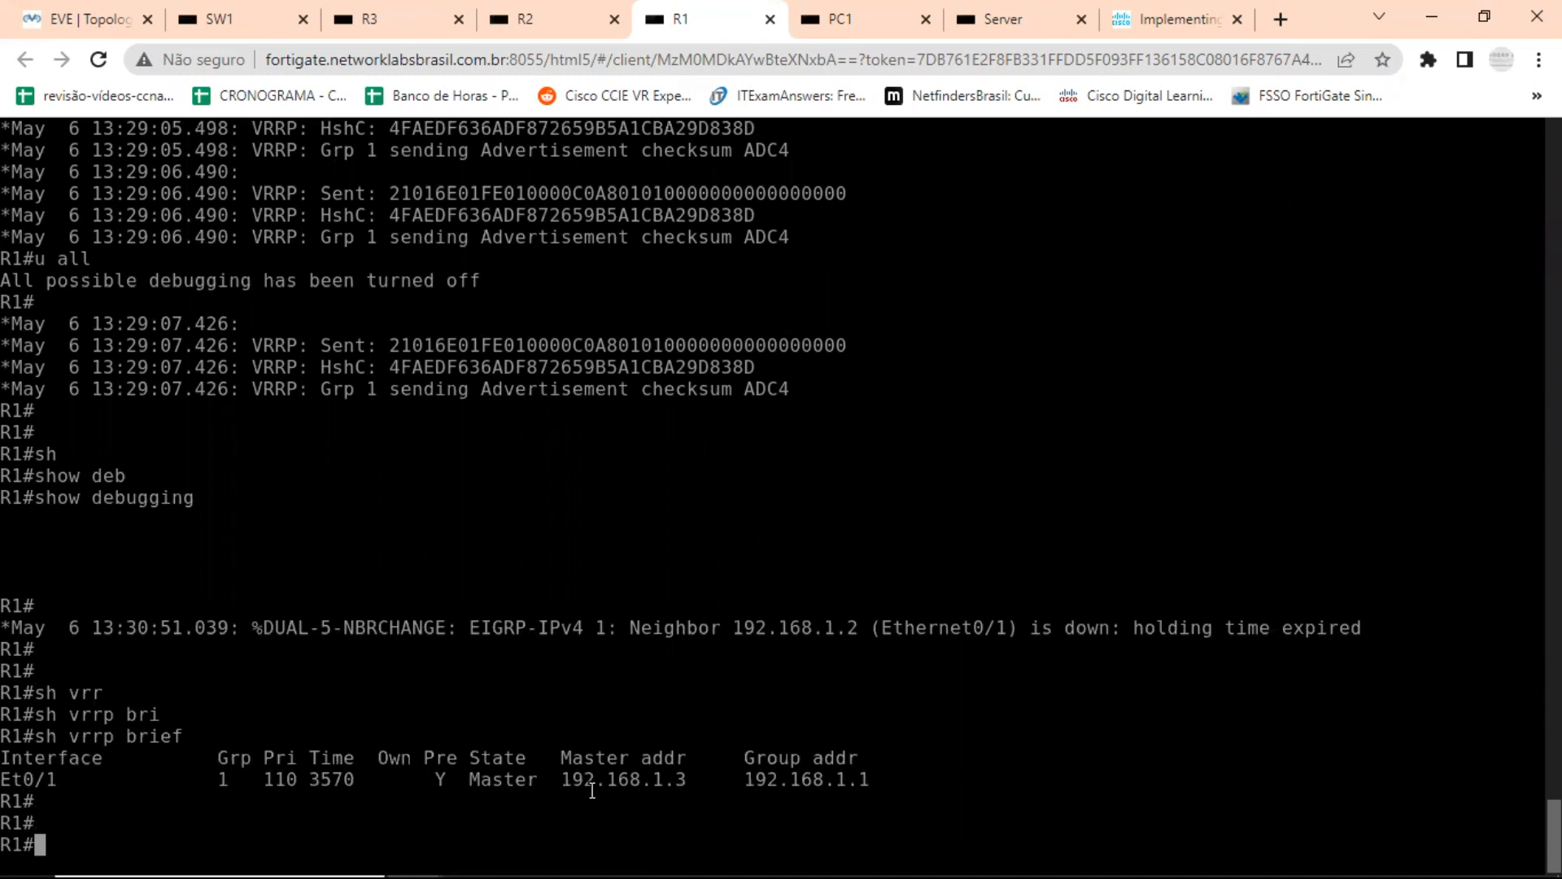
{"action": "left_click_drag", "start_coordinate": [439, 775], "coordinate": [871, 772]}
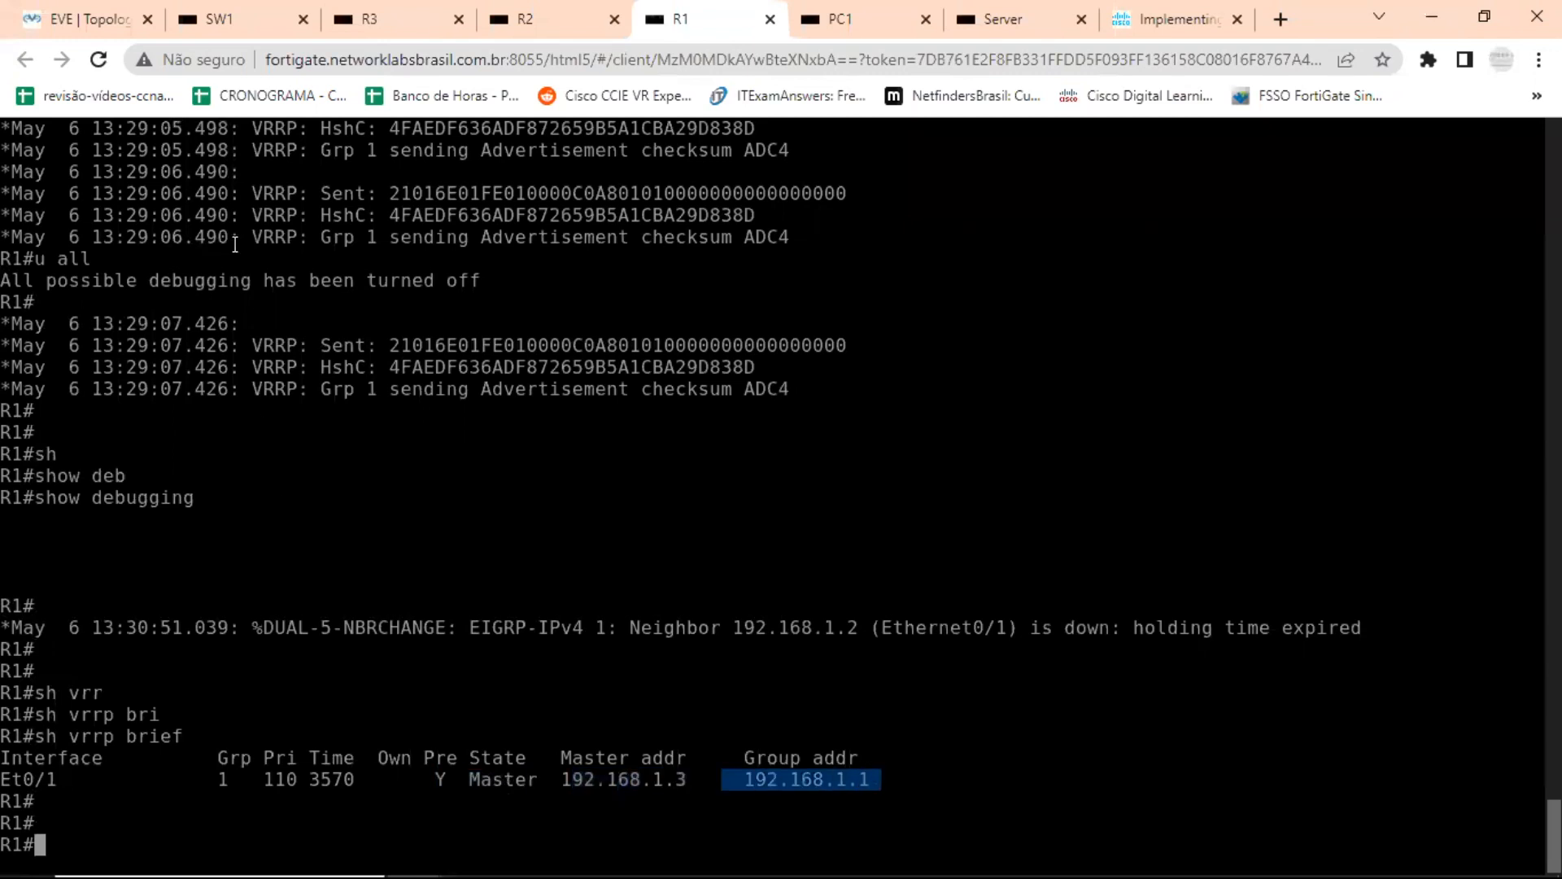
Switch to R2's console, leave configuration mode and examine the latest VRRP state-change messages for Et0/1 group 1.
{"action": "left_click", "coordinate": [581, 25]}
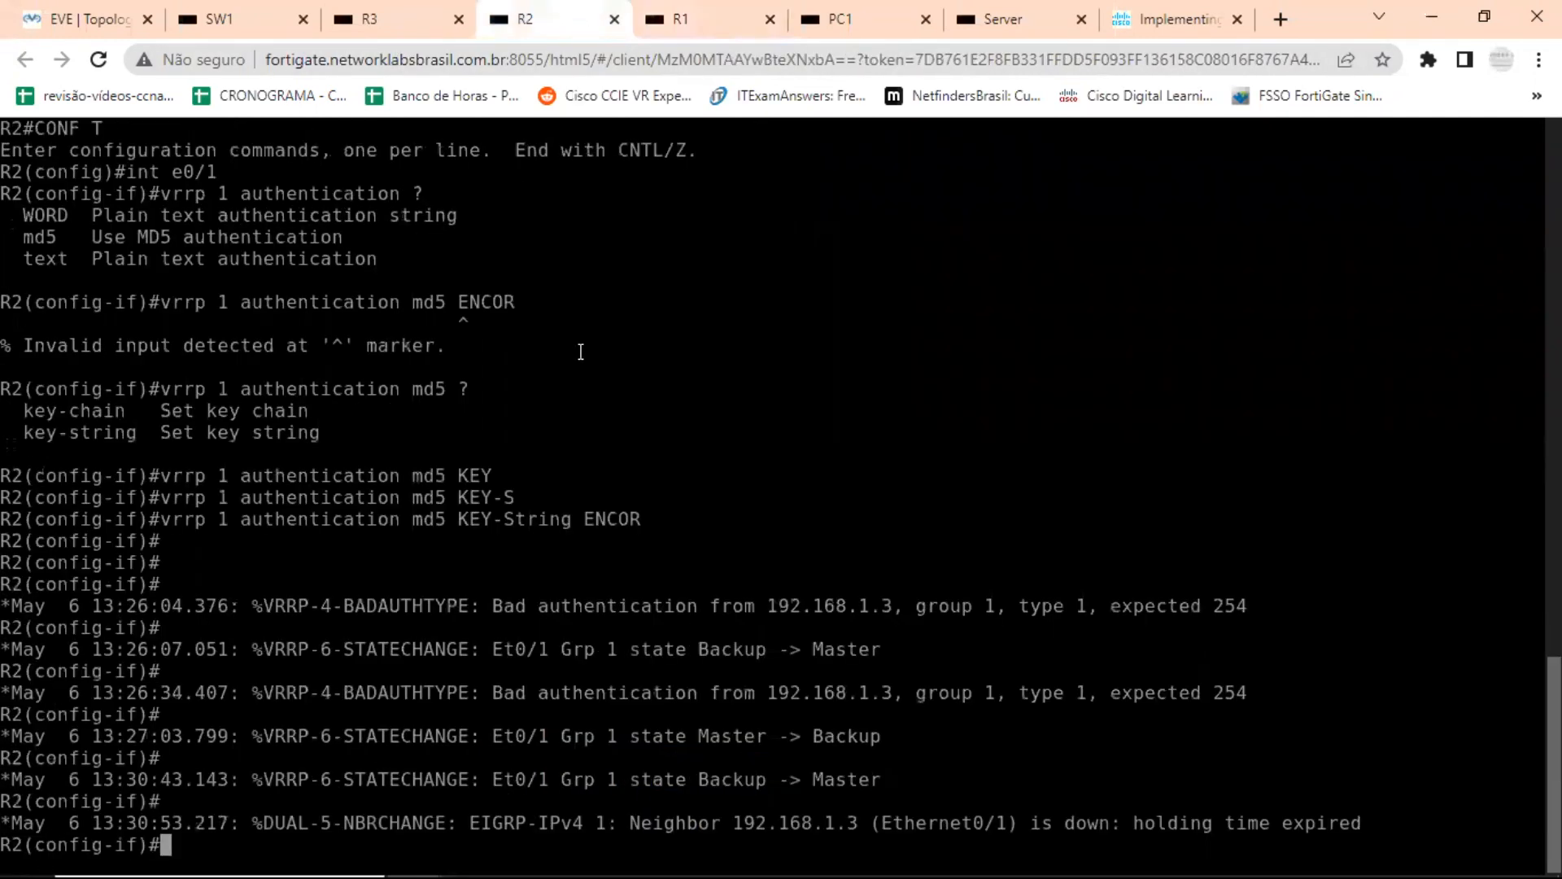
{"action": "key", "text": "Return"}
{"action": "key", "text": "Return"}
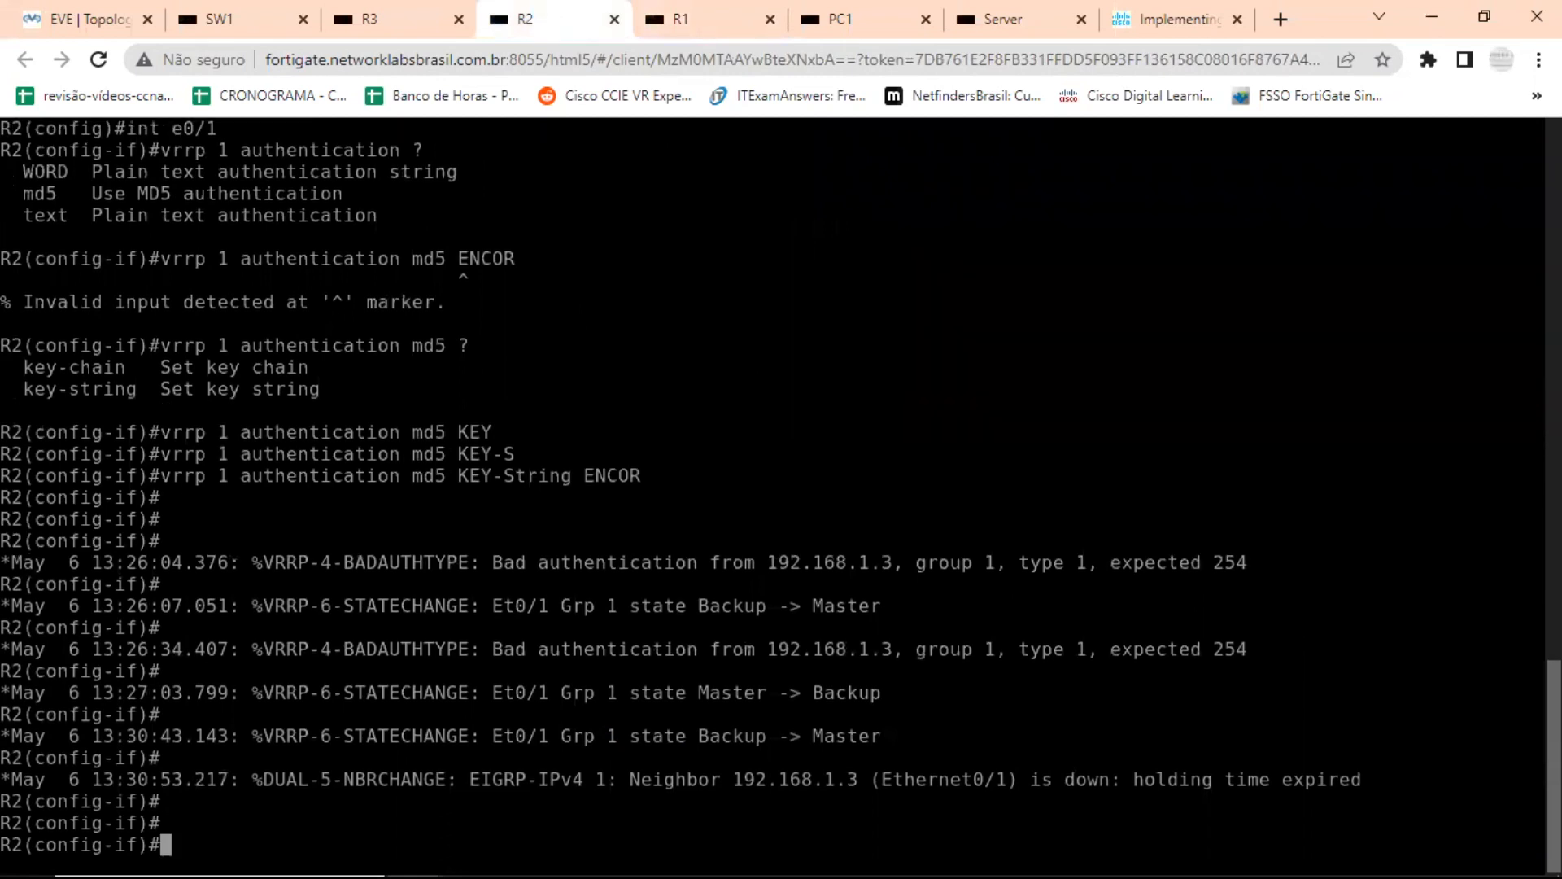
{"action": "key", "text": "ctrl+z"}
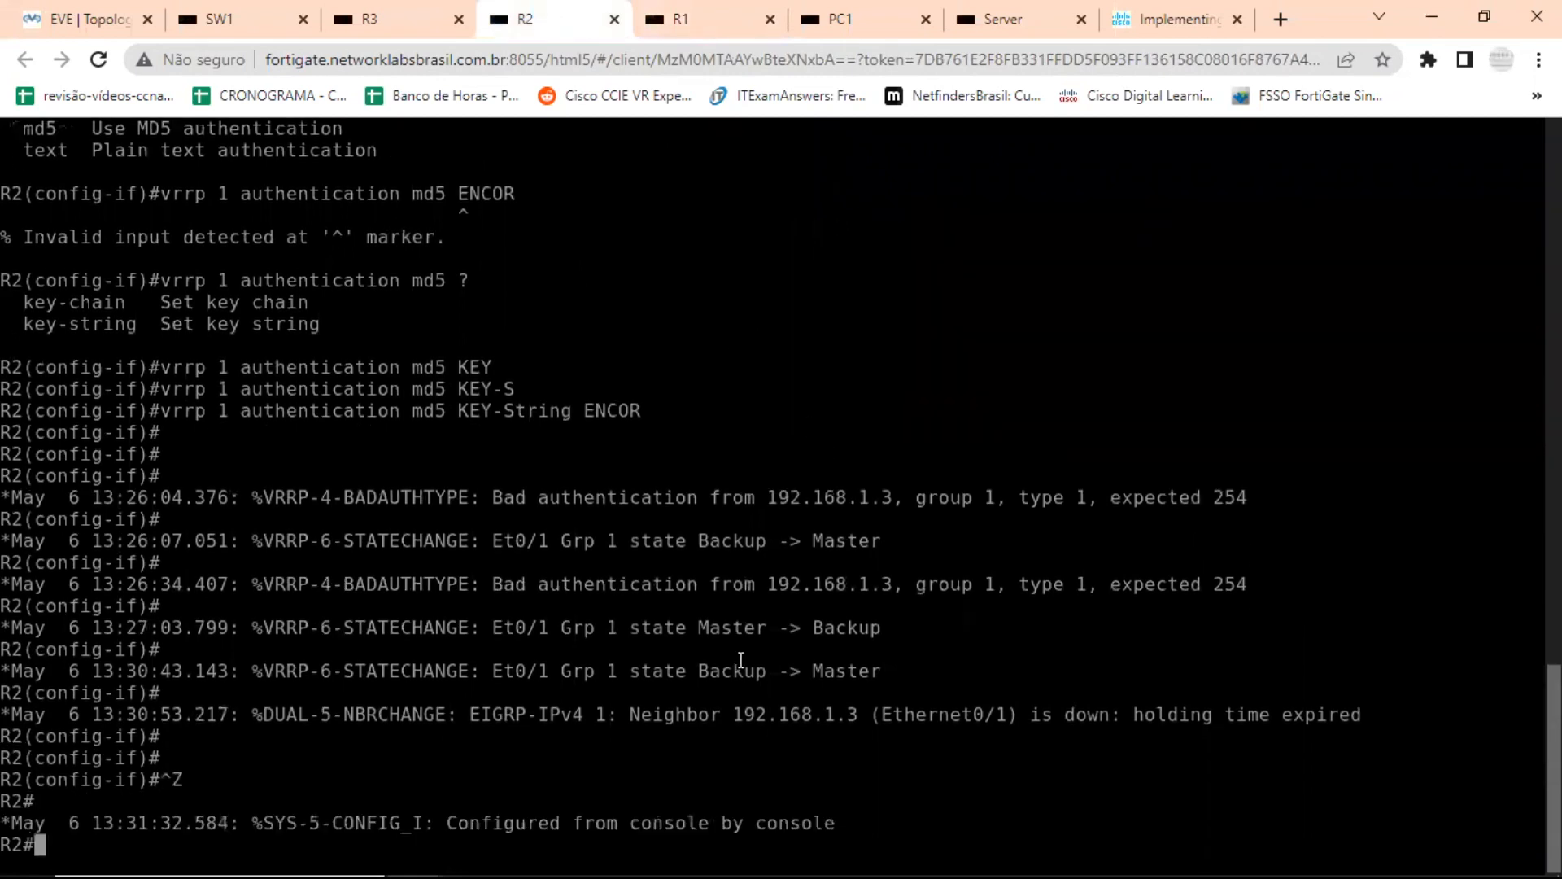
{"action": "left_click_drag", "start_coordinate": [745, 633], "coordinate": [903, 621]}
{"action": "left_click_drag", "start_coordinate": [723, 671], "coordinate": [888, 671]}
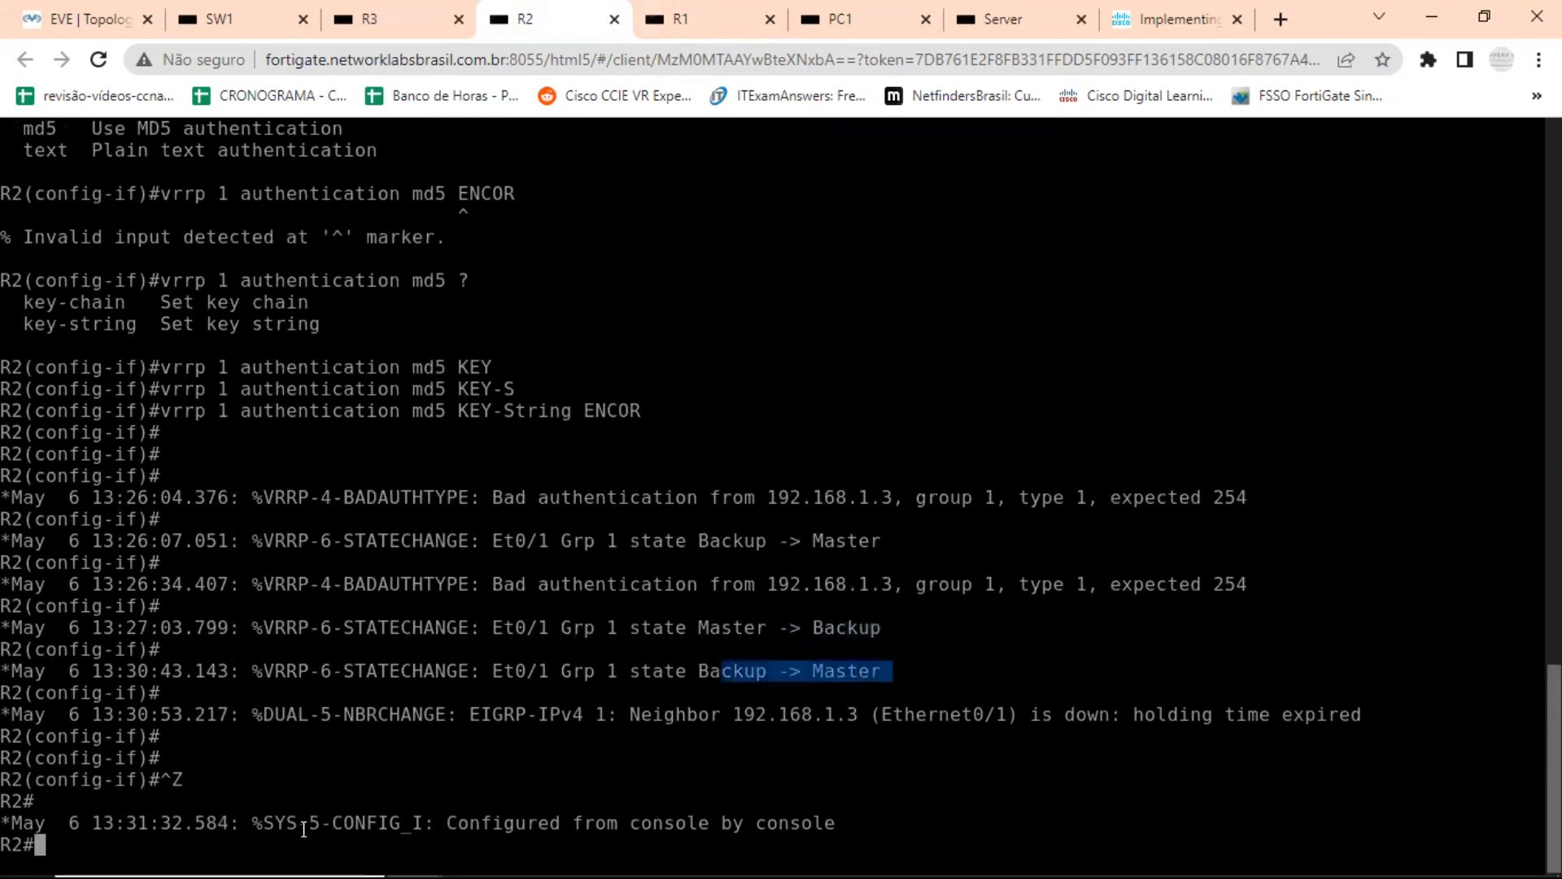
{"action": "left_click", "coordinate": [246, 852]}
{"action": "left_click", "coordinate": [1232, 692]}
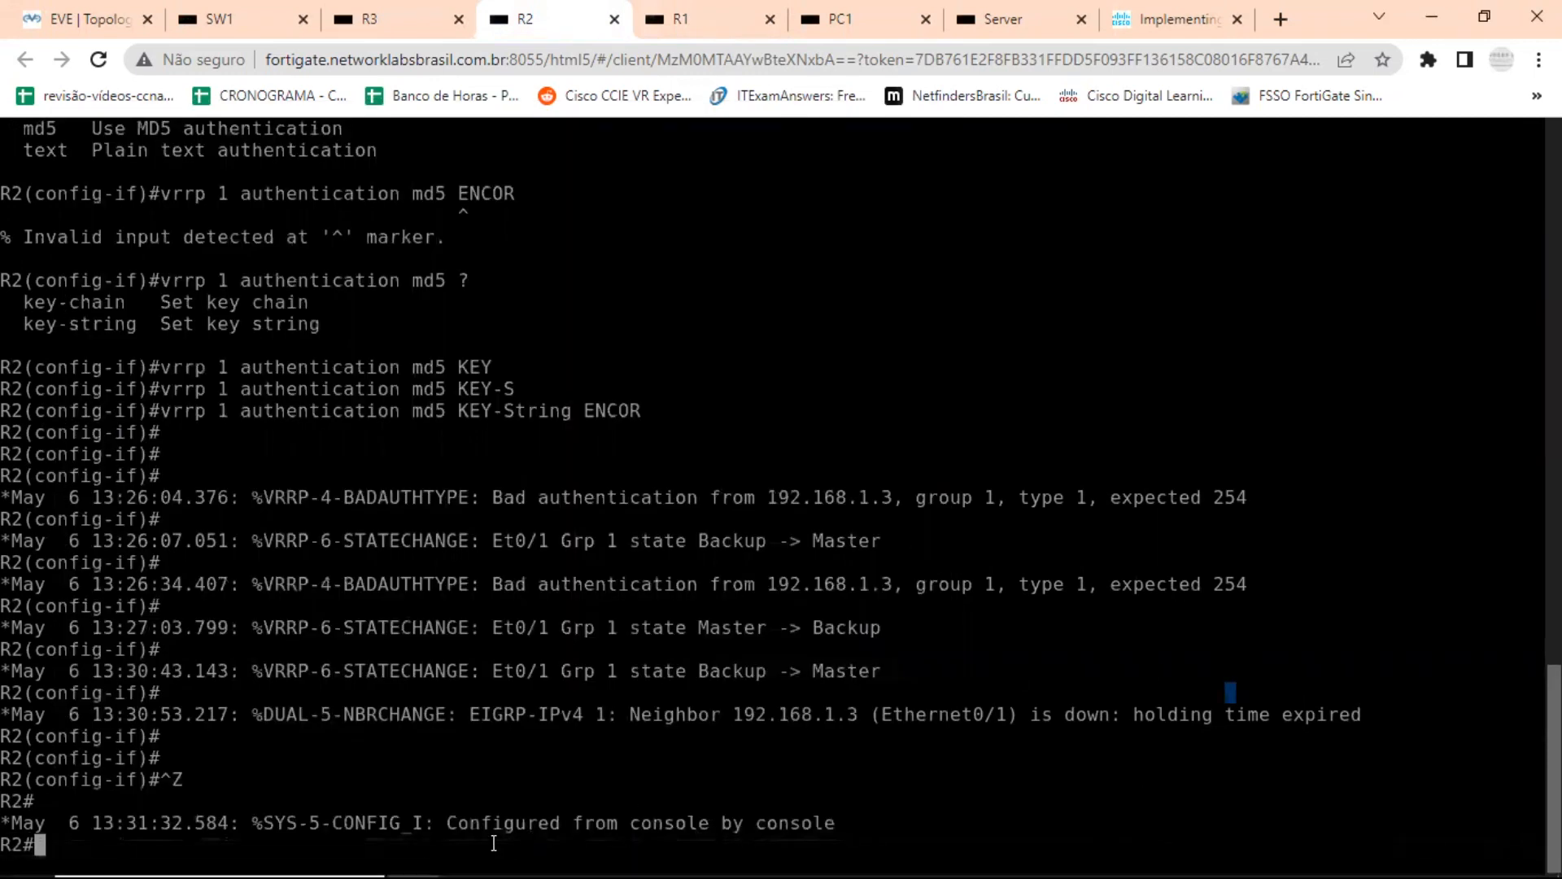
Check R2's VRRP state for group 1 with show vrrp brief, highlighting the state value, and return to the EVE-NG topology.
{"action": "type", "text": "sh"}
{"action": "key", "text": "Tab"}
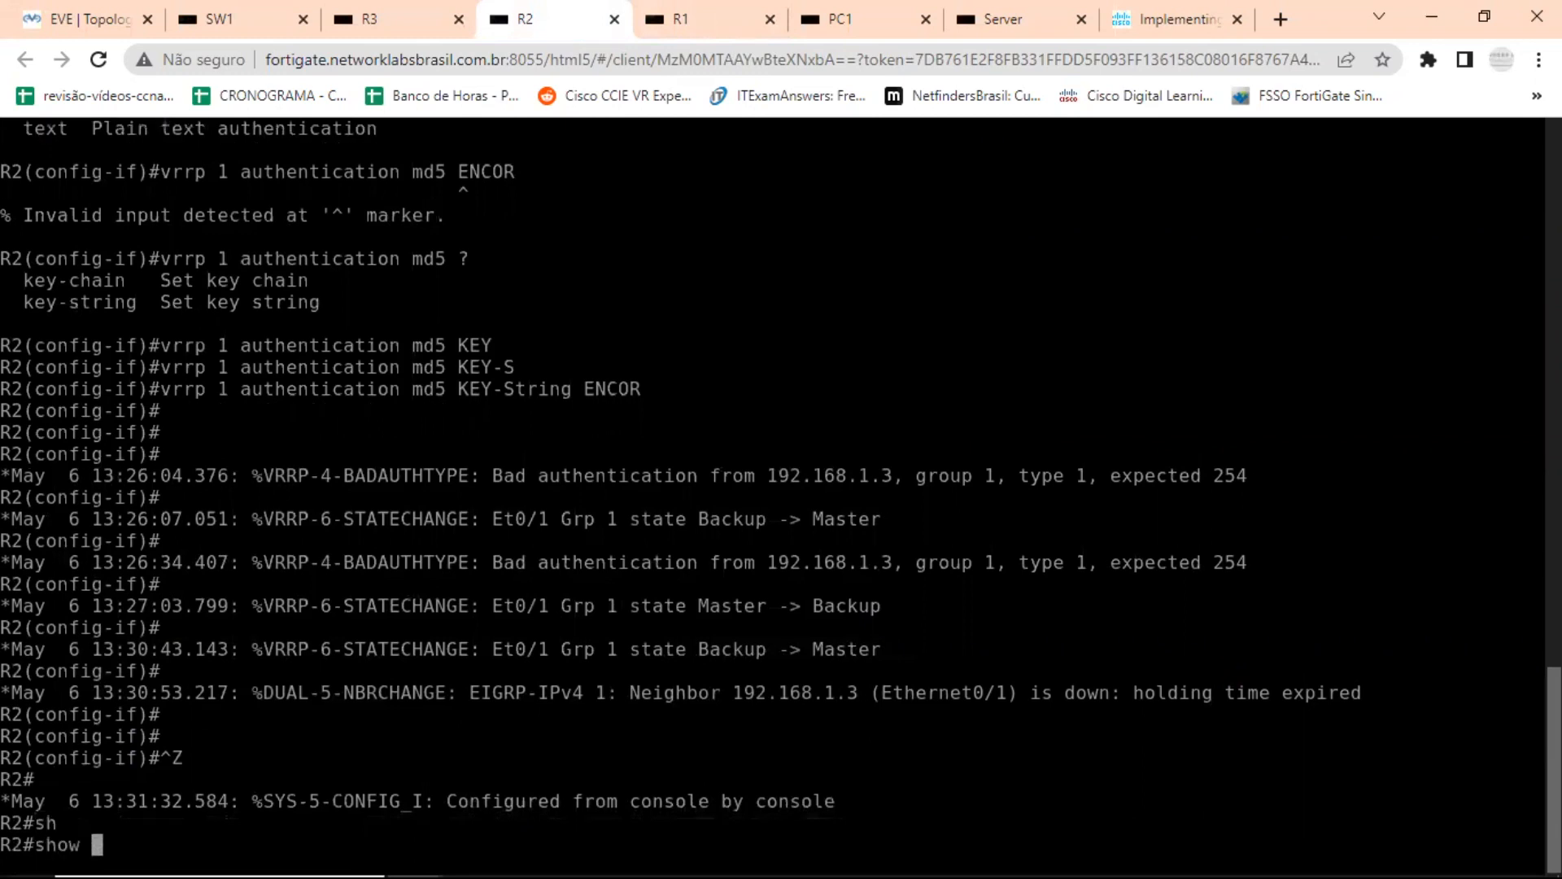
{"action": "type", "text": "vr"}
{"action": "key", "text": "Tab"}
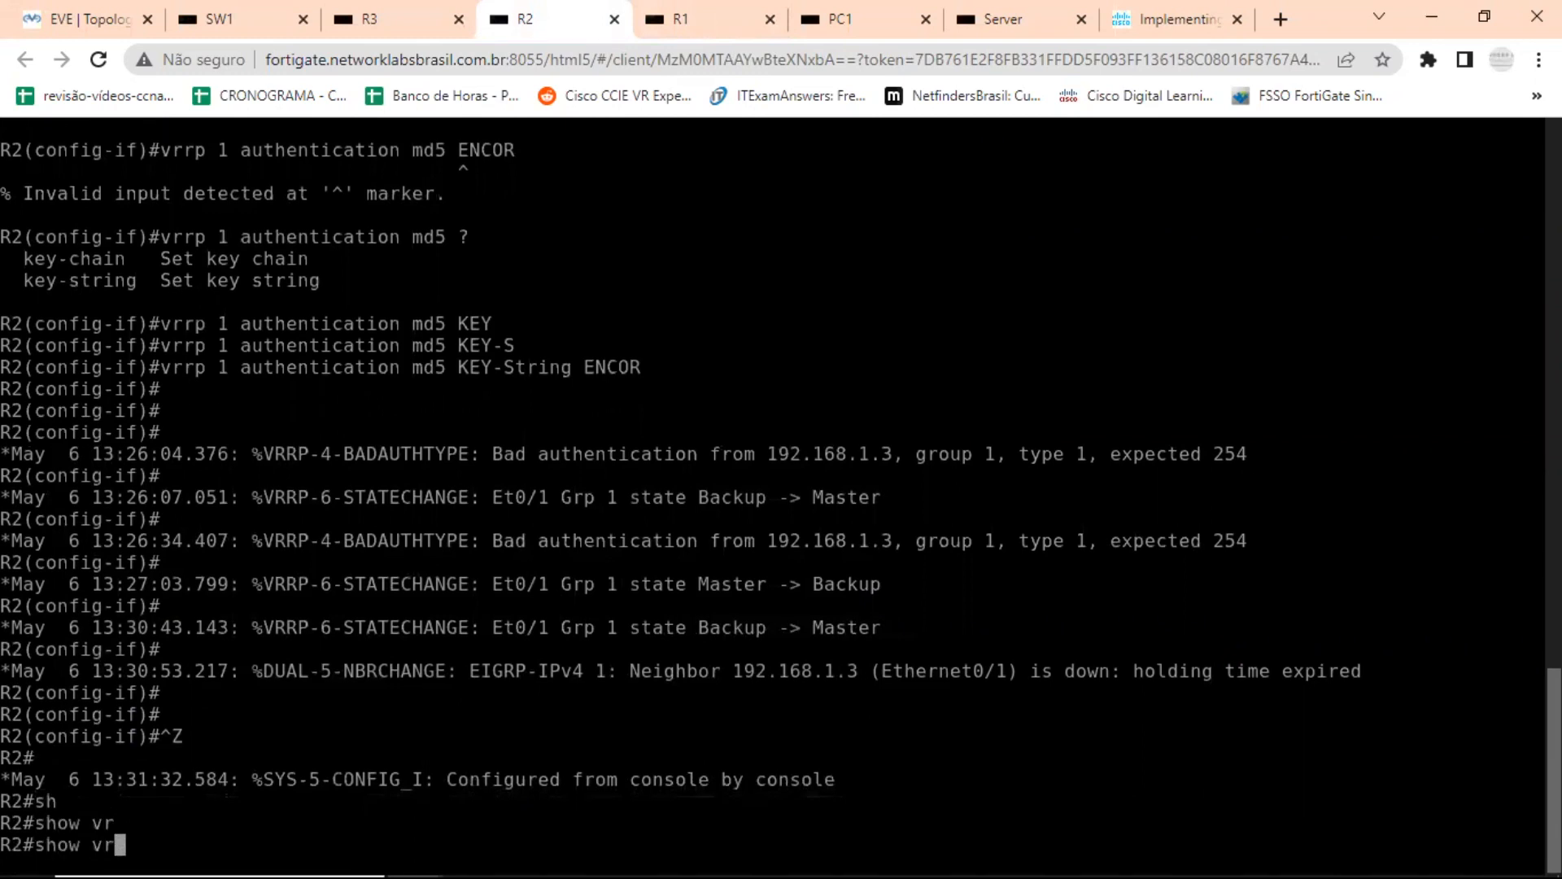
{"action": "type", "text": "rp br"}
{"action": "key", "text": "Tab"}
{"action": "key", "text": "Return"}
{"action": "key", "text": "Return"}
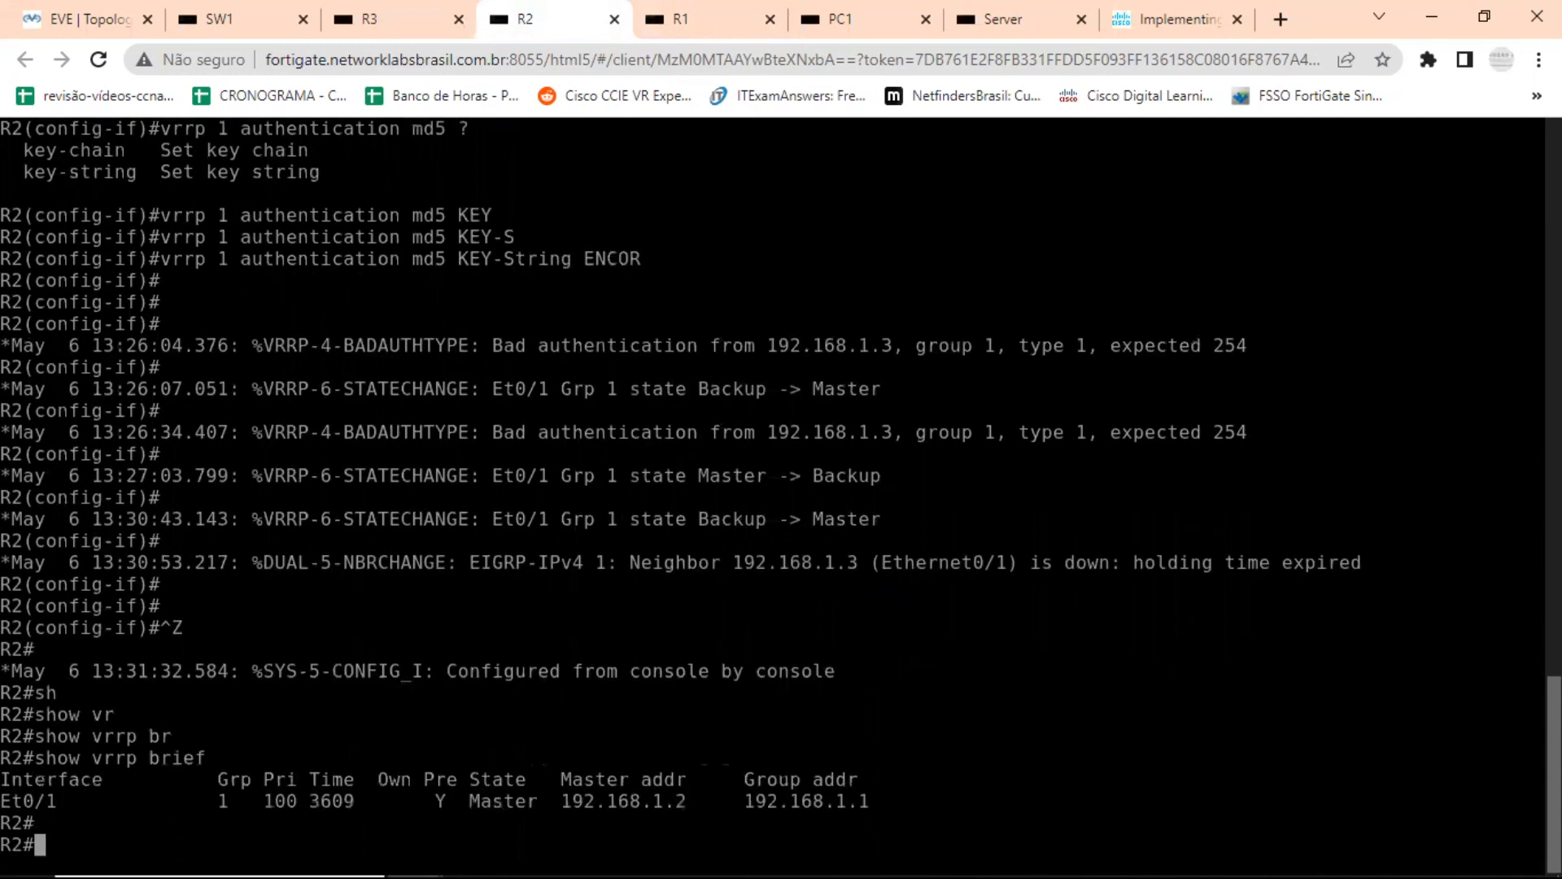
{"action": "mouse_move", "coordinate": [591, 852]}
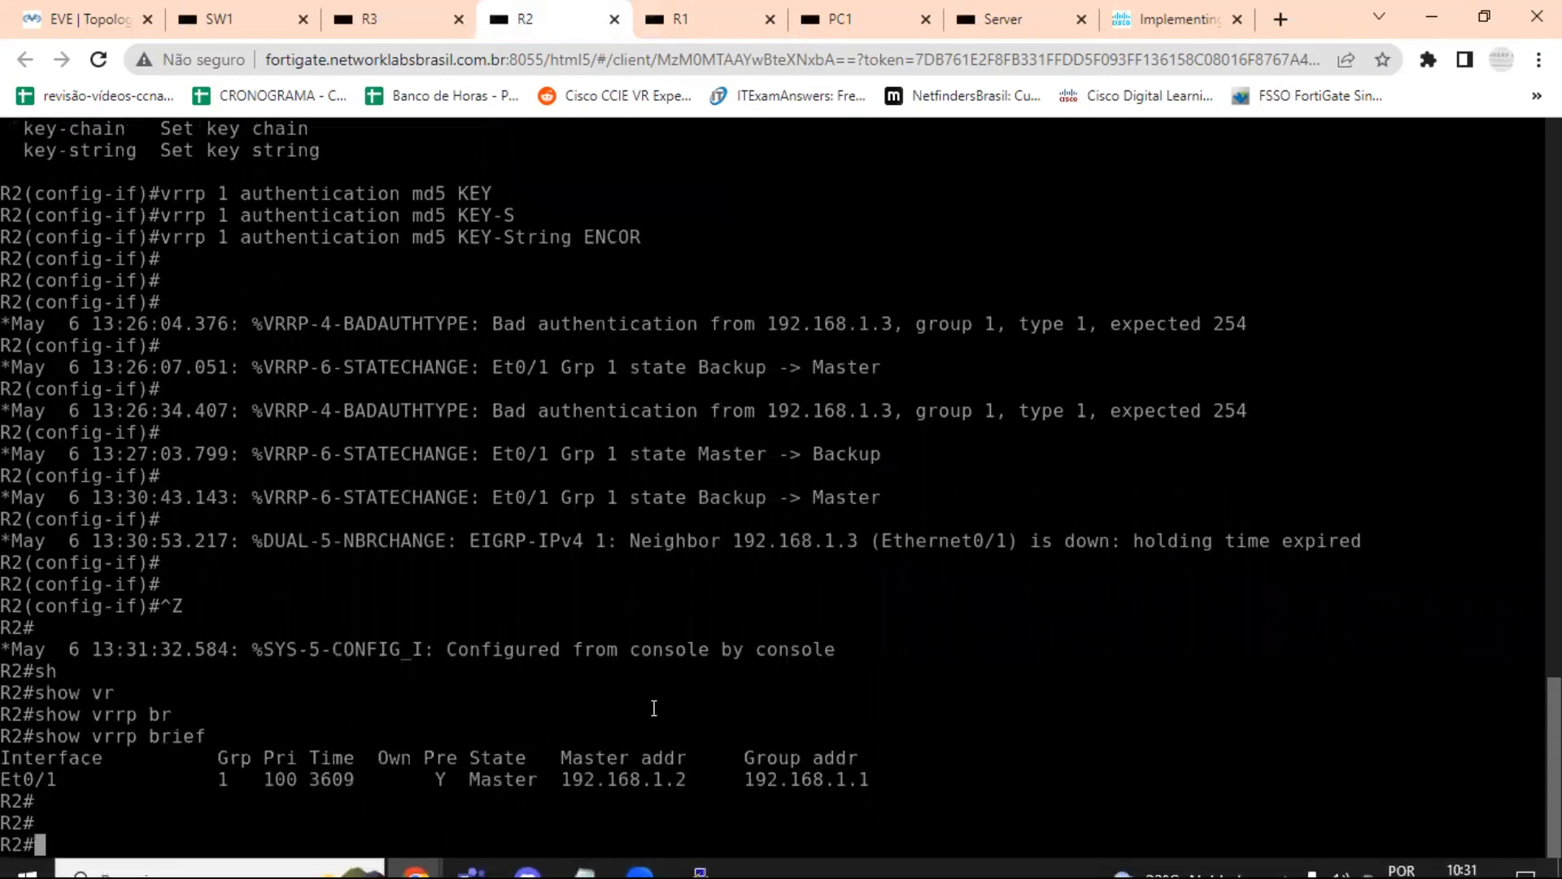
{"action": "left_click_drag", "start_coordinate": [469, 780], "coordinate": [539, 781]}
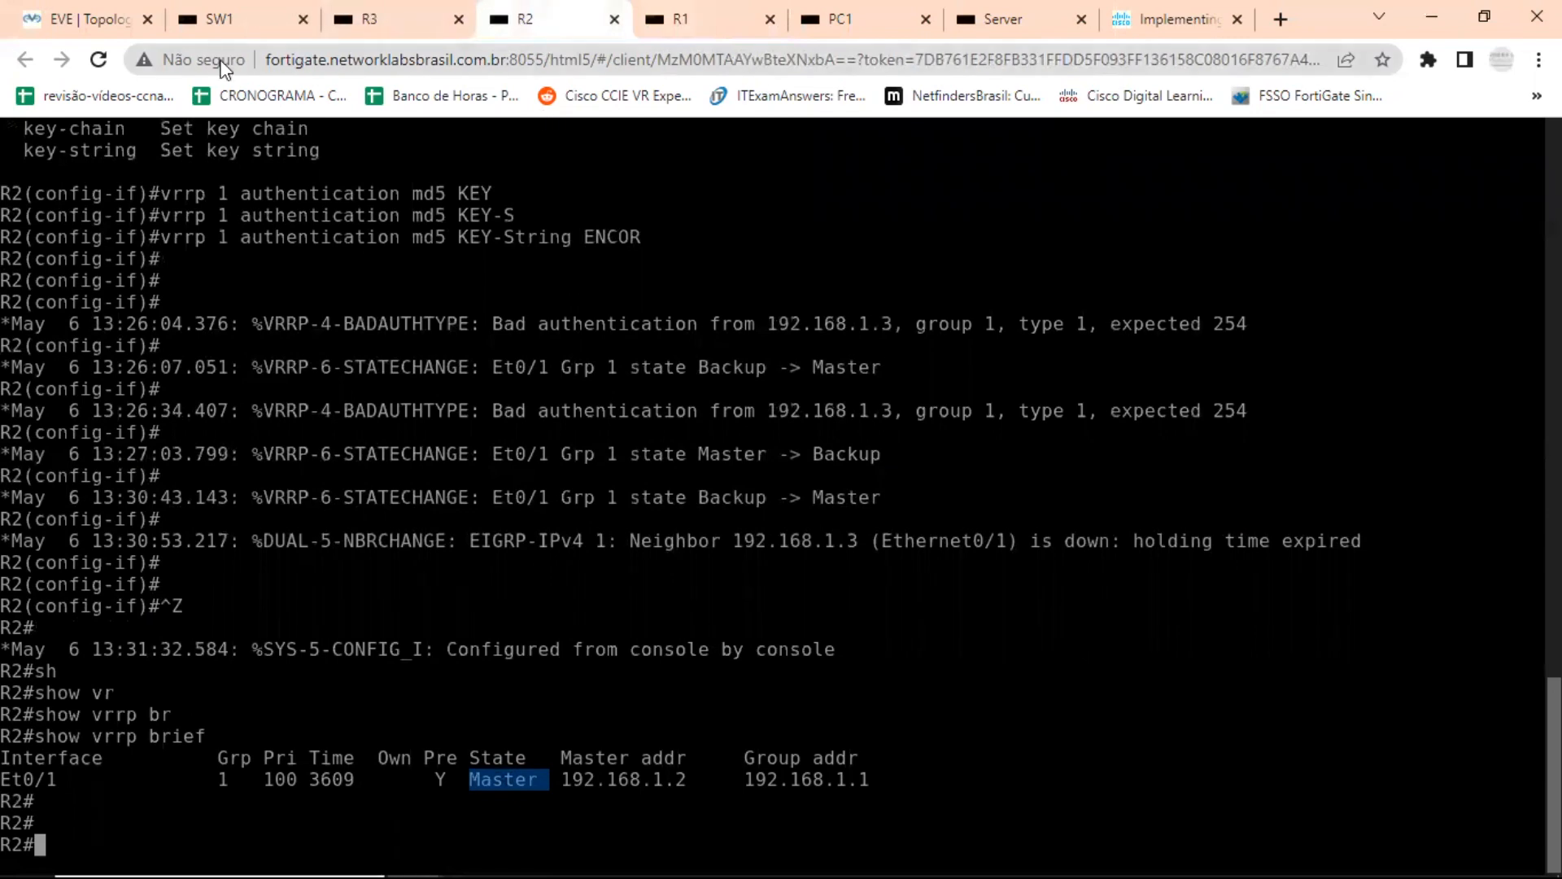
{"action": "left_click", "coordinate": [90, 18]}
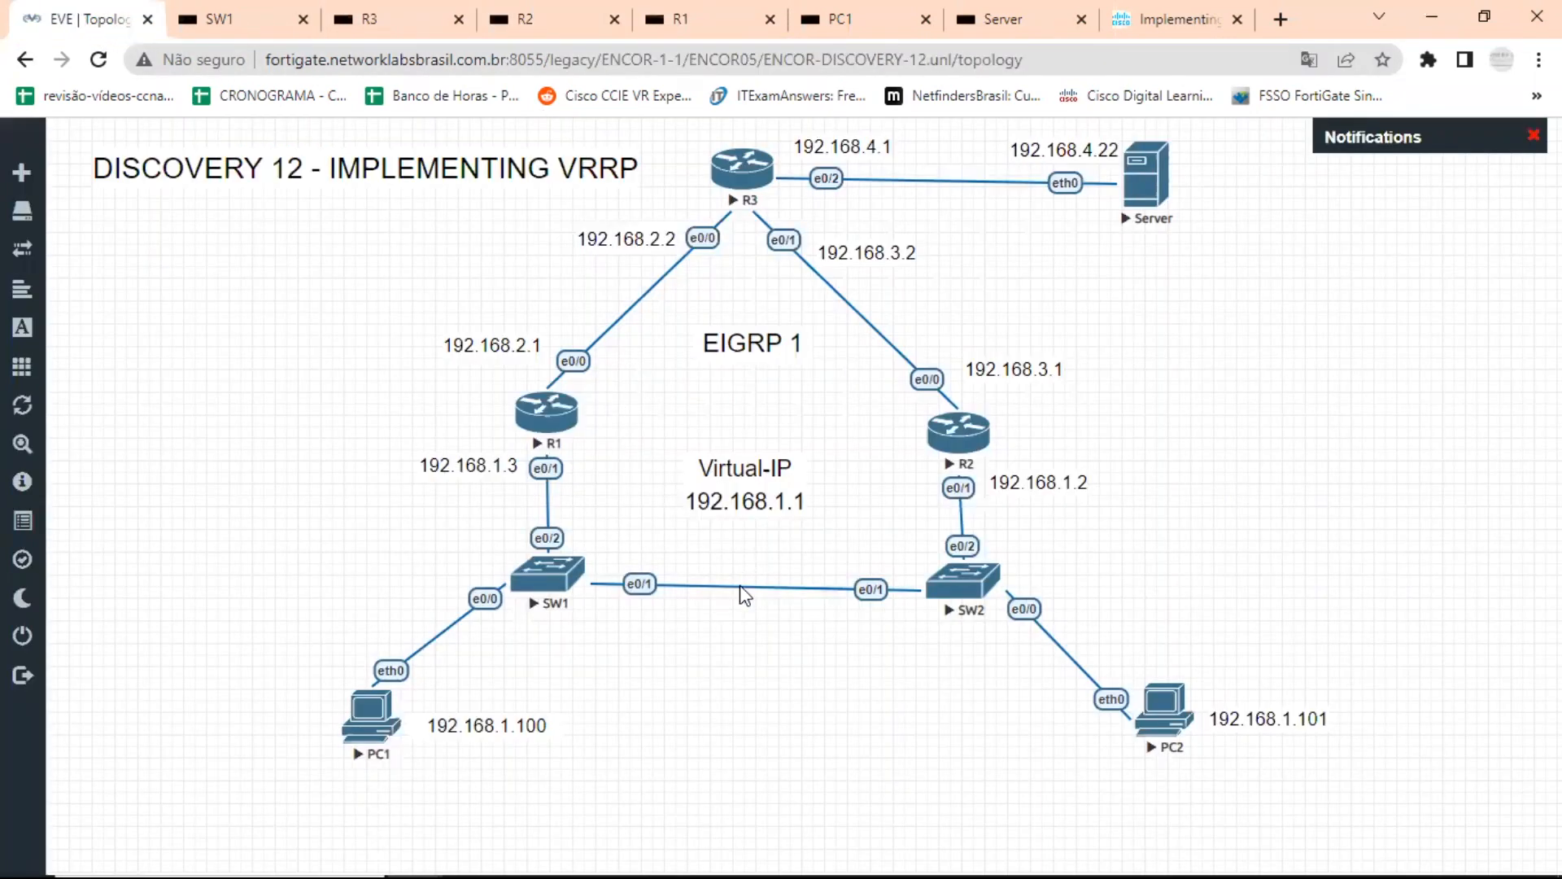
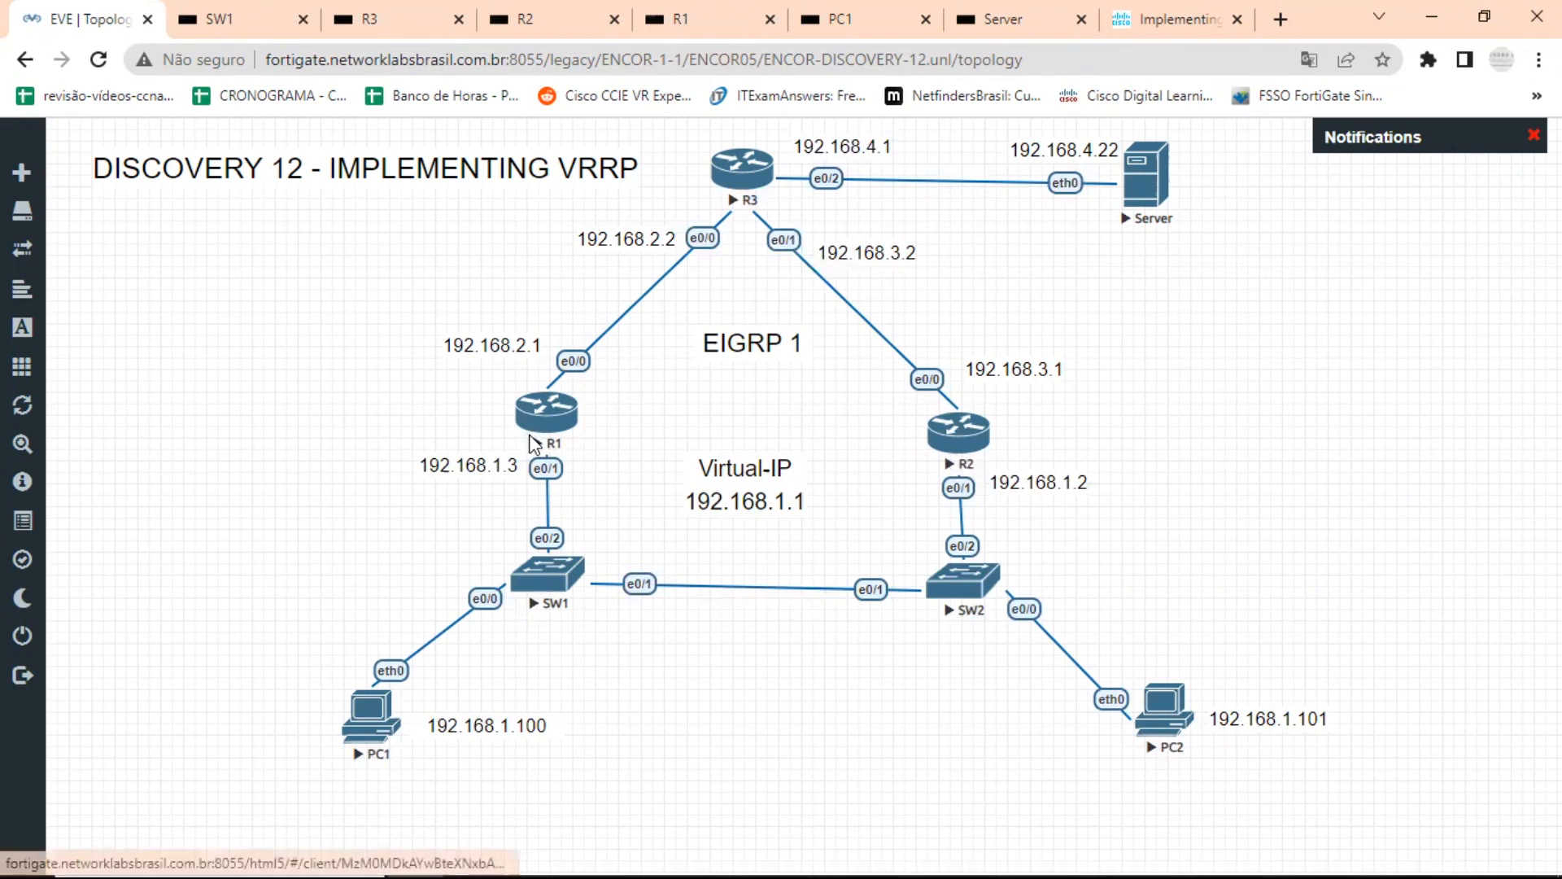
Open R1's console from the topology and list the options available for the debug vrrp command.
{"action": "left_click", "coordinate": [568, 424]}
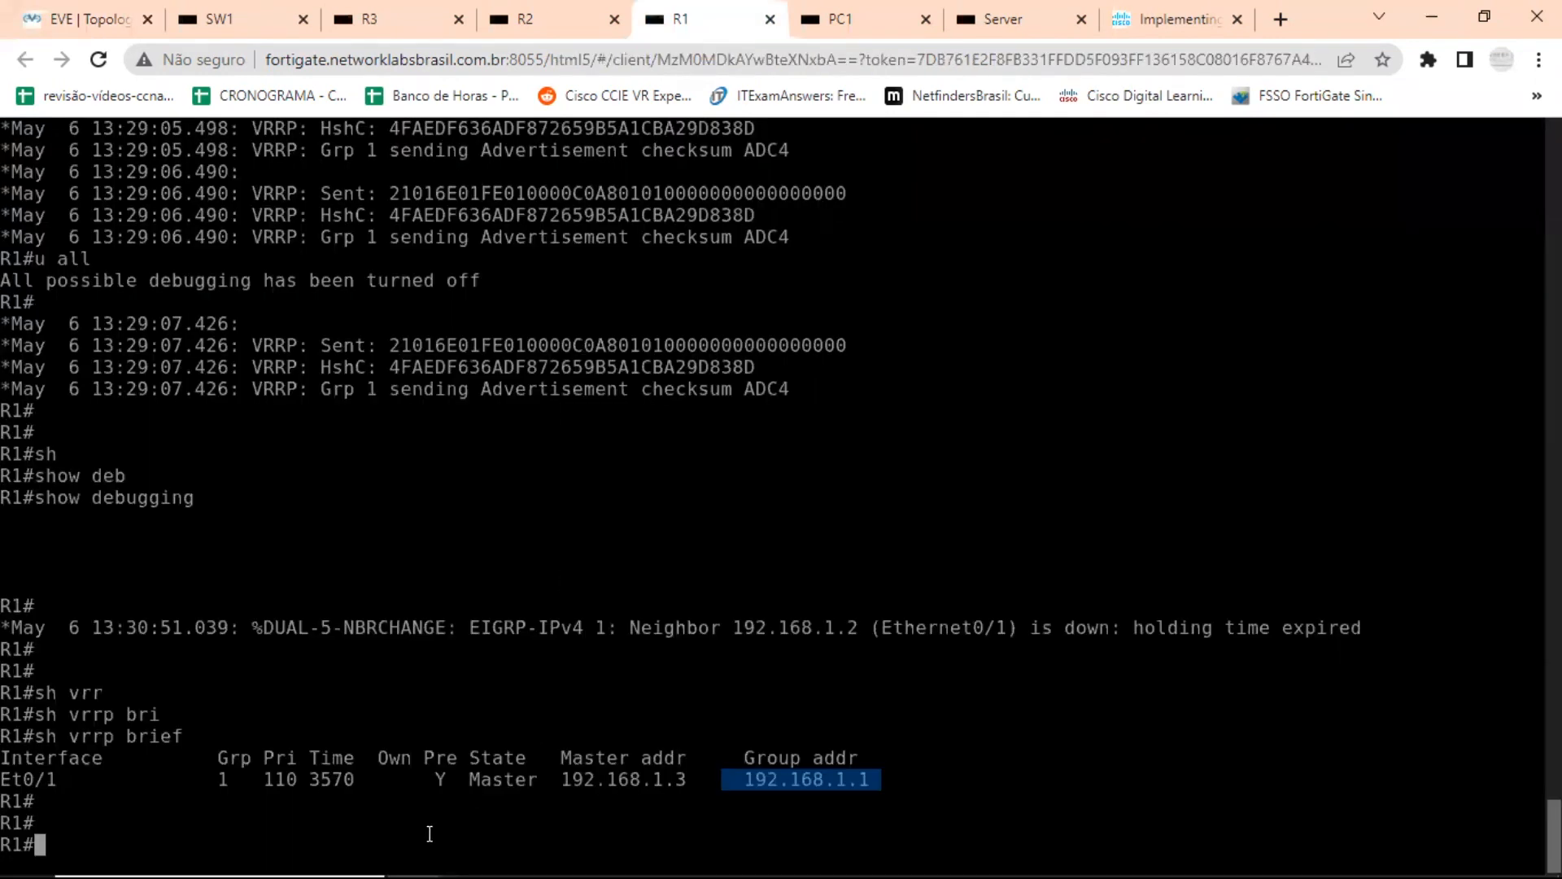
{"action": "key", "text": "Return"}
{"action": "type", "text": "debug vrr"}
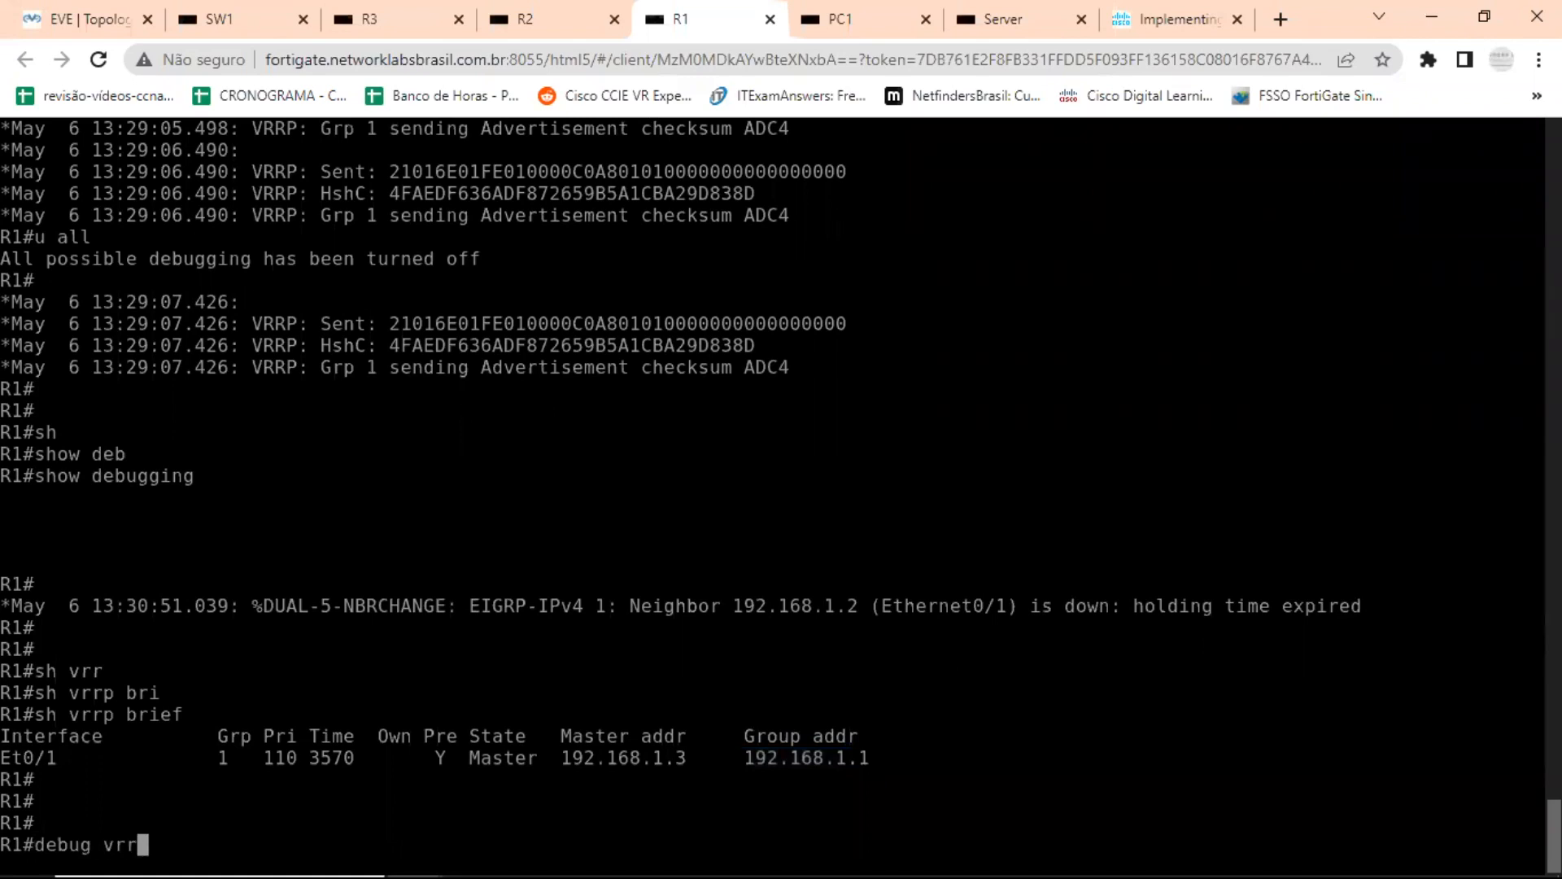
{"action": "key", "text": "Tab"}
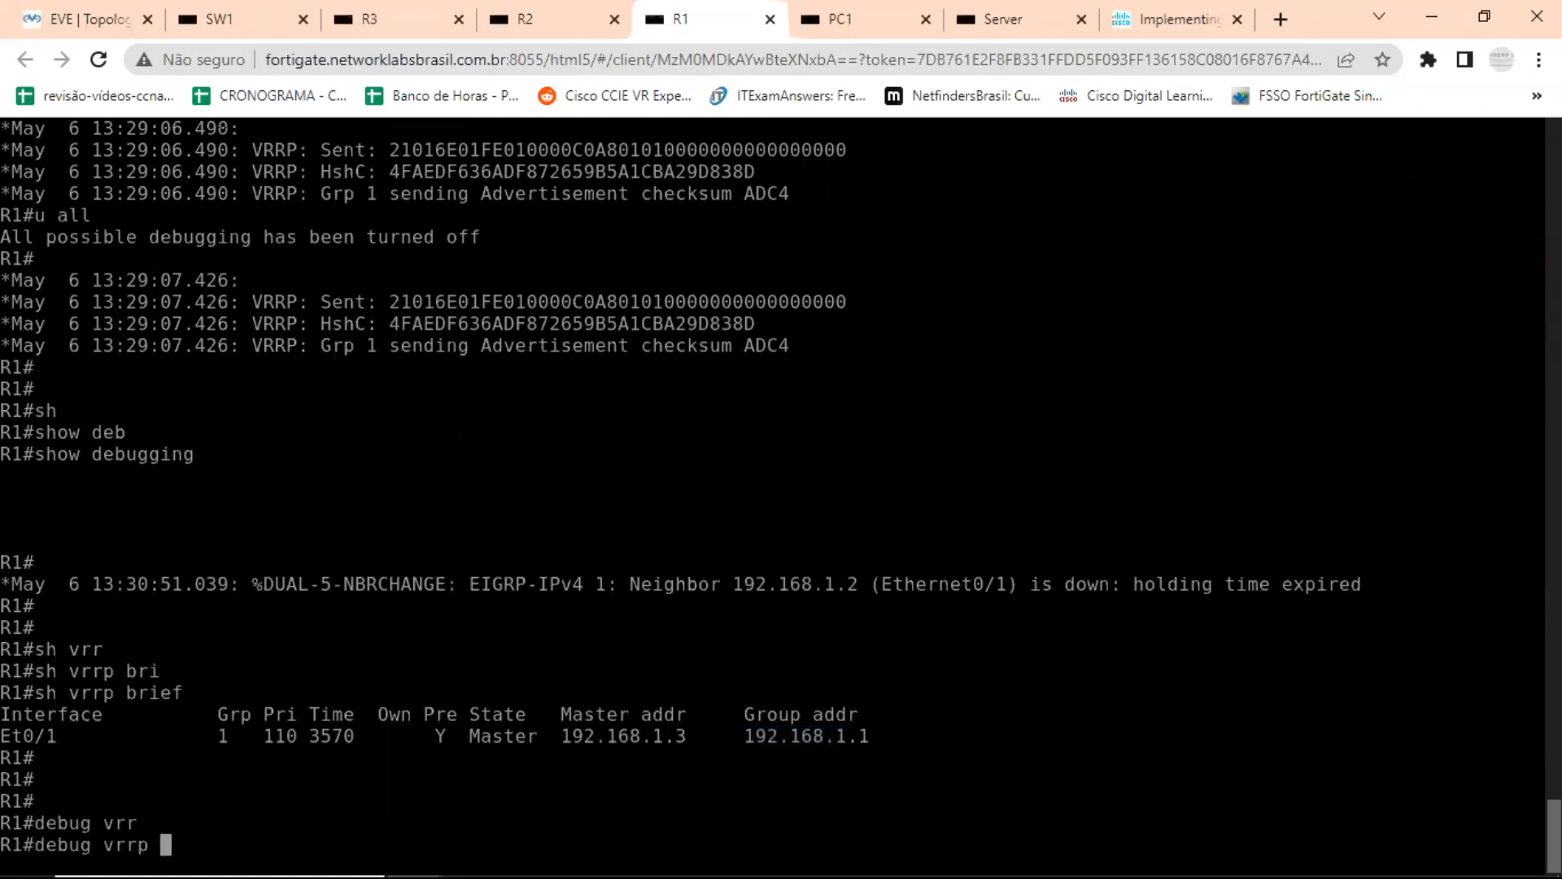
{"action": "type", "text": "?"}
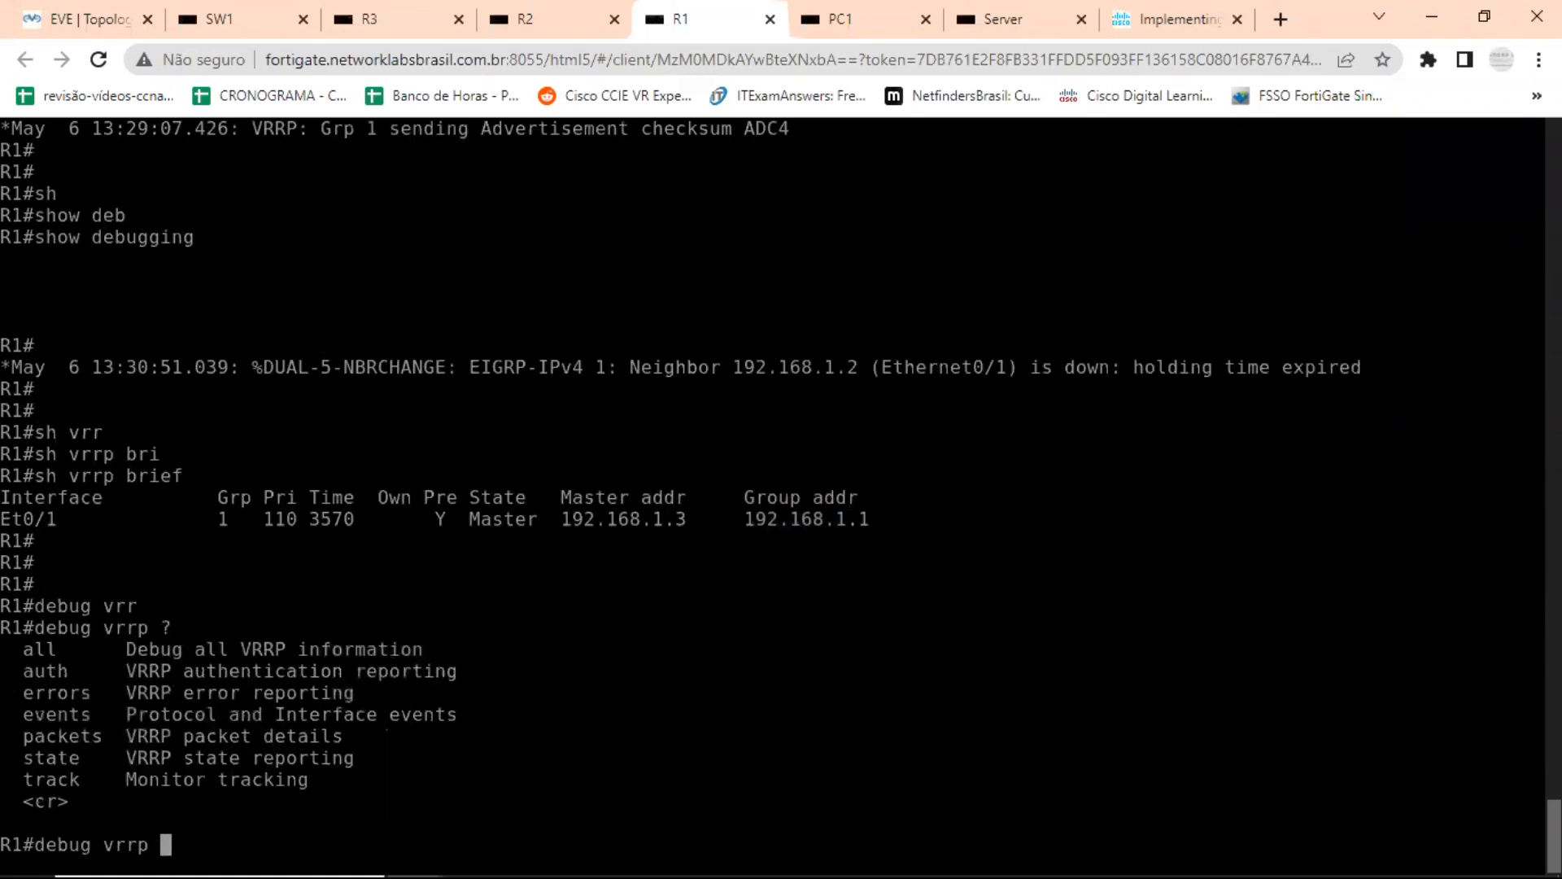
{"action": "type", "text": "a"}
Start VRRP authentication debugging on R1 with debug vrrp auth and examine the hash lines of the sent advertisements.
{"action": "key", "text": "Tab"}
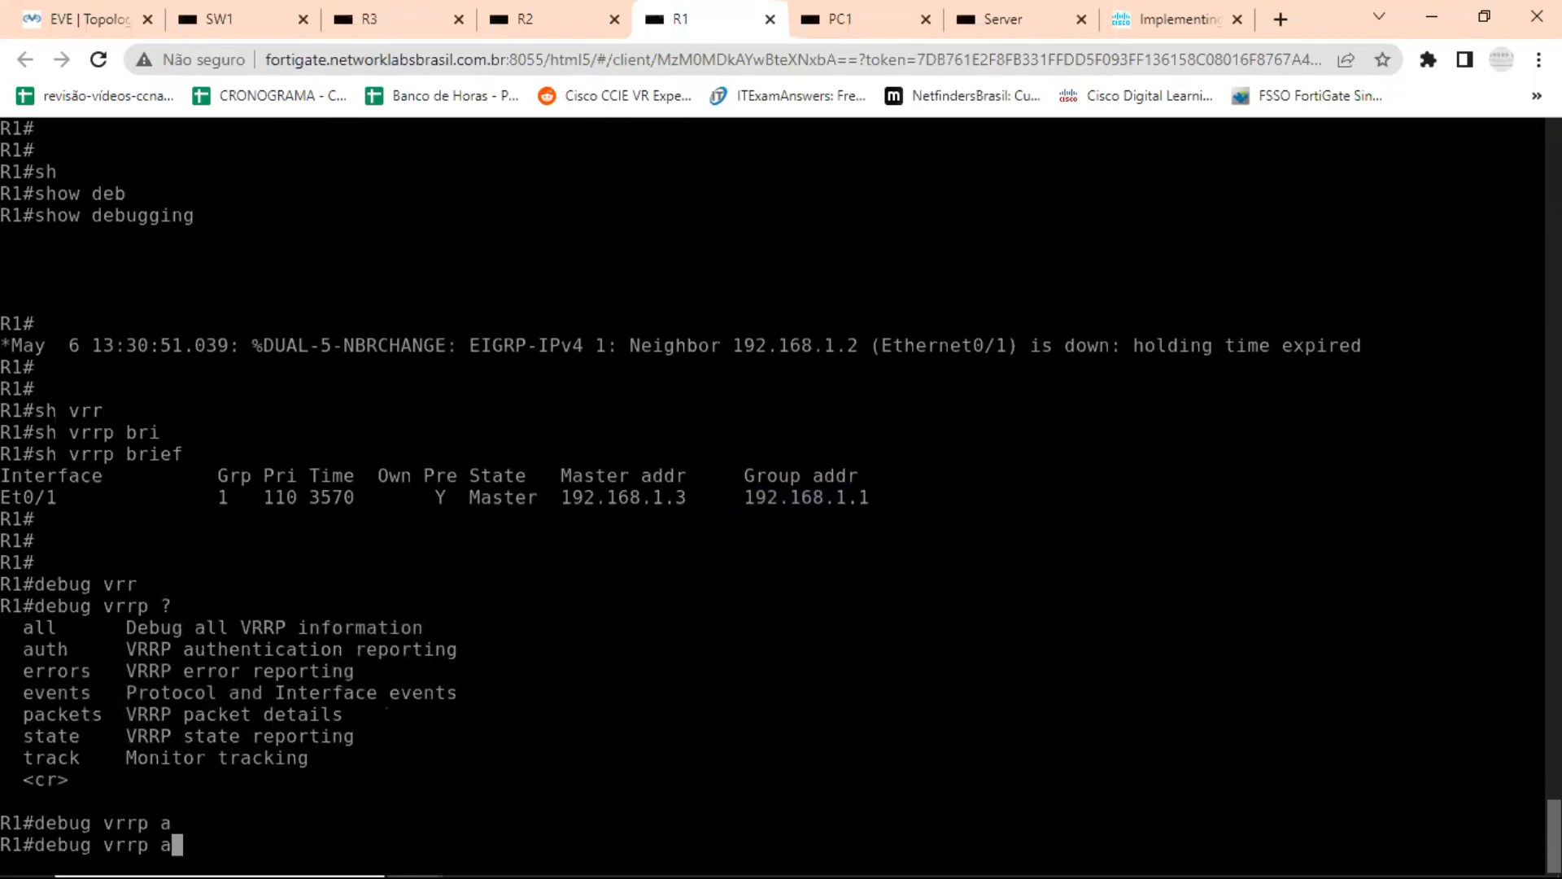
{"action": "type", "text": "u"}
{"action": "key", "text": "Tab"}
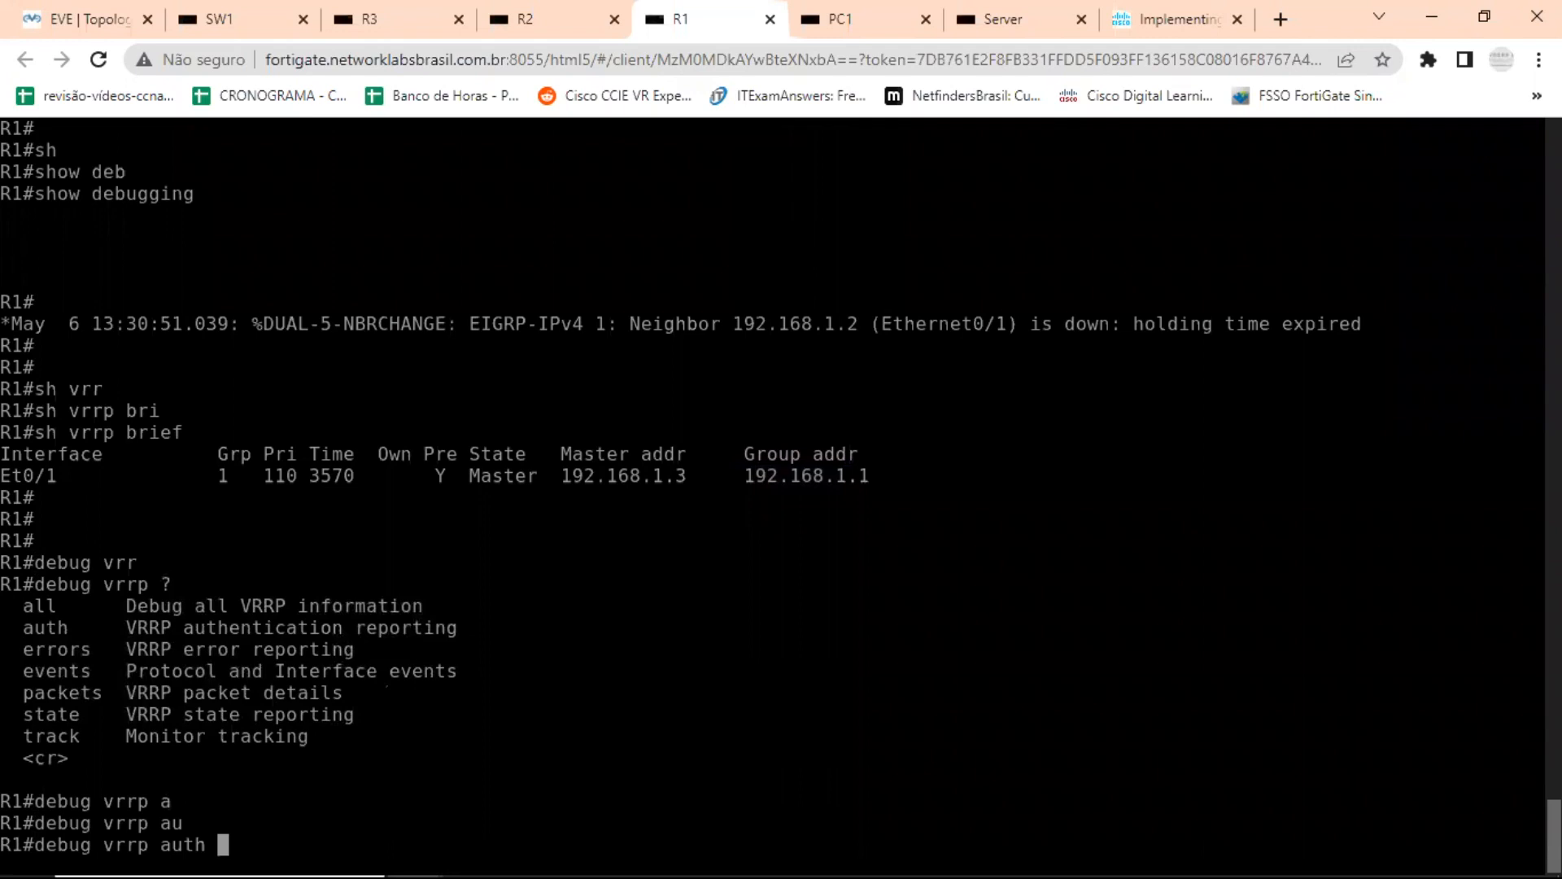
{"action": "key", "text": "Return"}
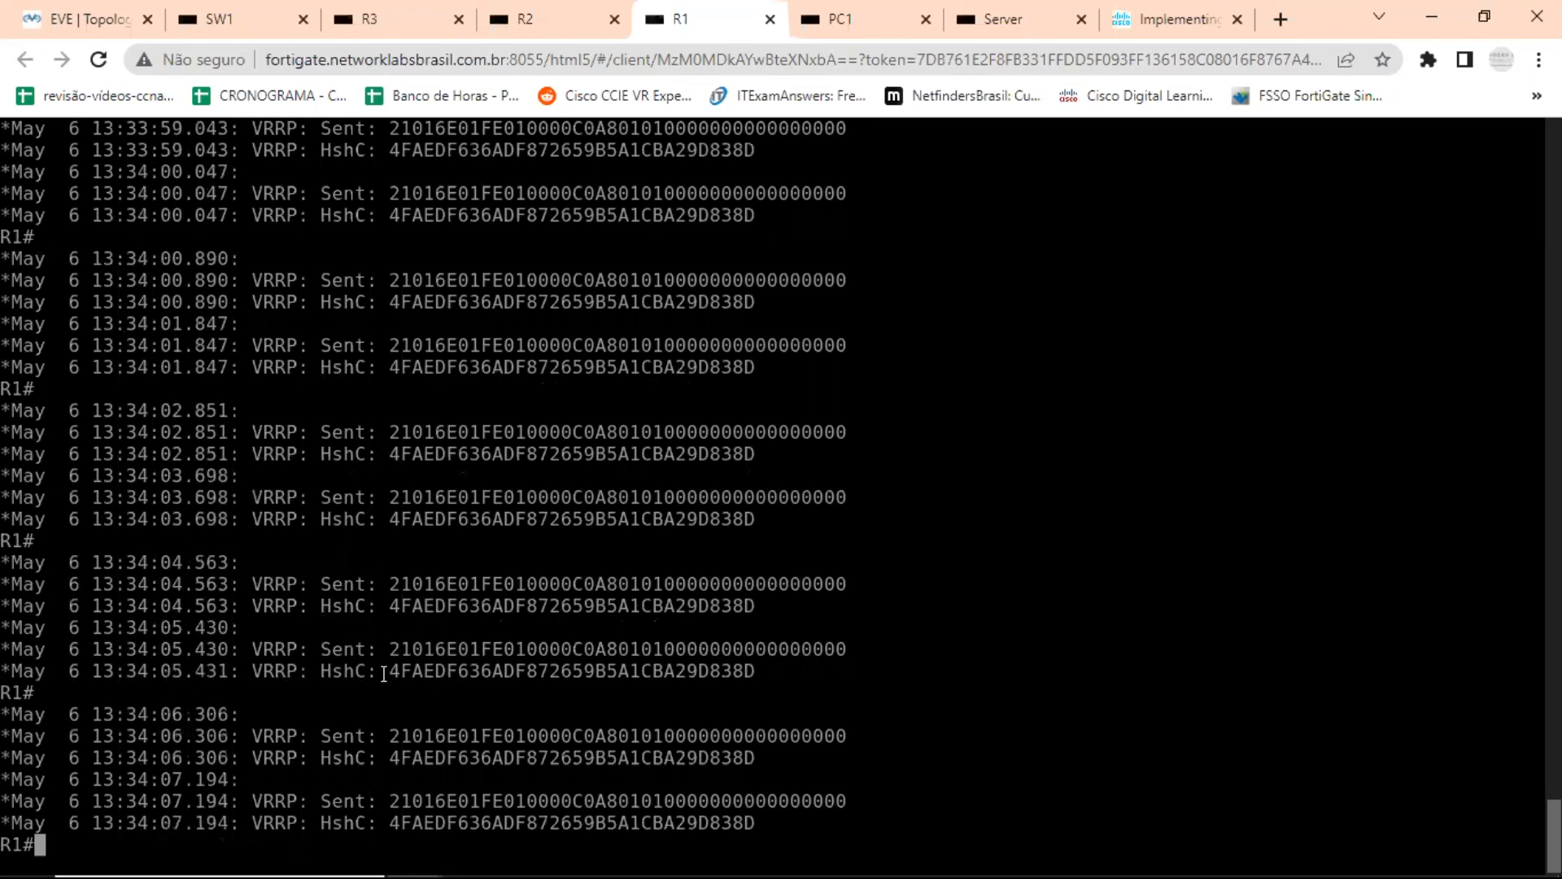
{"action": "left_click_drag", "start_coordinate": [400, 648], "coordinate": [502, 649]}
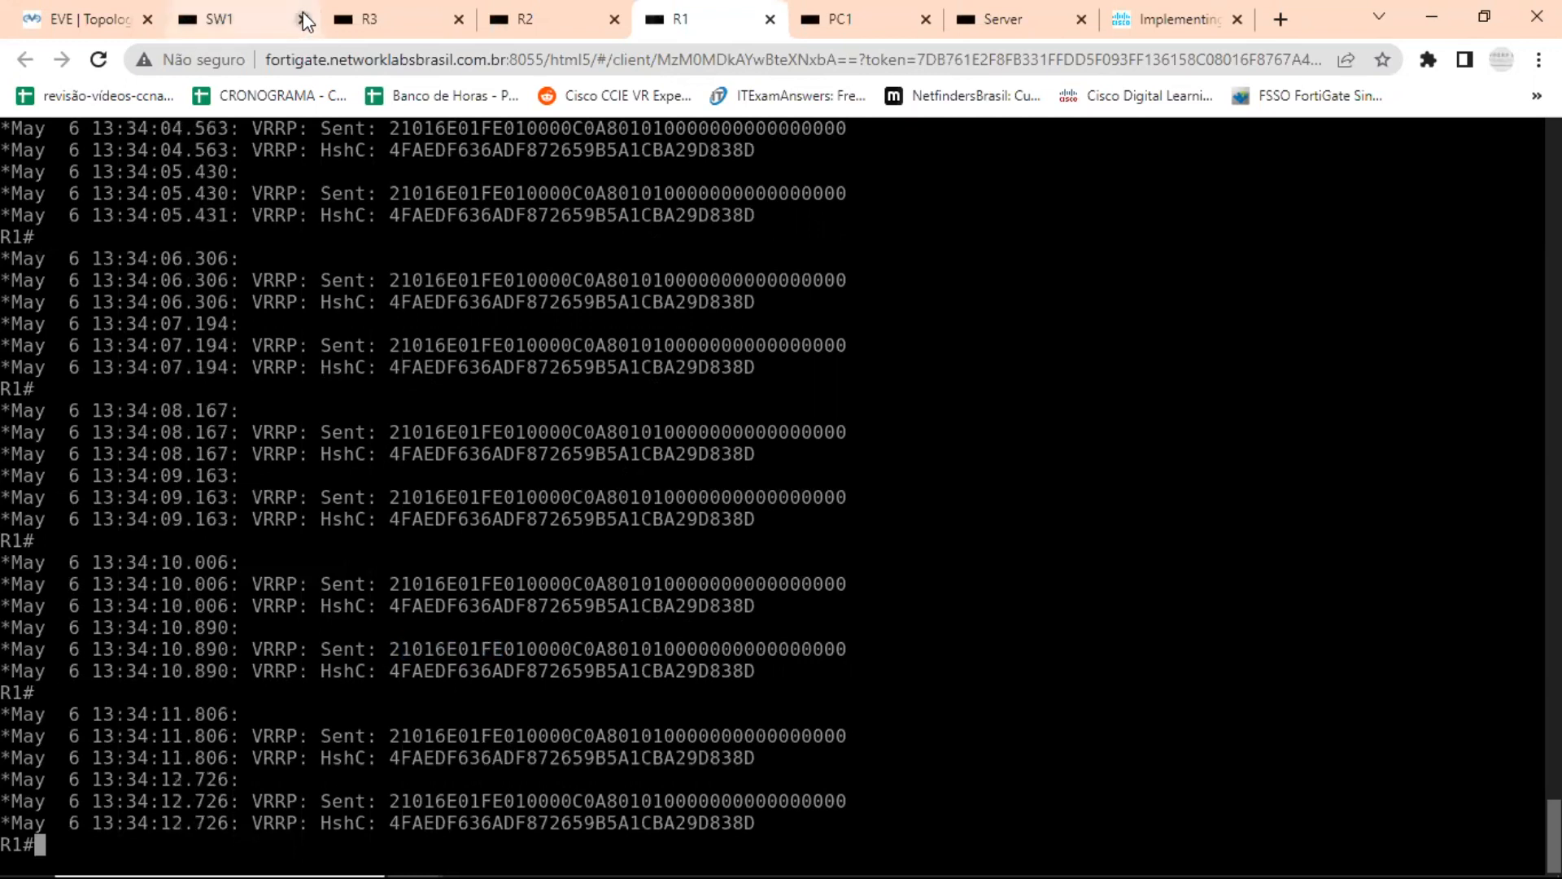
Switch to SW1's console and bring interface e0/1 back up with no shutdown.
{"action": "left_click", "coordinate": [248, 13]}
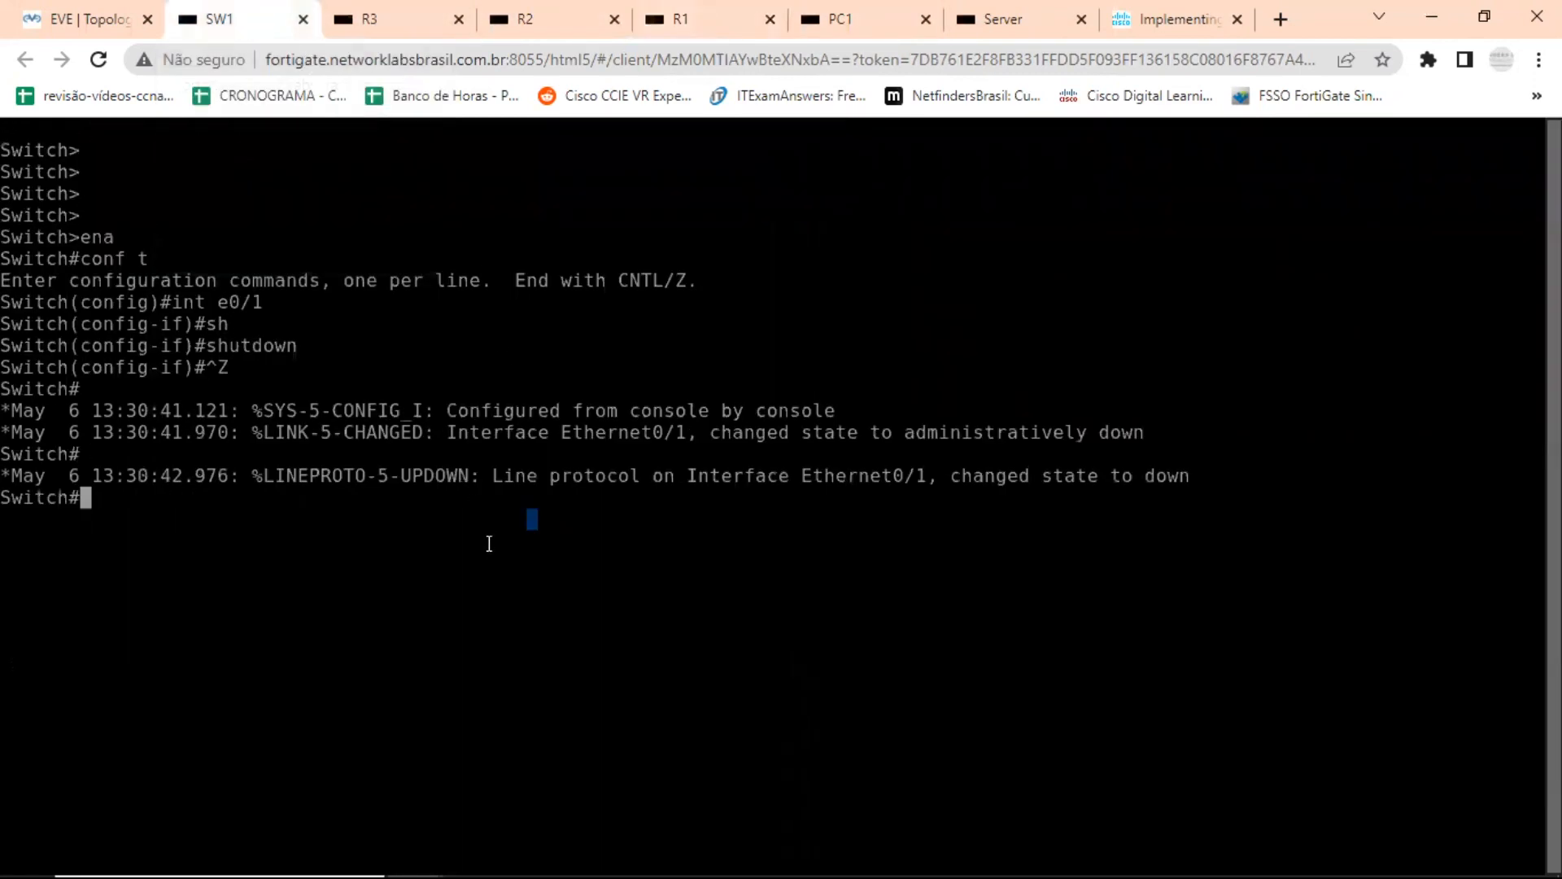
{"action": "type", "text": "con"}
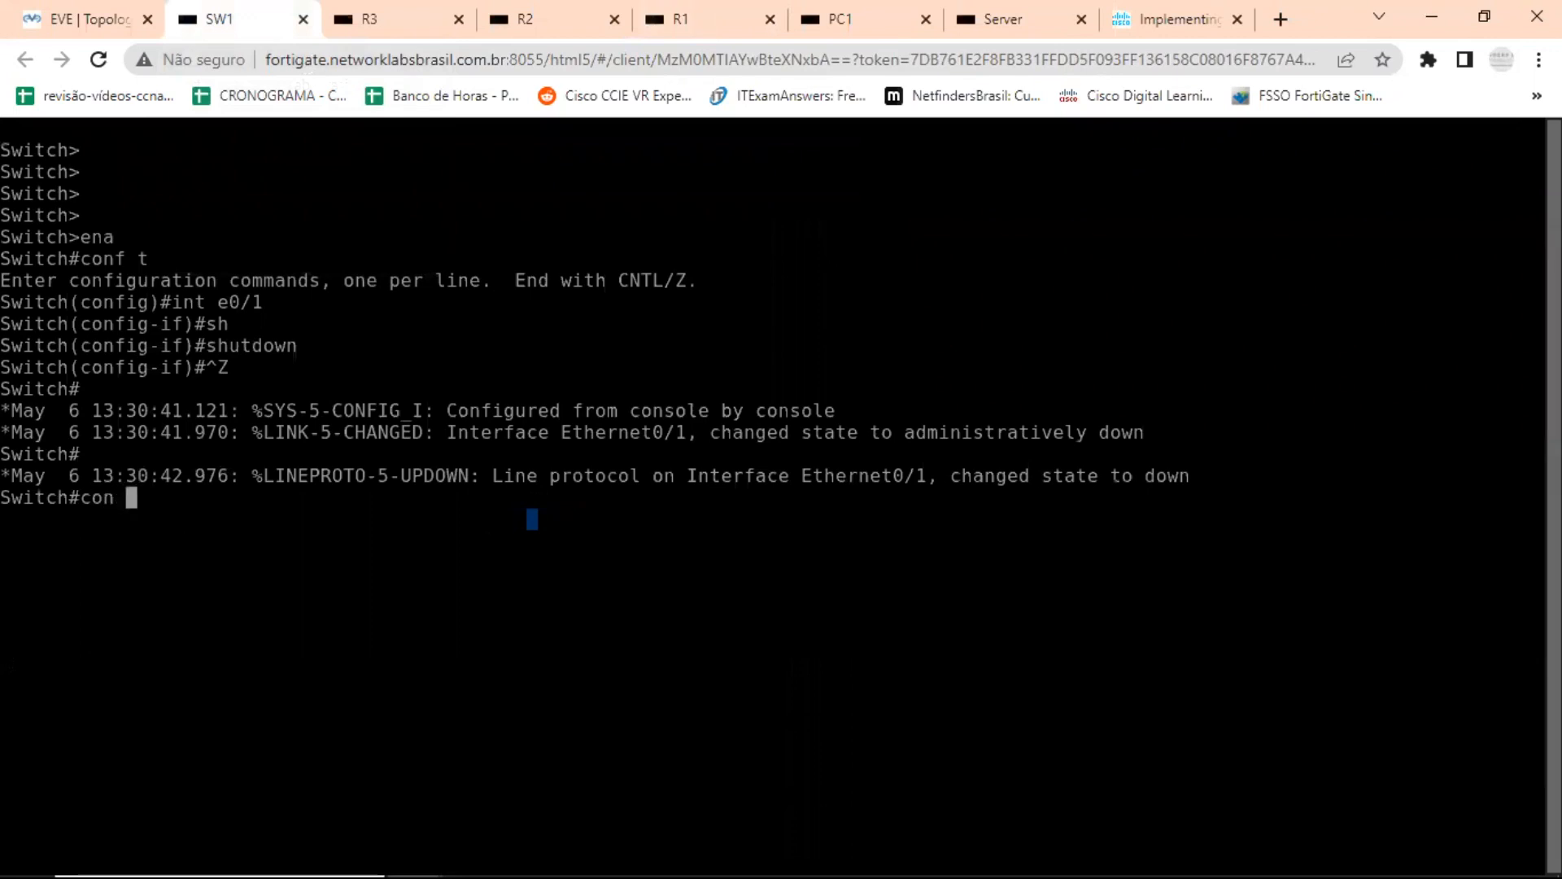
{"action": "key", "text": "BackSpace"}
{"action": "key", "text": "BackSpace"}
{"action": "type", "text": "nf t"}
{"action": "key", "text": "Return"}
{"action": "type", "text": "int e0/1"}
{"action": "key", "text": "Return"}
{"action": "type", "text": "no sh"}
{"action": "key", "text": "Tab"}
{"action": "key", "text": "Return"}
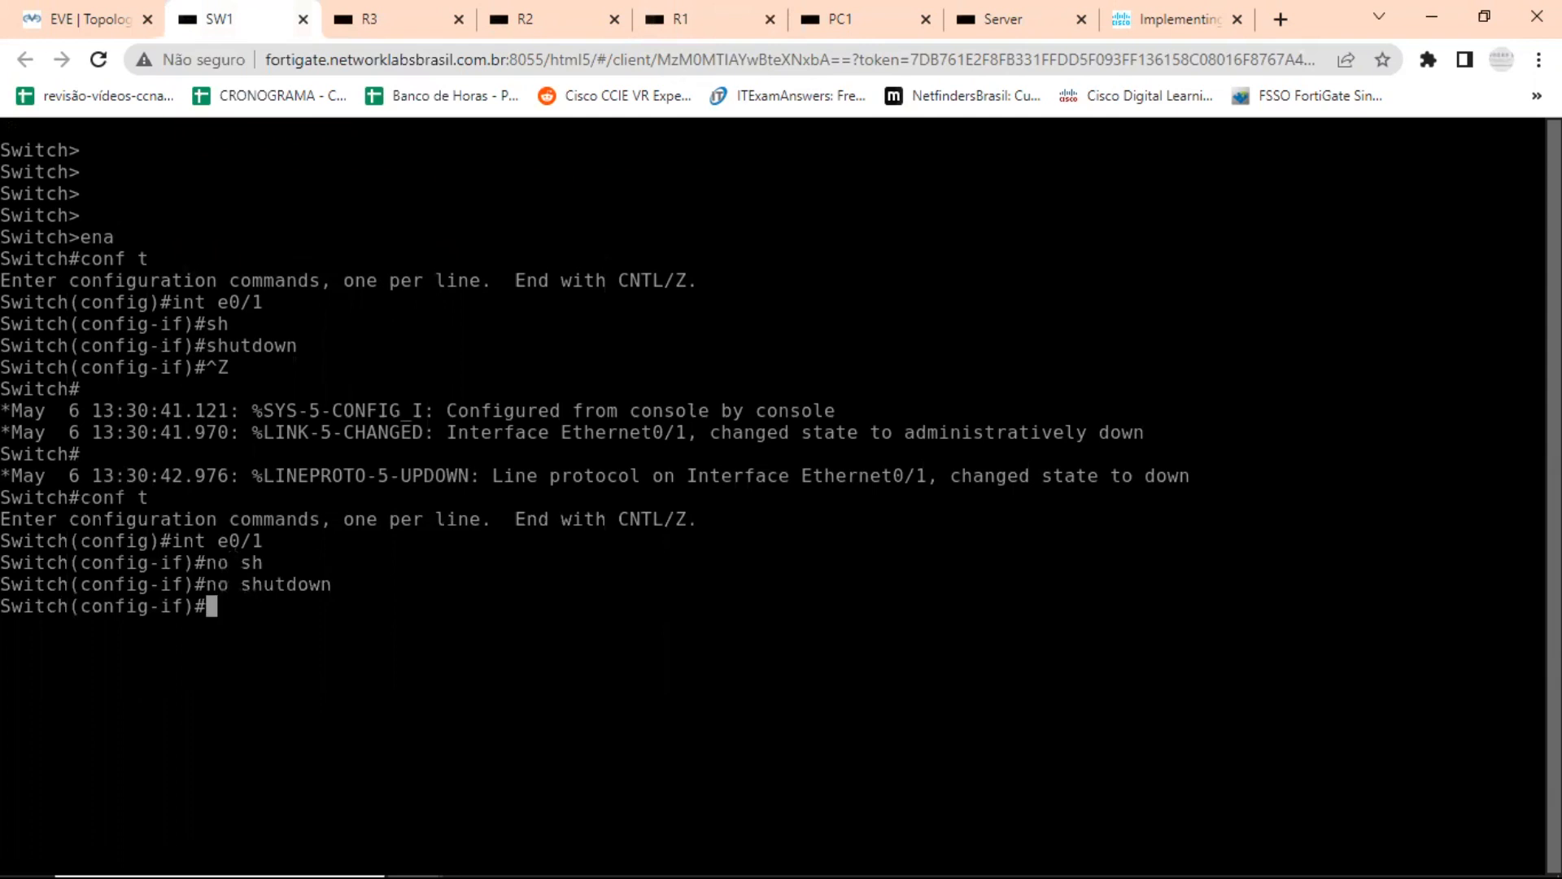
Return to R1's console, watch the VRRP authentication debug output and turn off all debugging with u all.
{"action": "left_click", "coordinate": [714, 24]}
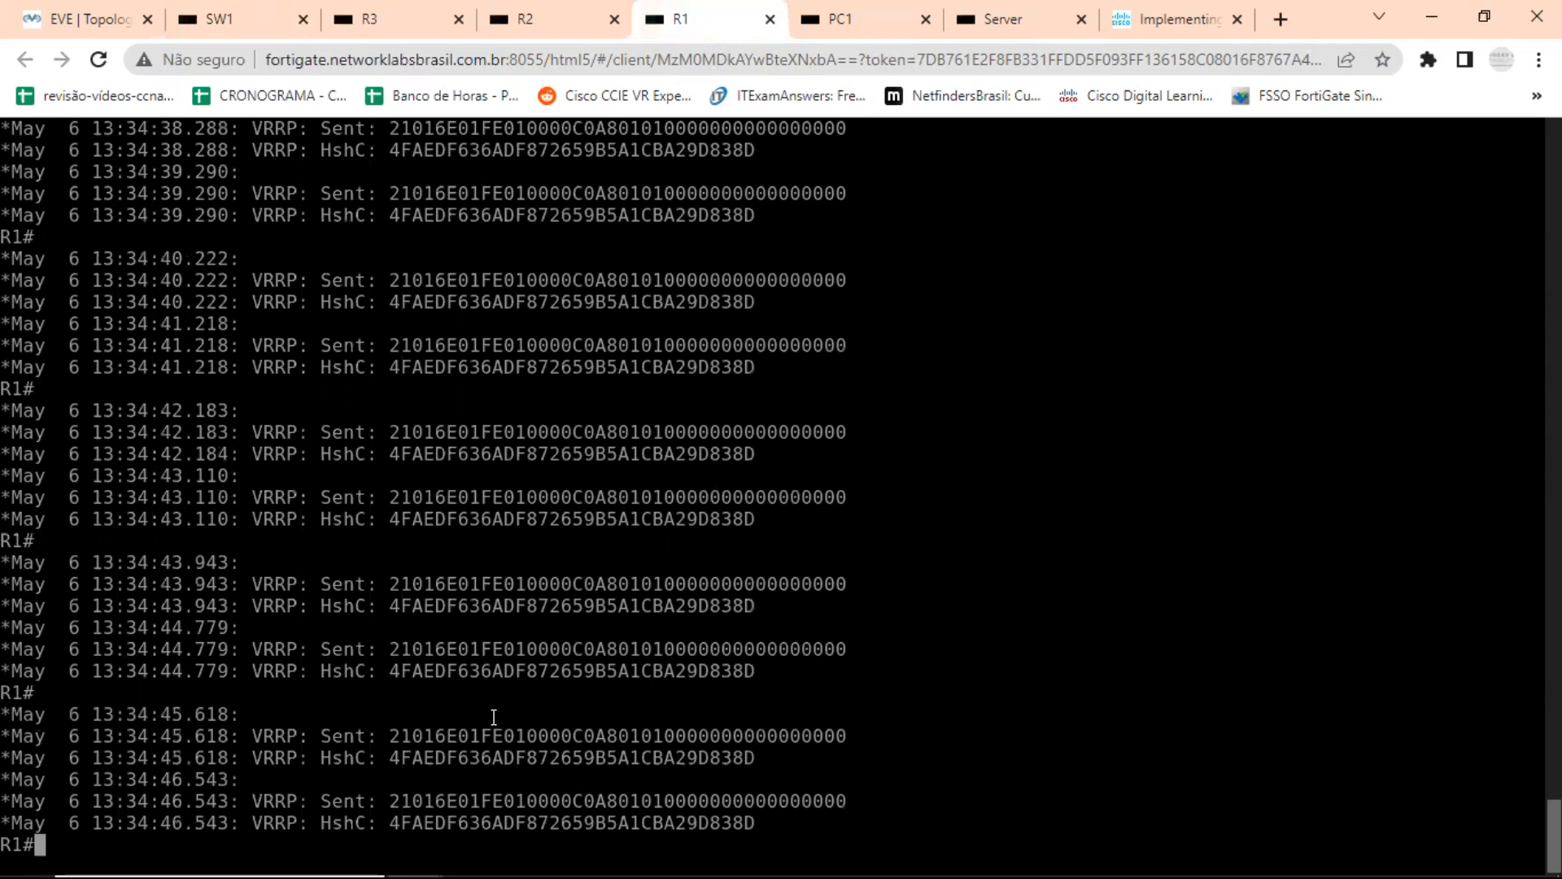
{"action": "key", "text": "Return"}
{"action": "key", "text": "Return"}
{"action": "key", "text": "Return"}
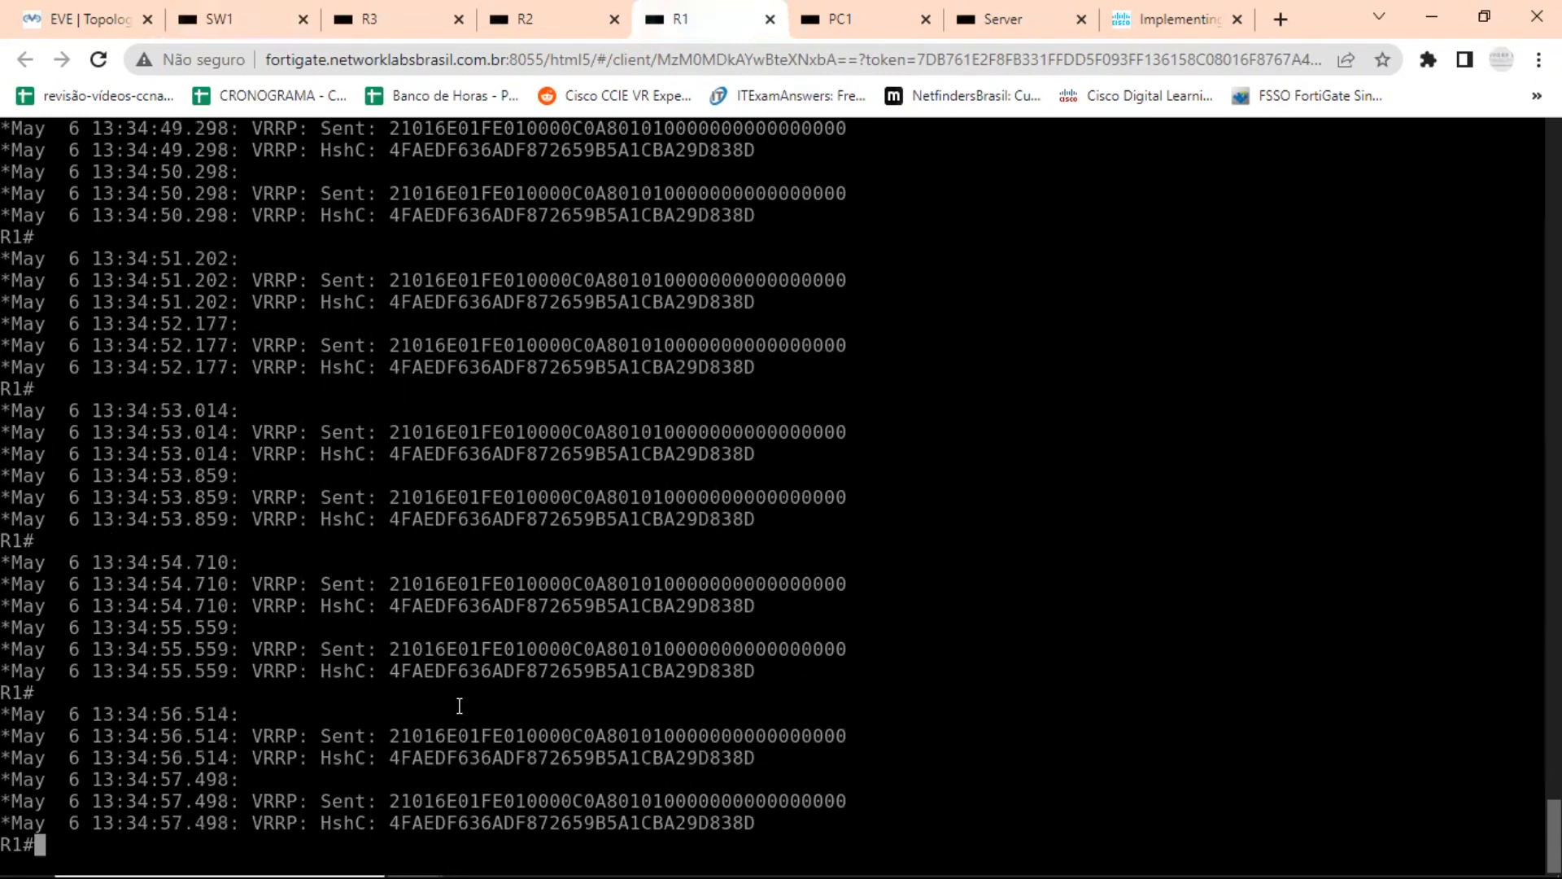
{"action": "type", "text": "u all"}
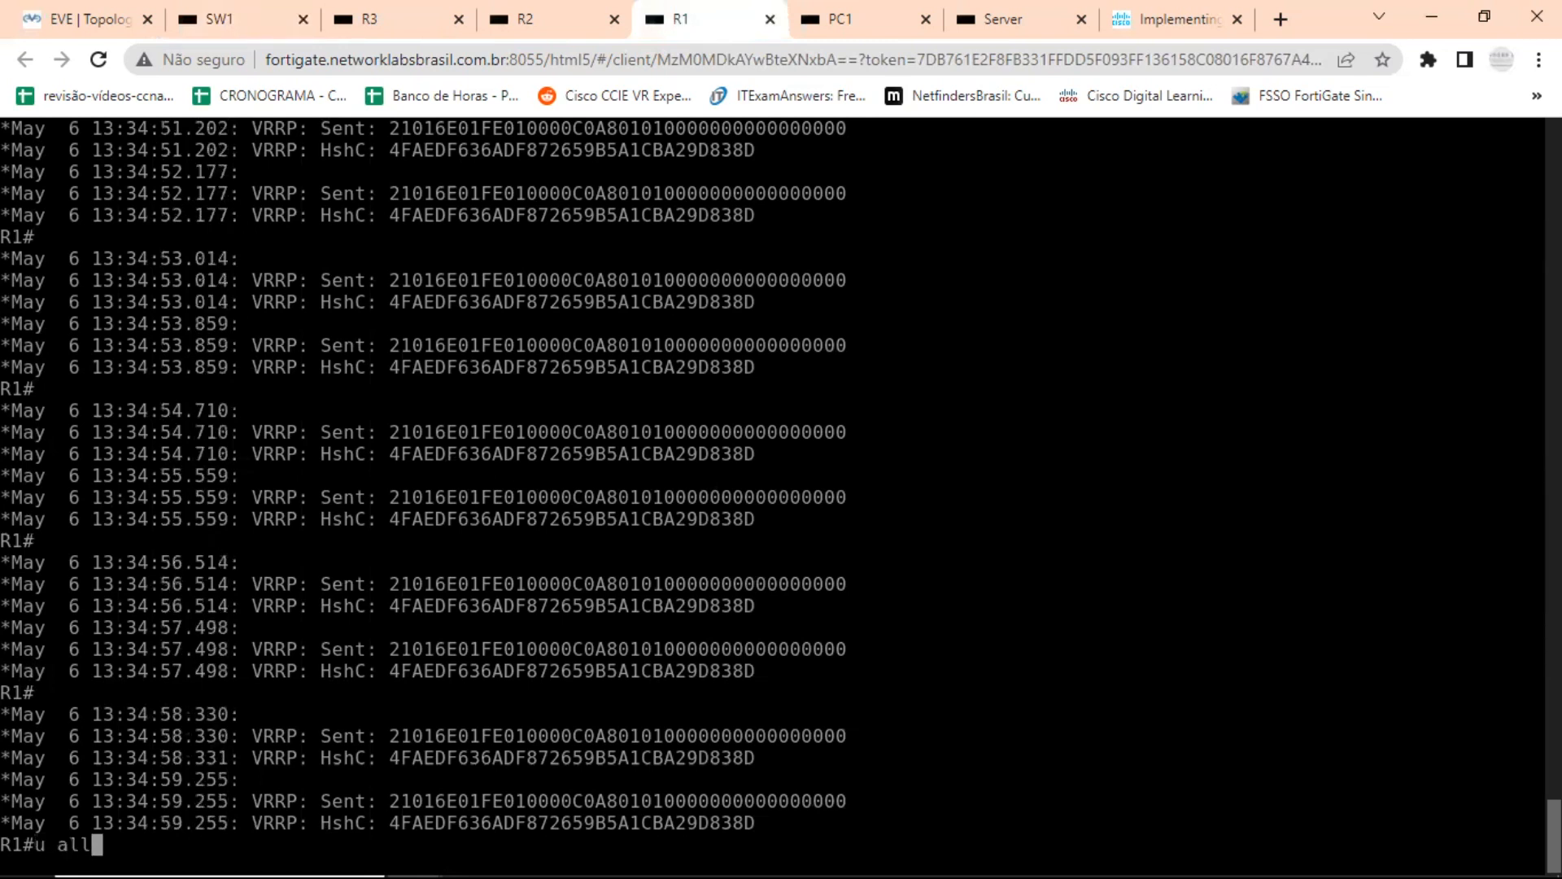
{"action": "key", "text": "Return"}
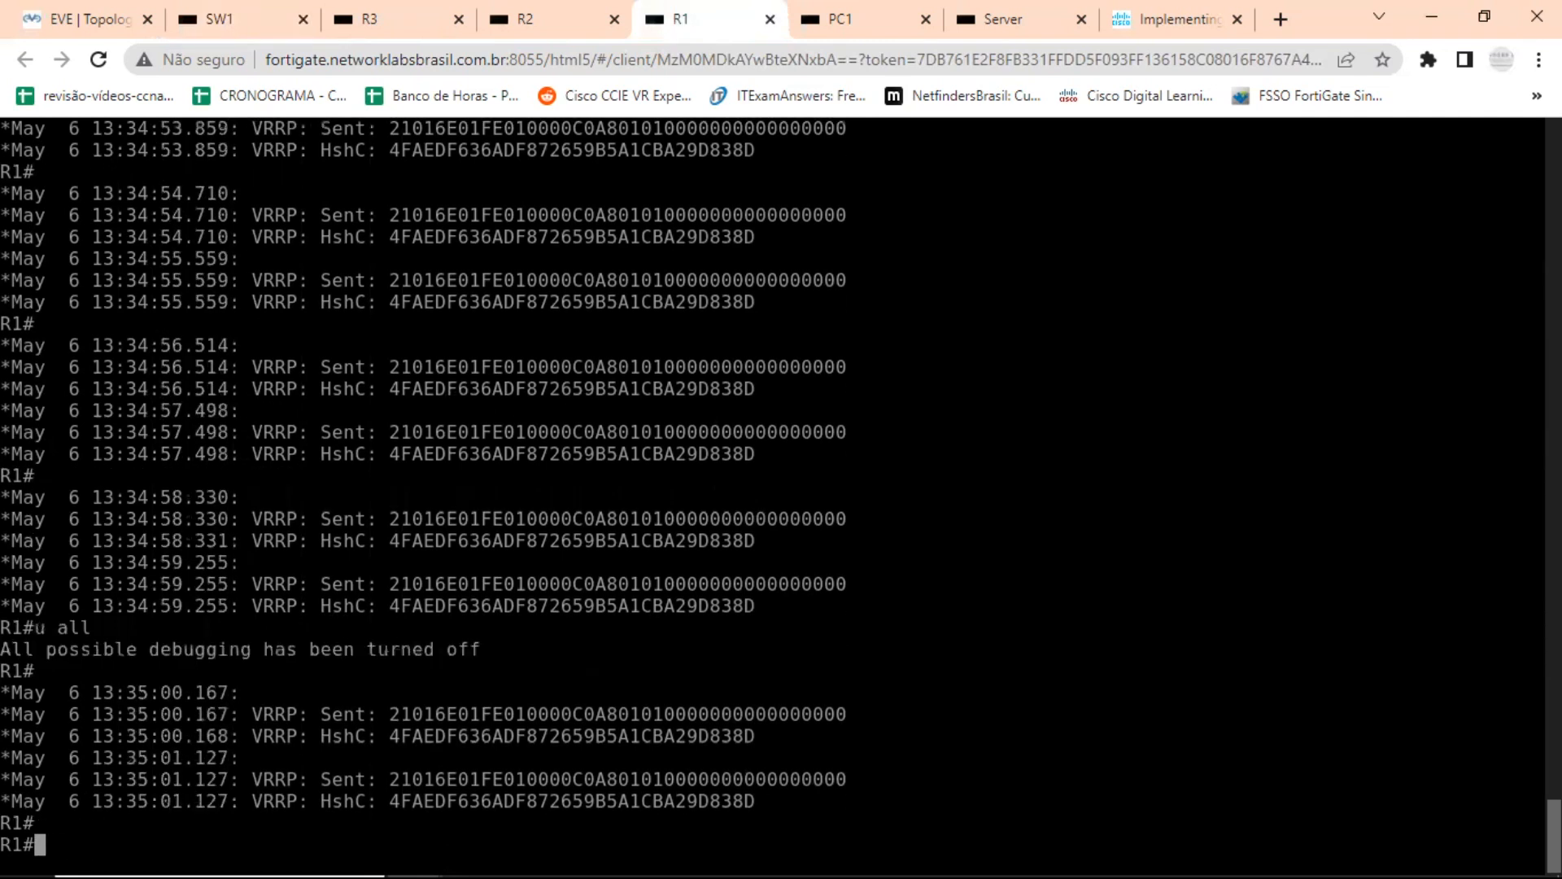
Check R1's VRRP state with sh vrrp brief and highlight the latest EIGRP neighbor change message.
{"action": "key", "text": "Up"}
{"action": "key", "text": "Up"}
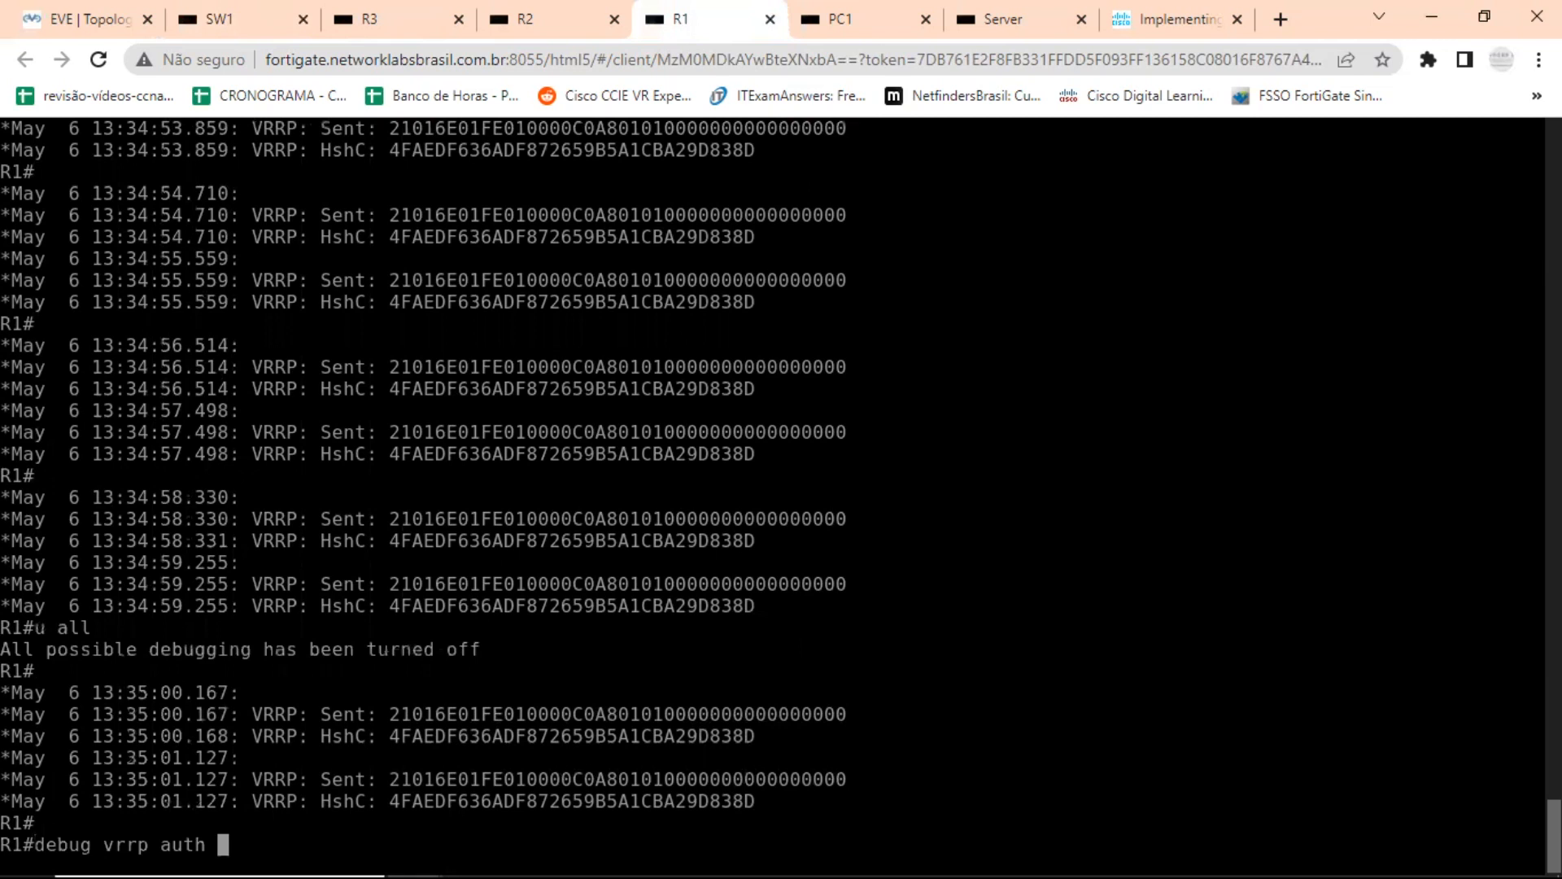
{"action": "key", "text": "Up"}
{"action": "key", "text": "Return"}
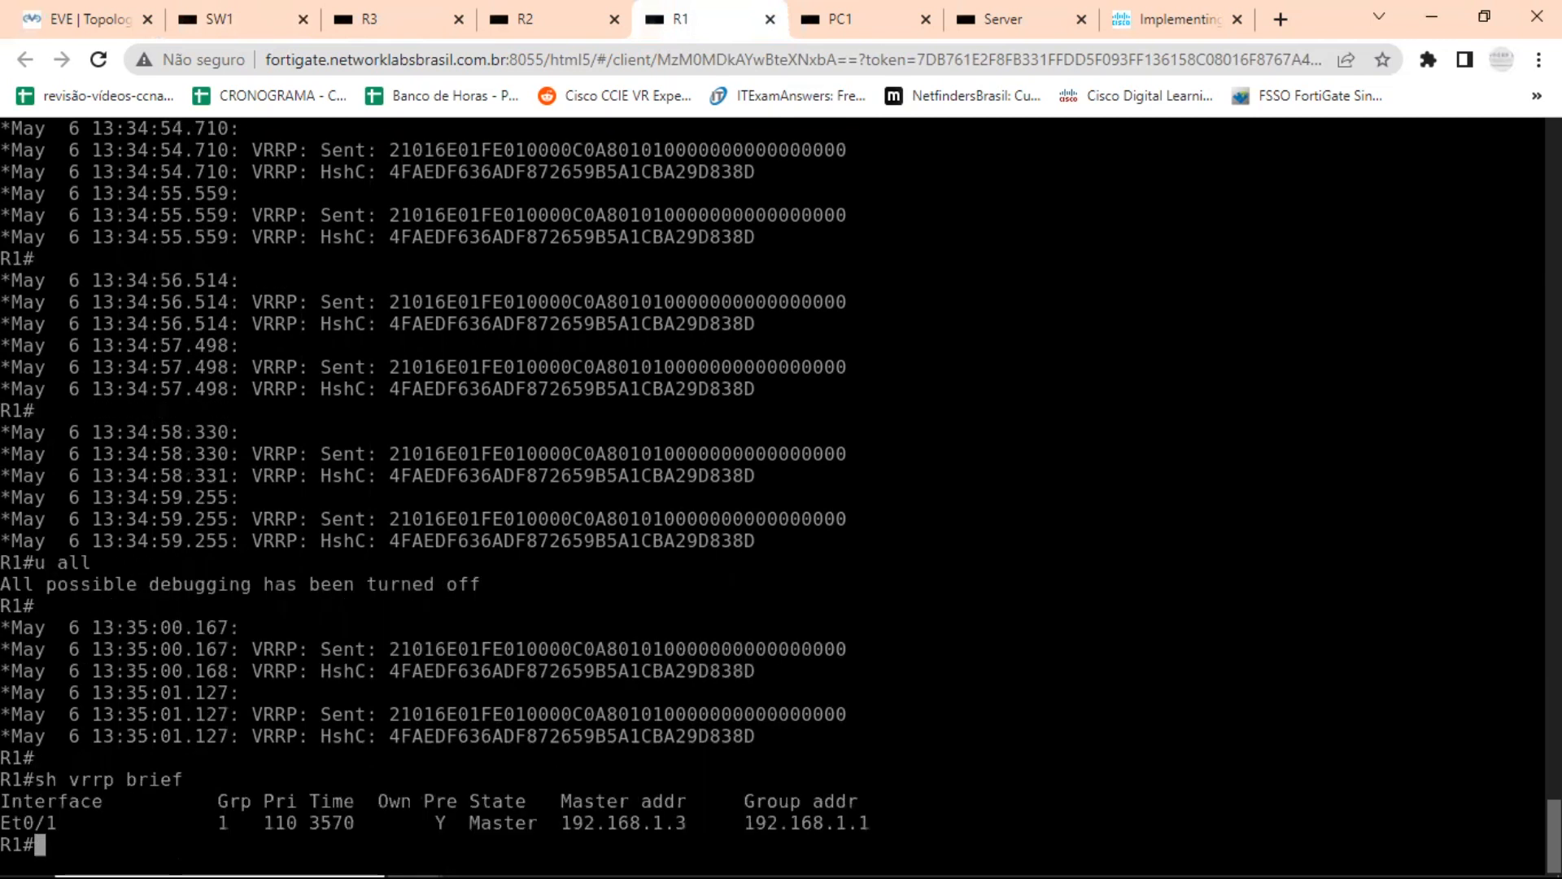
{"action": "key", "text": "Return"}
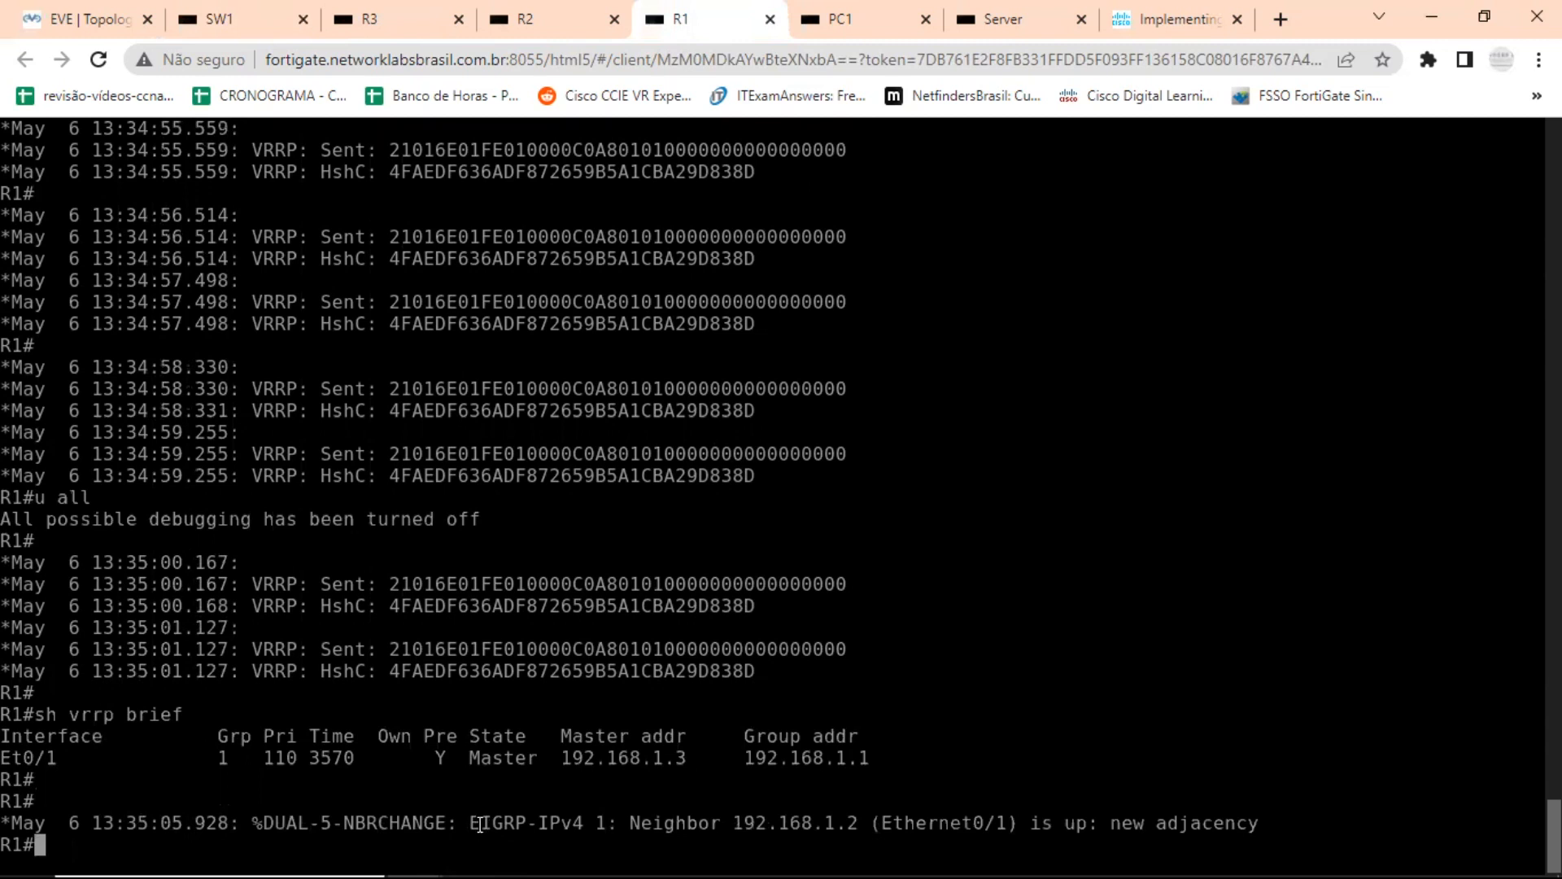
{"action": "left_click_drag", "start_coordinate": [367, 821], "coordinate": [1074, 826]}
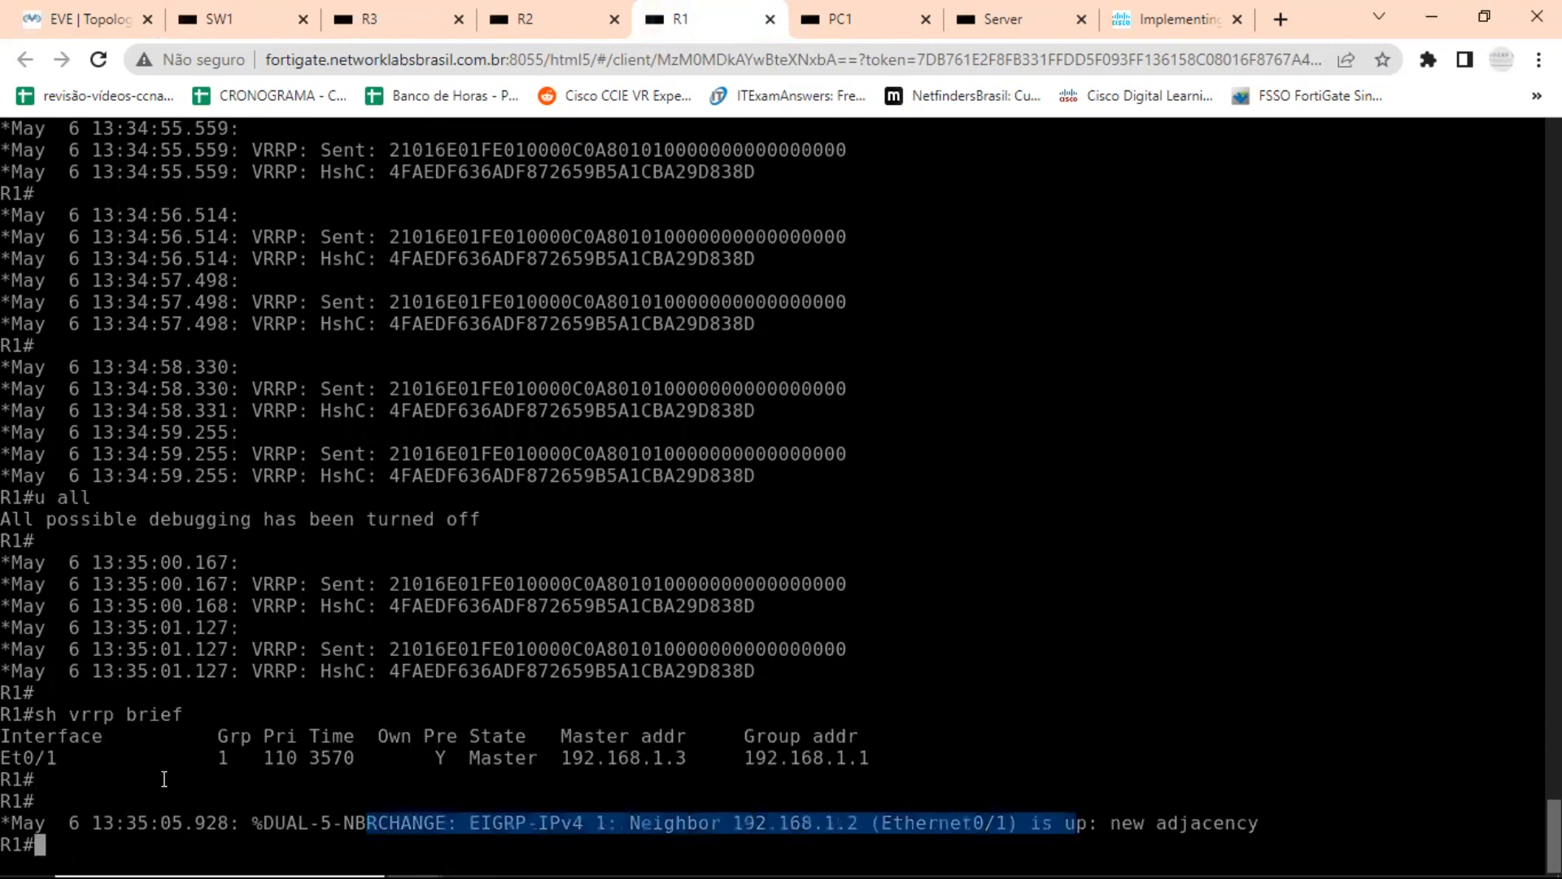
{"action": "key", "text": "Return"}
{"action": "key", "text": "Return"}
{"action": "key", "text": "Return"}
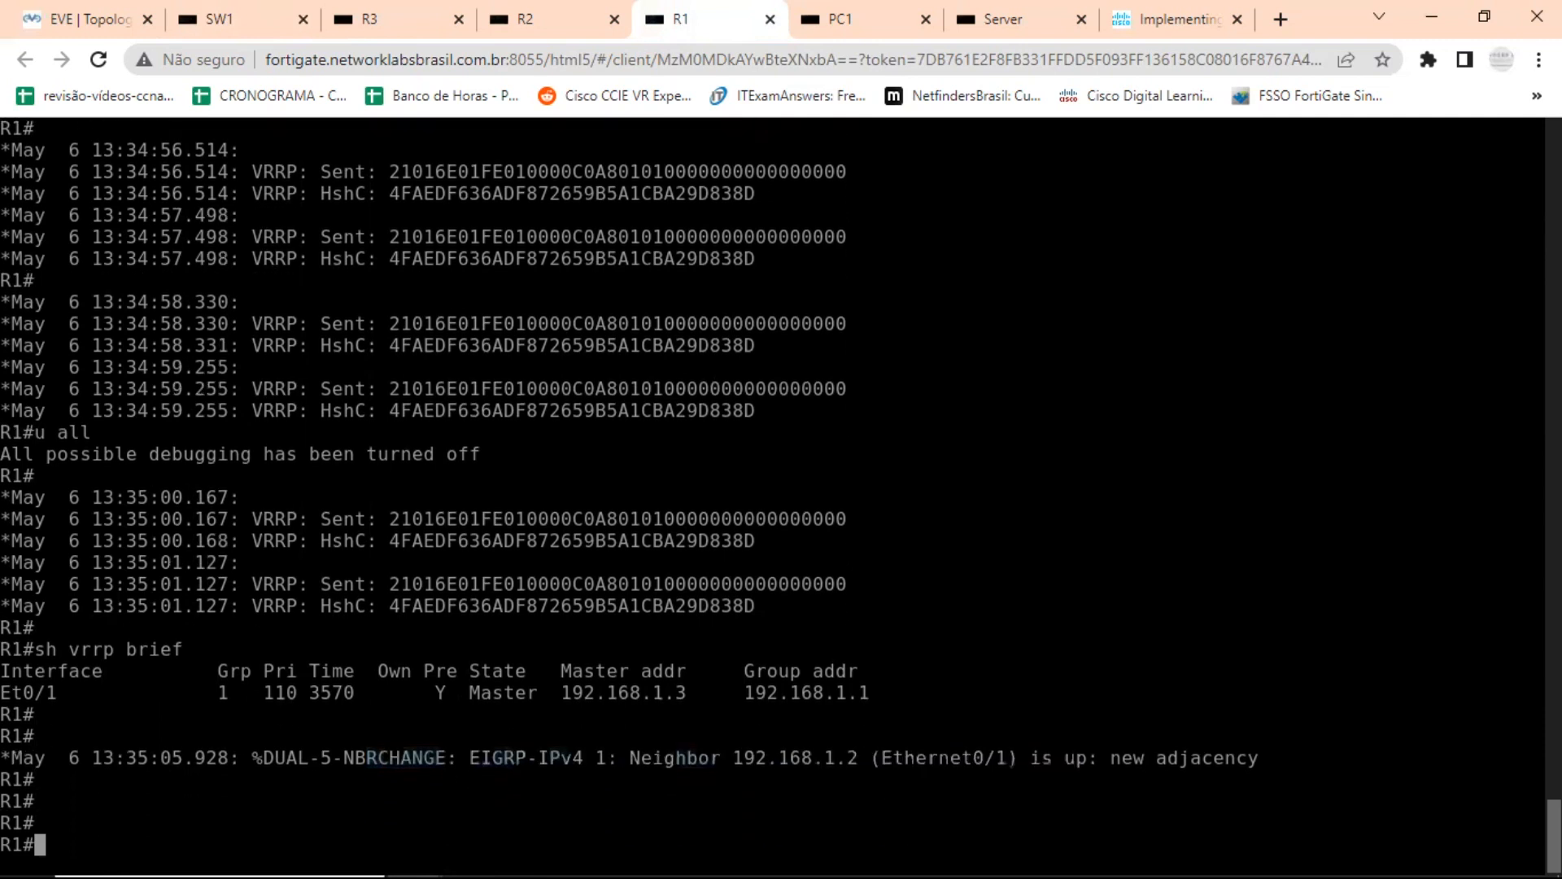
Run debug vrrp auth on R1 again to observe the advertisements, and stop all debugging.
{"action": "key", "text": "Up"}
{"action": "key", "text": "Up"}
{"action": "key", "text": "Up"}
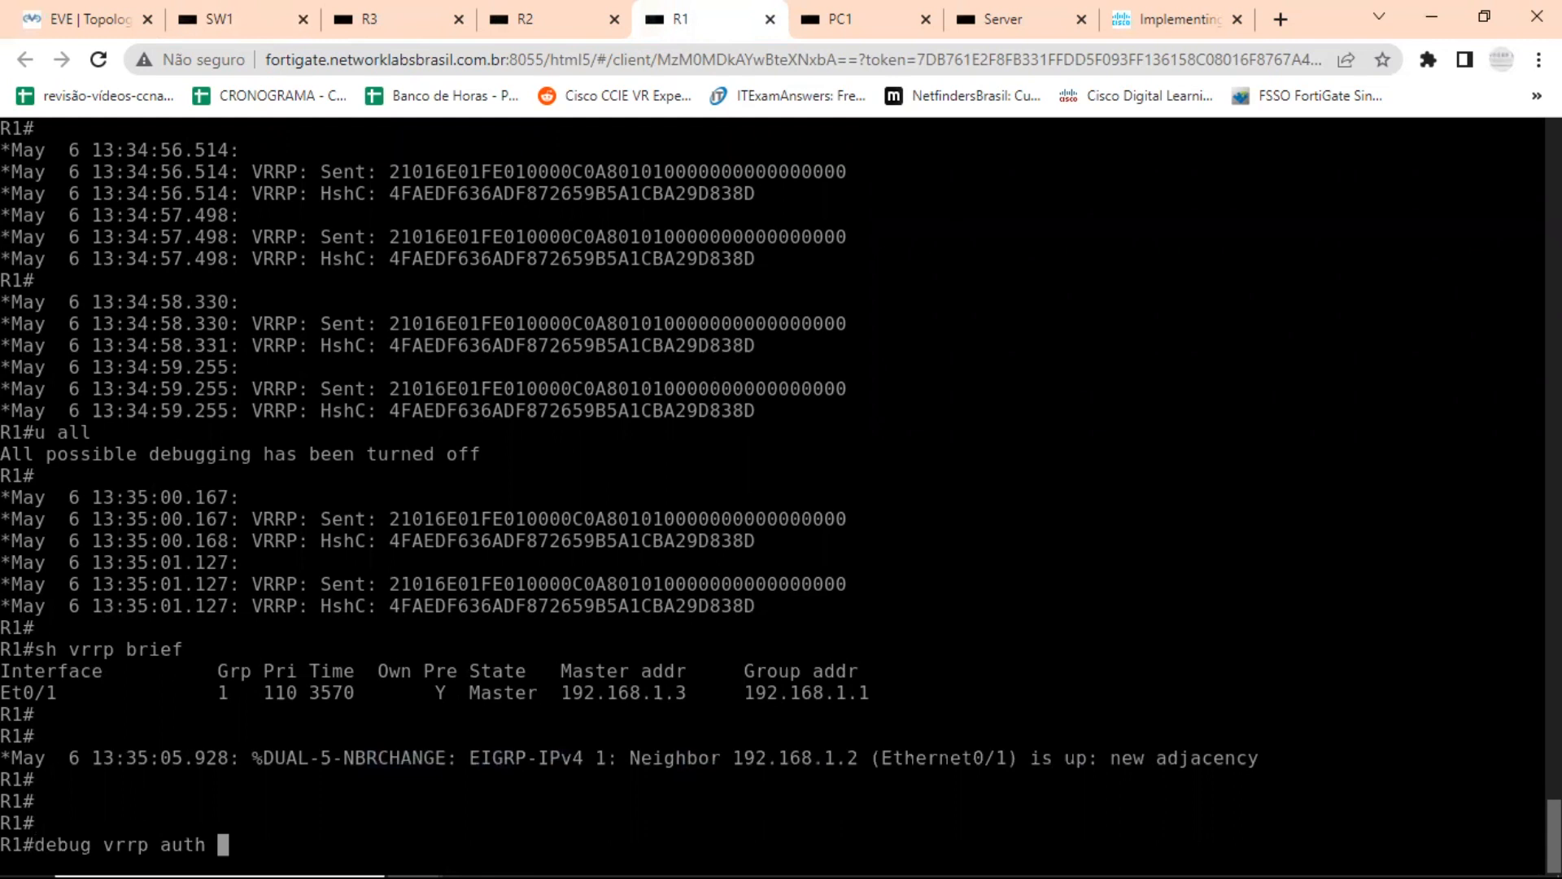
{"action": "key", "text": "Return"}
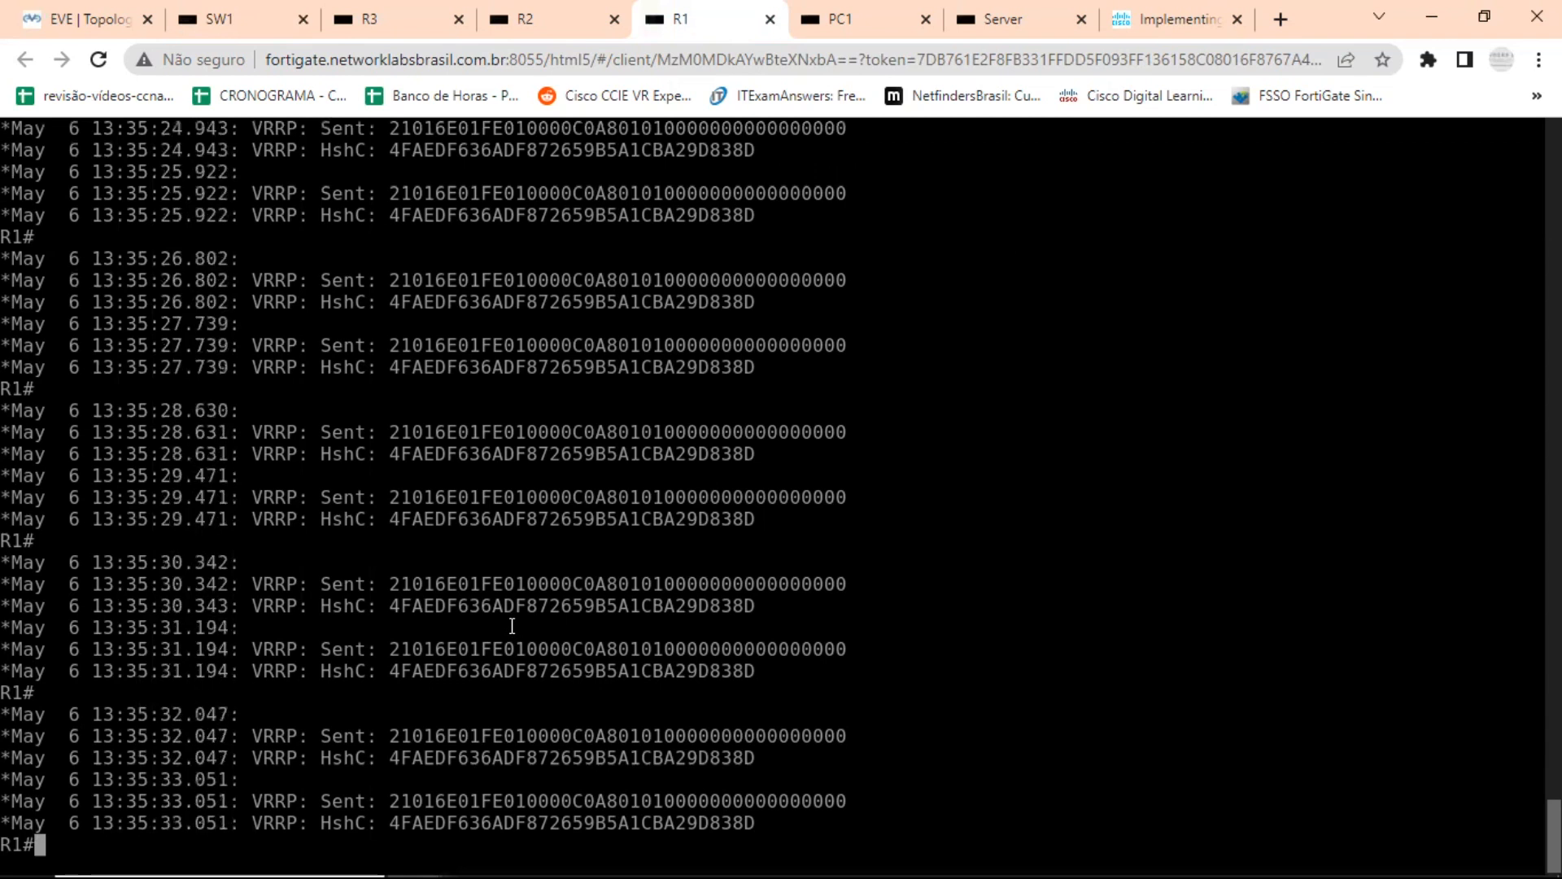
{"action": "type", "text": "u all"}
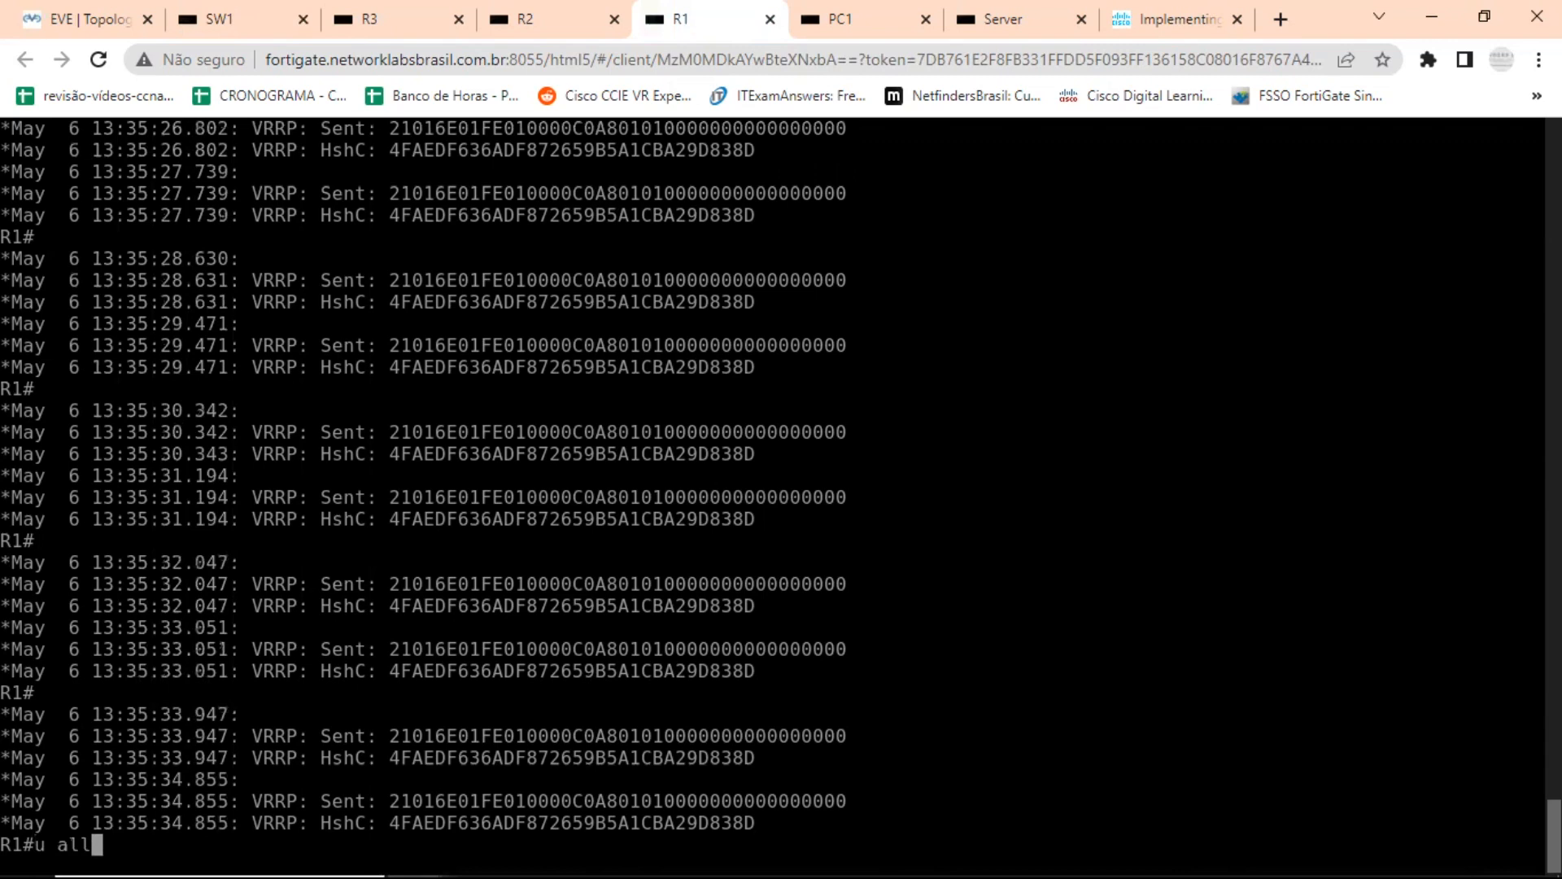
{"action": "key", "text": "Return"}
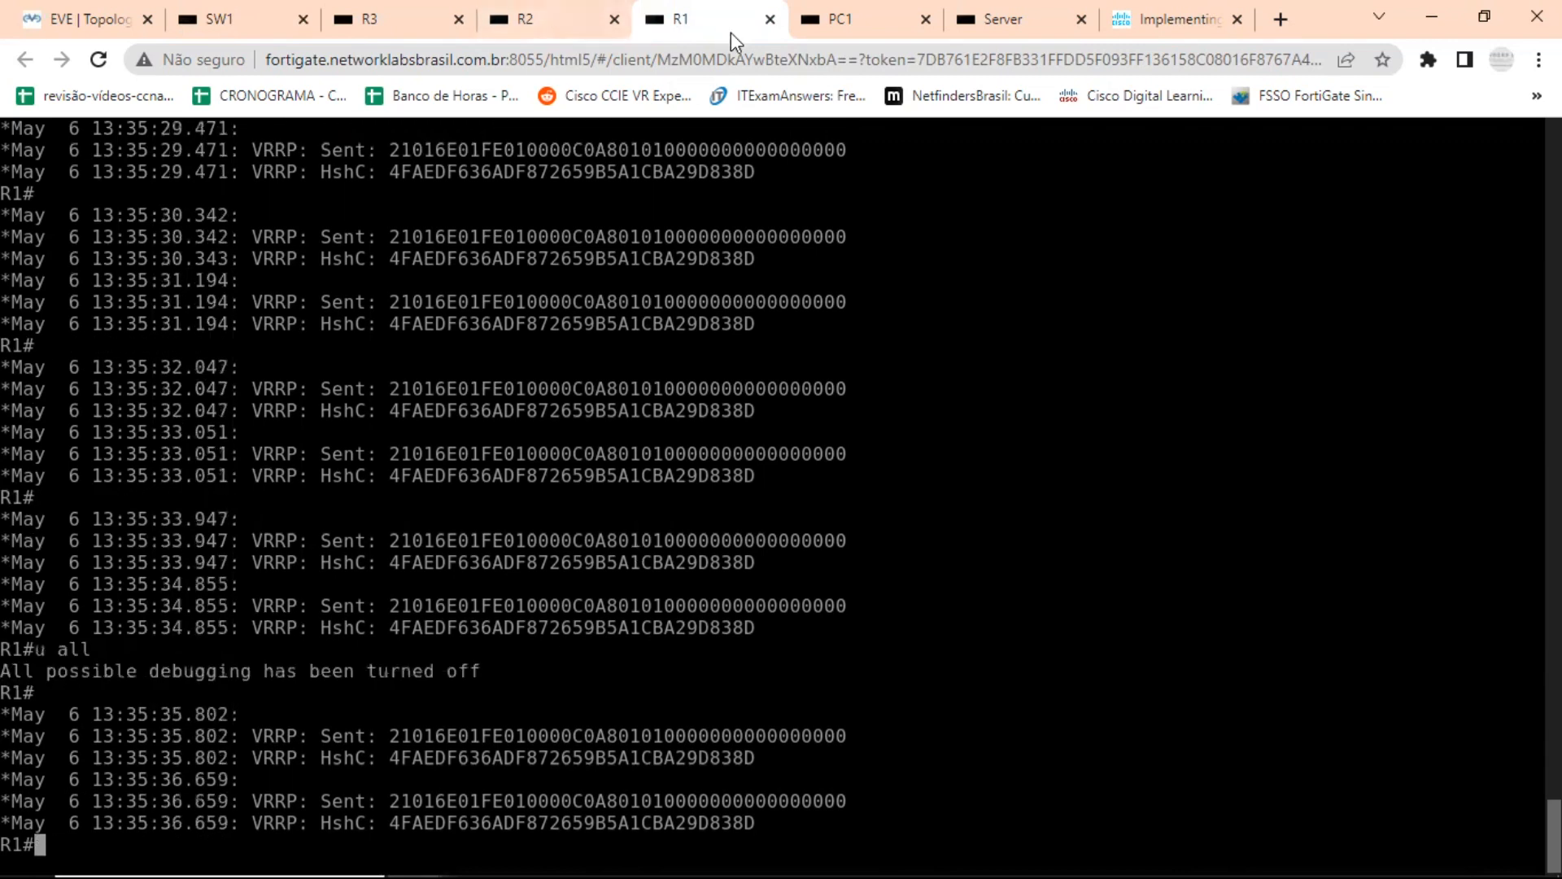
Switch to R2's console and highlight the state transition in the latest VRRP state-change message for Et0/1 group 1.
{"action": "left_click", "coordinate": [529, 24]}
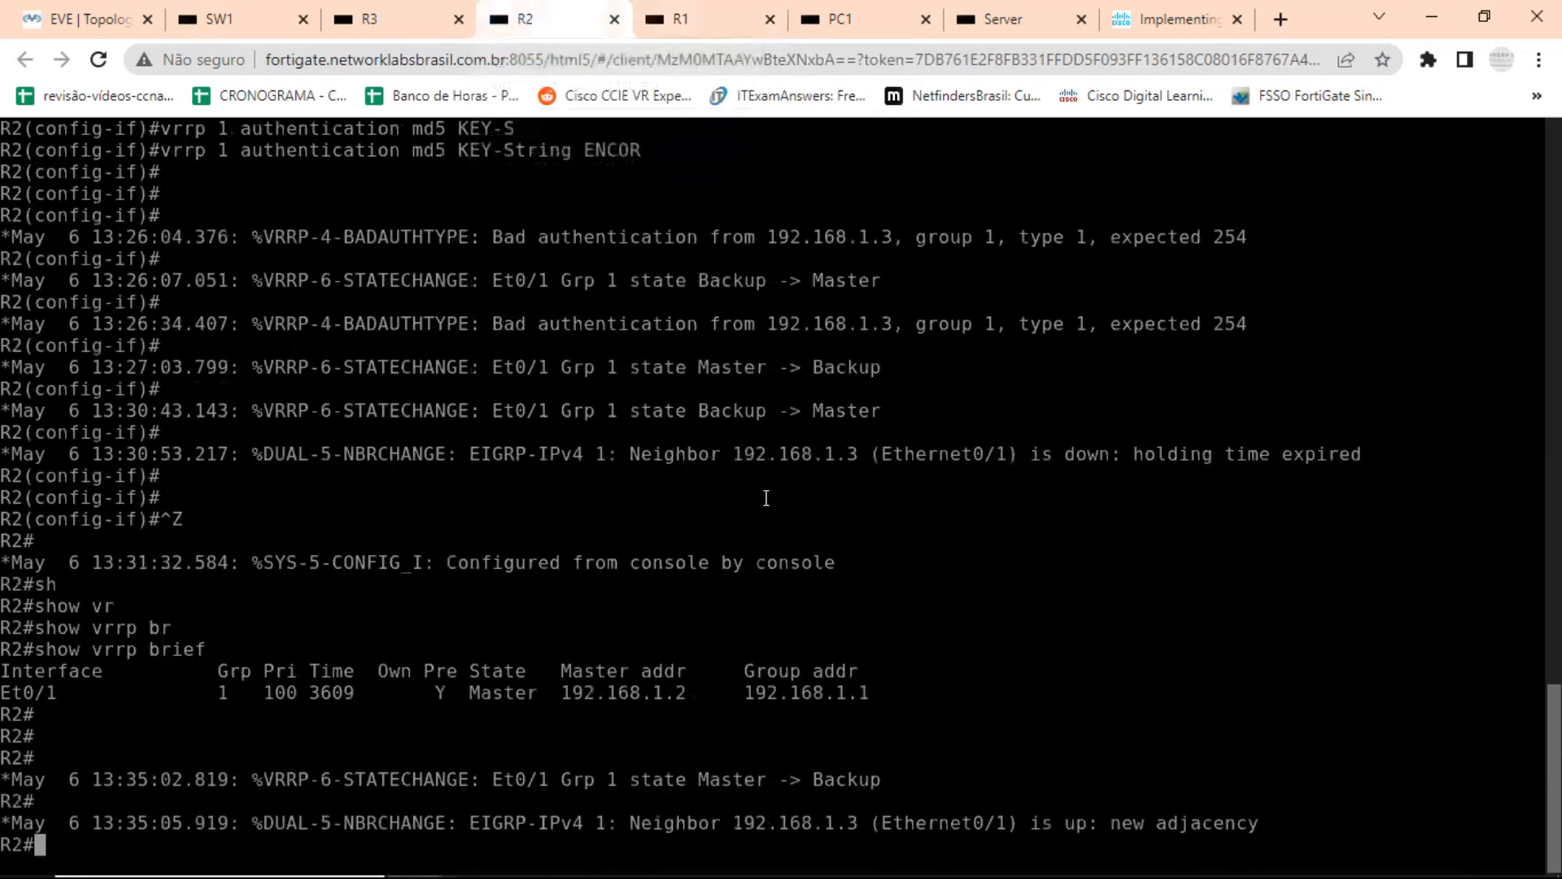
{"action": "key", "text": "Return"}
{"action": "key", "text": "Return"}
{"action": "key", "text": "Return"}
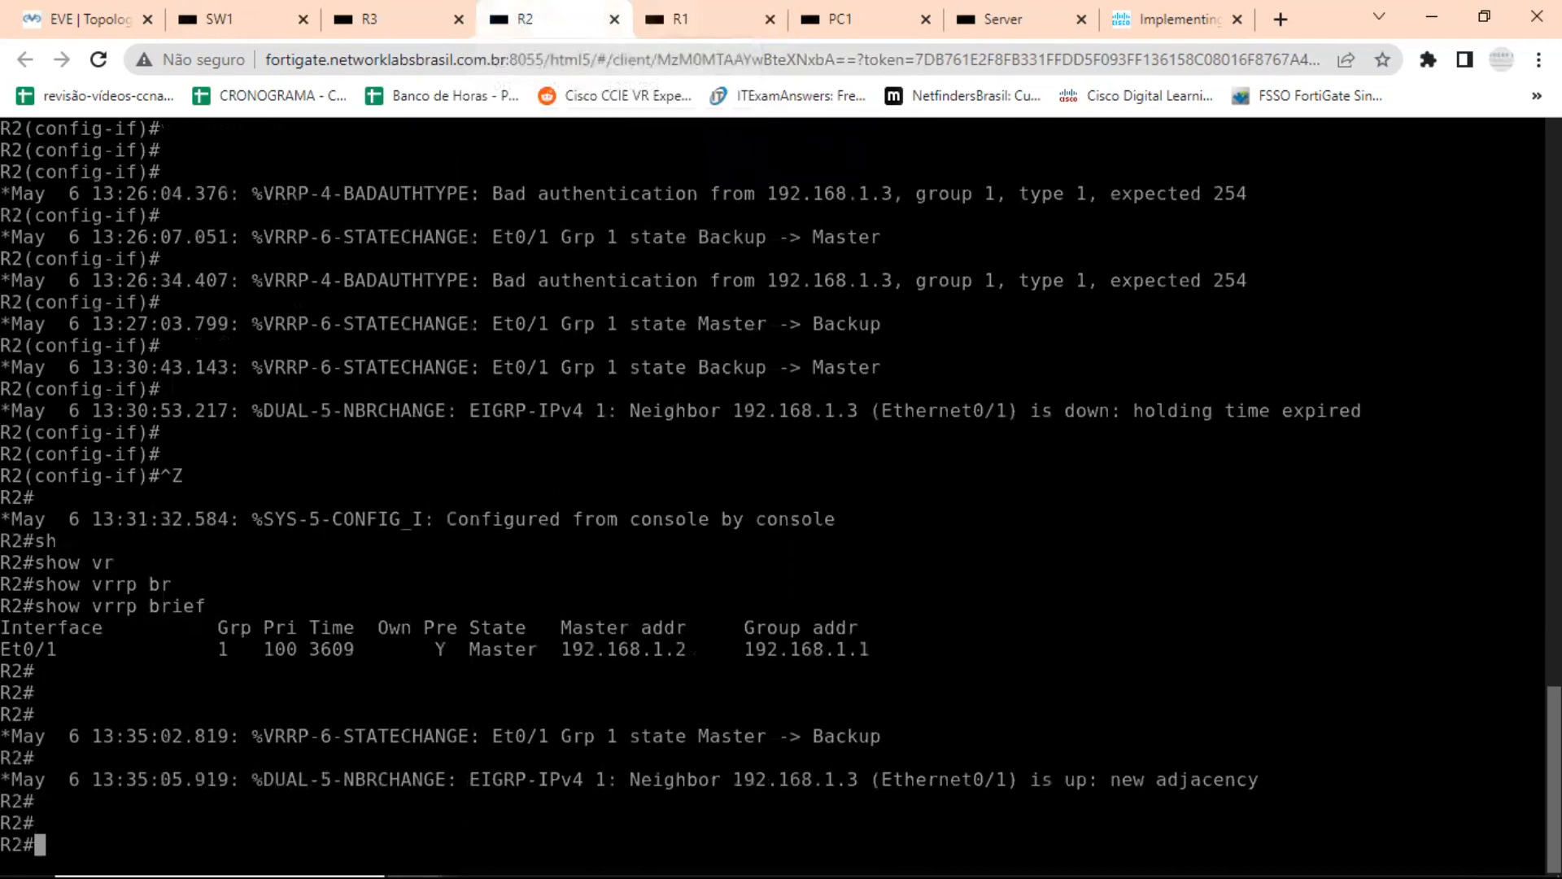
{"action": "left_click_drag", "start_coordinate": [687, 716], "coordinate": [887, 706]}
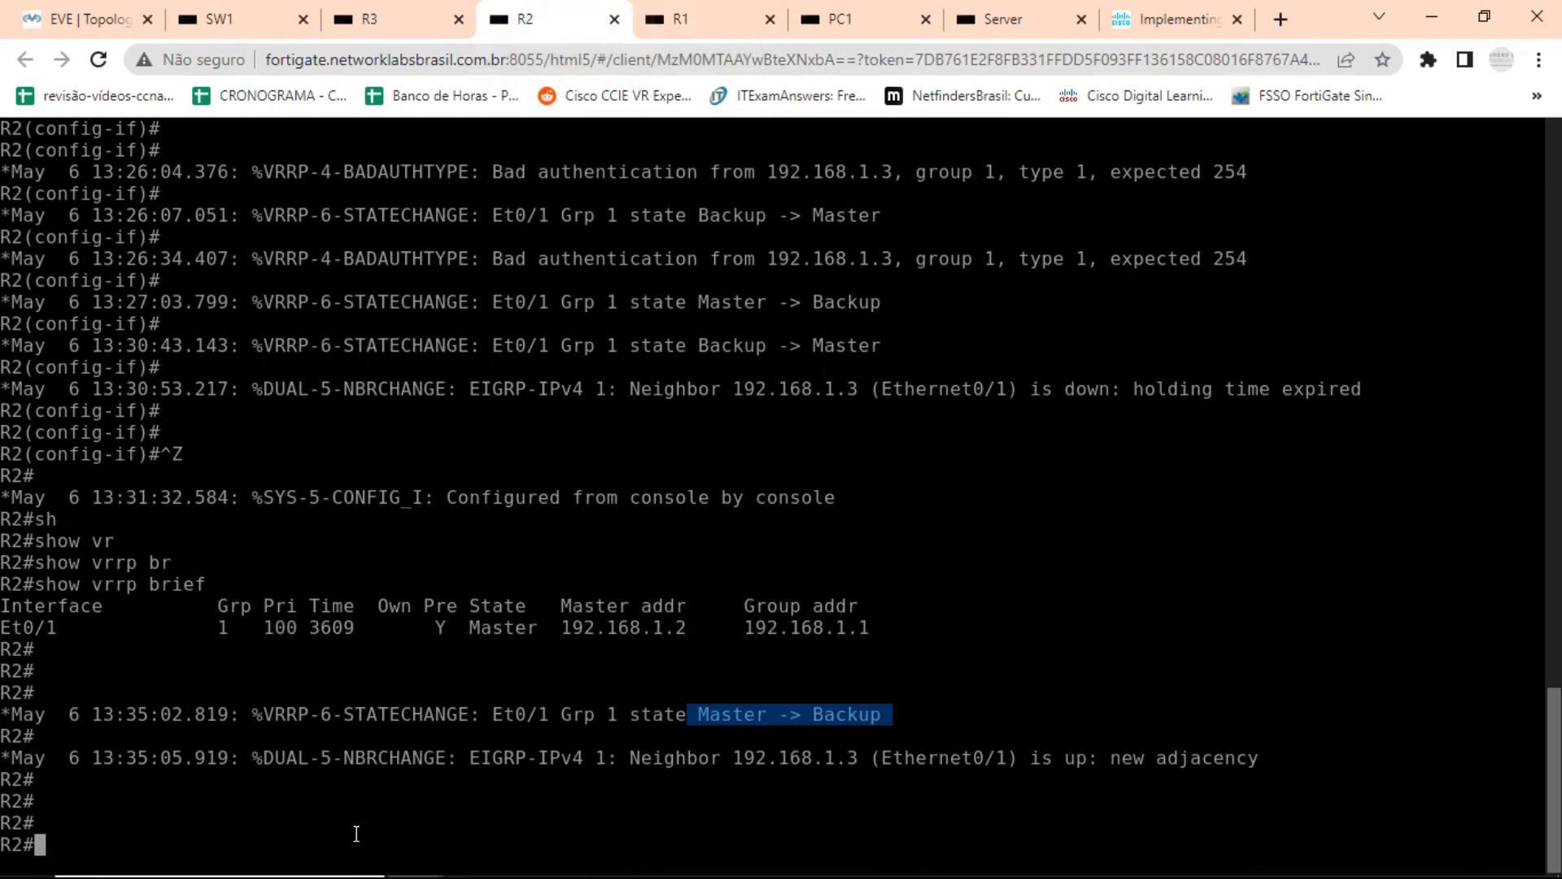
Check R2's current VRRP role with show vrrp brief and point out the state value for group 1.
{"action": "key", "text": "Up"}
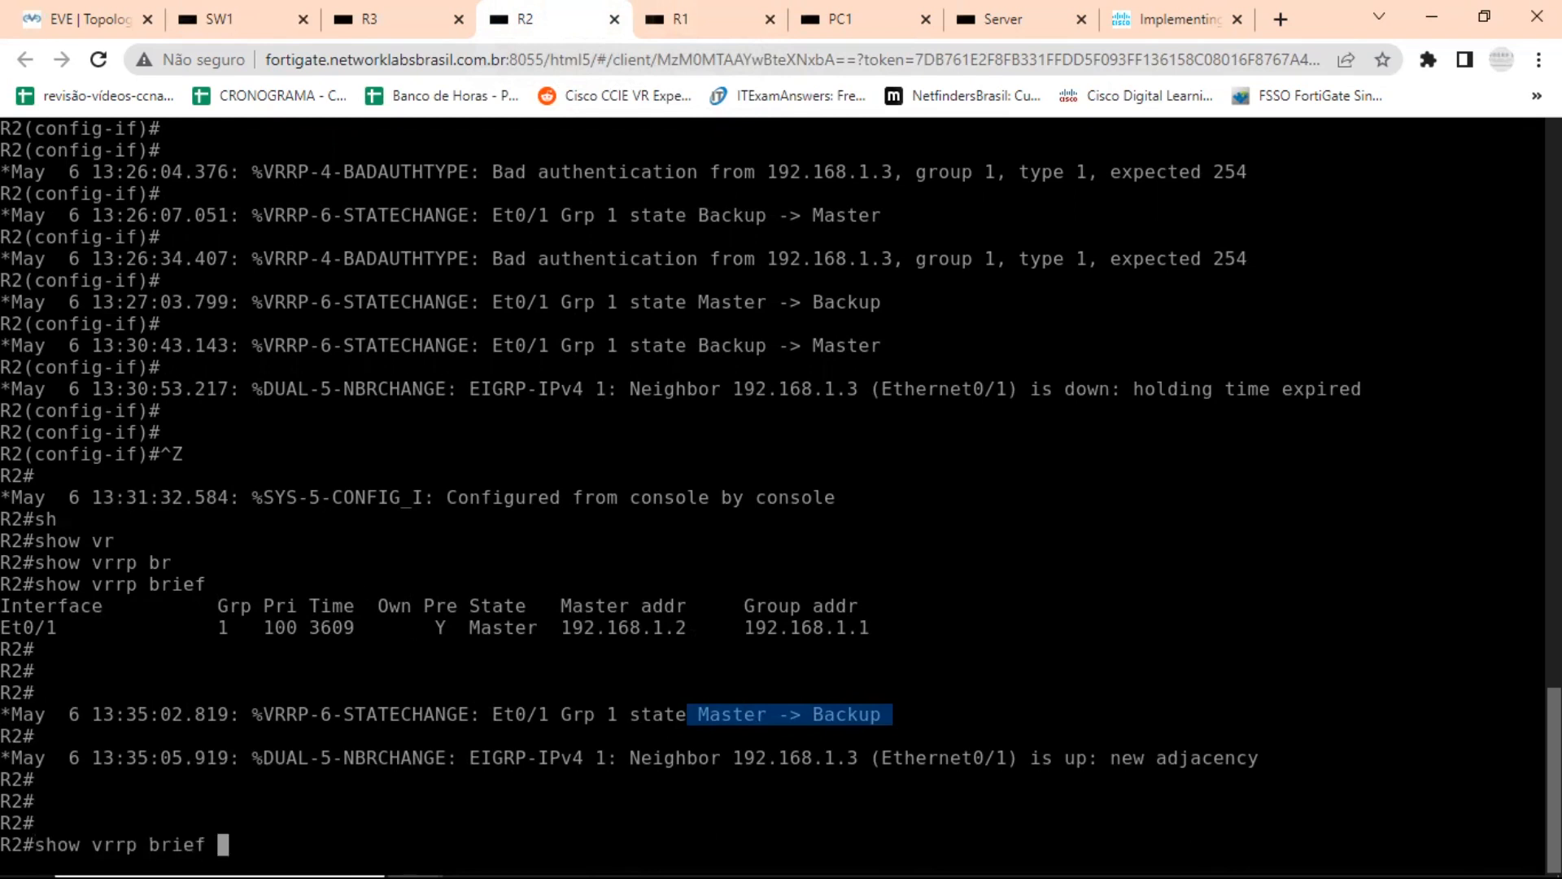
{"action": "key", "text": "Return"}
{"action": "key", "text": "Return"}
{"action": "key", "text": "Return"}
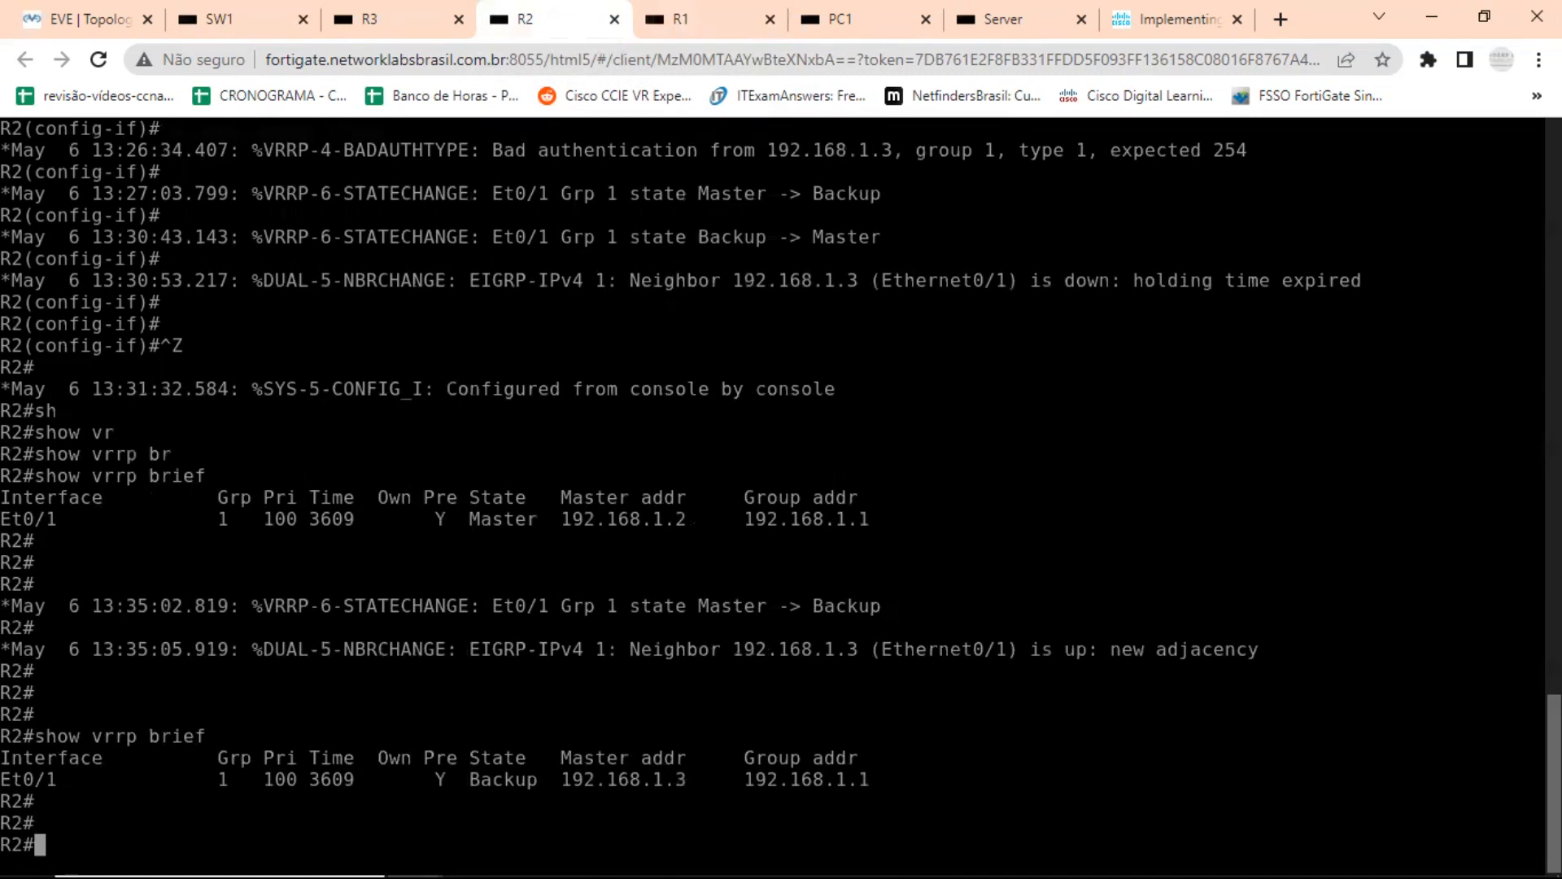
{"action": "left_click_drag", "start_coordinate": [505, 782], "coordinate": [503, 781]}
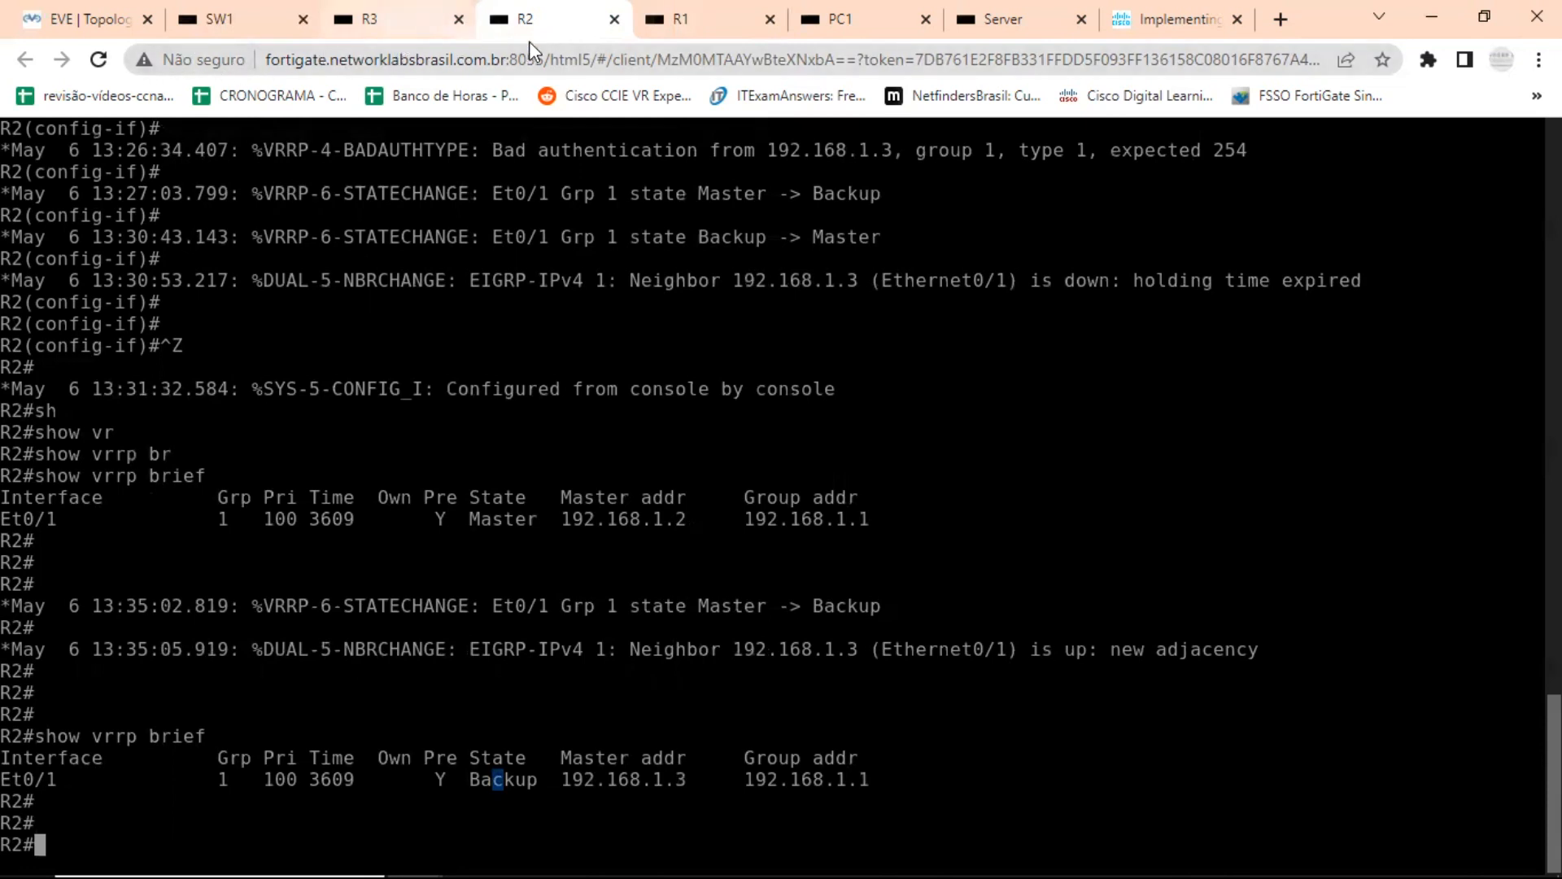
Open PC1's console from the EVE-NG topology and start a continuous ping to the server at 192.168.4.22 with the -t option.
{"action": "left_click", "coordinate": [101, 19]}
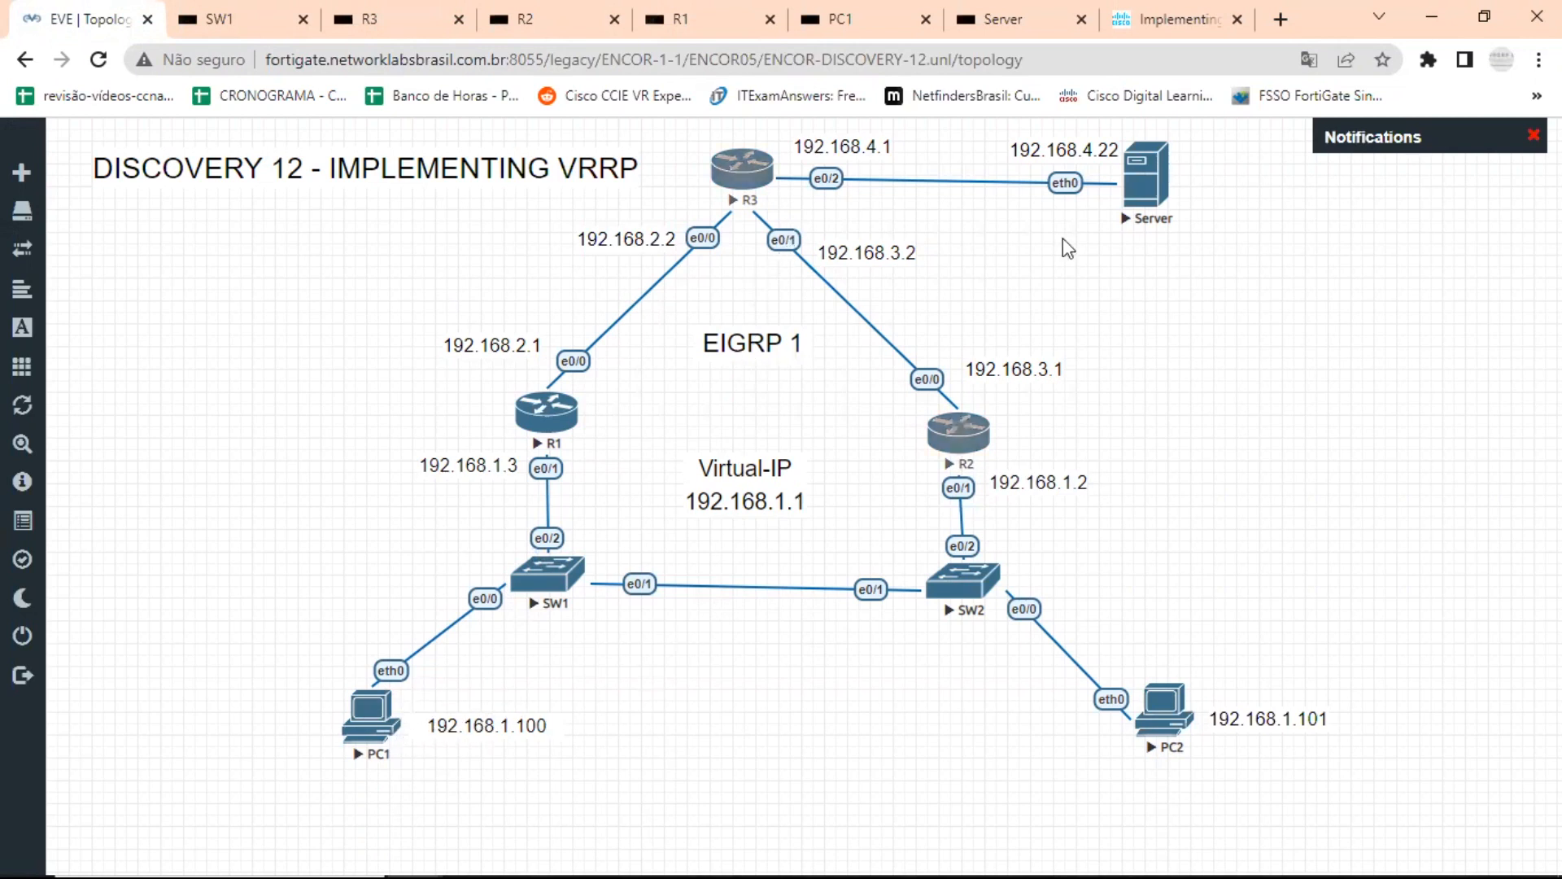
{"action": "left_click", "coordinate": [376, 718]}
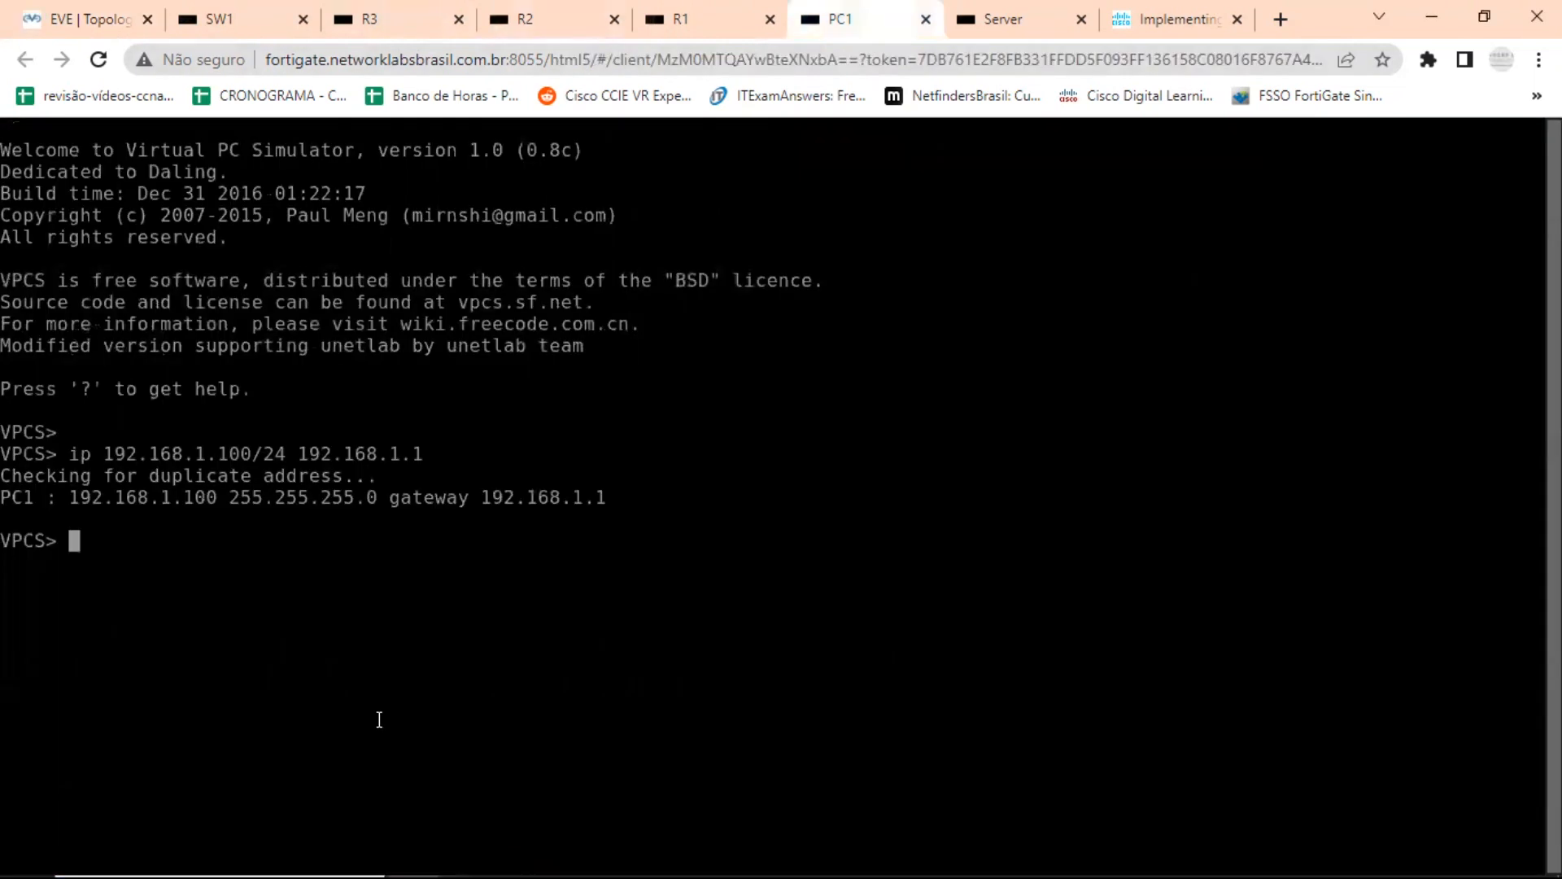
{"action": "type", "text": "ping 192.16"}
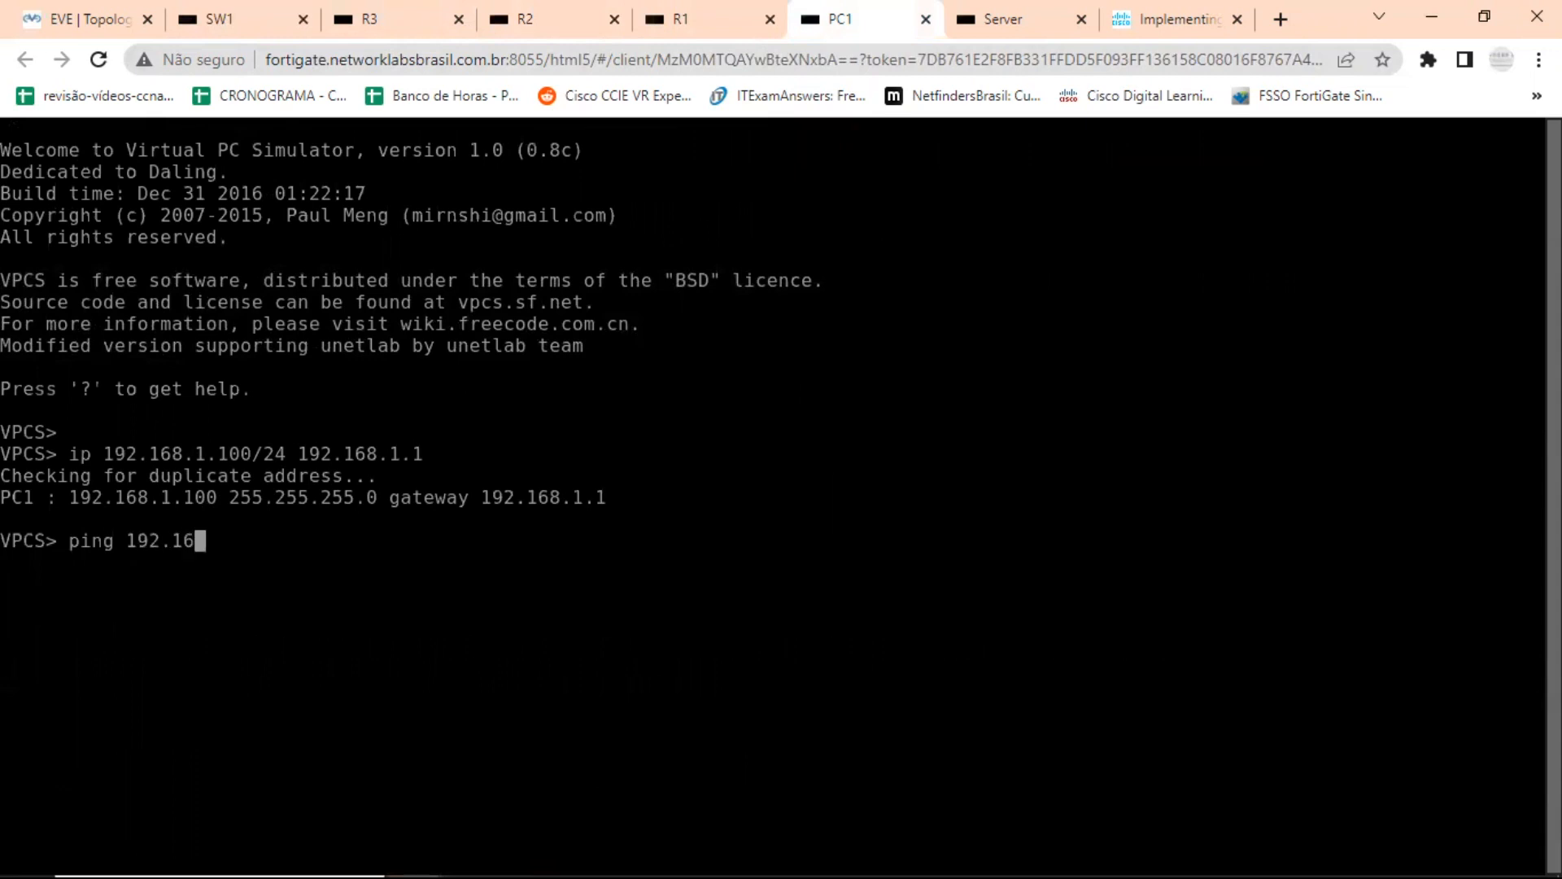
{"action": "type", "text": "8.4.22"}
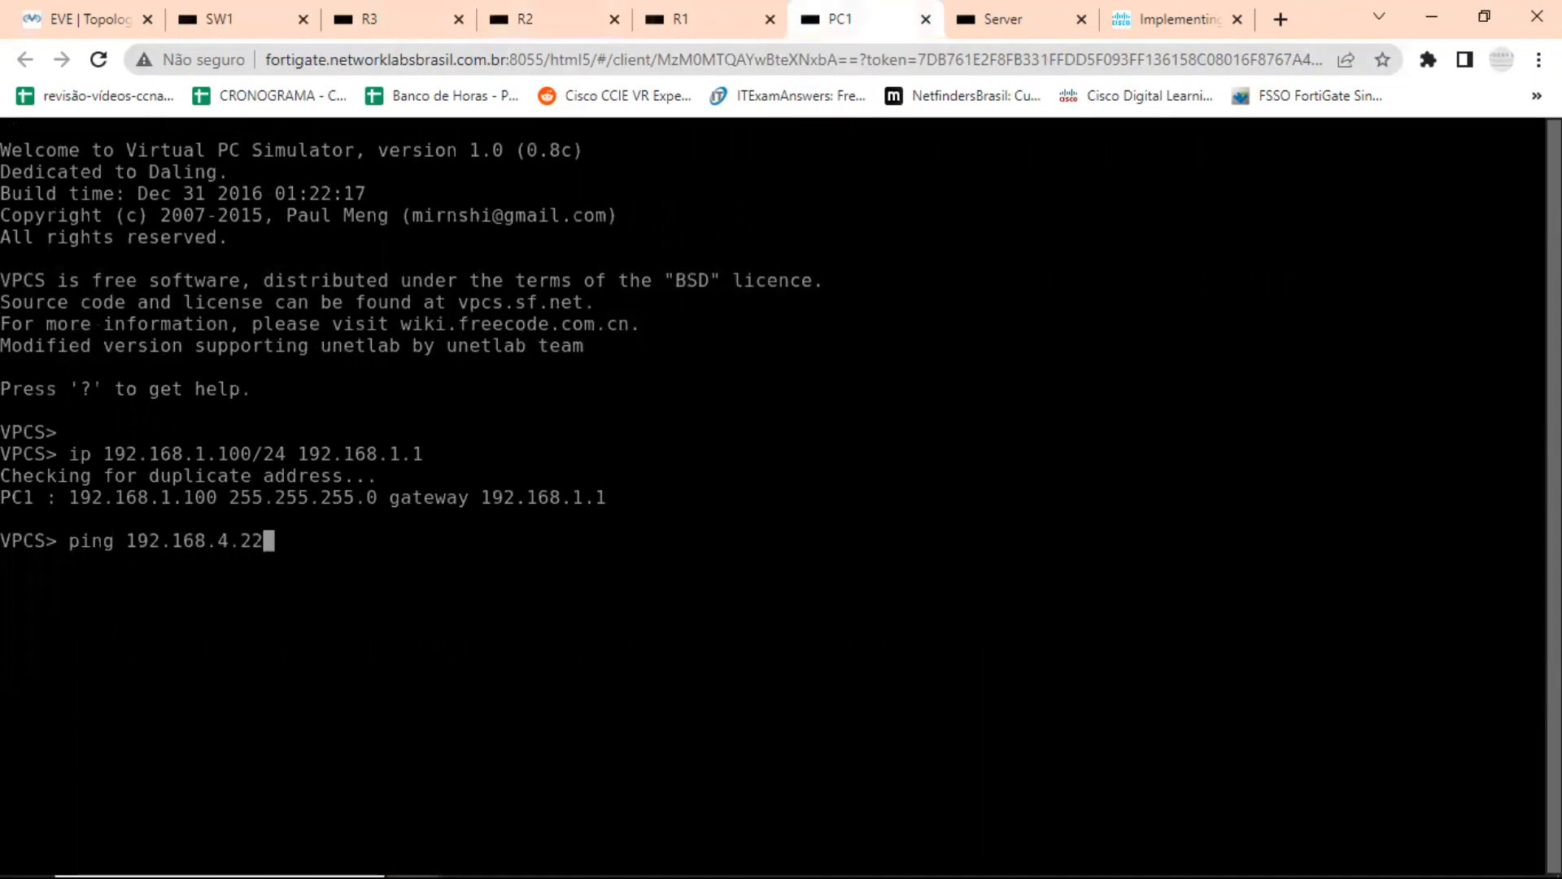
{"action": "type", "text": " -t"}
{"action": "key", "text": "Return"}
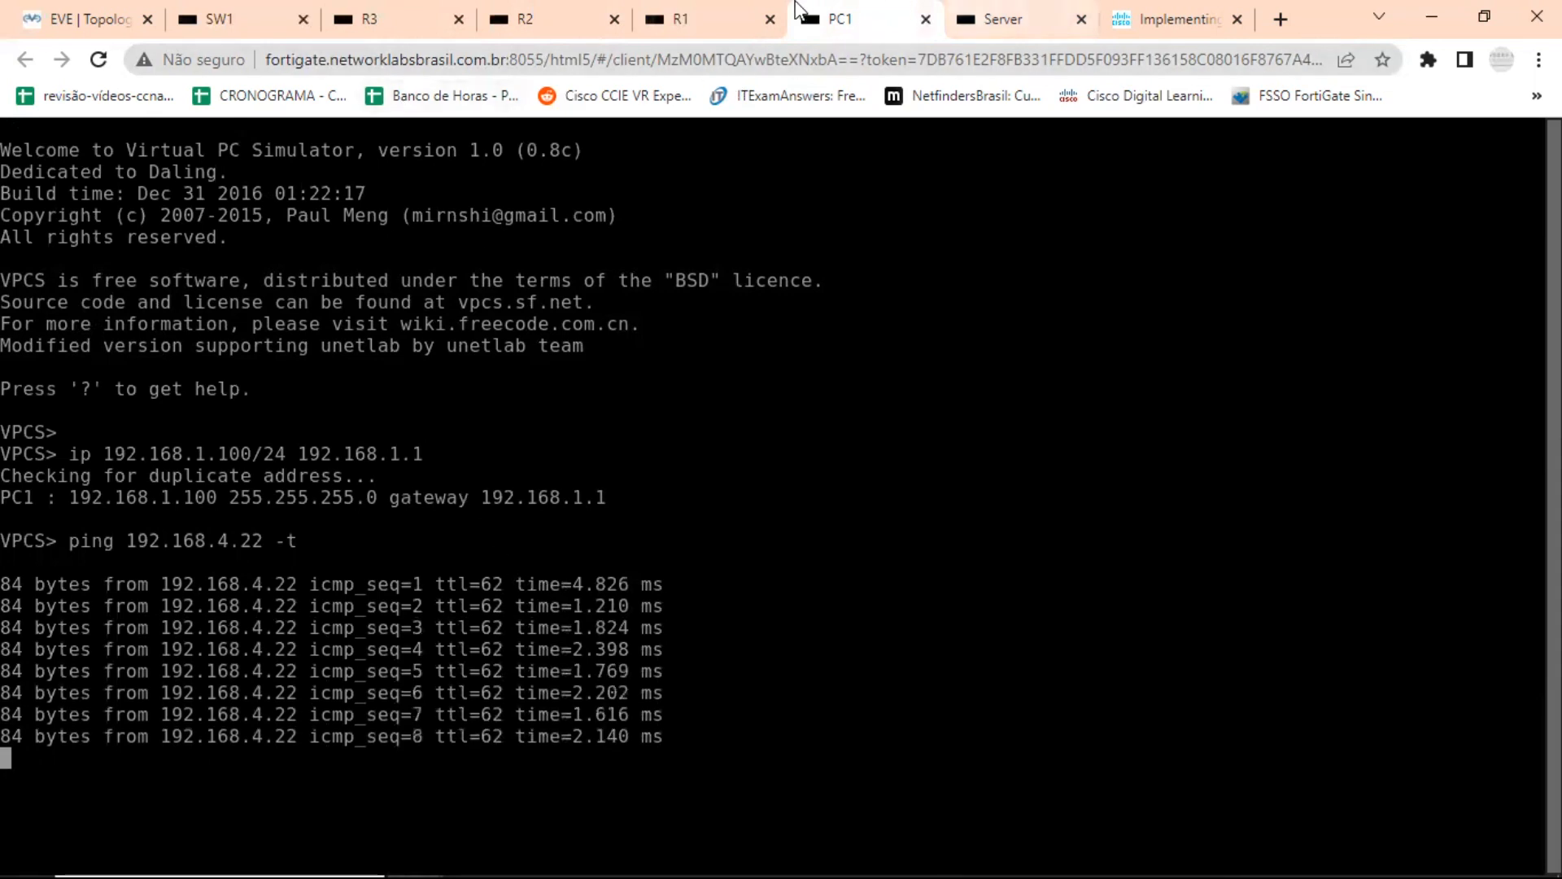
Open PC2's console from the topology and start a continuous ping to the server at 192.168.4.22 with the -t option.
{"action": "left_click", "coordinate": [125, 13]}
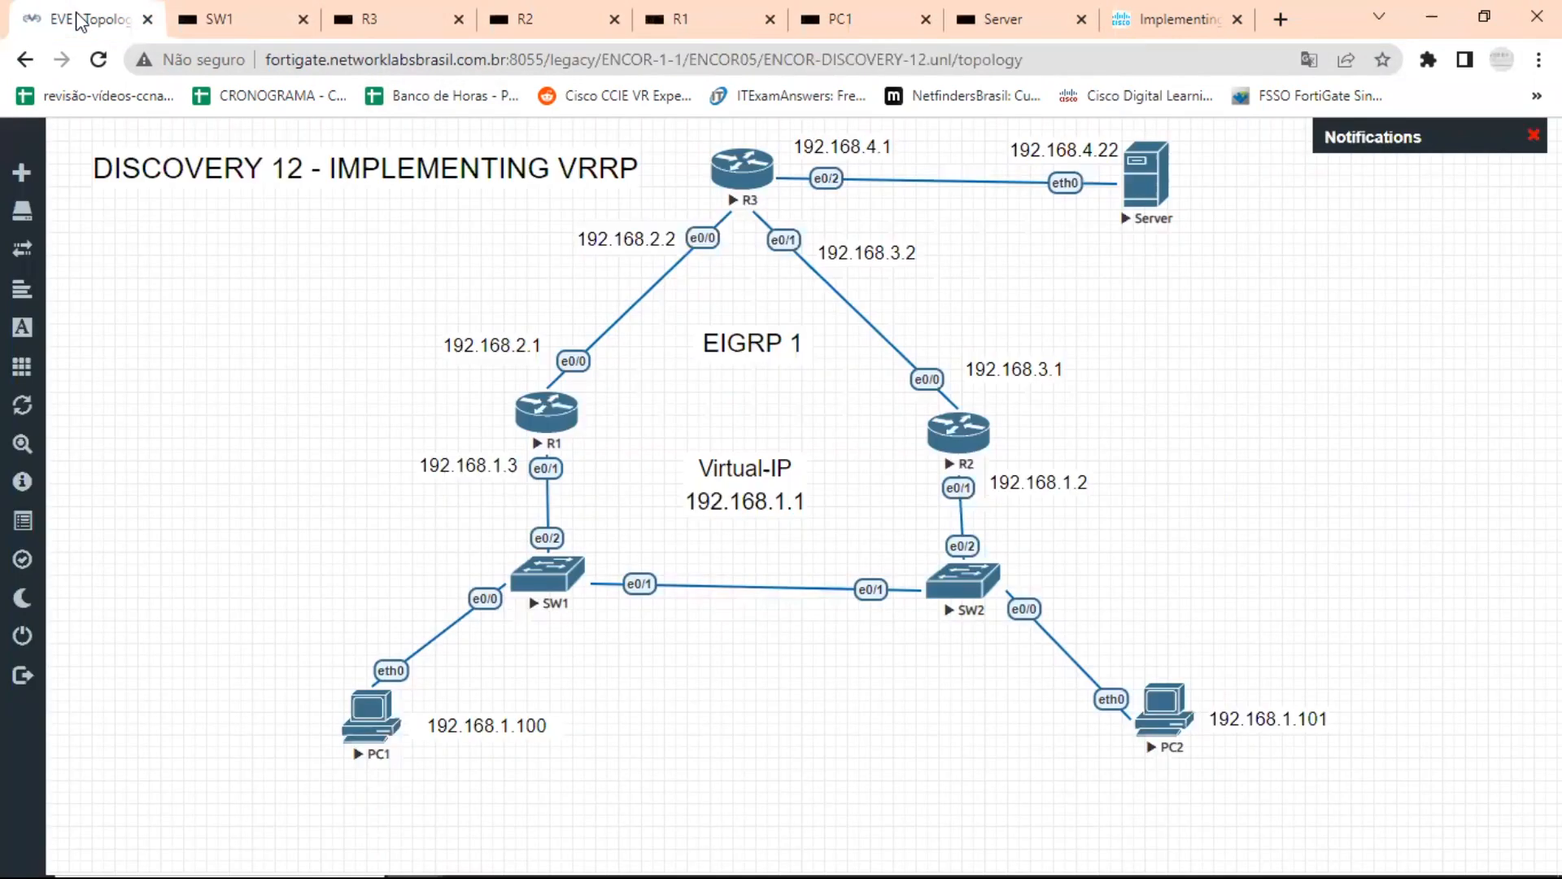
{"action": "left_click", "coordinate": [1169, 719]}
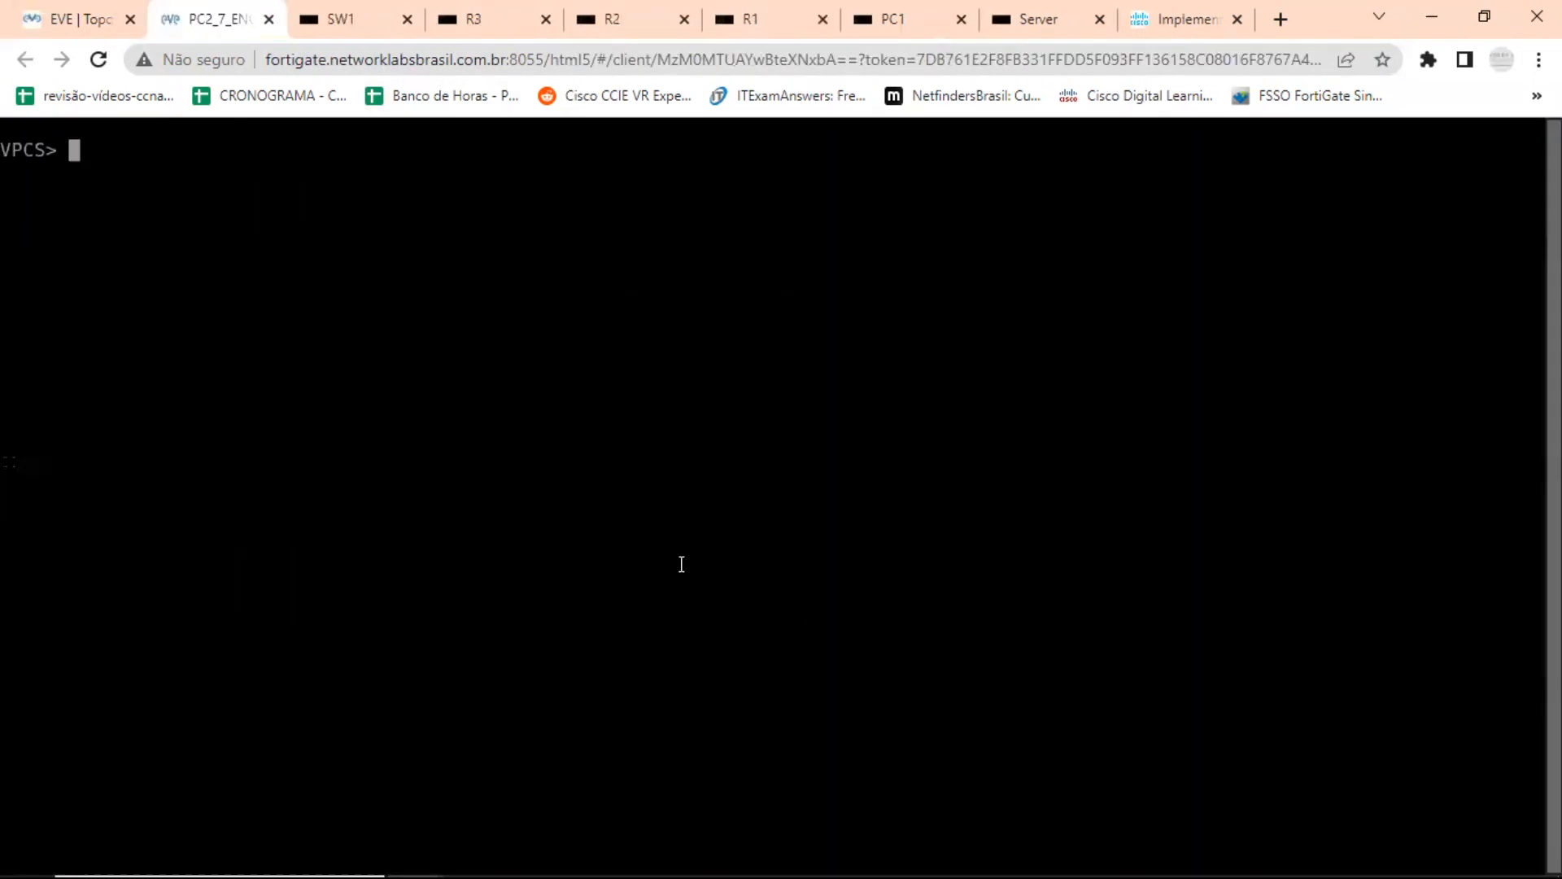
{"action": "key", "text": "Return"}
{"action": "key", "text": "Return"}
{"action": "type", "text": "ping "}
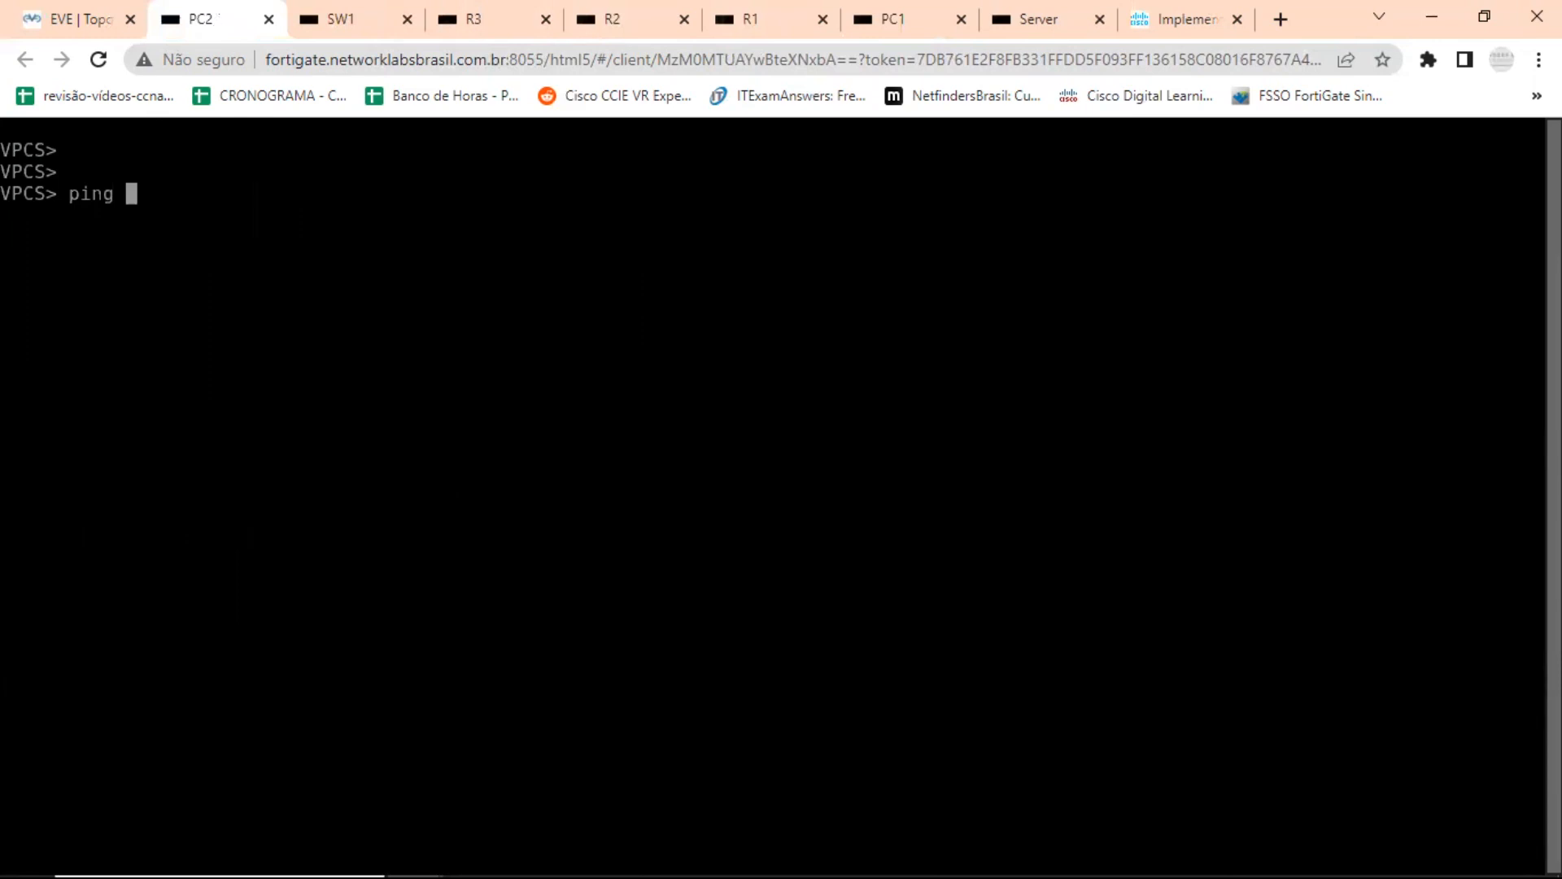
{"action": "type", "text": "192.168."}
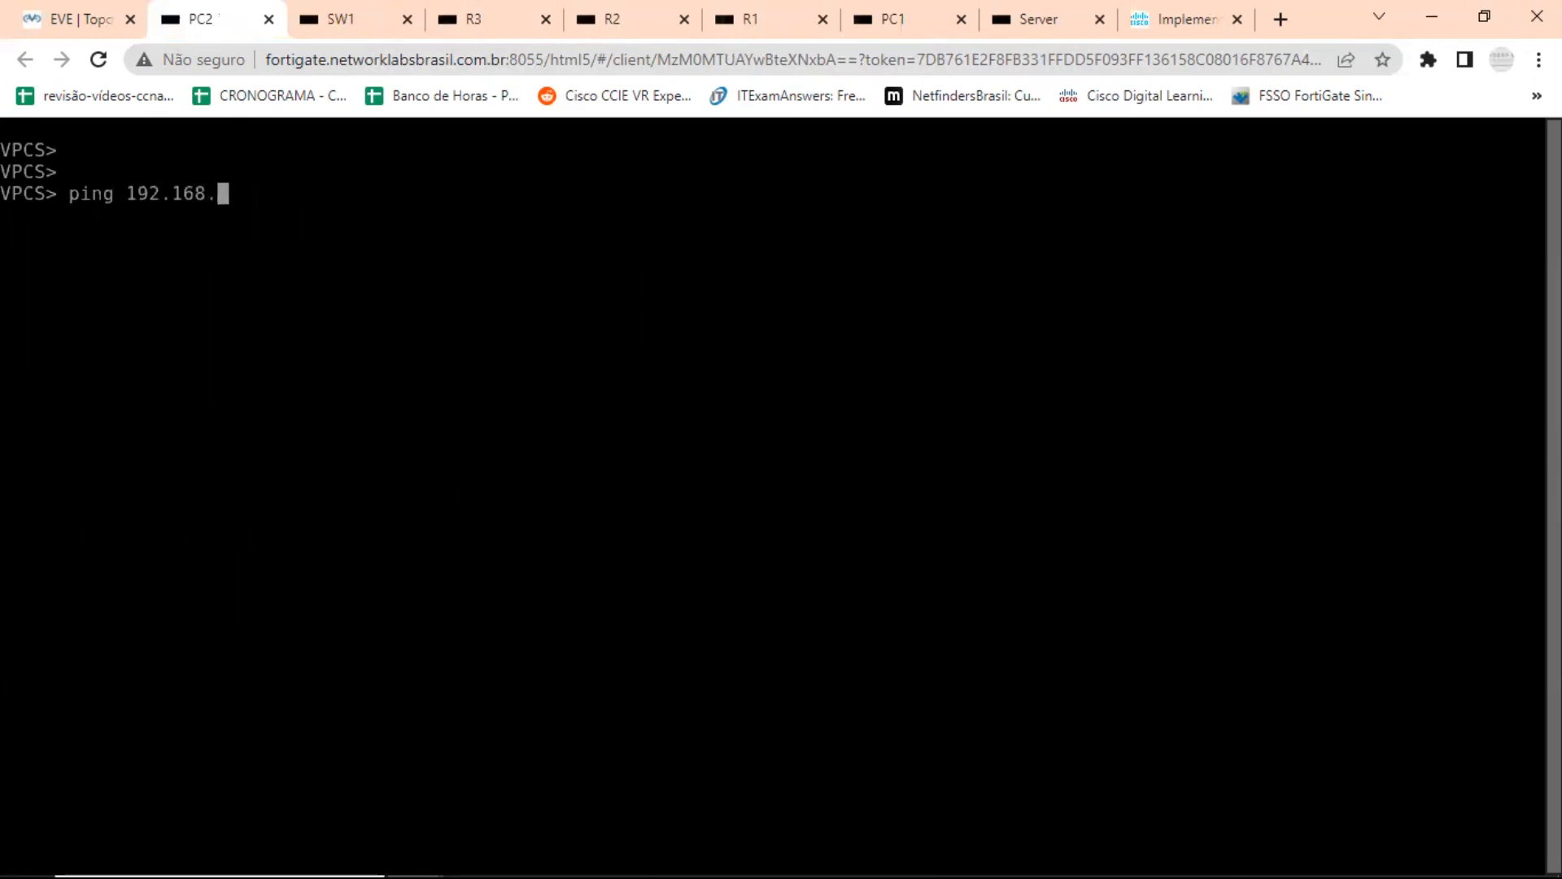
{"action": "type", "text": "4.22 -t"}
{"action": "key", "text": "Return"}
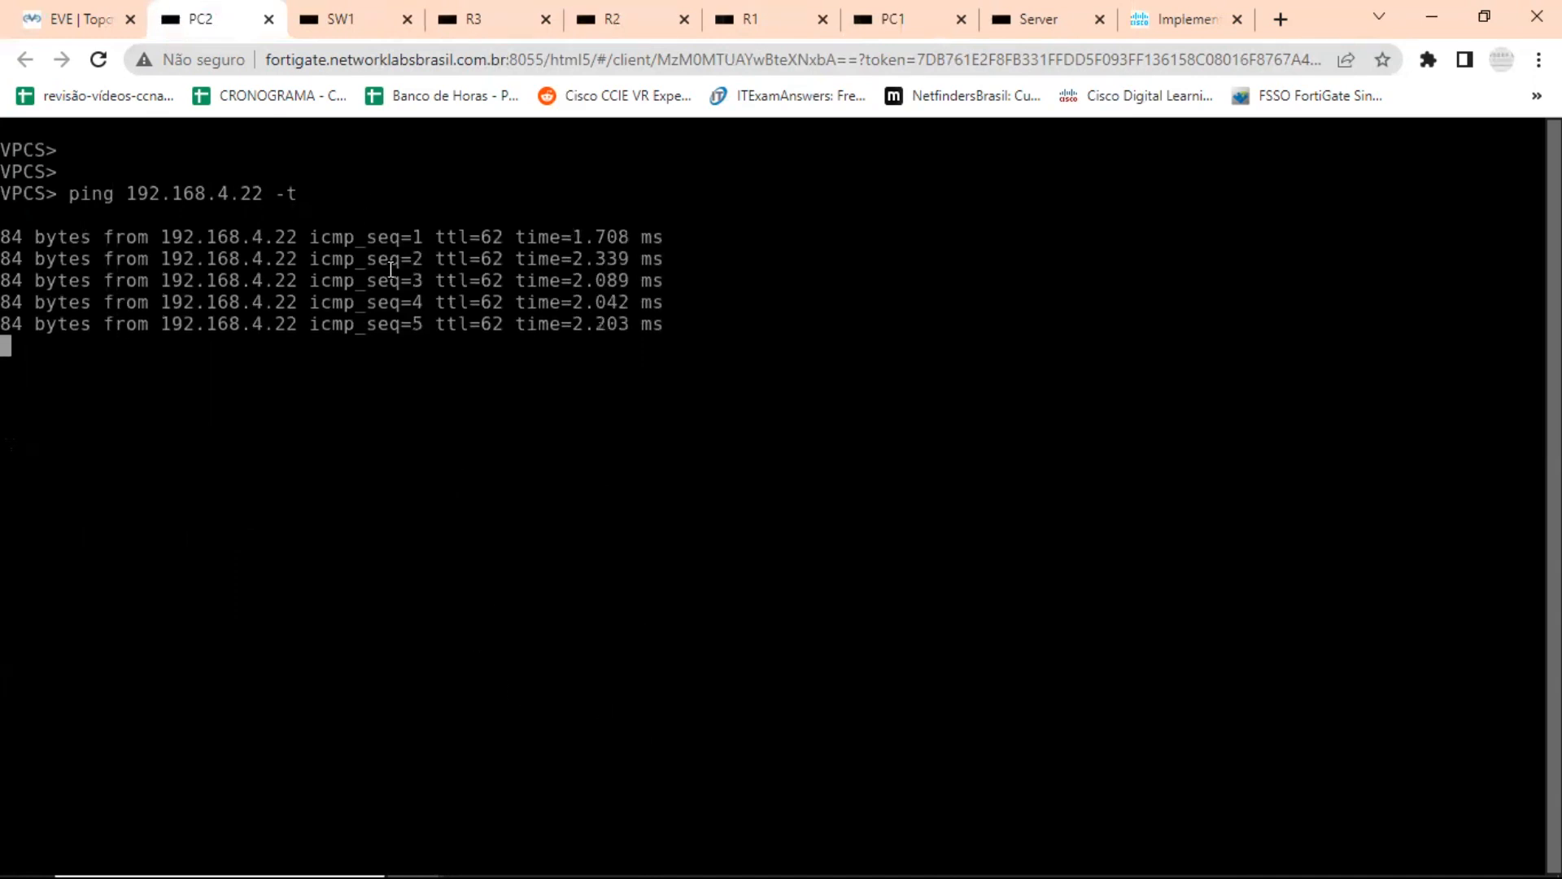
Open R1's console from the topology, enter global configuration mode, and begin a track 1 command for interface ethernet 0/0.
{"action": "left_click", "coordinate": [86, 10]}
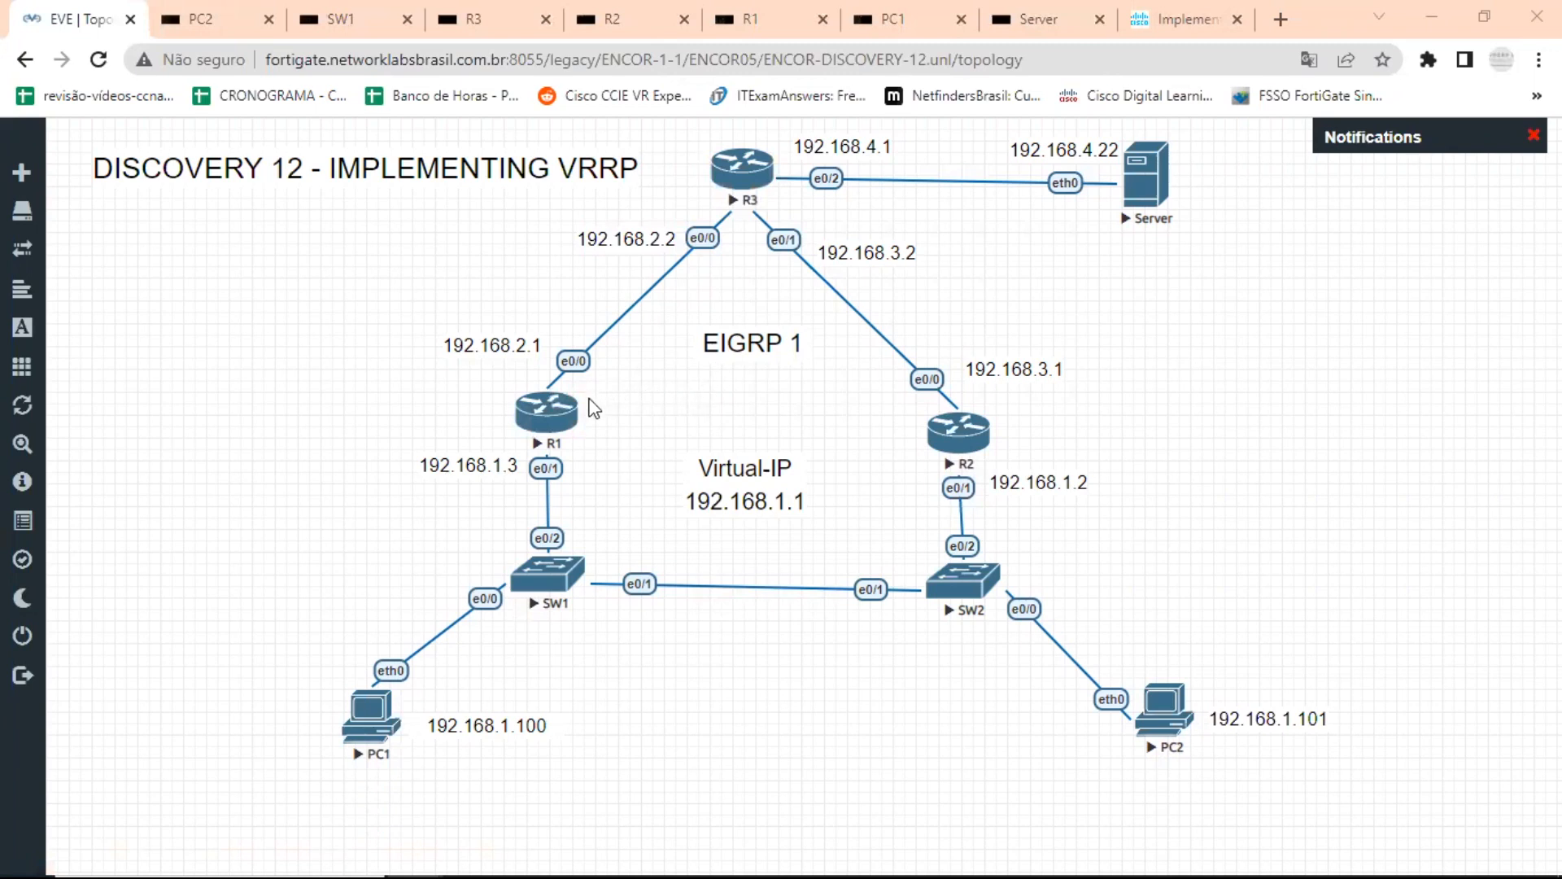
{"action": "left_click", "coordinate": [567, 444]}
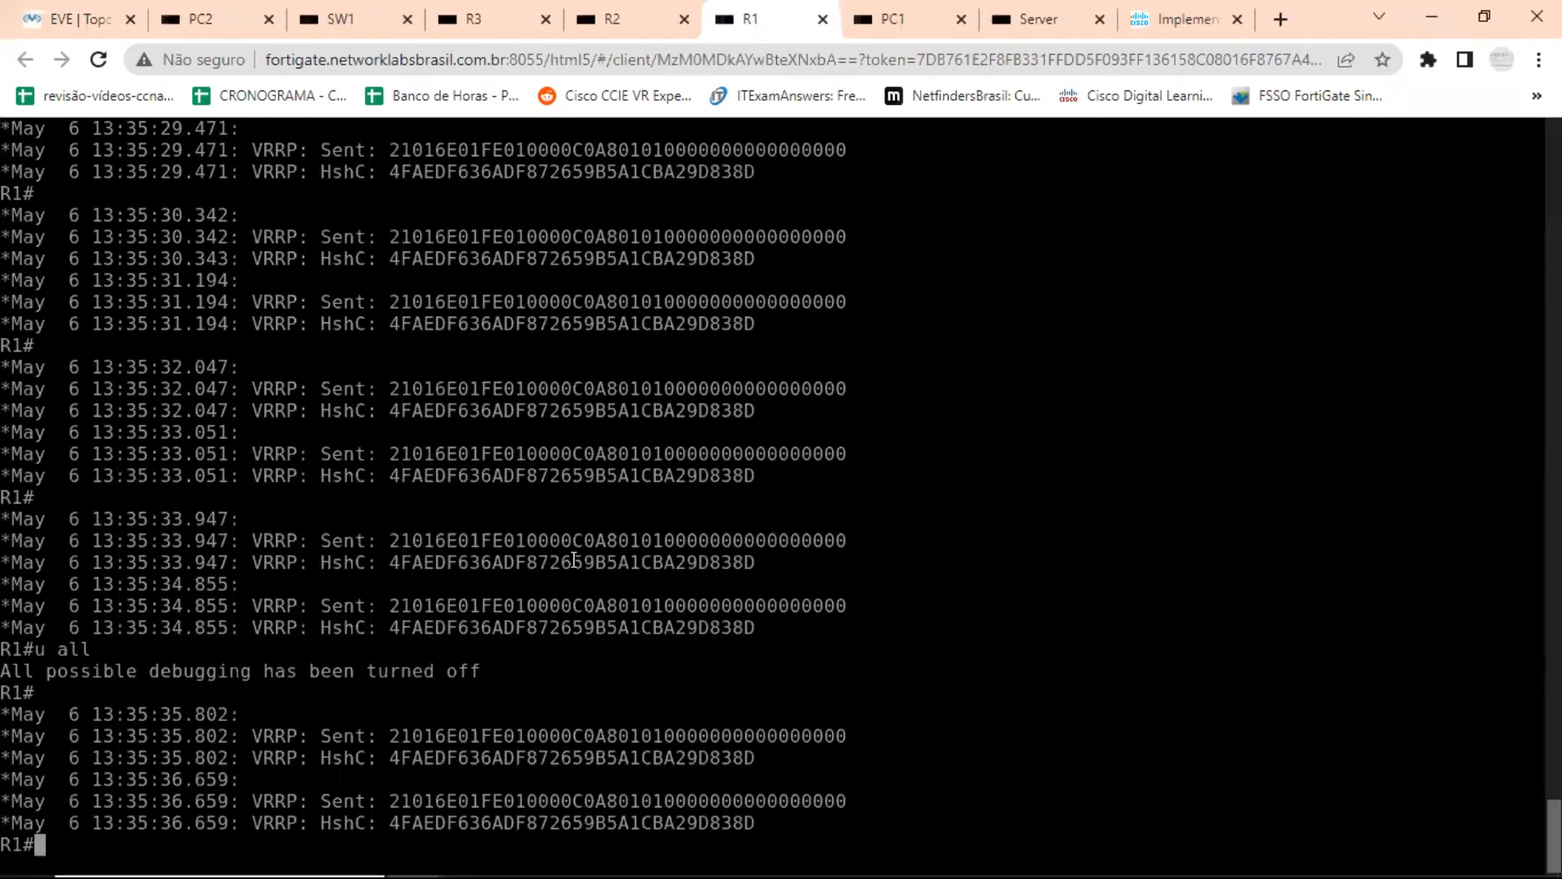
{"action": "type", "text": "conf t"}
{"action": "key", "text": "Return"}
{"action": "type", "text": "tra"}
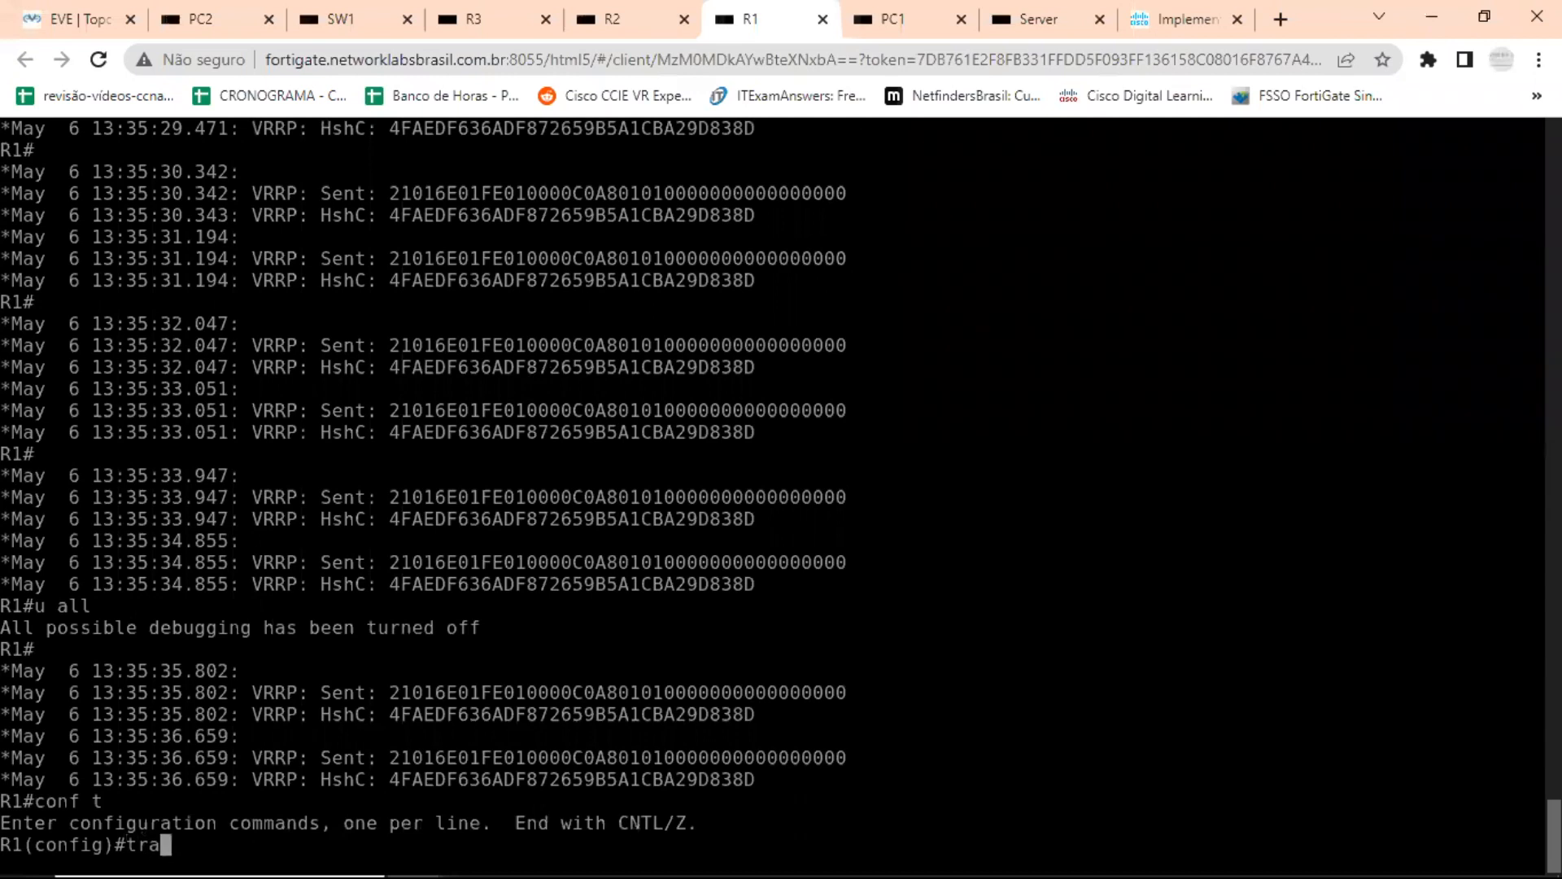
{"action": "key", "text": "Tab"}
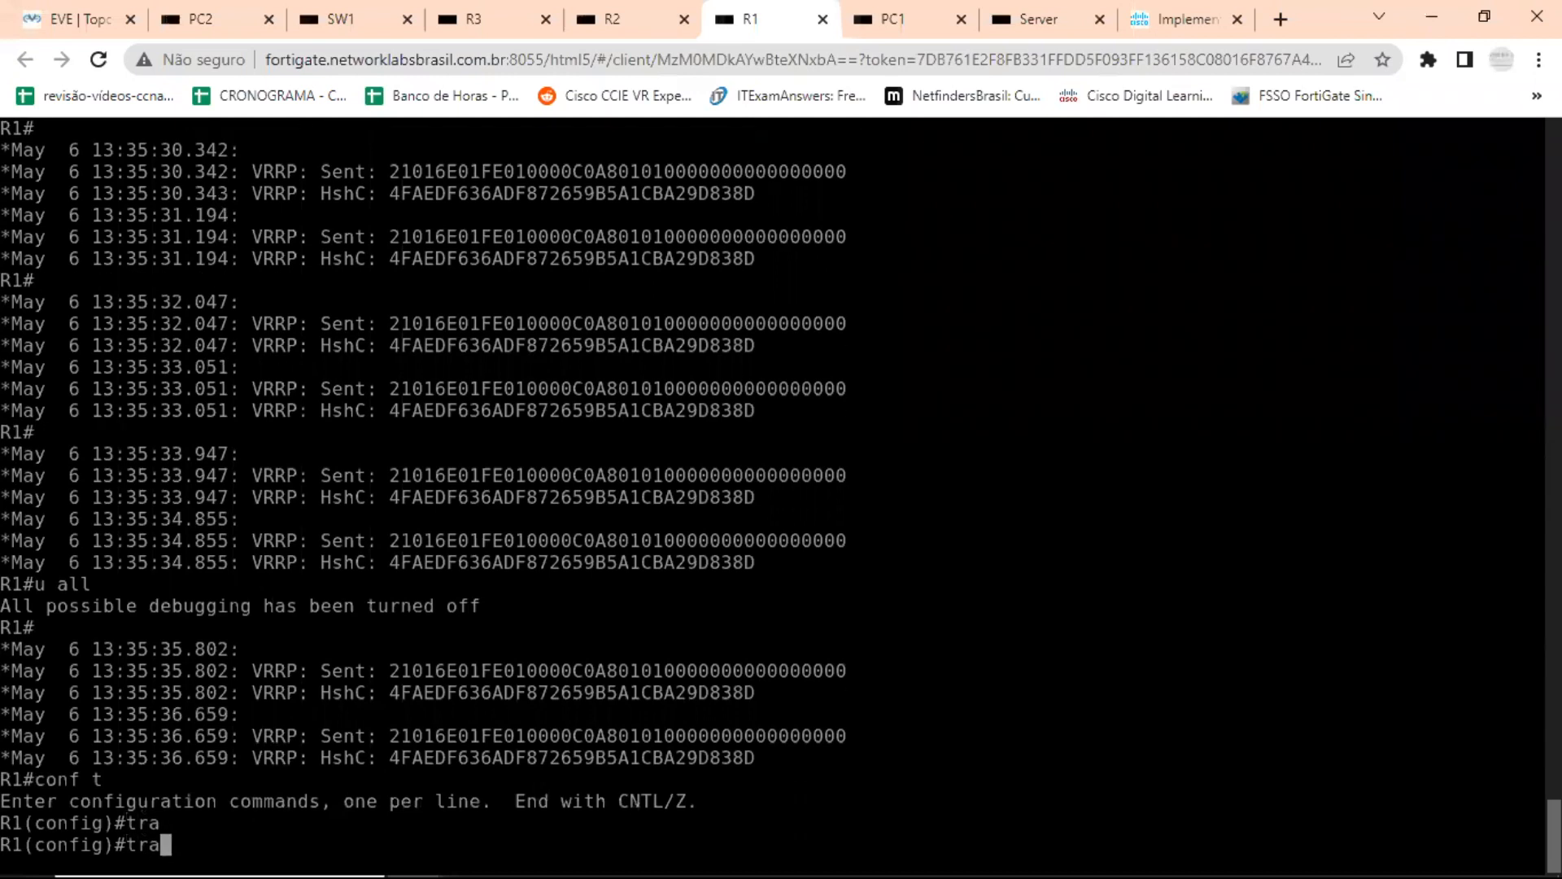
{"action": "type", "text": "c"}
{"action": "key", "text": "Tab"}
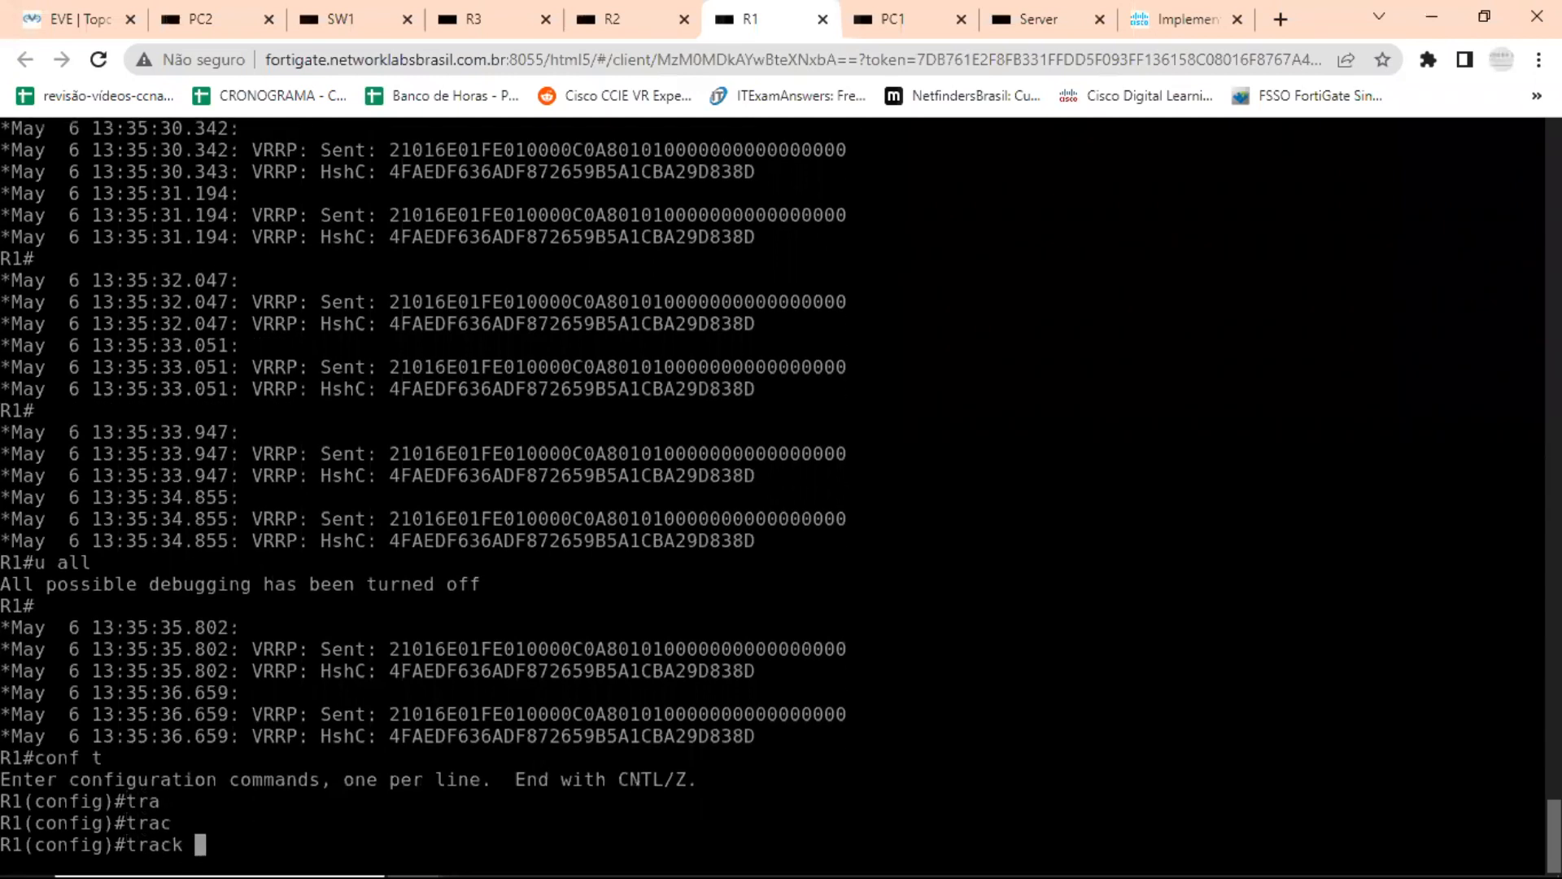
{"action": "type", "text": "1"}
{"action": "type", "text": " in"}
{"action": "key", "text": "Tab"}
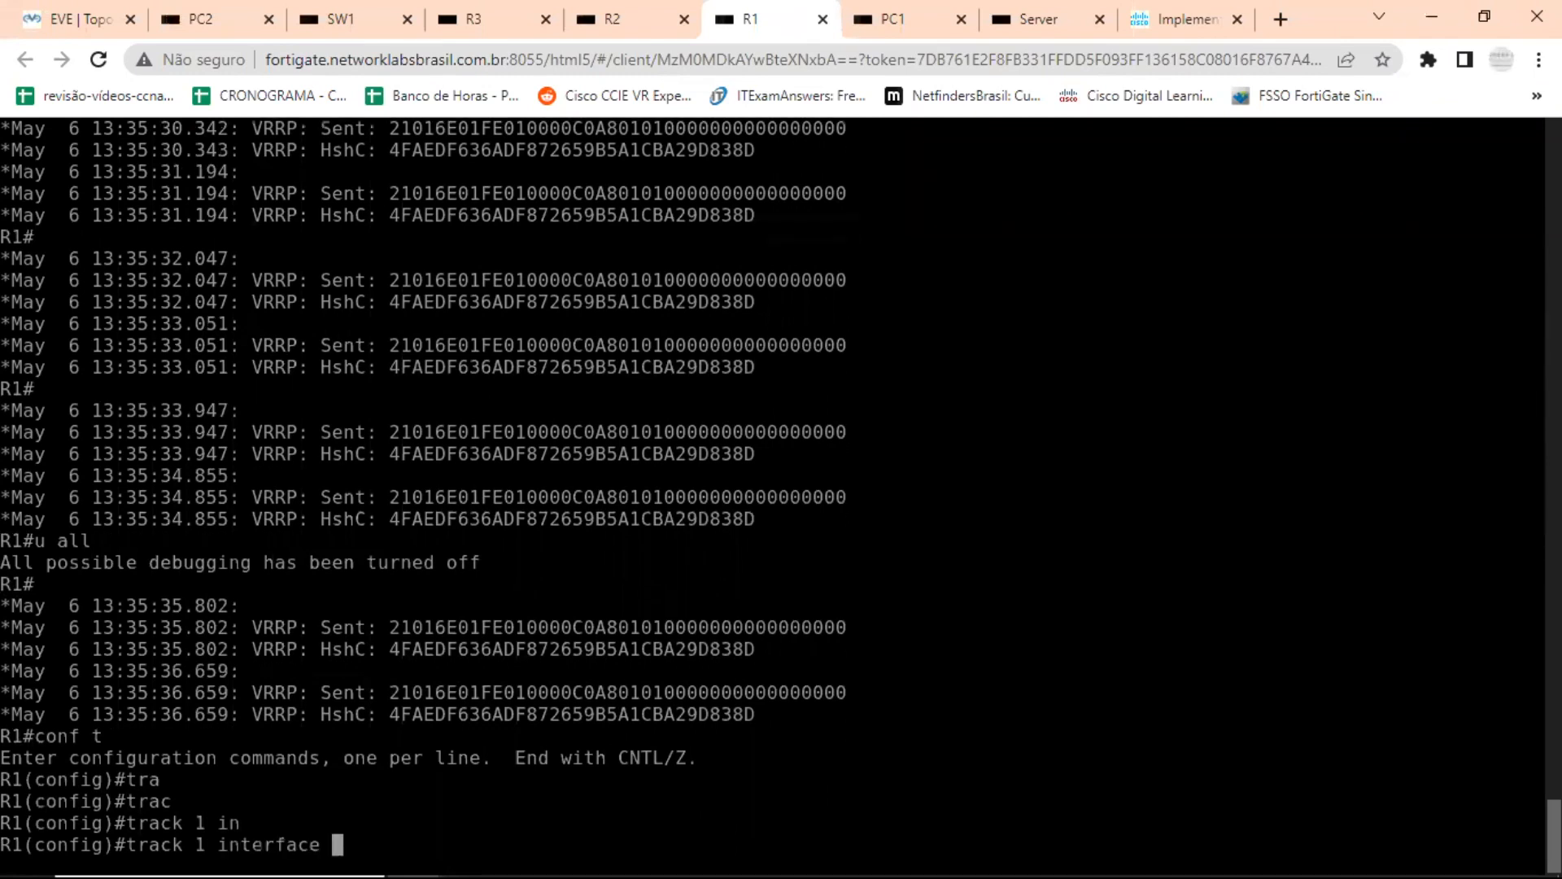
{"action": "type", "text": "e"}
{"action": "key", "text": "Tab"}
{"action": "type", "text": "0/"}
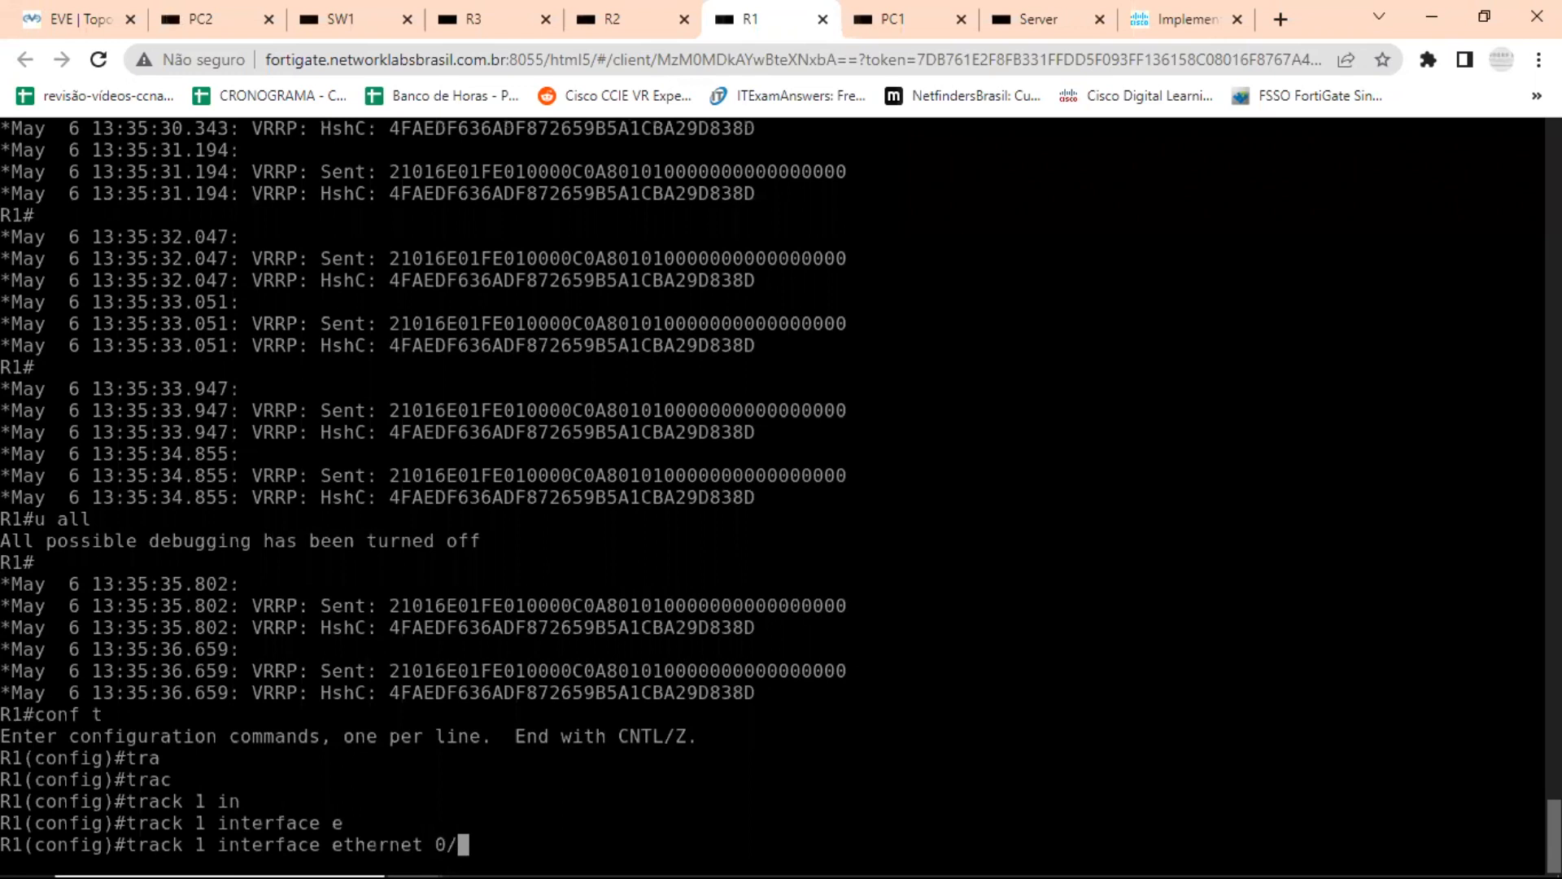
{"action": "type", "text": "0 de"}
{"action": "key", "text": "Tab"}
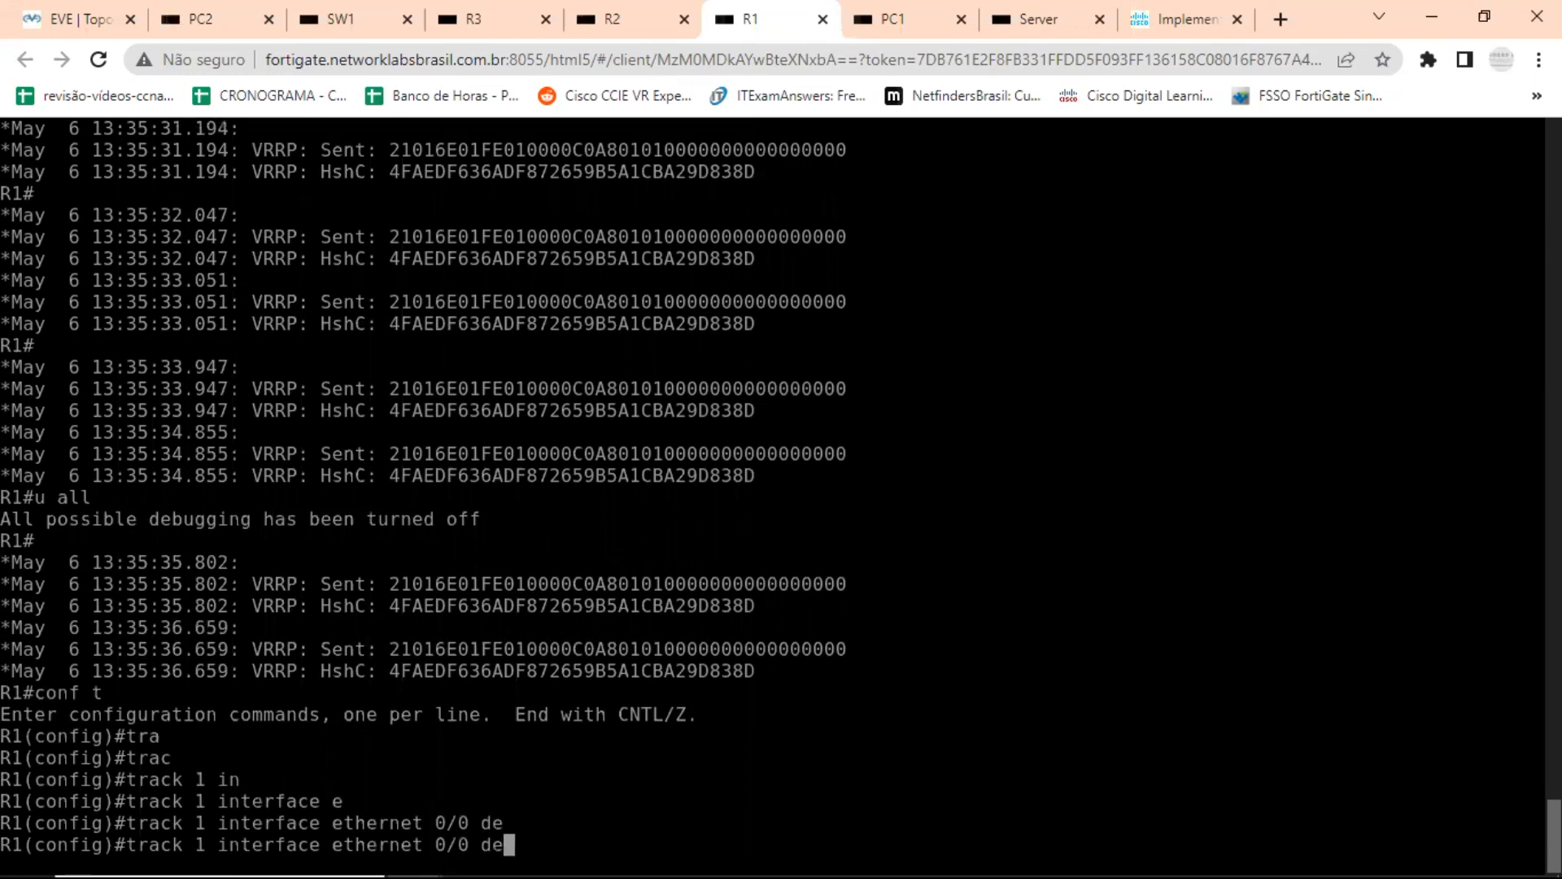
{"action": "type", "text": "c"}
{"action": "key", "text": "Tab"}
{"action": "key", "text": "BackSpace"}
{"action": "key", "text": "BackSpace"}
{"action": "key", "text": "BackSpace"}
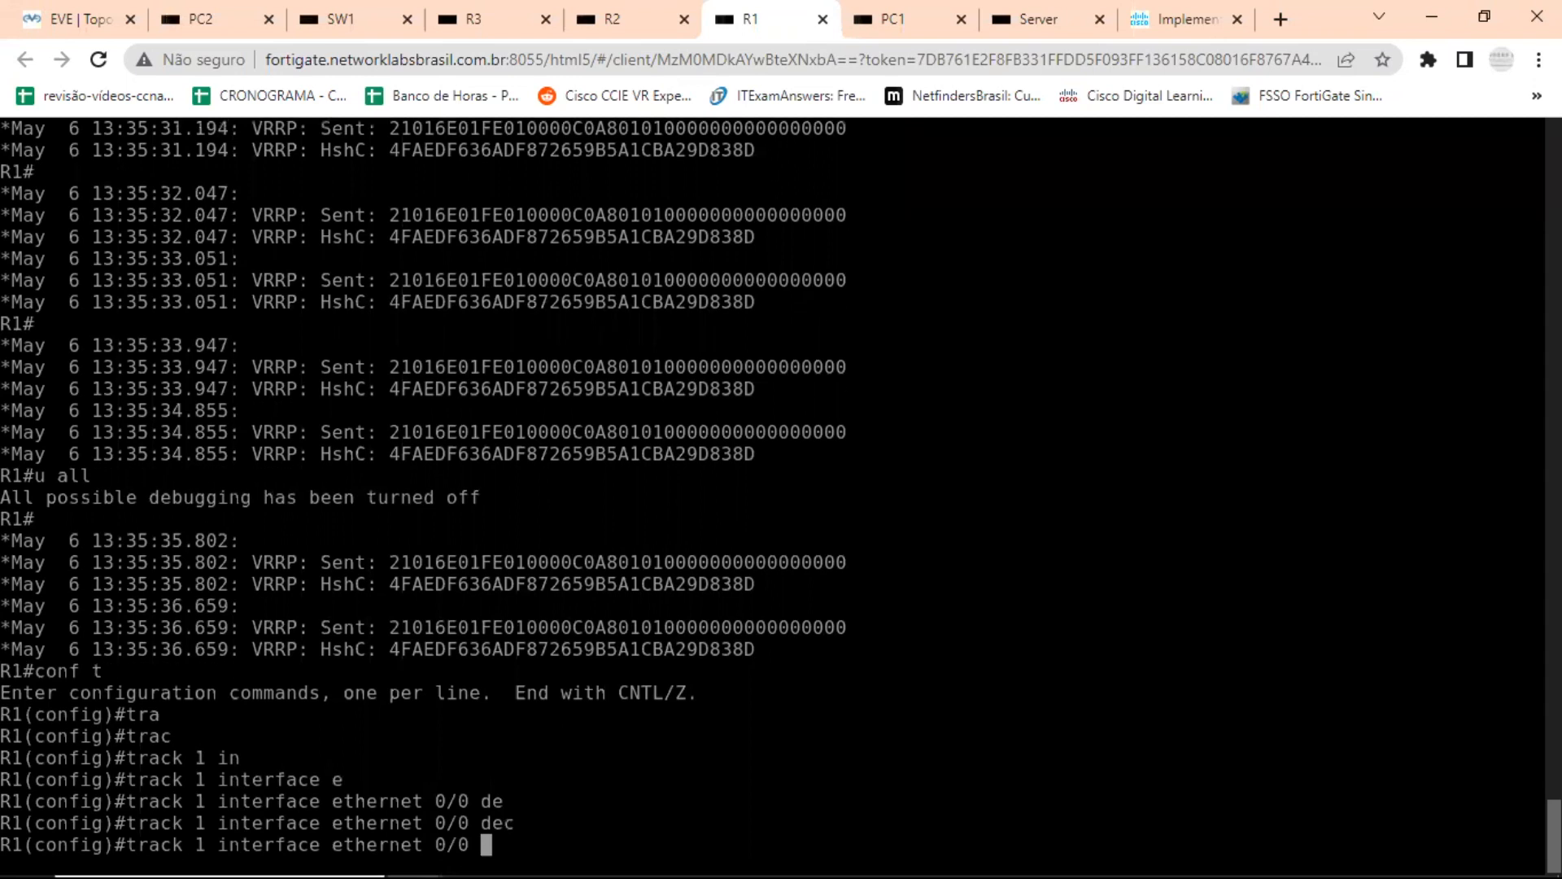
Complete the track 1 command with the line-protocol option, highlight it, and return to global configuration mode.
{"action": "type", "text": "li"}
{"action": "key", "text": "Tab"}
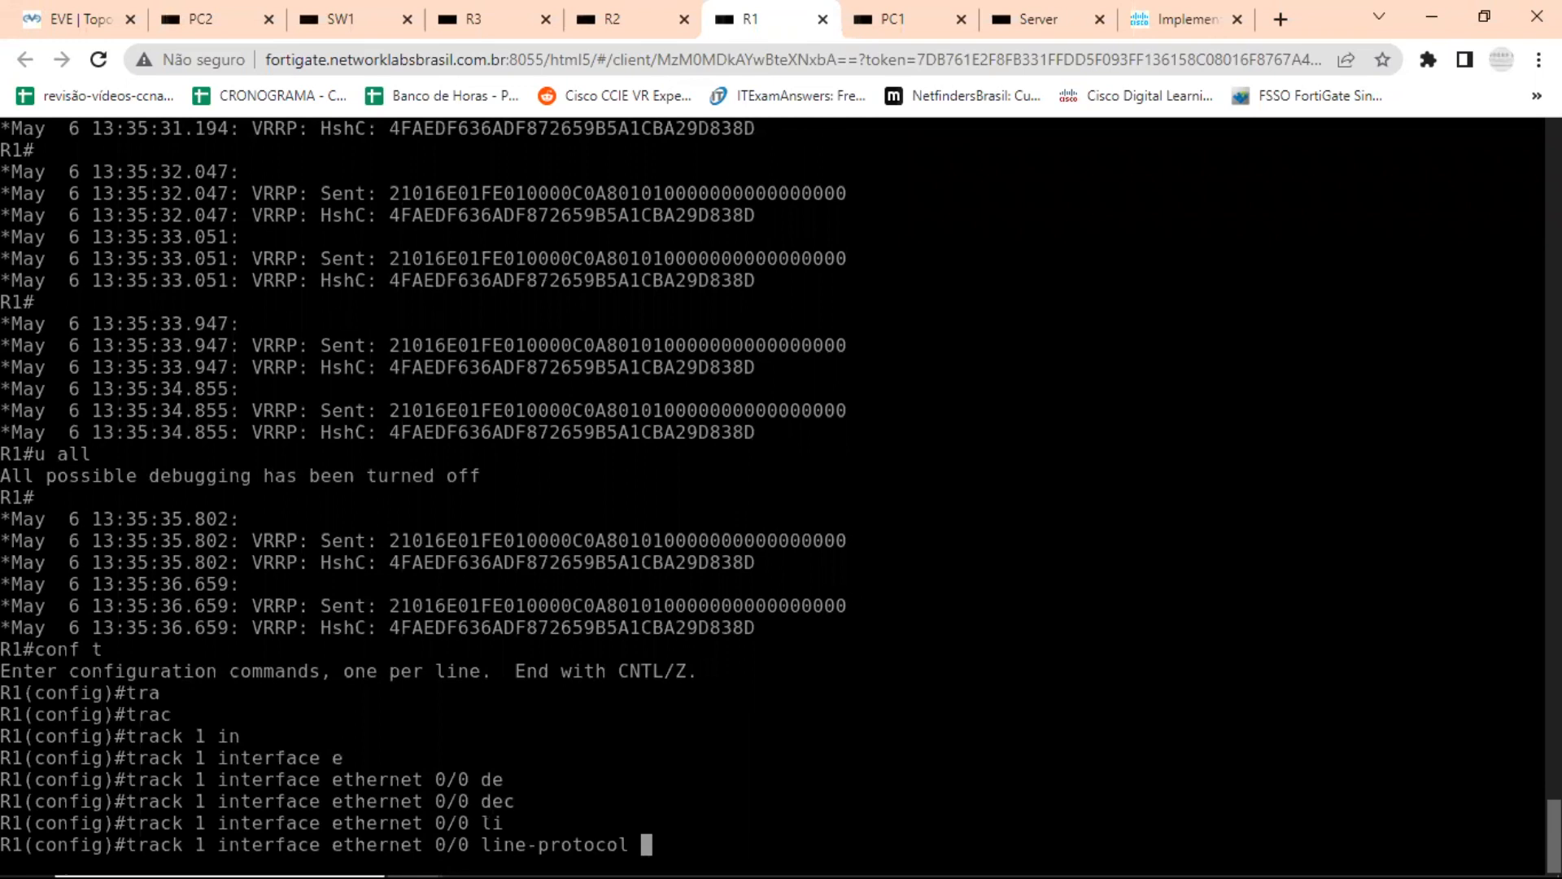
{"action": "key", "text": "Return"}
{"action": "key", "text": "Return"}
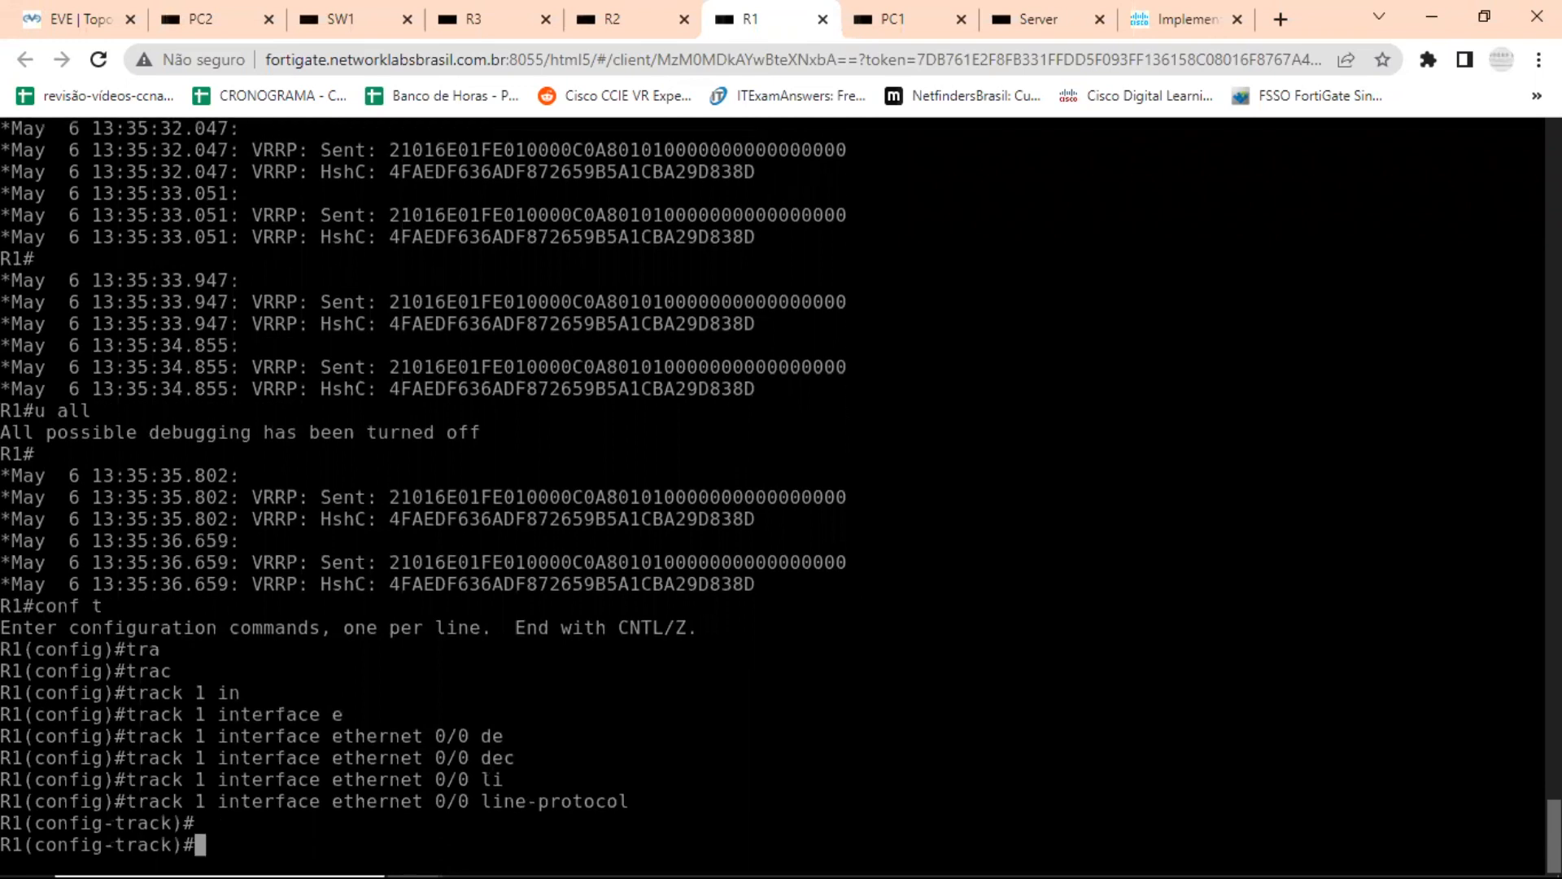
{"action": "left_click_drag", "start_coordinate": [126, 802], "coordinate": [687, 802]}
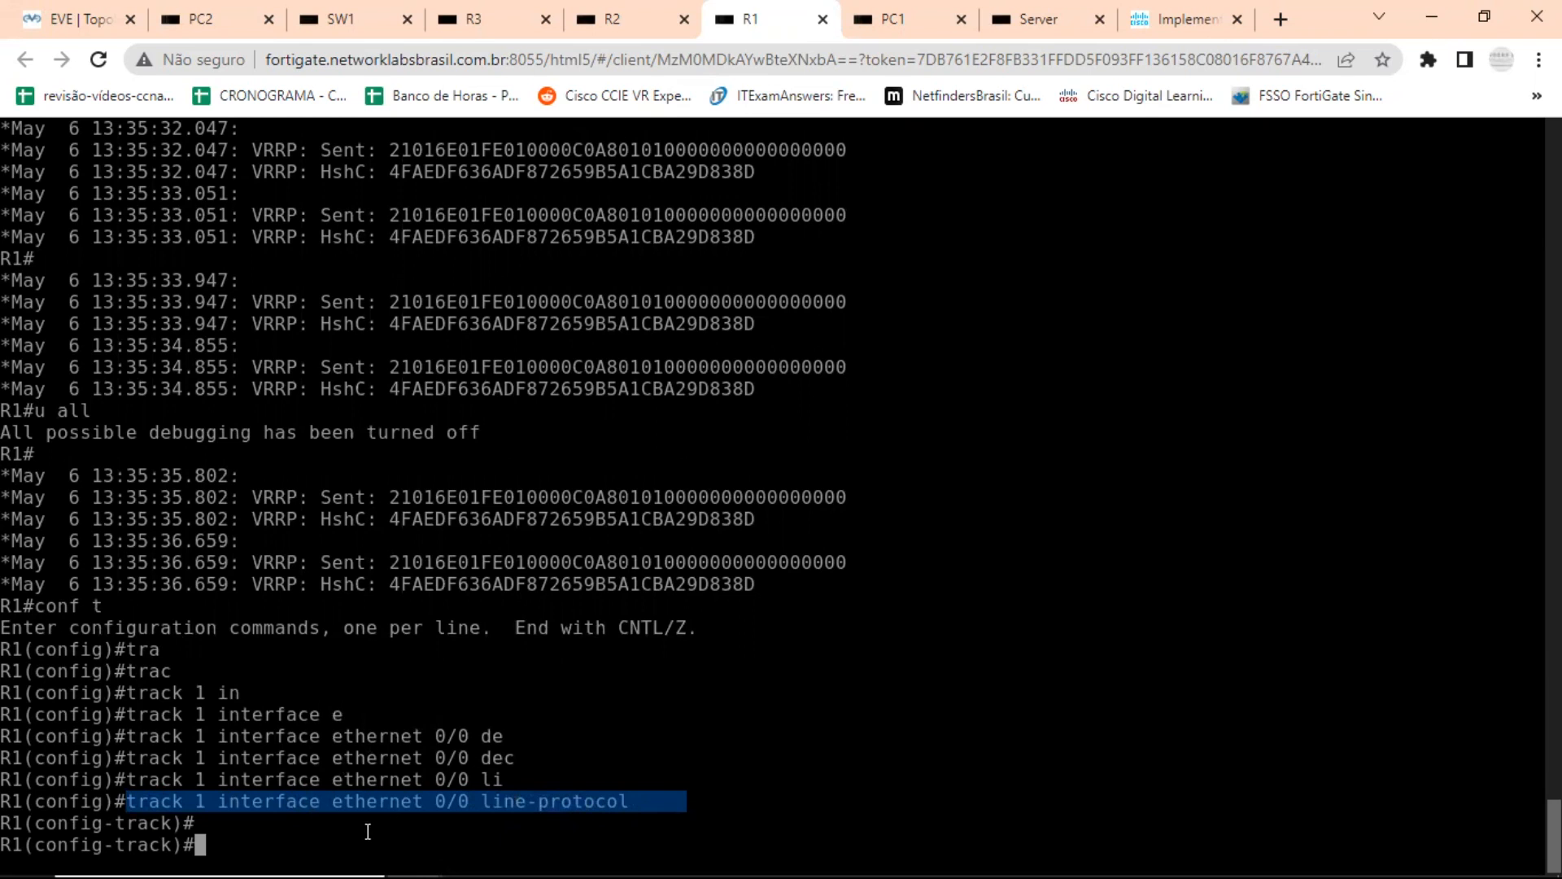
{"action": "type", "text": "exit"}
{"action": "key", "text": "Return"}
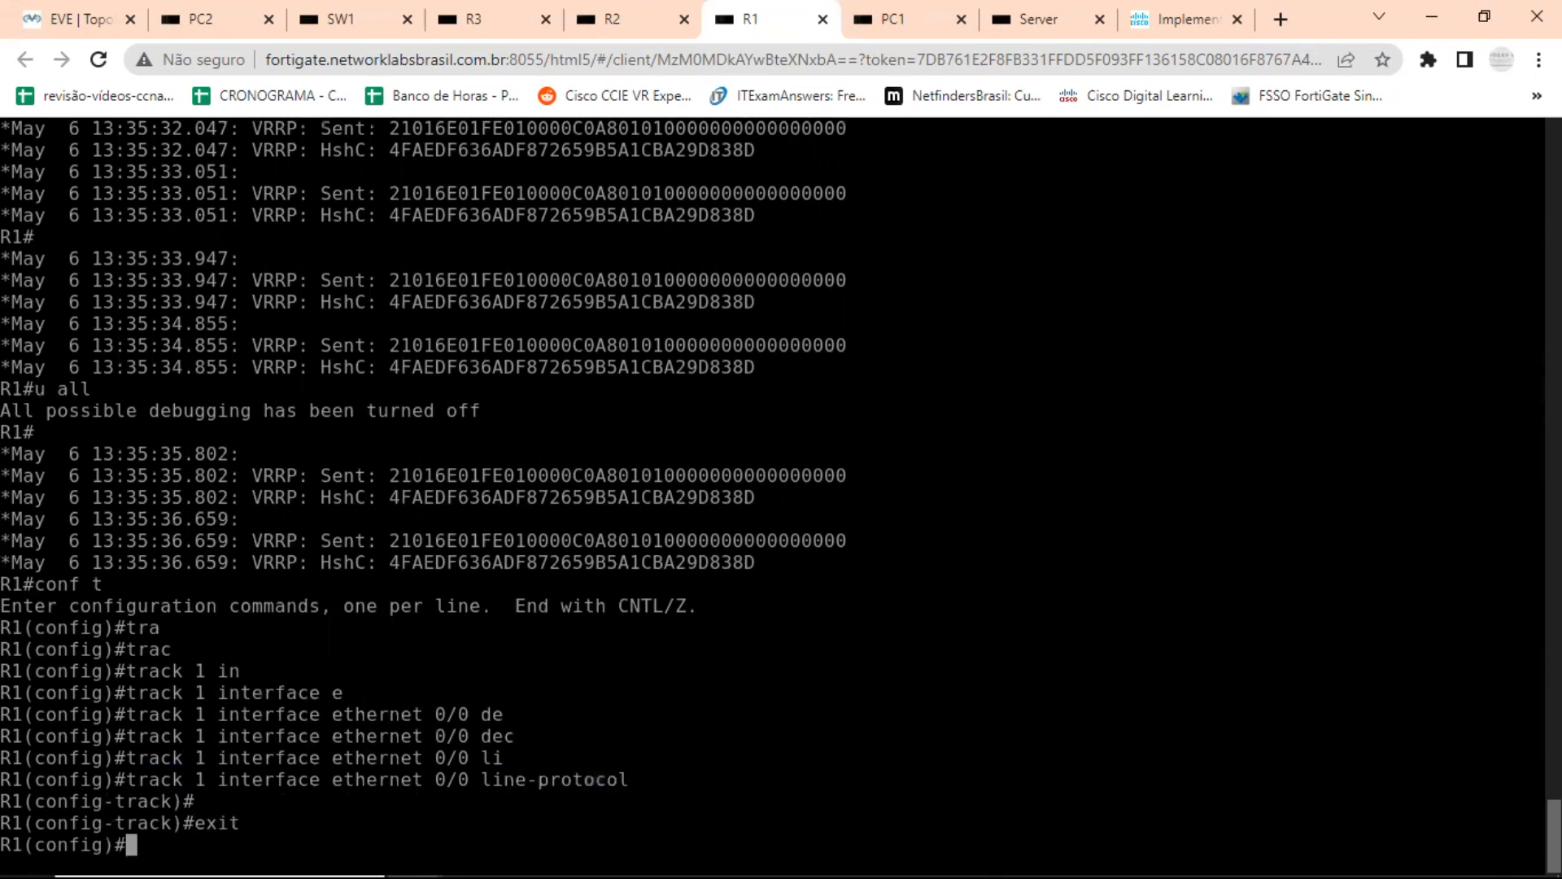
Enter configuration of interface e0/1 on R1 and list the options available for vrrp 1.
{"action": "type", "text": "int e0/1"}
{"action": "key", "text": "Return"}
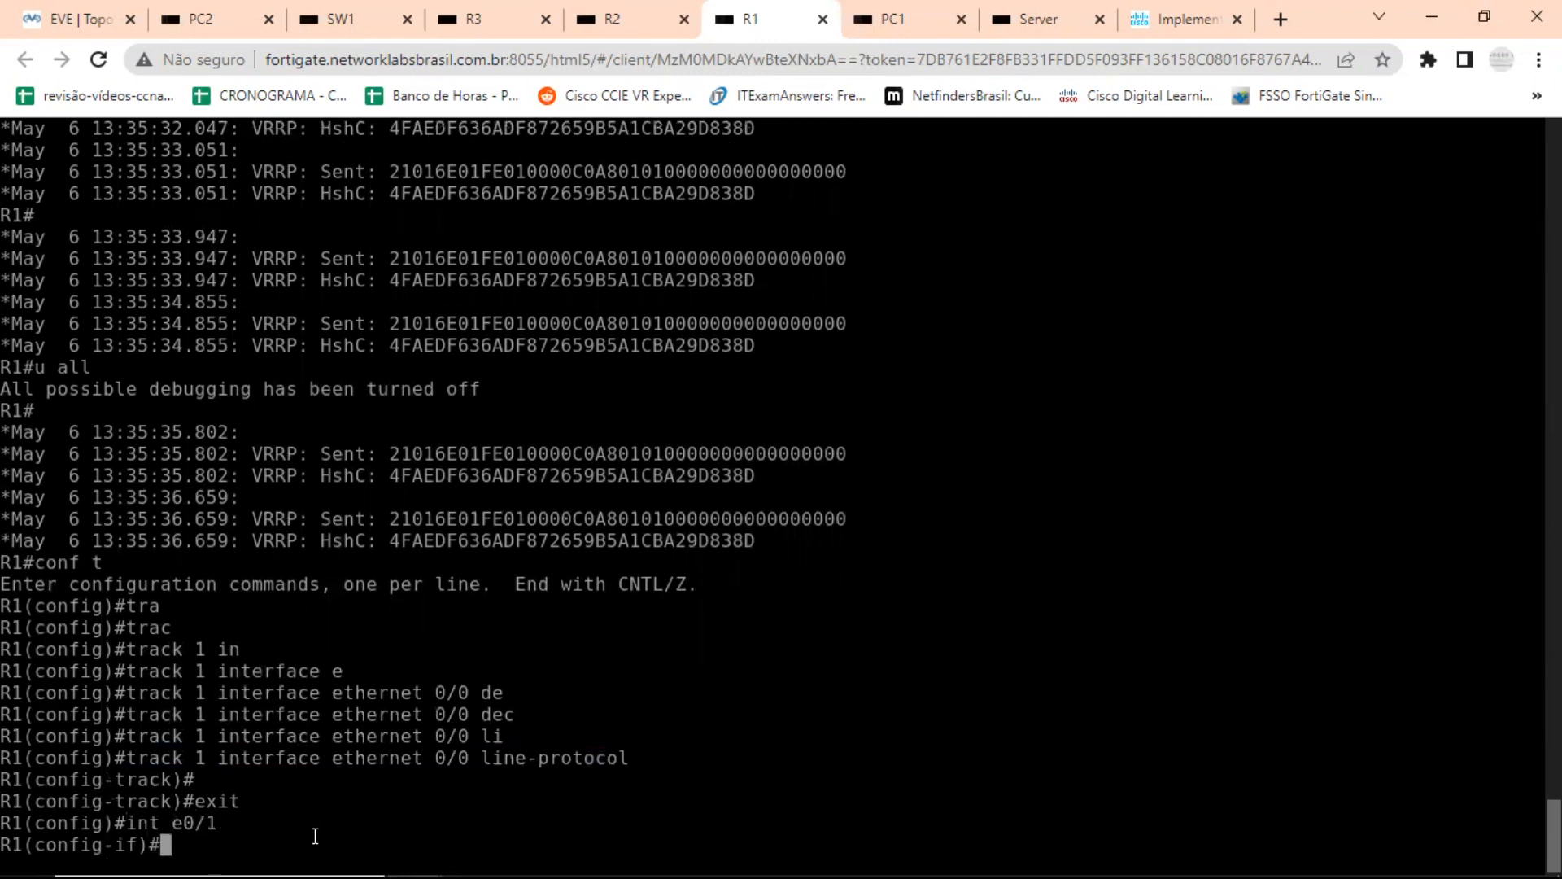
{"action": "type", "text": "vrr"}
{"action": "key", "text": "Tab"}
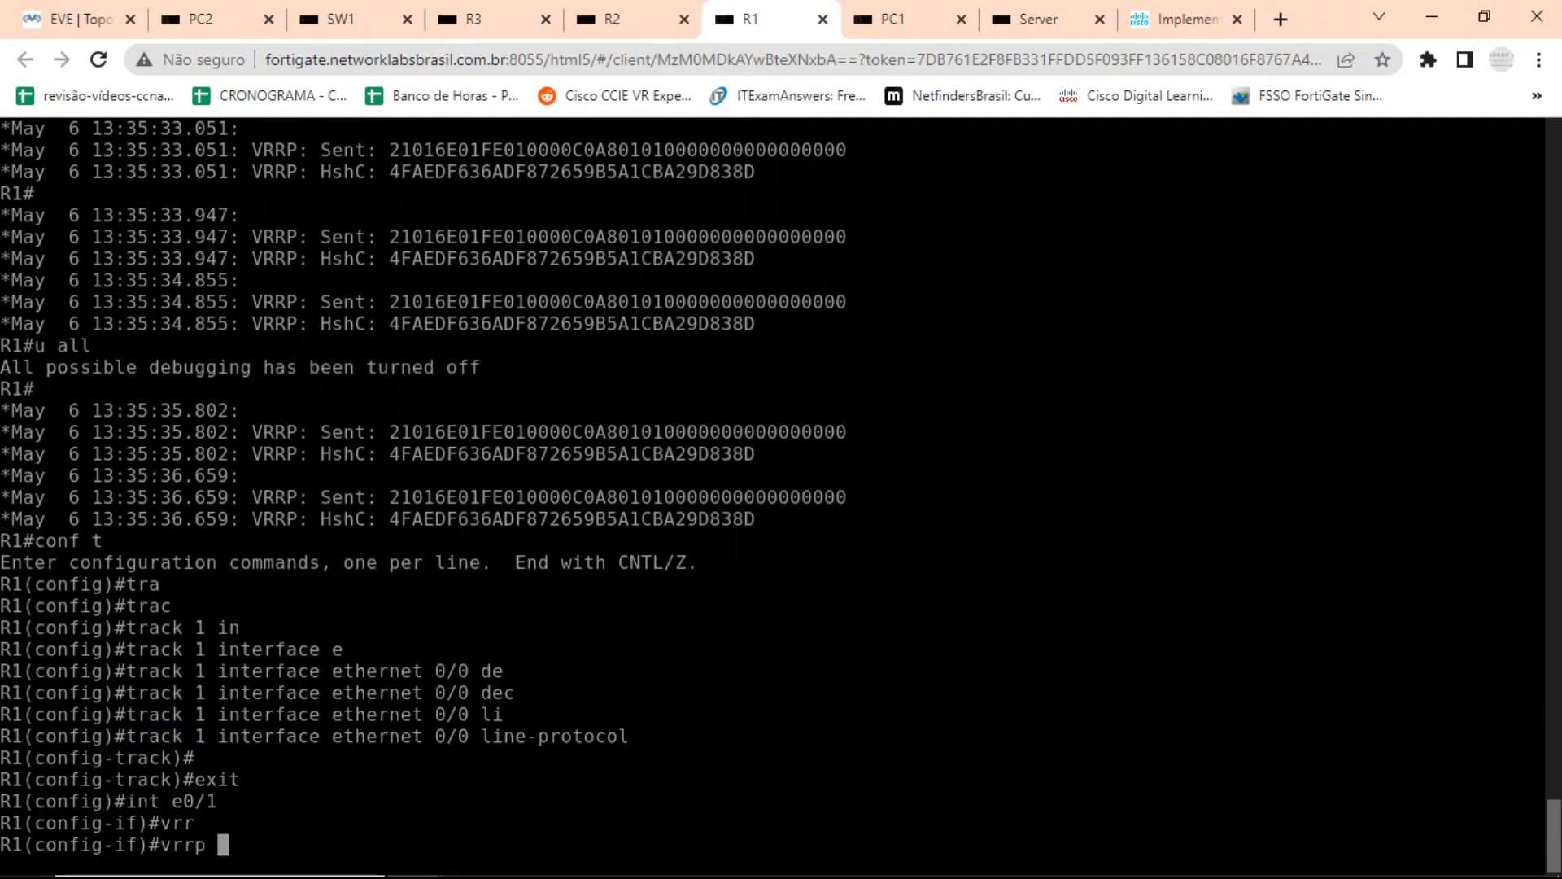
{"action": "type", "text": "1 ?"}
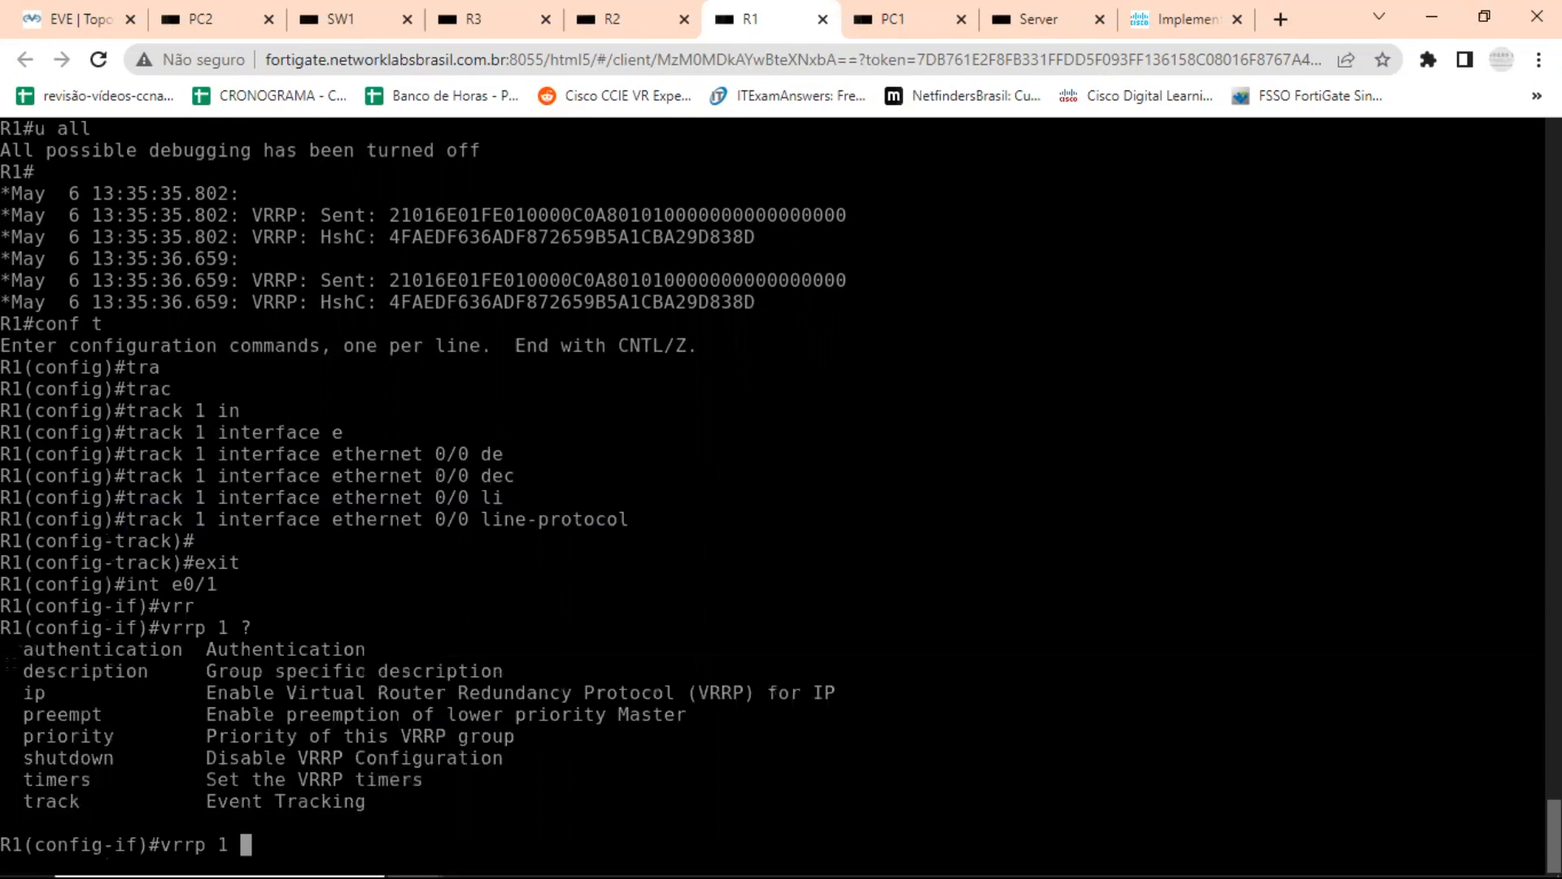
{"action": "type", "text": "tr"}
Make VRRP group 1 track object 1 with a decrement of 20, consulting the inline help for the track argument.
{"action": "key", "text": "Tab"}
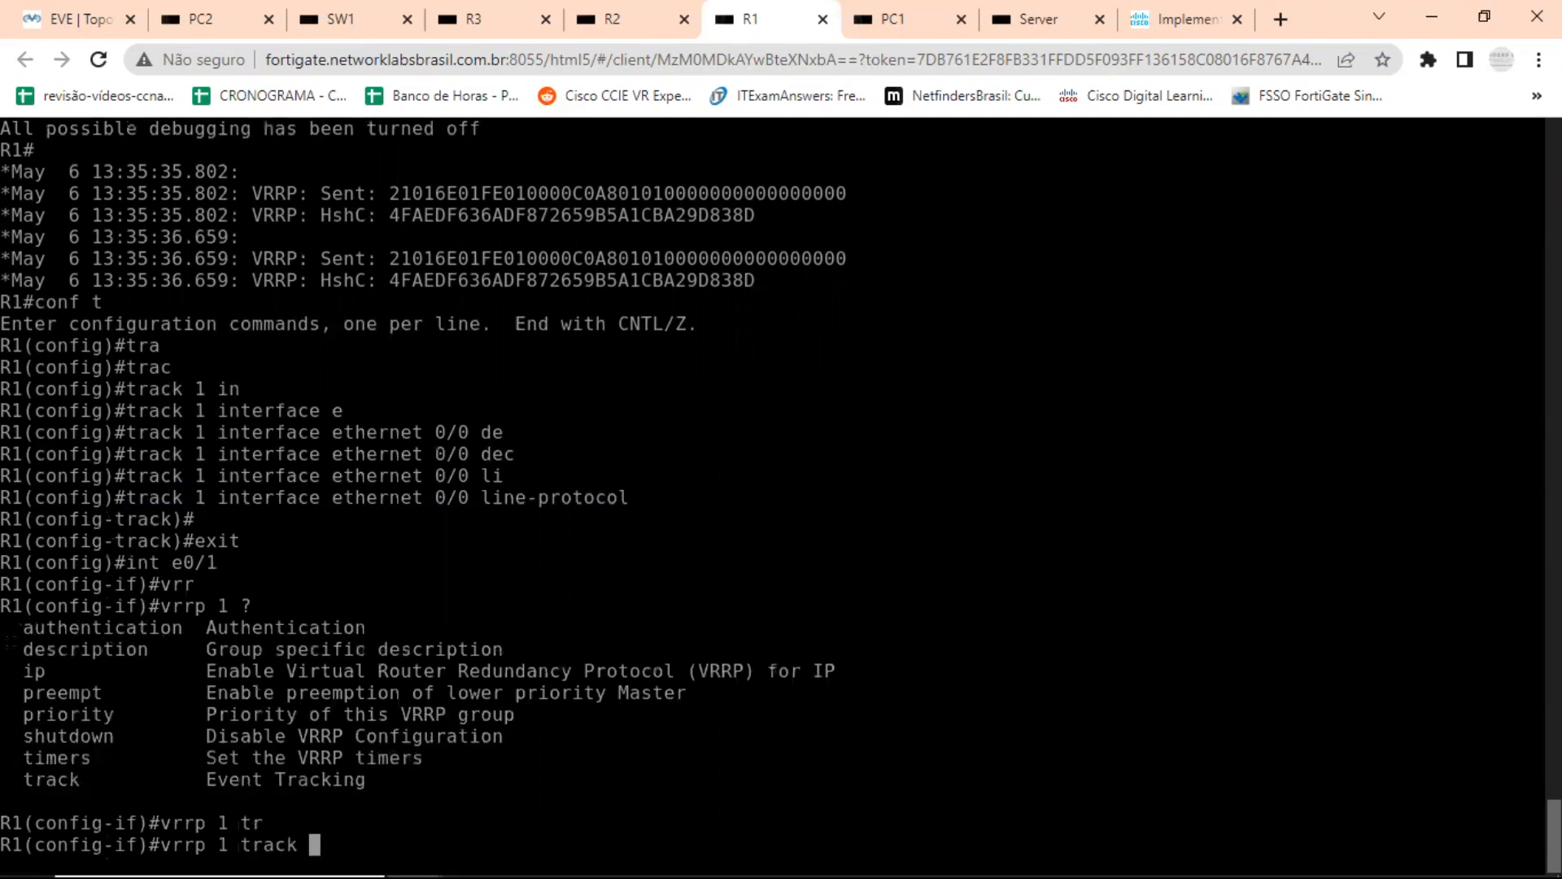
{"action": "type", "text": "?"}
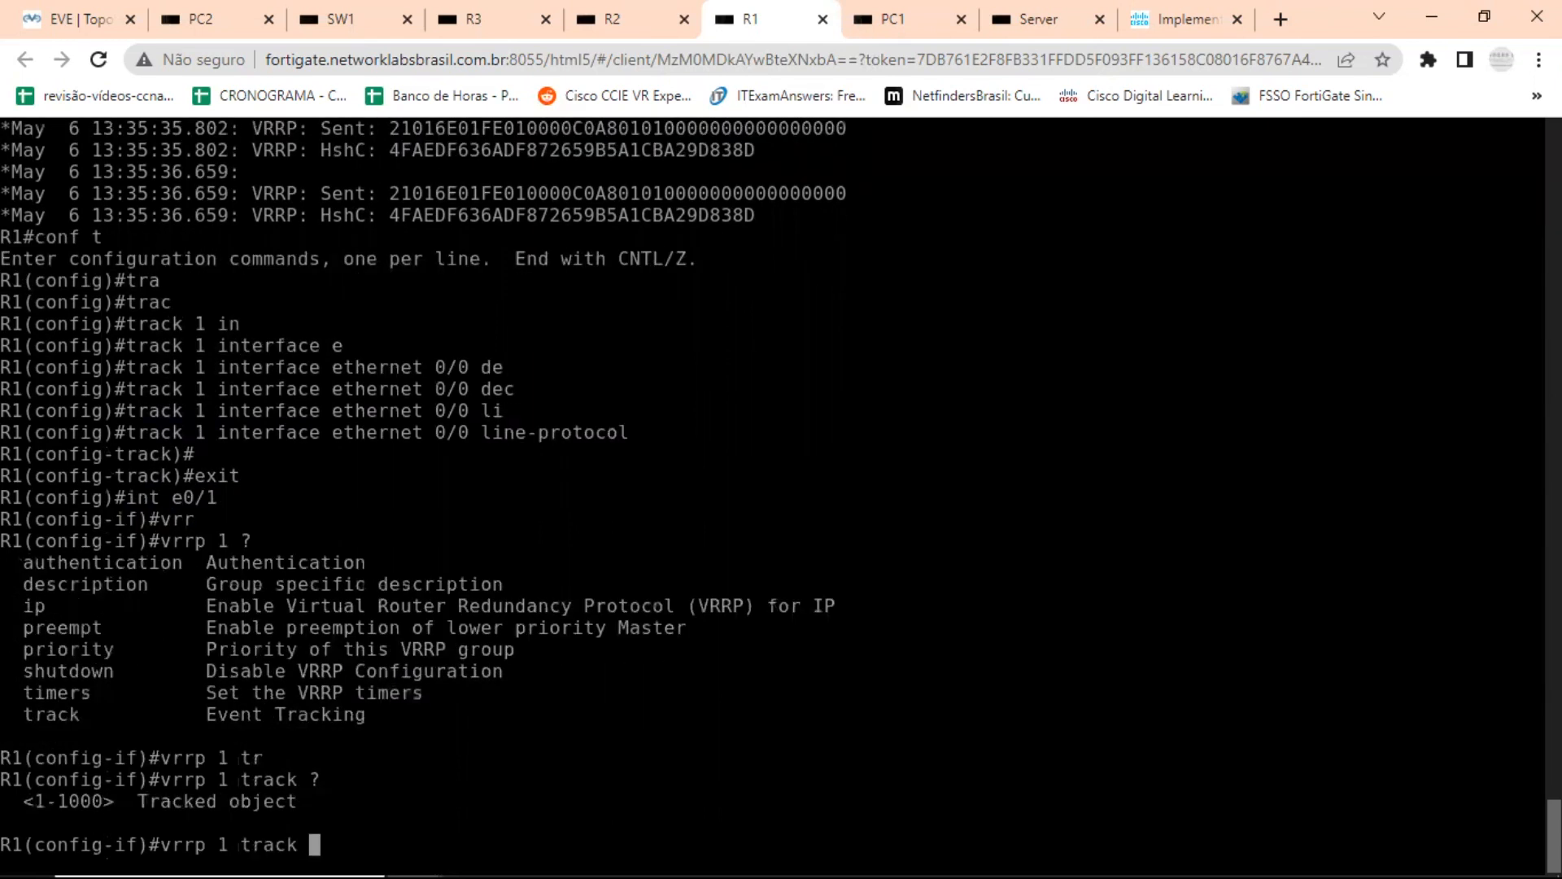
{"action": "type", "text": "1 de"}
{"action": "key", "text": "Tab"}
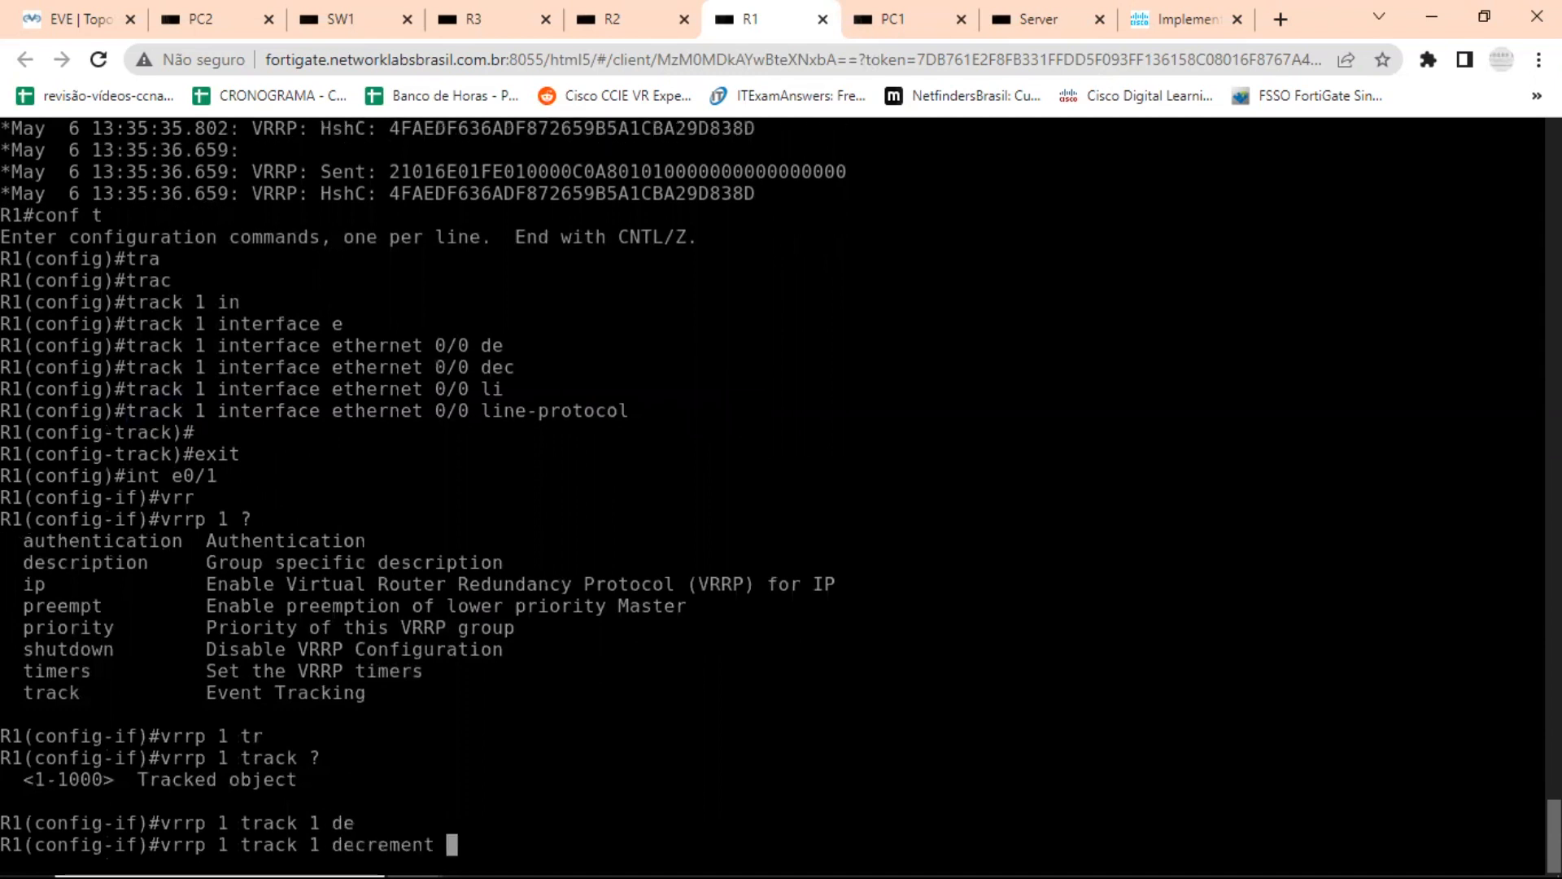
{"action": "type", "text": "20"}
{"action": "key", "text": "Return"}
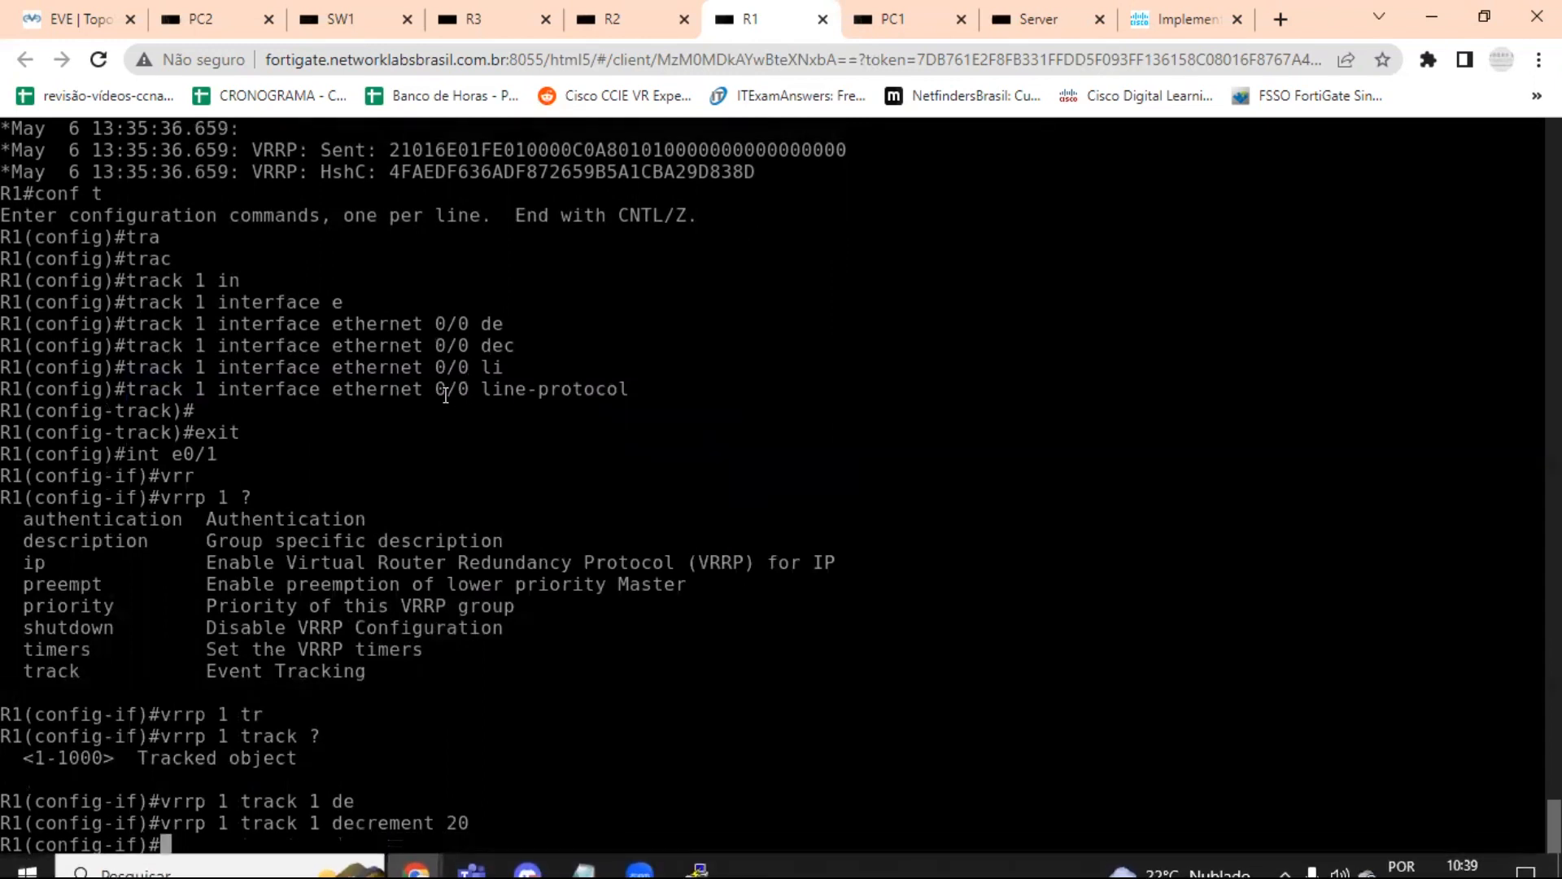
Highlight the tracked interface's line-protocol condition and the decrement 20 value in the entered commands.
{"action": "left_click_drag", "start_coordinate": [427, 389], "coordinate": [624, 402]}
{"action": "left_click_drag", "start_coordinate": [415, 389], "coordinate": [624, 391]}
{"action": "left_click_drag", "start_coordinate": [364, 817], "coordinate": [491, 824]}
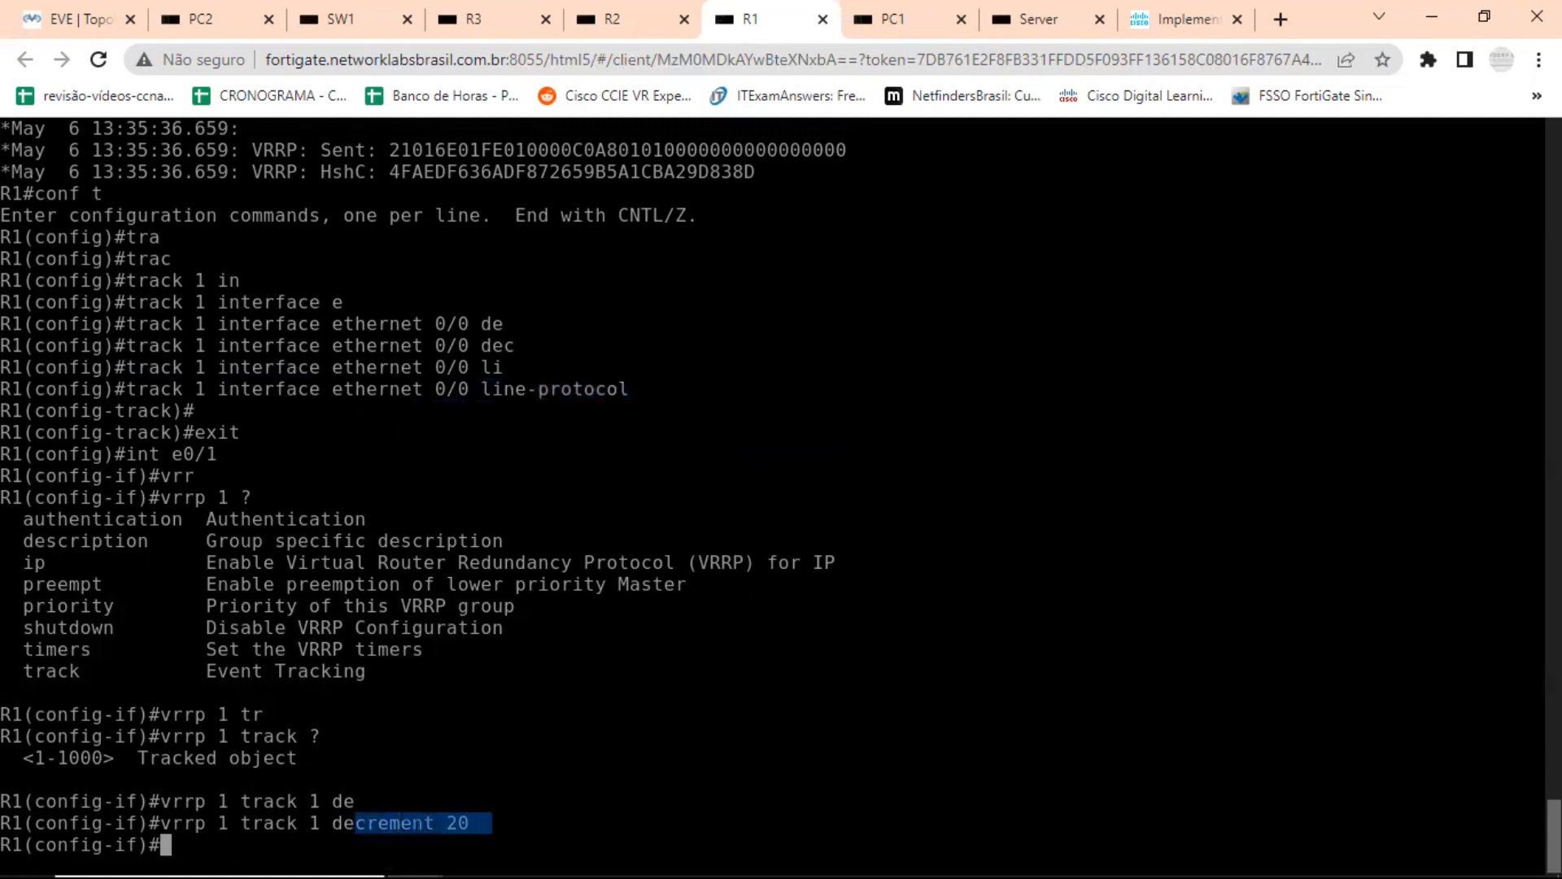
Leave configuration mode on R1 and check its VRRP priority and role with show vrrp brief.
{"action": "key", "text": "ctrl+z"}
{"action": "type", "text": "sh "}
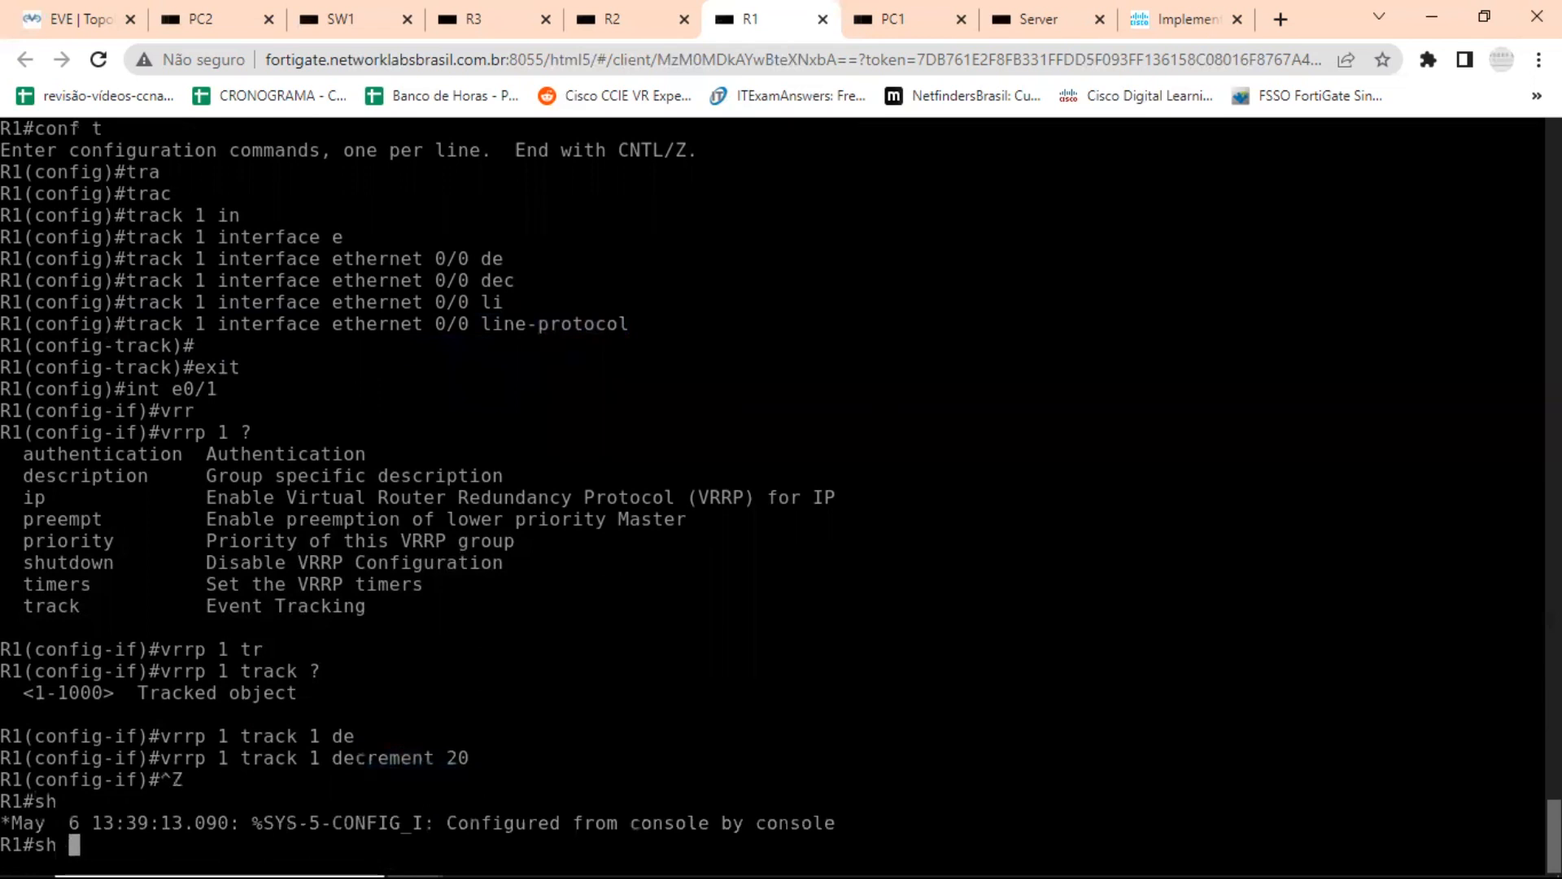
{"action": "type", "text": "vrr"}
{"action": "key", "text": "Tab"}
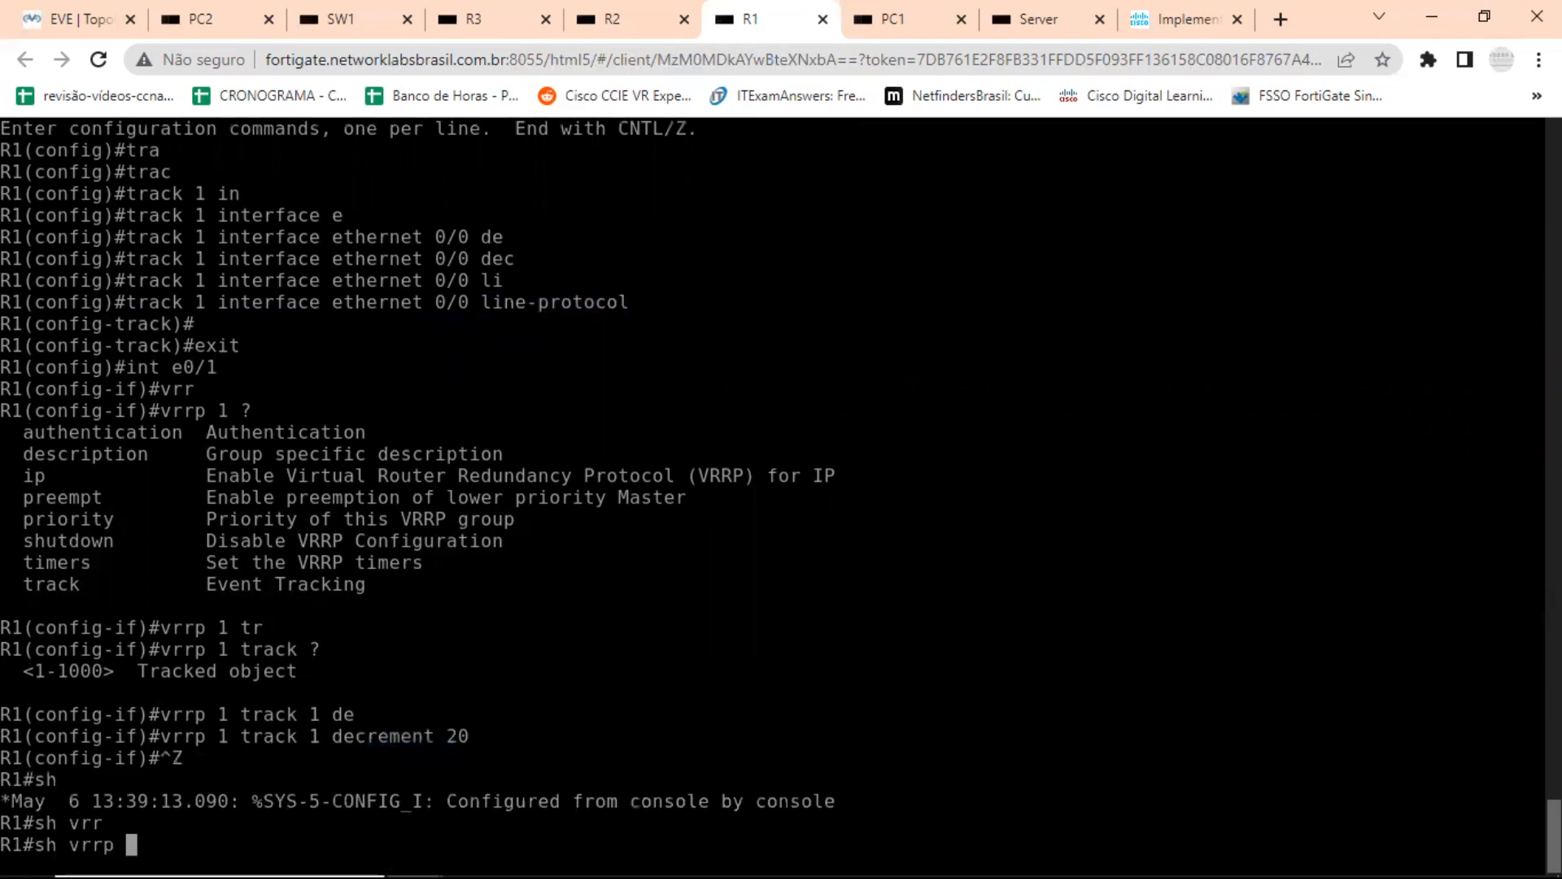
{"action": "type", "text": "br"}
{"action": "key", "text": "Tab"}
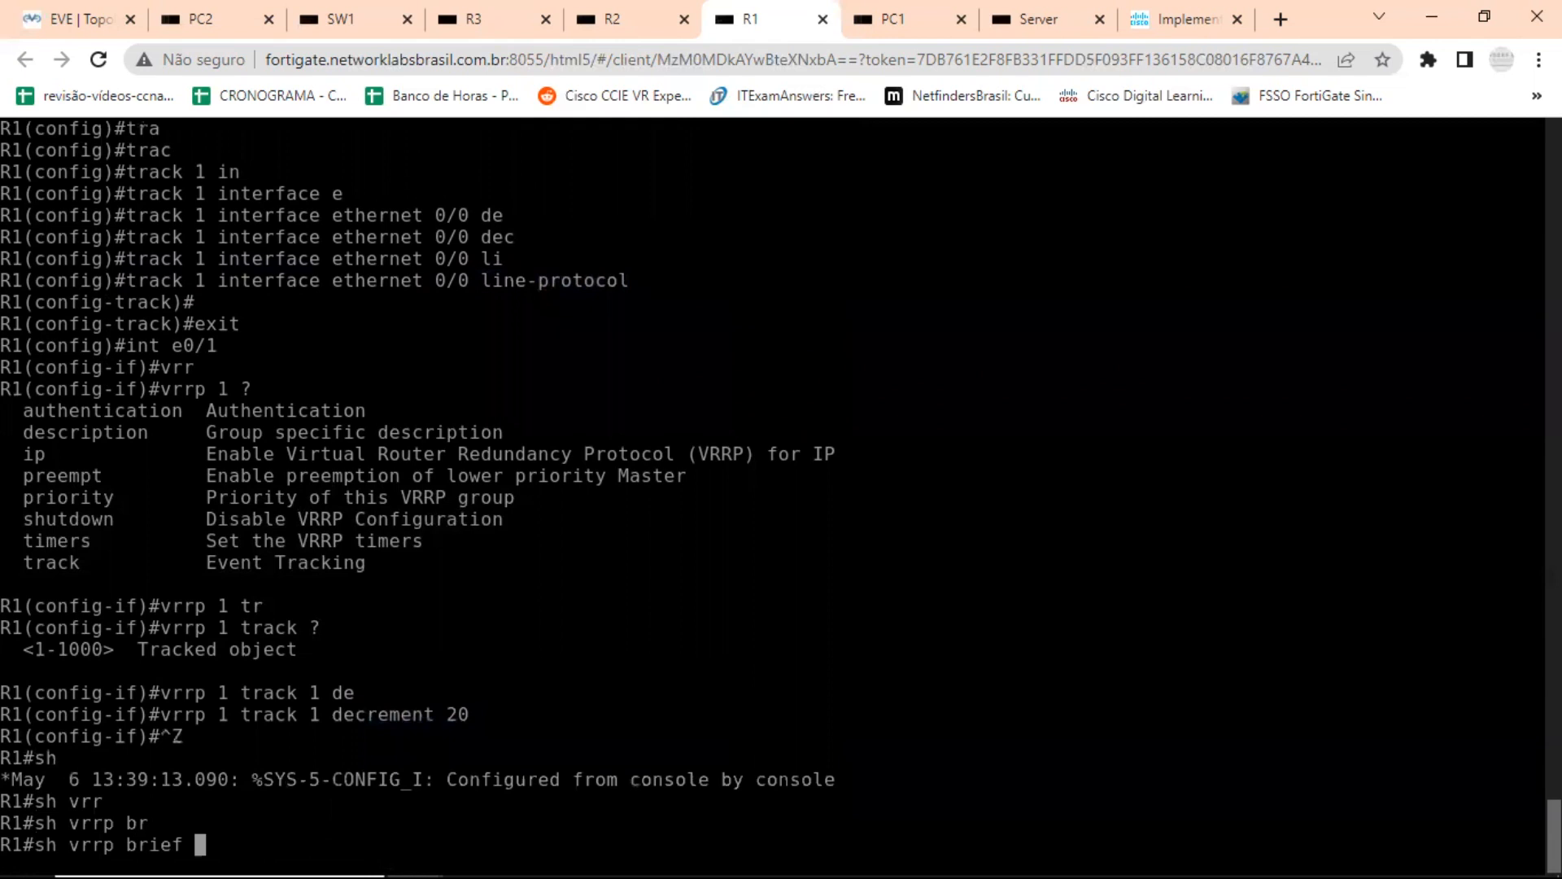
{"action": "key", "text": "Return"}
{"action": "key", "text": "Return"}
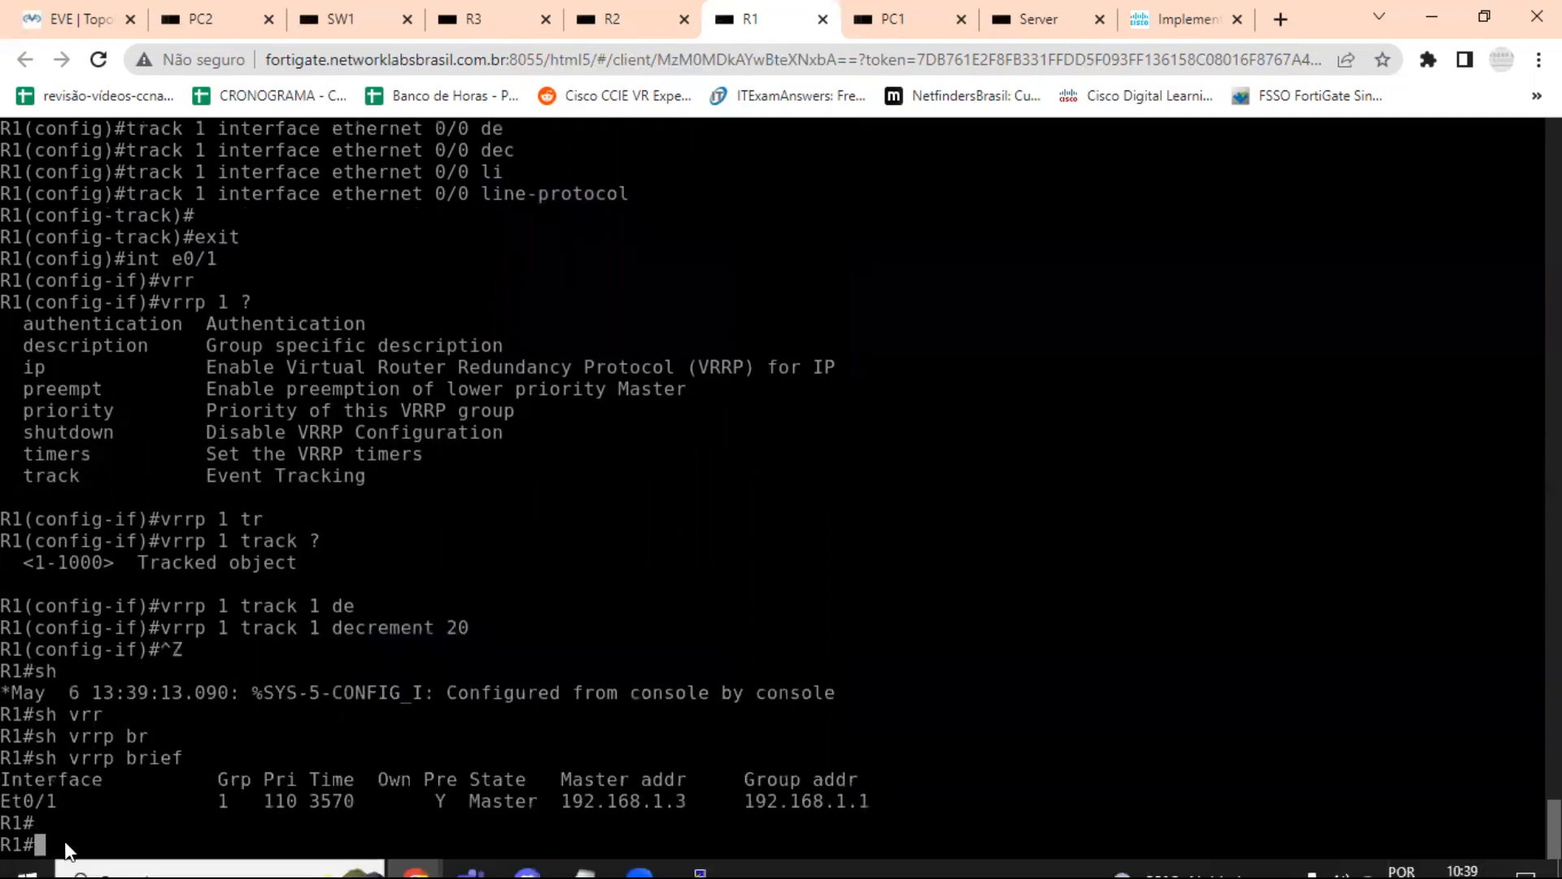
Return to R1's console through the topology and shut down its uplink interface e0/0.
{"action": "left_click", "coordinate": [91, 22]}
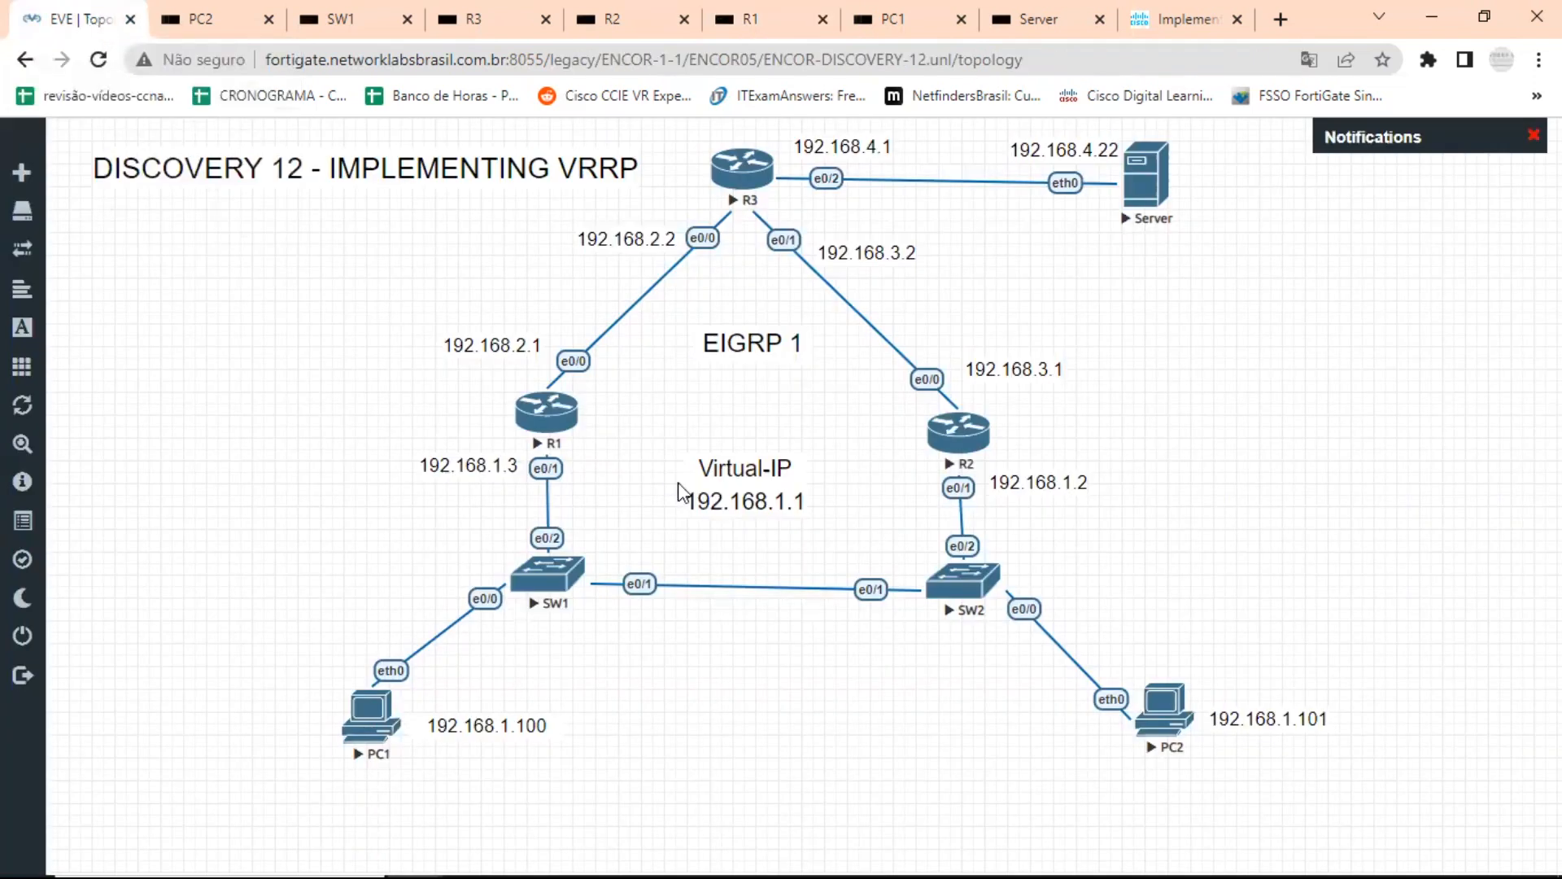
{"action": "left_click", "coordinate": [565, 417]}
{"action": "type", "text": "conf t"}
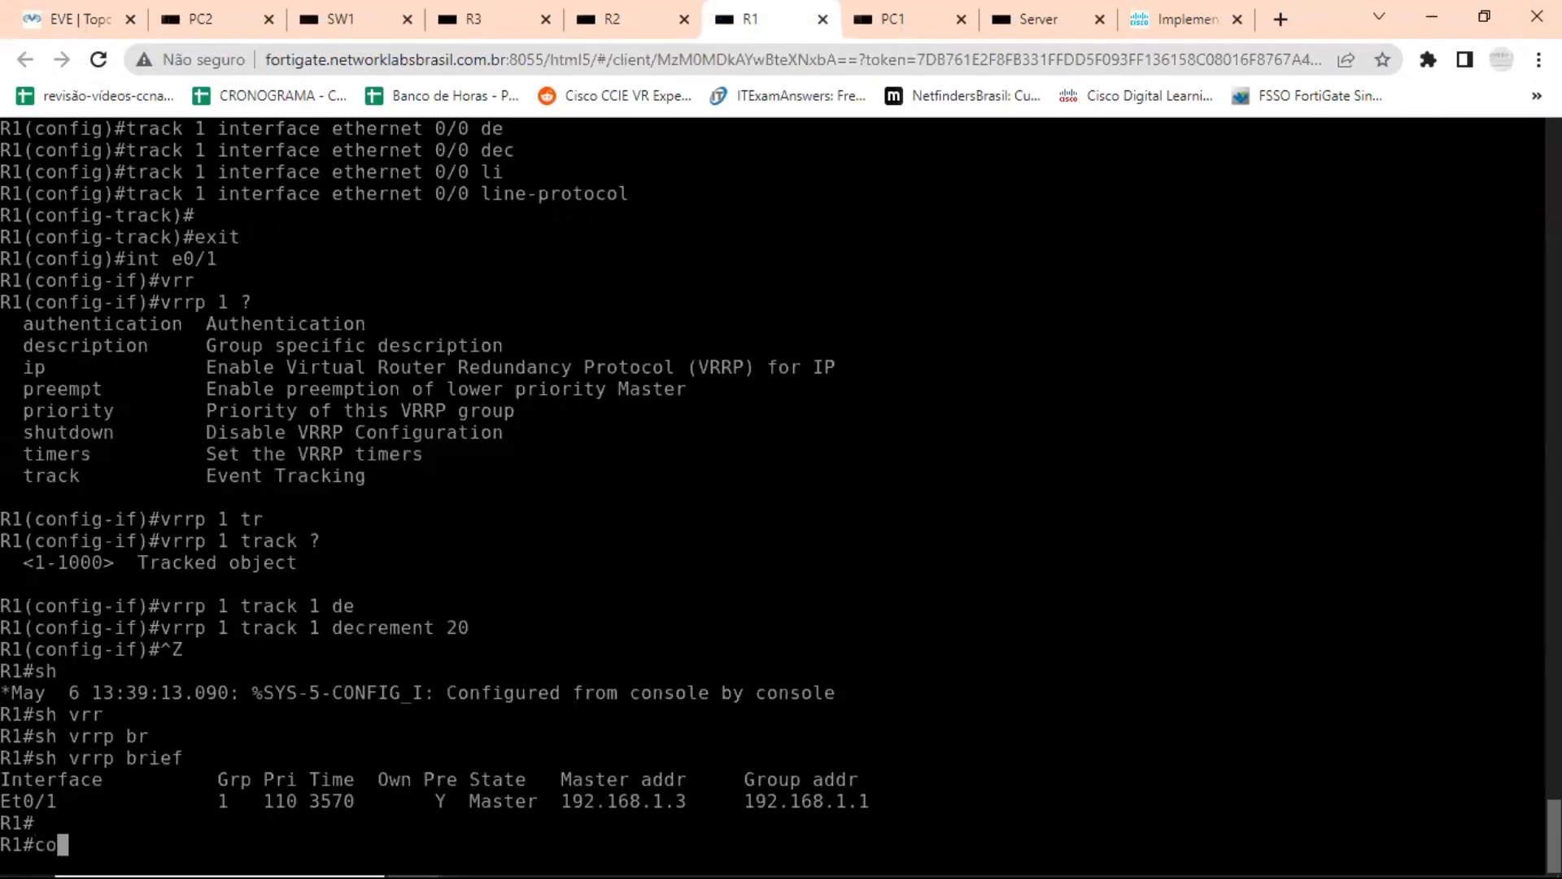
{"action": "key", "text": "Return"}
{"action": "type", "text": "int e0/0"}
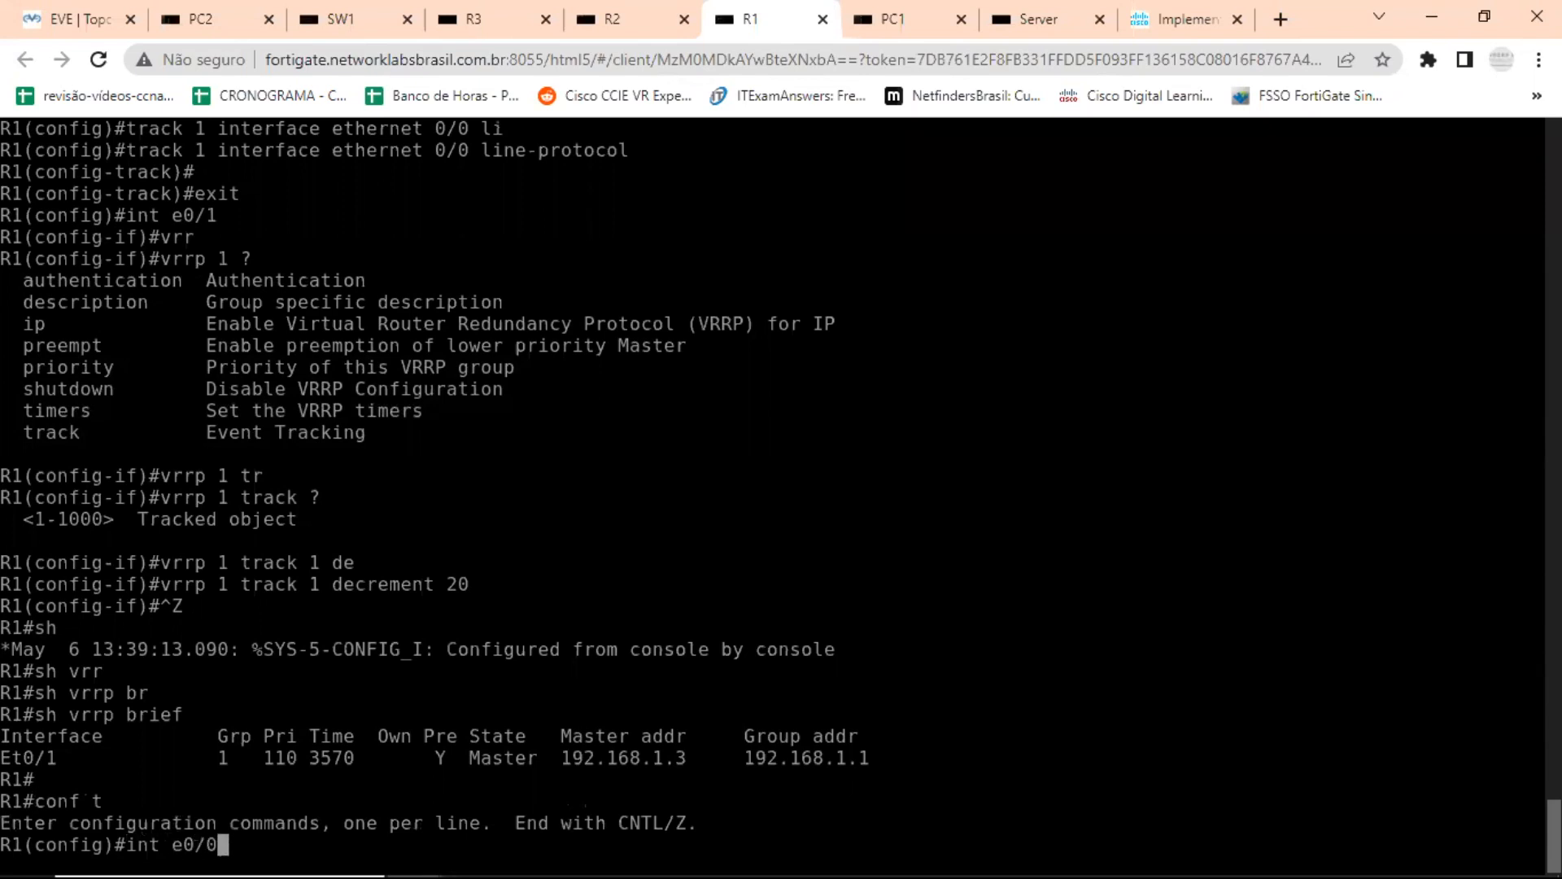
{"action": "key", "text": "Return"}
{"action": "type", "text": "sh"}
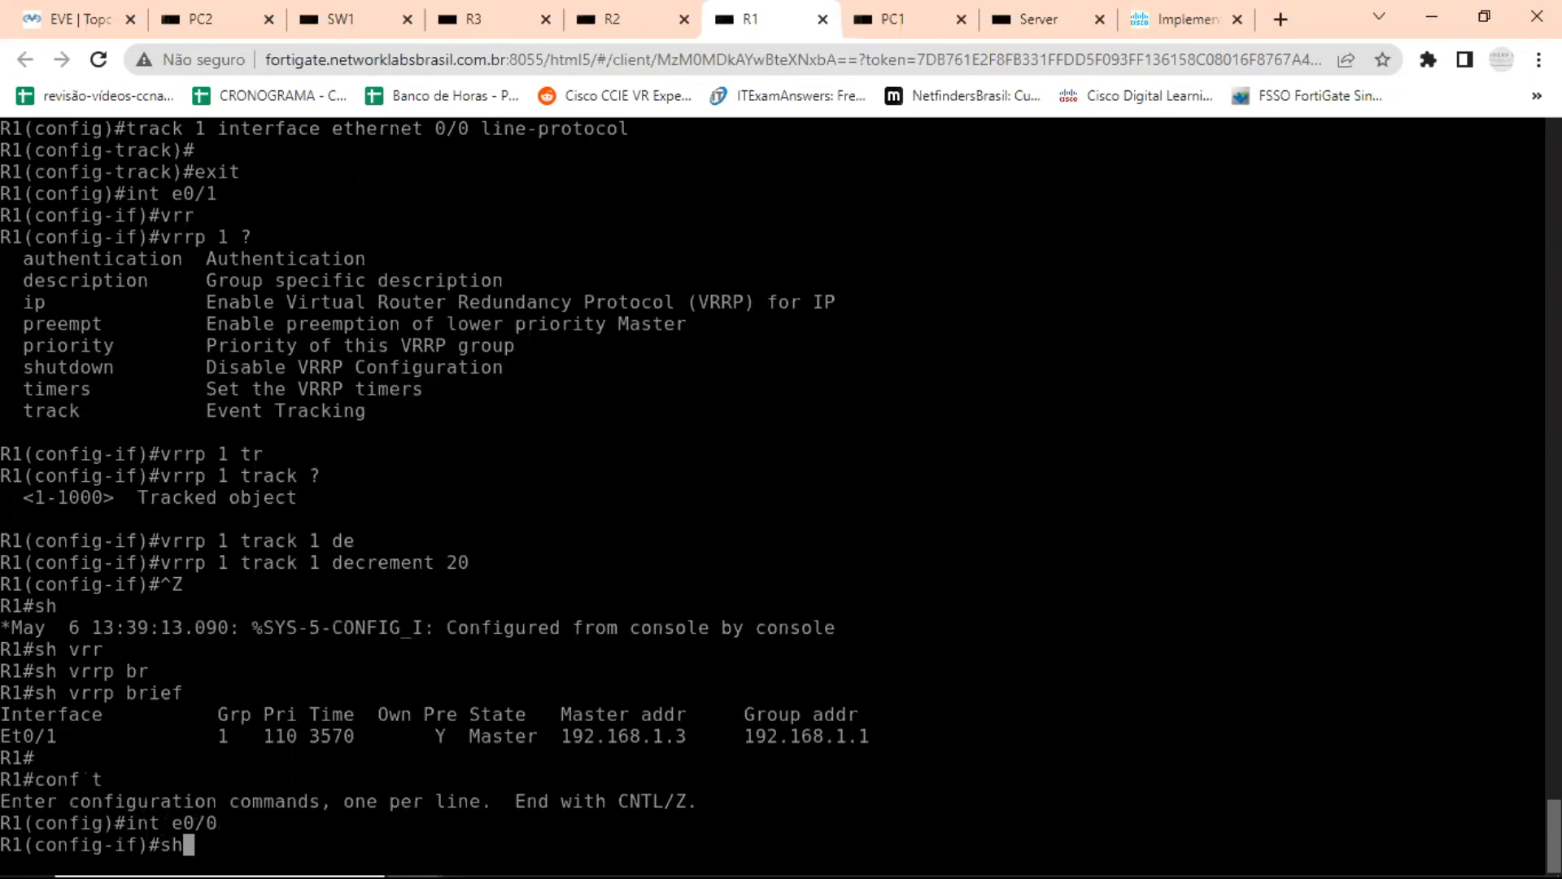
{"action": "key", "text": "Return"}
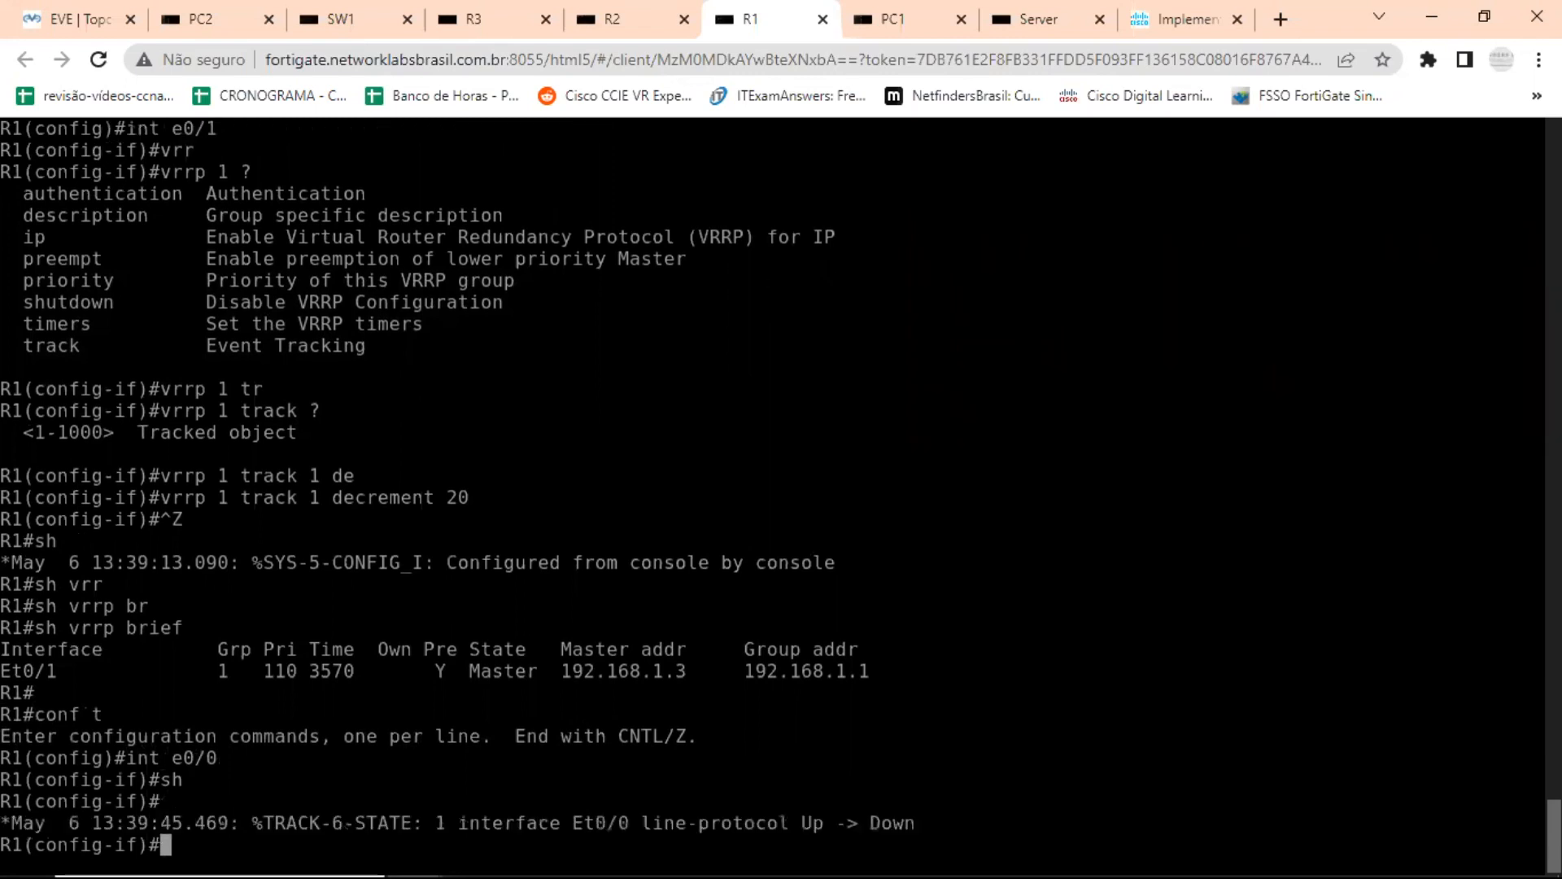
Leave configuration mode on R1, run show vrrp brief, and highlight the group's priority and state in the output.
{"action": "key", "text": "ctrl+z"}
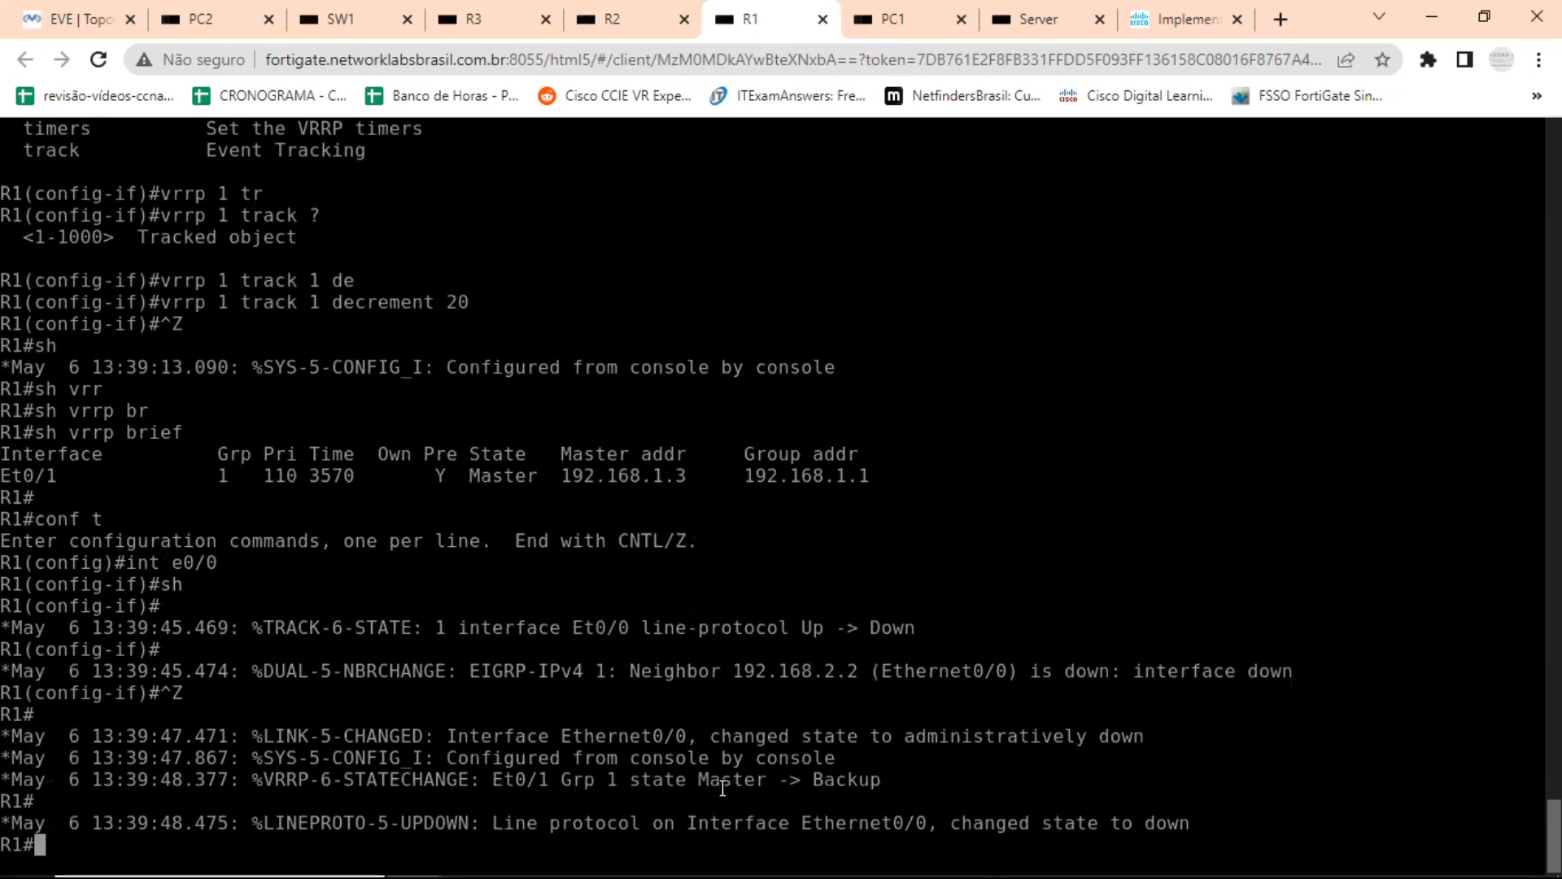
{"action": "type", "text": "sh vrrp br"}
{"action": "key", "text": "Tab"}
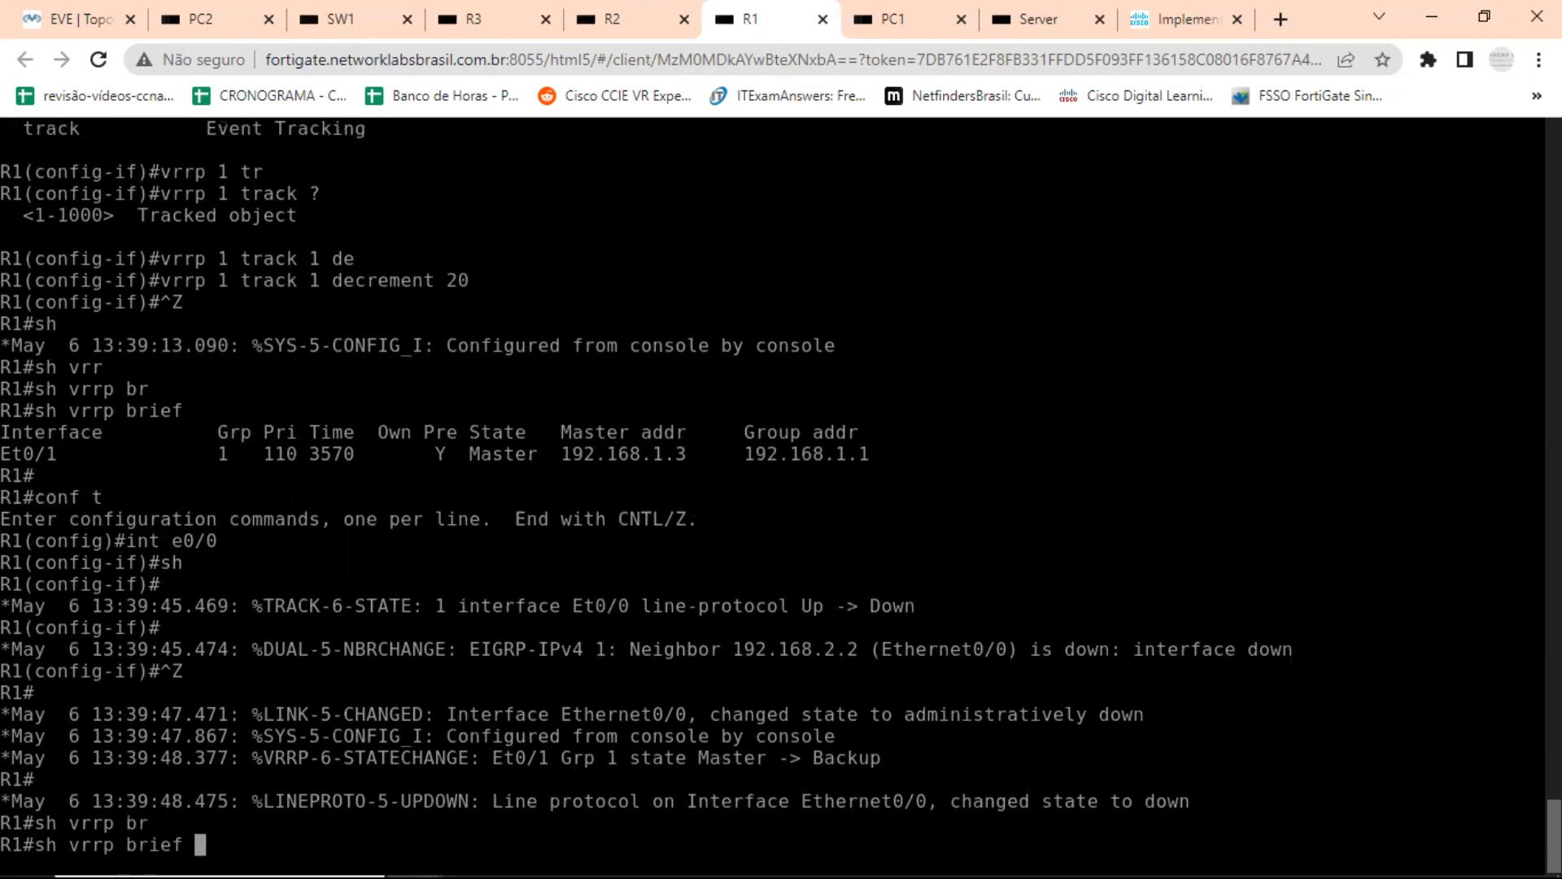
{"action": "key", "text": "Return"}
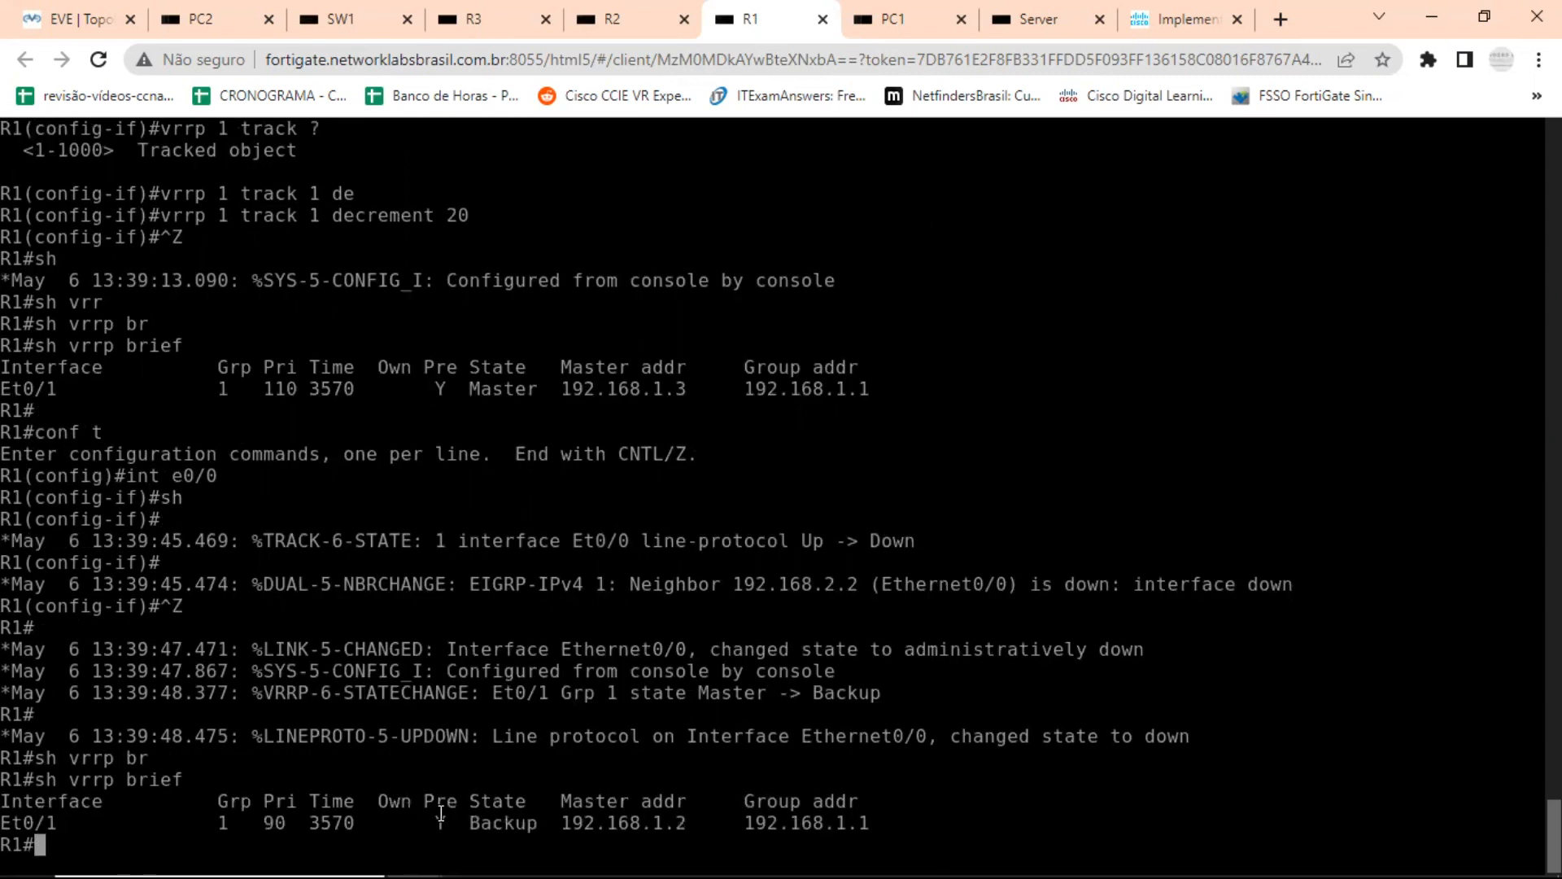
{"action": "left_click_drag", "start_coordinate": [241, 823], "coordinate": [304, 820]}
{"action": "double_click", "coordinate": [277, 821]}
{"action": "left_click_drag", "start_coordinate": [481, 823], "coordinate": [515, 823]}
Examine PC1's continuous ping output around the network redirect message in its console.
{"action": "left_click", "coordinate": [902, 11]}
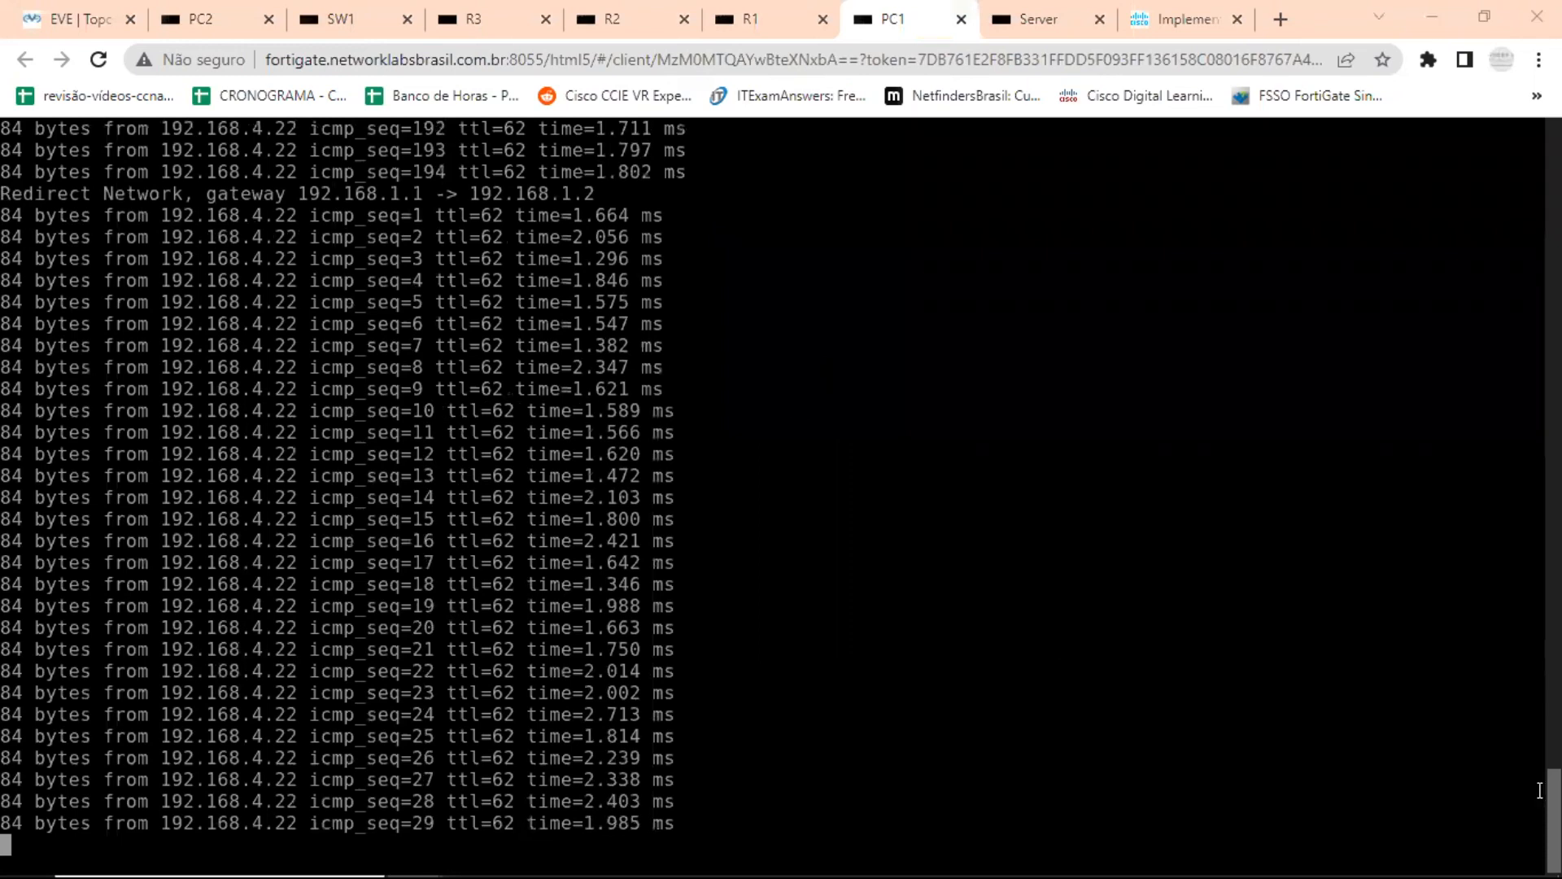
{"action": "scroll", "coordinate": [801, 406], "scroll_direction": "up", "scroll_amount": 10}
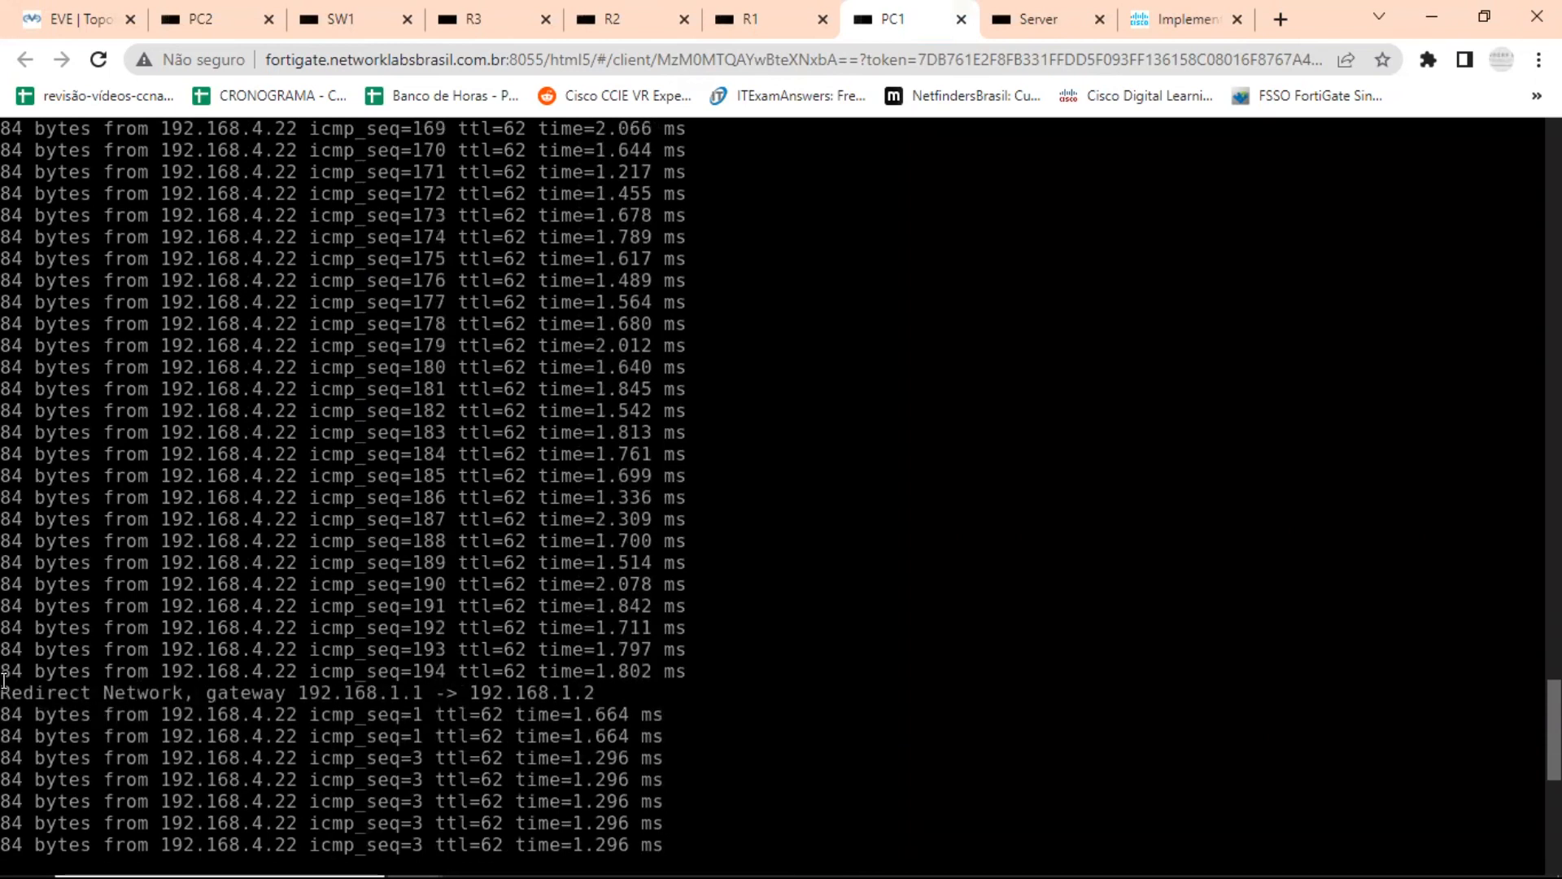
{"action": "left_click_drag", "start_coordinate": [14, 684], "coordinate": [432, 675]}
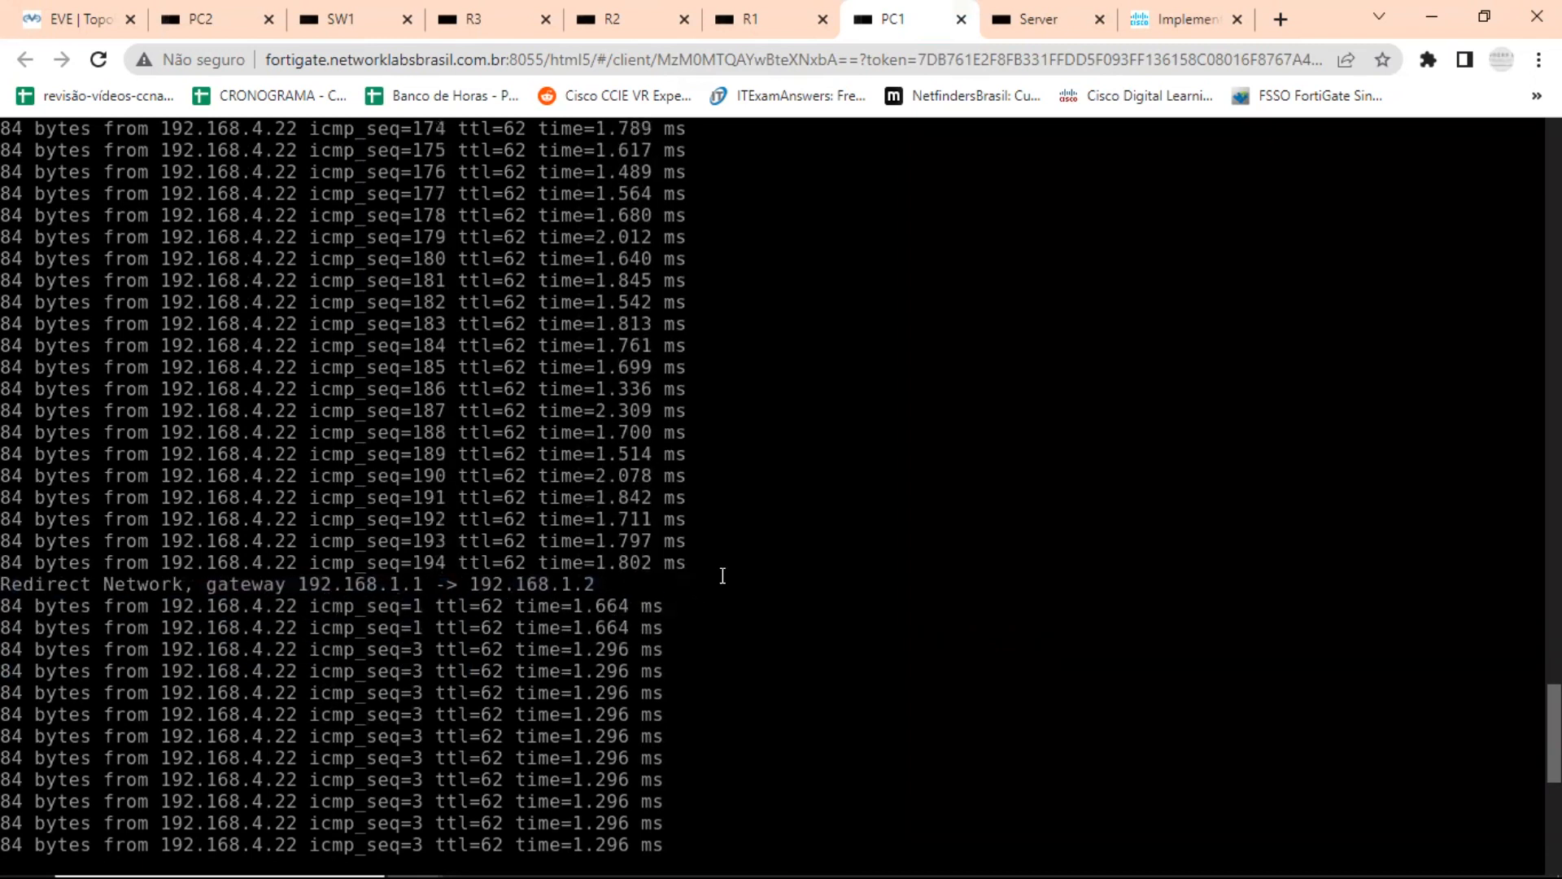
{"action": "left_click_drag", "start_coordinate": [630, 584], "coordinate": [124, 533]}
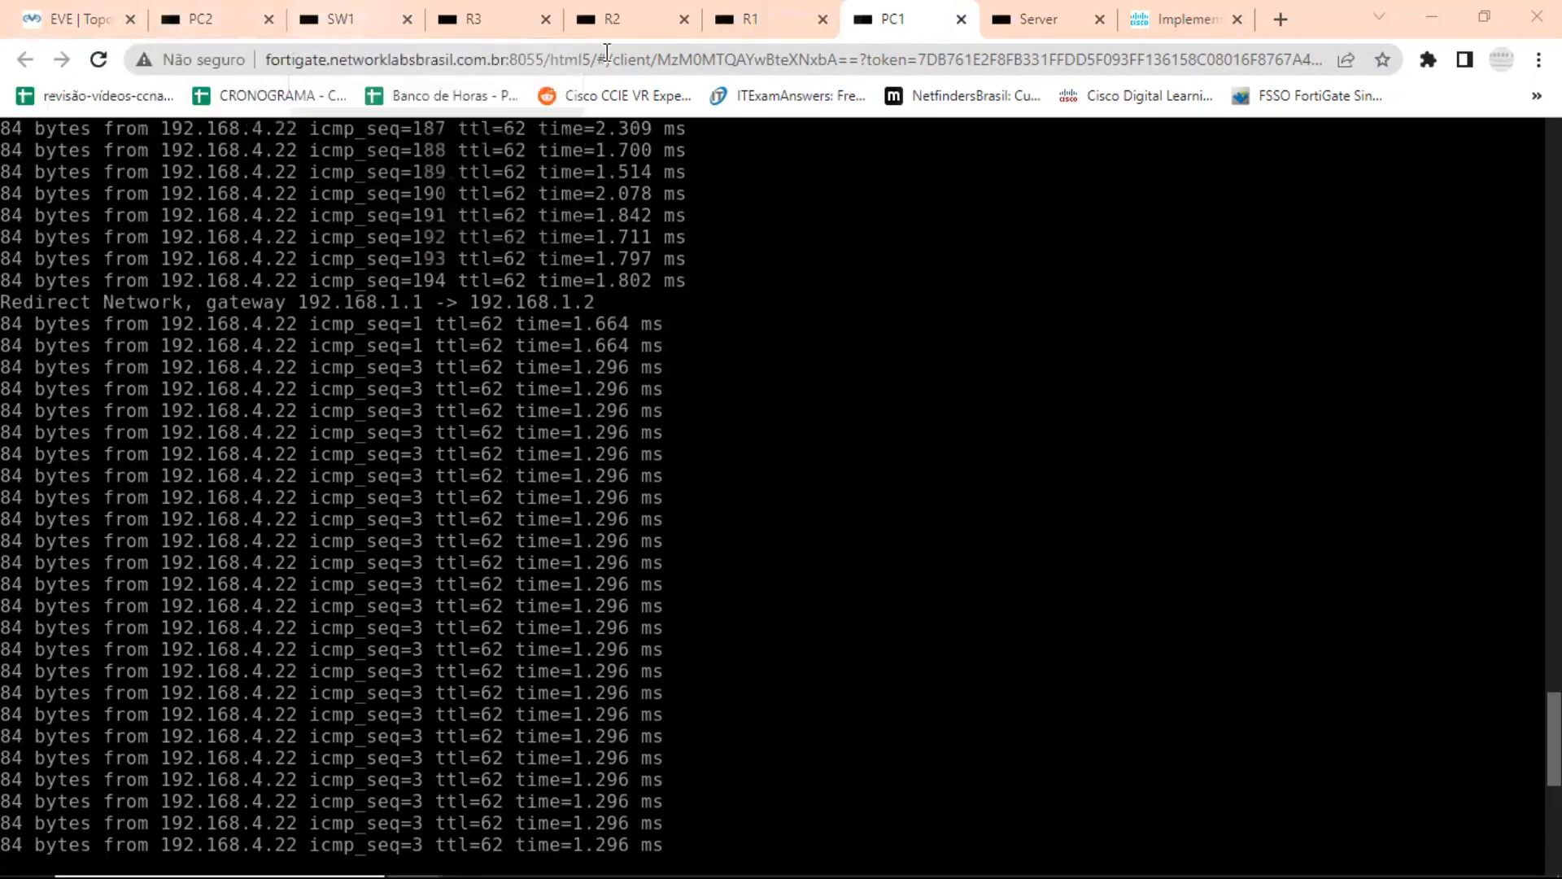
Re-enable interface e0/0 on R1 with no shutdown and refresh the prompt to follow the state-change messages.
{"action": "left_click", "coordinate": [789, 21]}
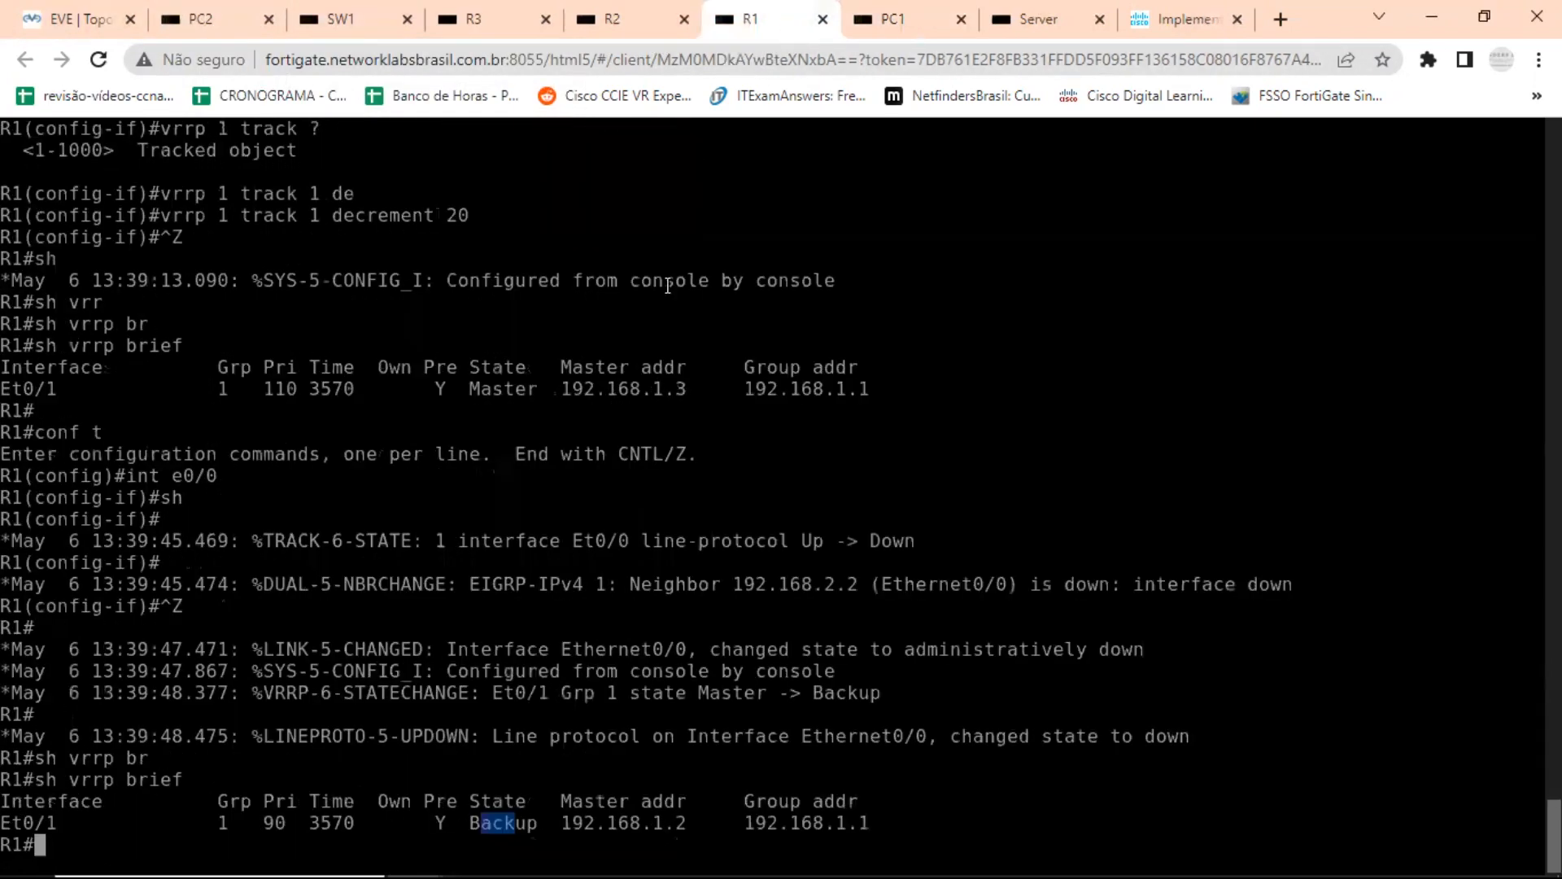
{"action": "key", "text": "Return"}
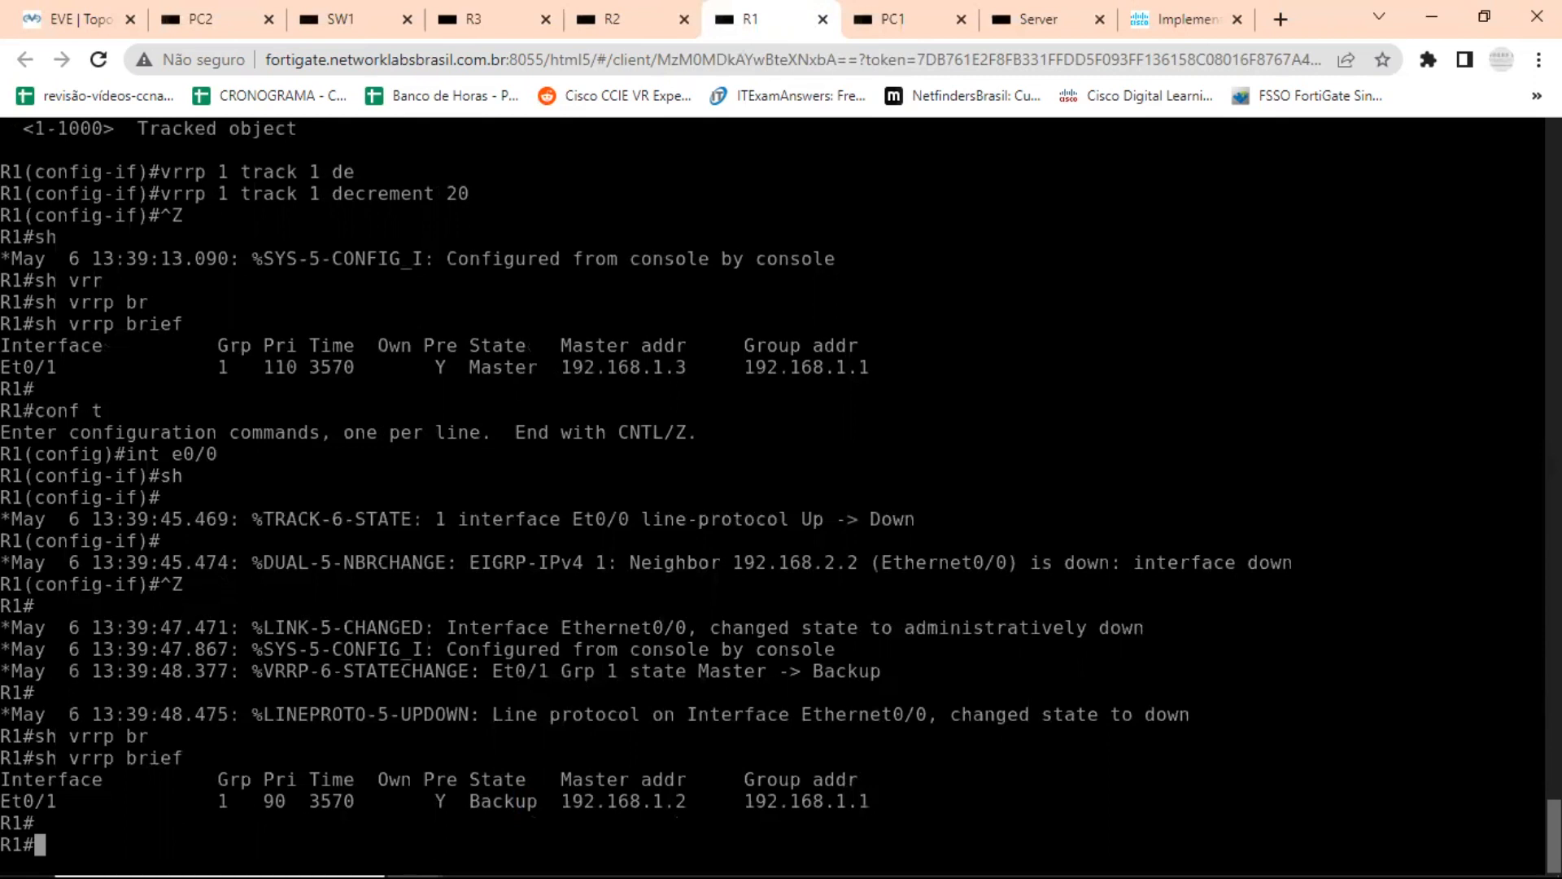
{"action": "type", "text": "conf t"}
{"action": "key", "text": "Return"}
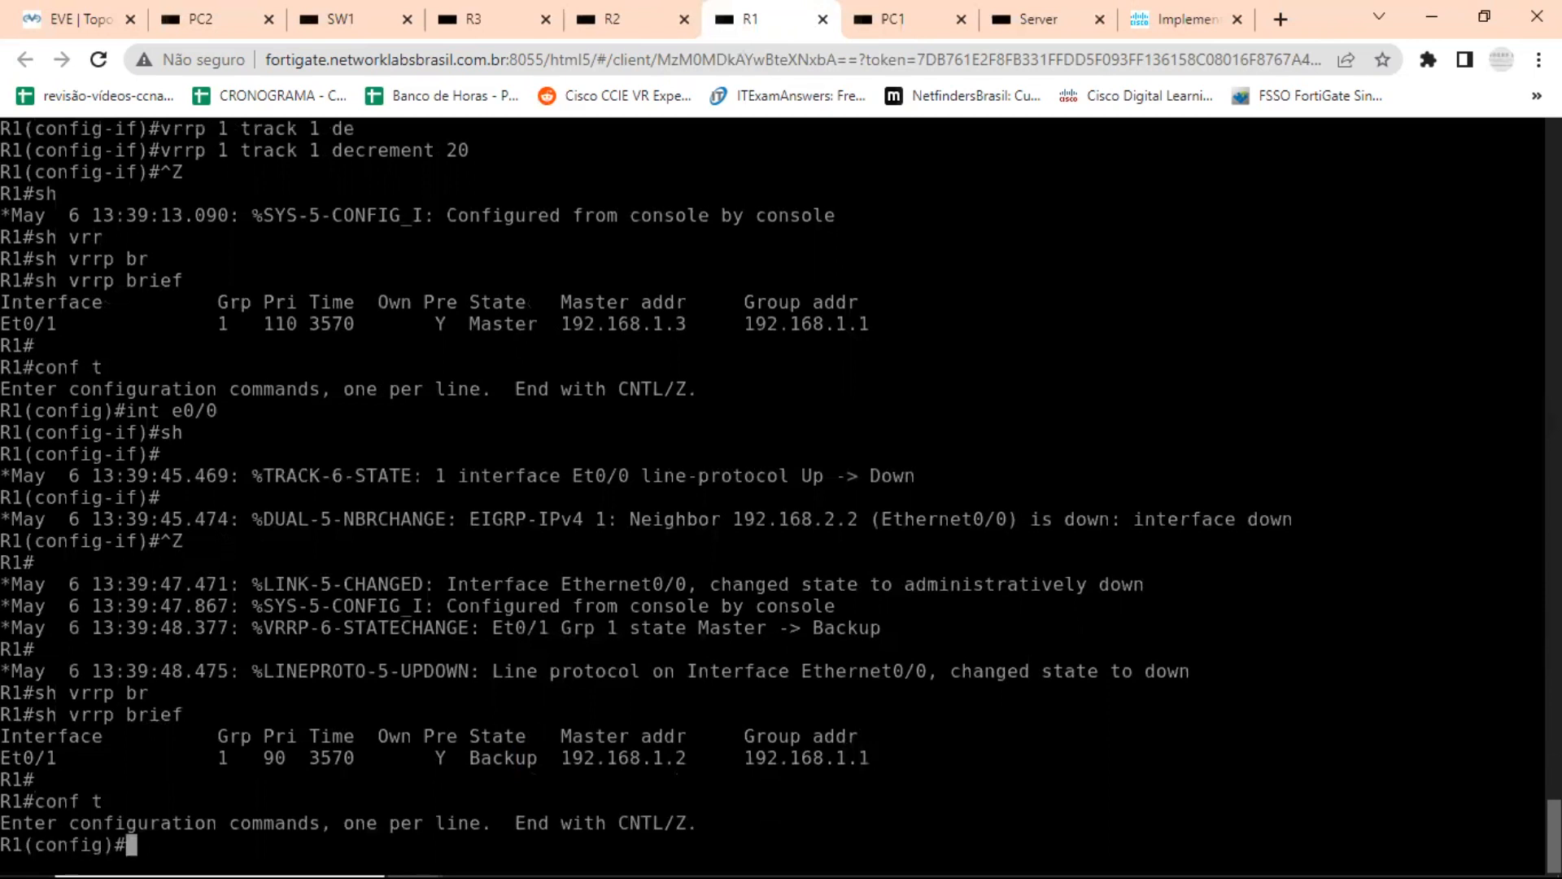
{"action": "type", "text": "int e0/0"}
{"action": "key", "text": "Return"}
{"action": "type", "text": "no sh"}
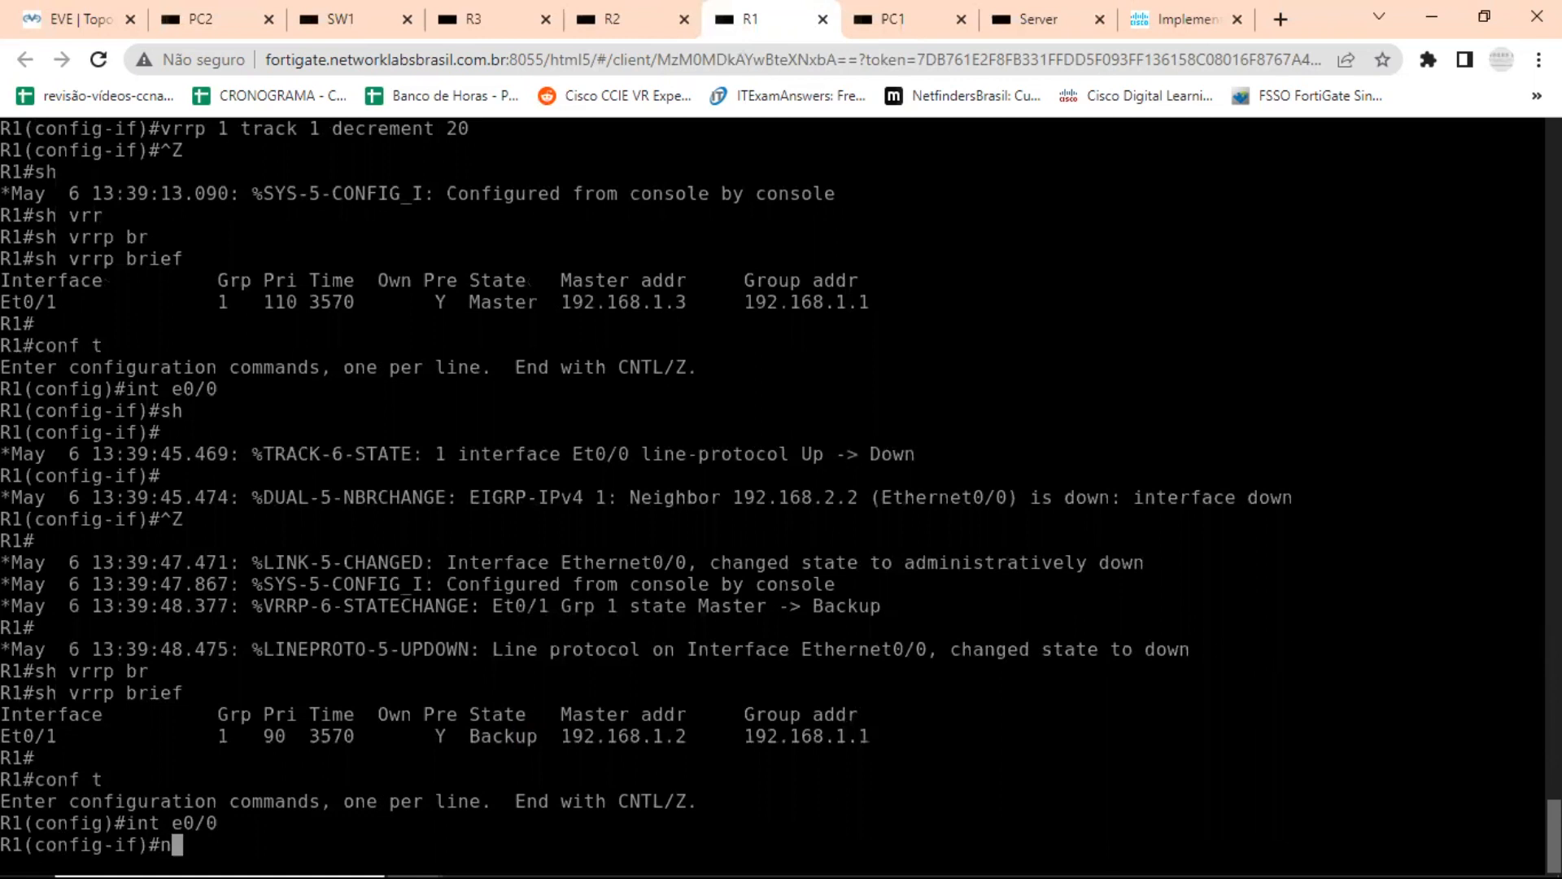
{"action": "key", "text": "Tab"}
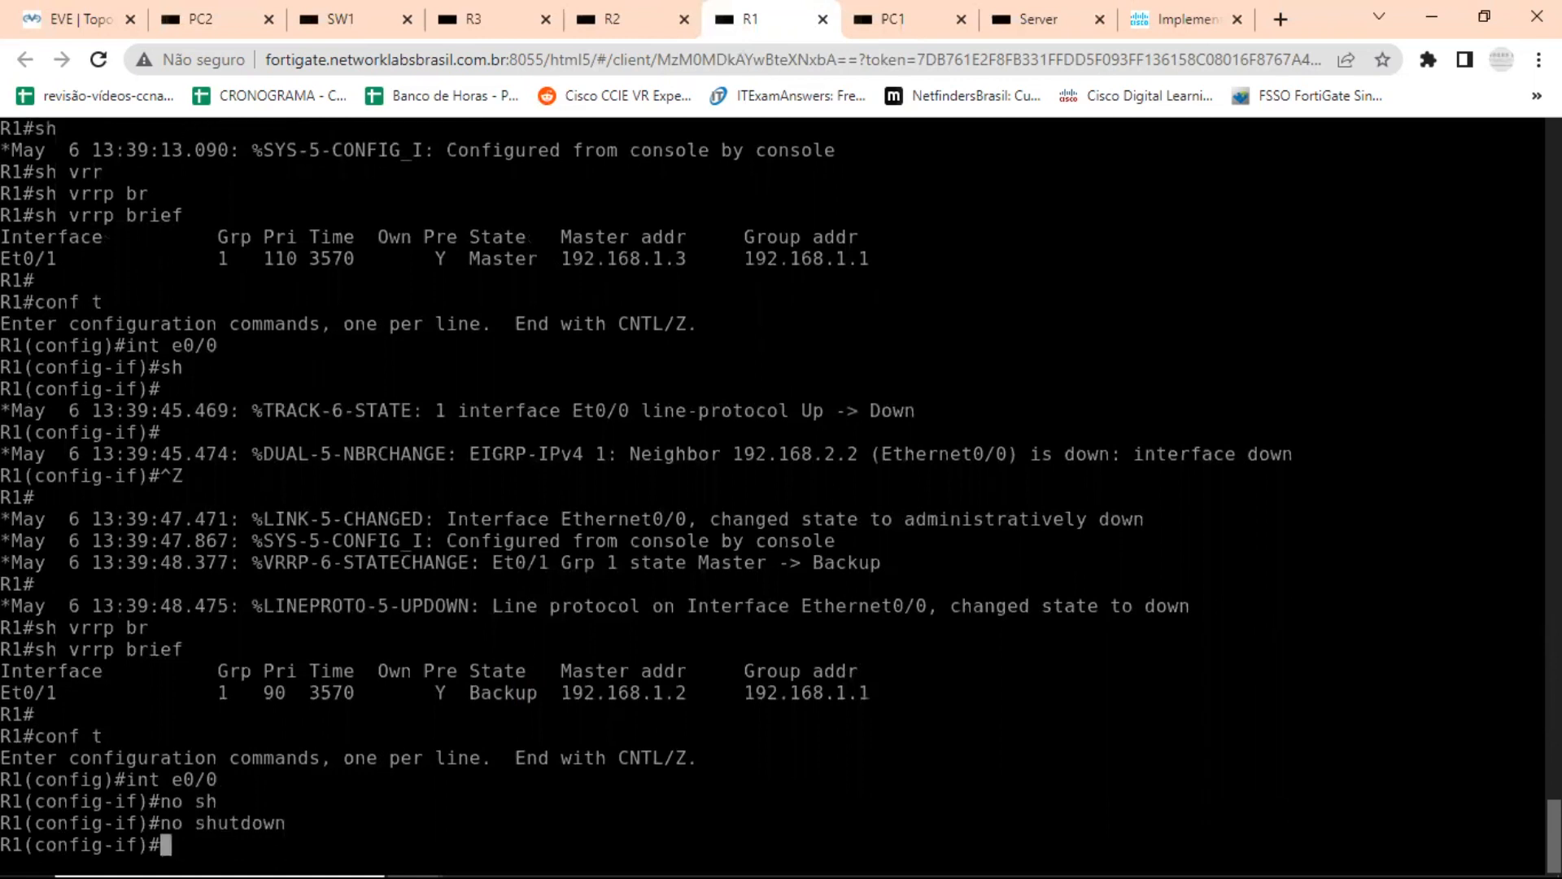
{"action": "key", "text": "Return"}
{"action": "key", "text": "Return"}
{"action": "key", "text": "Return"}
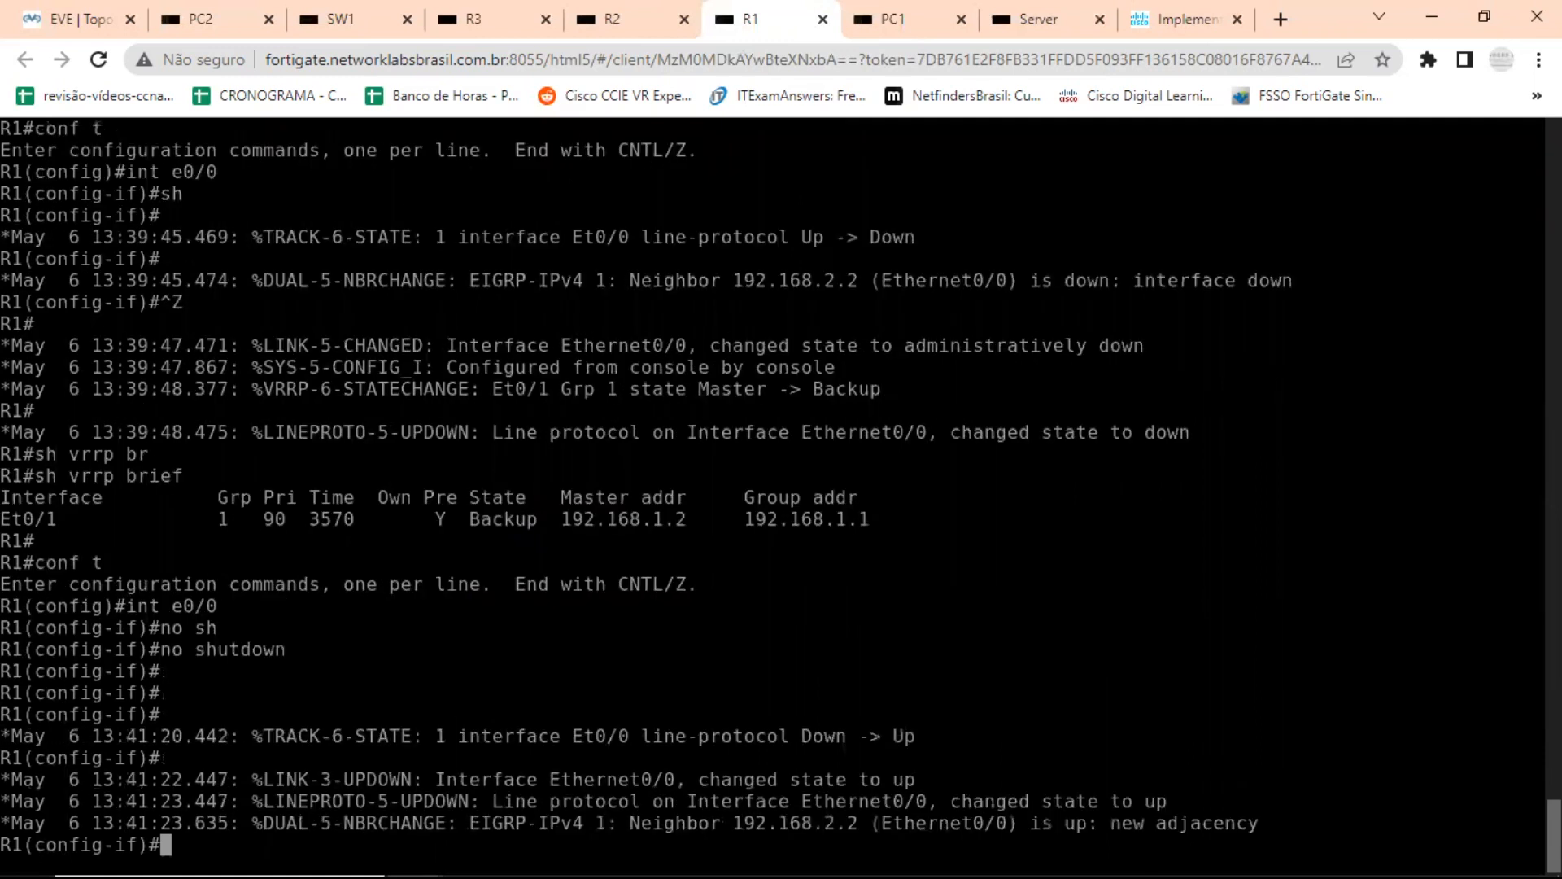
{"action": "key", "text": "Return"}
{"action": "key", "text": "Return"}
{"action": "key", "text": "Return"}
{"action": "key", "text": "Return"}
{"action": "key", "text": "Return"}
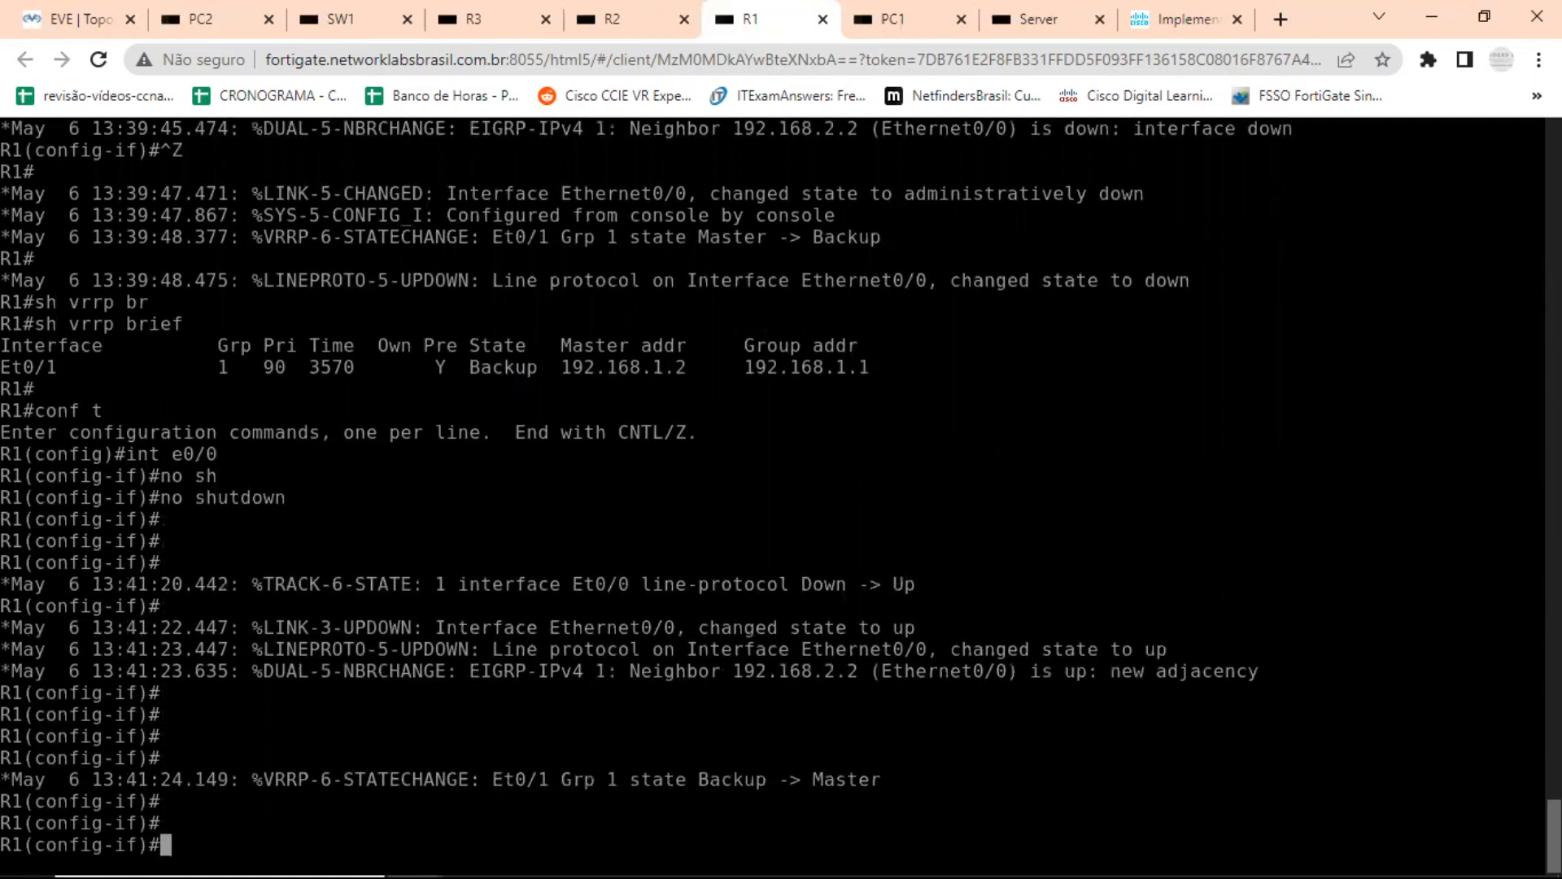
{"action": "key", "text": "Return"}
{"action": "key", "text": "Return"}
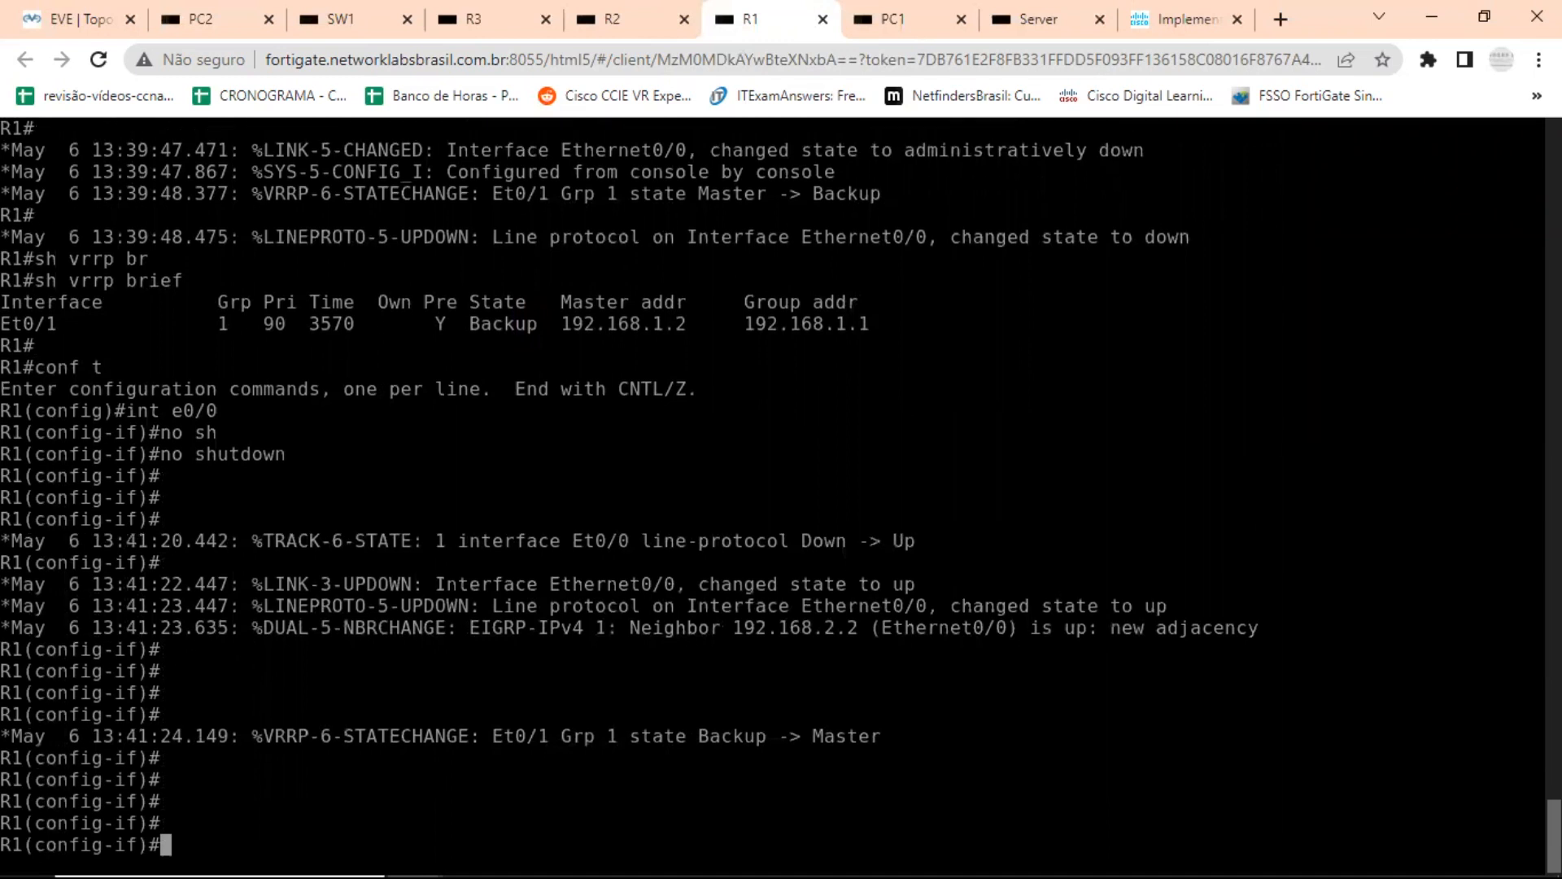
Enter interface e0/1 configuration on R1 and list the VRRP group 1 timers options with the inline help.
{"action": "type", "text": "int e0/1"}
{"action": "key", "text": "Return"}
{"action": "key", "text": "Return"}
{"action": "key", "text": "Return"}
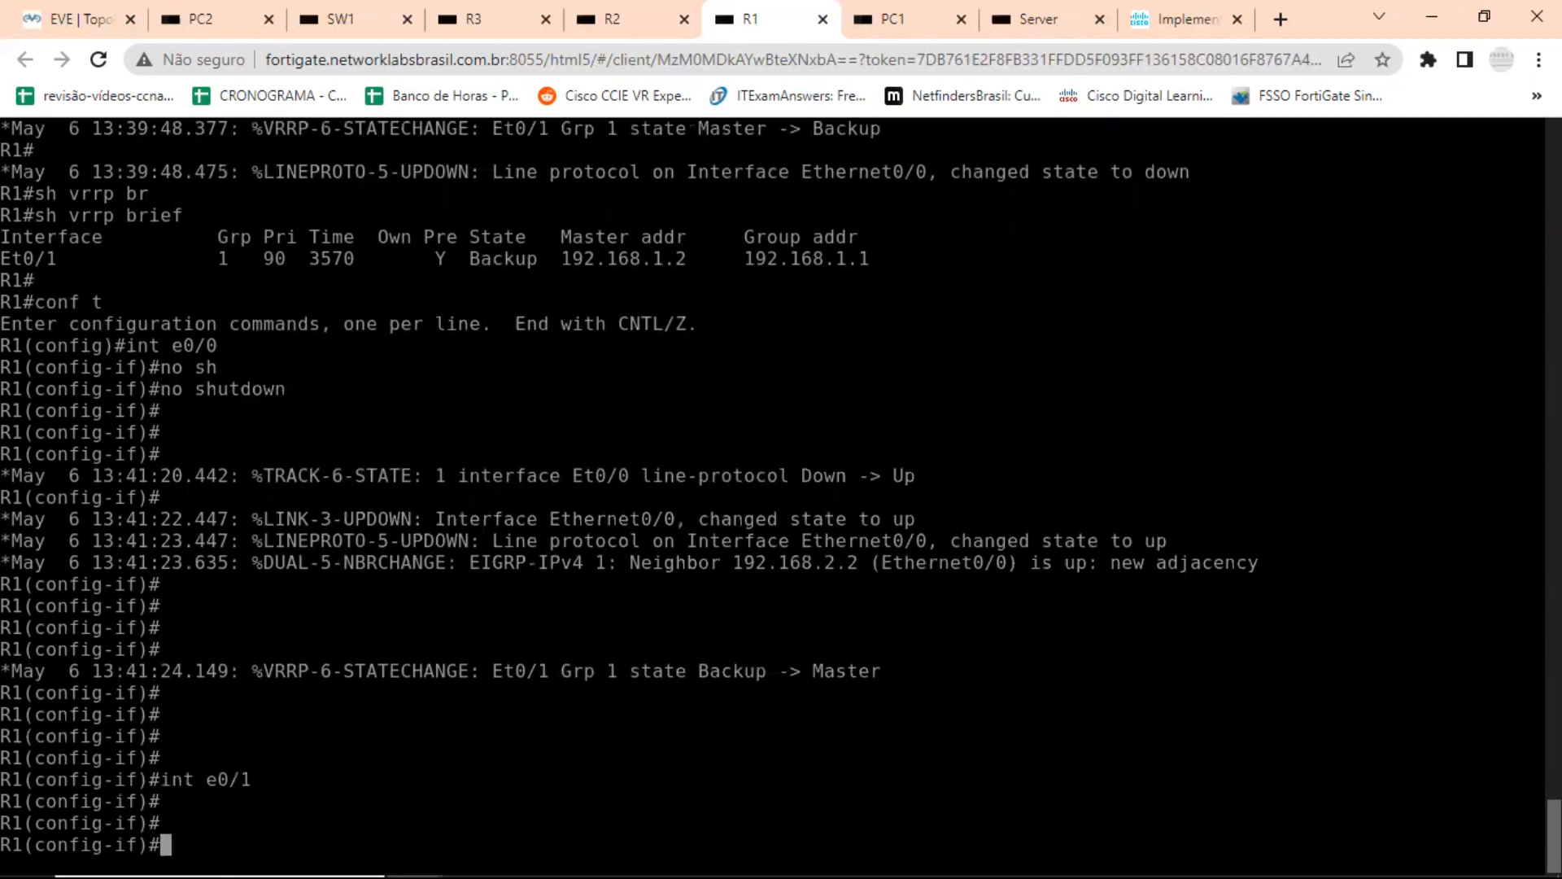
{"action": "type", "text": "vrr"}
{"action": "key", "text": "Tab"}
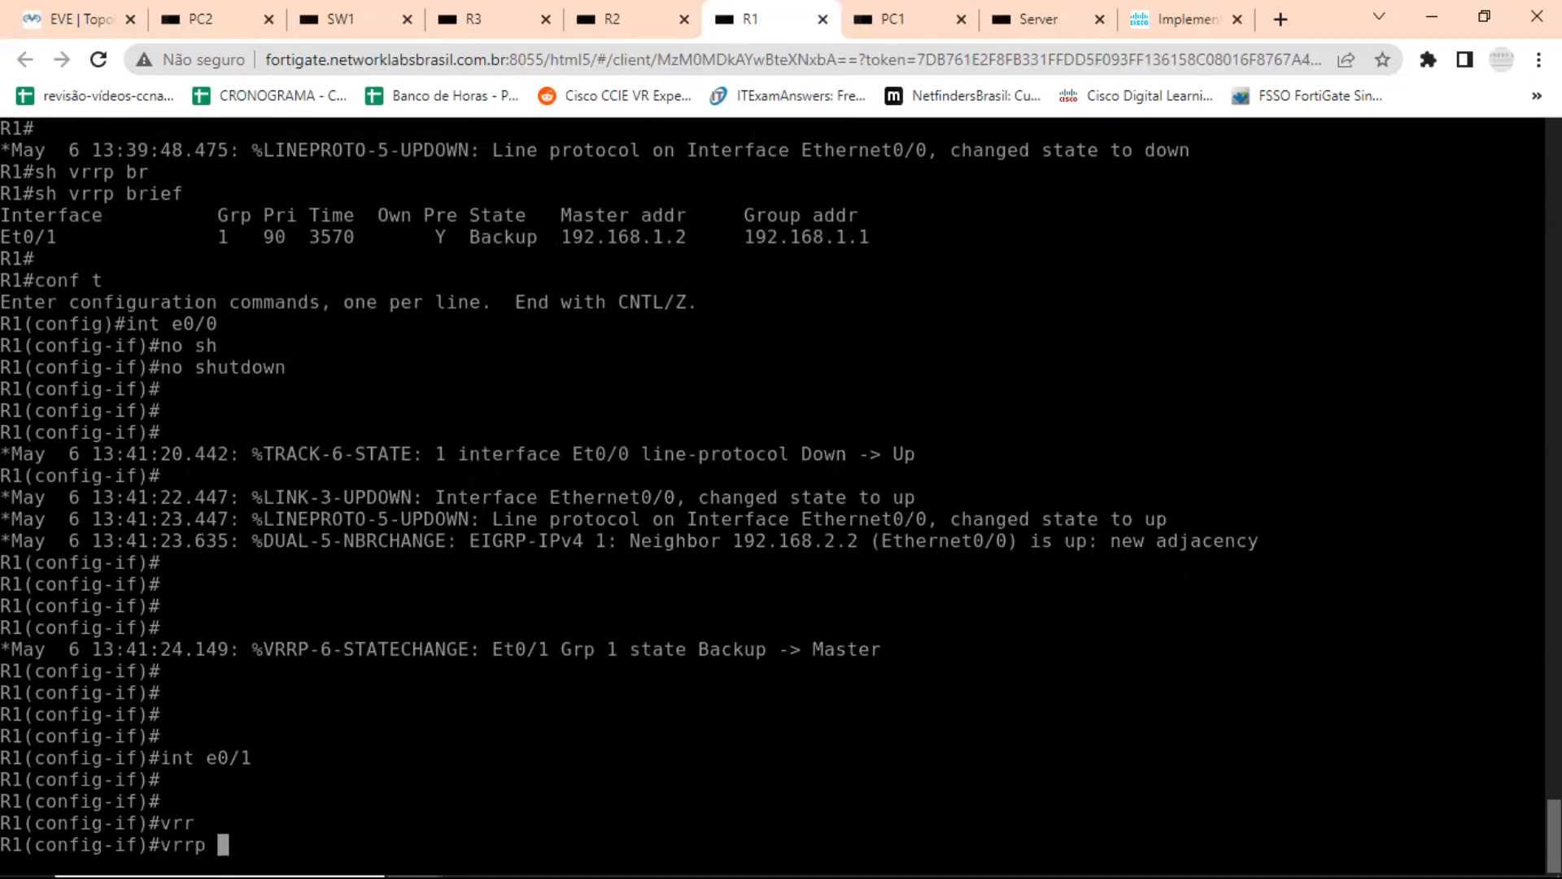
{"action": "type", "text": "1 ?"}
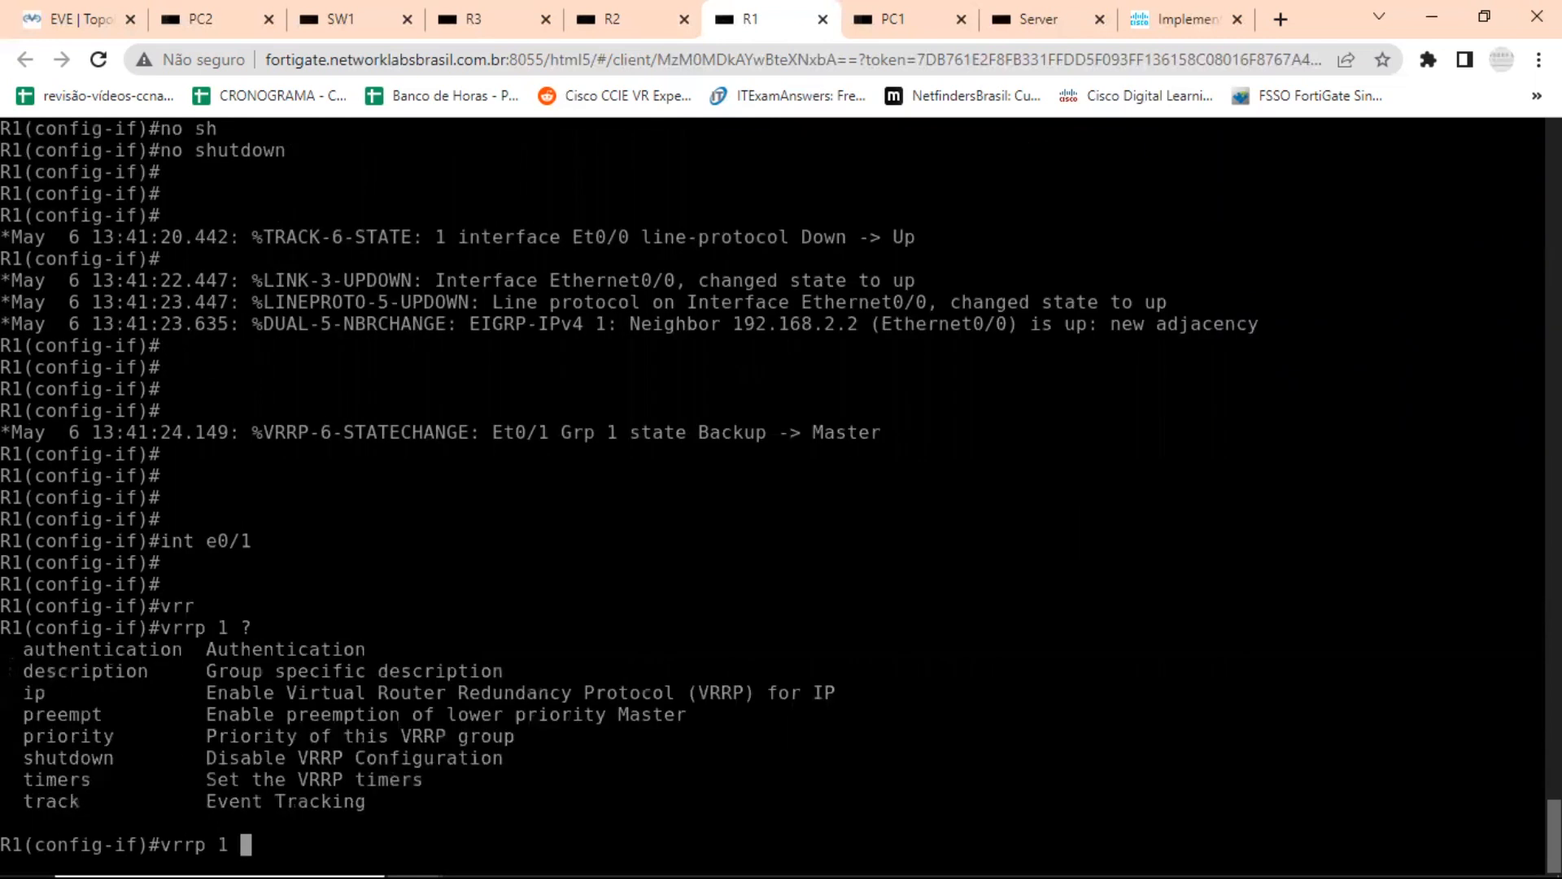
{"action": "type", "text": "ti"}
{"action": "key", "text": "Tab"}
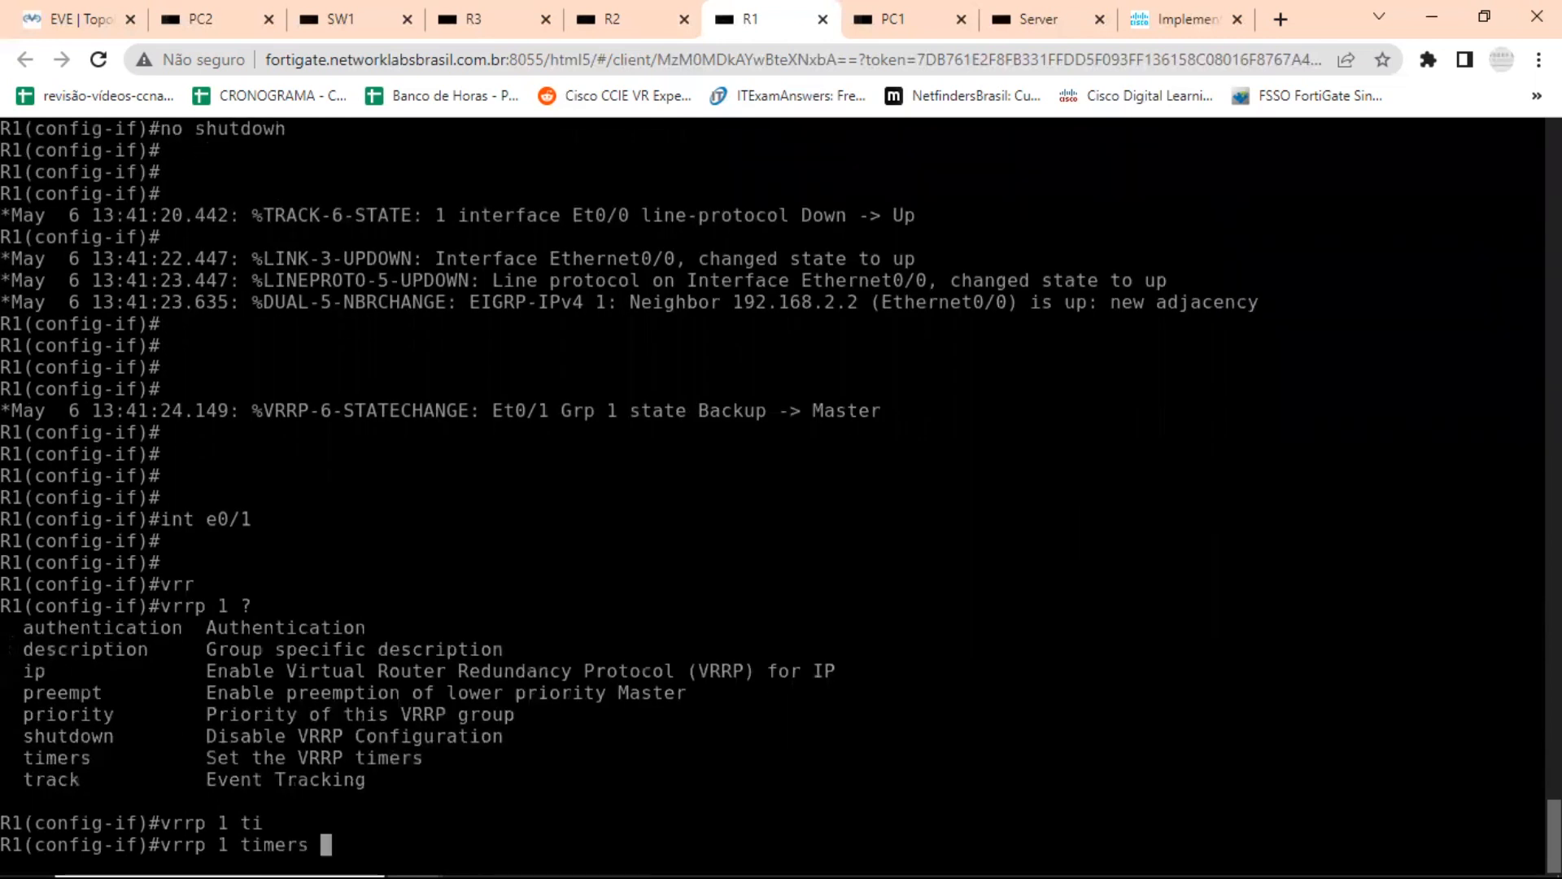
{"action": "type", "text": "?"}
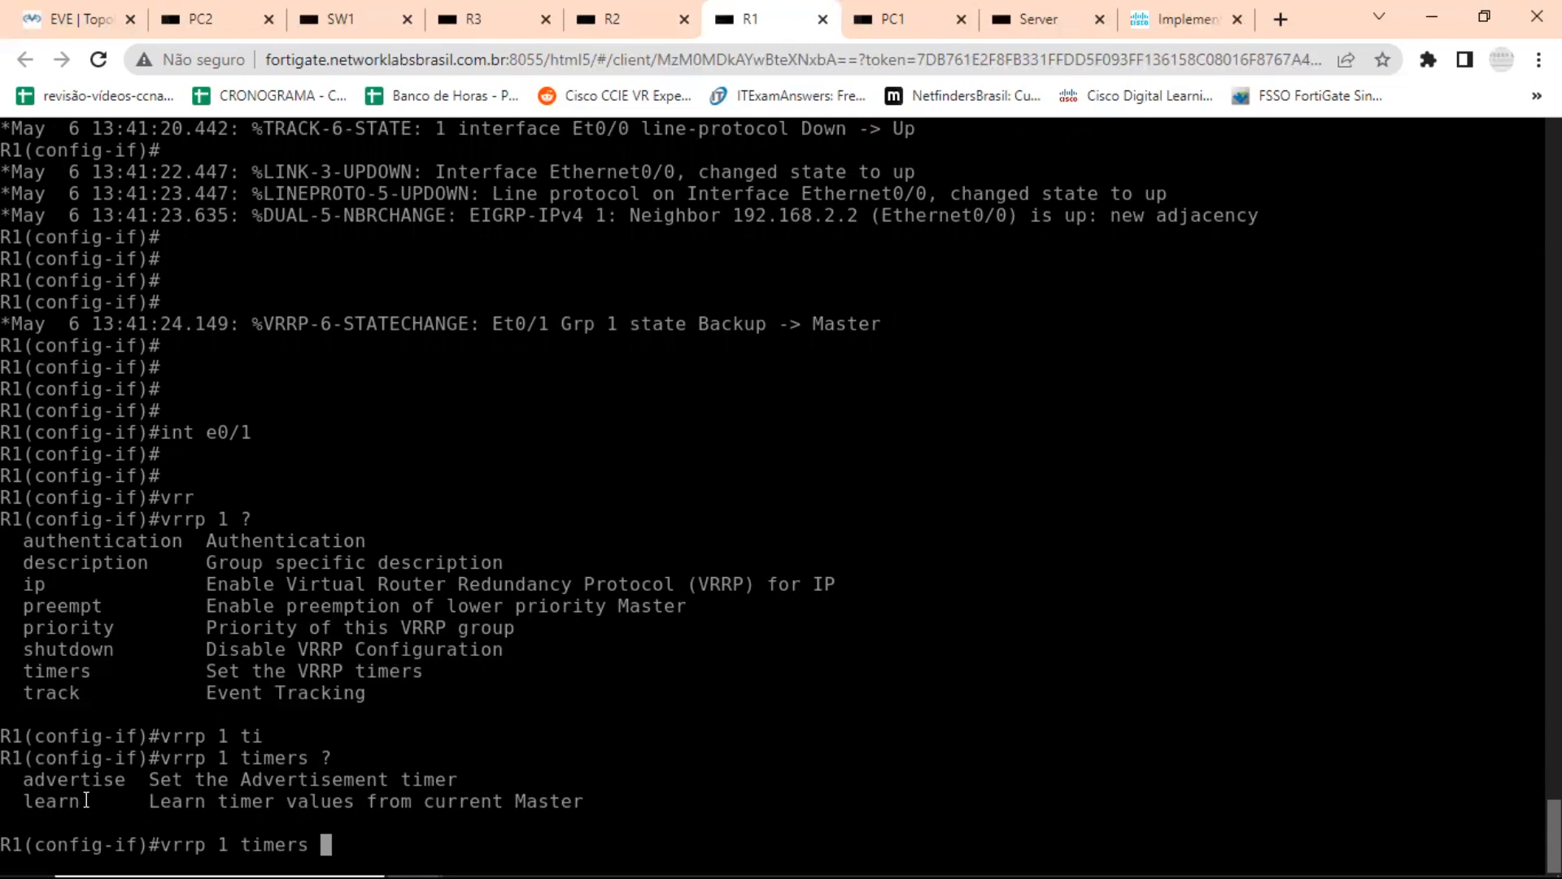
Highlight the learn option and its description in the timers help output.
{"action": "left_click_drag", "start_coordinate": [90, 802], "coordinate": [28, 799]}
{"action": "left_click_drag", "start_coordinate": [604, 802], "coordinate": [20, 800]}
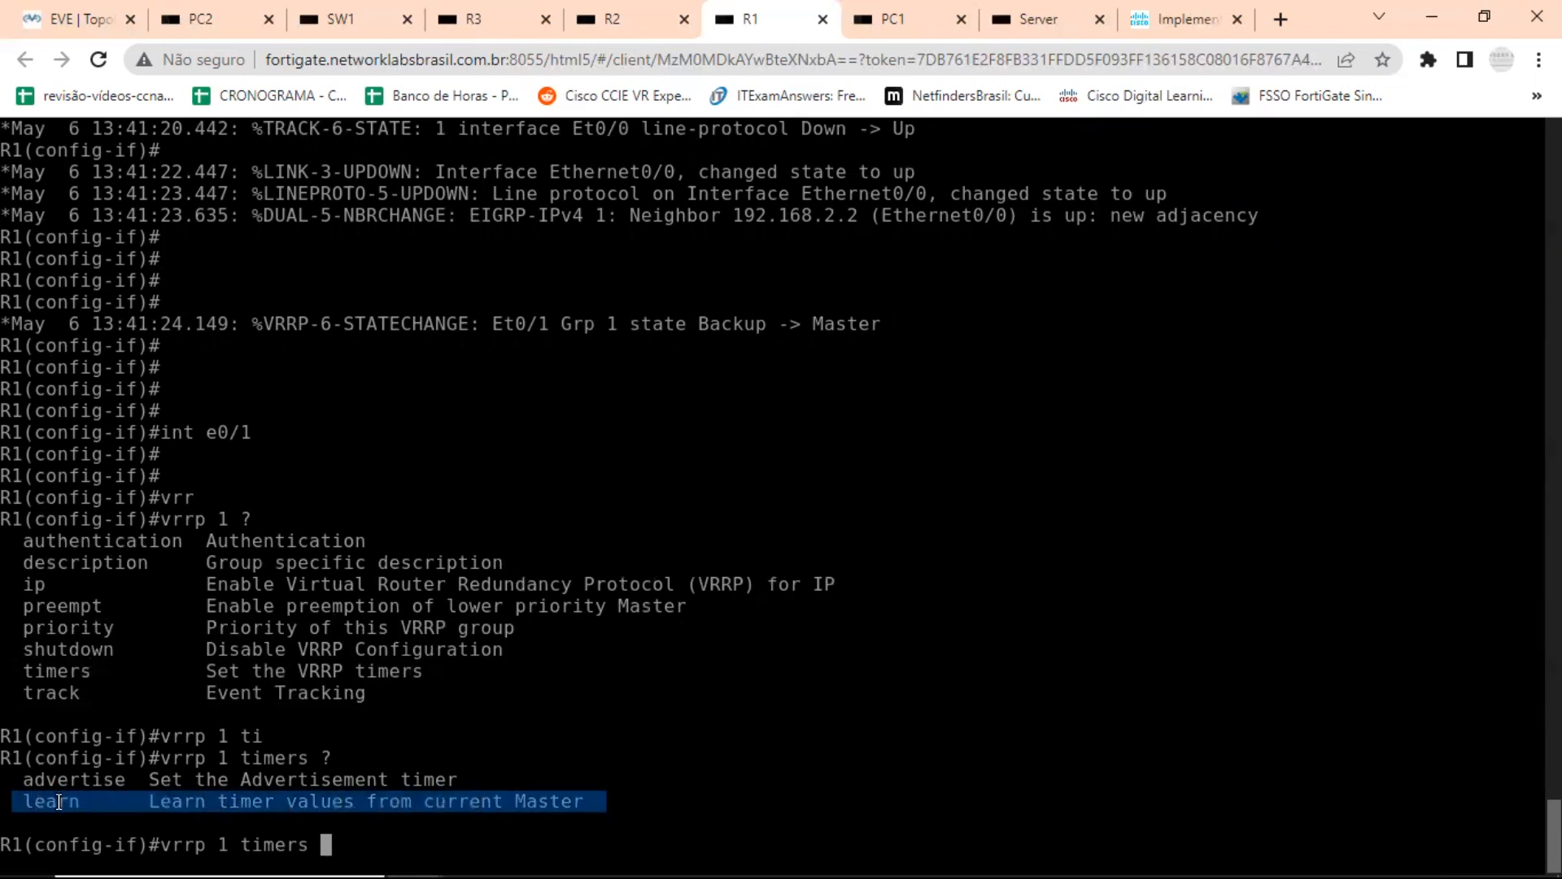
{"action": "left_click_drag", "start_coordinate": [88, 802], "coordinate": [29, 801]}
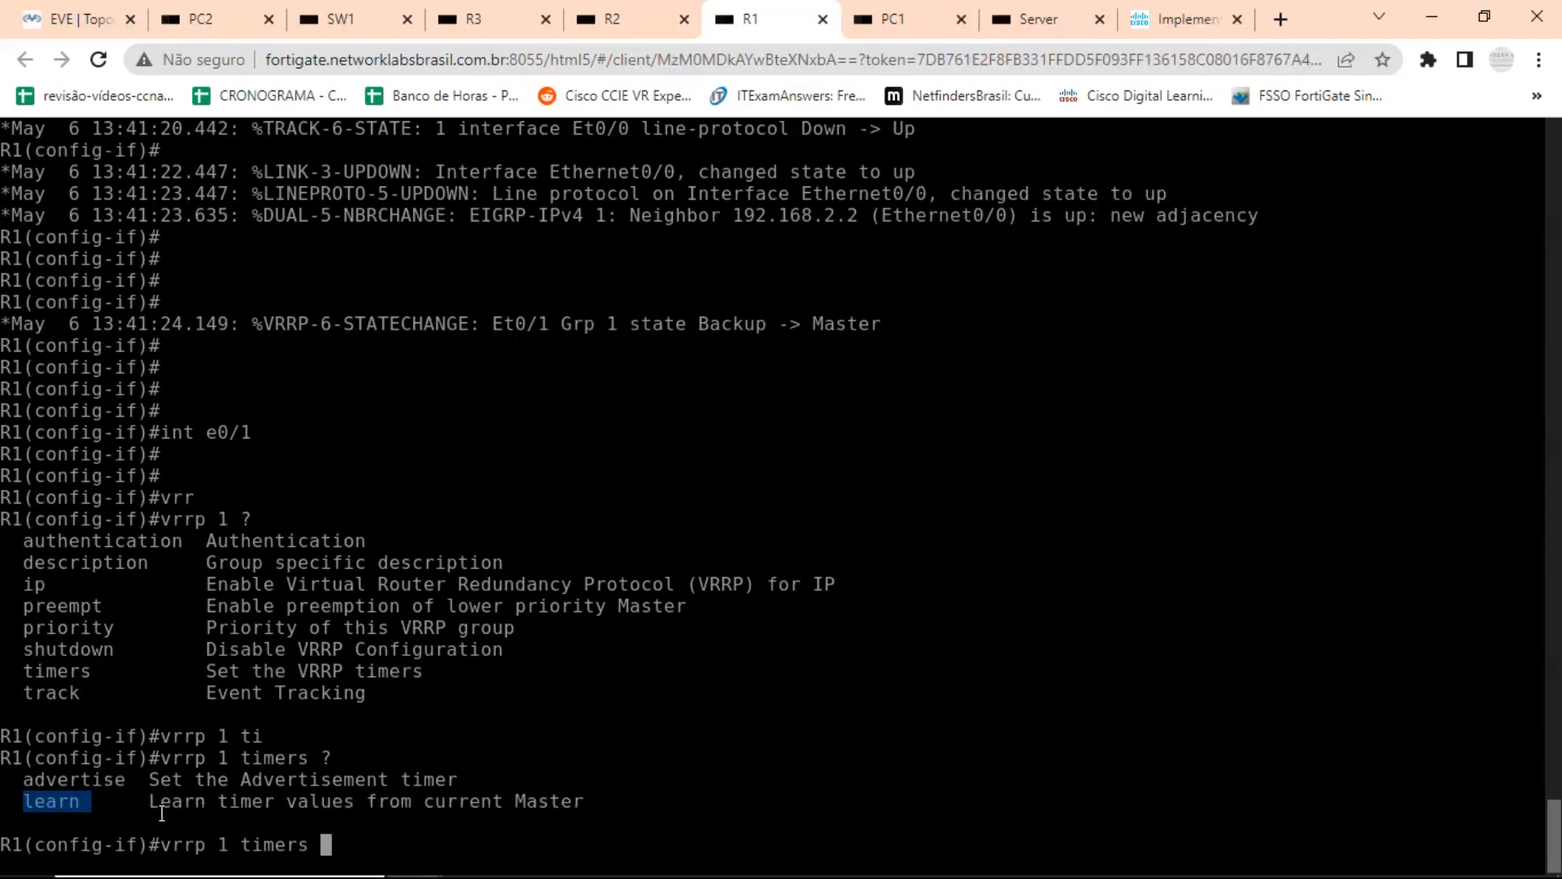
Set R1's VRRP group 1 advertisement timer to 250 milliseconds, consulting the inline help for its arguments.
{"action": "type", "text": "ad"}
{"action": "key", "text": "Tab"}
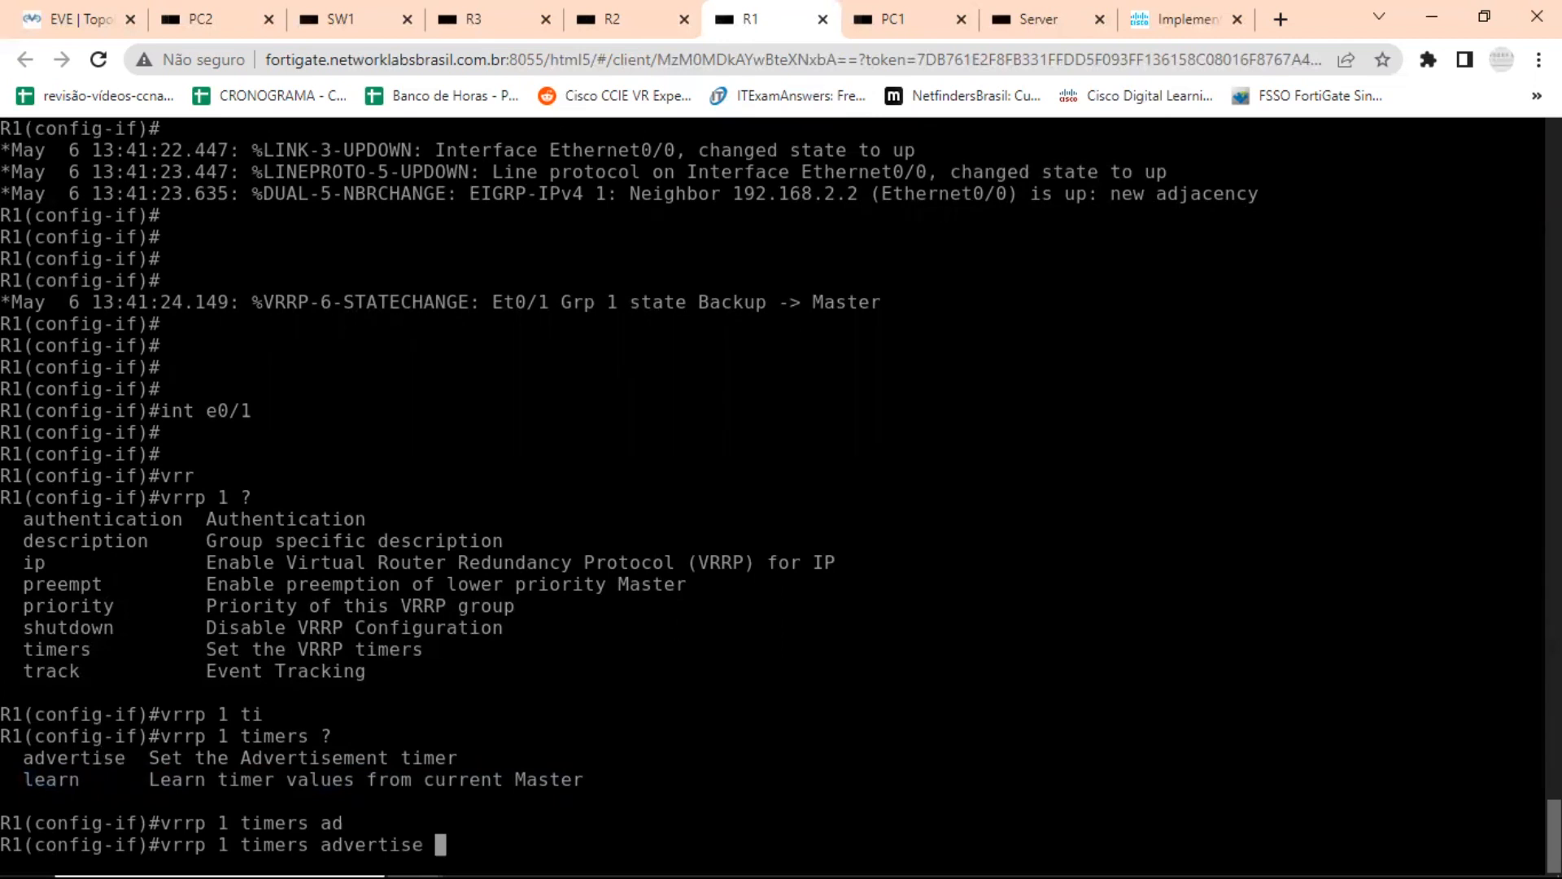
{"action": "type", "text": "?"}
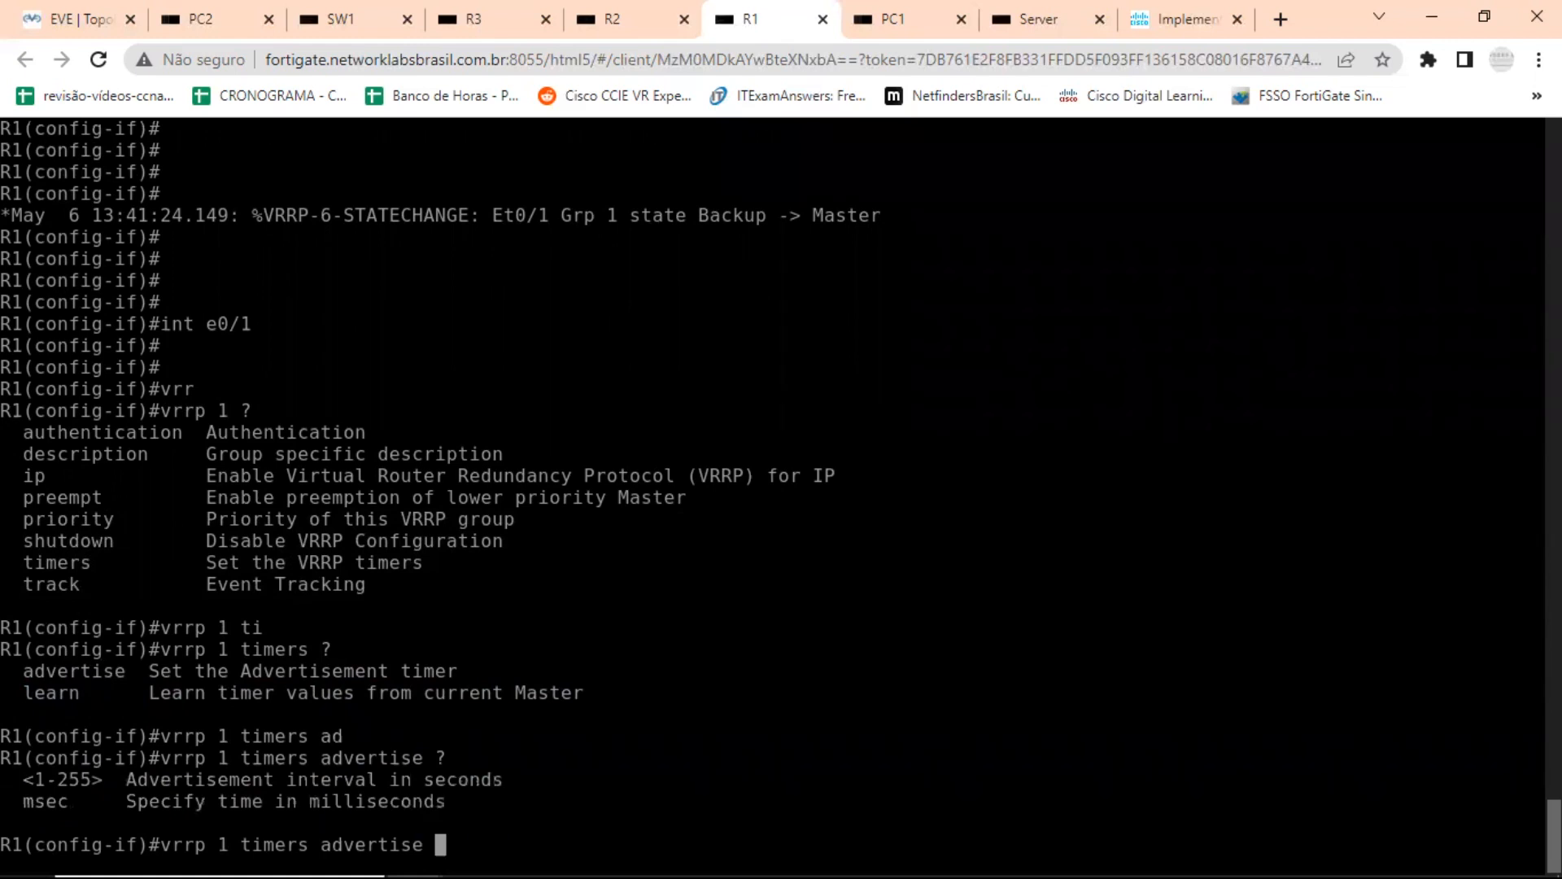
{"action": "type", "text": "ms"}
{"action": "key", "text": "Tab"}
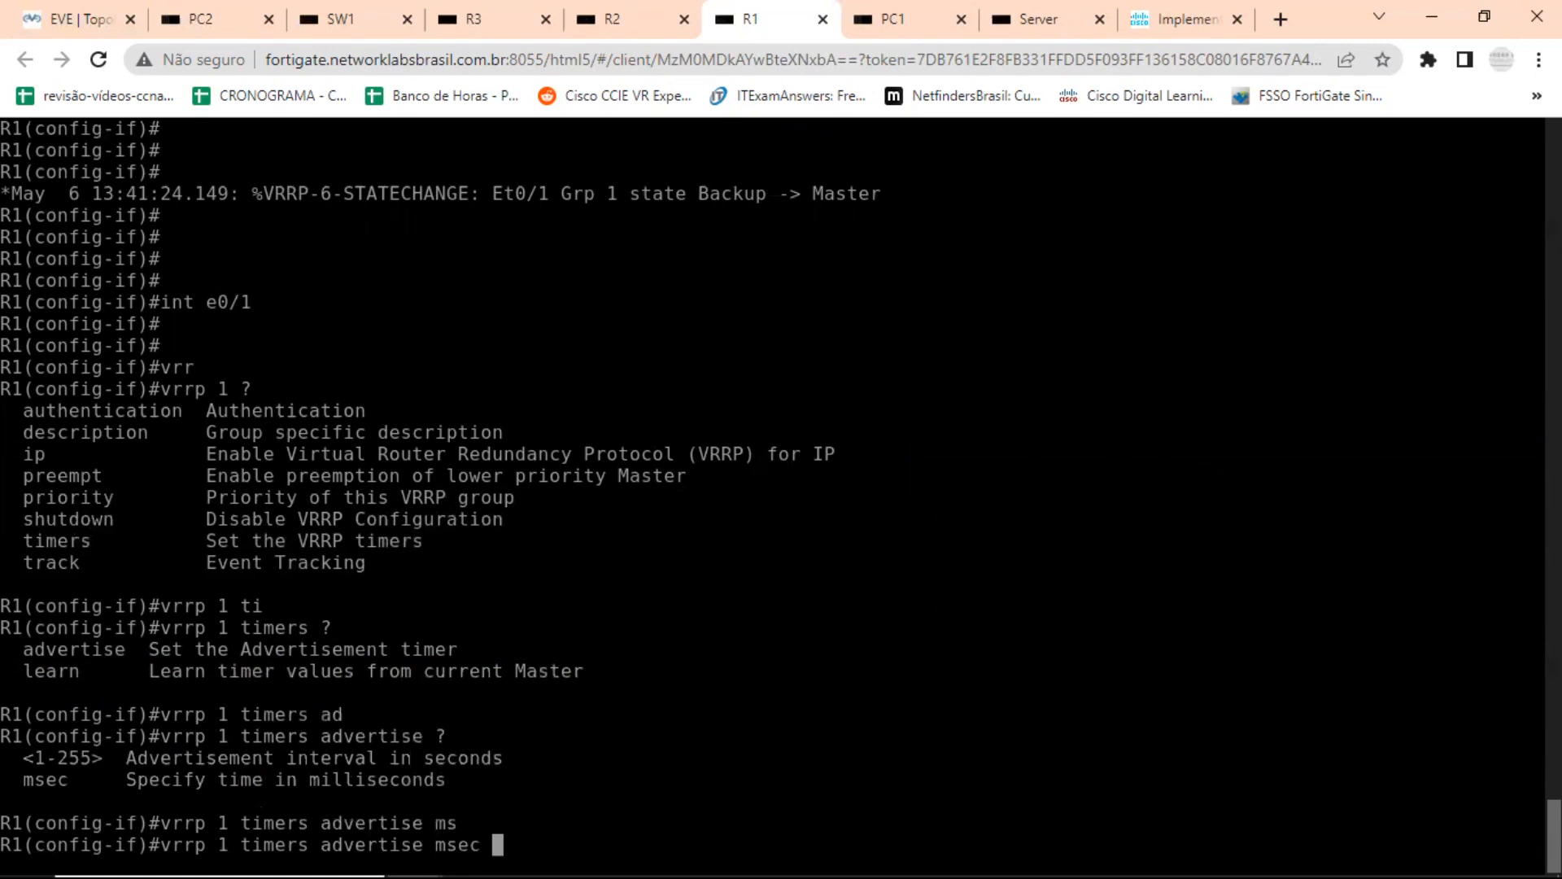
{"action": "type", "text": "250 ?"}
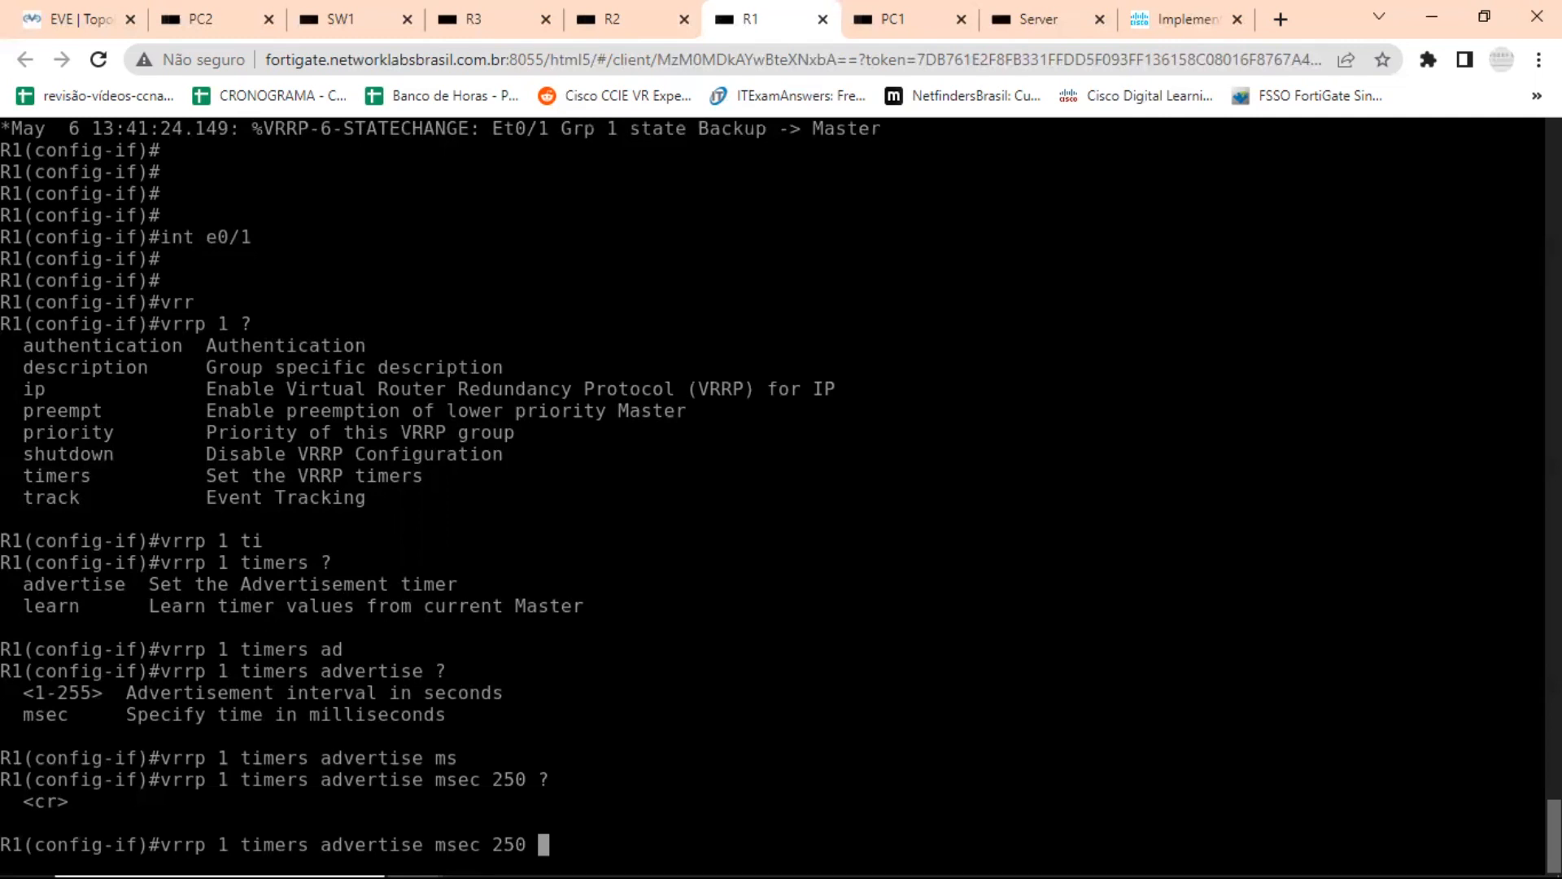
{"action": "key", "text": "Return"}
{"action": "key", "text": "Return"}
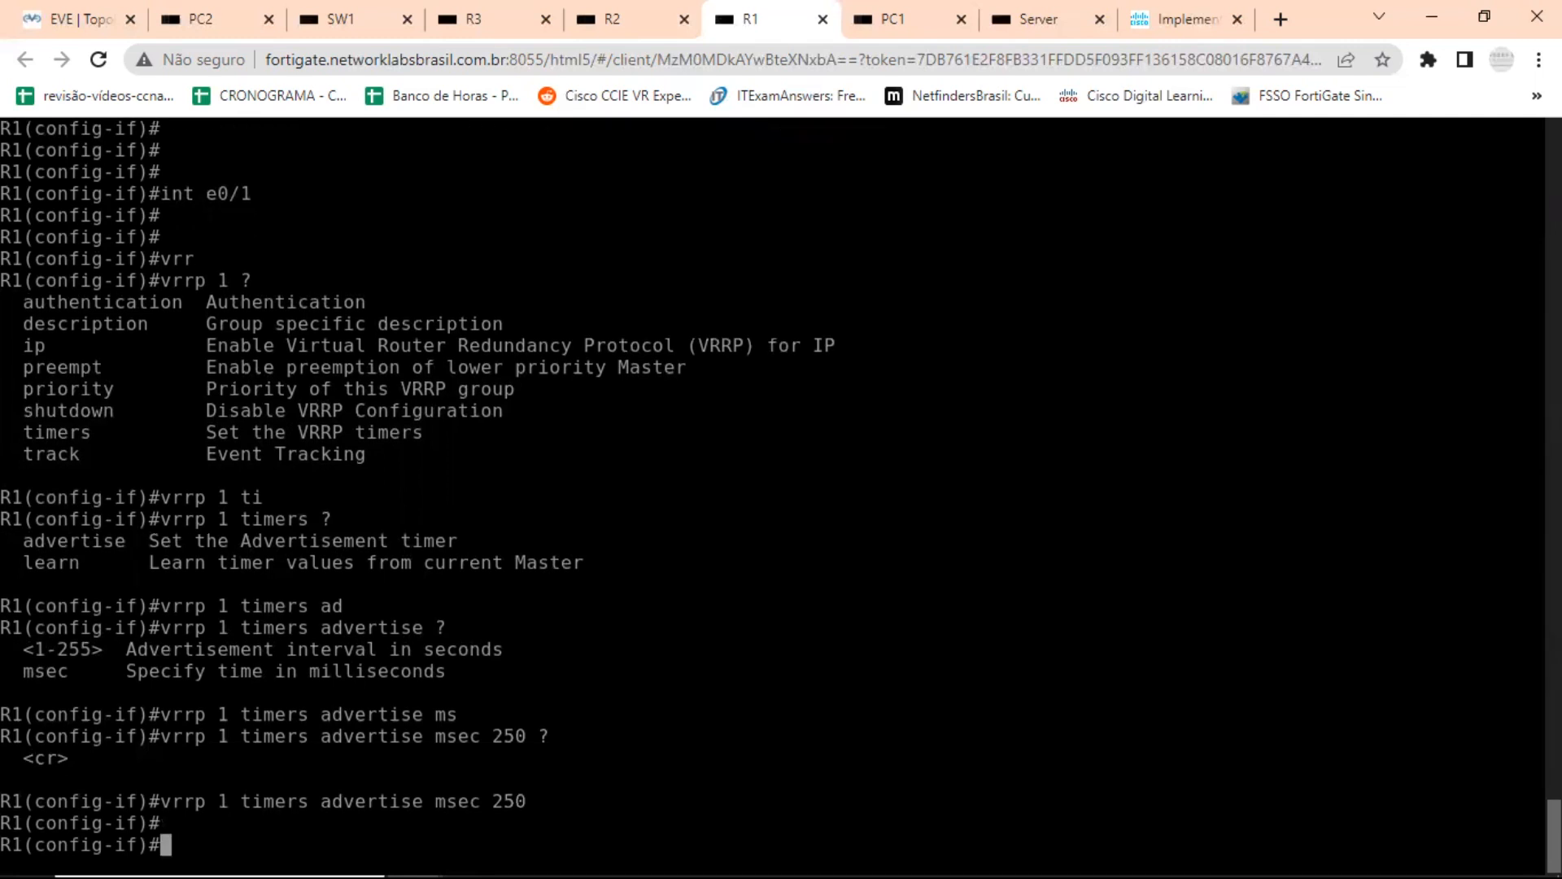
Set the VRRP group 1 advertisement timer to msec 250 on R2's interface e0/1 and leave configuration mode.
{"action": "left_click", "coordinate": [619, 15]}
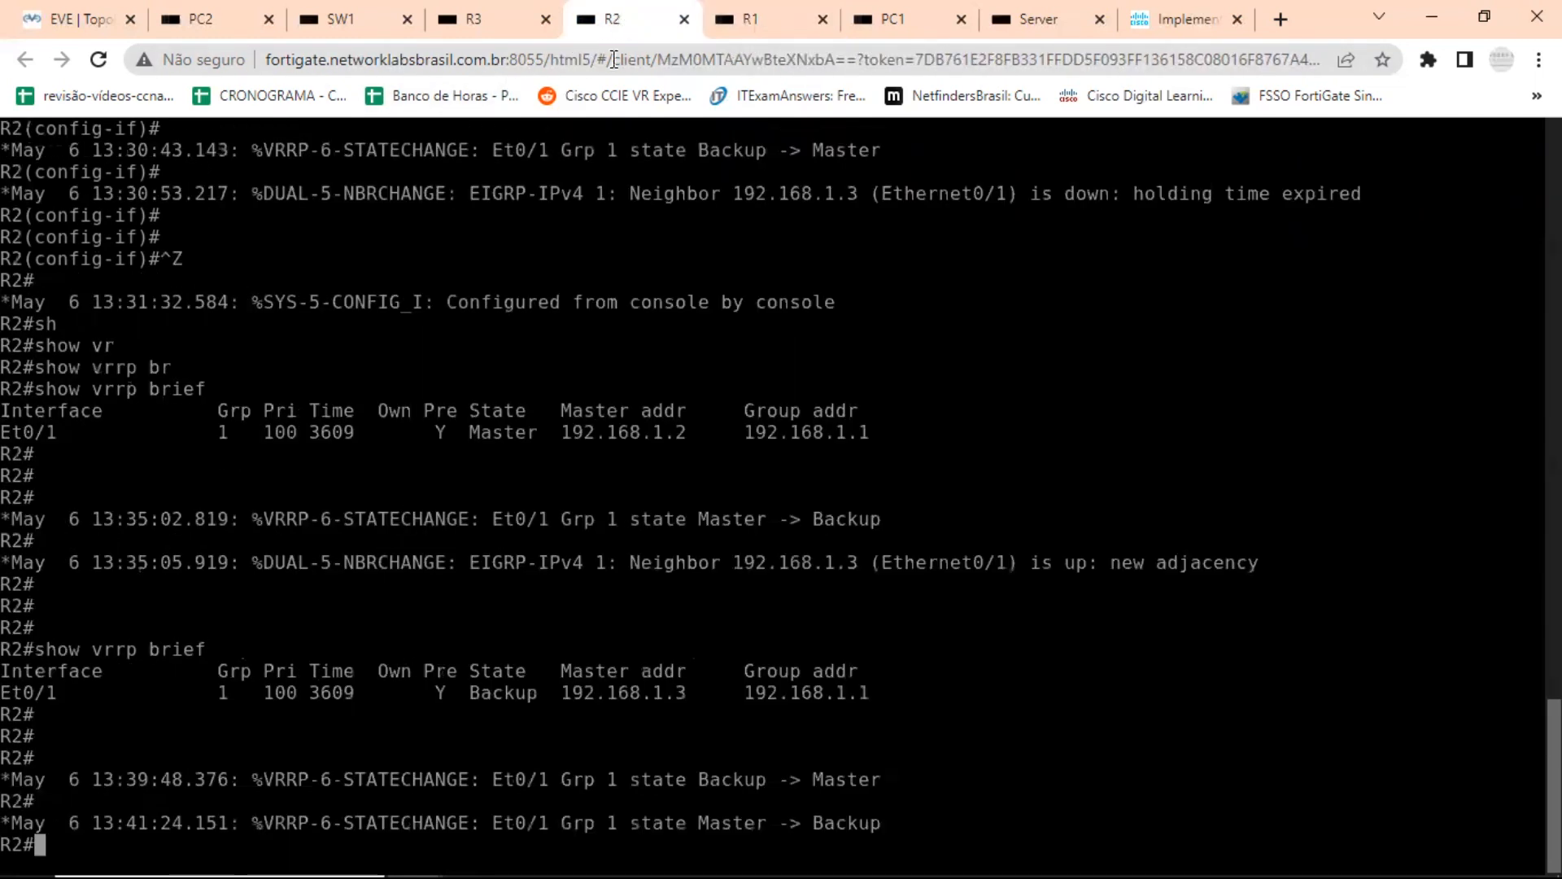
{"action": "type", "text": "conf t"}
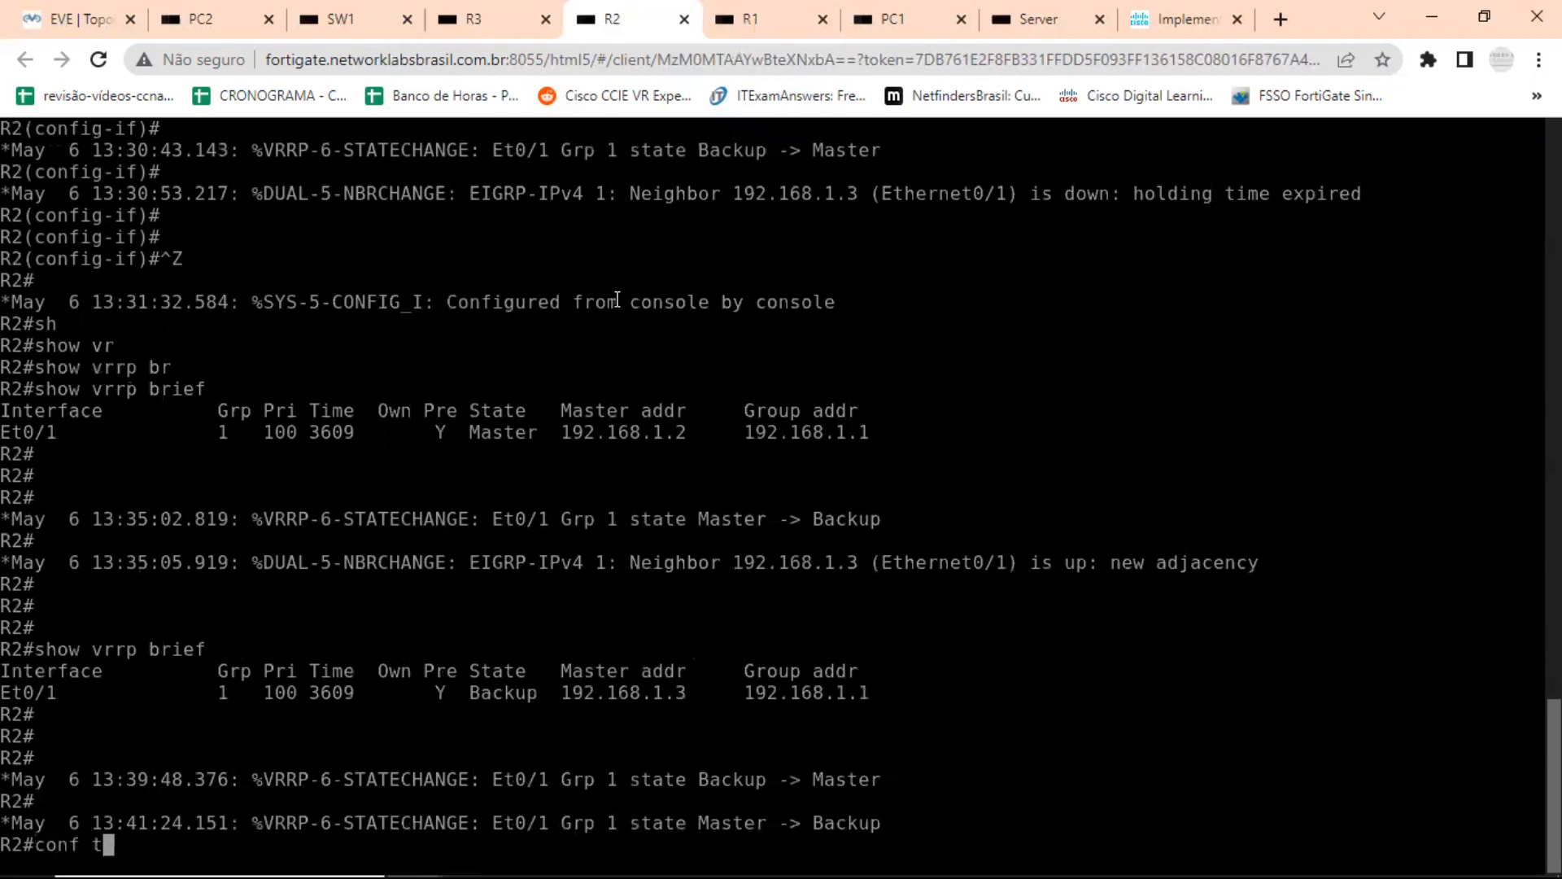
{"action": "key", "text": "Return"}
{"action": "type", "text": "int e0/1"}
{"action": "key", "text": "Return"}
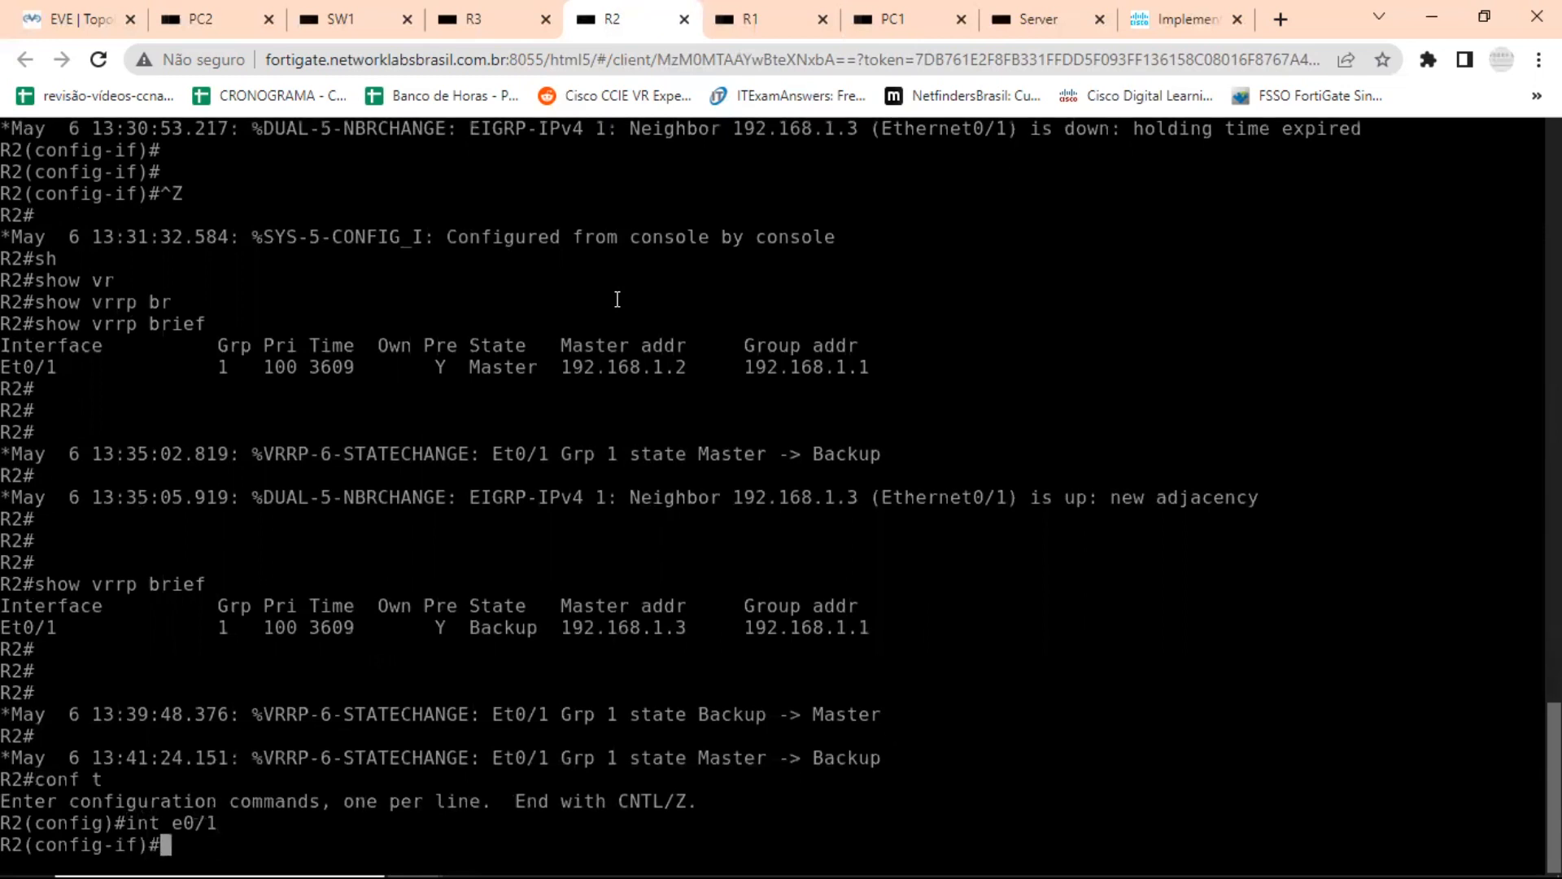
{"action": "type", "text": "vrrp 1 ti"}
{"action": "key", "text": "Tab"}
{"action": "type", "text": "ad"}
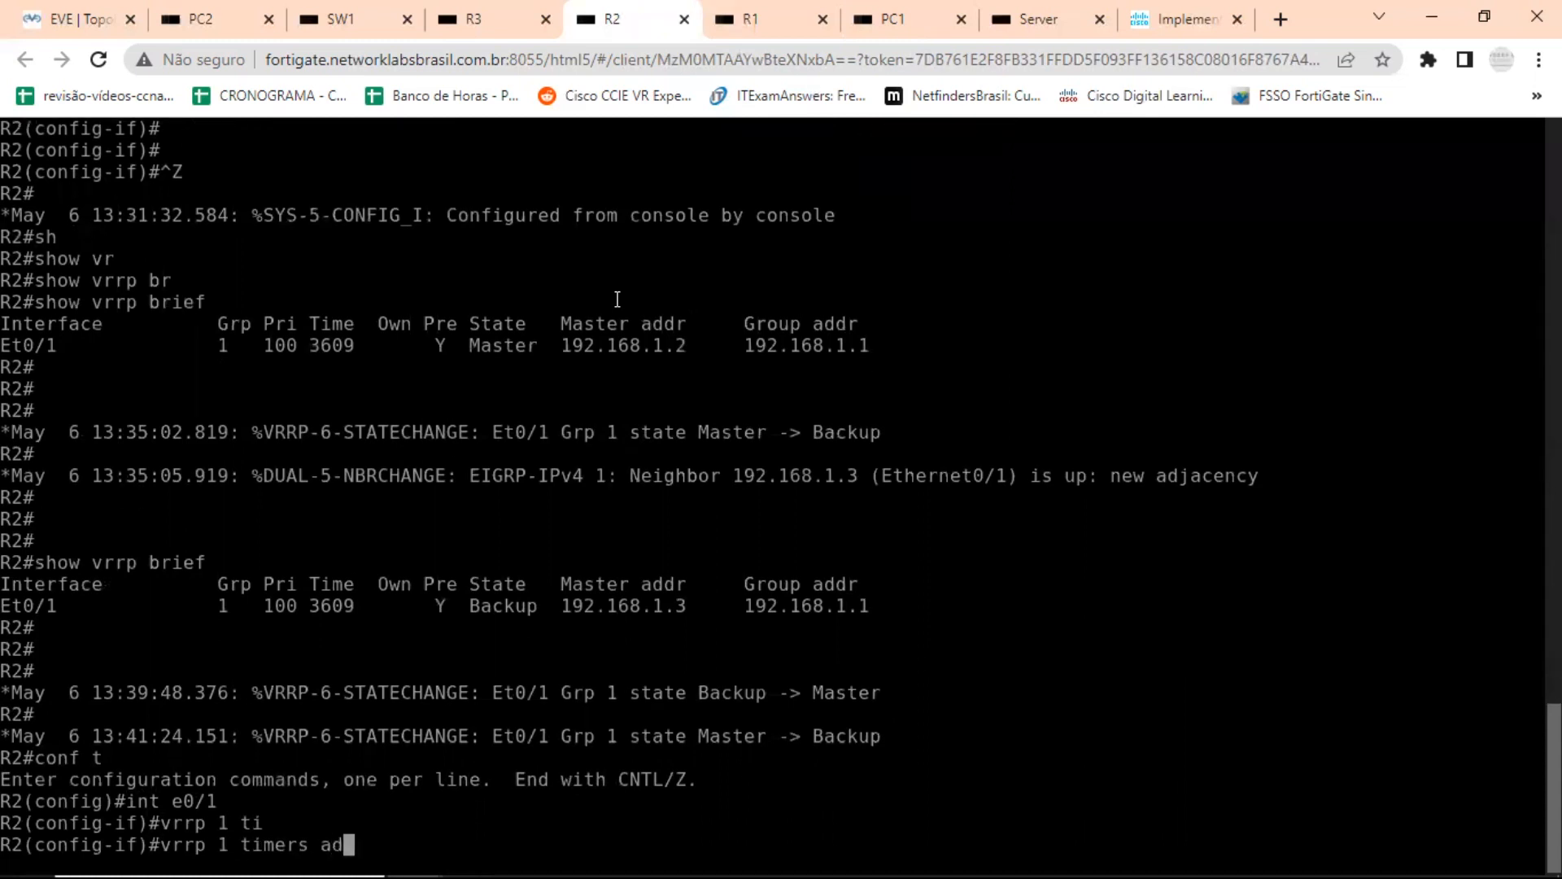
{"action": "key", "text": "Tab"}
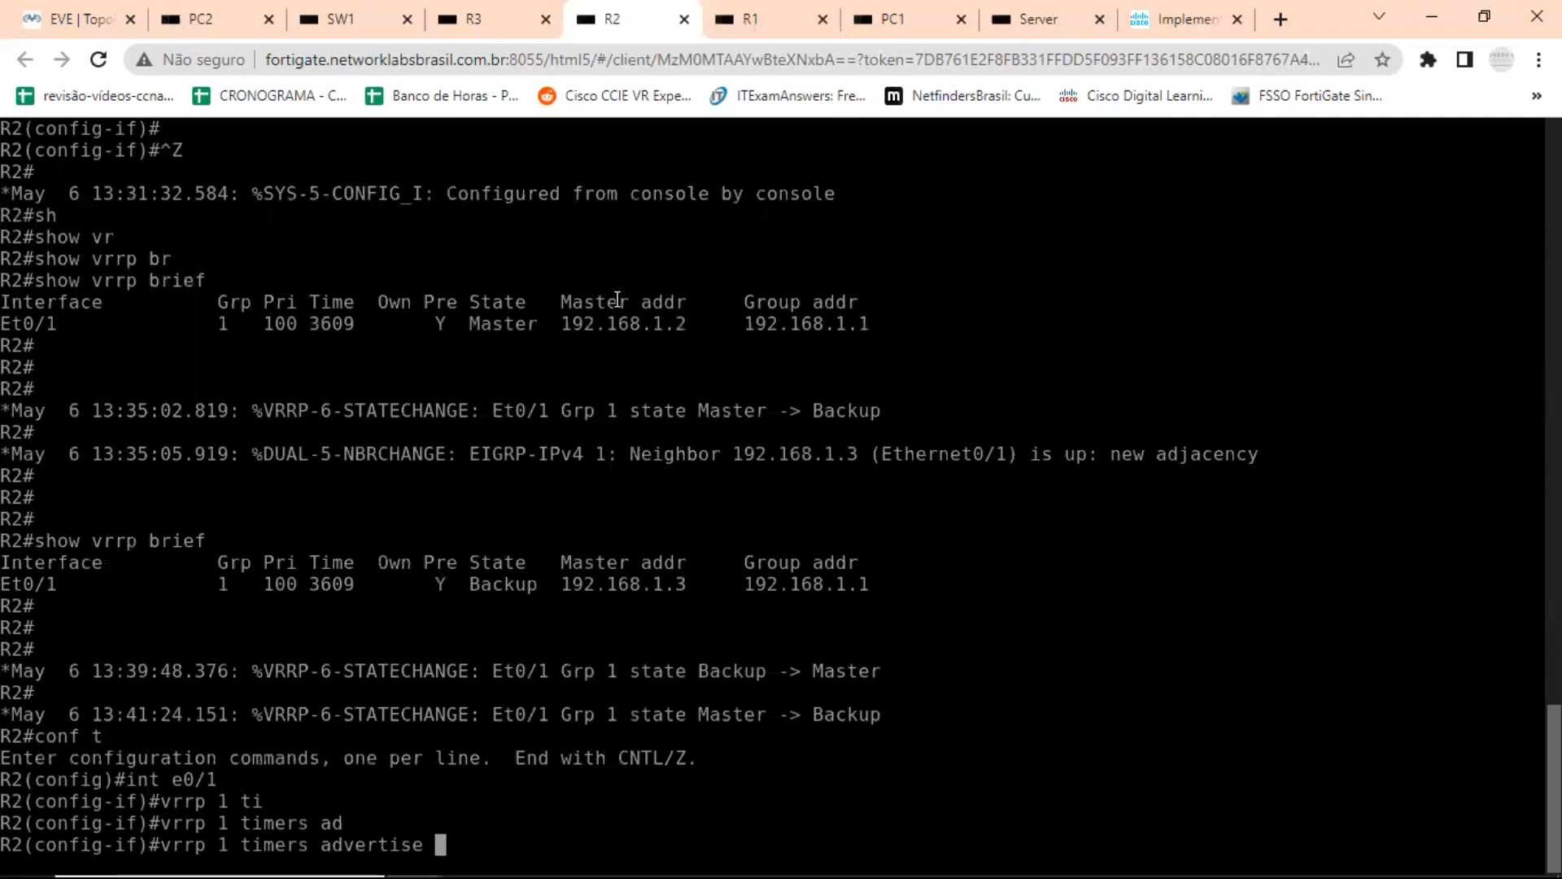
{"action": "type", "text": "m"}
{"action": "key", "text": "Tab"}
{"action": "type", "text": "250"}
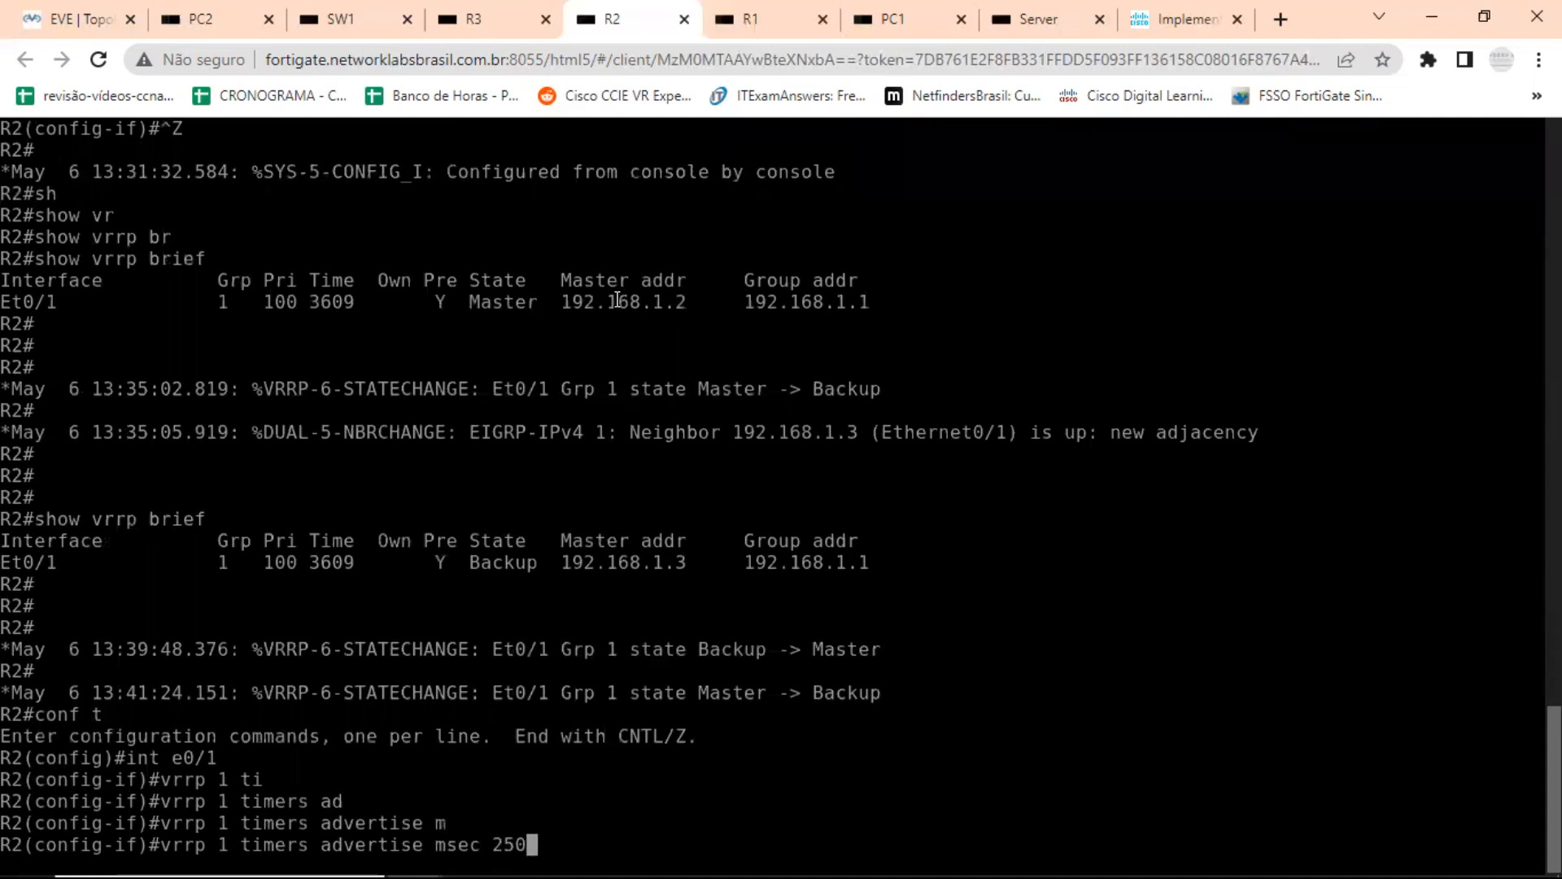
{"action": "key", "text": "Return"}
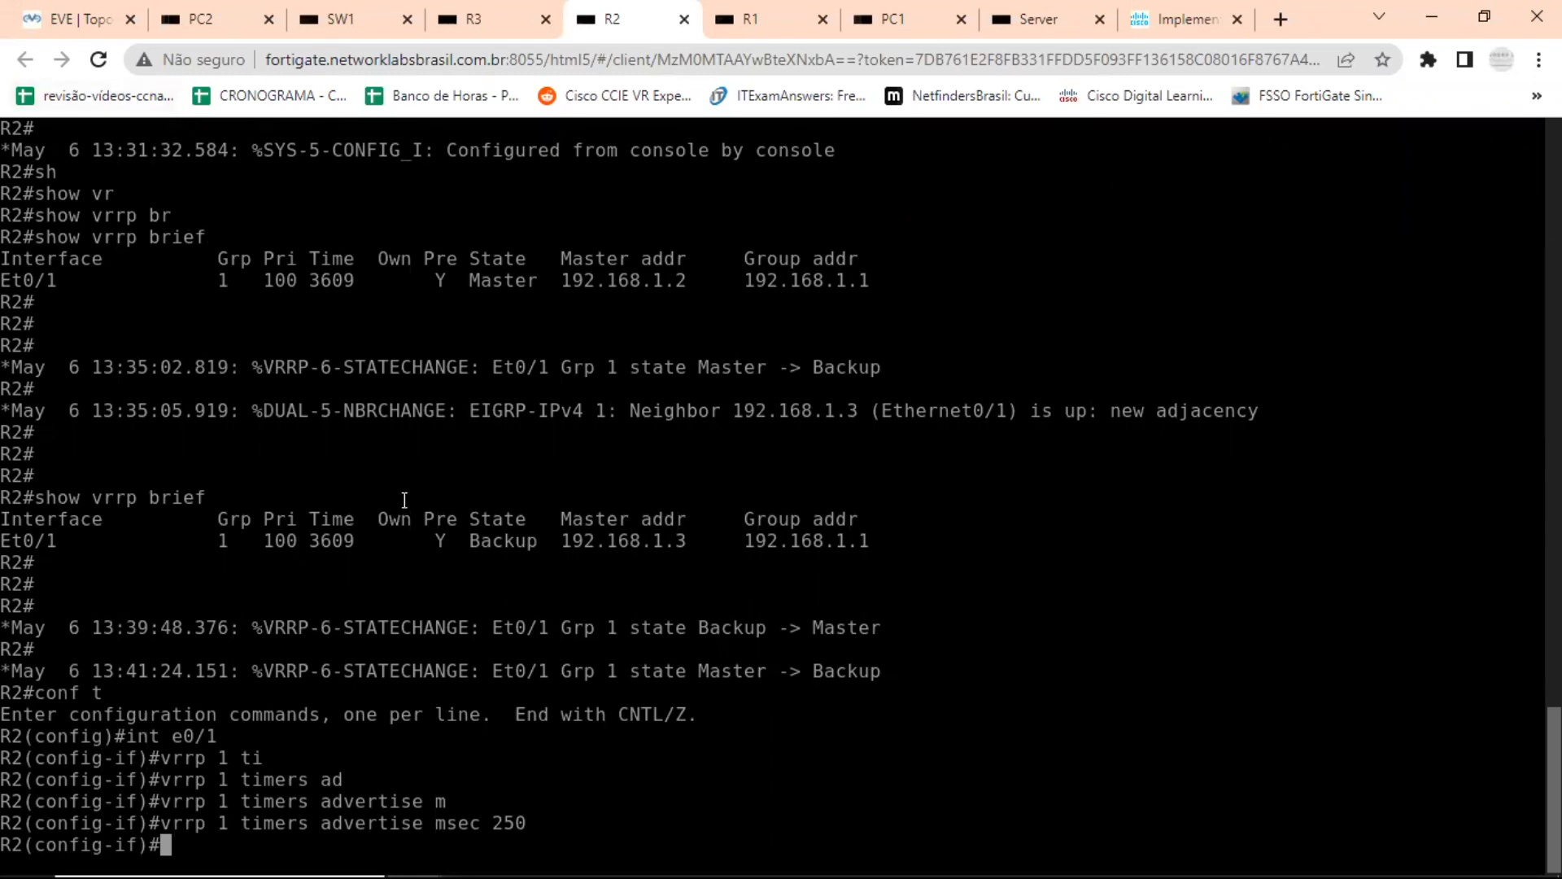
{"action": "key", "text": "ctrl+z"}
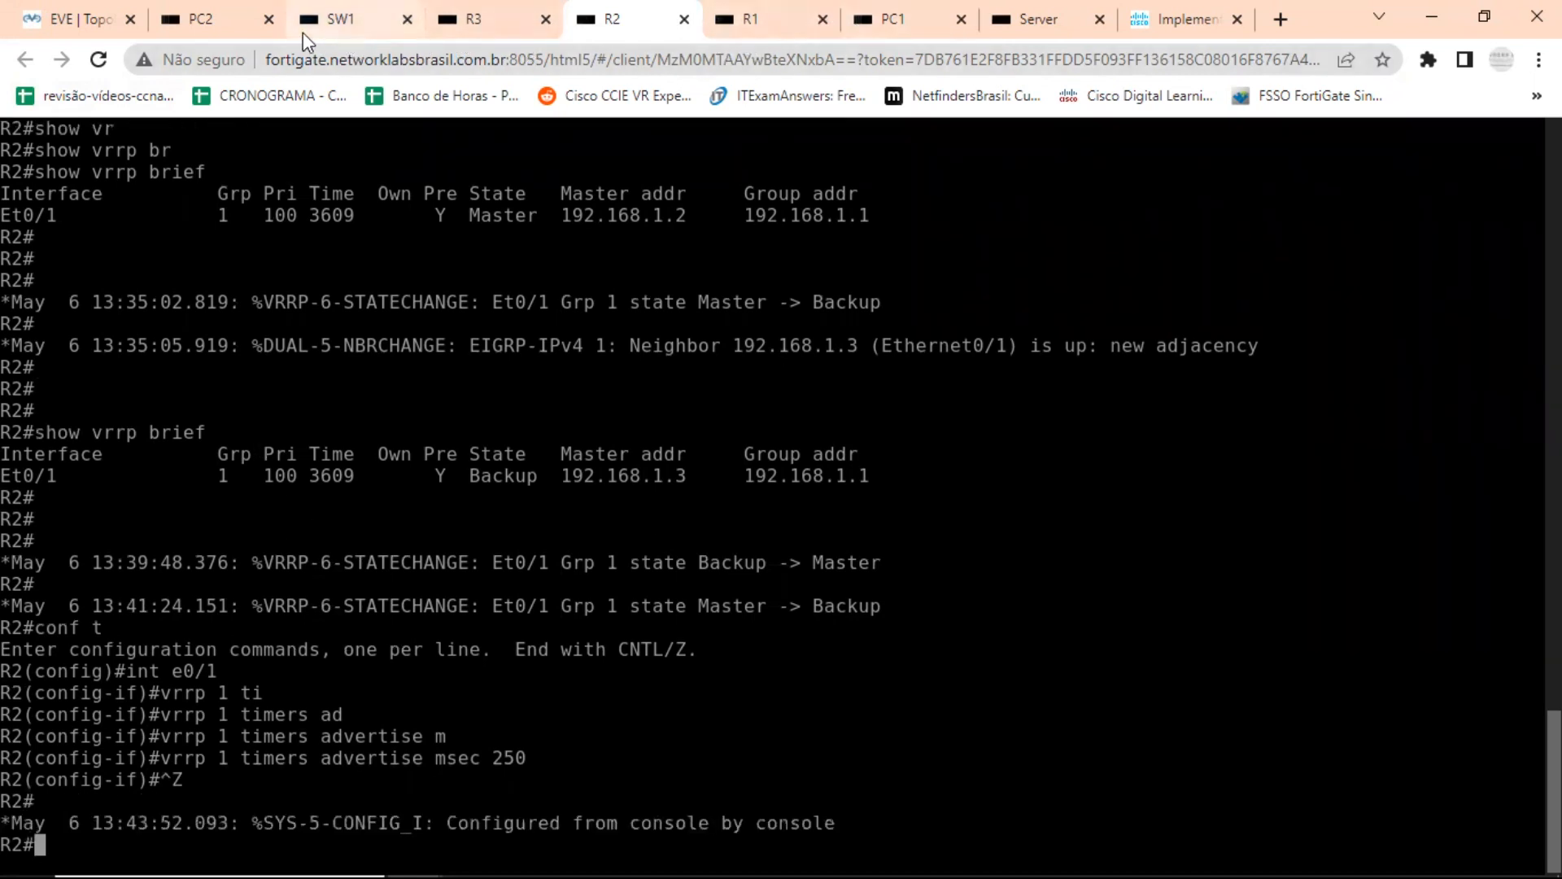
Check the continuous pings to 192.168.4.22 on the PC2 and PC1 consoles, and return to the topology.
{"action": "left_click", "coordinate": [222, 25]}
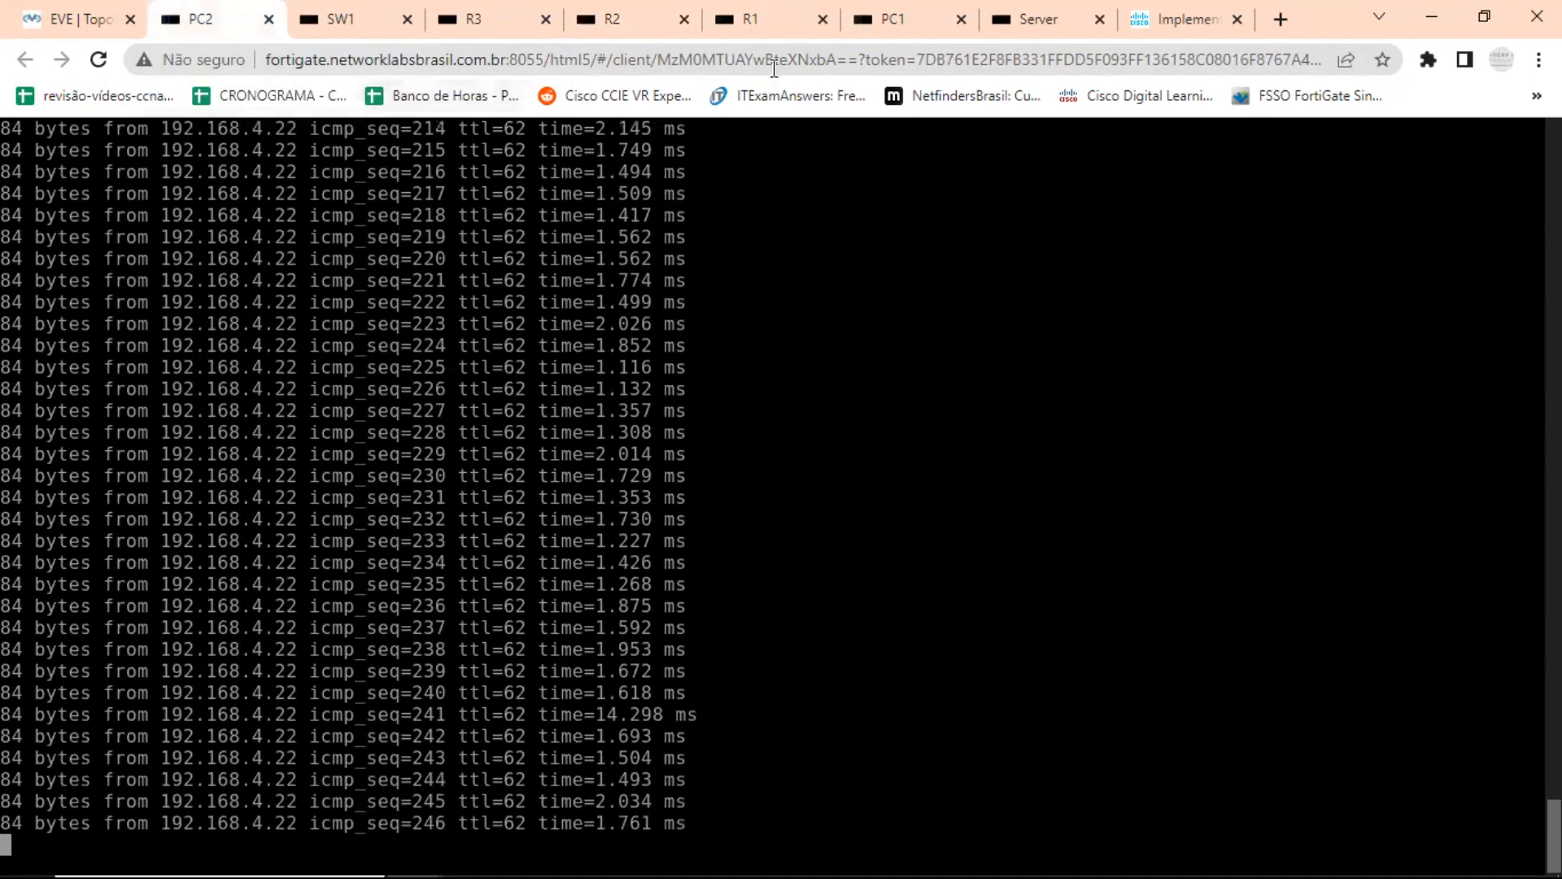
{"action": "left_click", "coordinate": [890, 20]}
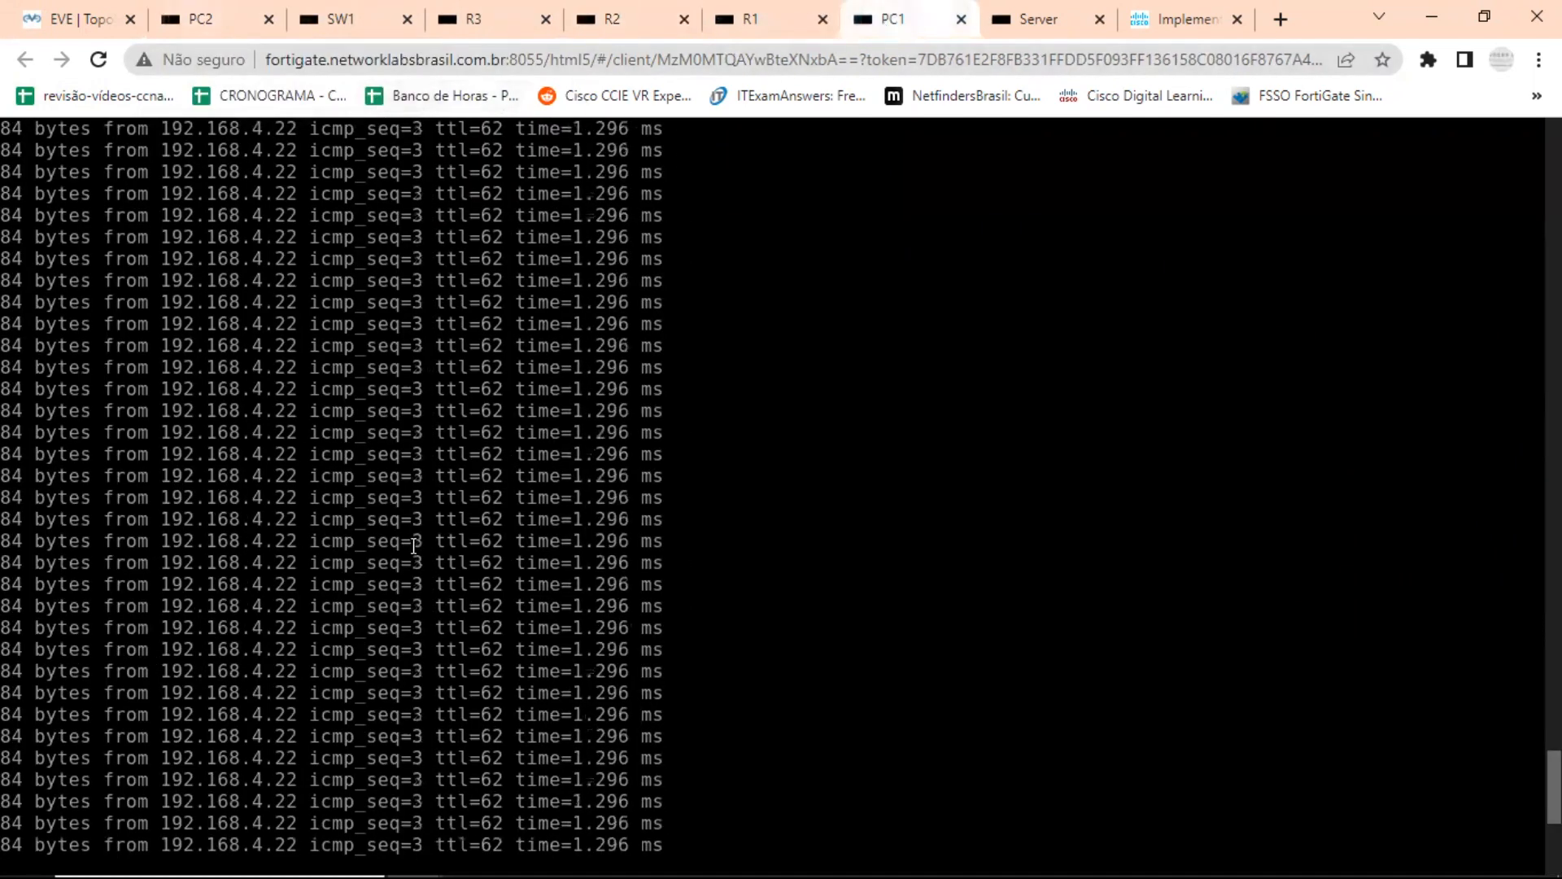
{"action": "left_click", "coordinate": [86, 25]}
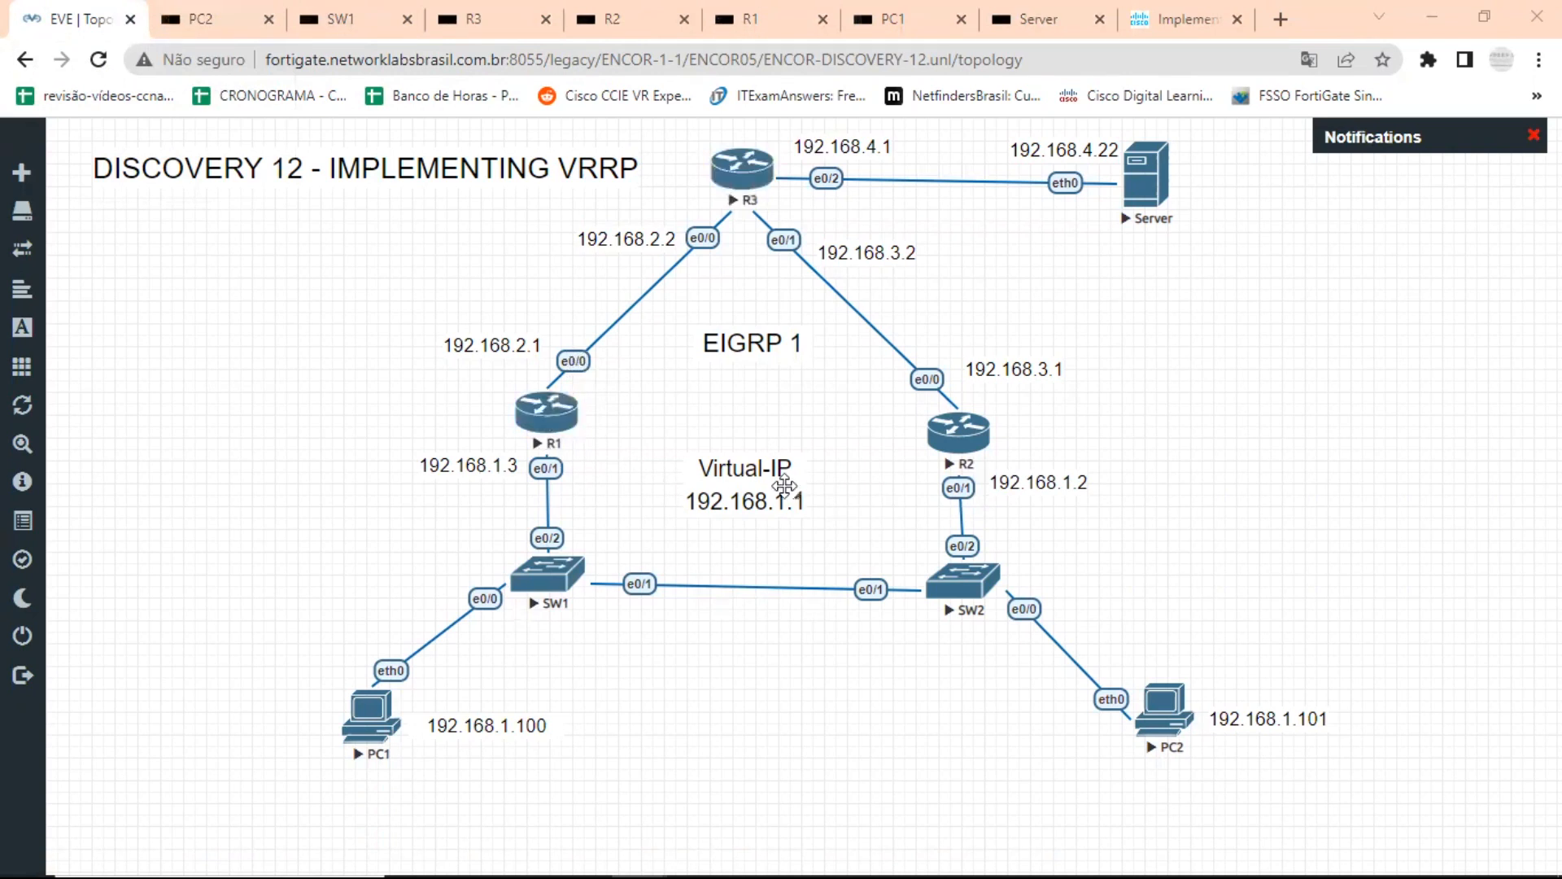
{"action": "left_click_drag", "start_coordinate": [557, 424], "coordinate": [555, 424]}
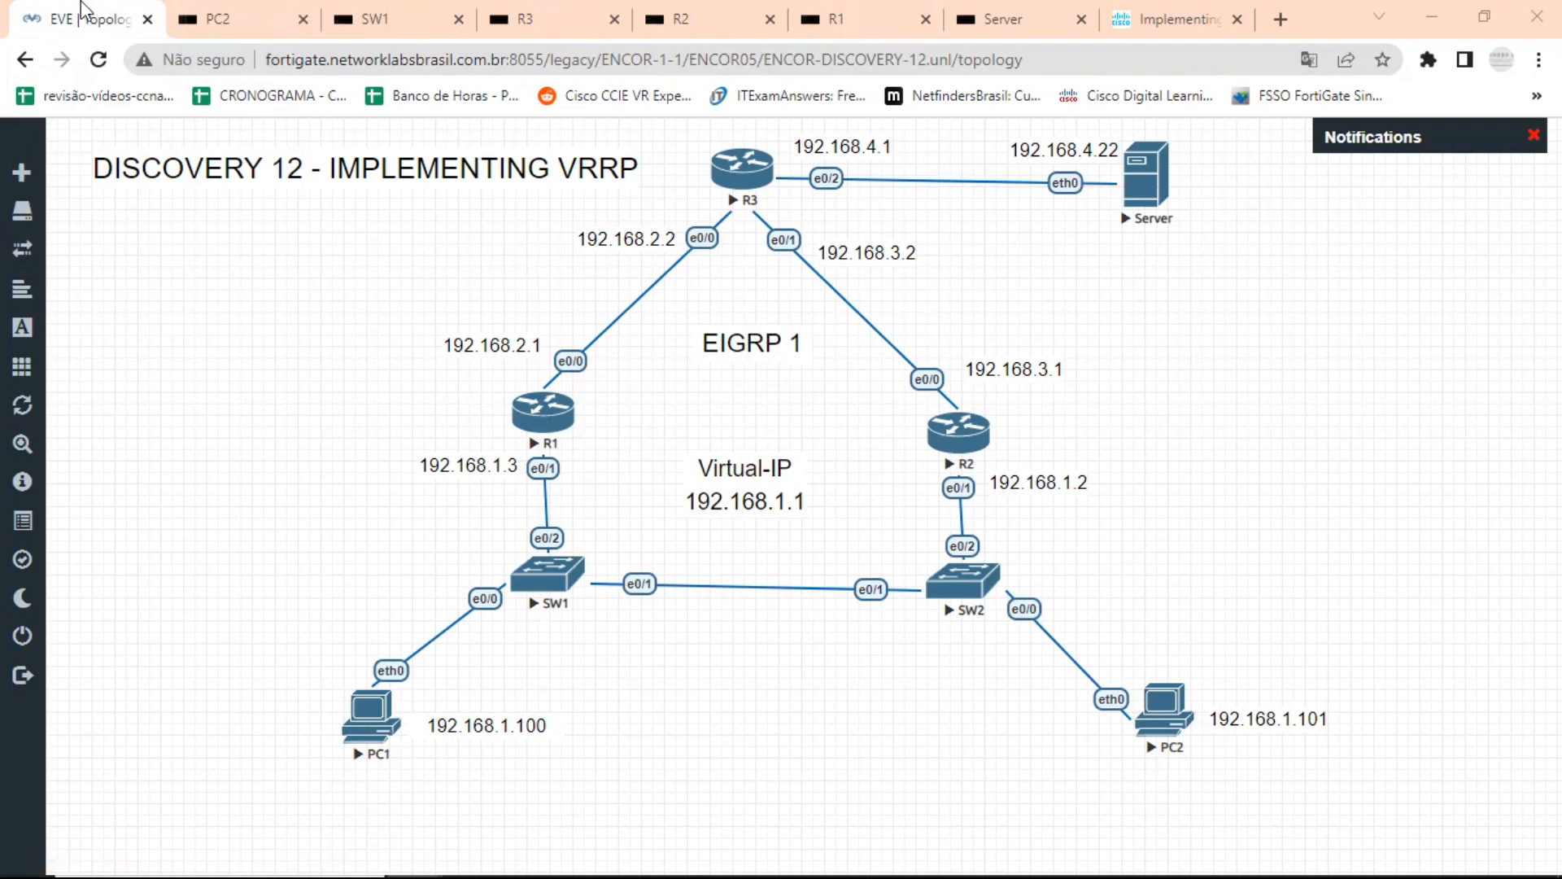
{"action": "left_click", "coordinate": [232, 20]}
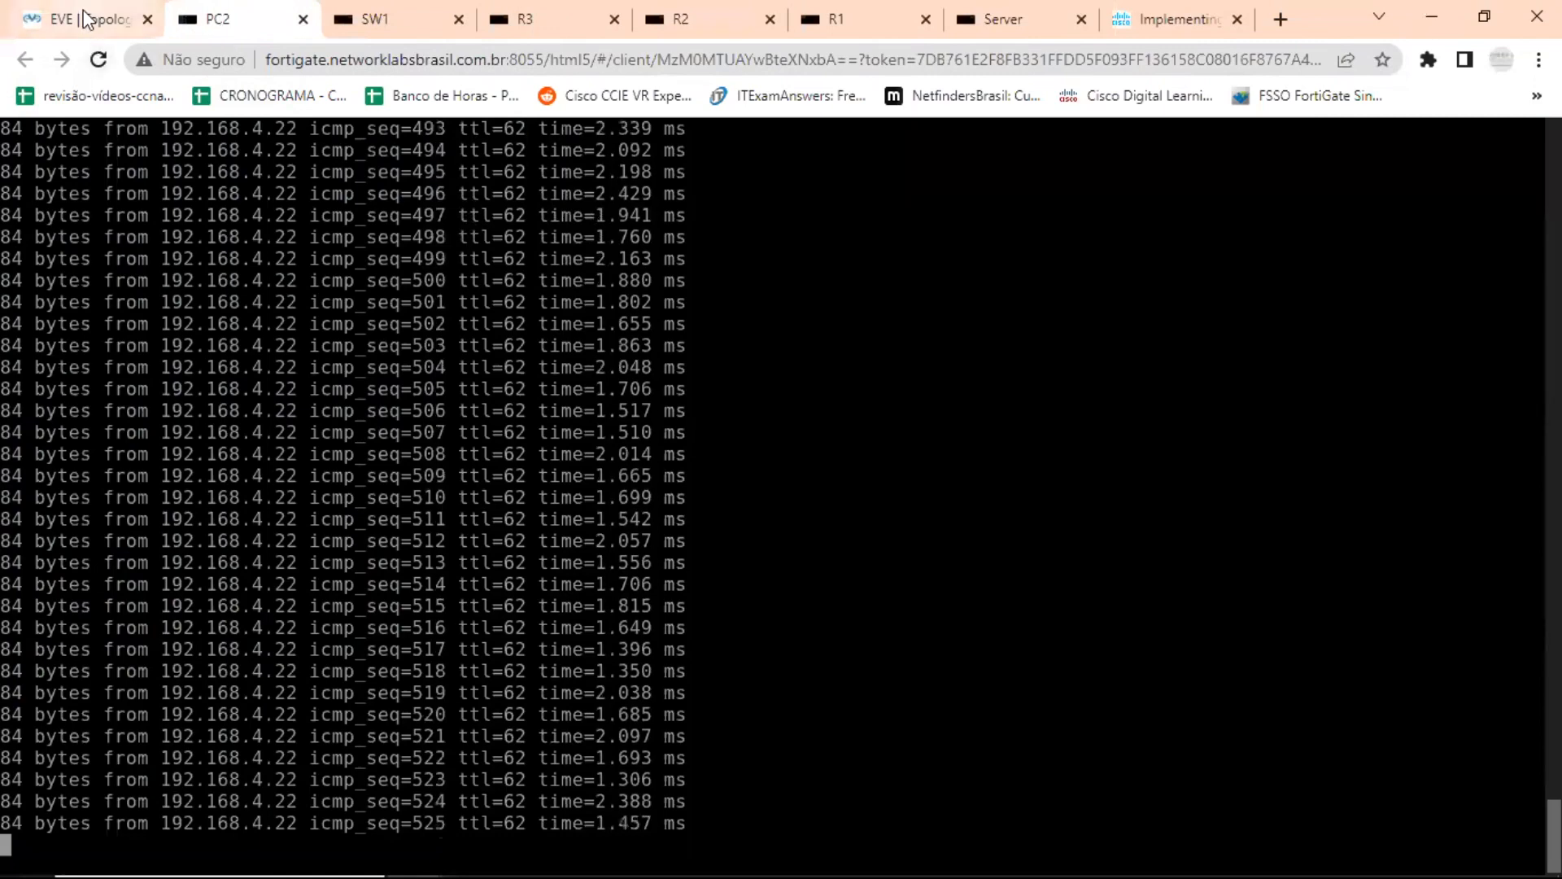
{"action": "left_click", "coordinate": [87, 21]}
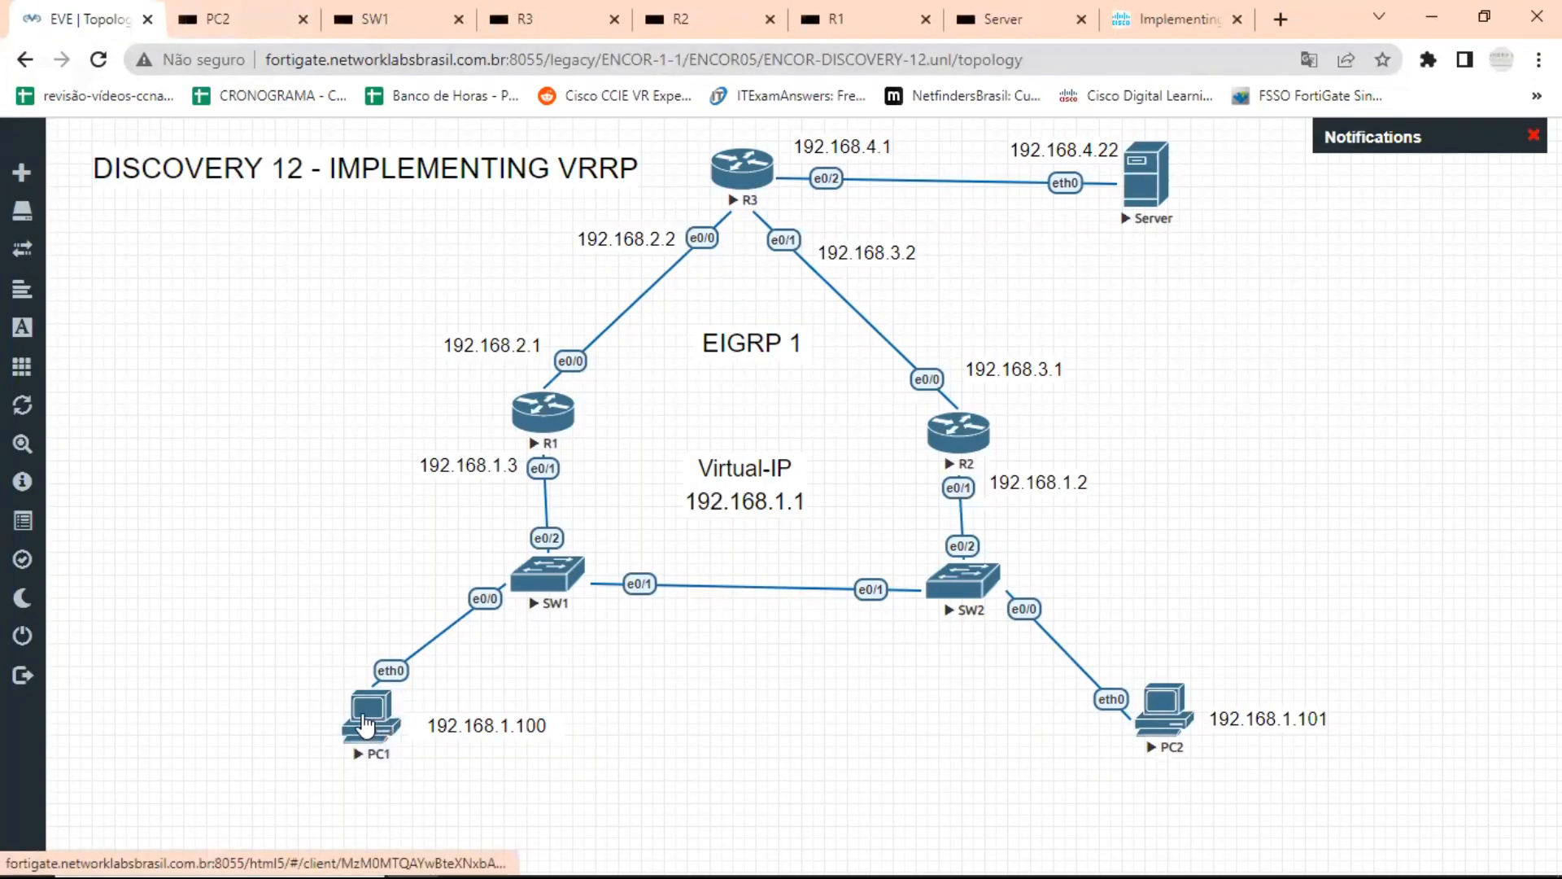
Open PC1's console from the topology to view its running ping, reposition the console window and minimize it.
{"action": "left_click_drag", "start_coordinate": [364, 721], "coordinate": [365, 718]}
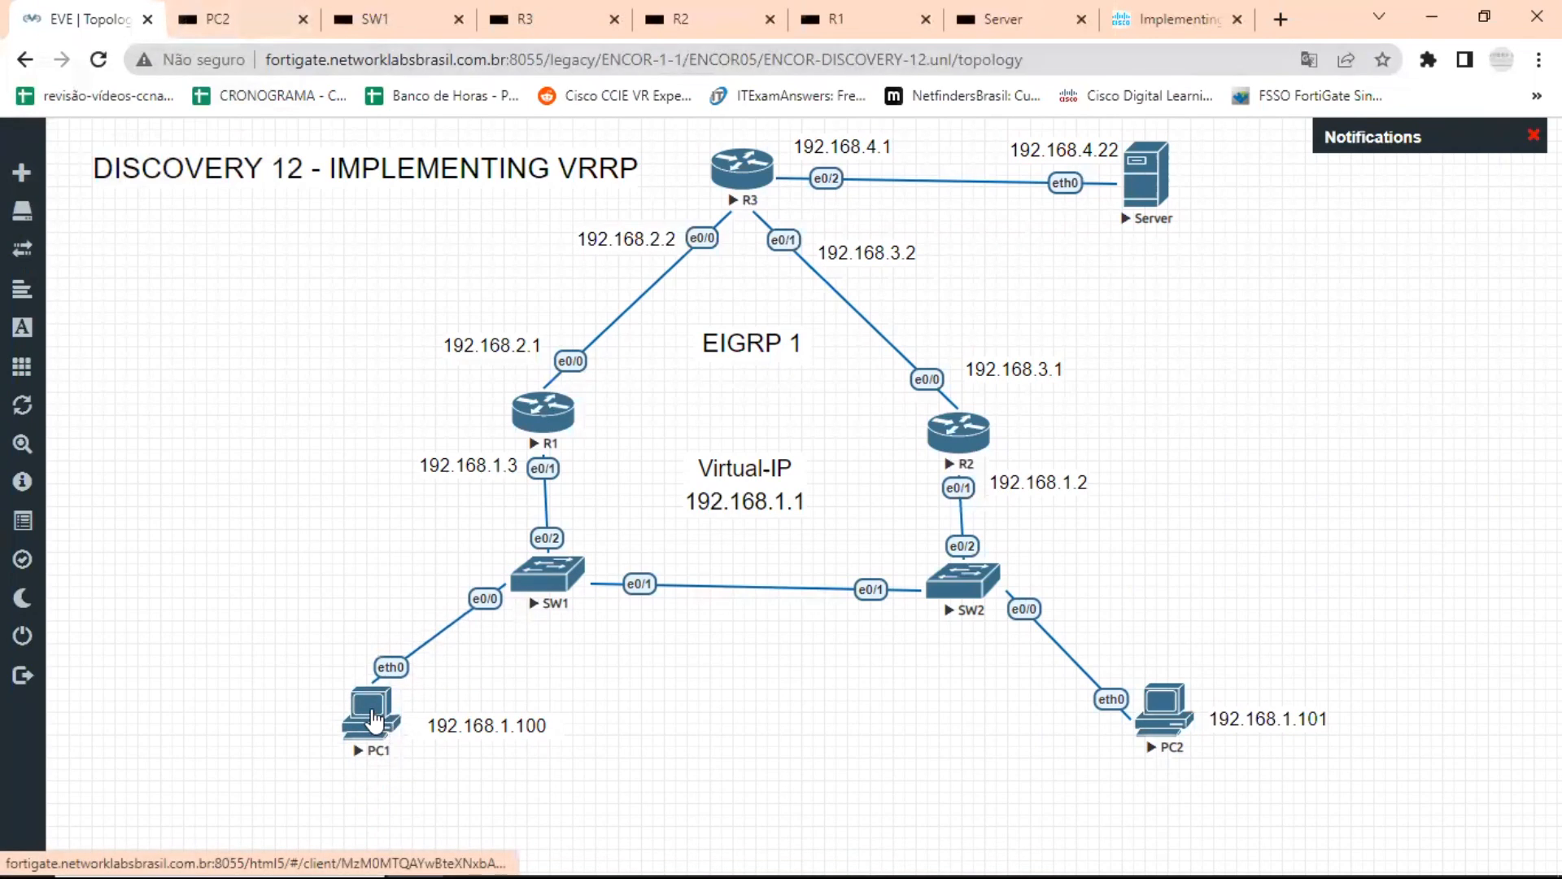
{"action": "left_click", "coordinate": [373, 719]}
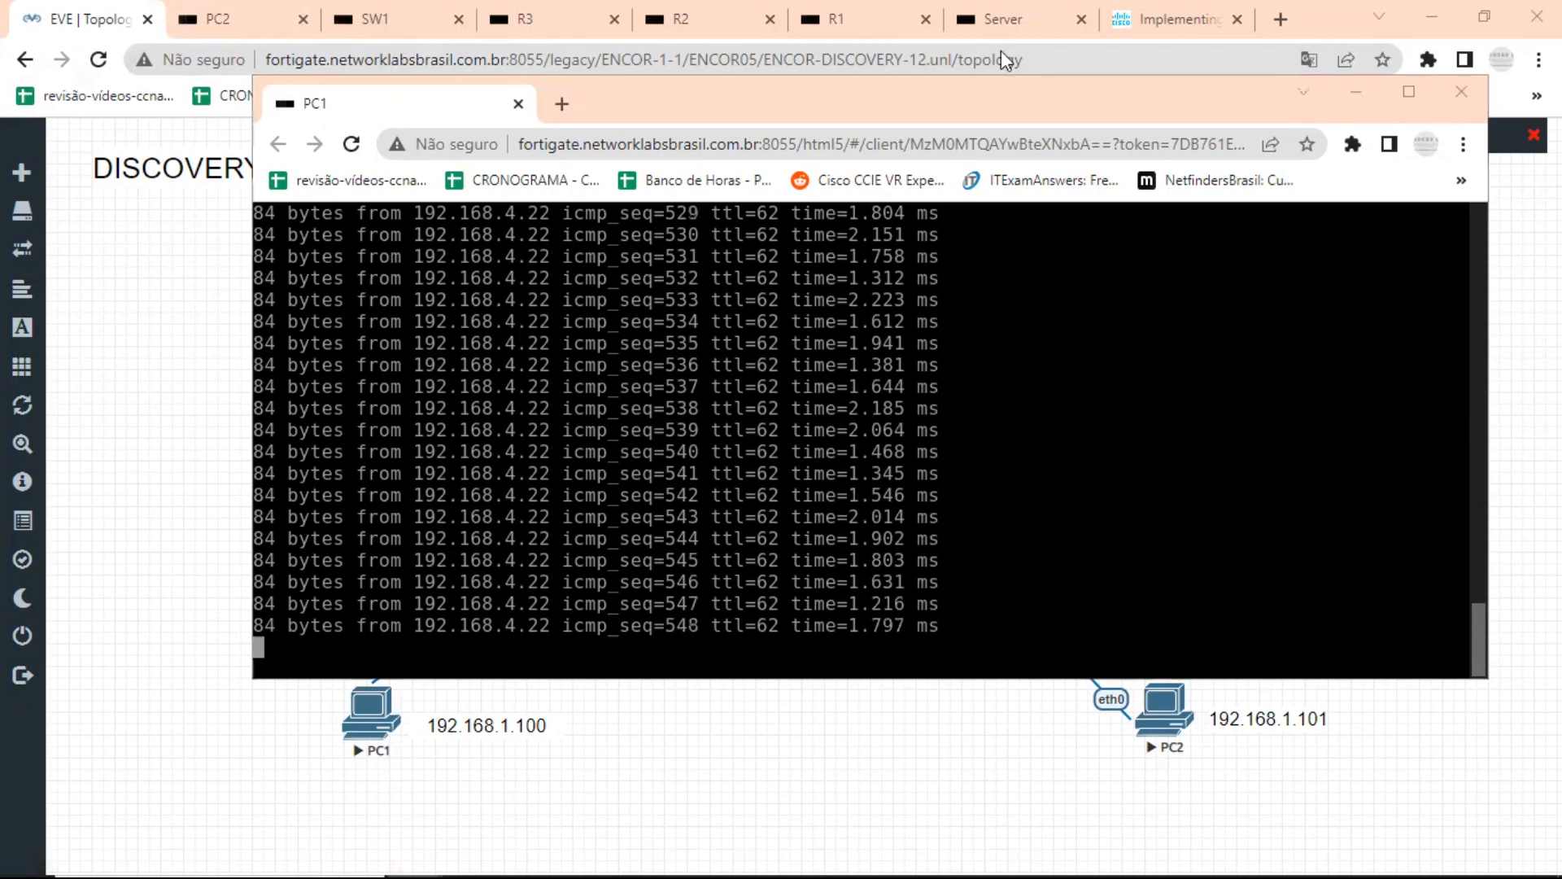
{"action": "left_click_drag", "start_coordinate": [1363, 78], "coordinate": [1289, 116]}
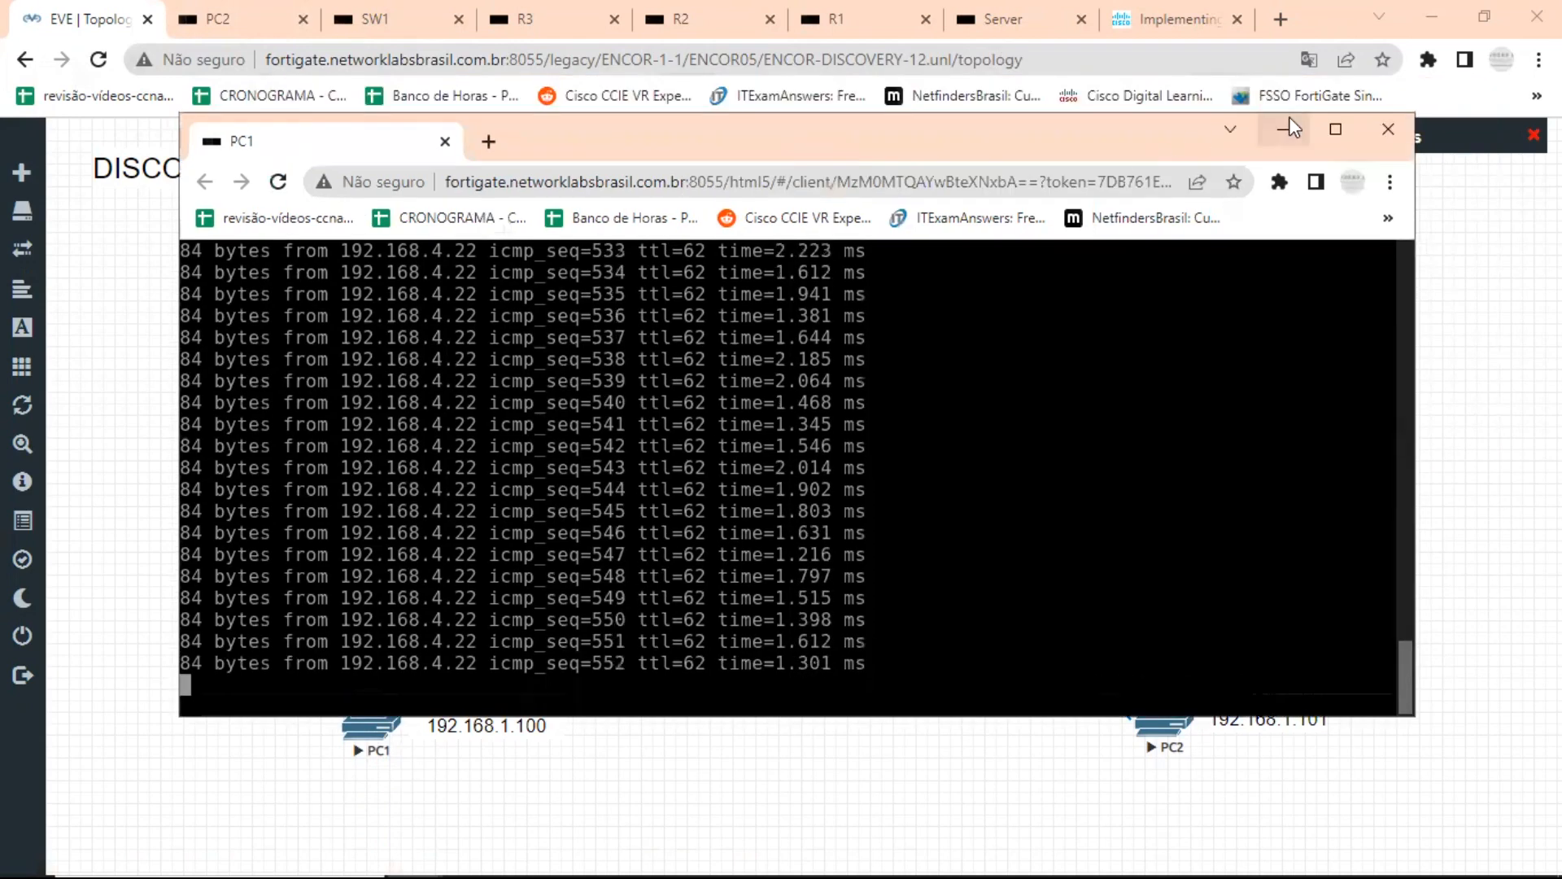
{"action": "left_click", "coordinate": [1283, 131]}
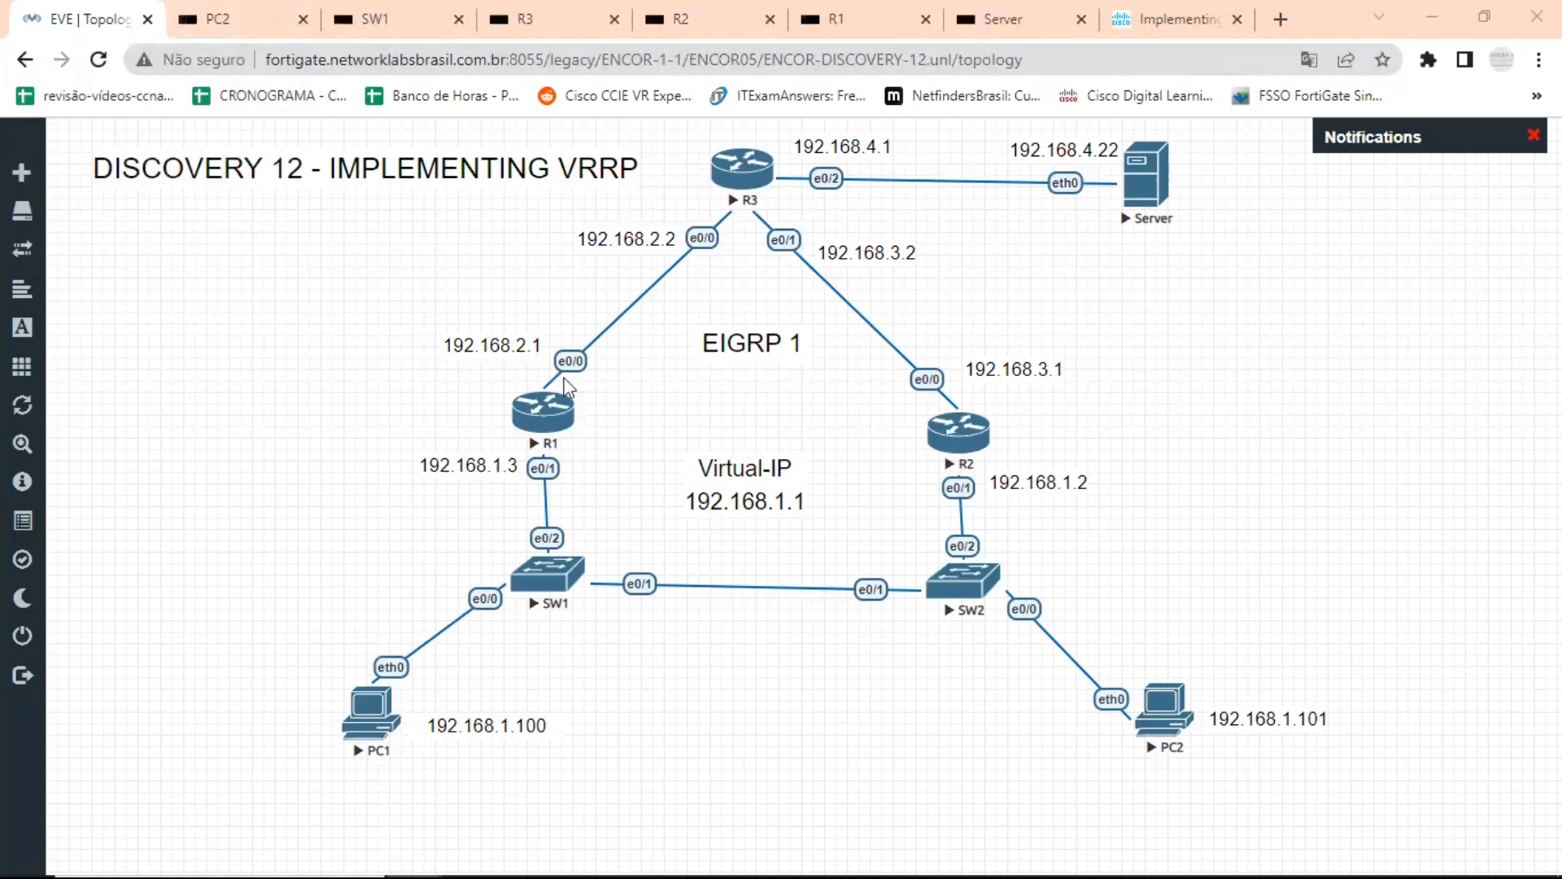
Shut down interface e0/0 on R1 to trigger the VRRP failover.
{"action": "left_click", "coordinate": [552, 421]}
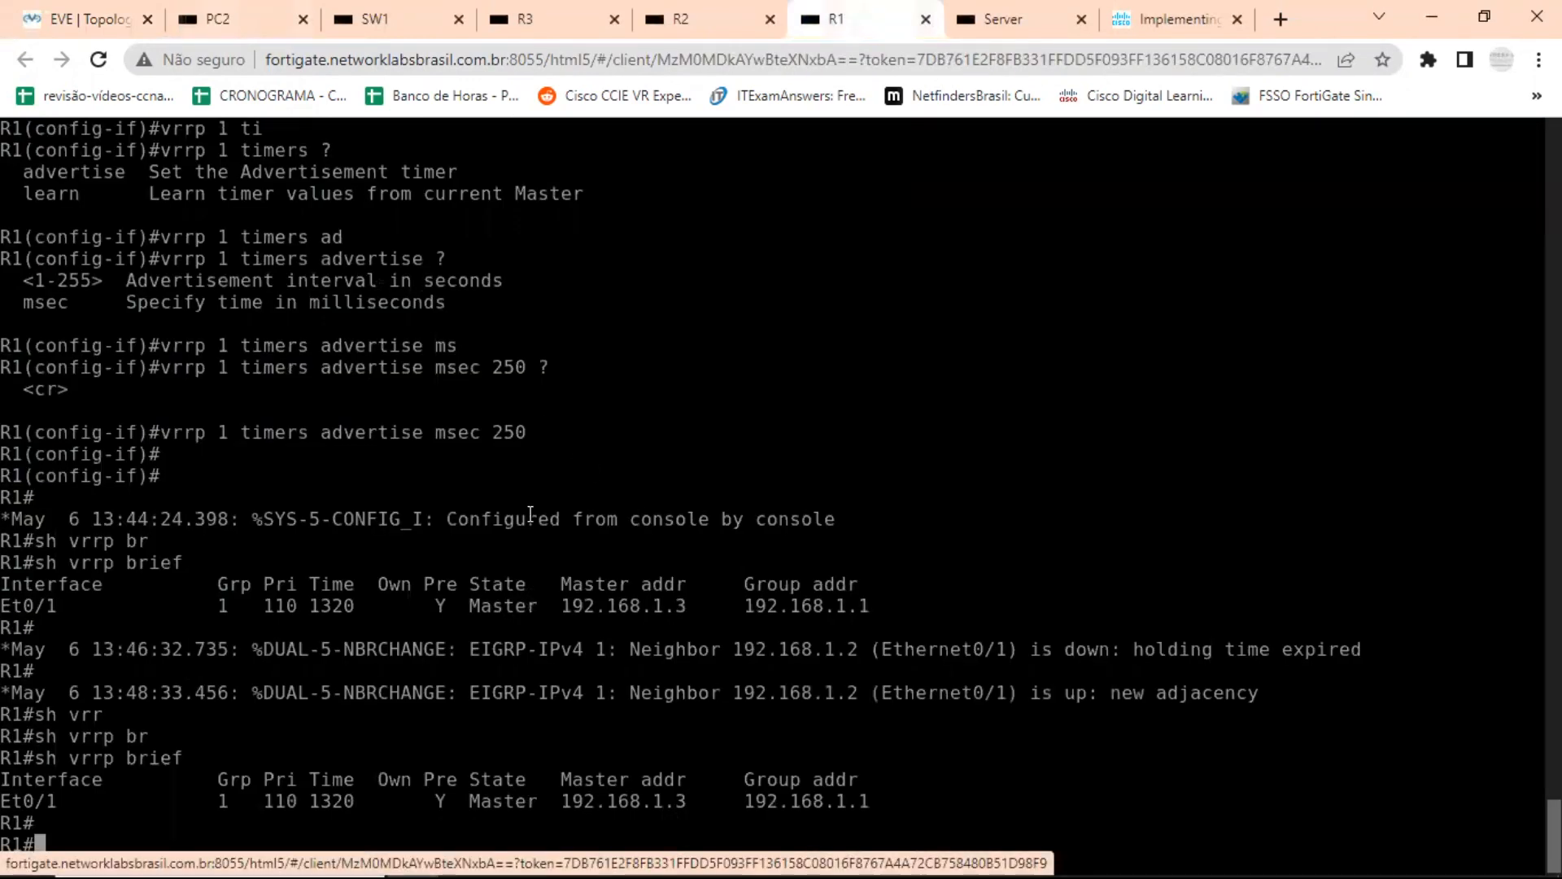
{"action": "type", "text": "conf t"}
{"action": "key", "text": "Return"}
{"action": "type", "text": "int "}
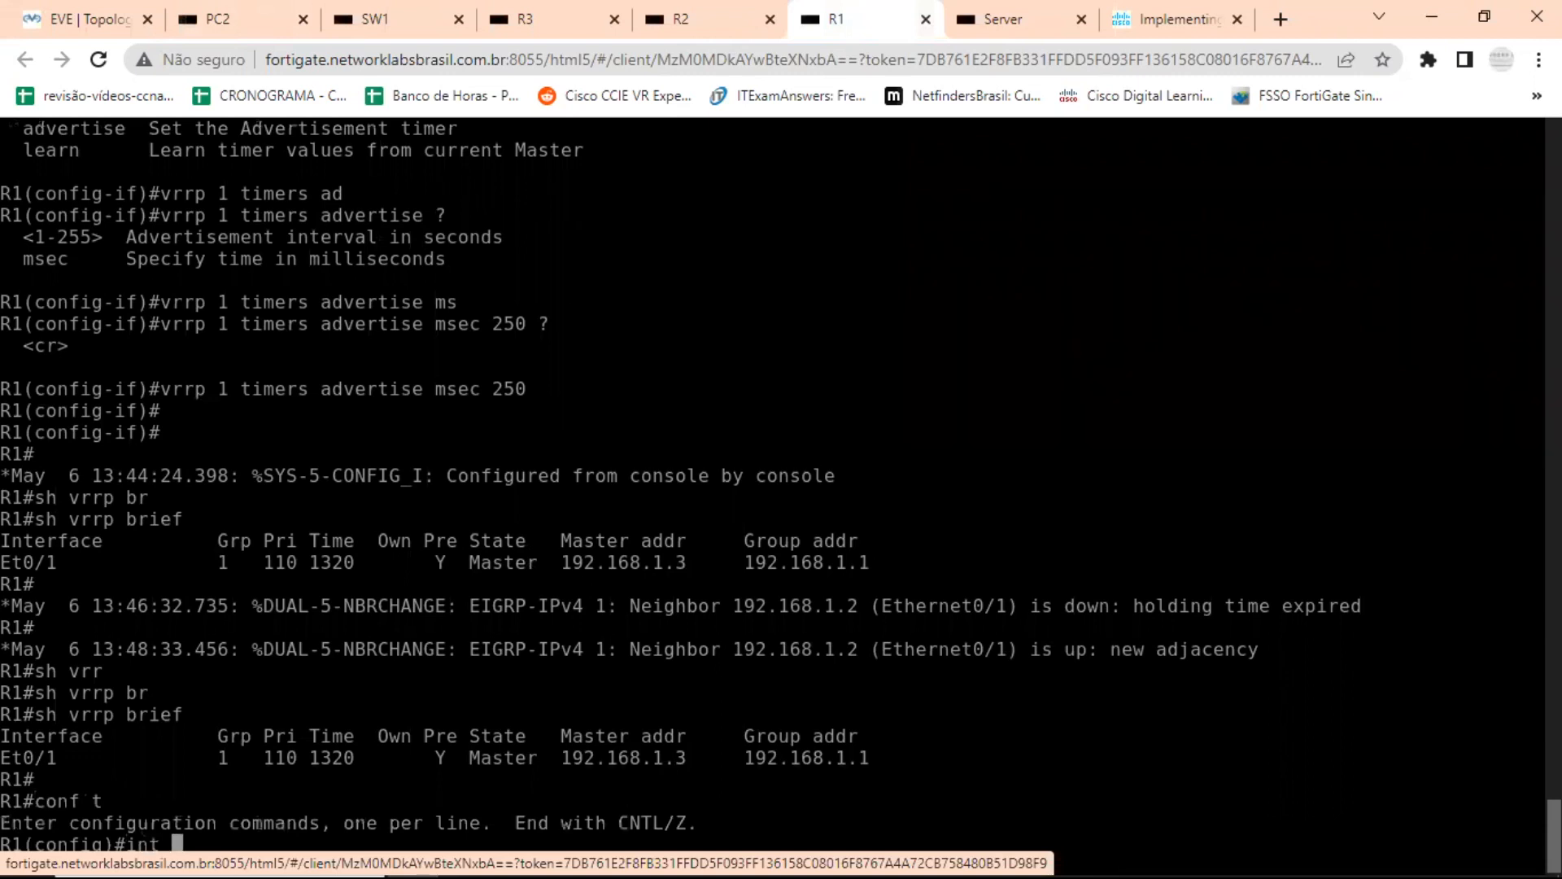
{"action": "type", "text": "e0/0"}
{"action": "key", "text": "Return"}
{"action": "type", "text": "sh"}
{"action": "key", "text": "Tab"}
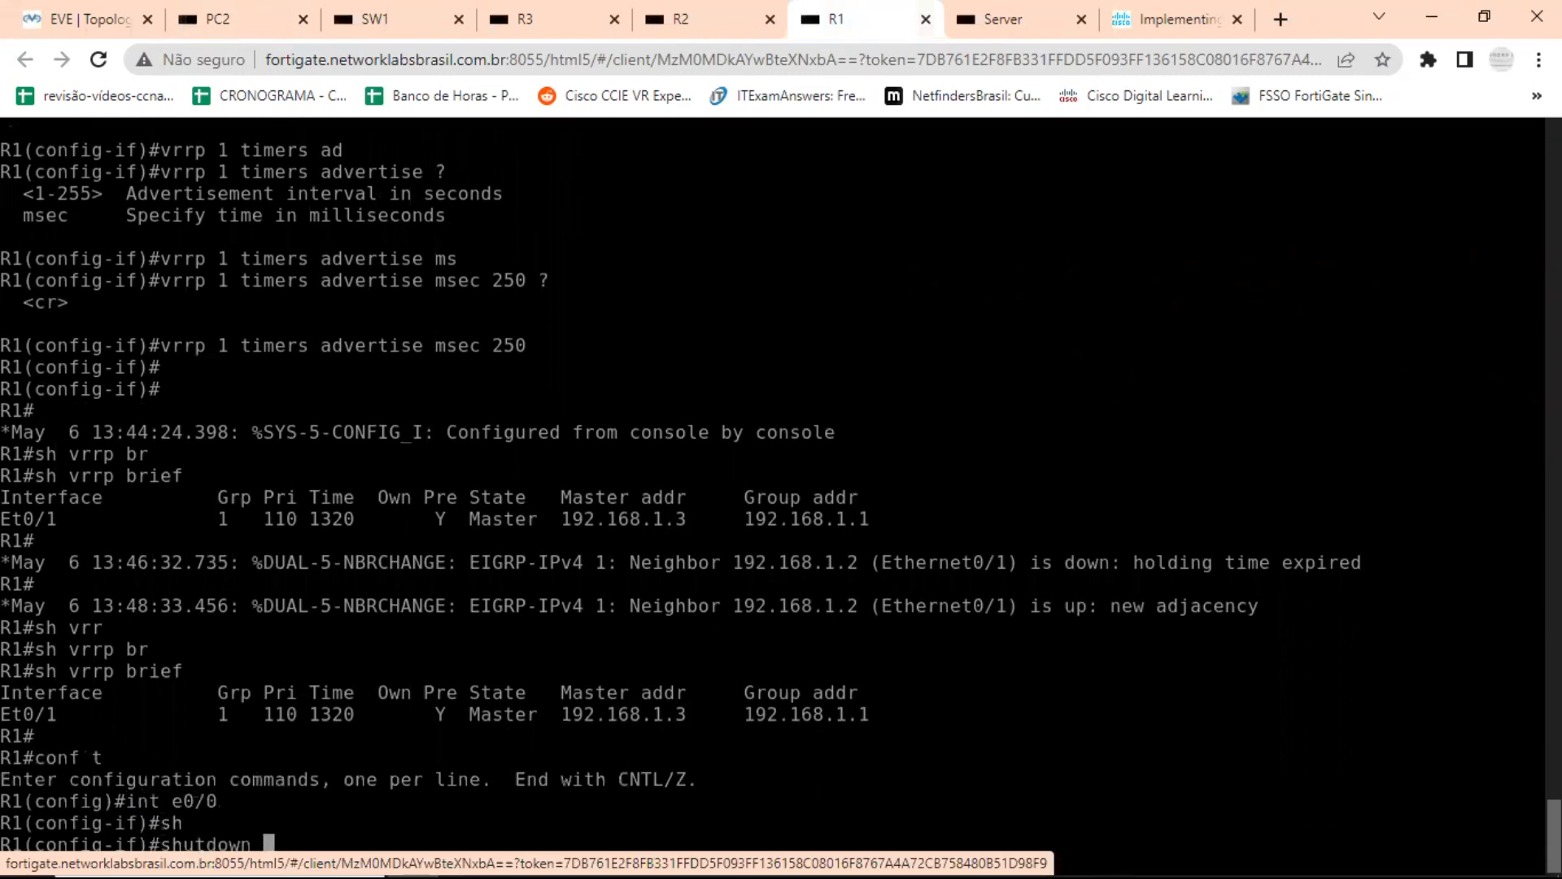
{"action": "key", "text": "Return"}
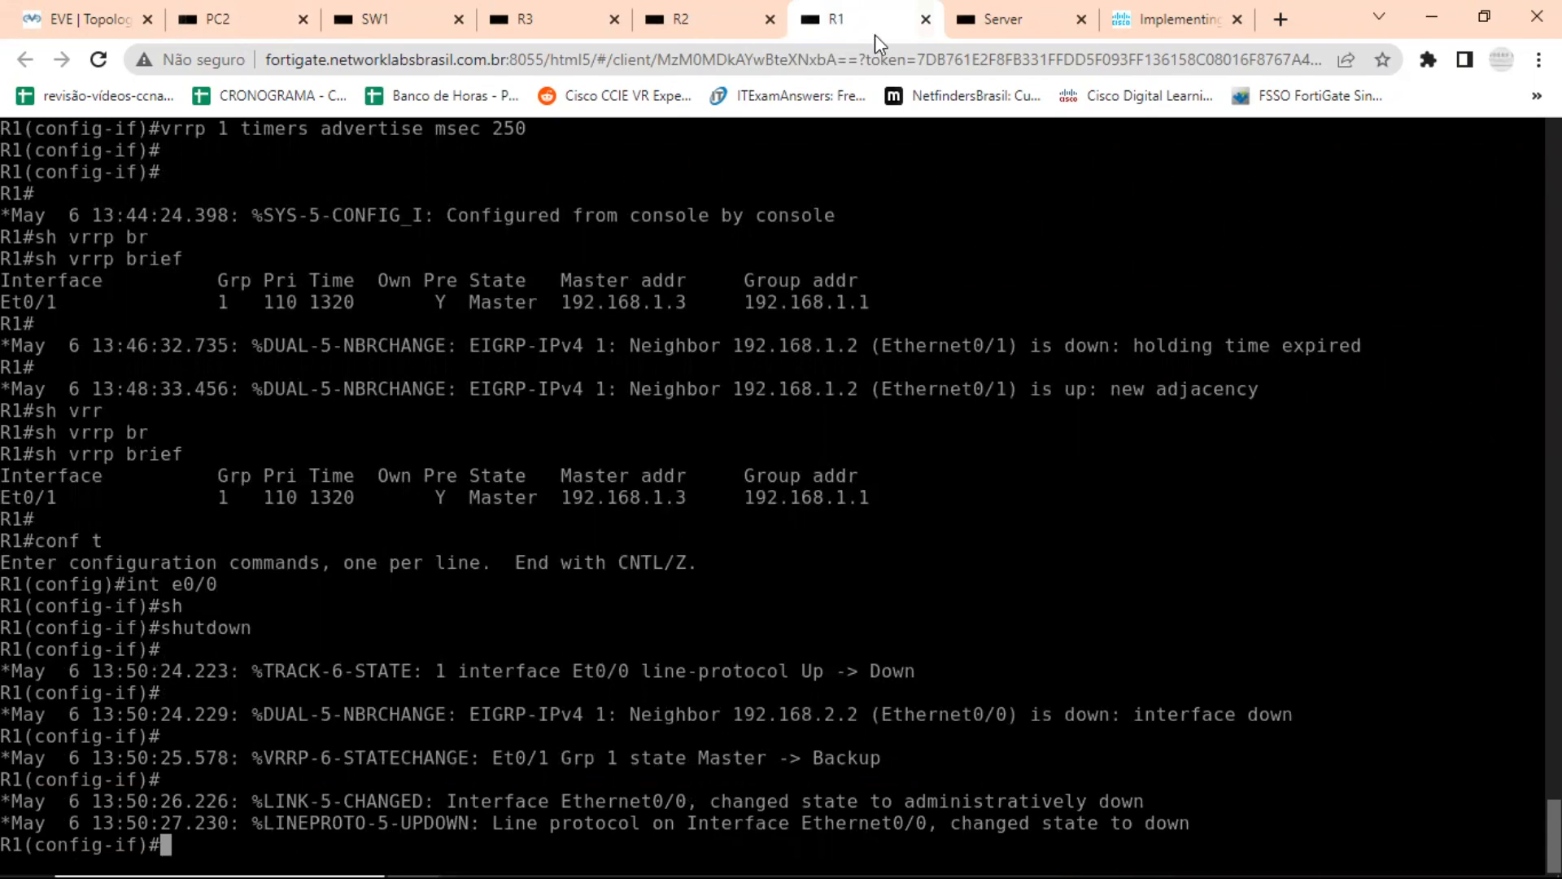
Examine PC1's ping output to 192.168.4.22 for lost replies during the failover, and return to the topology.
{"action": "left_click", "coordinate": [73, 29]}
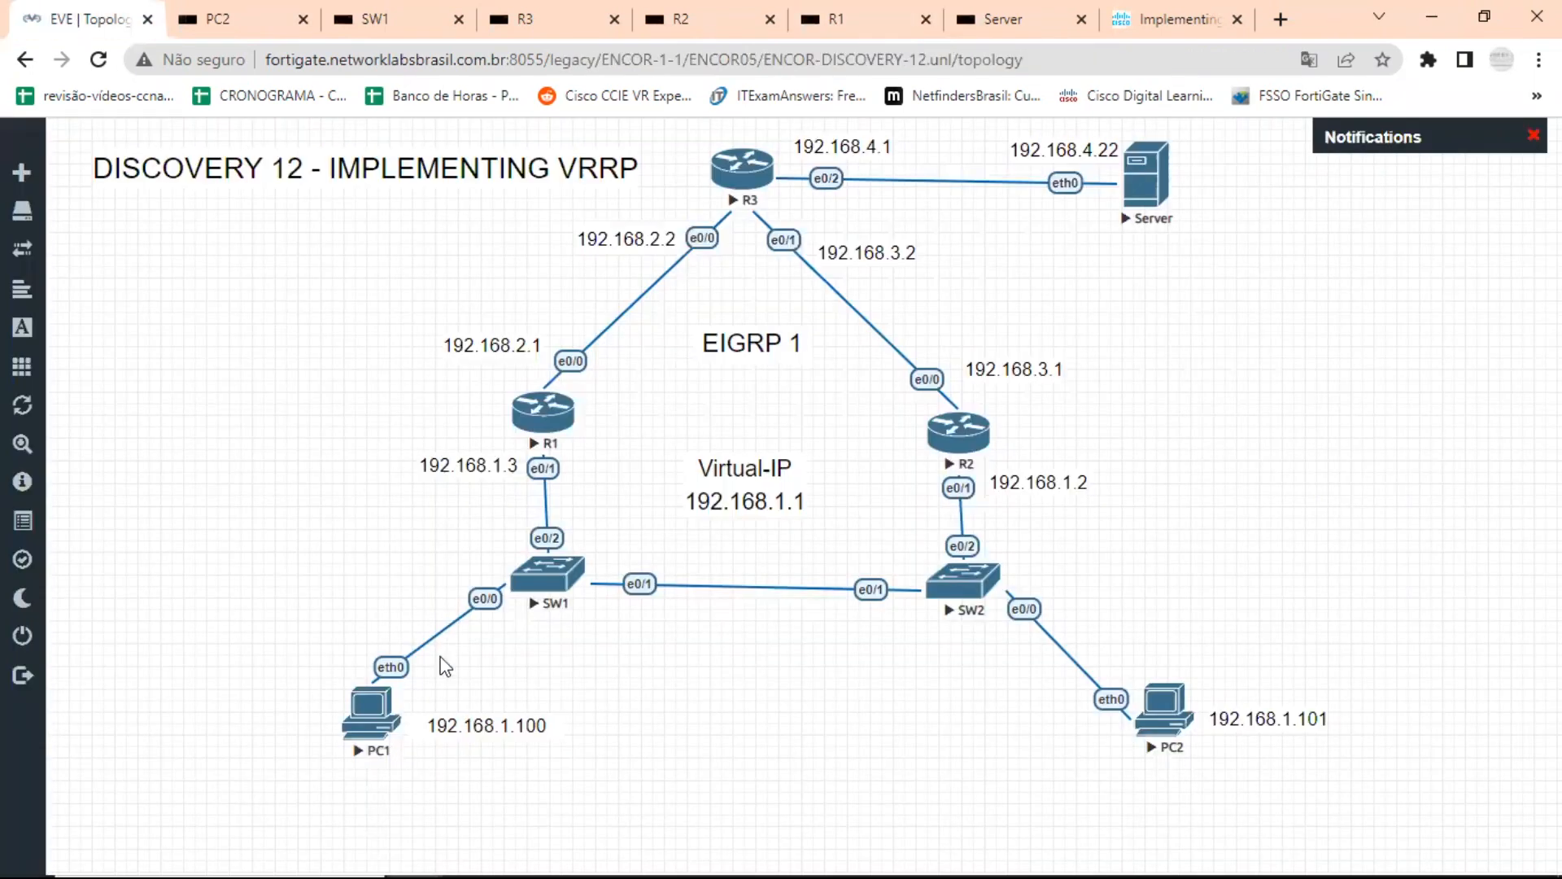
{"action": "left_click", "coordinate": [362, 713]}
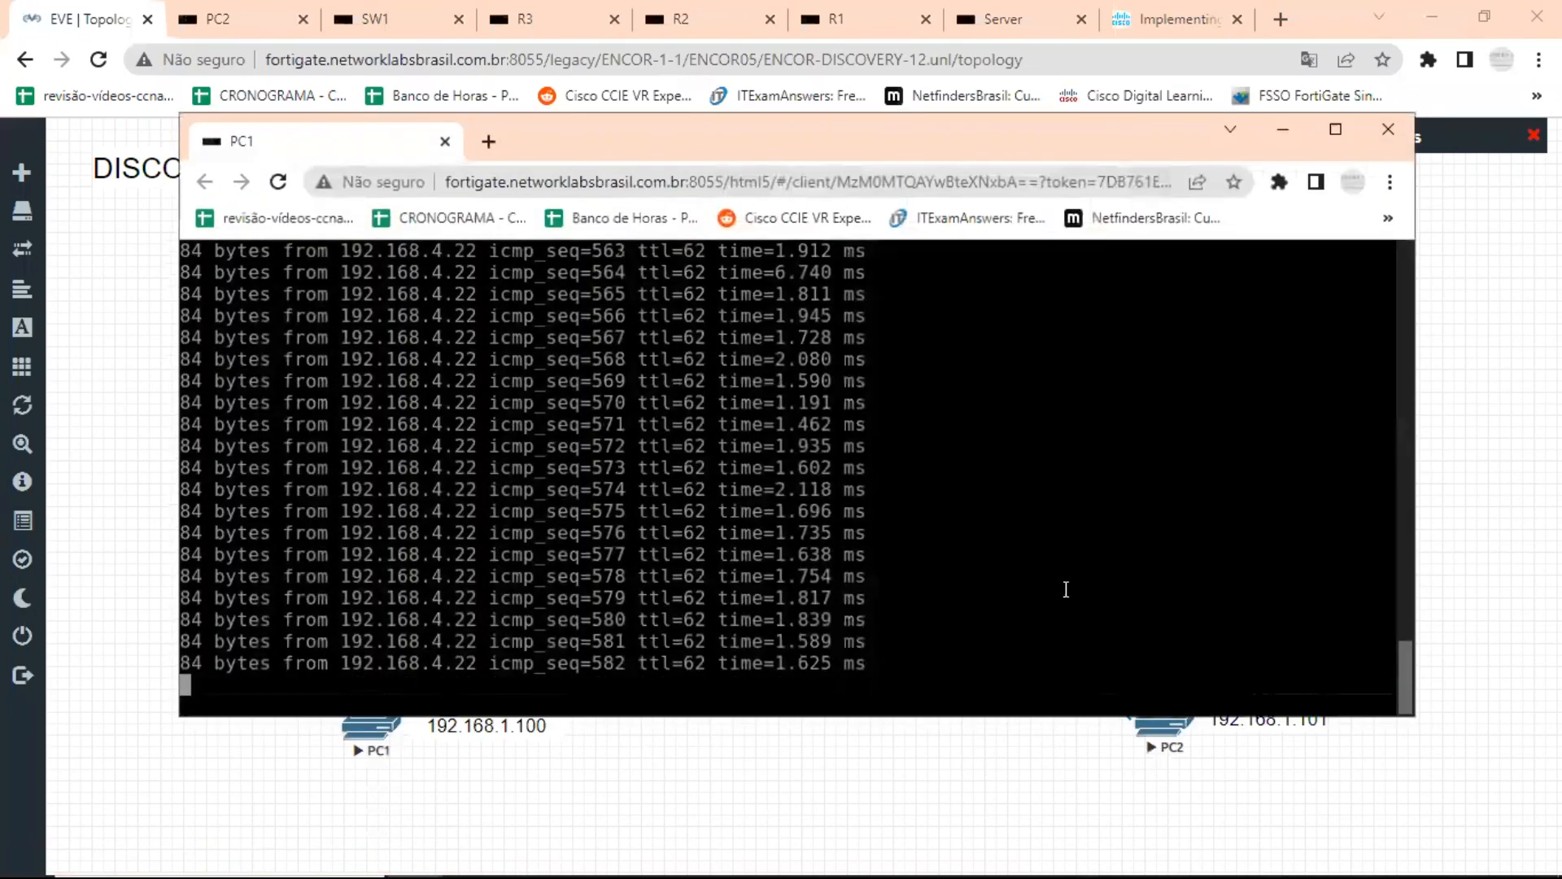
{"action": "scroll", "coordinate": [968, 561], "scroll_direction": "up", "scroll_amount": 20}
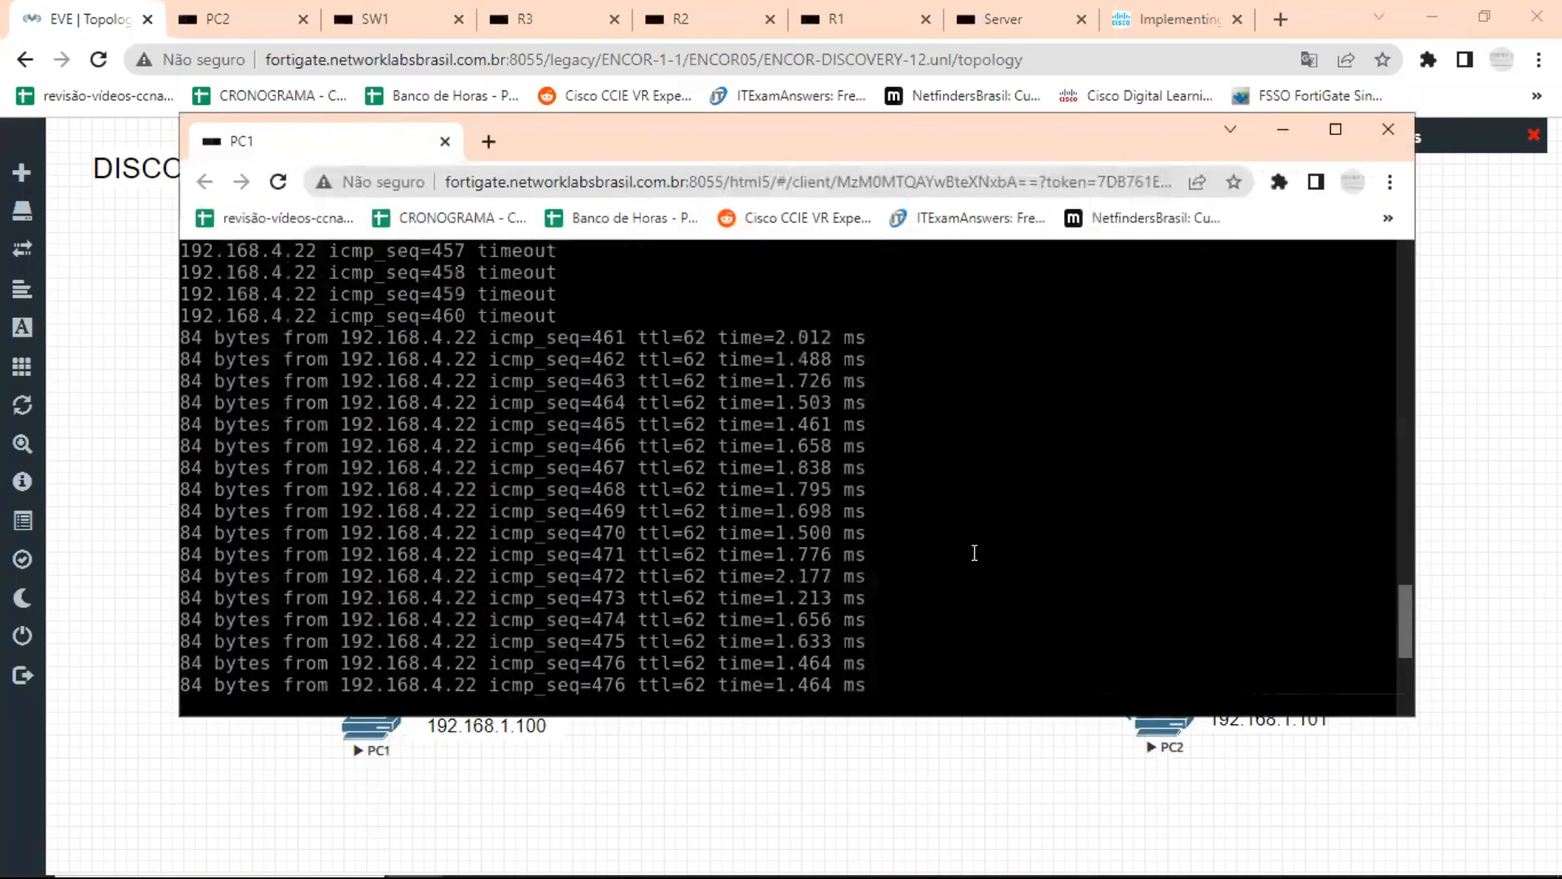
{"action": "scroll", "coordinate": [974, 553], "scroll_direction": "down", "scroll_amount": 20}
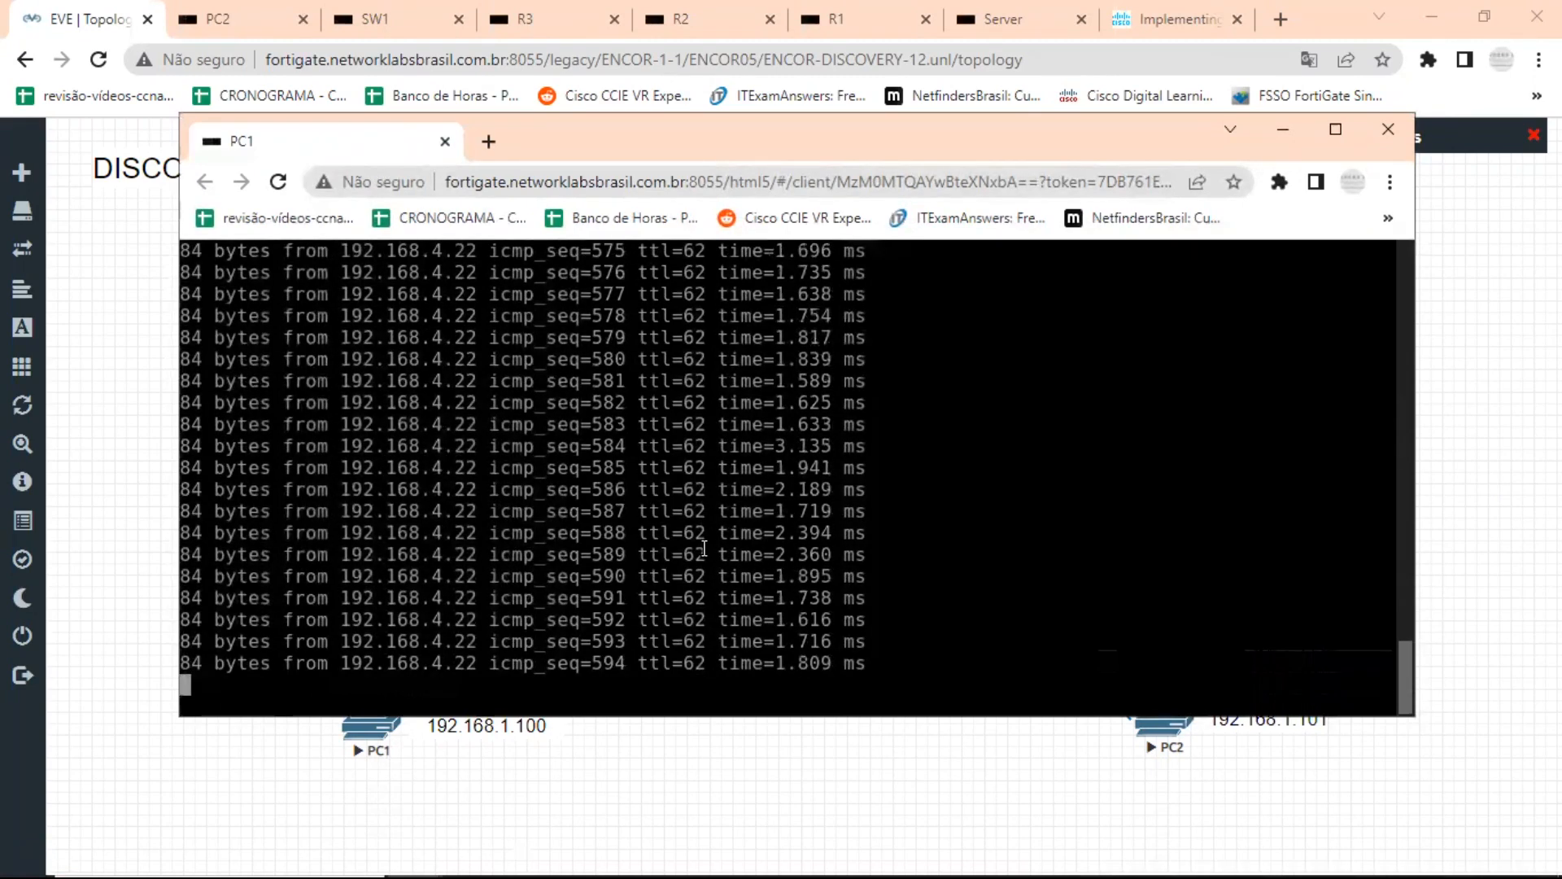
{"action": "left_click", "coordinate": [79, 366]}
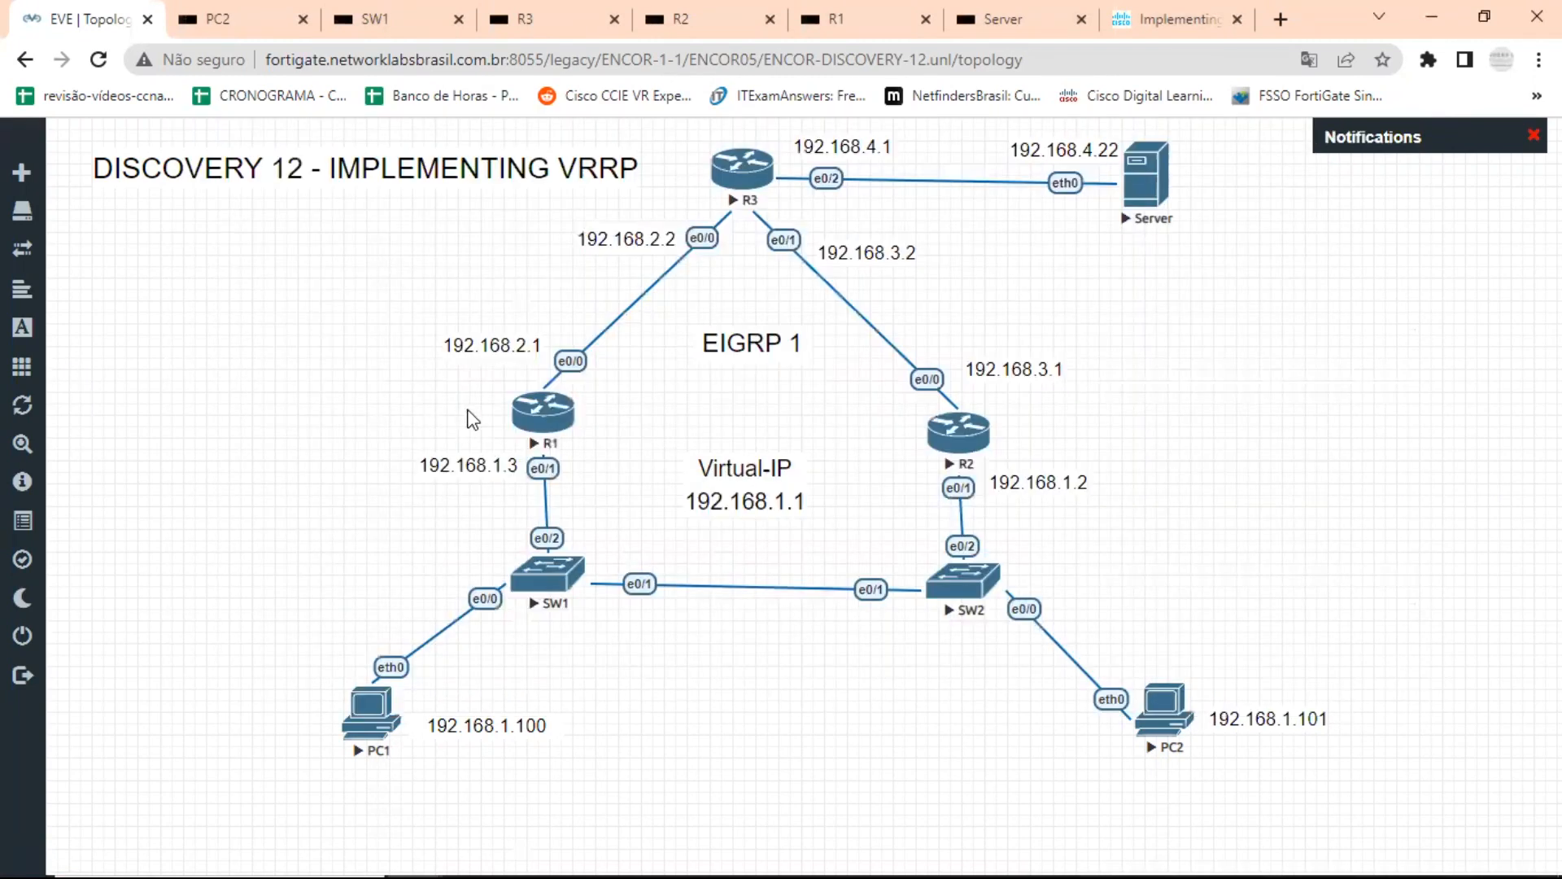
Re-enable interface e0/0 on R1 with no shutdown and leave configuration mode.
{"action": "left_click", "coordinate": [561, 418]}
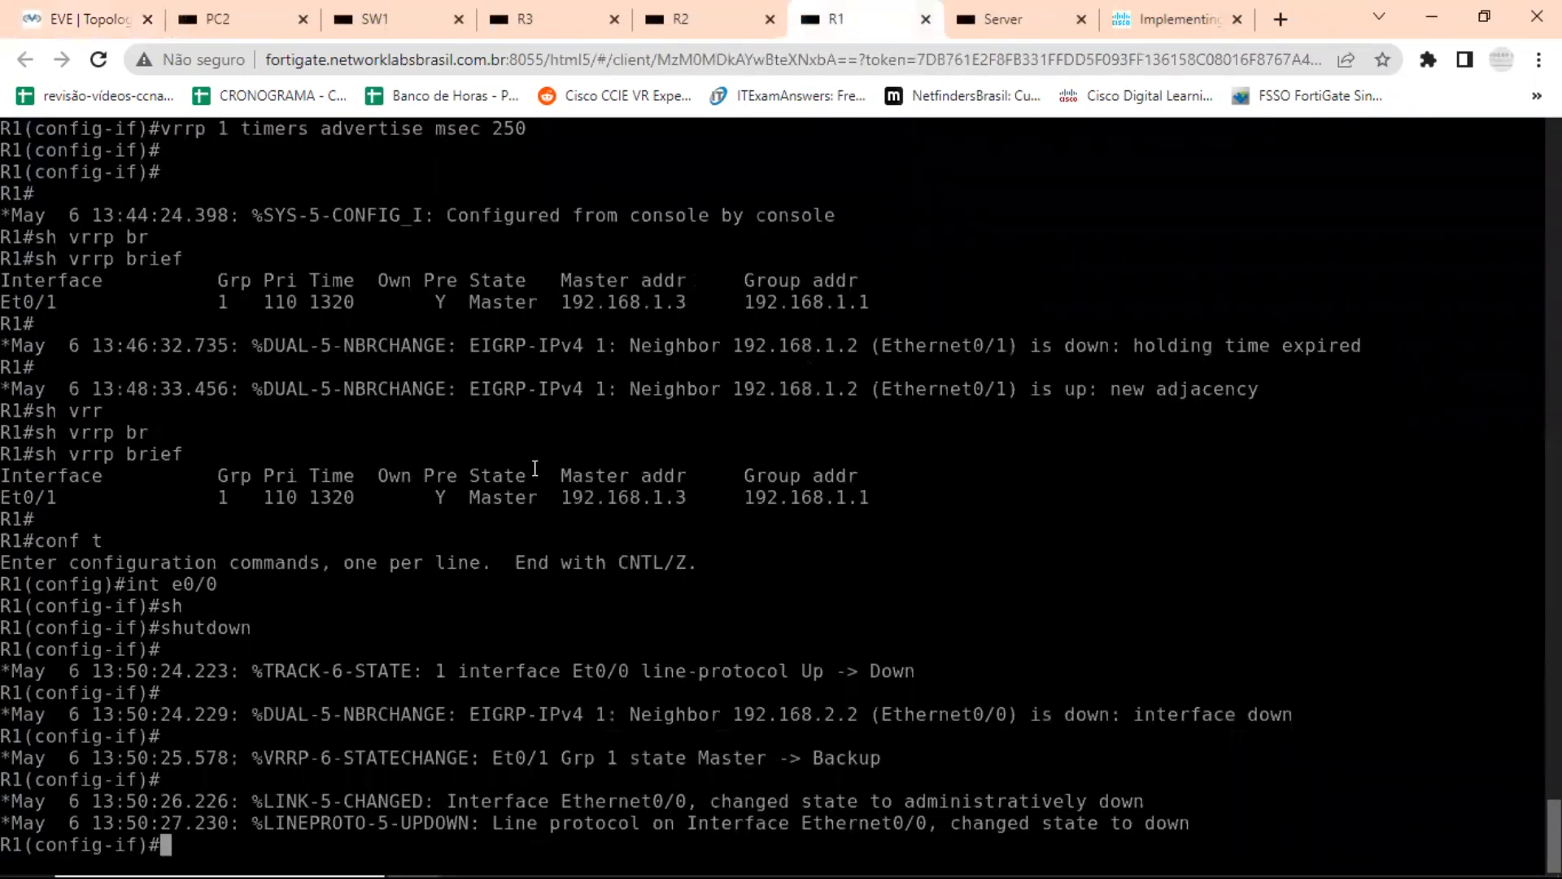
{"action": "type", "text": "no sh"}
{"action": "key", "text": "Return"}
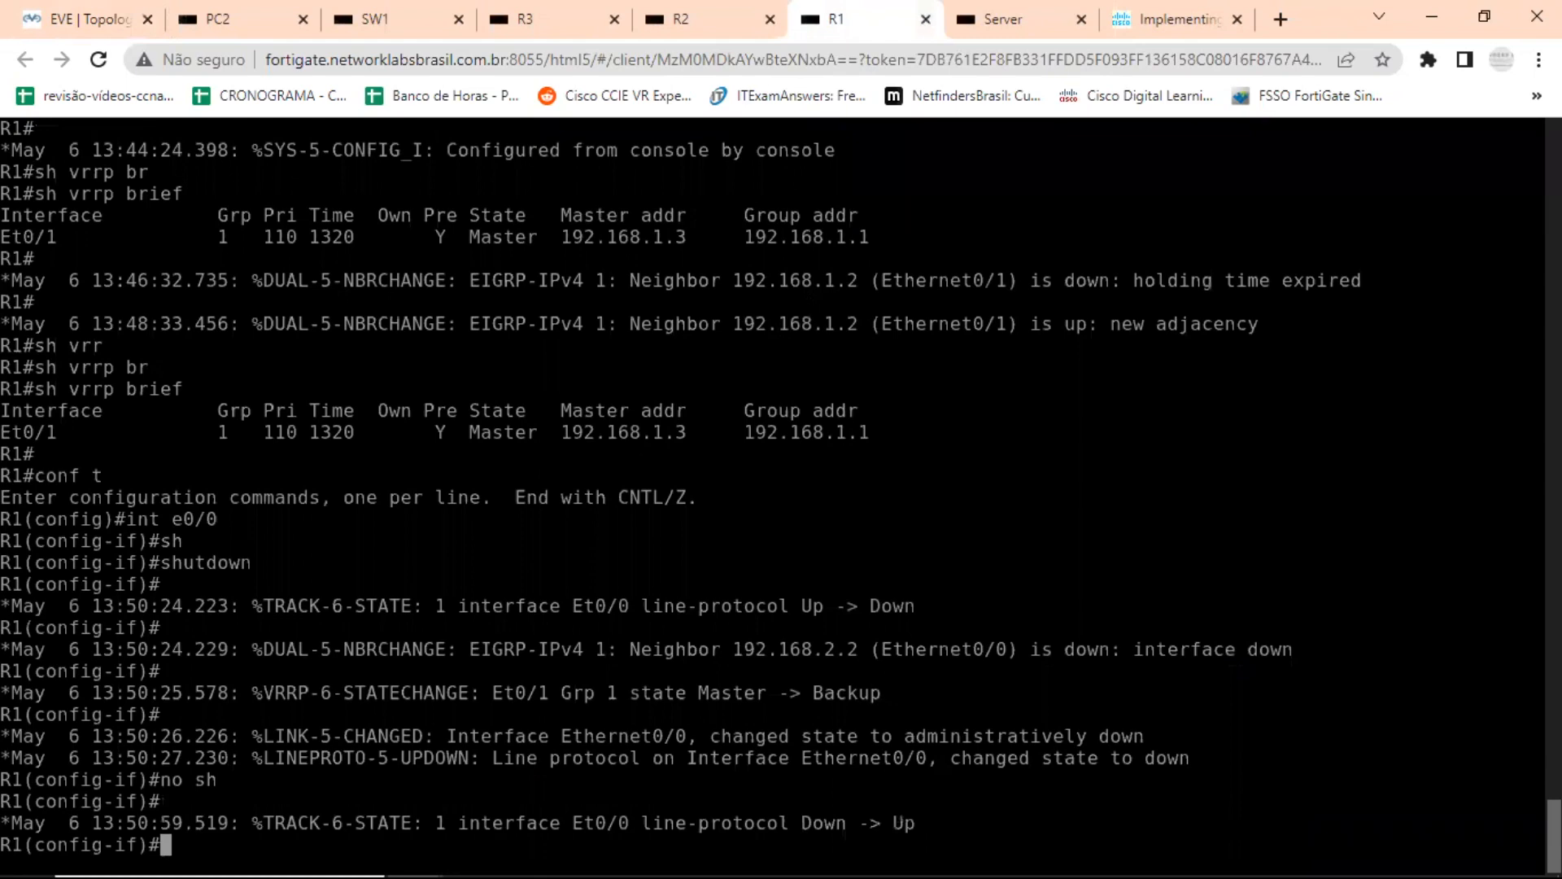
{"action": "key", "text": "ctrl+z"}
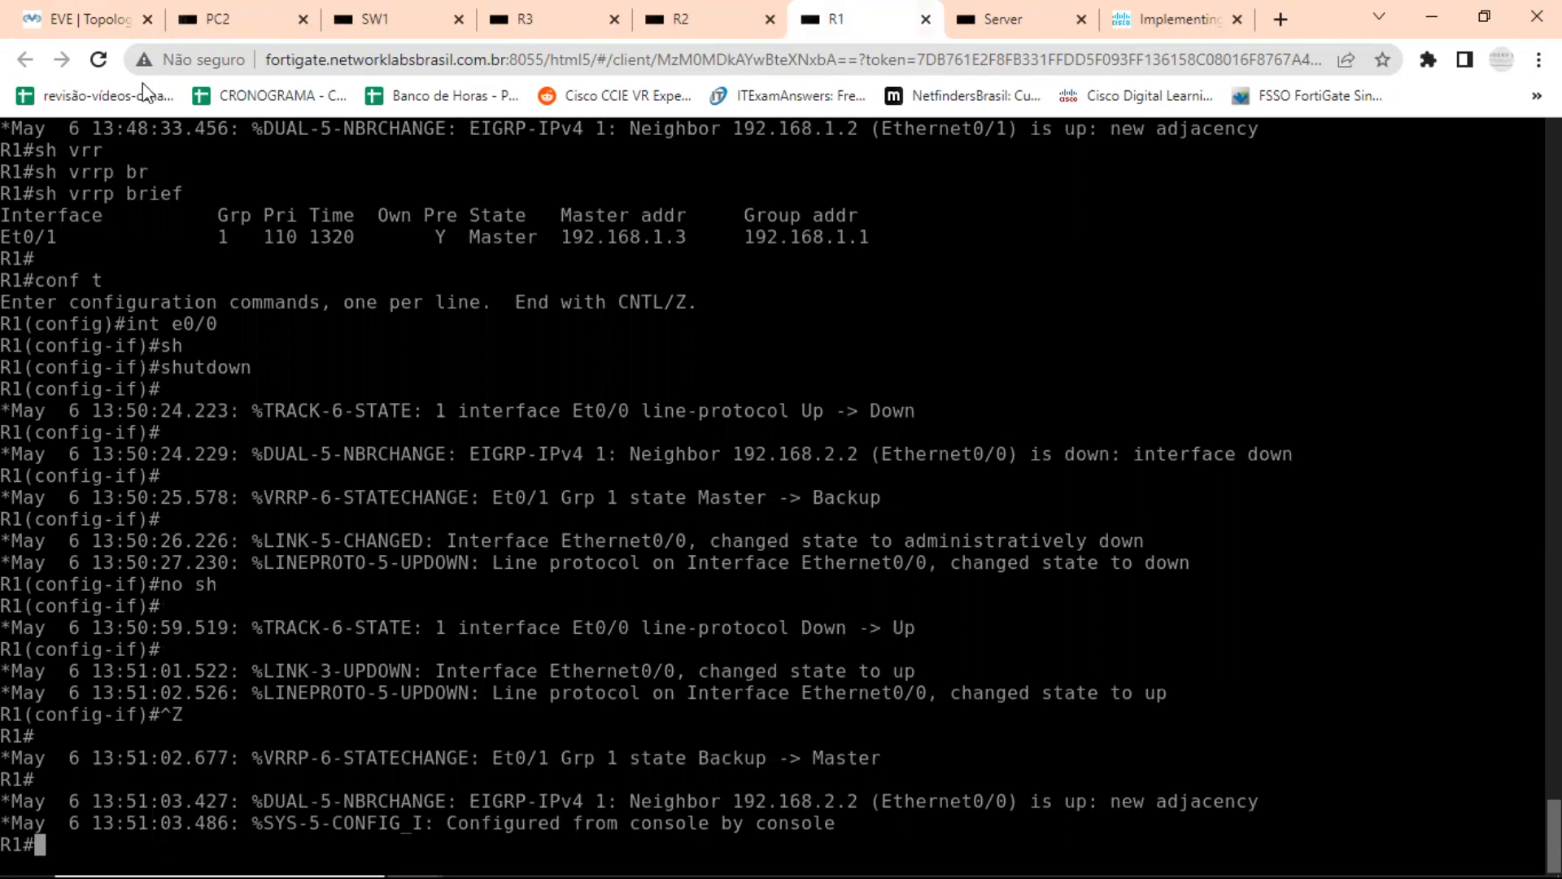
Review PC1's ping output for lost replies after R1's interface e0/0 was re-enabled, and close the PC1 console.
{"action": "left_click", "coordinate": [69, 16]}
{"action": "left_click", "coordinate": [367, 709]}
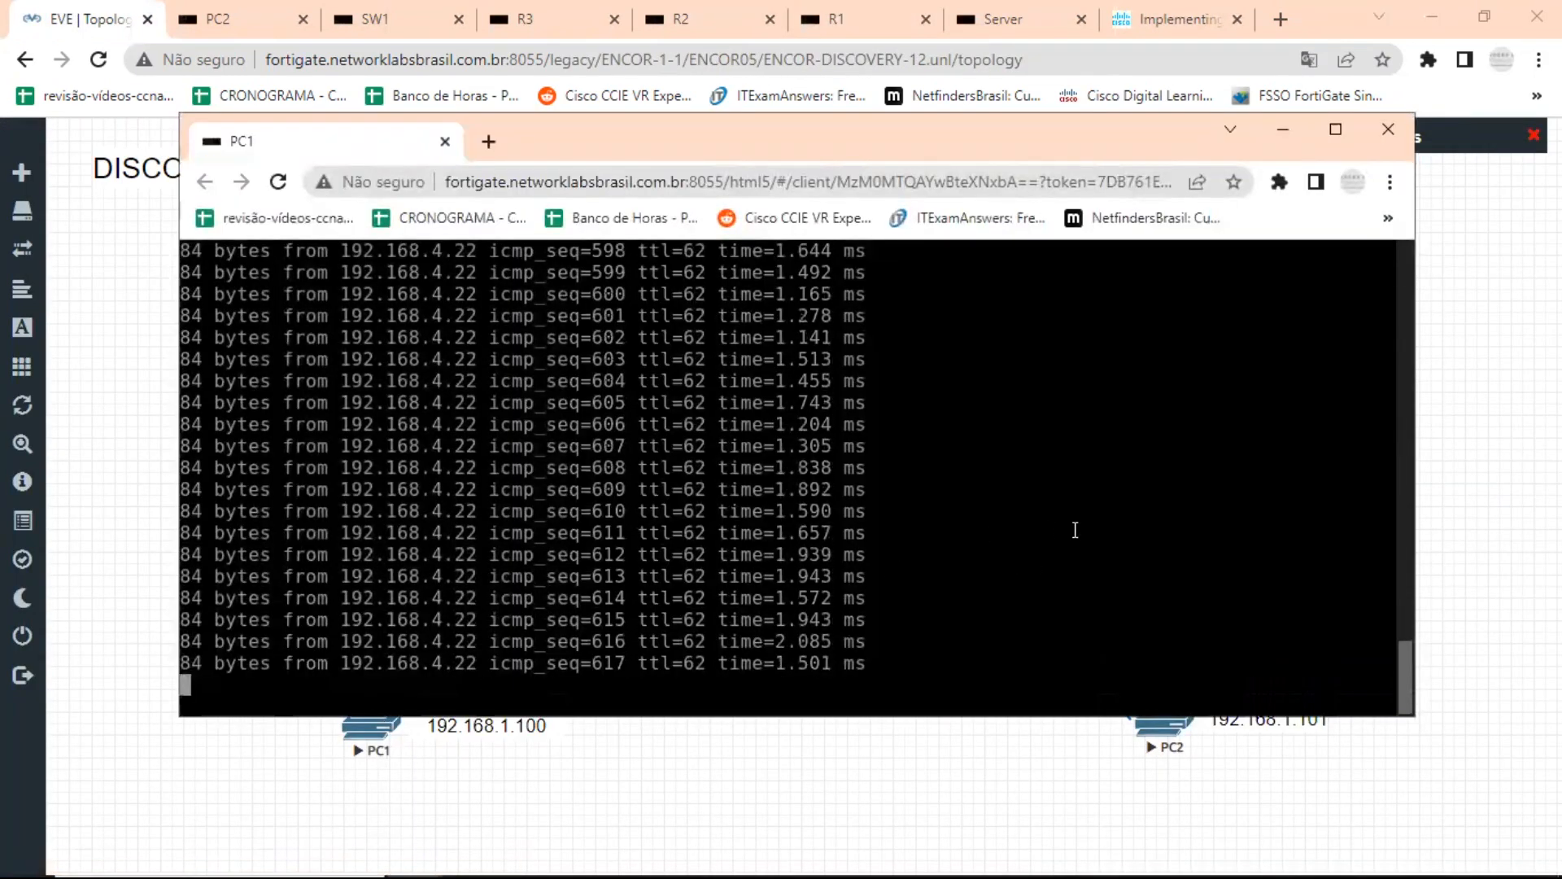
{"action": "scroll", "coordinate": [1414, 657], "scroll_direction": "up", "scroll_amount": 6}
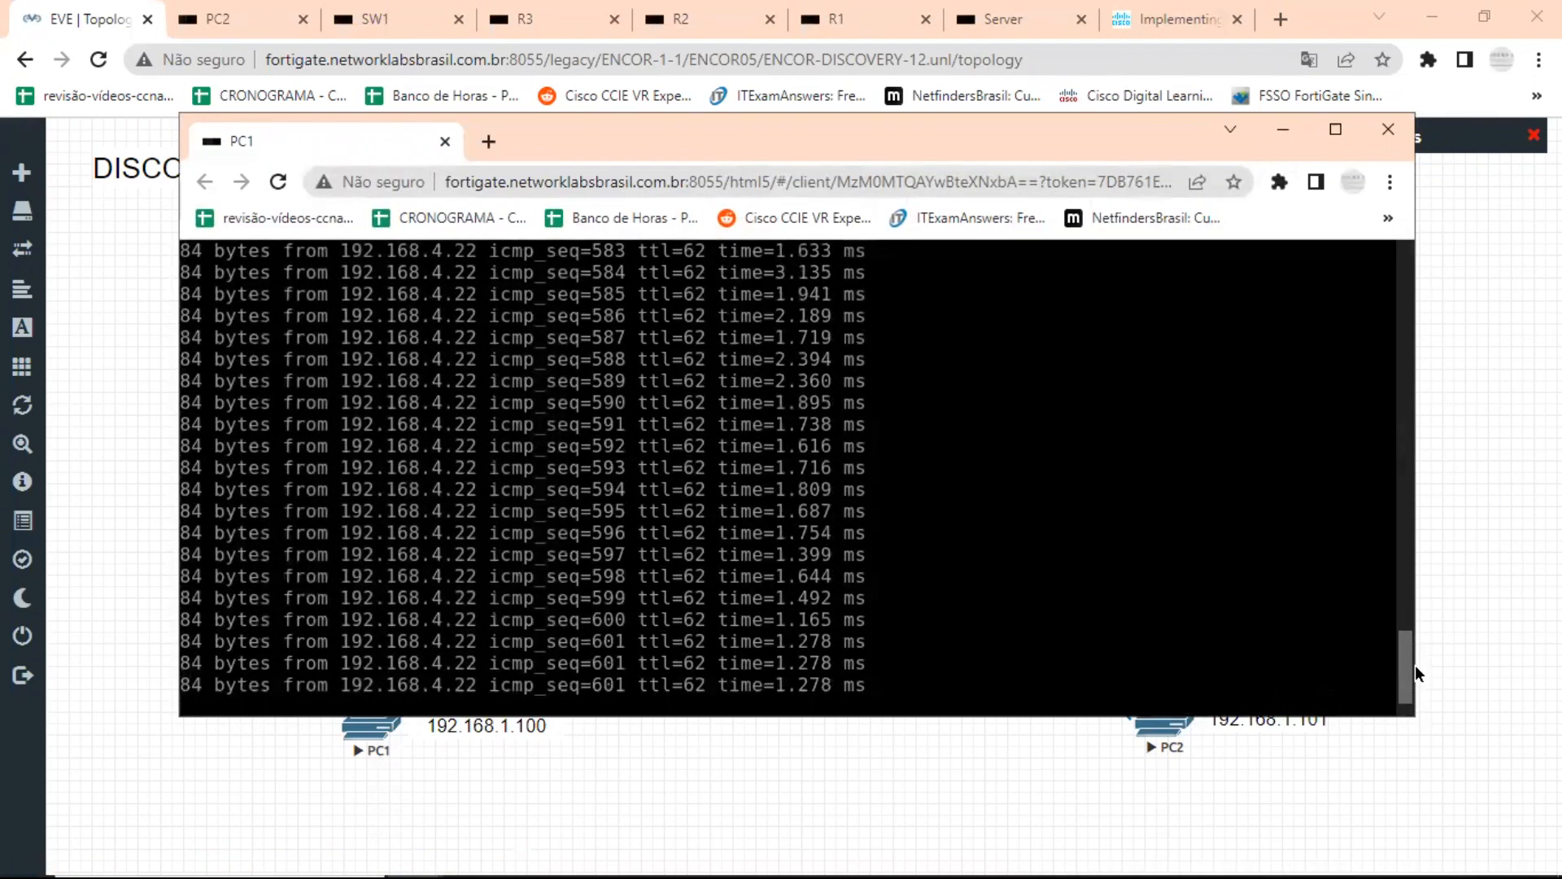
{"action": "left_click", "coordinate": [1401, 130]}
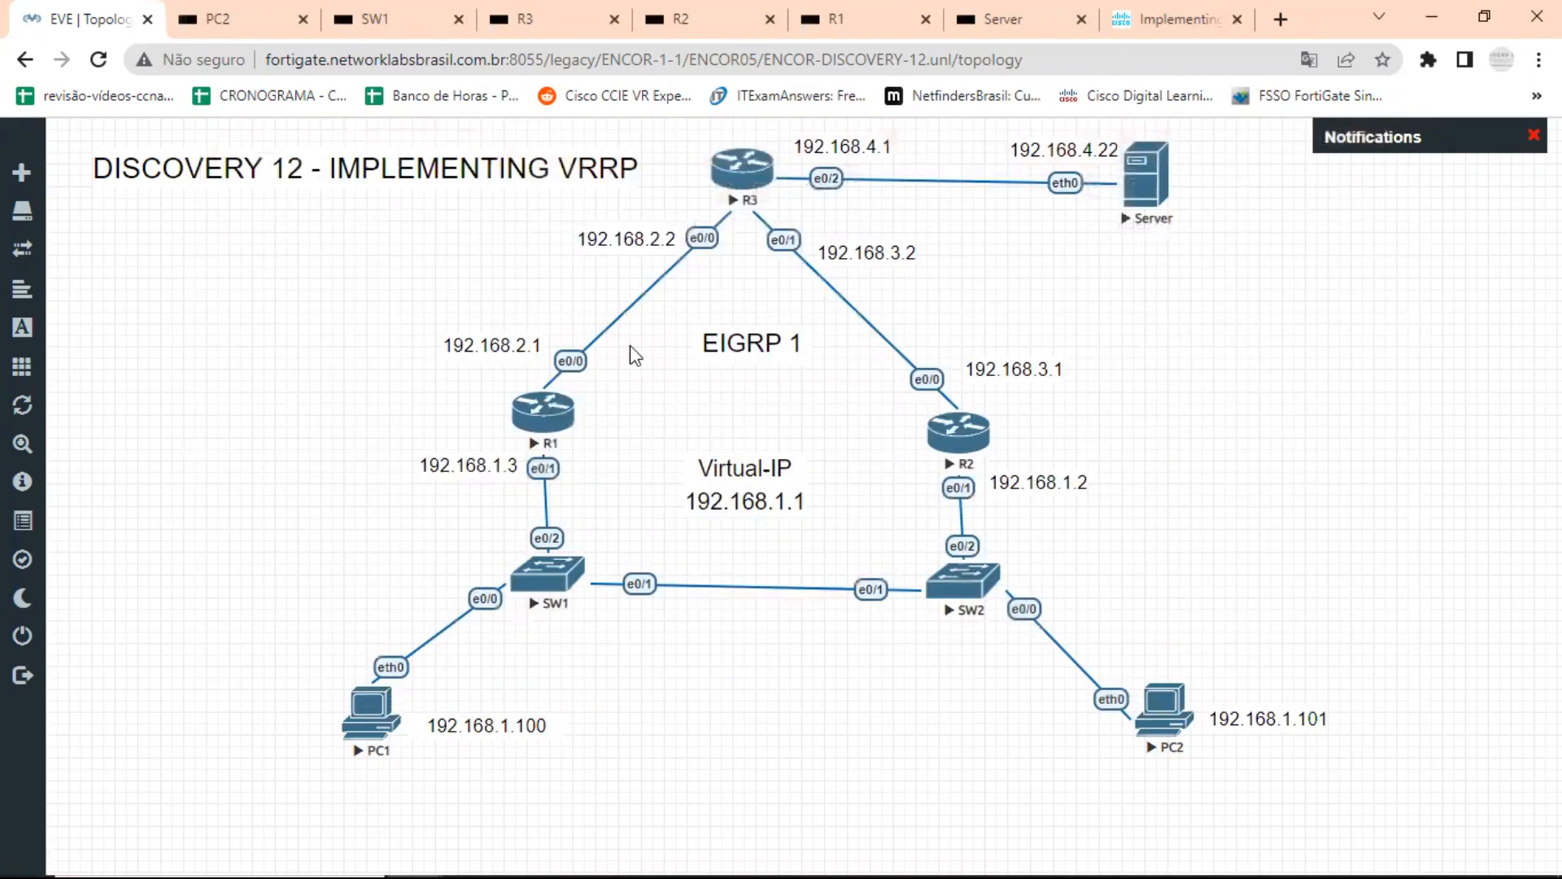